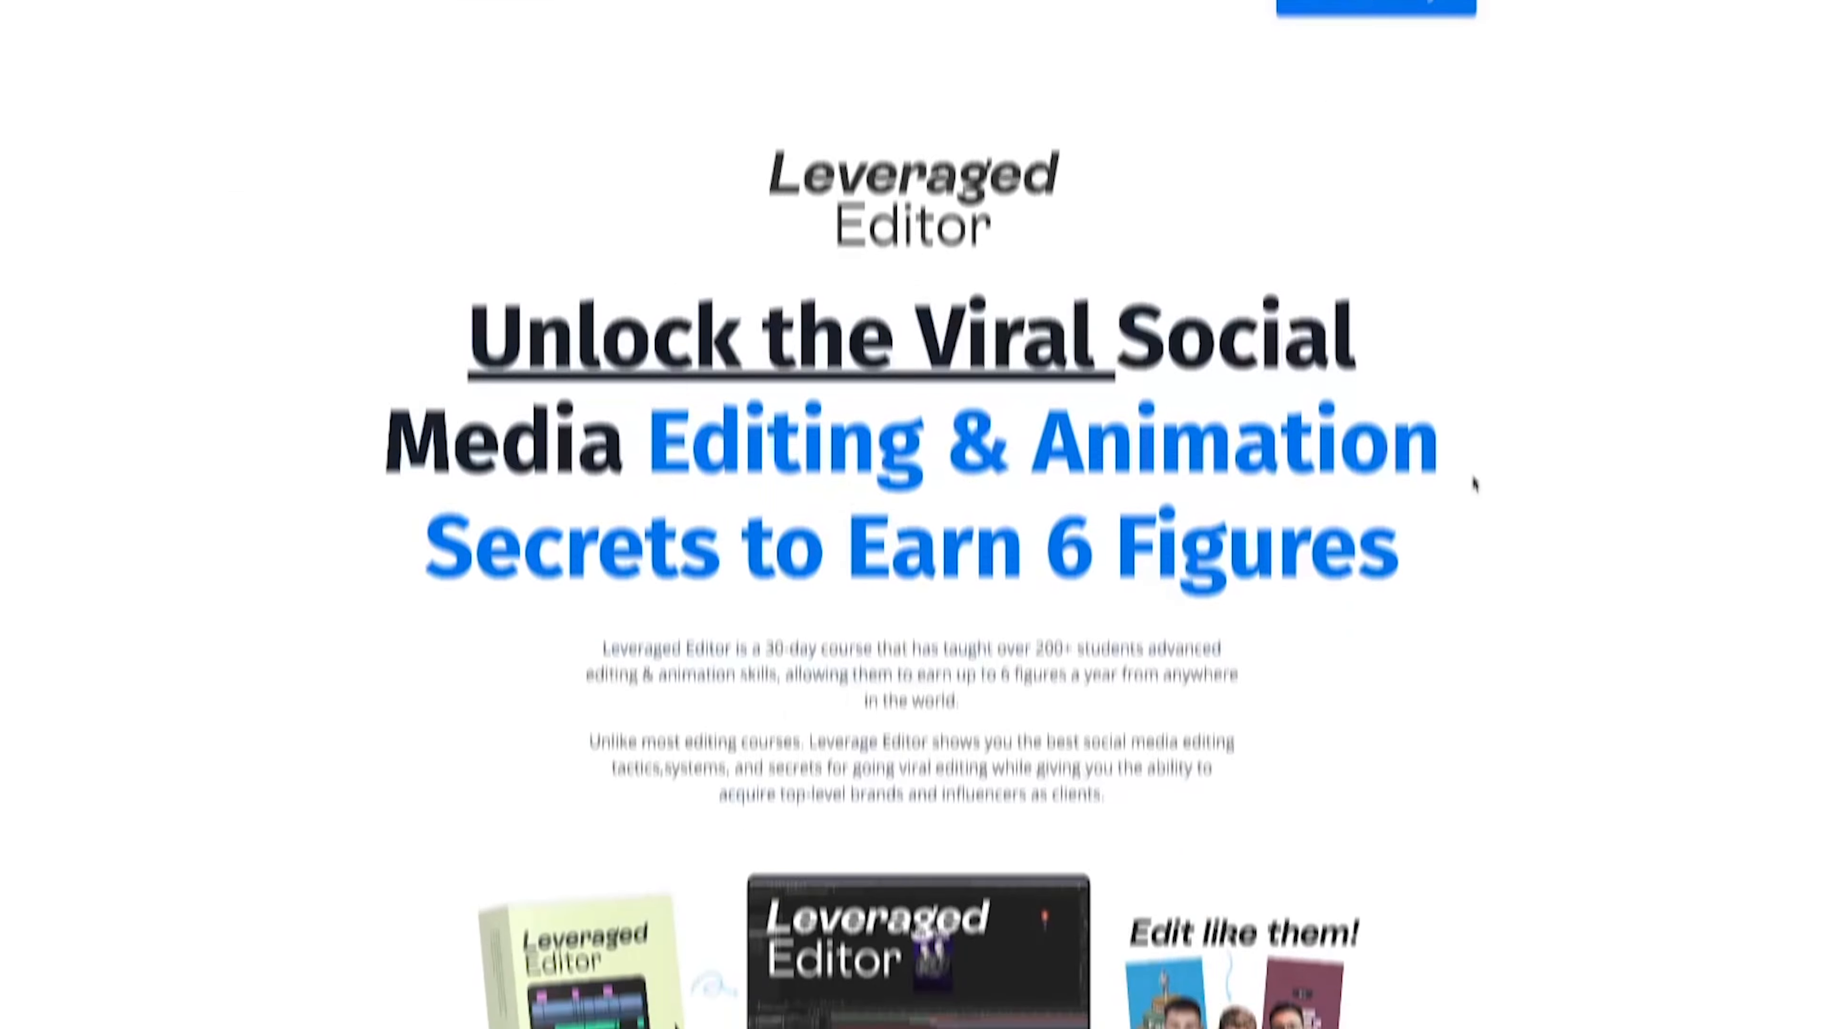
{"action": "scroll", "coordinate": [1472, 440], "scroll_direction": "down", "scroll_amount": 4}
{"action": "scroll", "coordinate": [1473, 447], "scroll_direction": "down", "scroll_amount": 10}
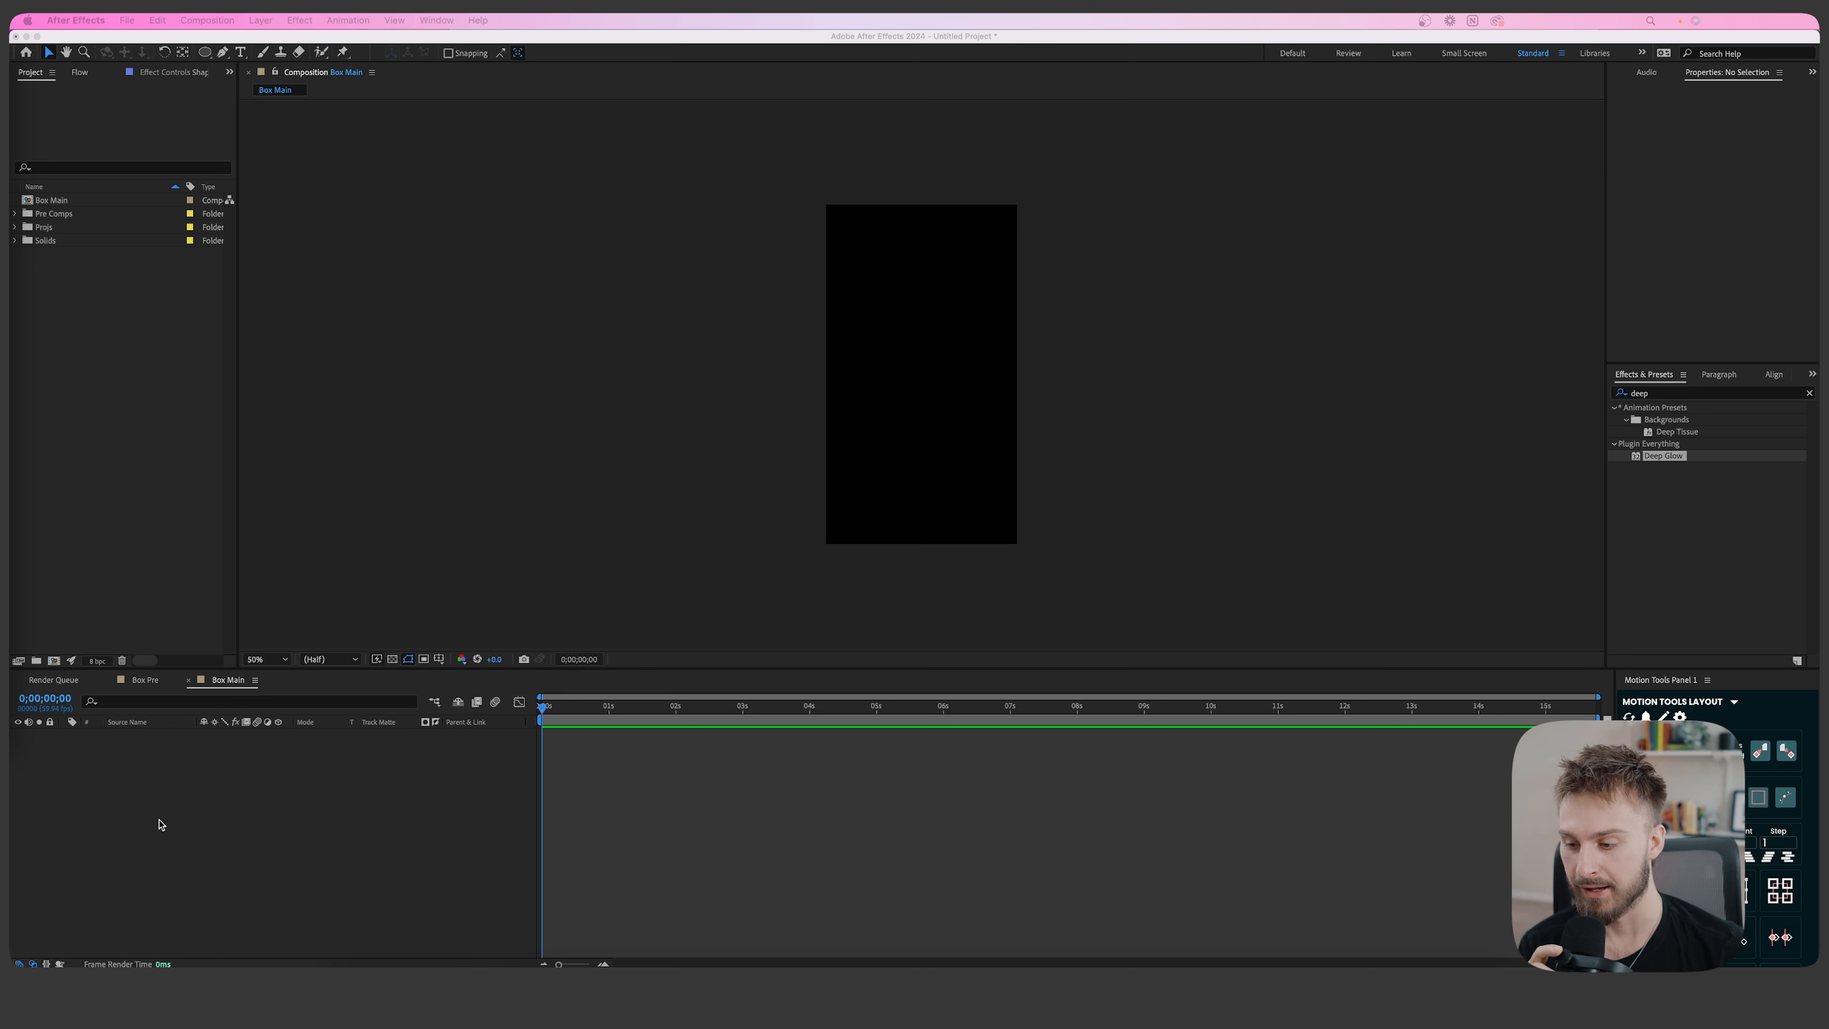
Review the Box Main composition's size, frame rate and duration in its composition settings.
{"action": "left_click", "coordinate": [582, 317]}
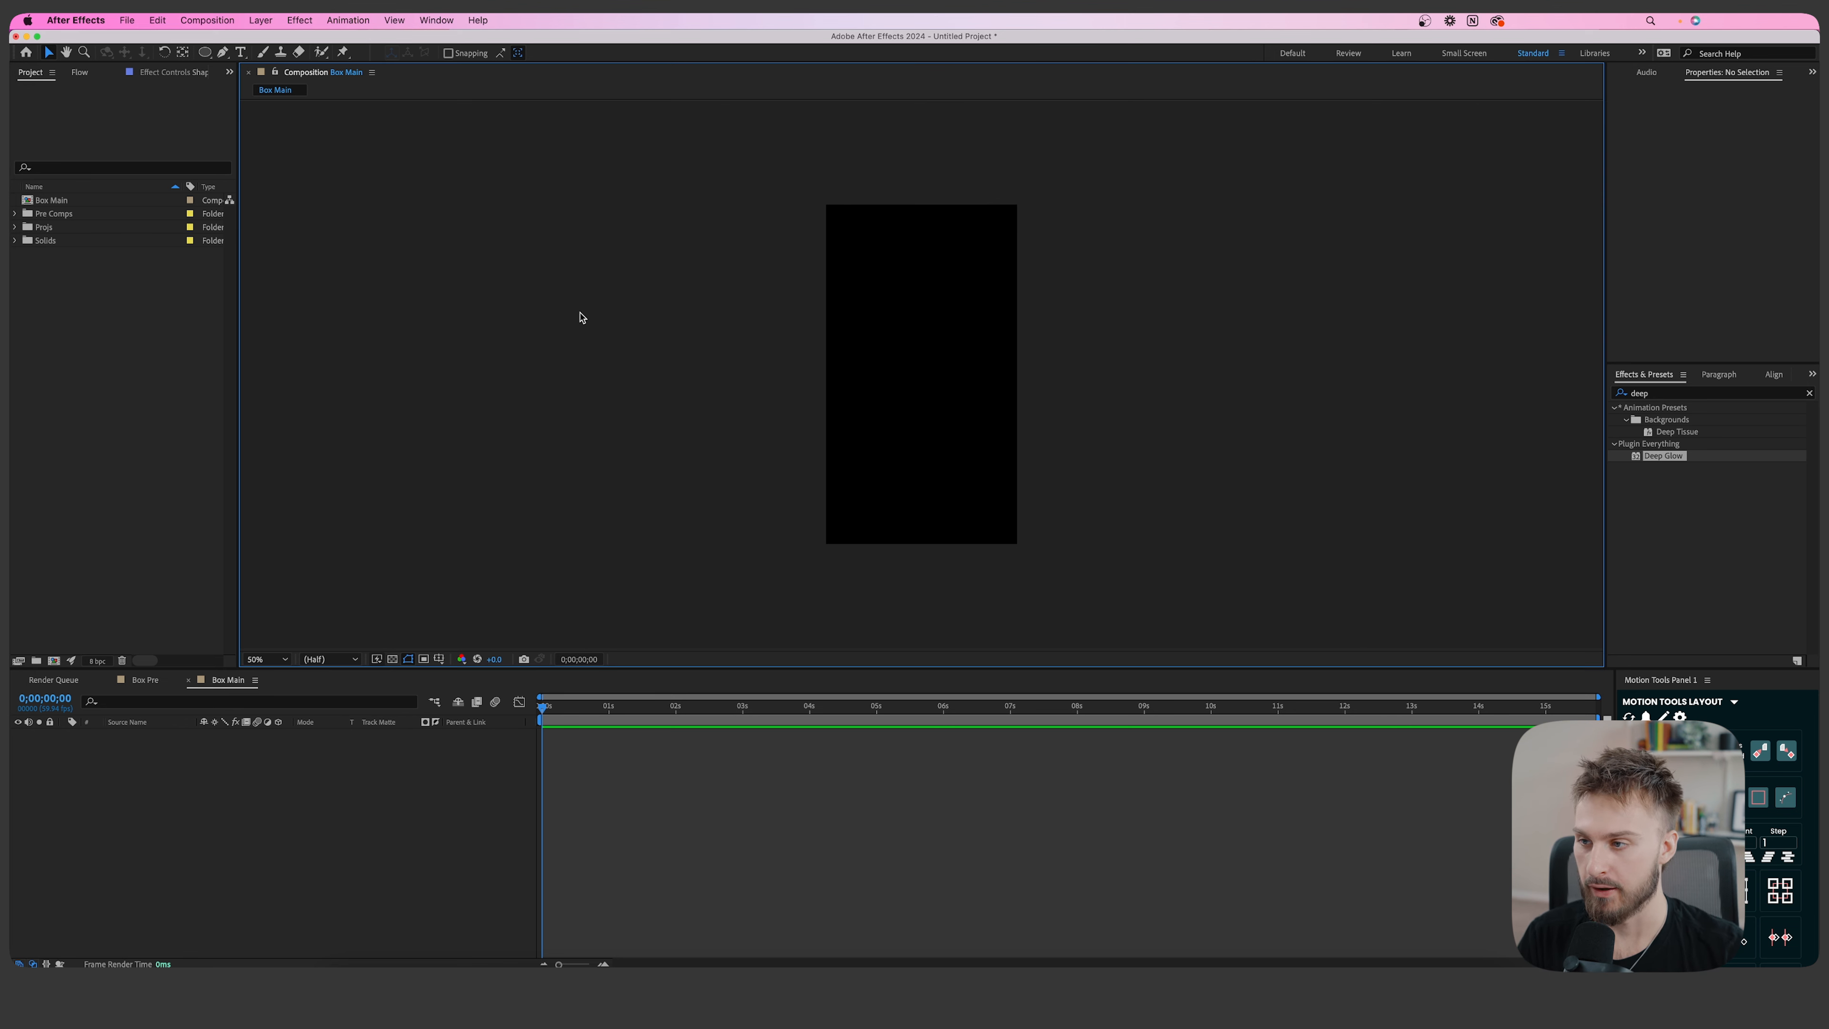
{"action": "left_click", "coordinate": [199, 20]}
{"action": "left_click", "coordinate": [234, 67]}
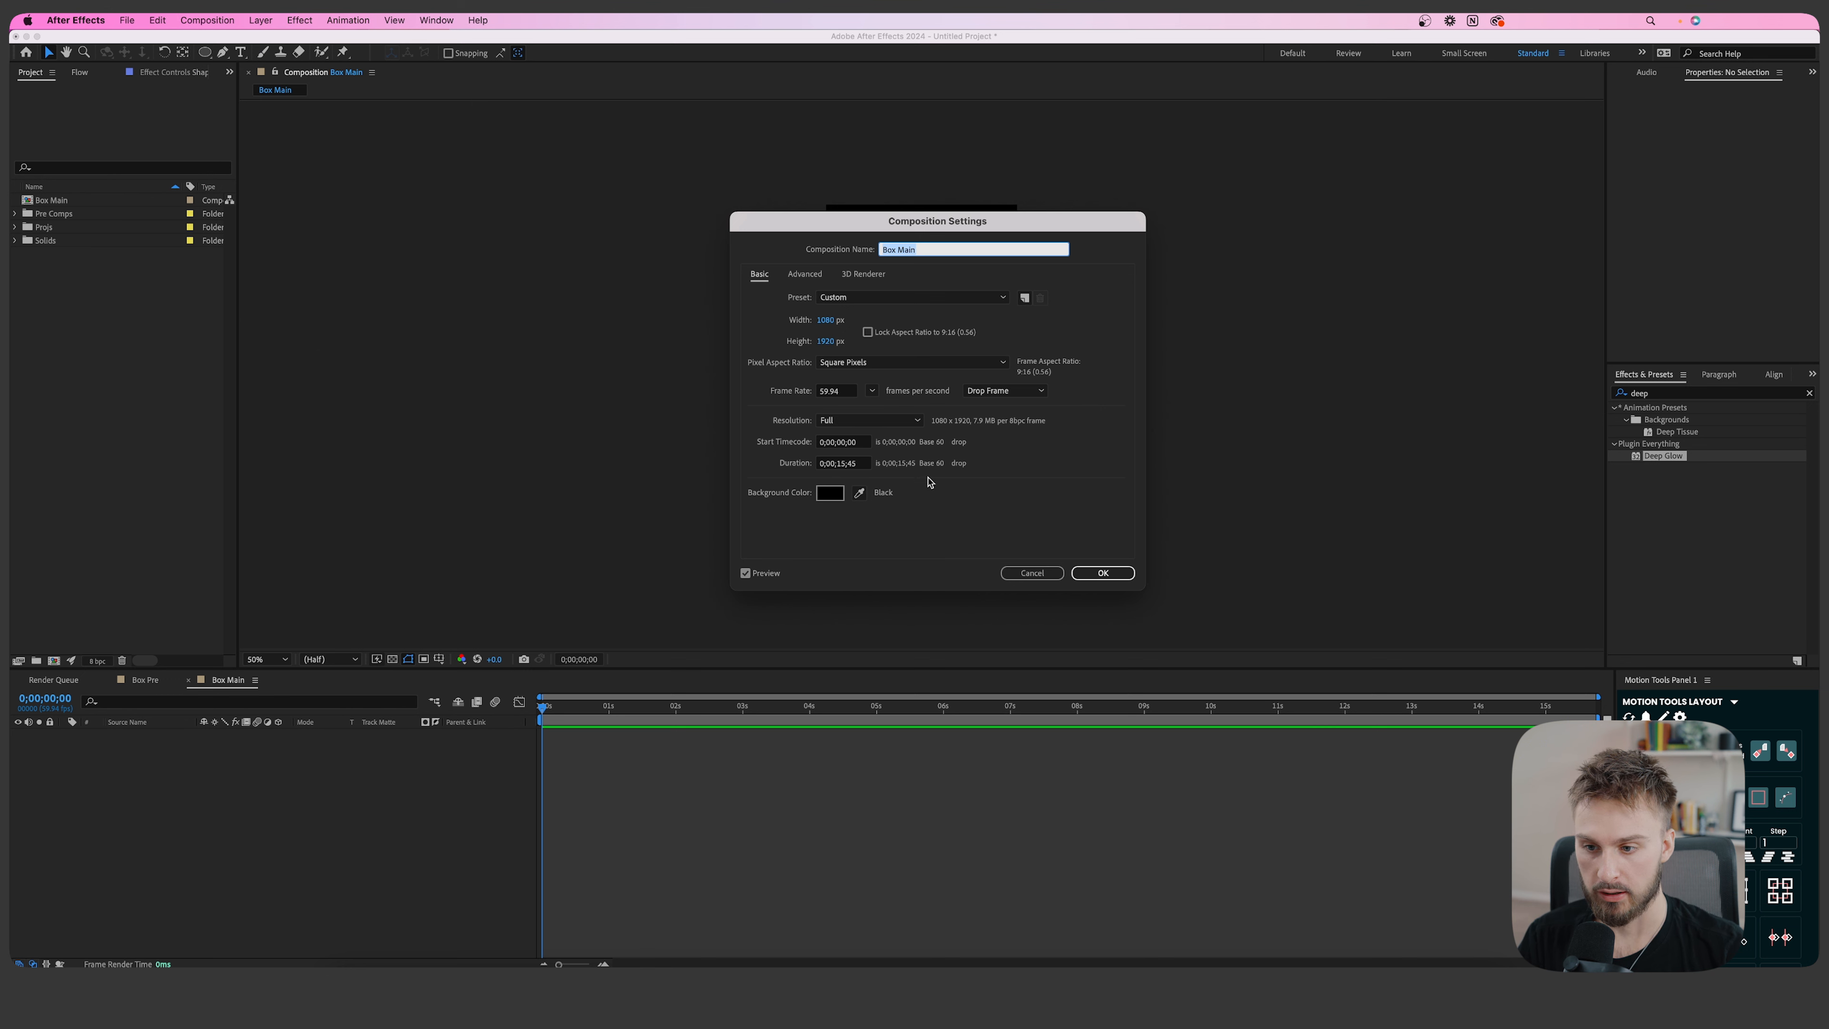
{"action": "left_click", "coordinate": [1090, 571]}
{"action": "left_click", "coordinate": [531, 791]}
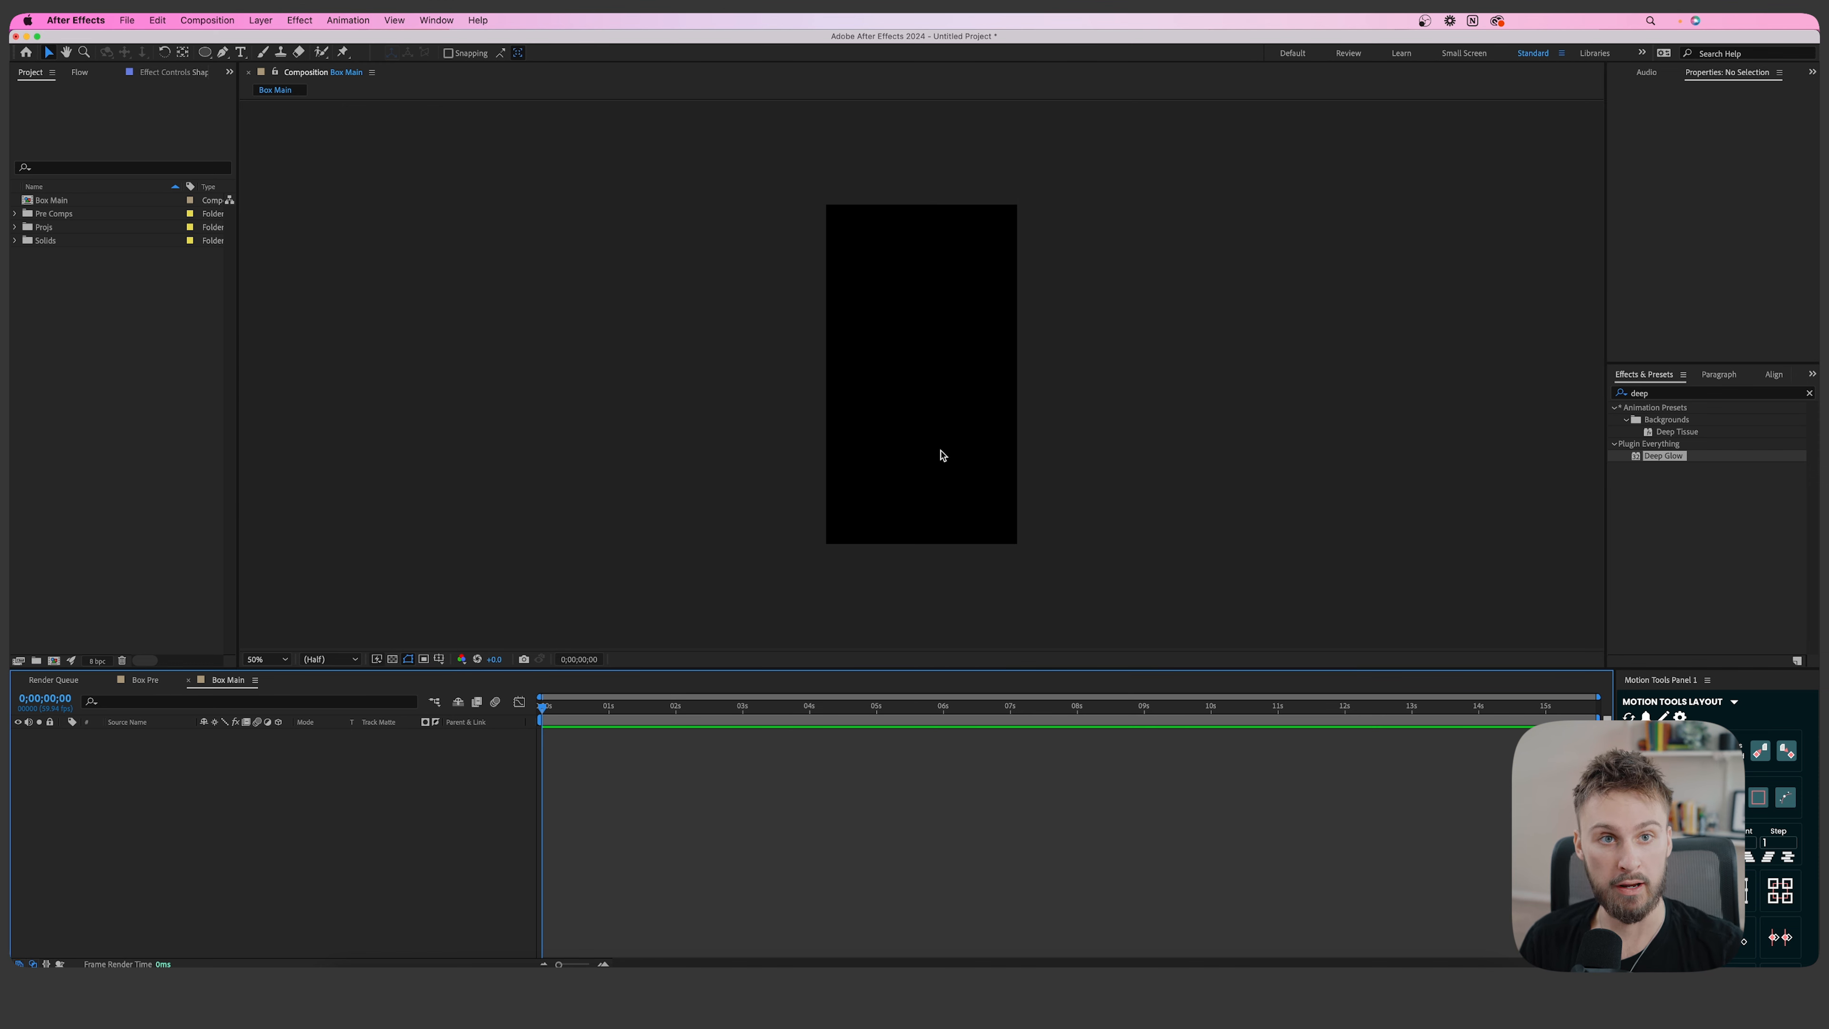
Draw a square about 320 px wide near the middle of the composition with the Rectangle tool.
{"action": "left_click", "coordinate": [204, 53]}
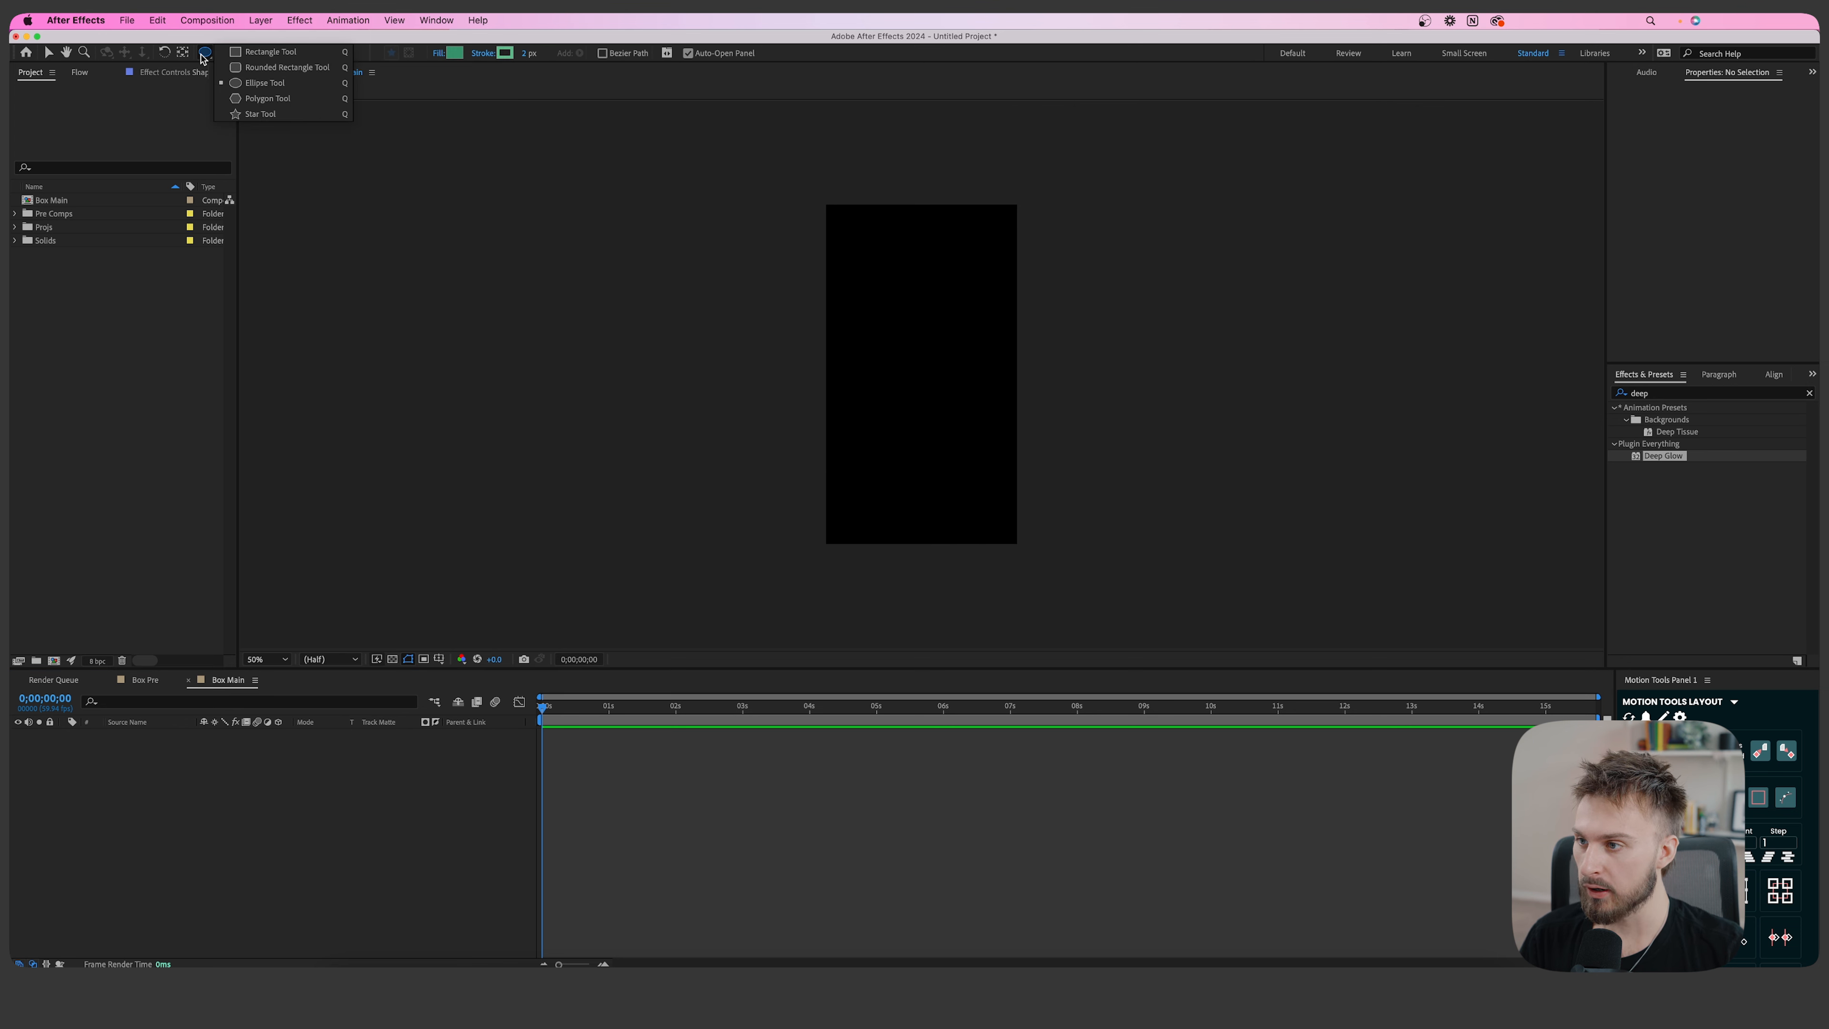
{"action": "left_click", "coordinate": [245, 52]}
{"action": "left_click_drag", "start_coordinate": [857, 343], "coordinate": [914, 385]}
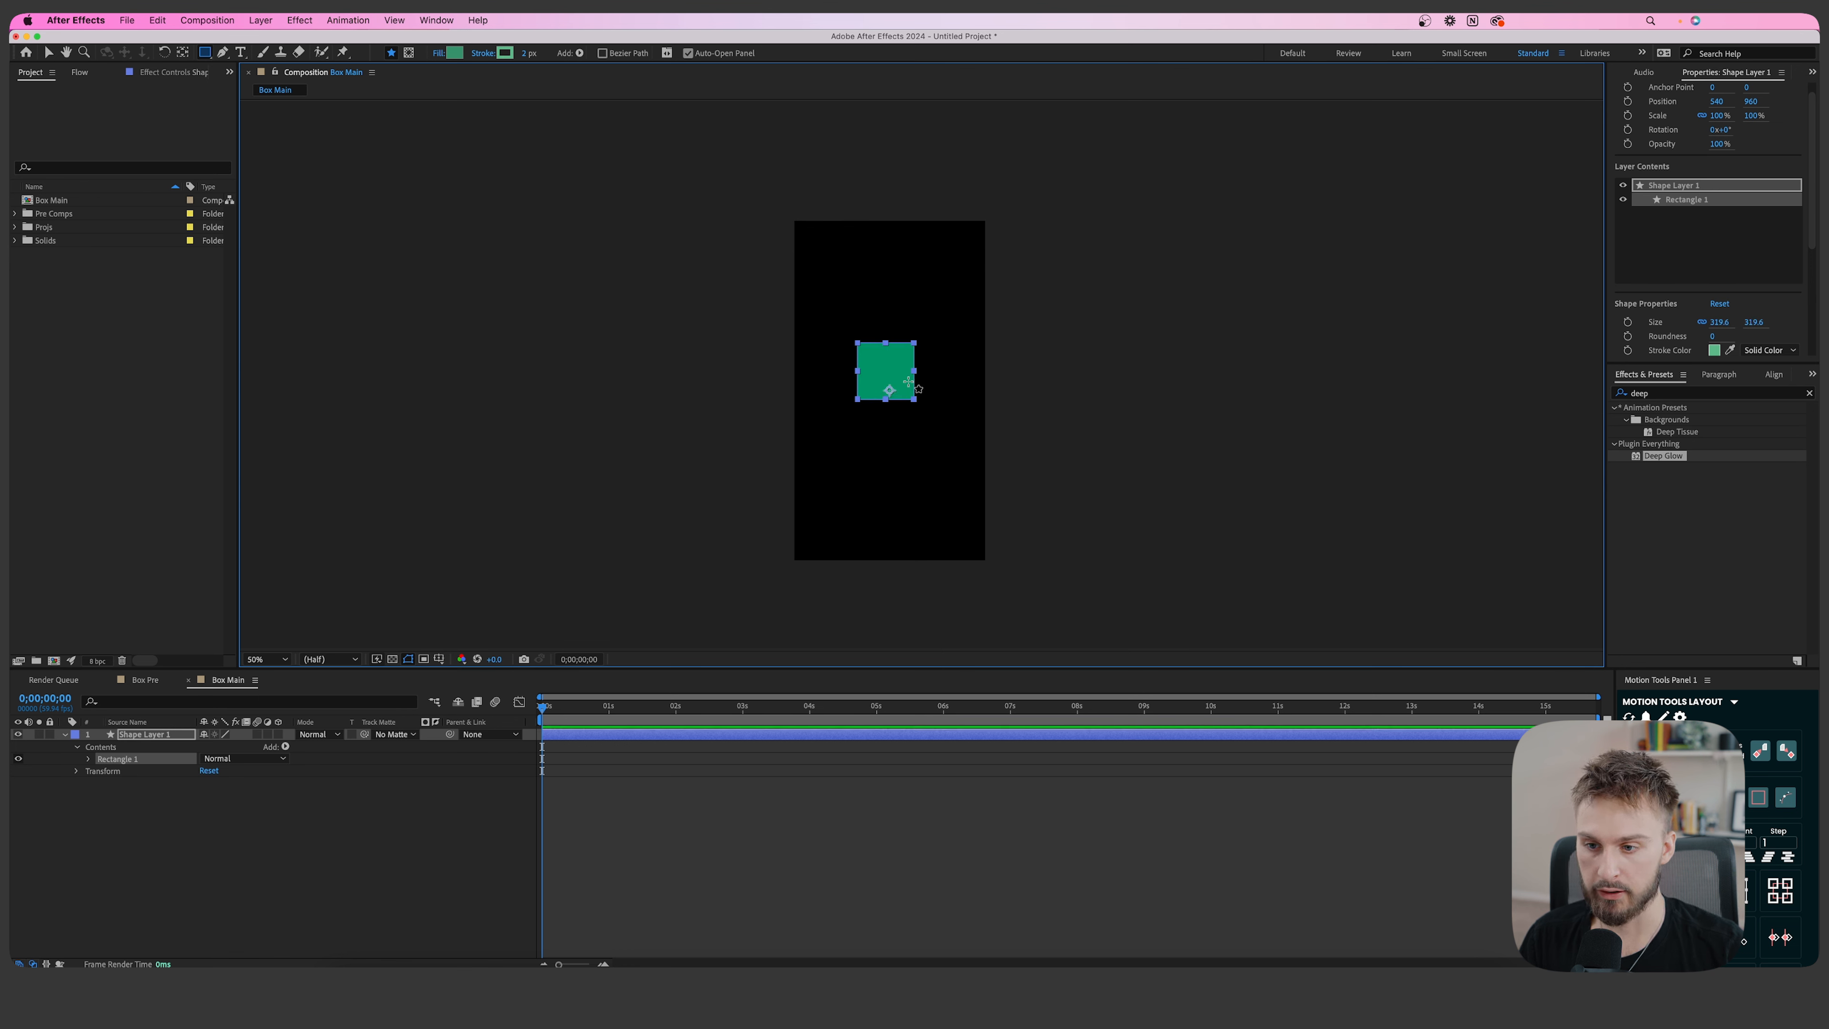
{"action": "scroll", "coordinate": [908, 381], "scroll_direction": "up", "scroll_amount": 2}
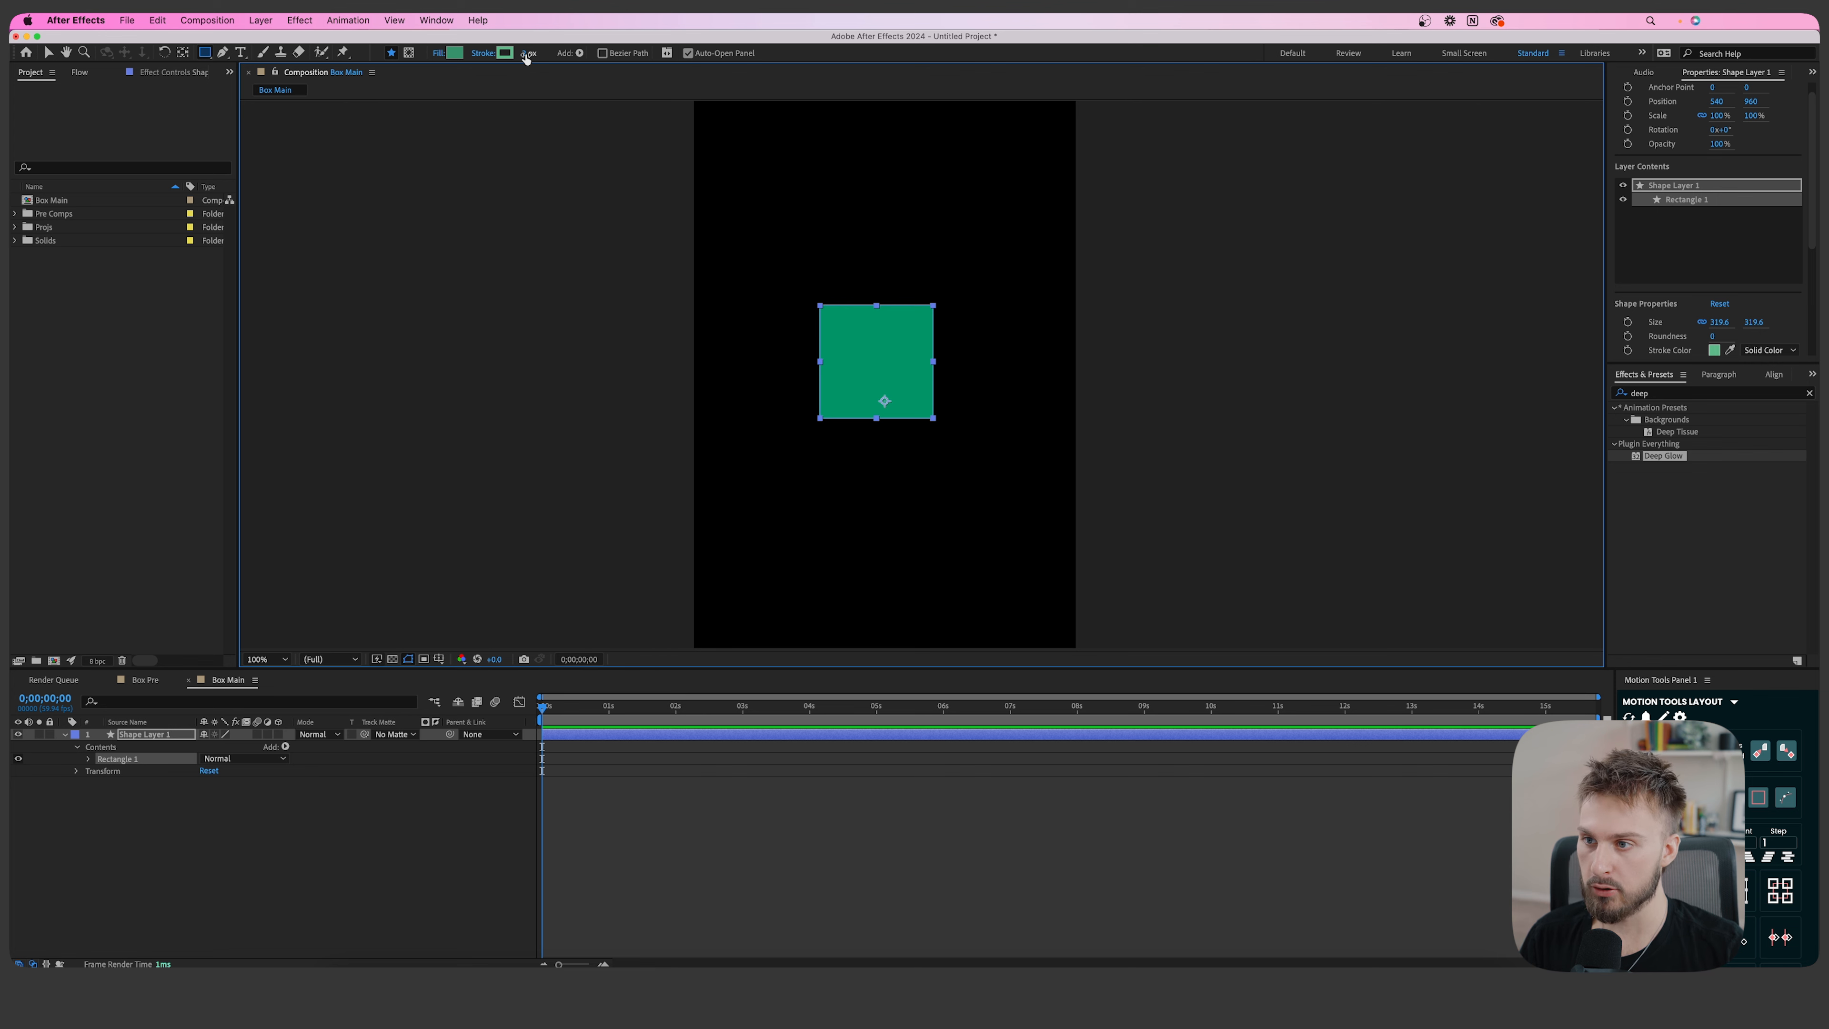
Set the square's stroke color to white.
{"action": "left_click", "coordinate": [505, 53]}
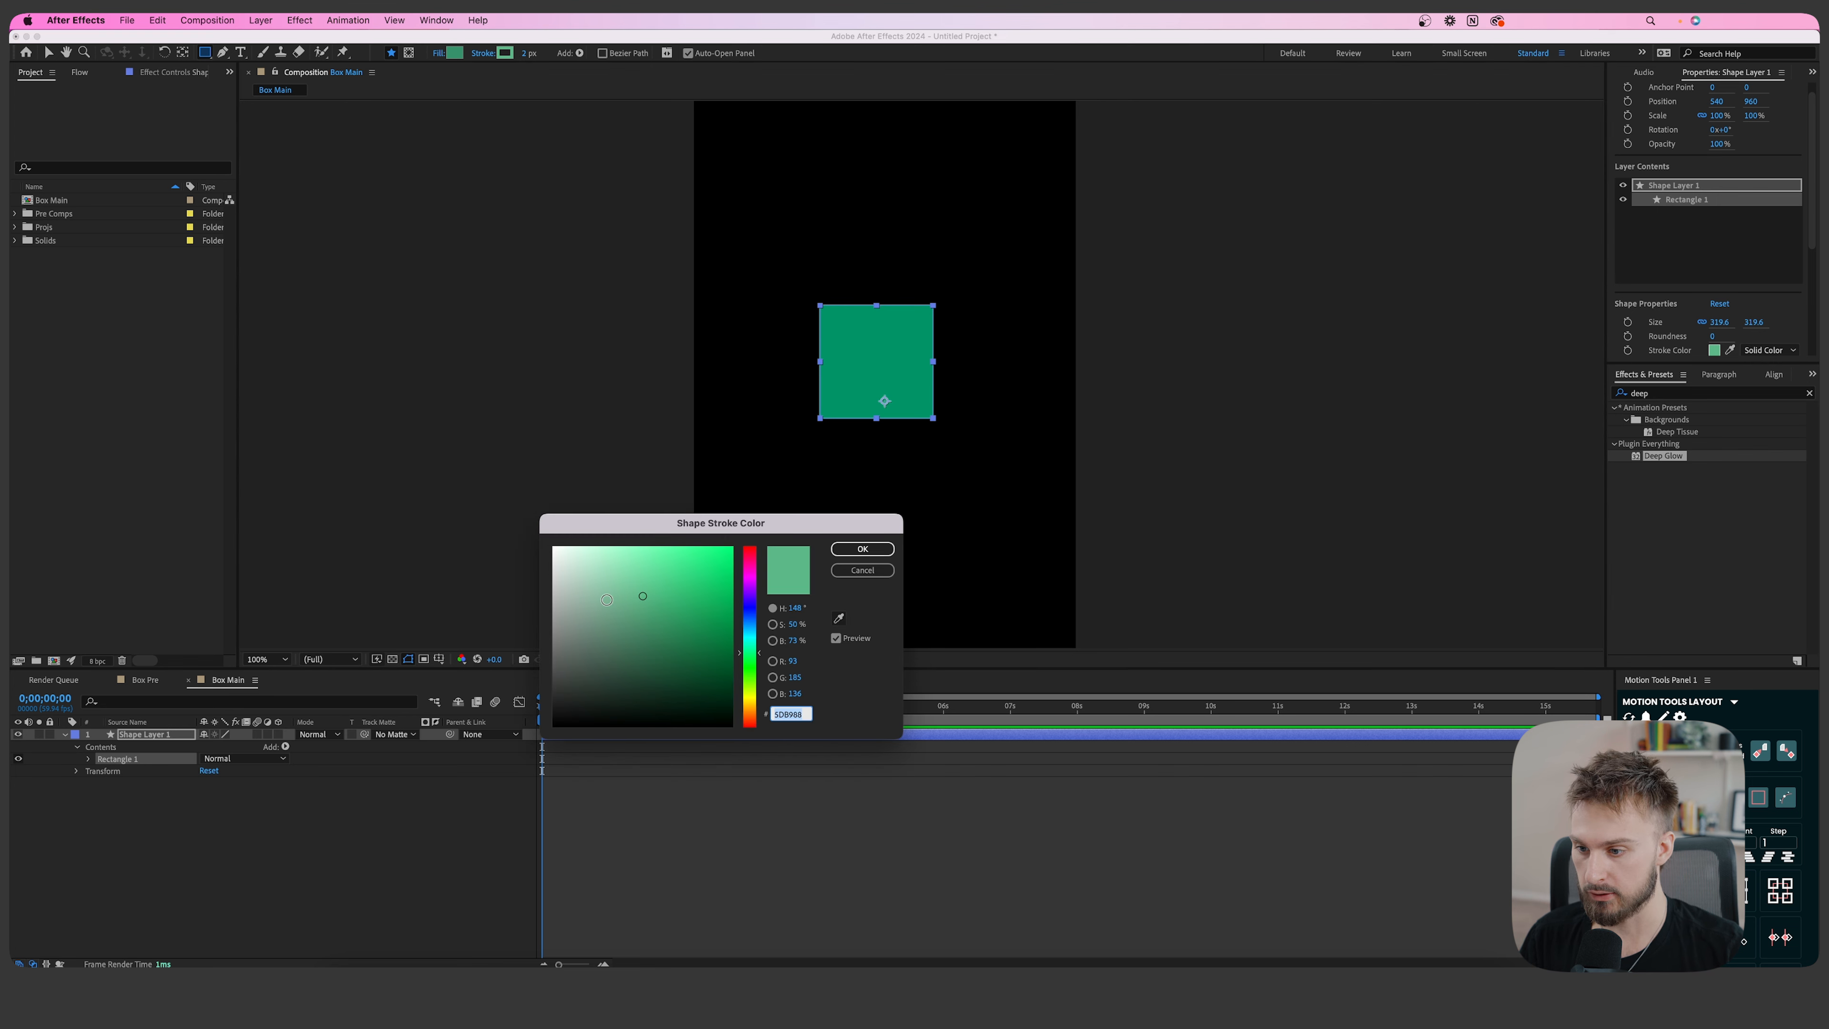
{"action": "left_click_drag", "start_coordinate": [610, 583], "coordinate": [545, 536]}
{"action": "left_click", "coordinate": [862, 549]}
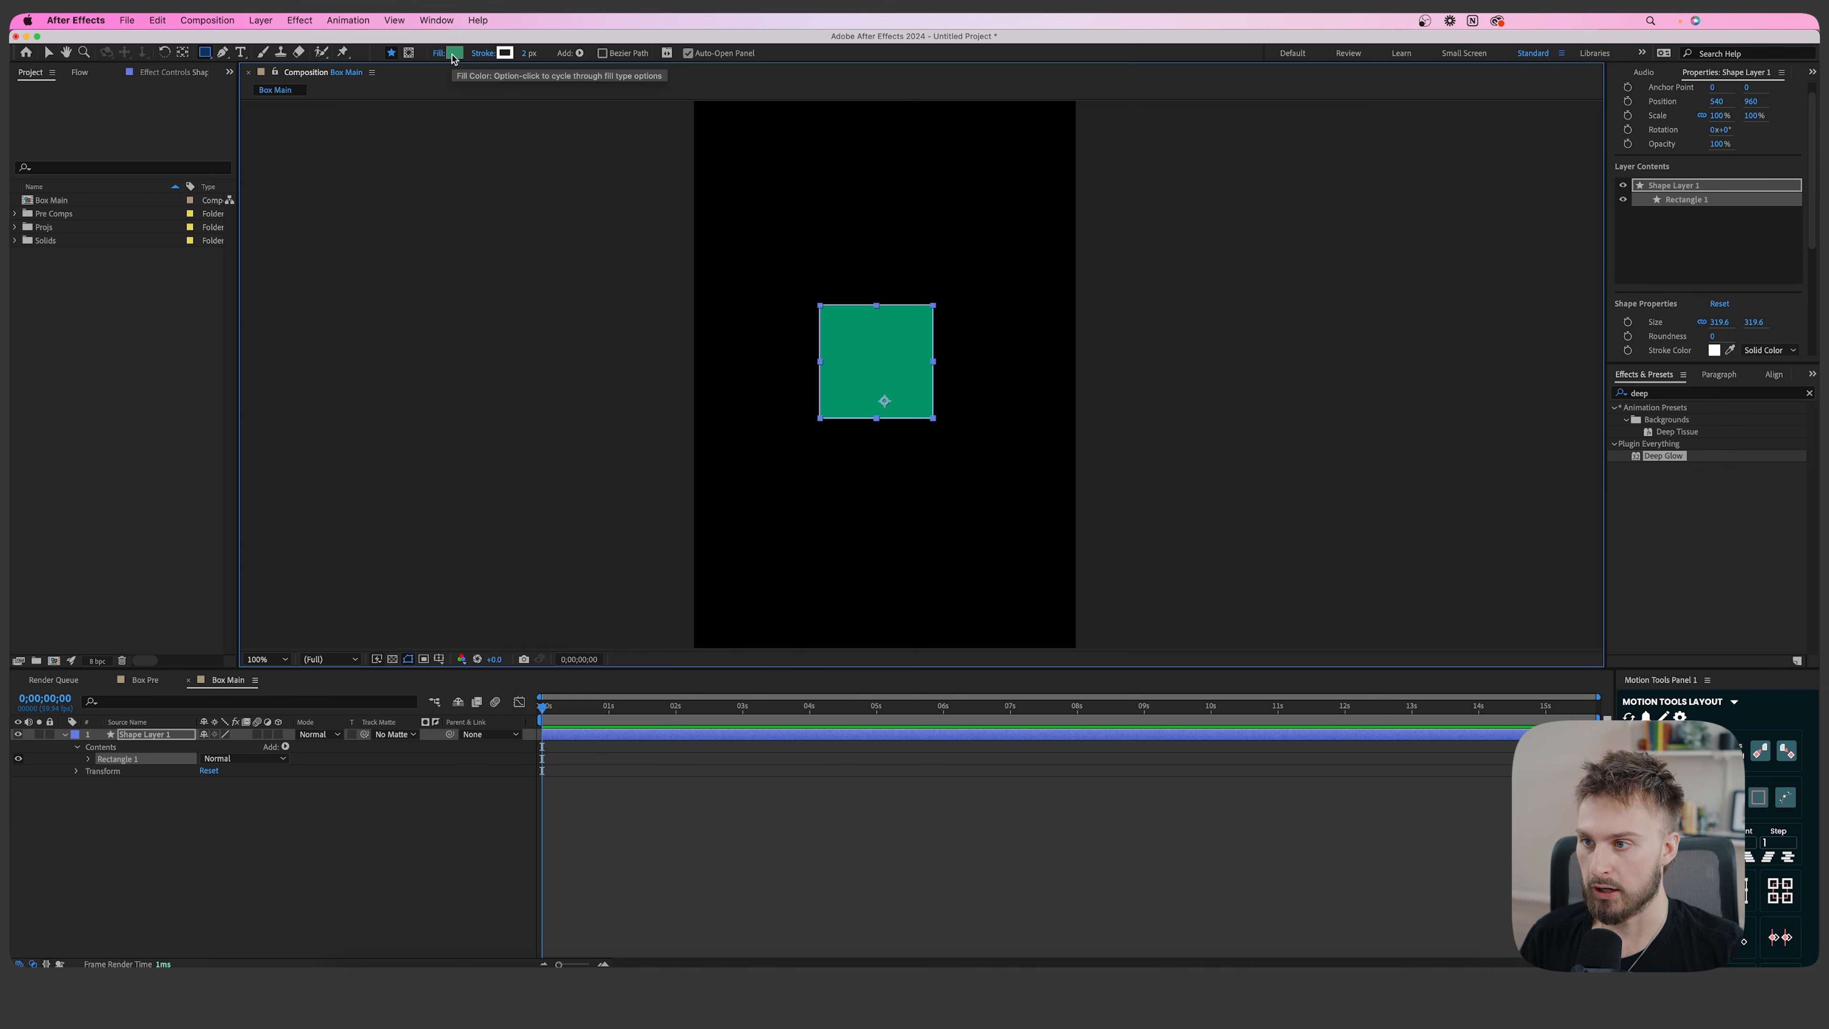
Change the square's fill from a solid color to a linear gradient running from near-black to white.
{"action": "left_click", "coordinate": [452, 55]}
{"action": "left_click", "coordinate": [862, 570]}
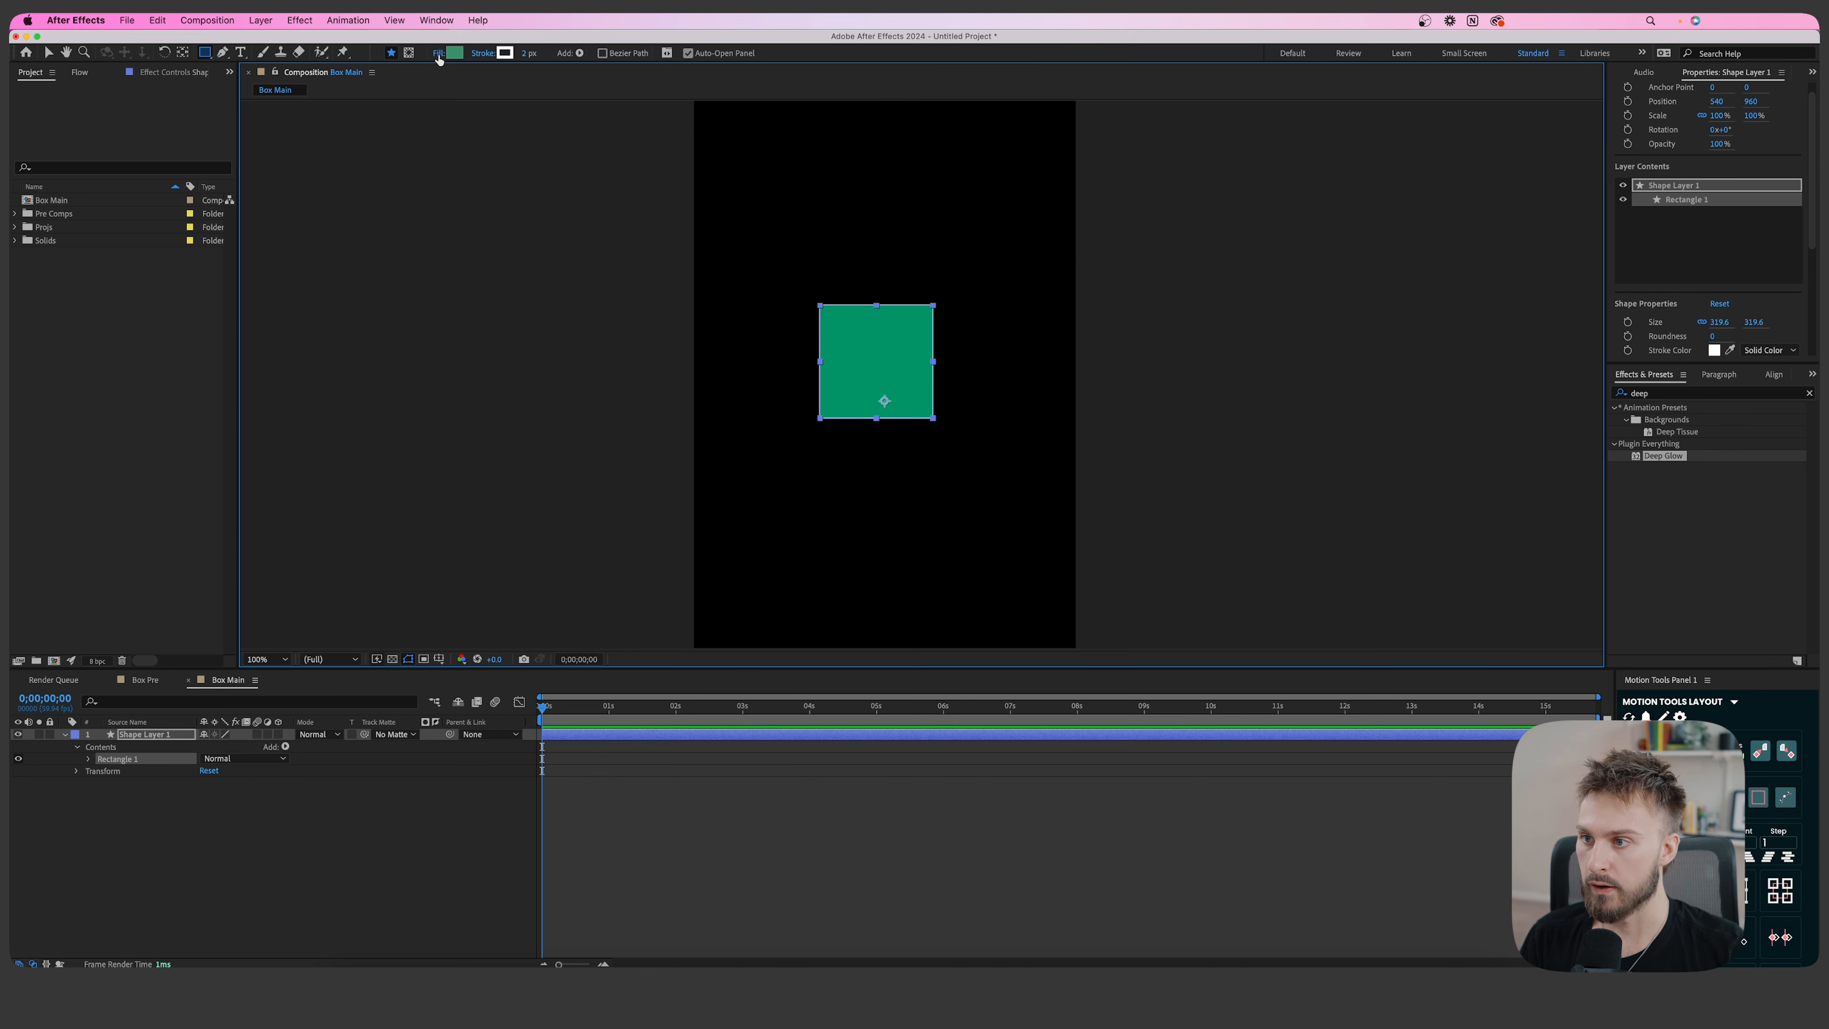
{"action": "left_click", "coordinate": [438, 55]}
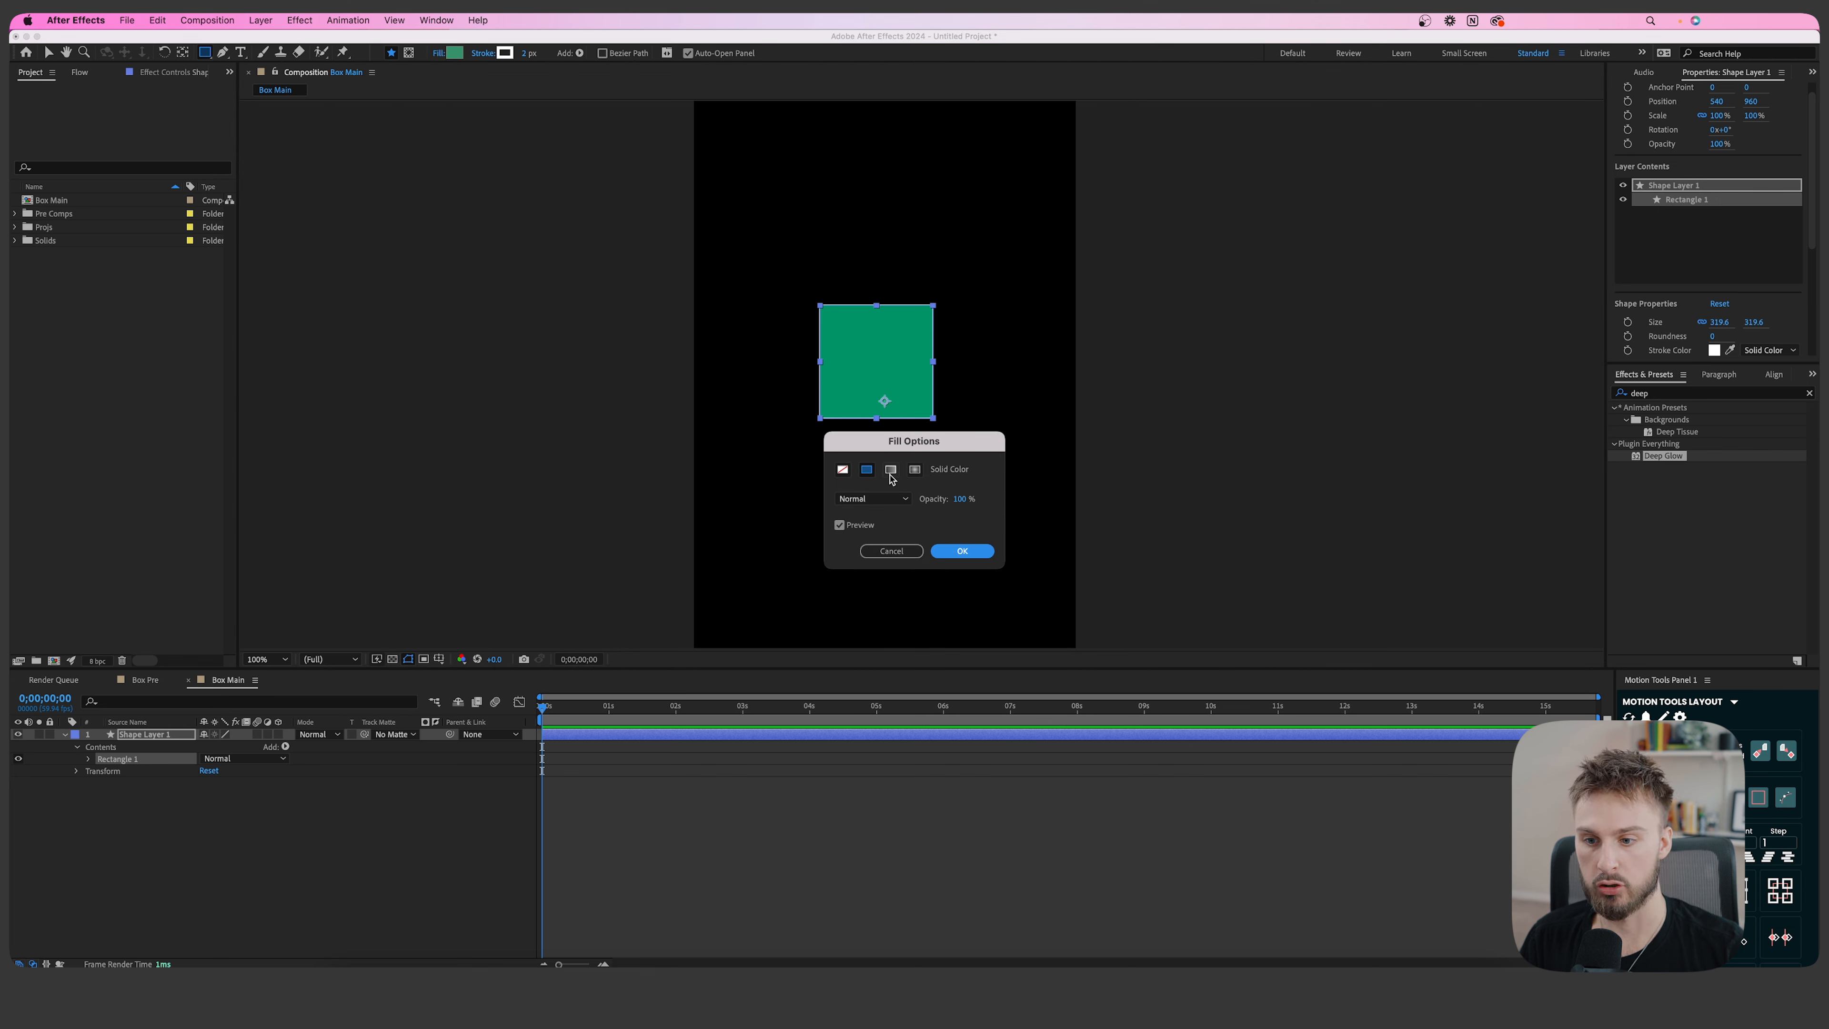
{"action": "left_click", "coordinate": [891, 472]}
{"action": "left_click", "coordinate": [964, 553]}
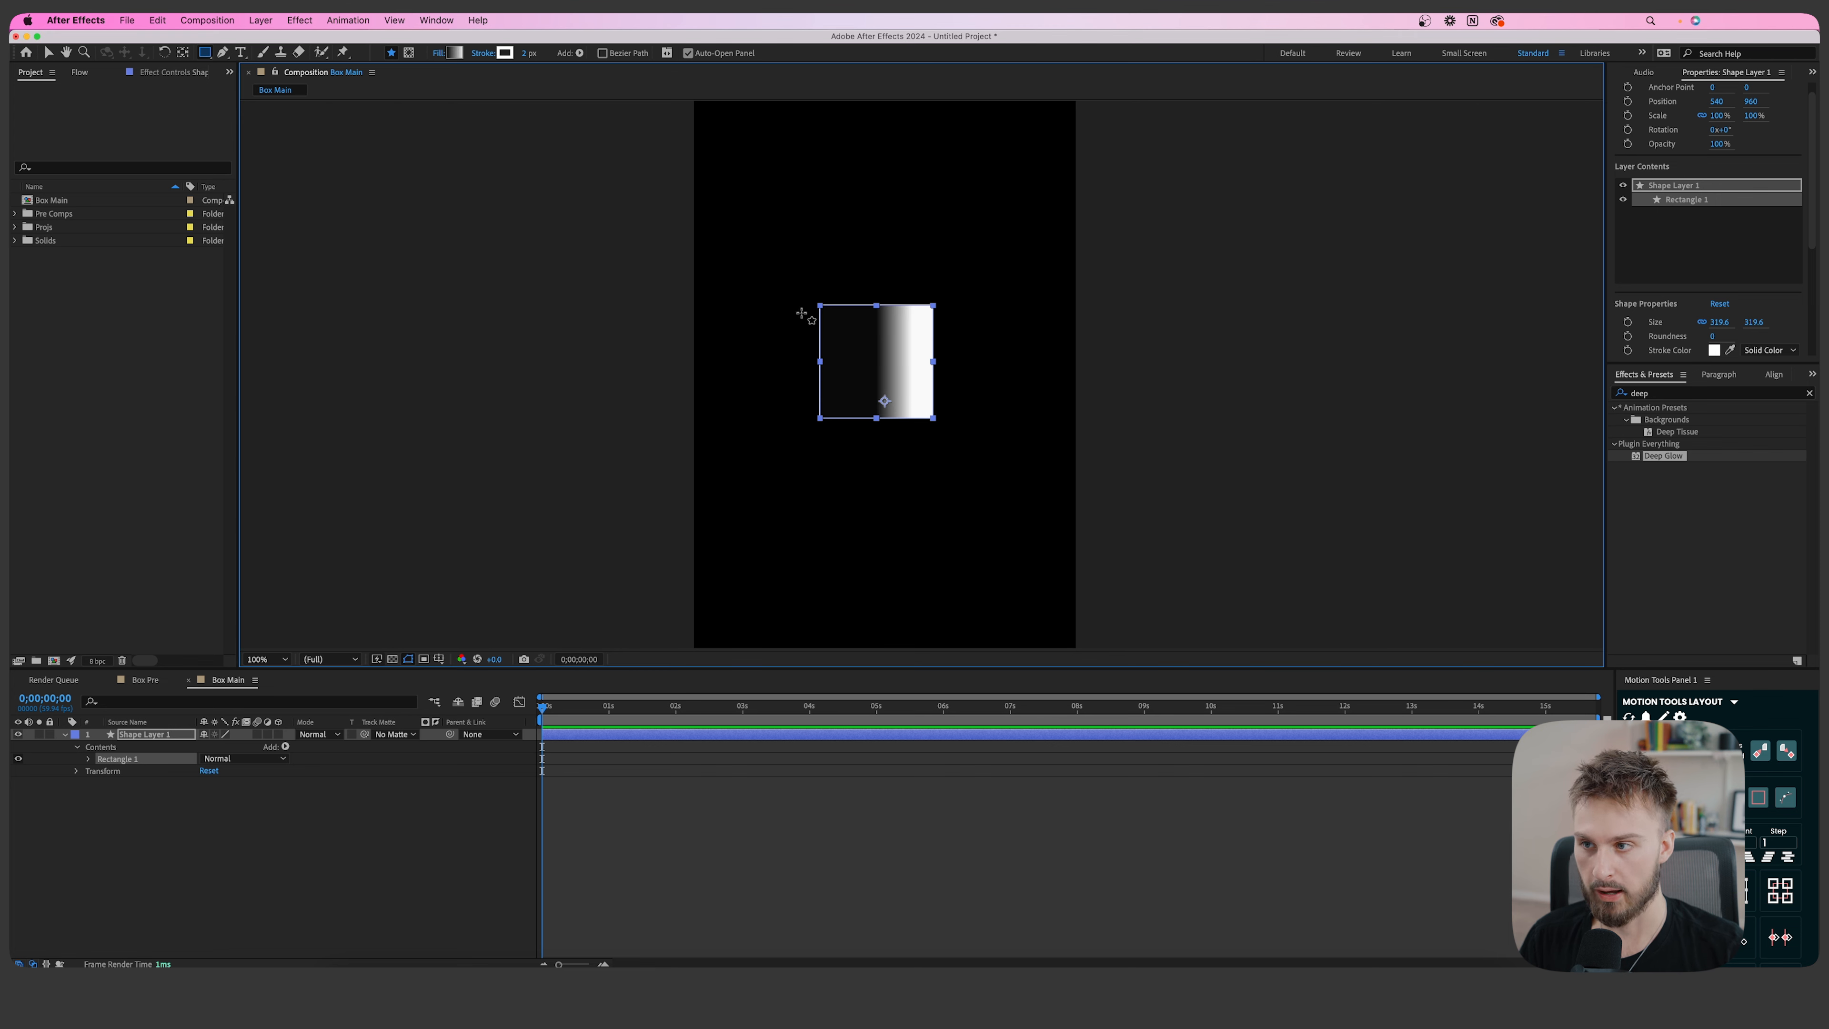
{"action": "left_click", "coordinate": [454, 53]}
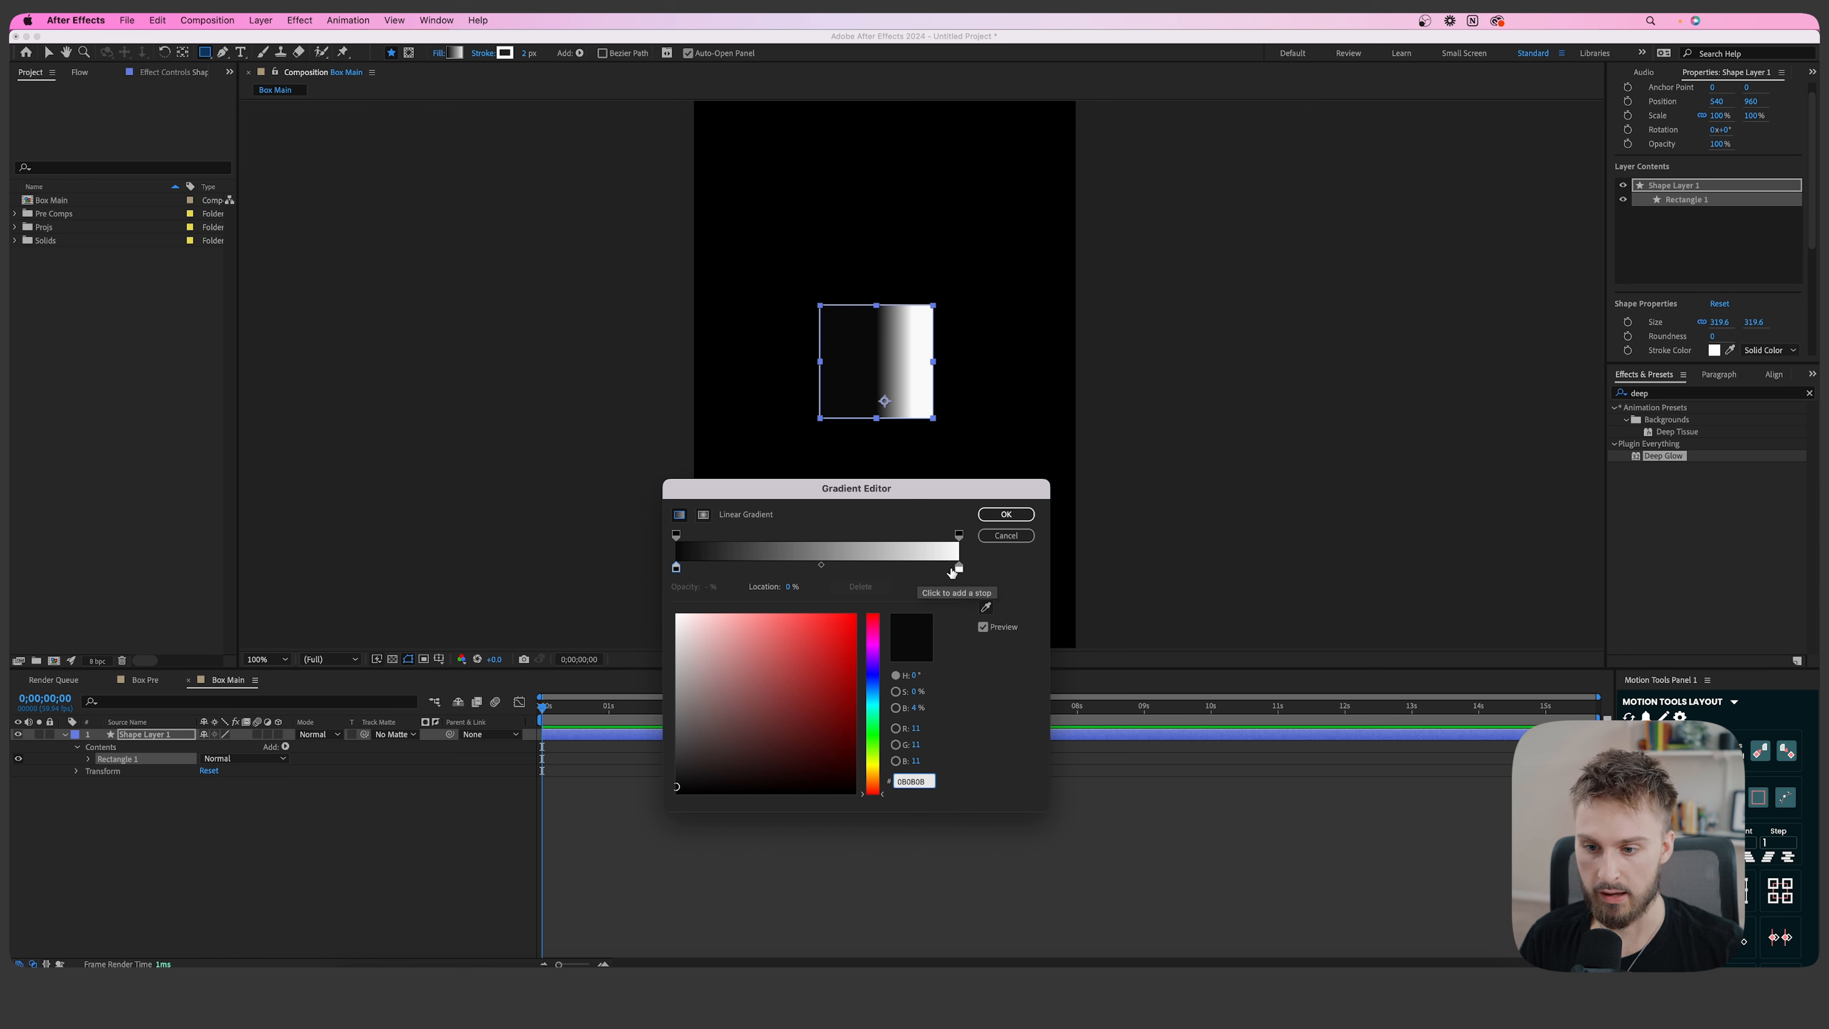
{"action": "left_click", "coordinate": [1003, 514]}
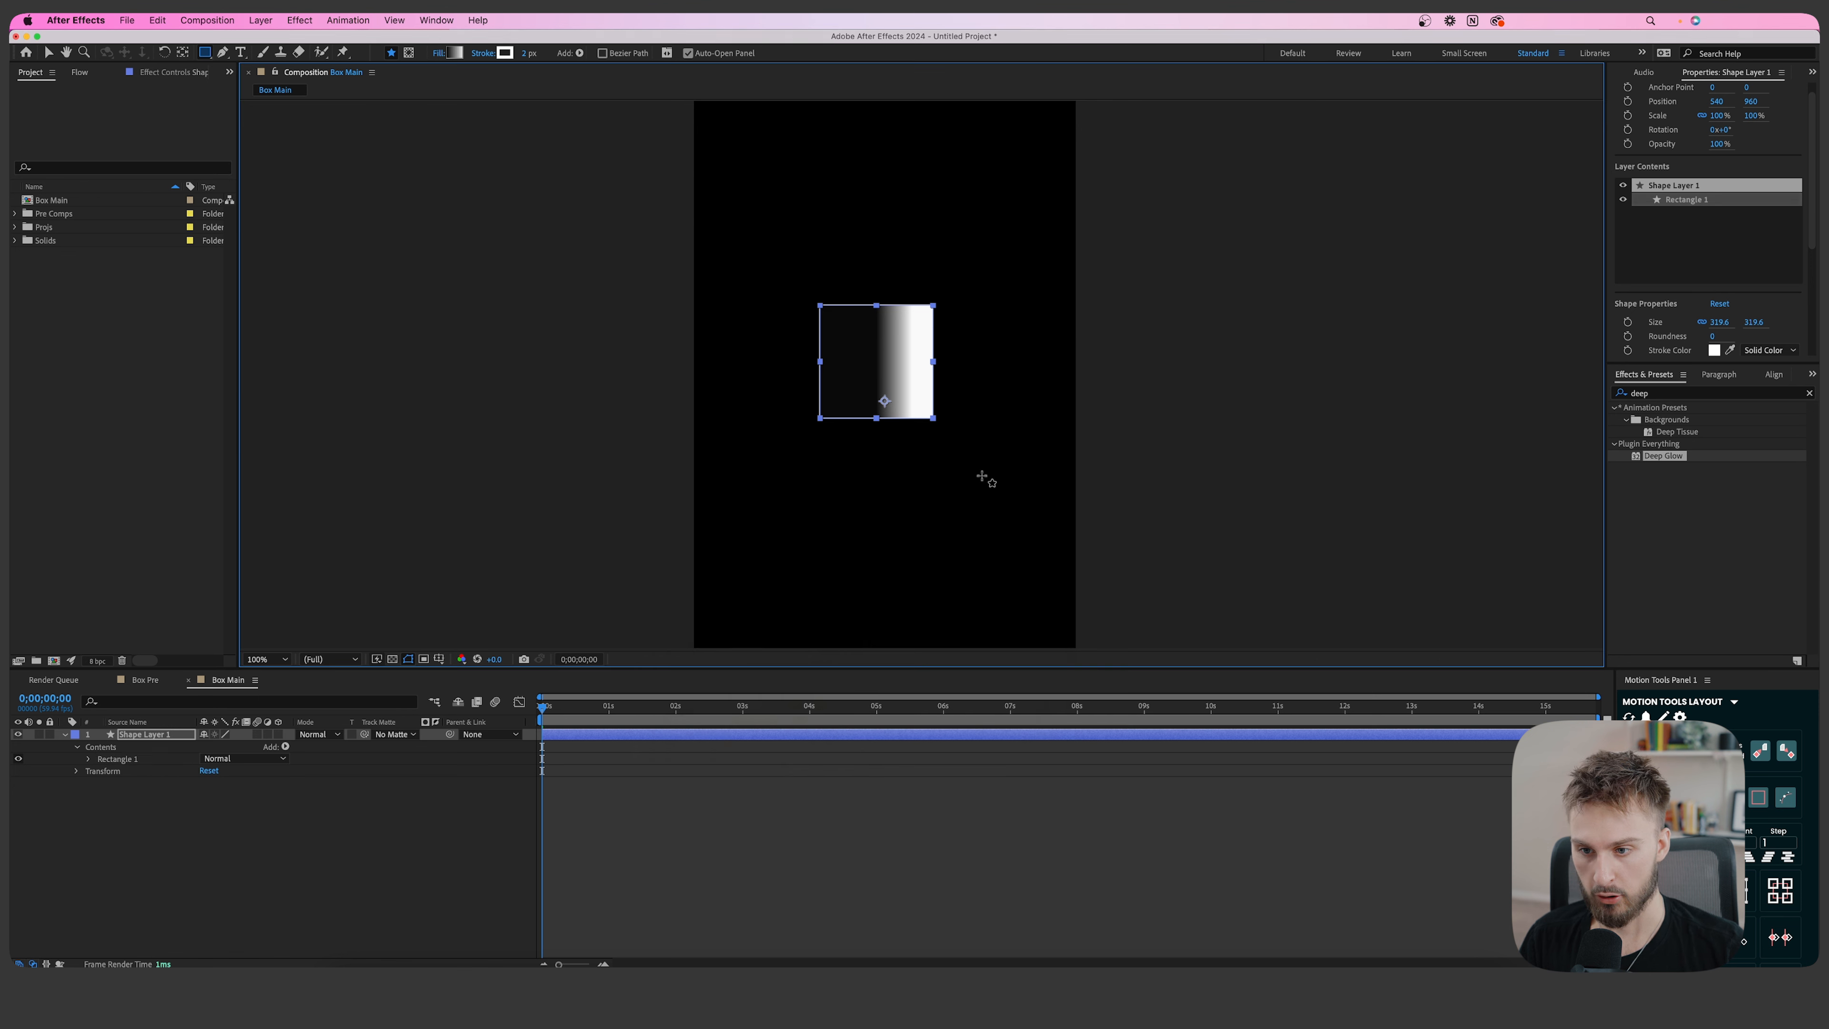
Angle the square's gradient diagonally, with its dark end near the center and its white end at the upper-right corner.
{"action": "key", "text": "v"}
{"action": "scroll", "coordinate": [895, 372], "scroll_direction": "up", "scroll_amount": 1}
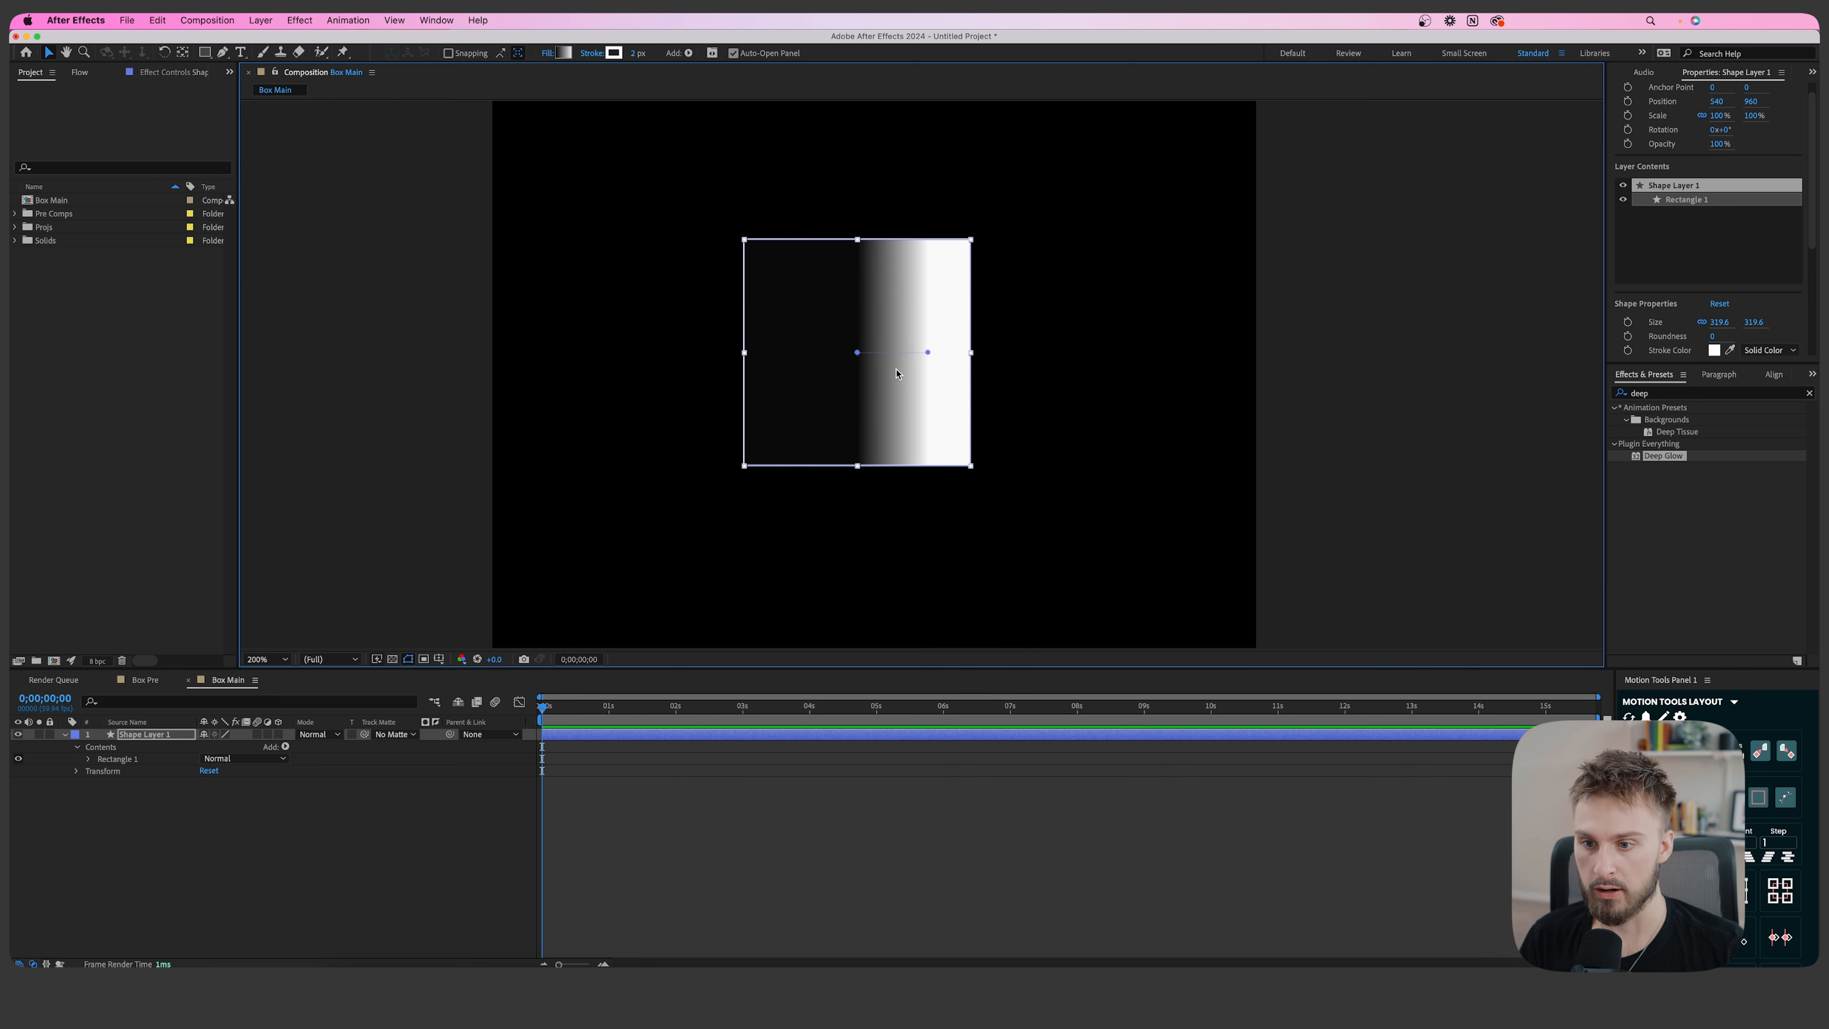
{"action": "left_click_drag", "start_coordinate": [931, 355], "coordinate": [968, 256]}
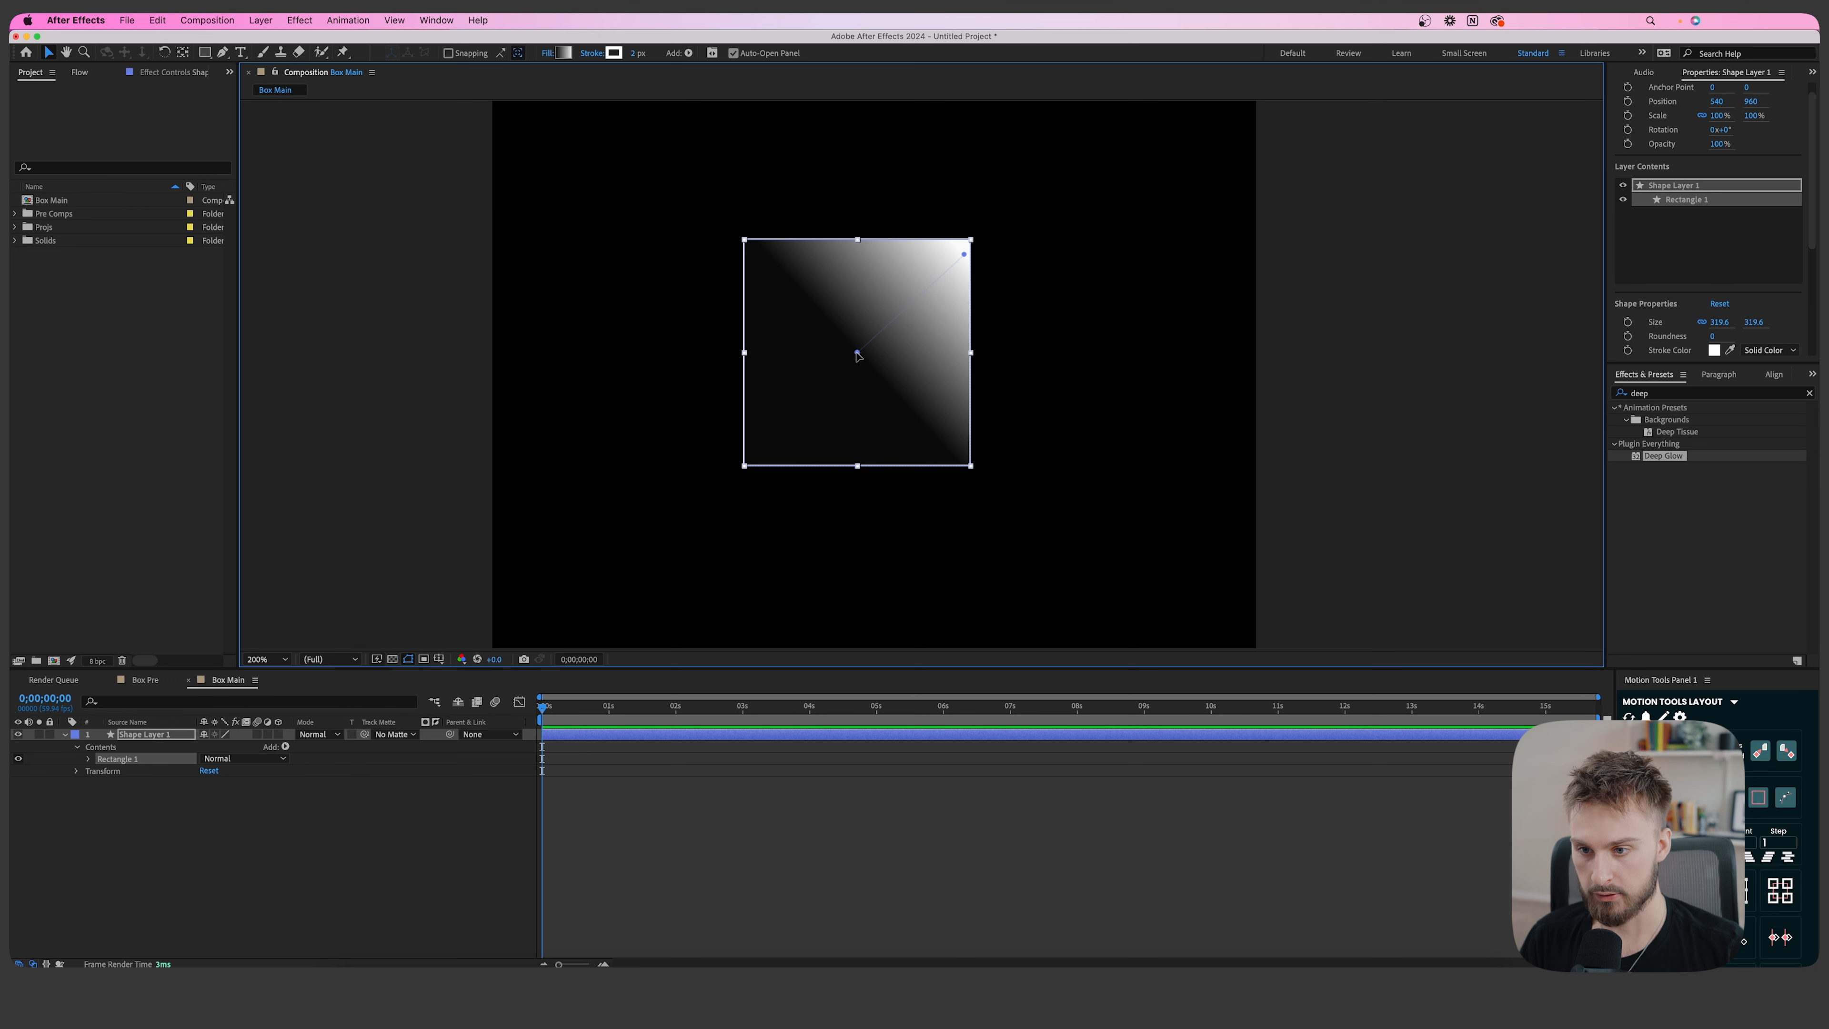
{"action": "left_click_drag", "start_coordinate": [858, 356], "coordinate": [843, 374]}
{"action": "left_click_drag", "start_coordinate": [966, 254], "coordinate": [967, 249]}
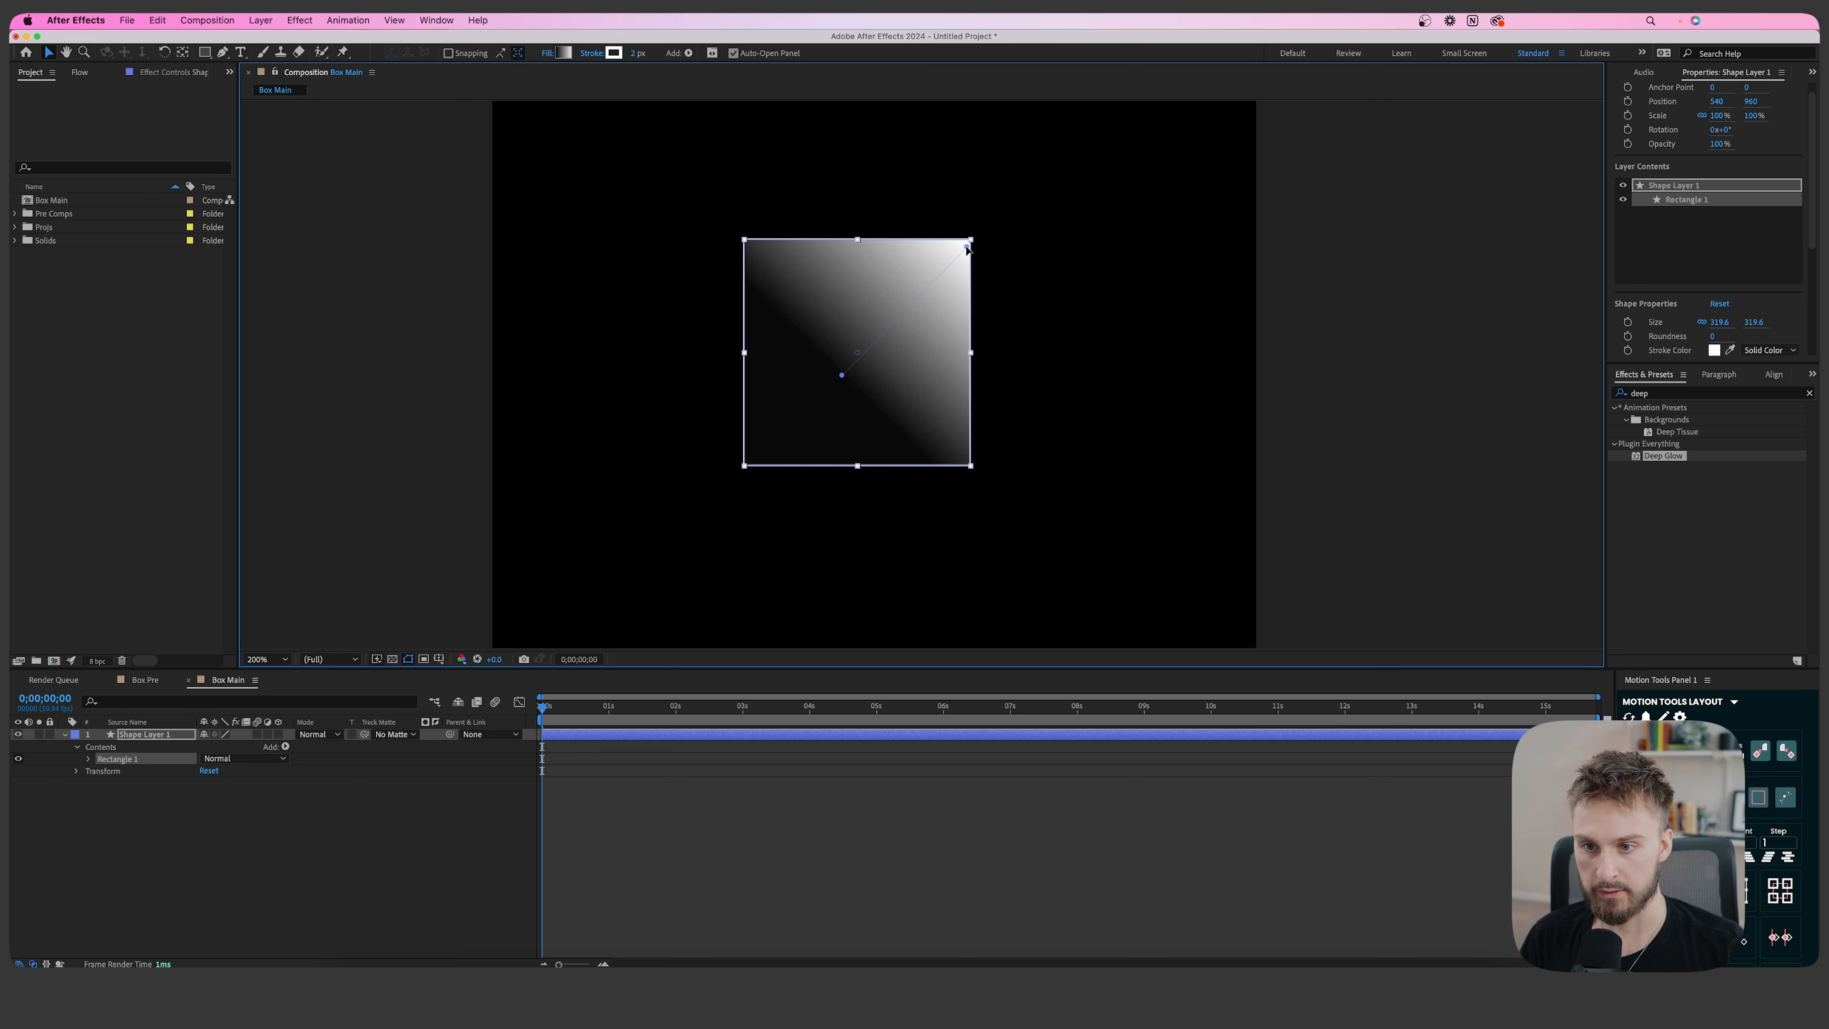
{"action": "left_click_drag", "start_coordinate": [842, 375], "coordinate": [850, 369]}
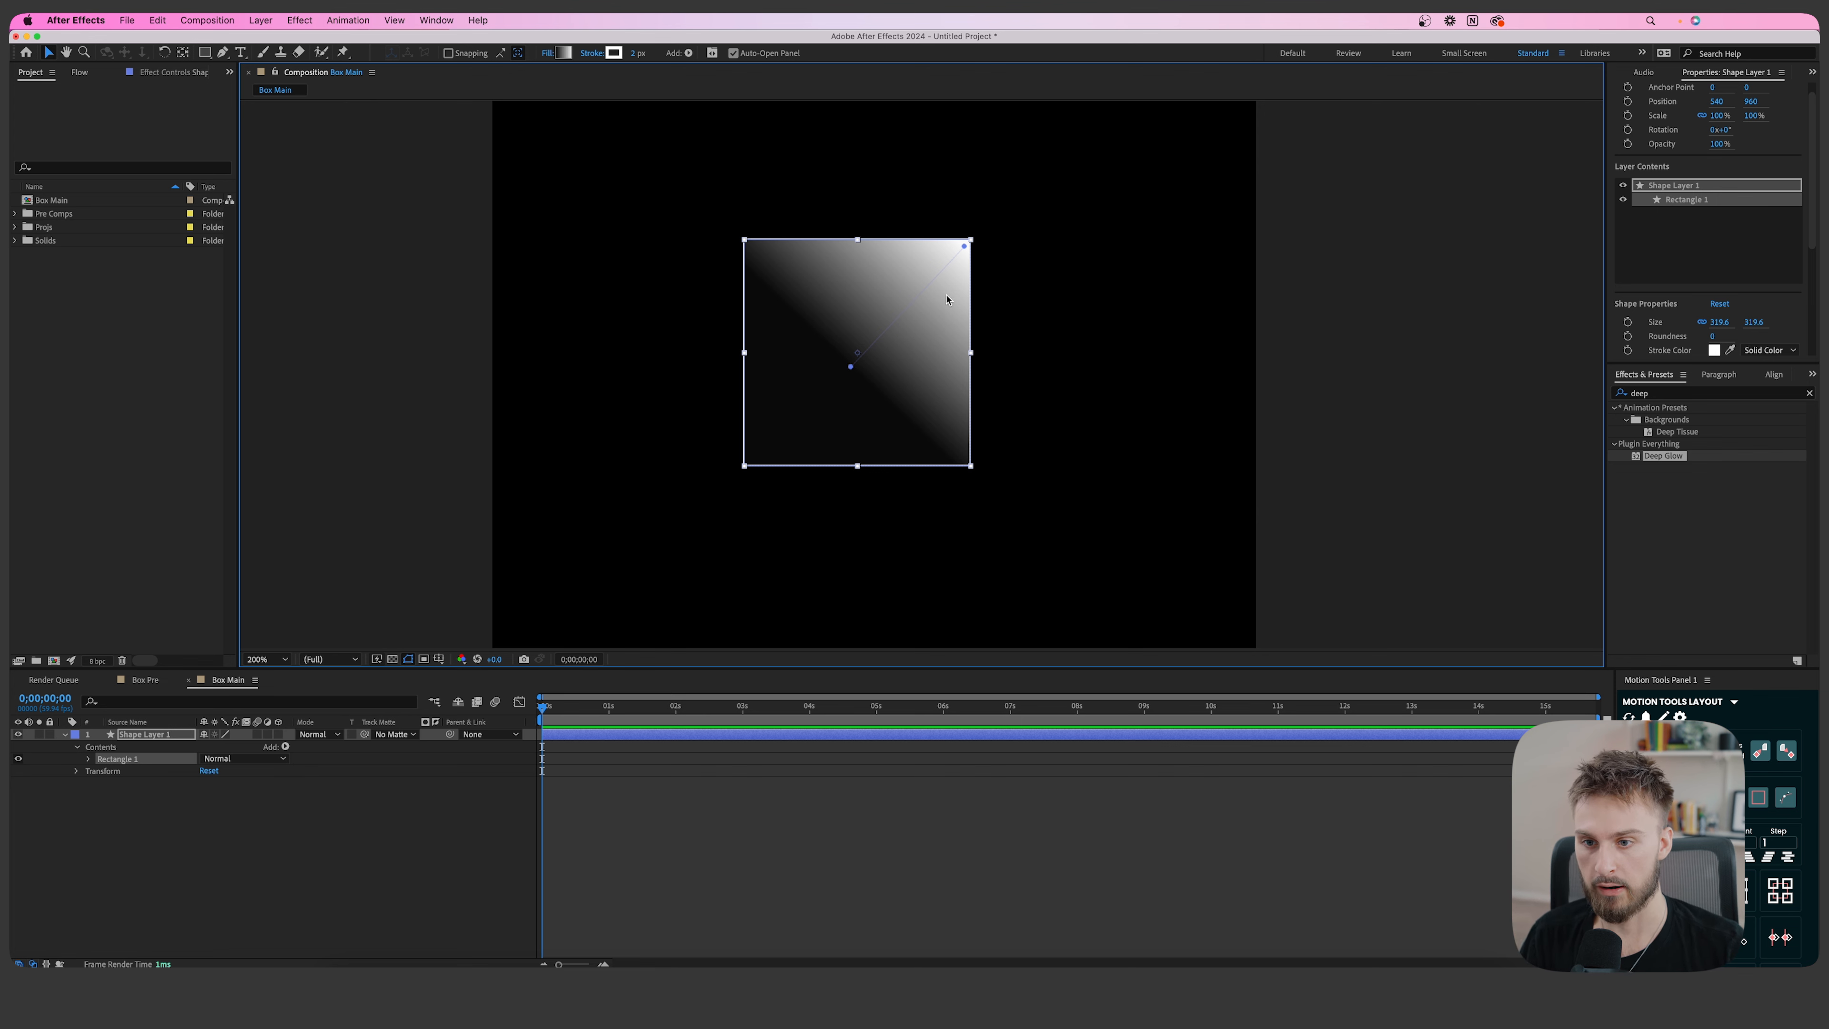
{"action": "mouse_move", "coordinate": [965, 250]}
{"action": "left_mouse_down"}
{"action": "mouse_move", "coordinate": [981, 243]}
{"action": "mouse_move", "coordinate": [962, 246]}
{"action": "left_mouse_up"}
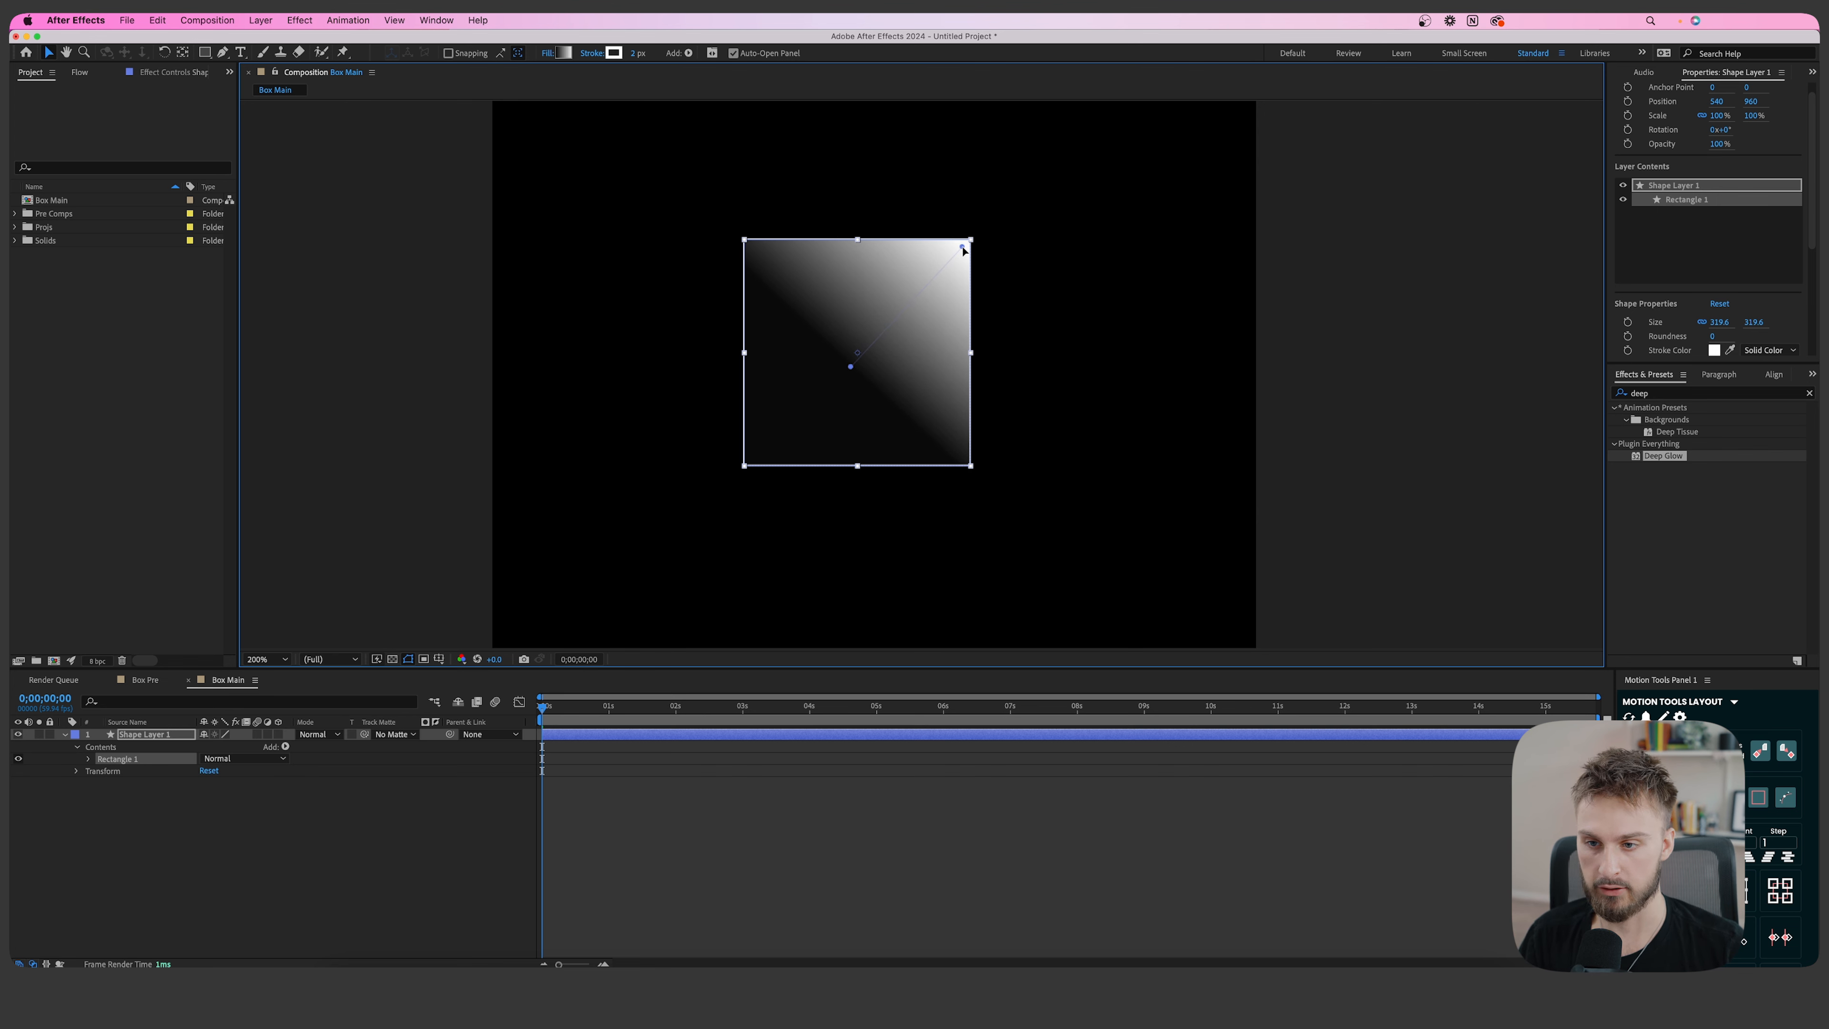
{"action": "left_click", "coordinate": [1116, 466]}
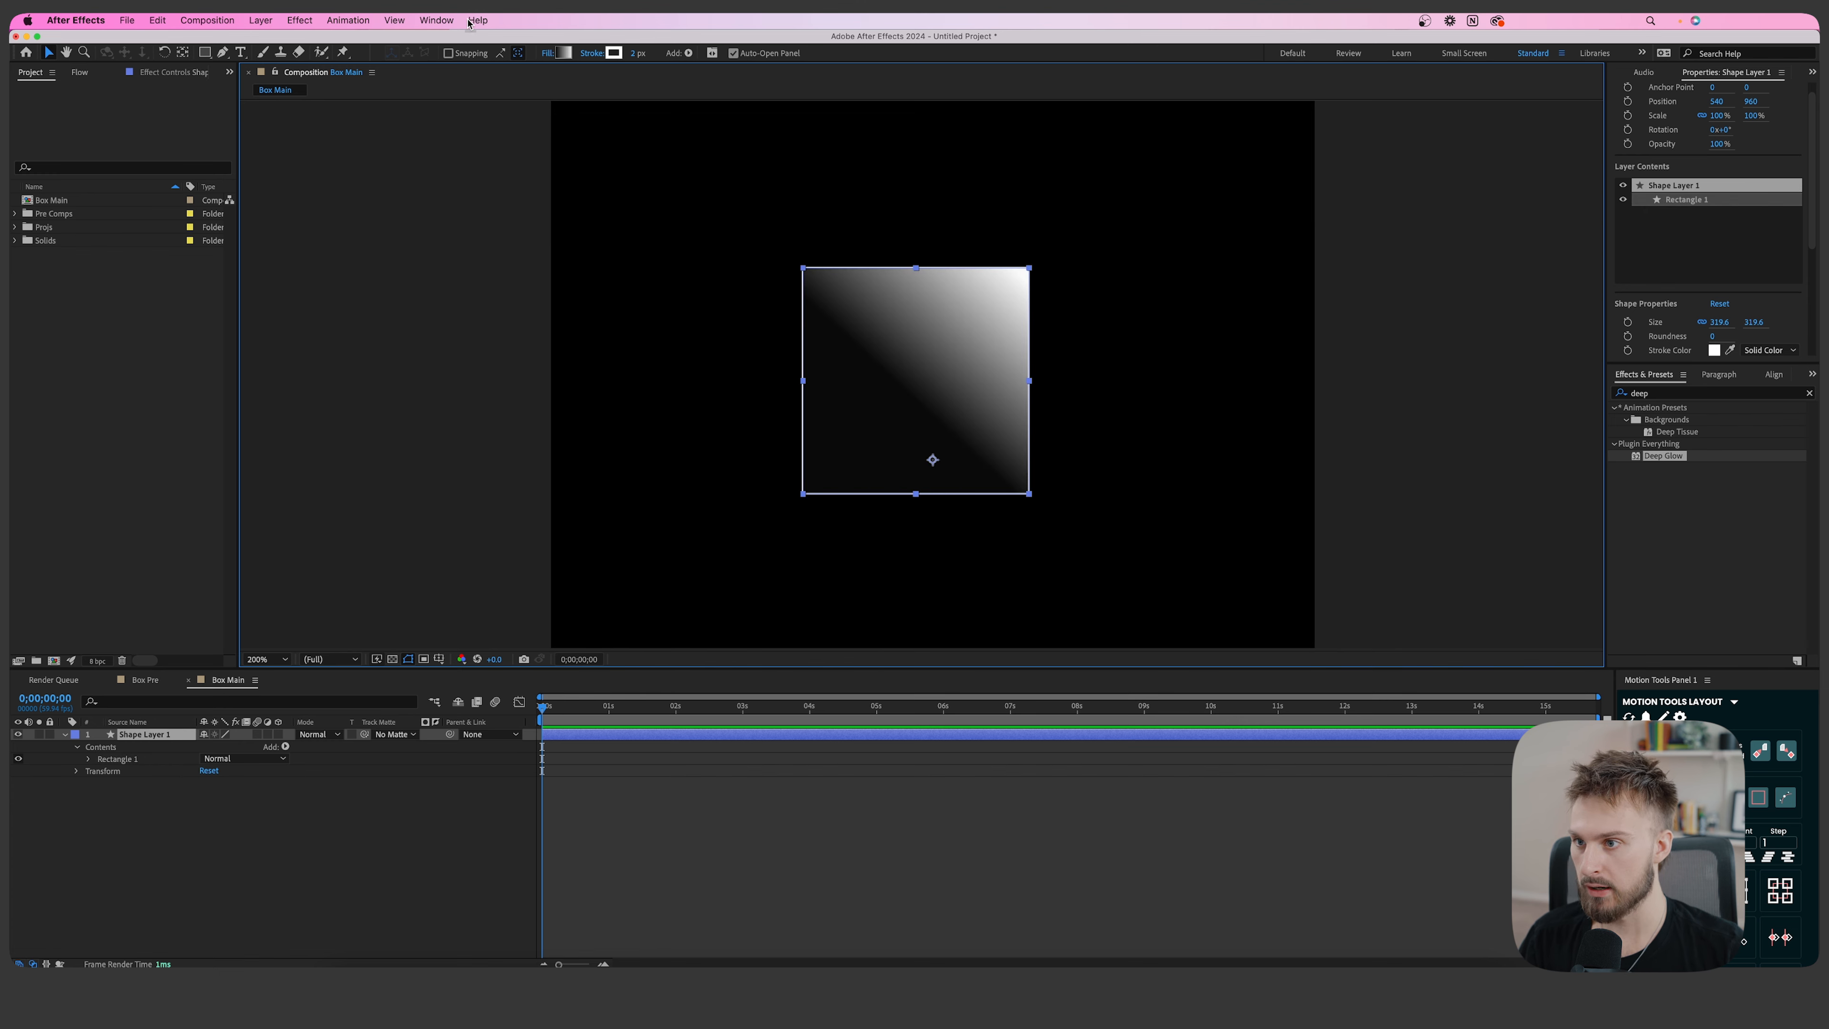
Remove the square's stroke by setting its stroke type to None.
{"action": "left_click", "coordinate": [595, 54]}
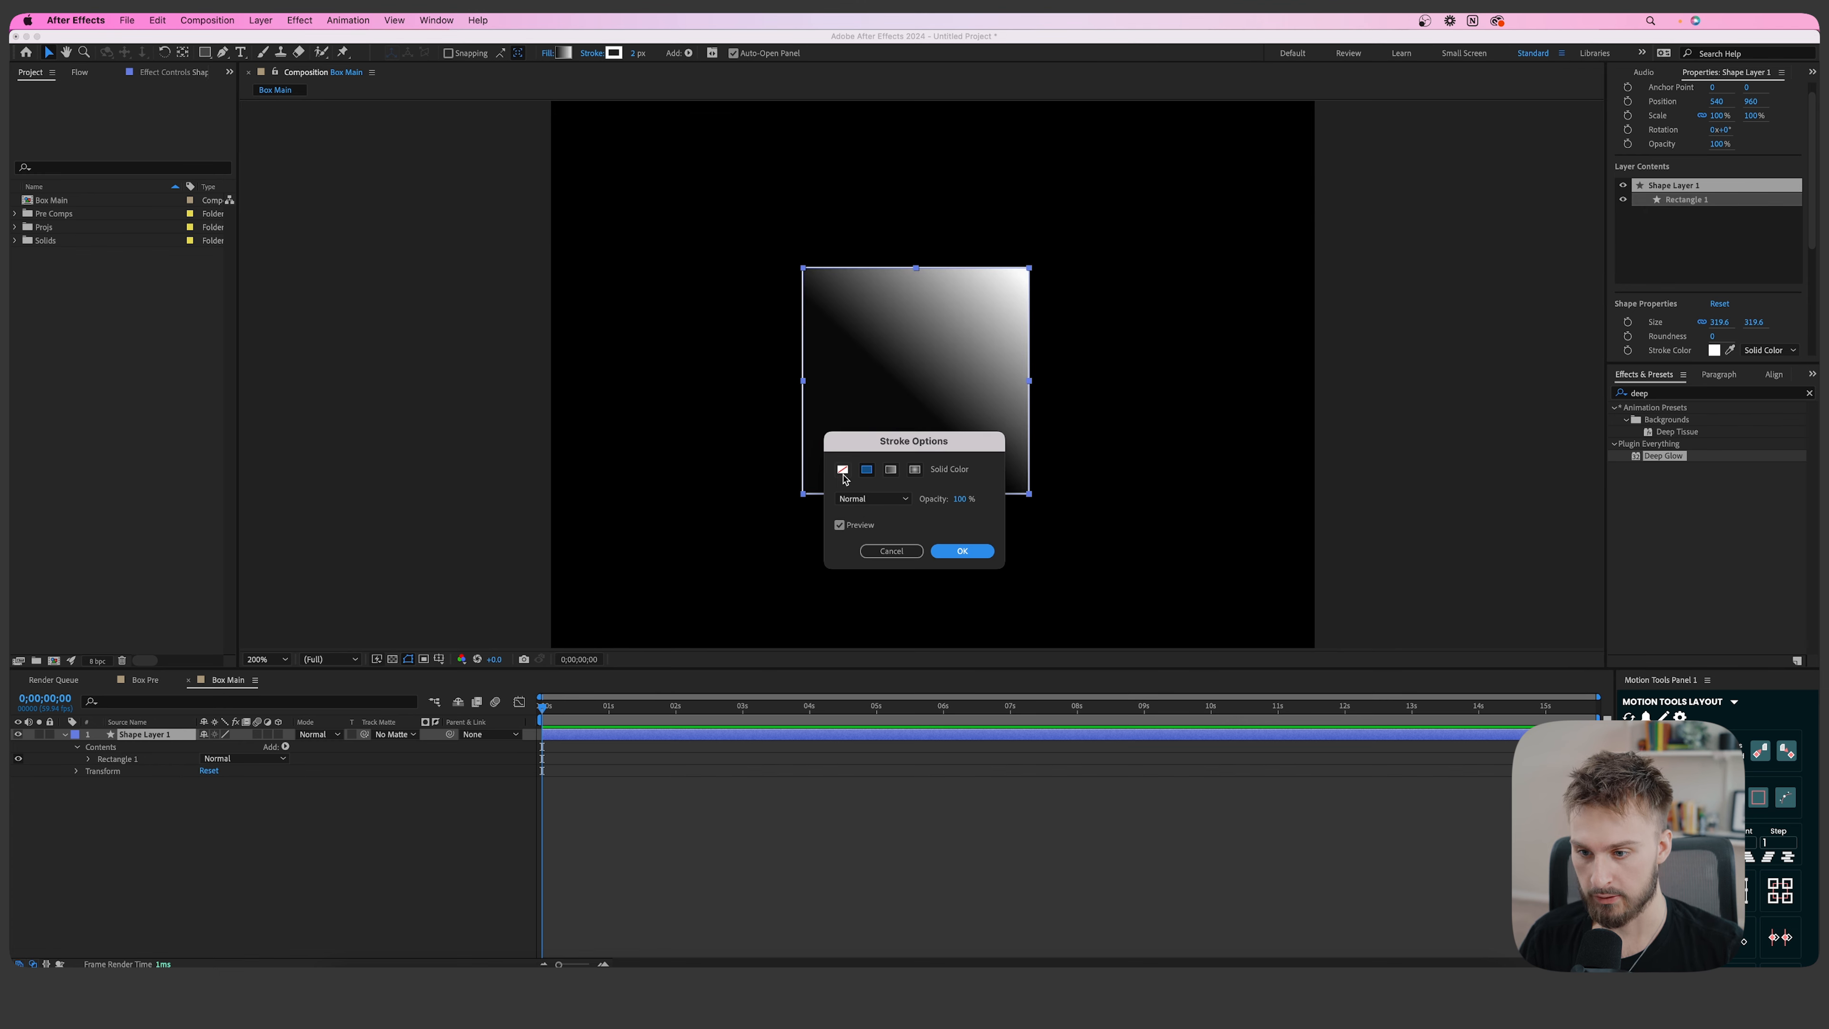
{"action": "left_click", "coordinate": [837, 472]}
{"action": "left_click", "coordinate": [963, 555]}
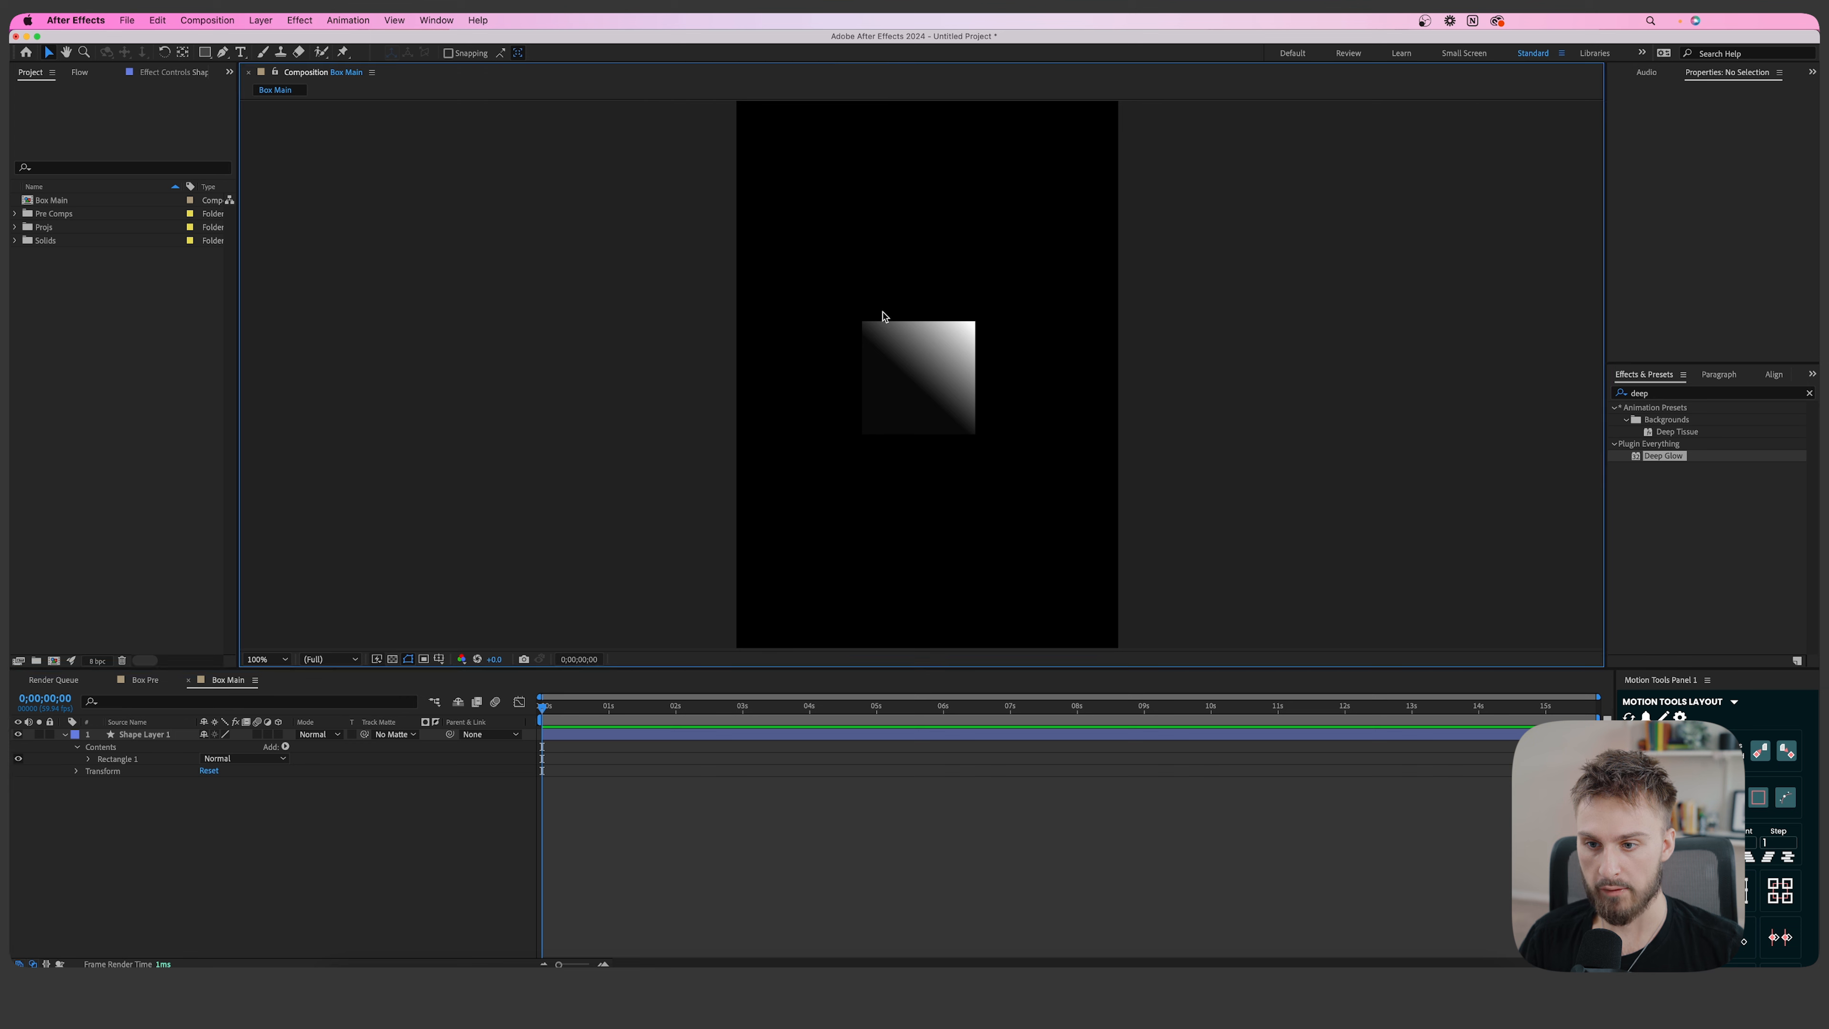
Turn on the transparency grid behind the square in the composition view.
{"action": "left_click", "coordinate": [890, 405]}
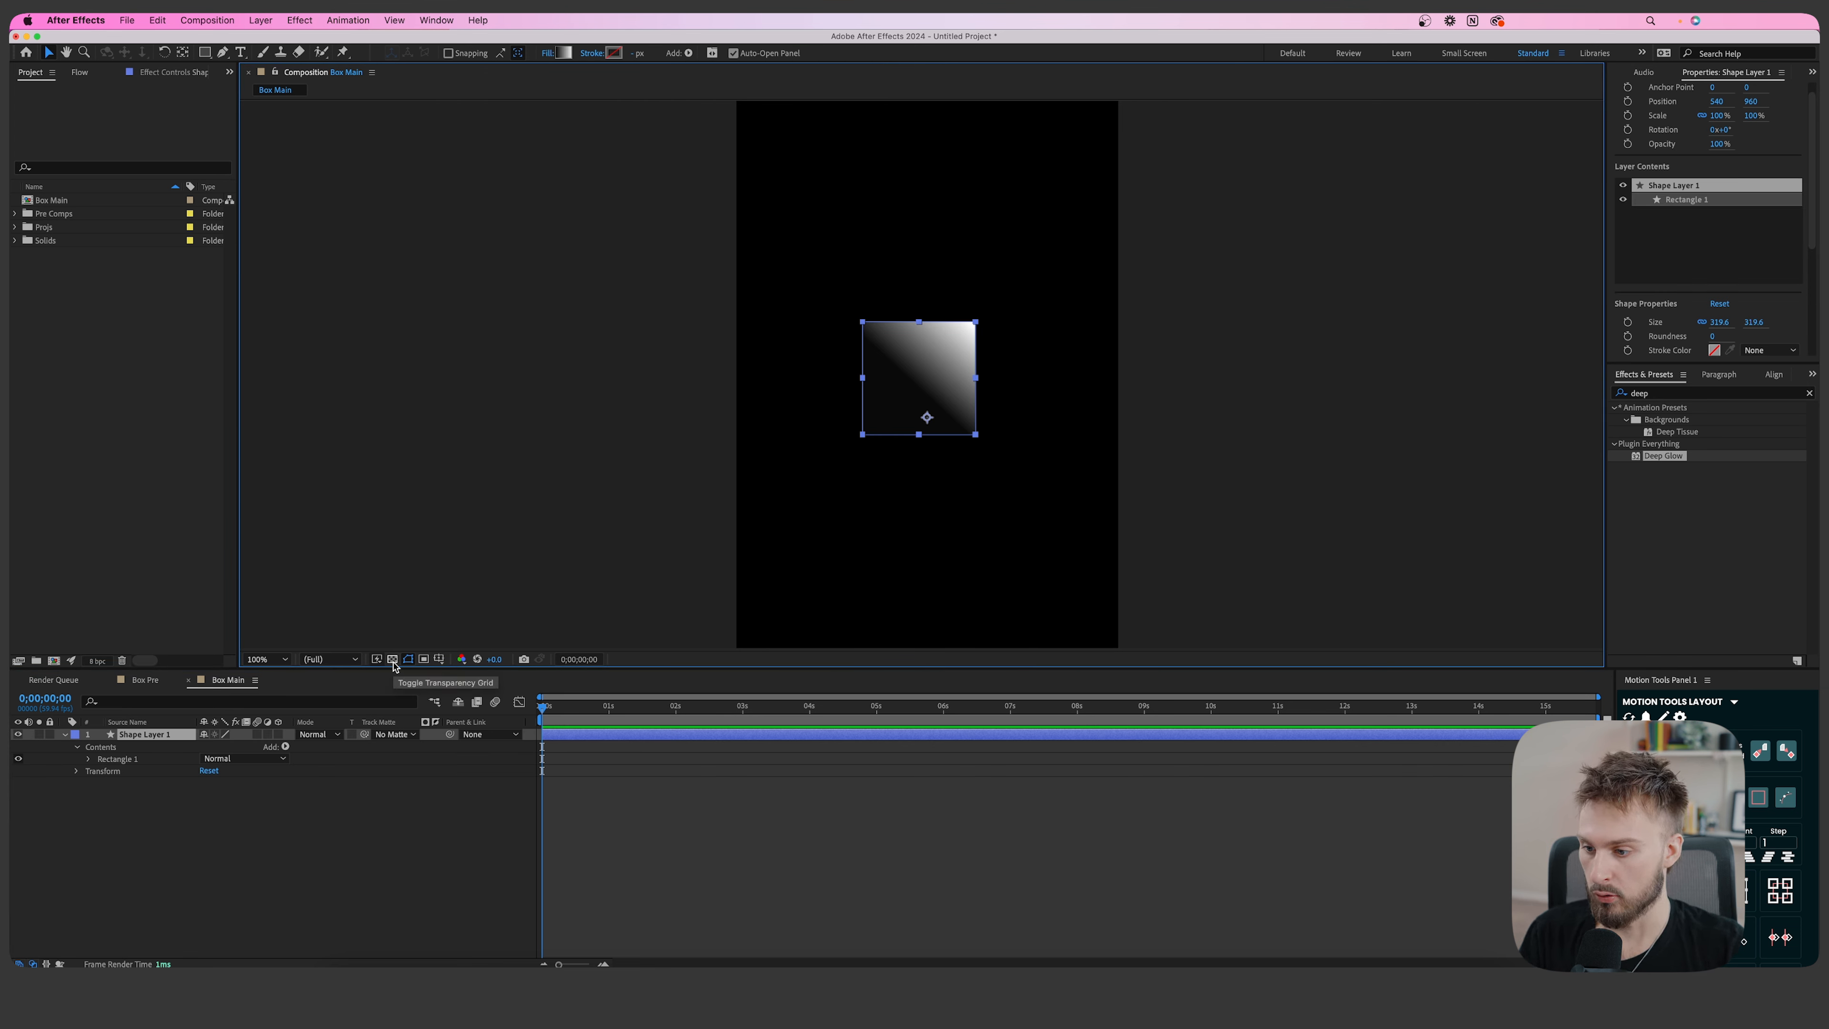
{"action": "left_click", "coordinate": [393, 660]}
{"action": "left_click", "coordinate": [1184, 519]}
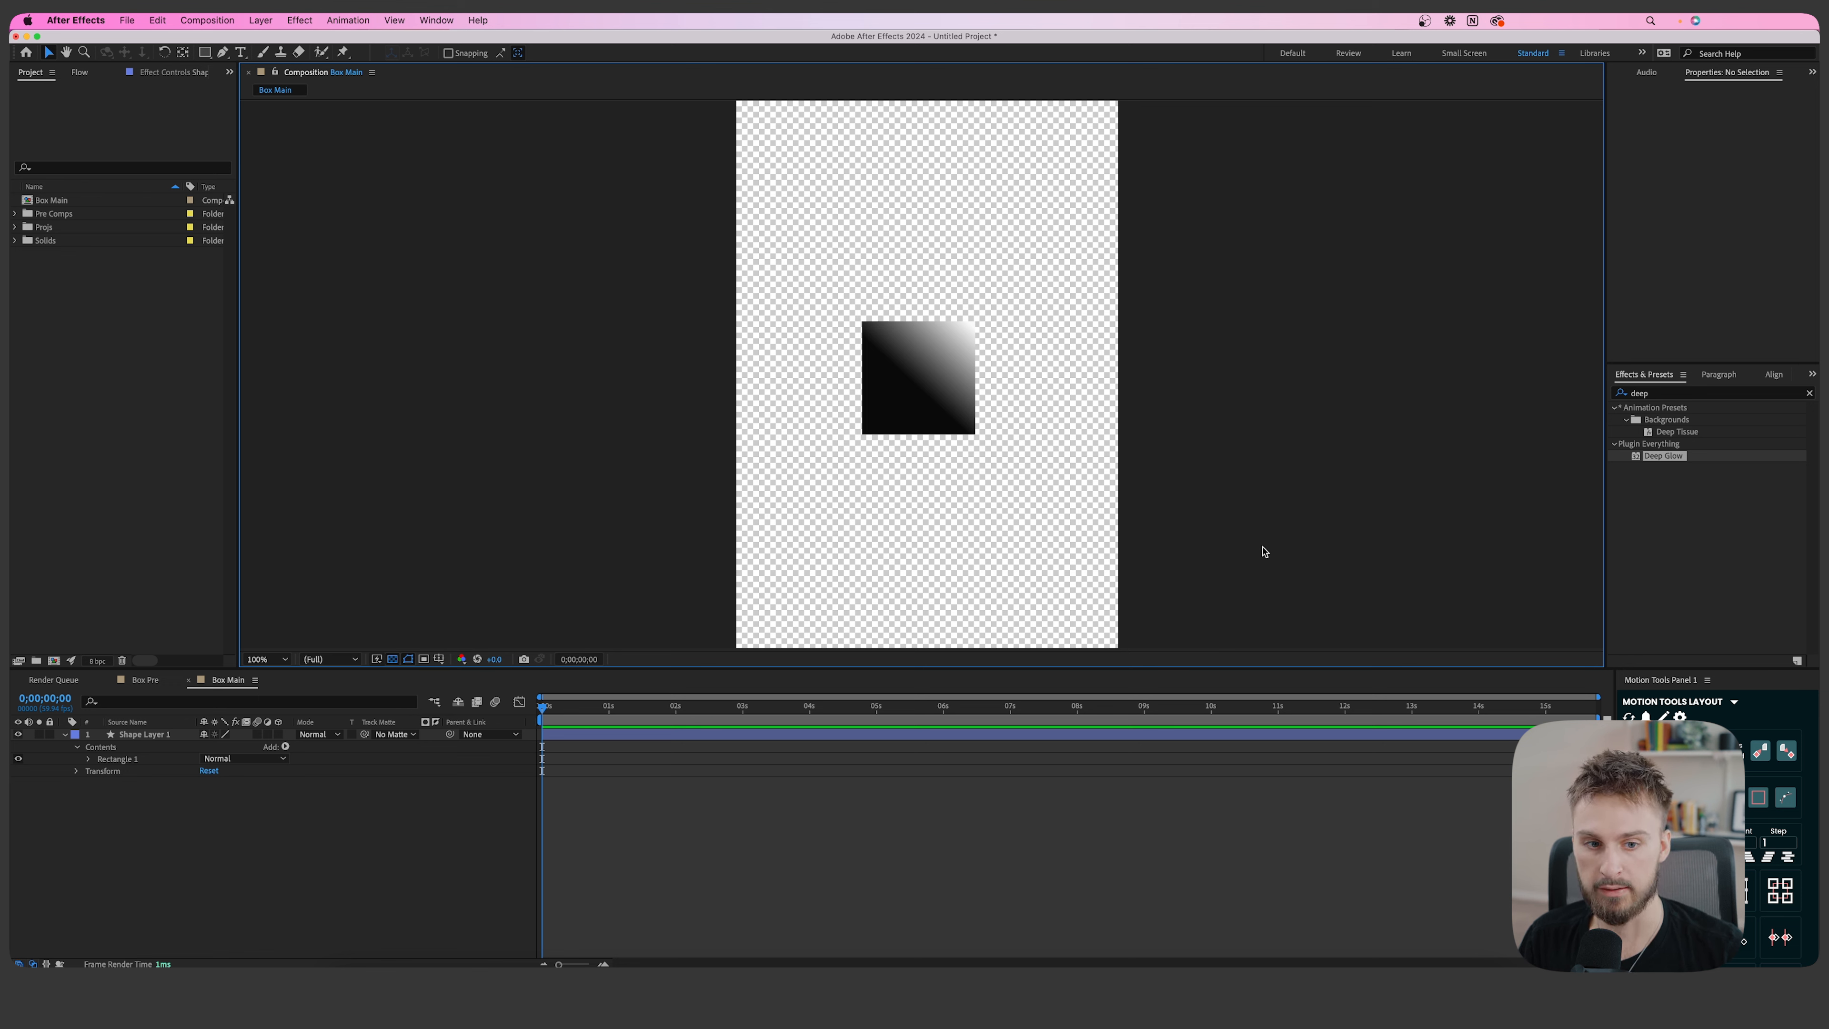
Move the square layer's anchor point to the exact center of the square.
{"action": "left_click", "coordinate": [757, 736]}
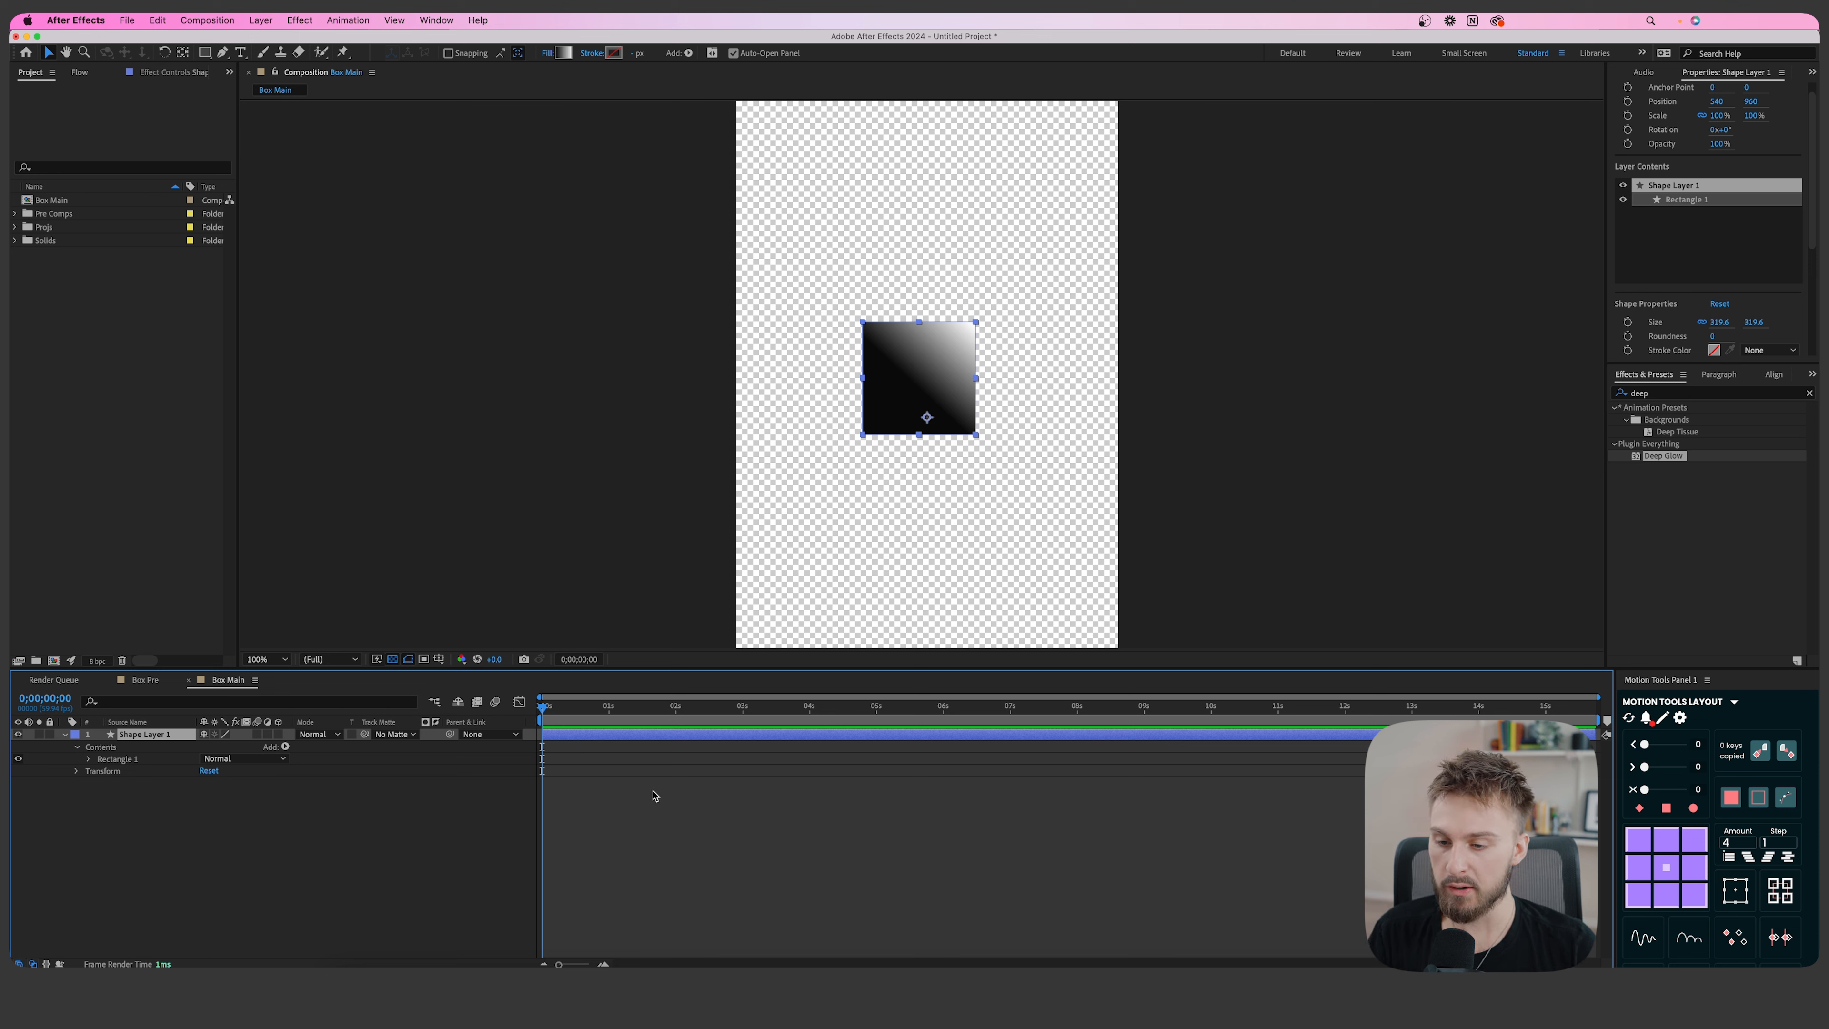
{"action": "key", "text": "y"}
{"action": "left_click", "coordinate": [736, 793]}
{"action": "left_click", "coordinate": [834, 734]}
{"action": "left_click_drag", "start_coordinate": [928, 419], "coordinate": [921, 382]}
{"action": "left_click", "coordinate": [1672, 872]}
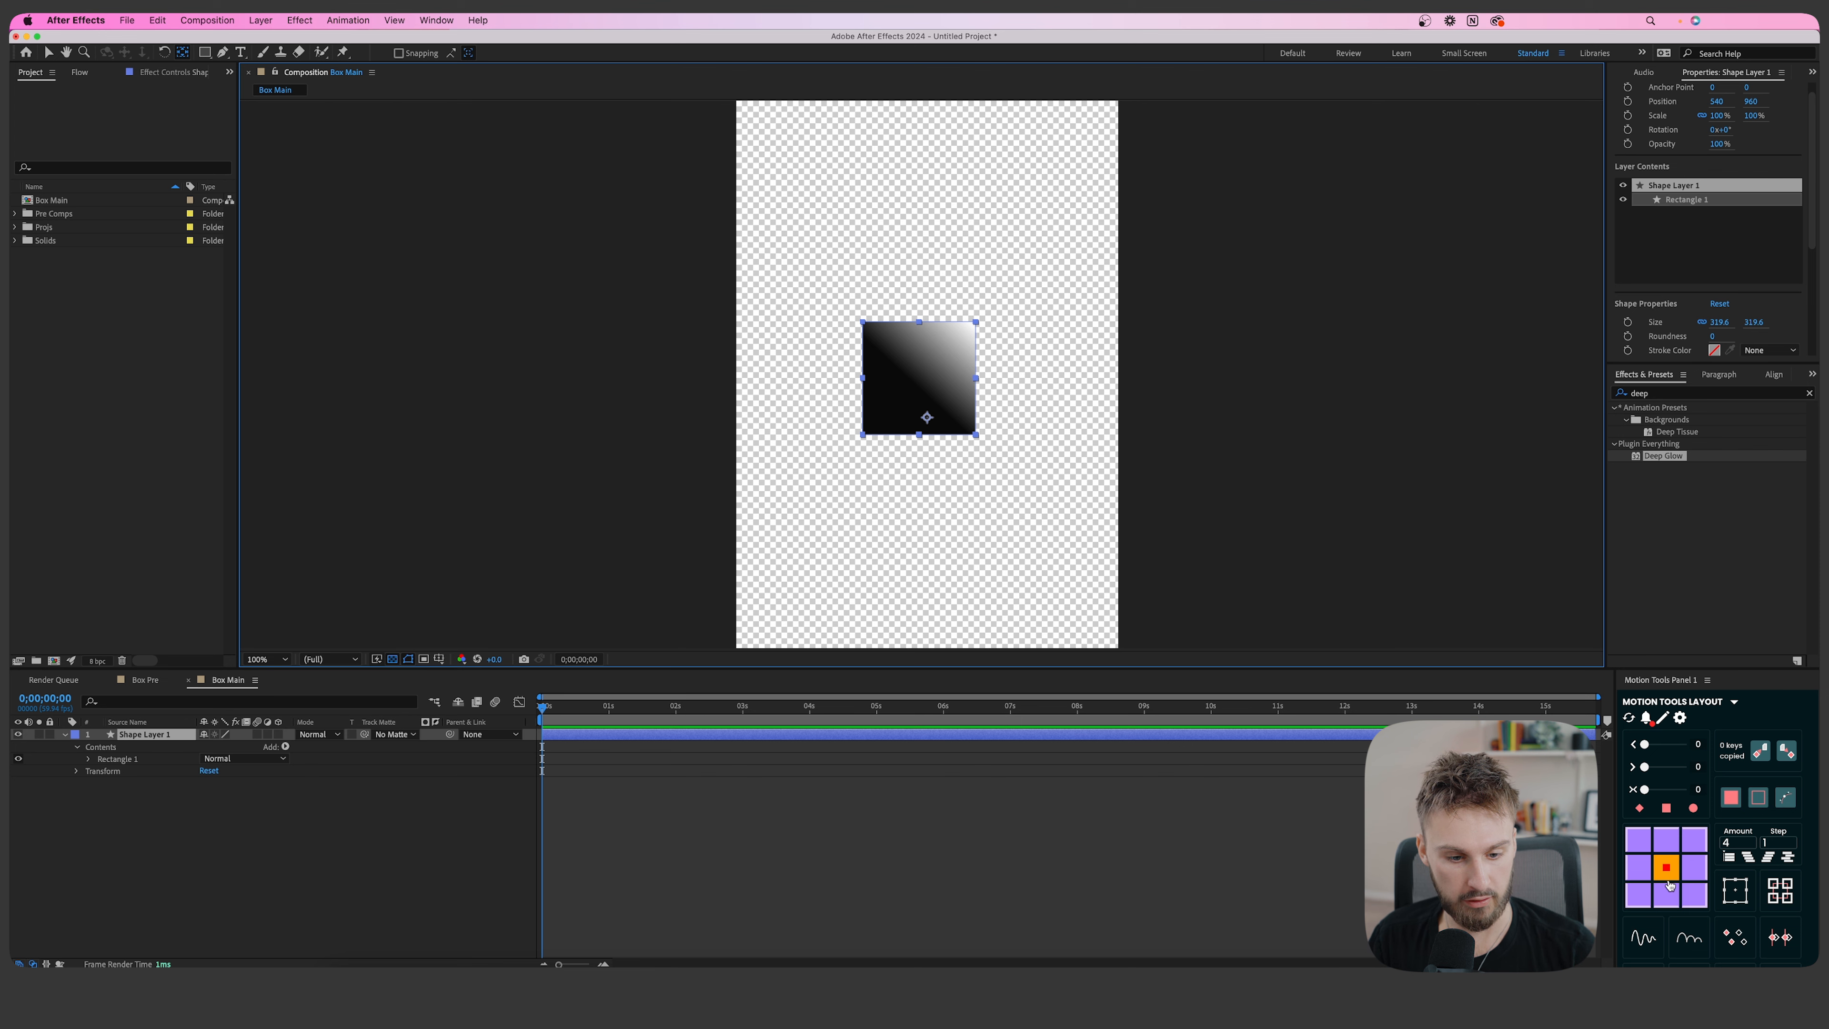
{"action": "left_click", "coordinate": [1666, 872]}
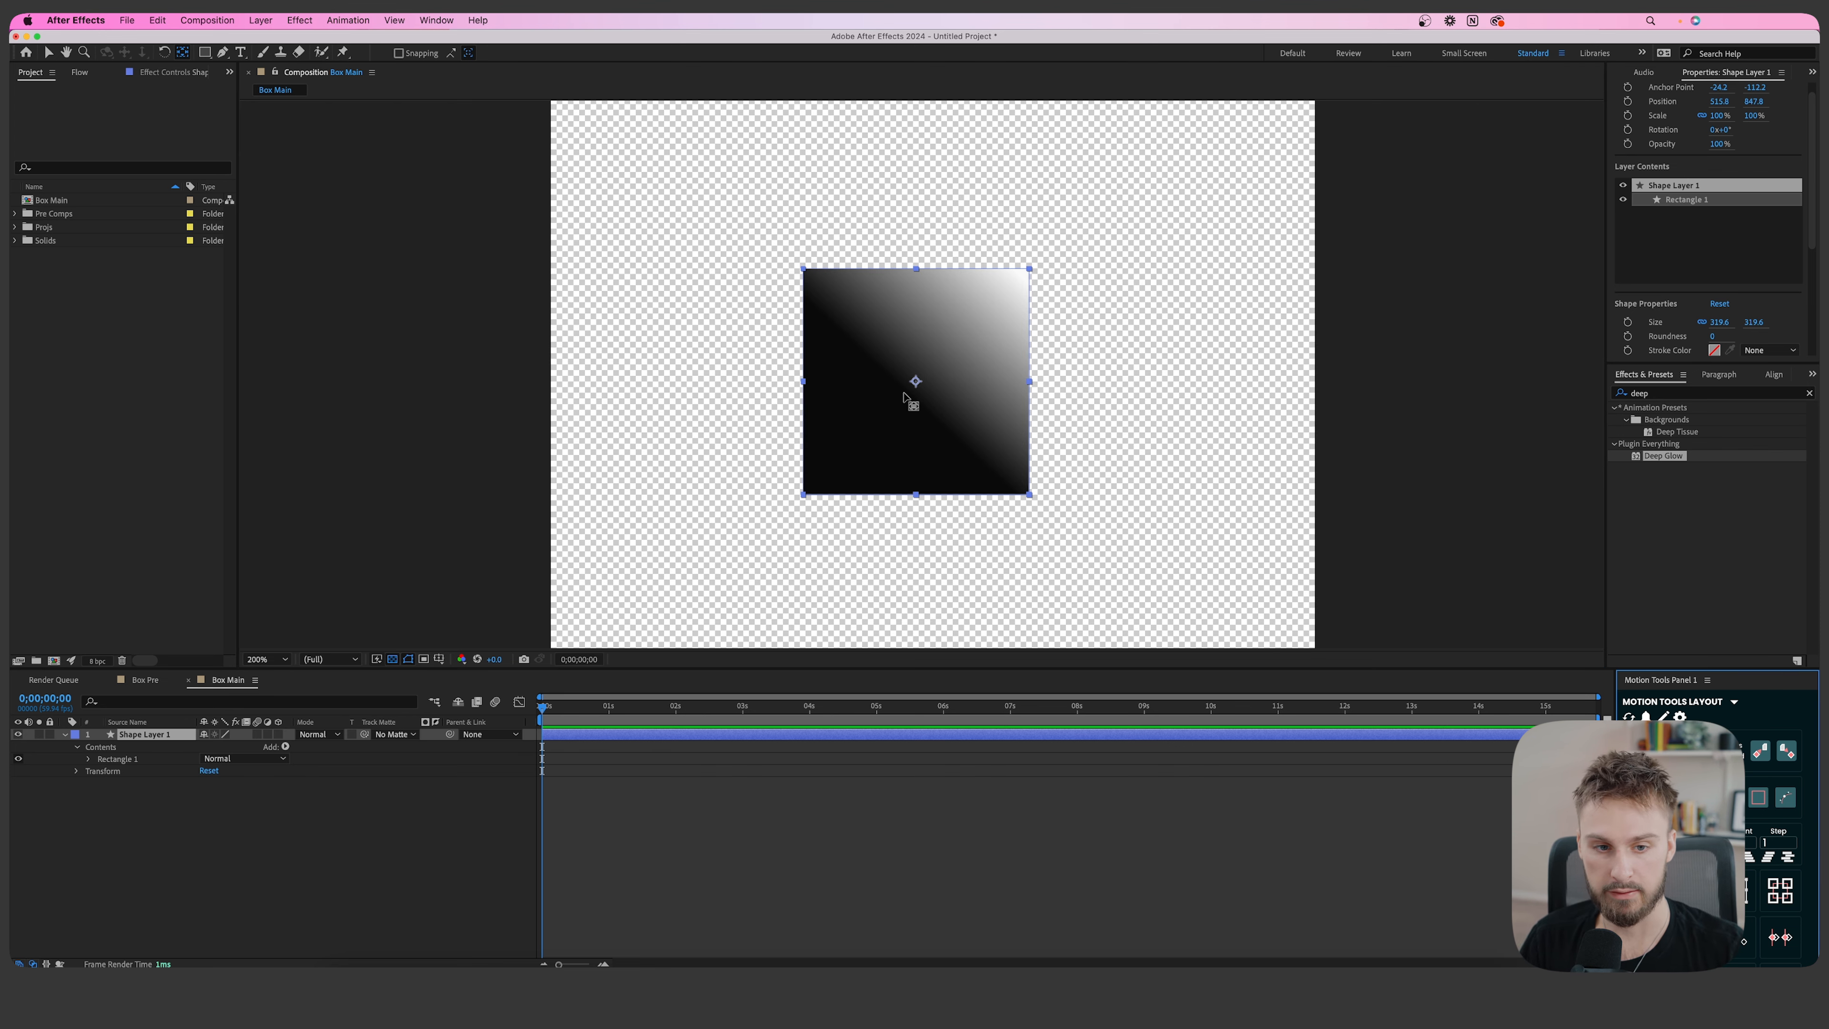
Center the square layer horizontally and vertically in the composition.
{"action": "left_click", "coordinate": [1770, 377]}
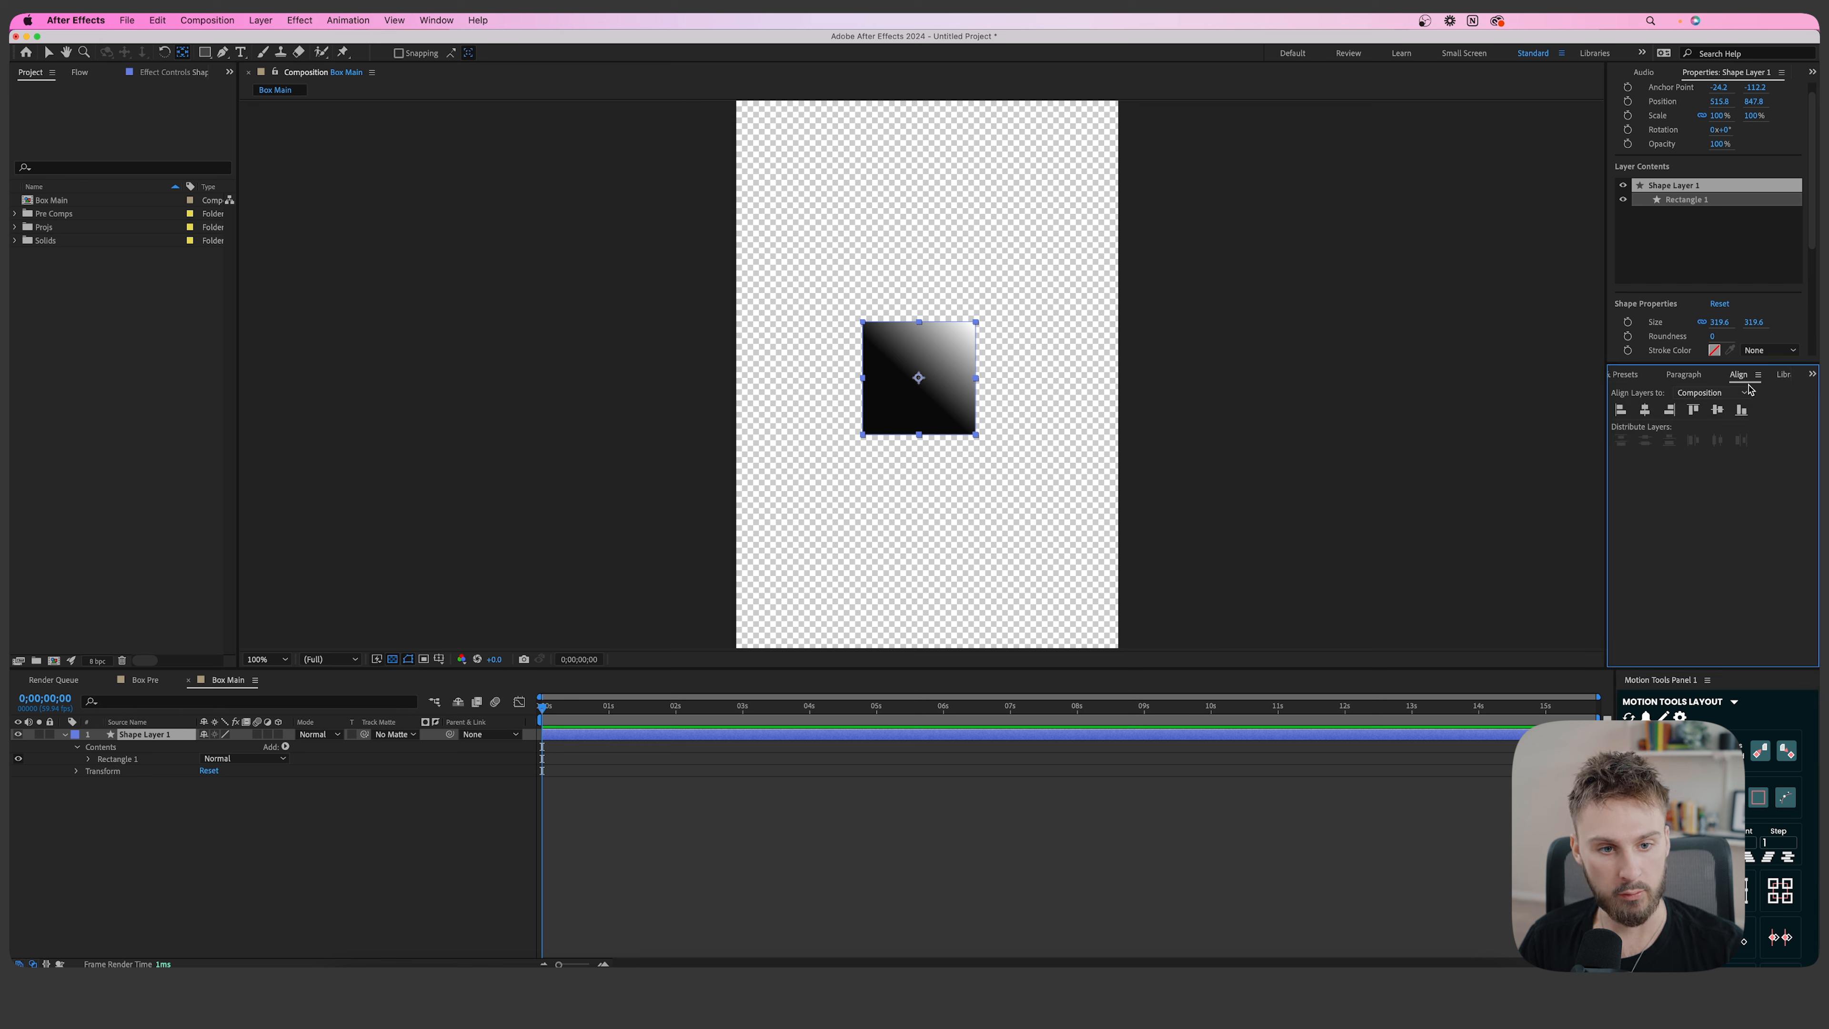
{"action": "left_click", "coordinate": [436, 20]}
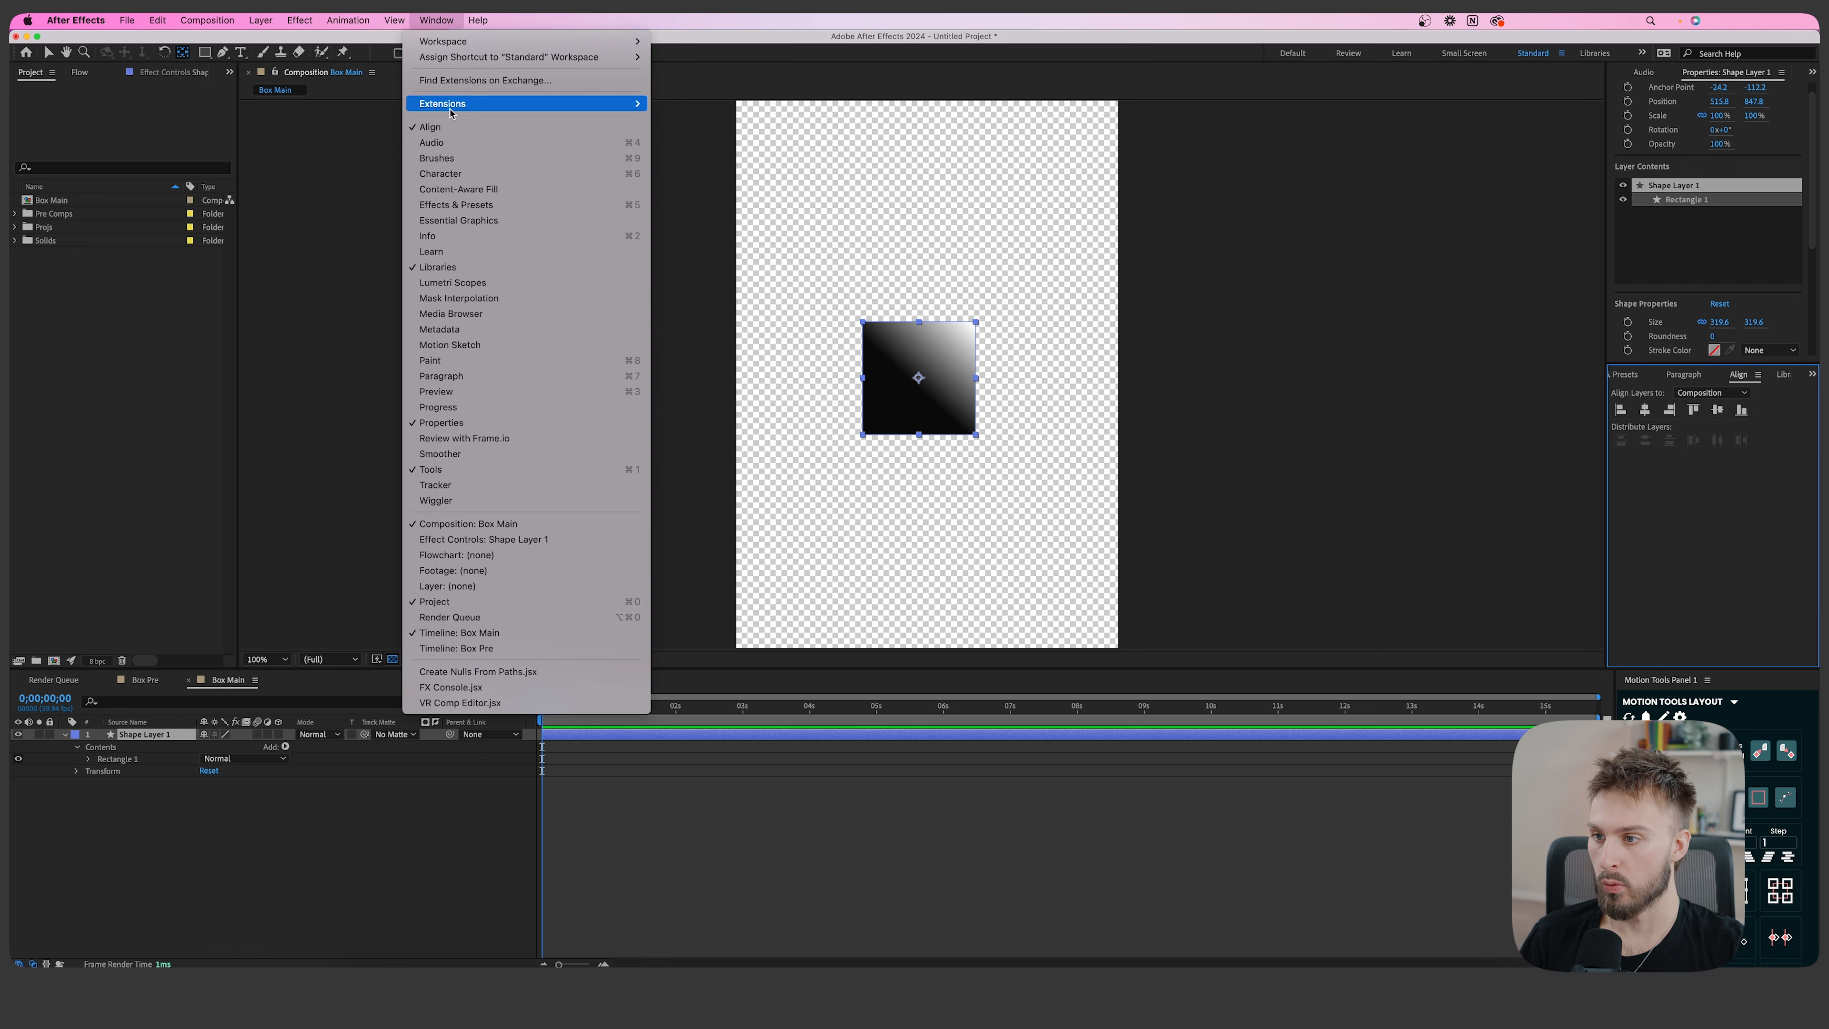
{"action": "left_click", "coordinate": [1769, 450]}
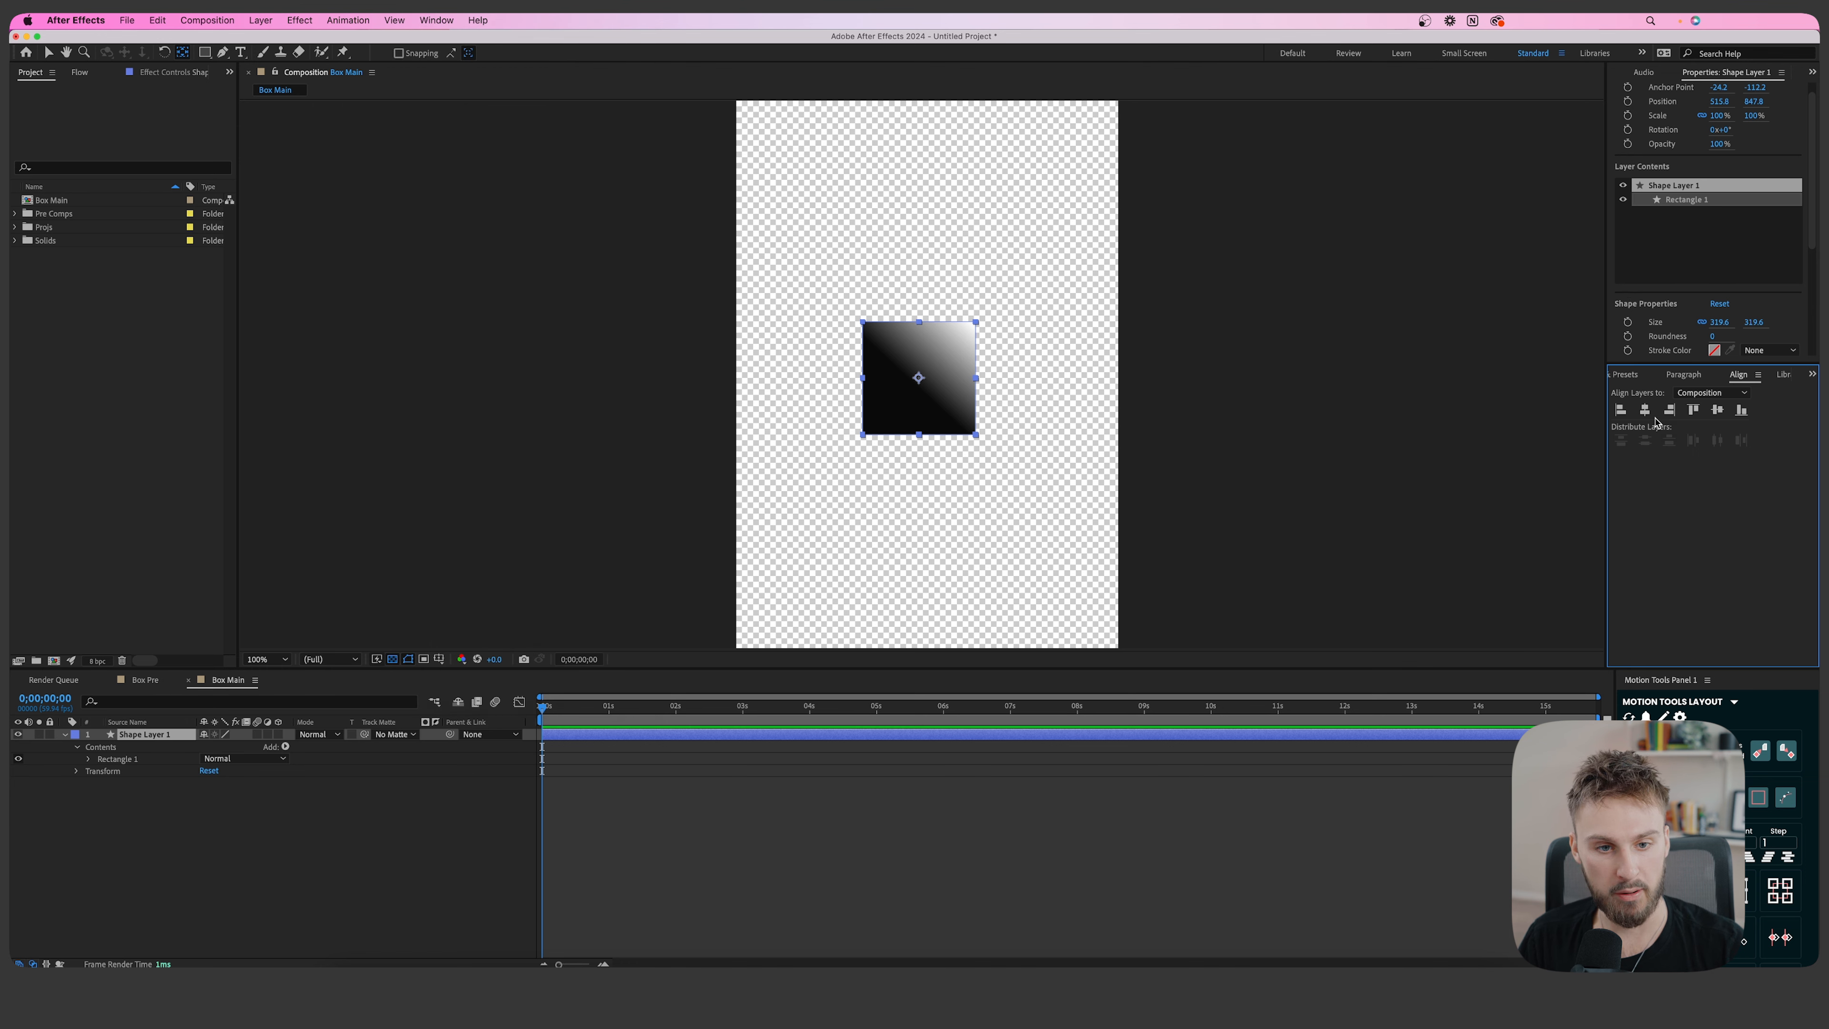
{"action": "left_click", "coordinate": [1645, 409]}
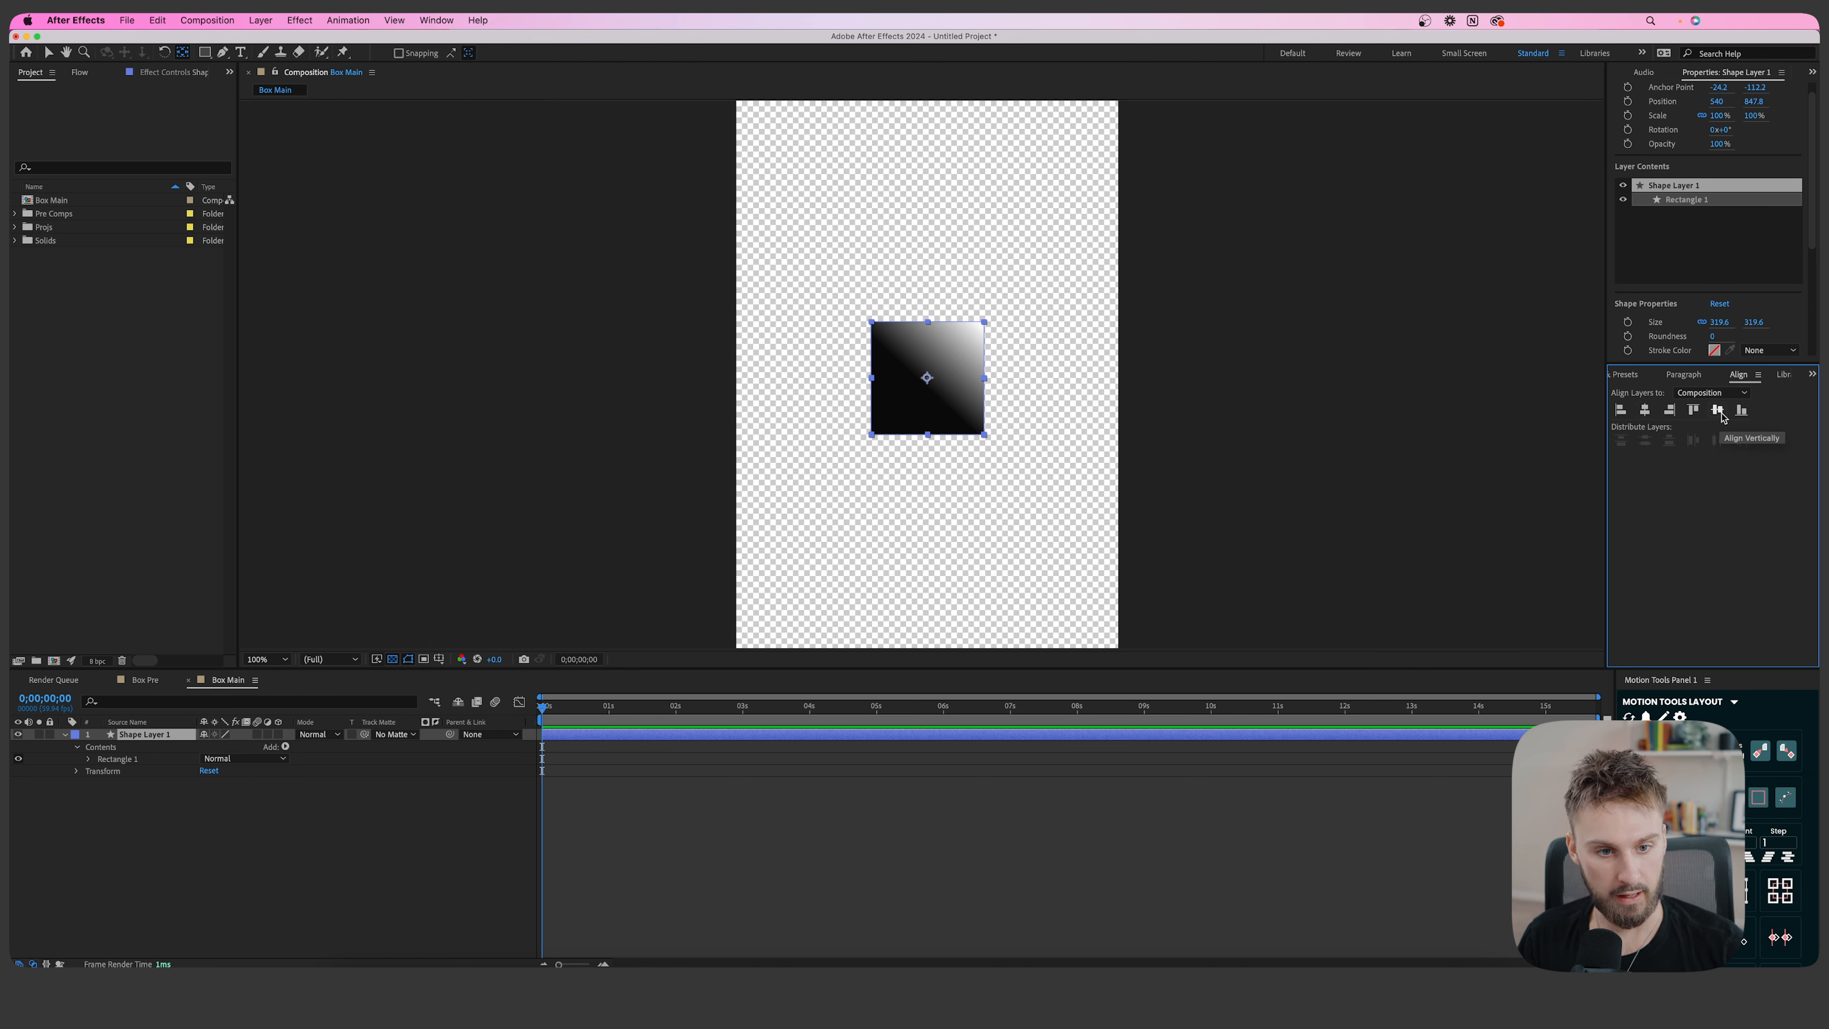
{"action": "left_click", "coordinate": [1718, 410]}
Make the square's shape layer 3D, collapse its properties and duplicate the layer.
{"action": "key", "text": "comma"}
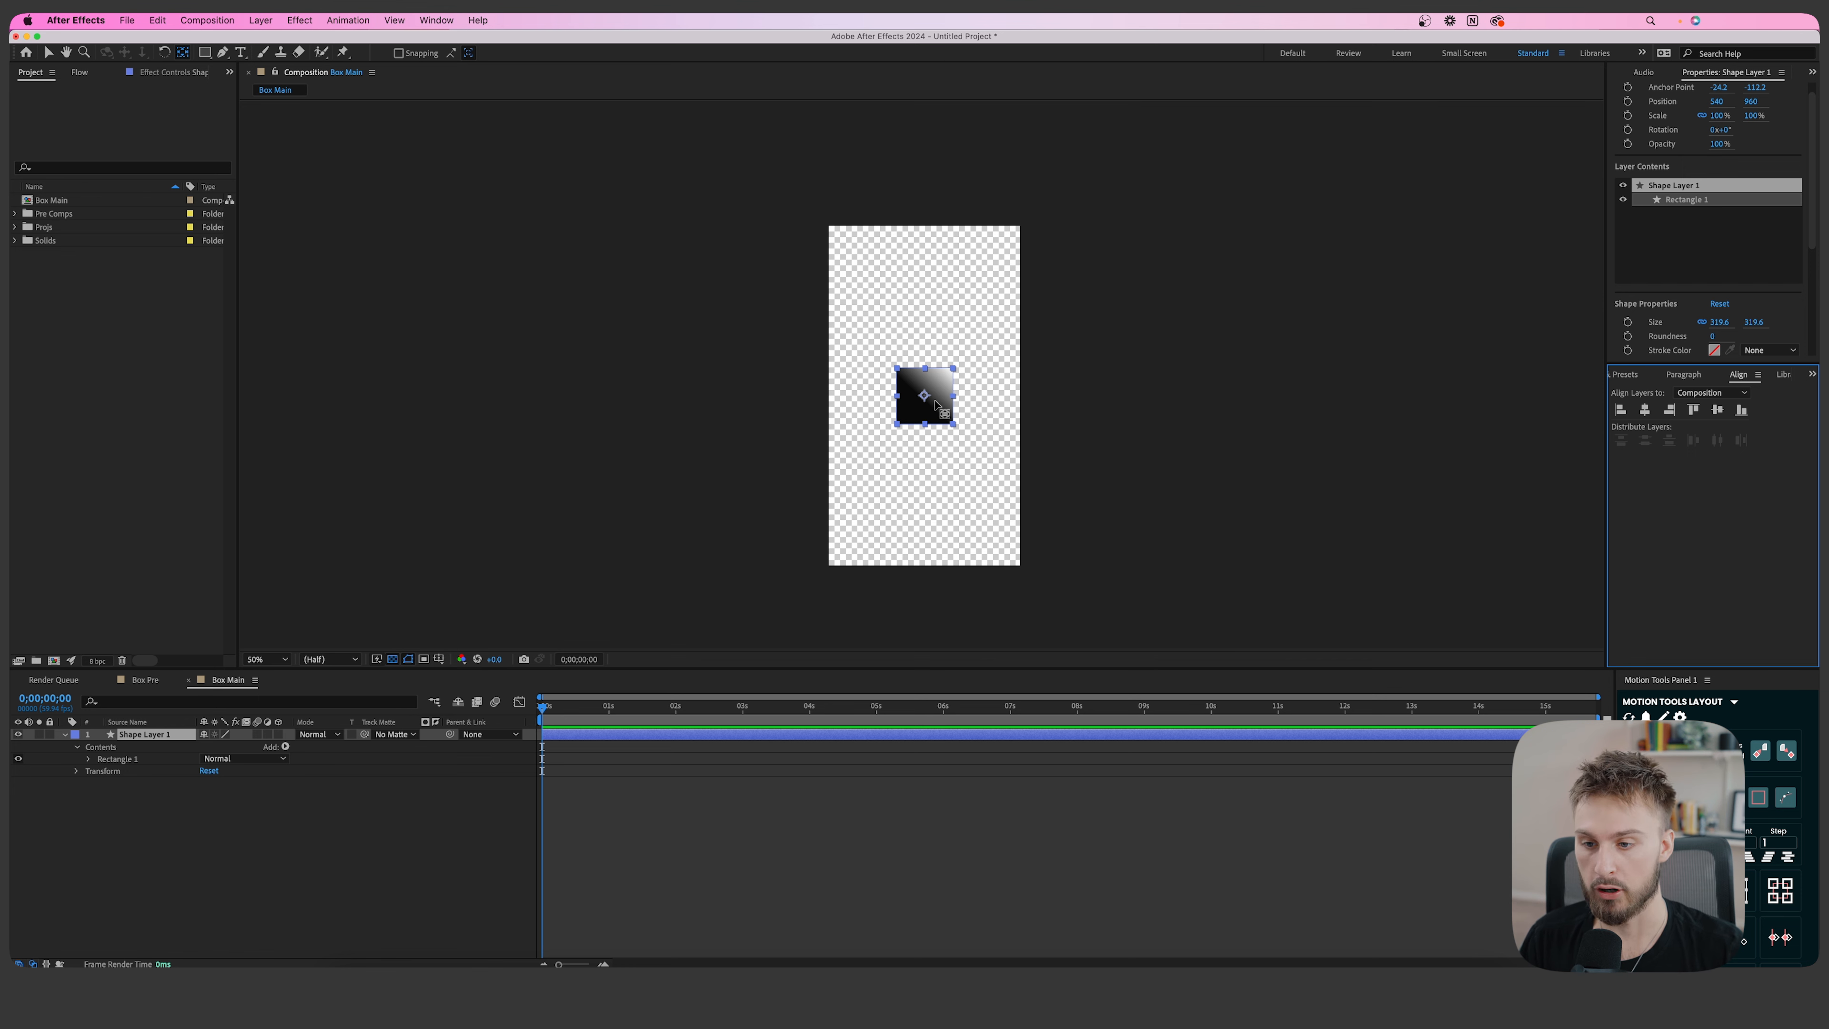
{"action": "key", "text": "period"}
{"action": "left_click", "coordinate": [278, 734]}
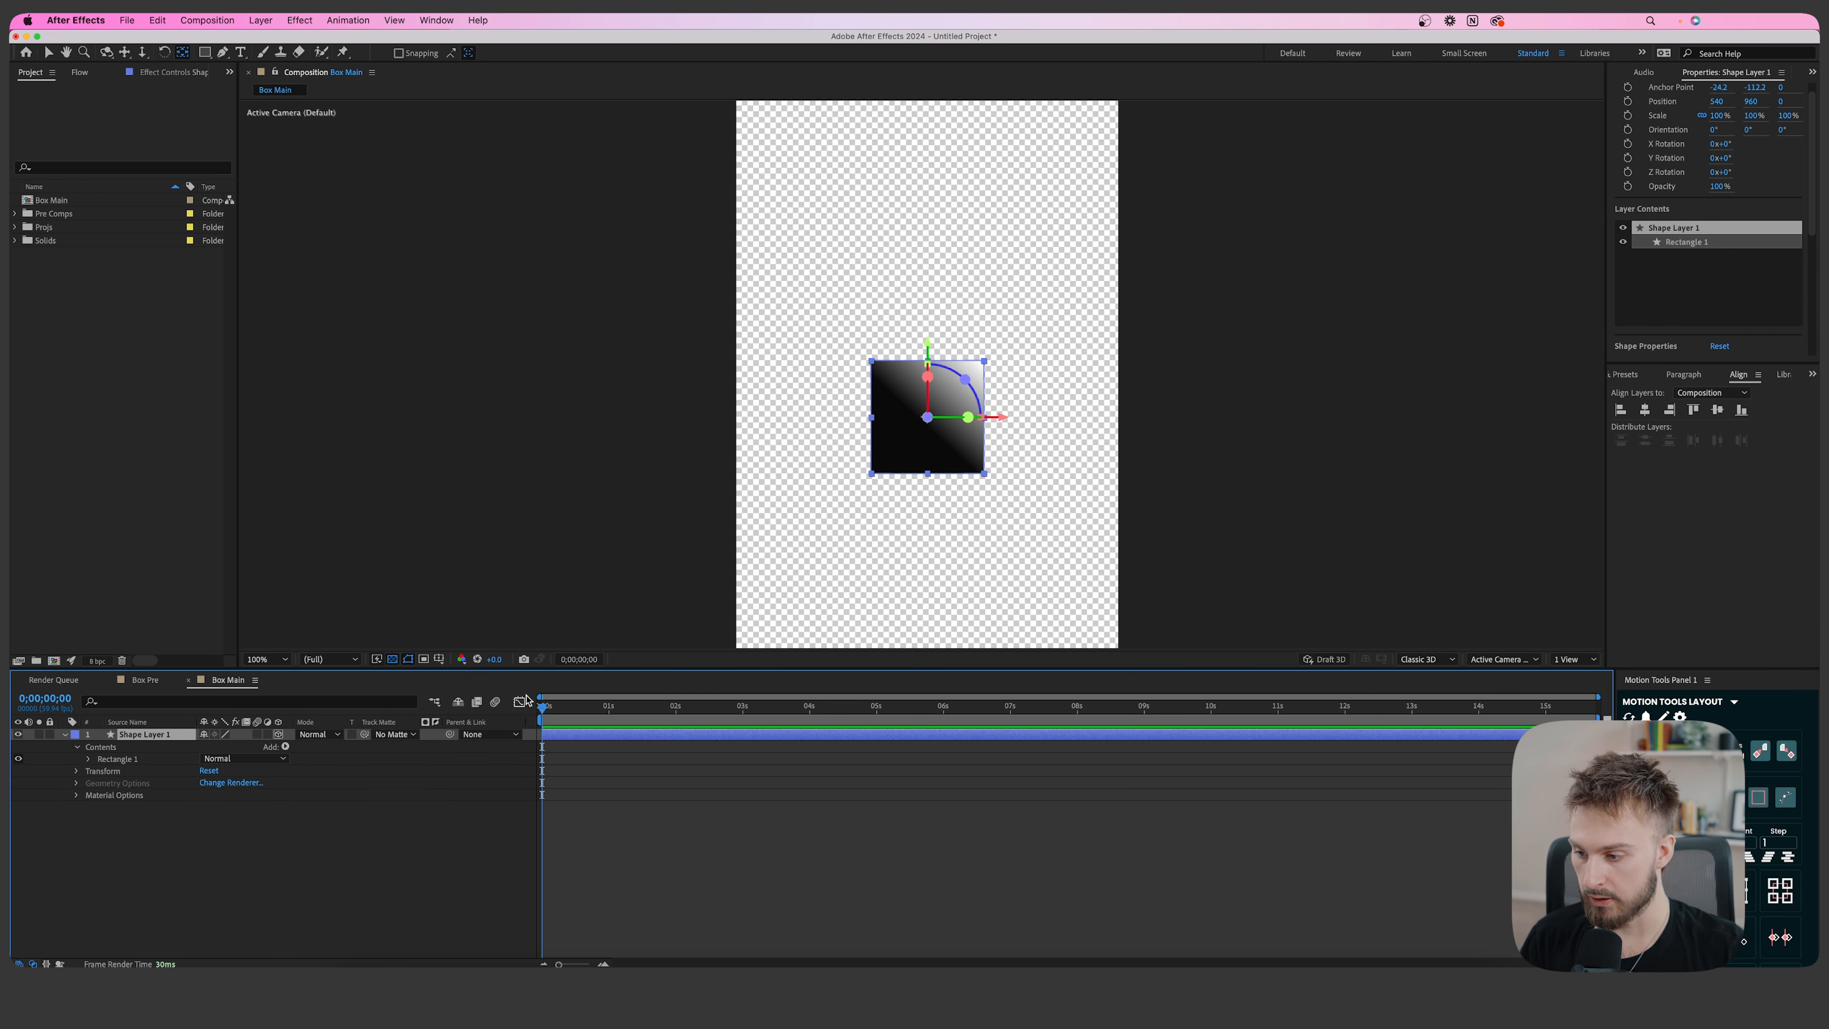
{"action": "left_click", "coordinate": [65, 735]}
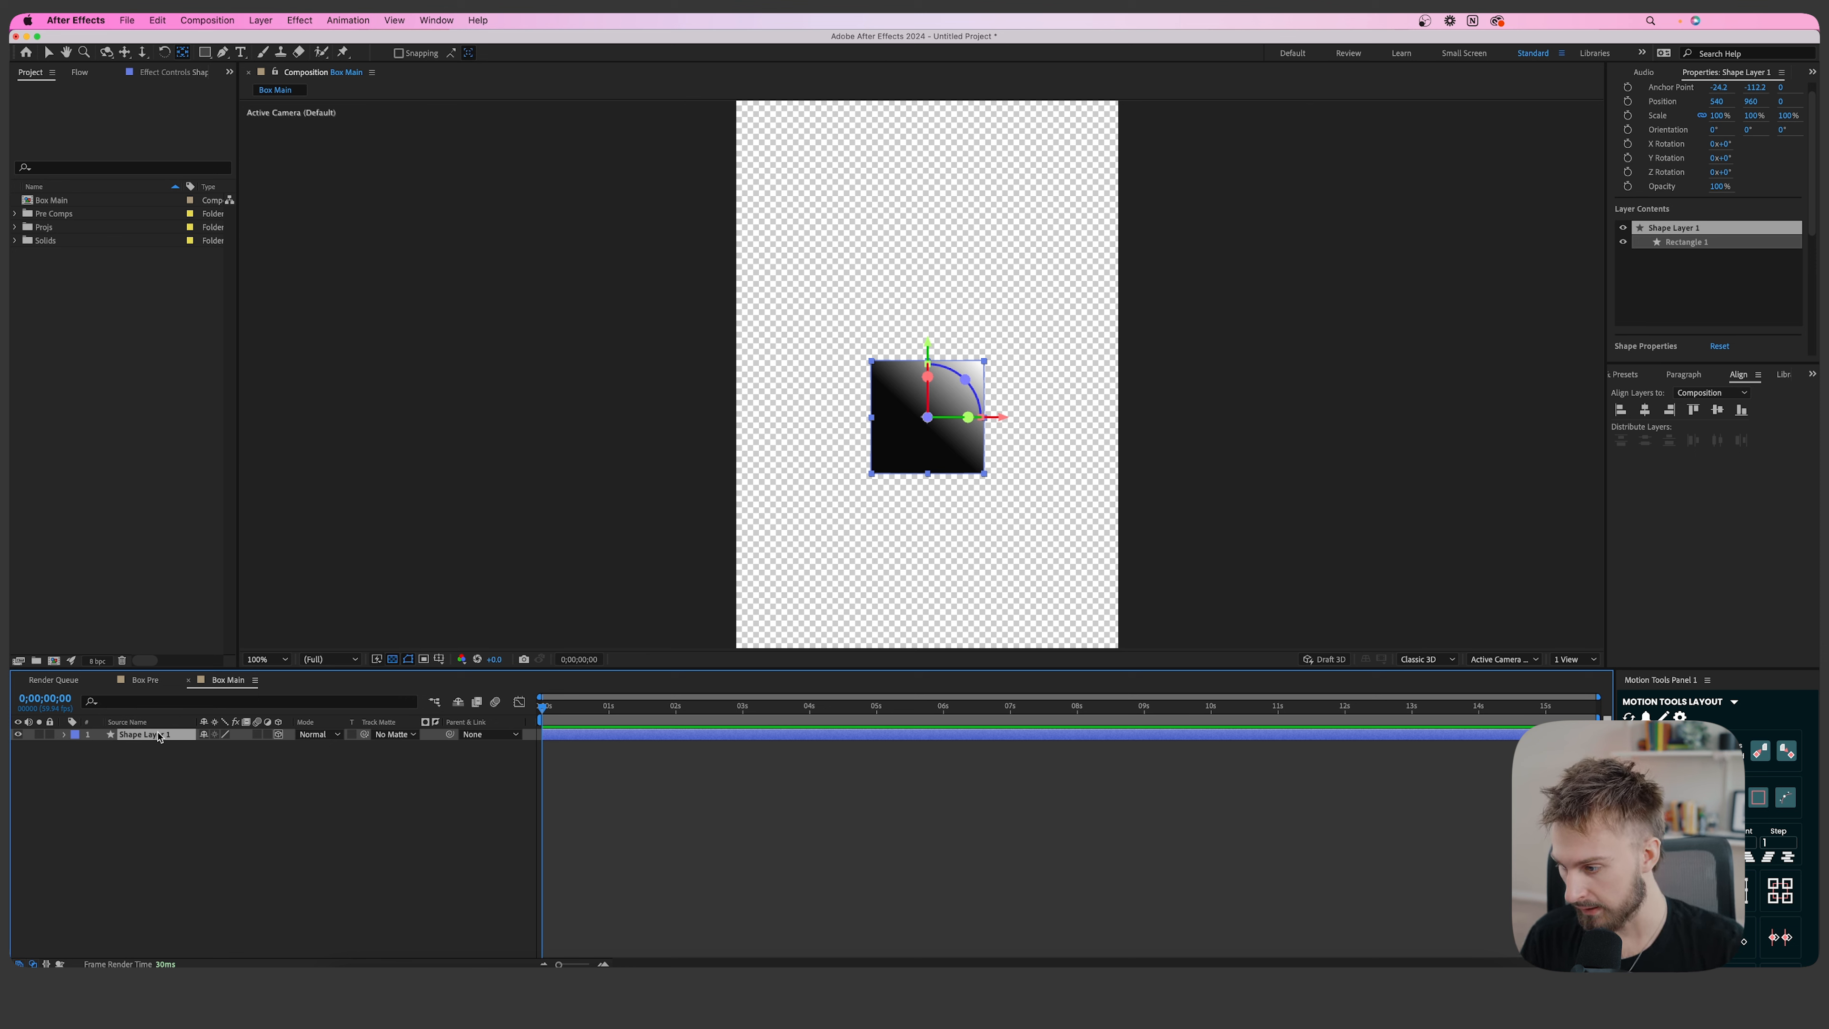
{"action": "key", "text": "super+d"}
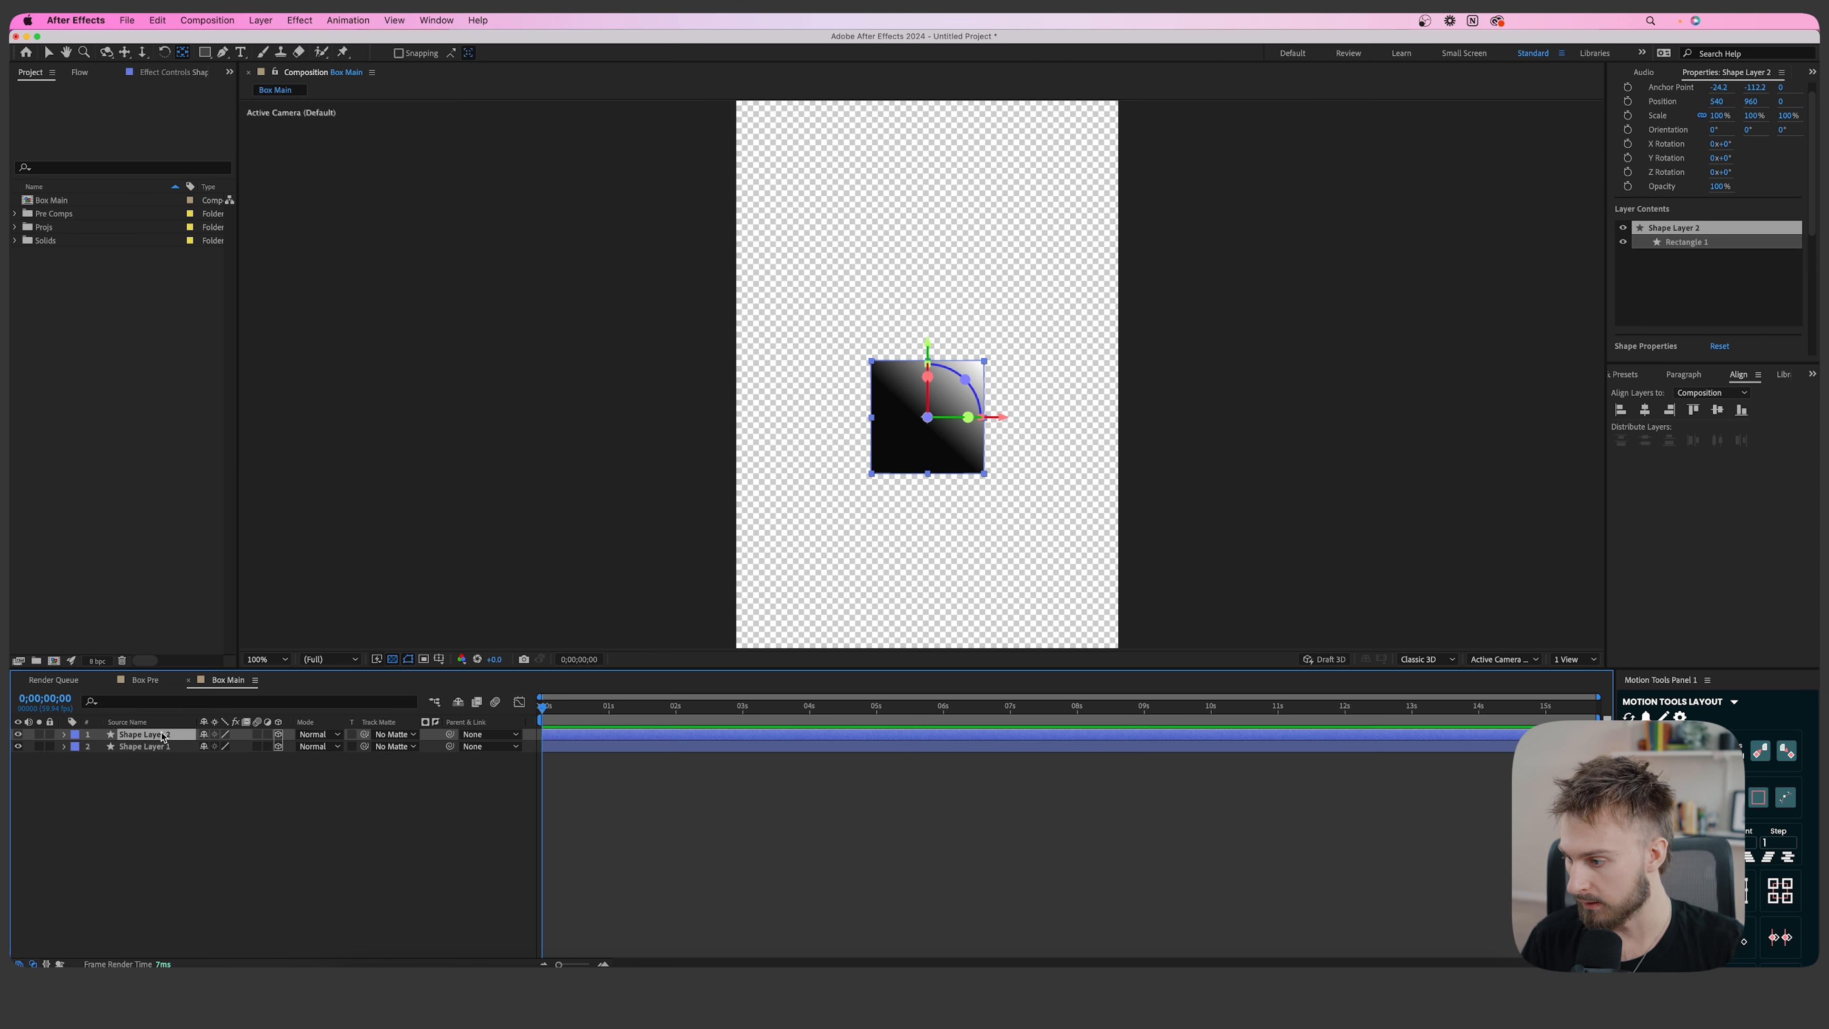
Duplicate the square four more times to make six shape layers, and hide Shape Layers 3 to 6.
{"action": "key", "text": "super+d"}
{"action": "key", "text": "super+d"}
{"action": "key", "text": "super+d"}
{"action": "key", "text": "super+d"}
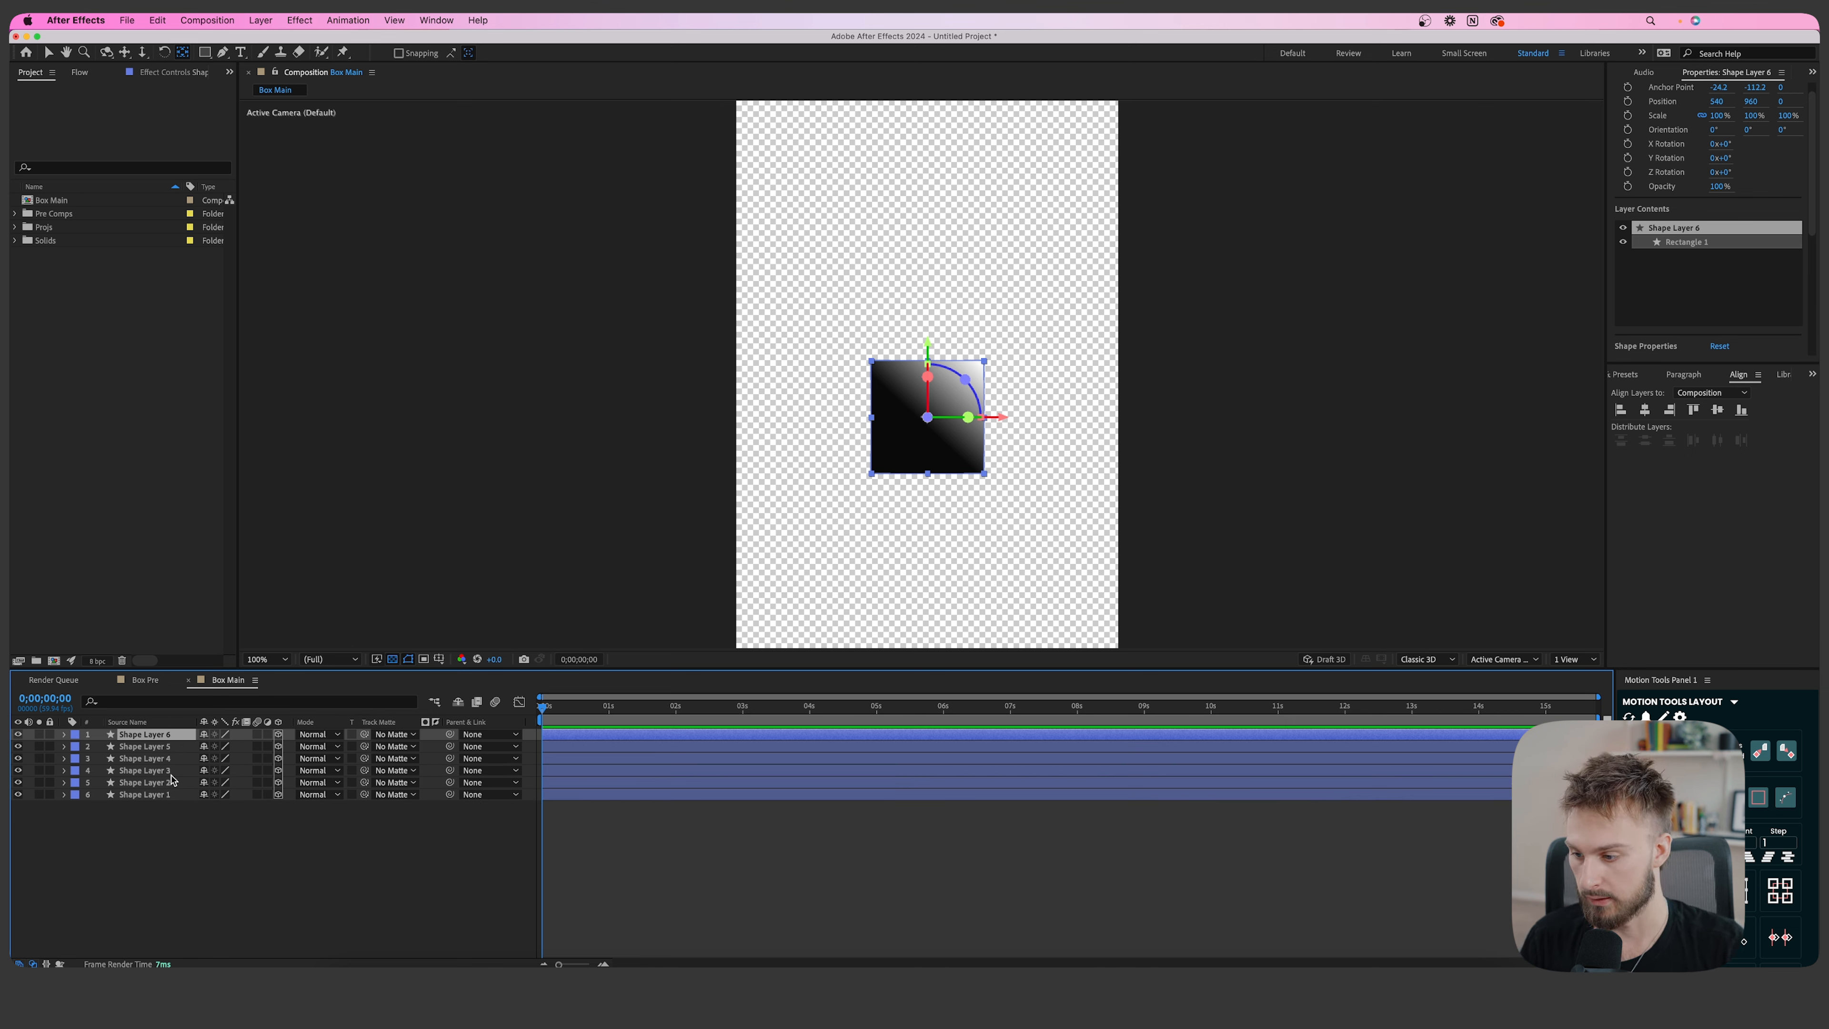
{"action": "left_click_drag", "start_coordinate": [18, 770], "coordinate": [18, 734]}
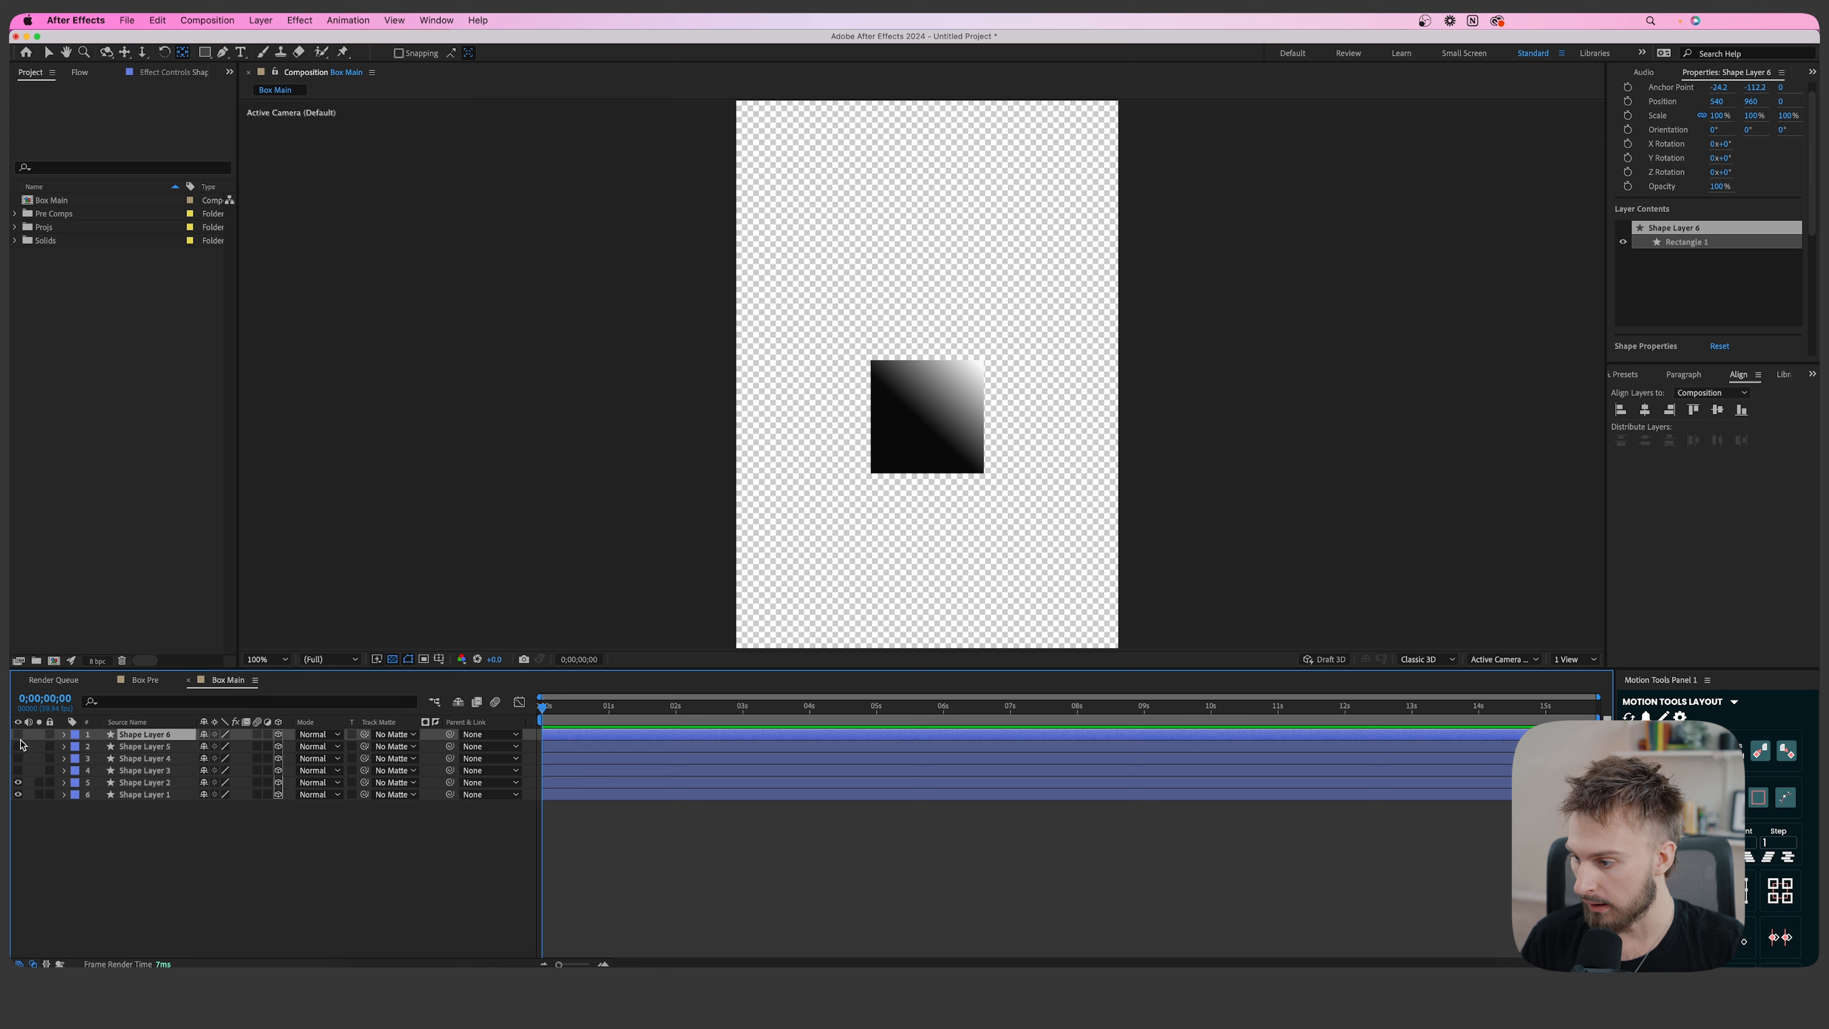
{"action": "left_click", "coordinate": [141, 782]}
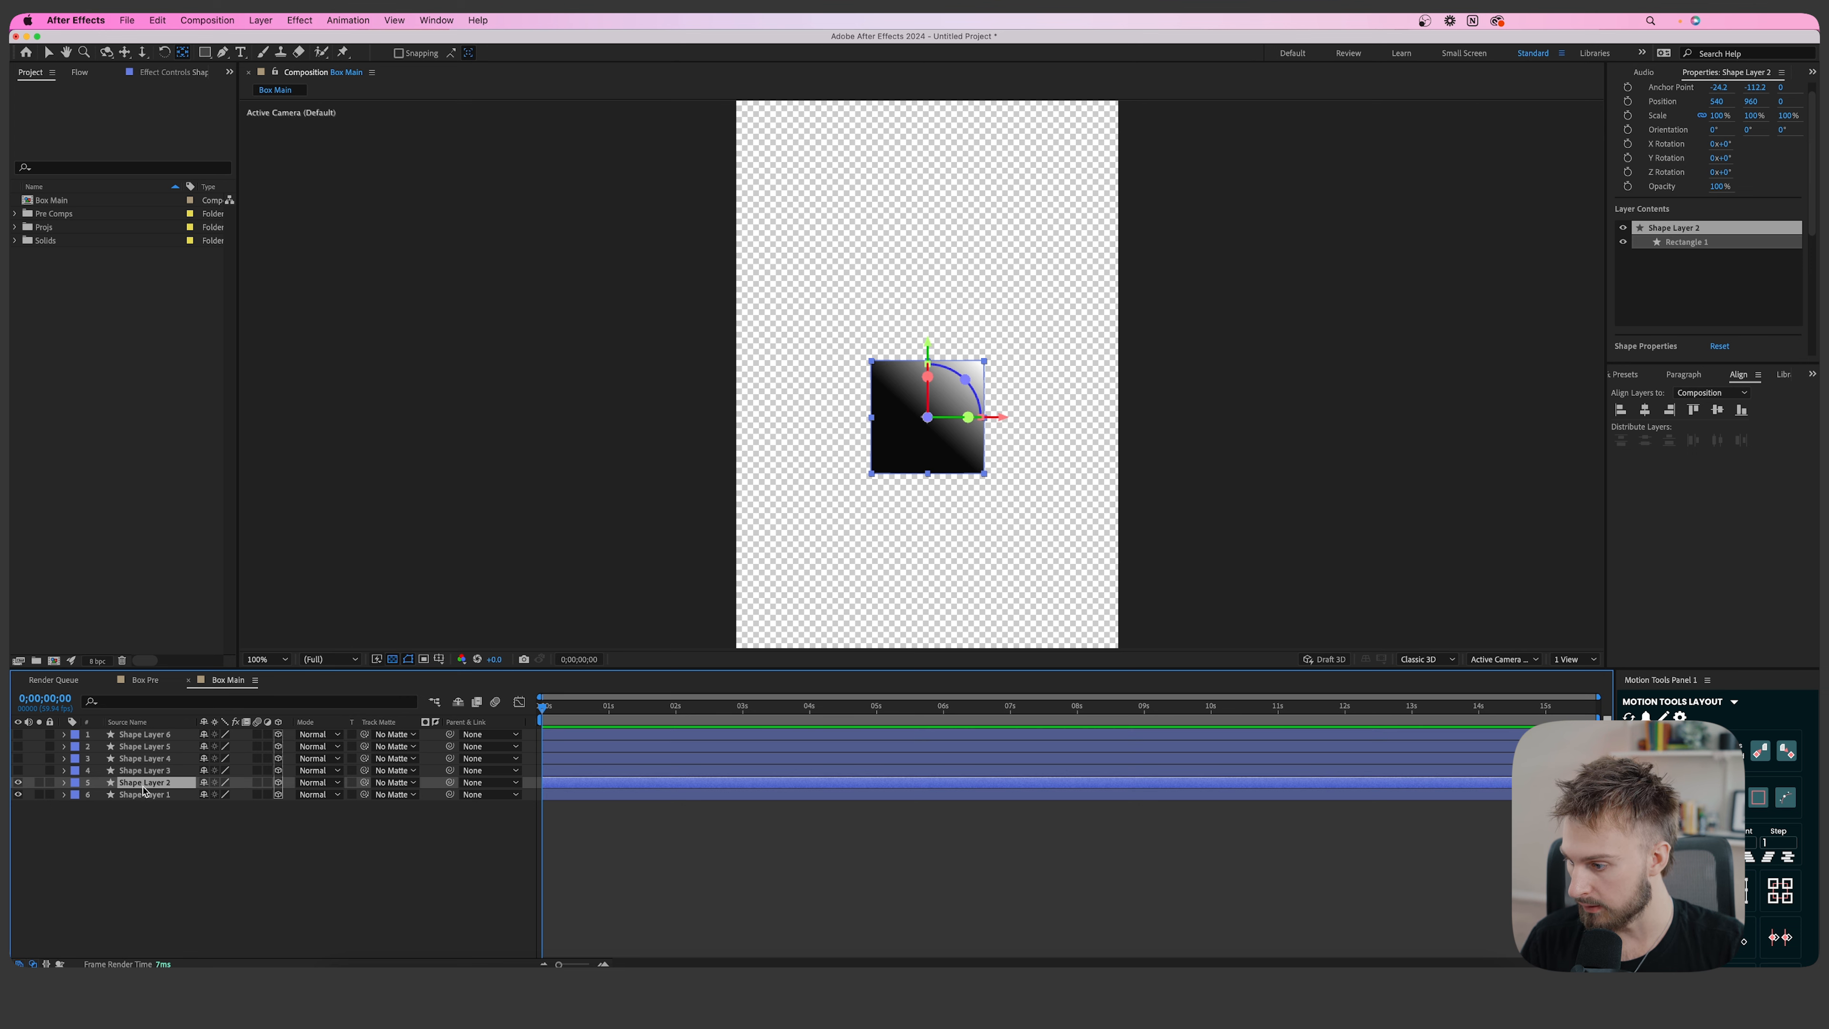
{"action": "left_click", "coordinate": [196, 795]}
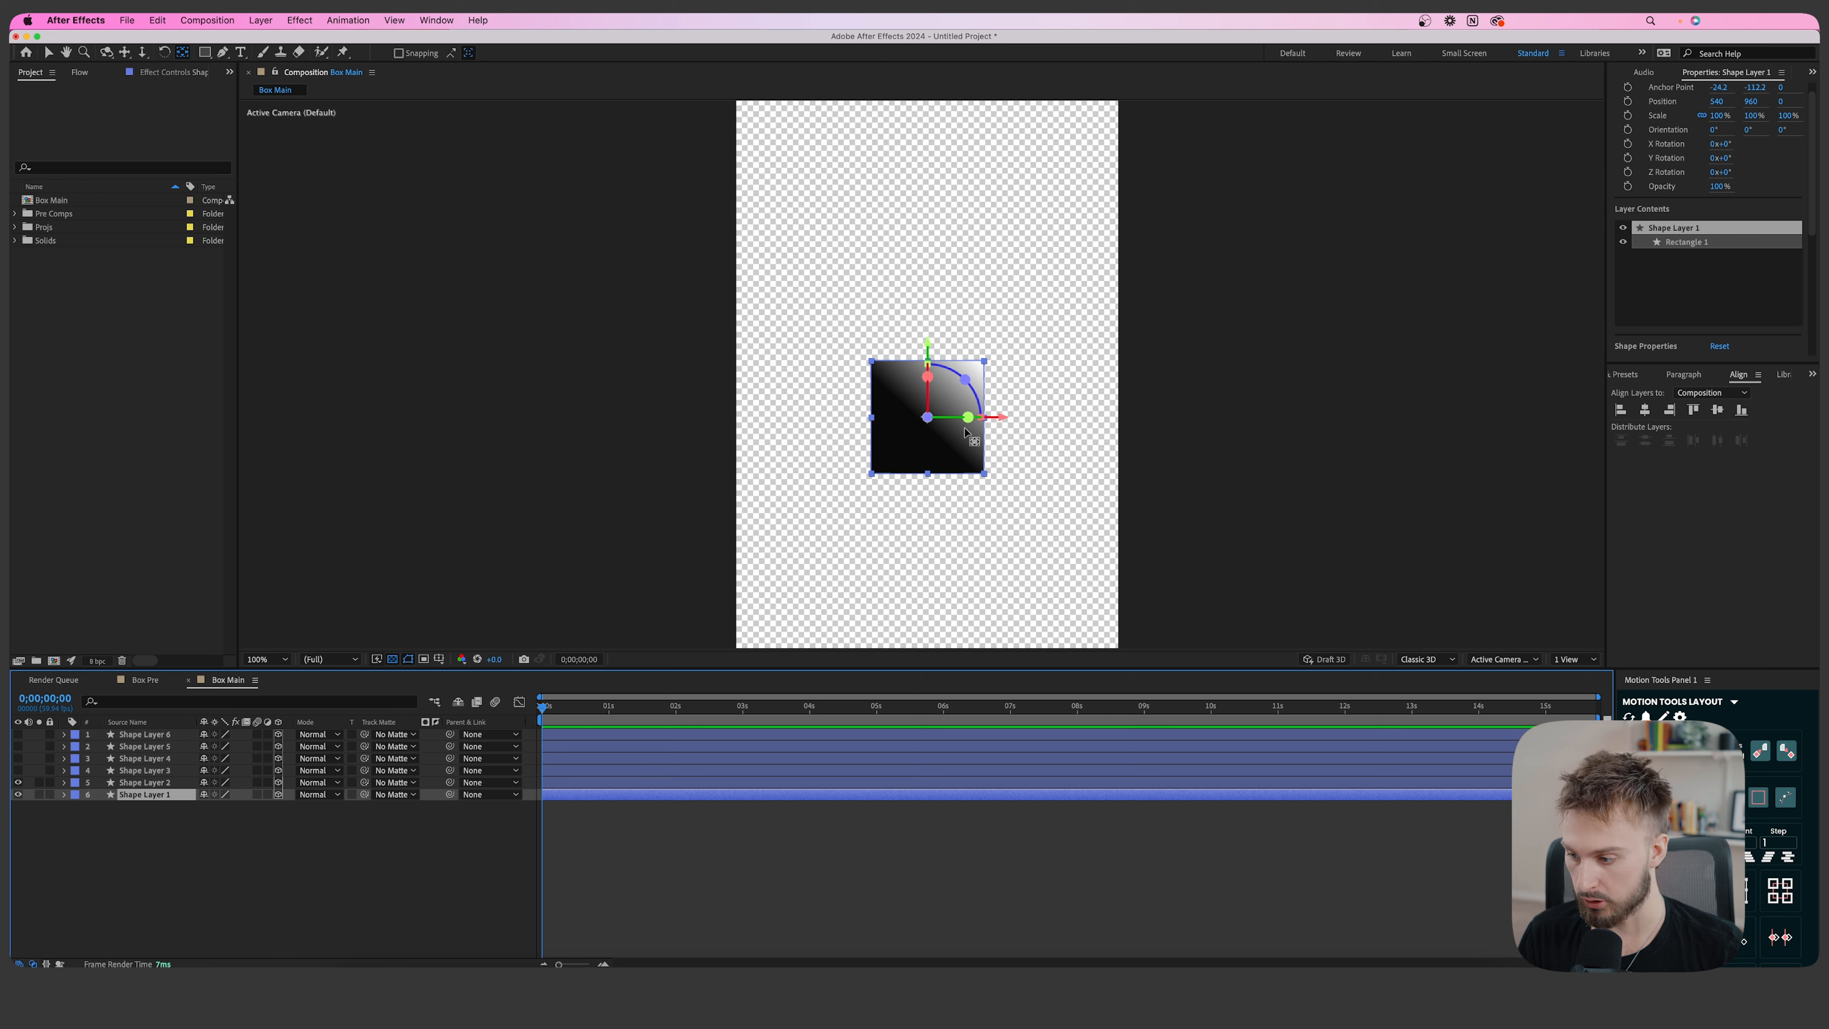
{"action": "left_click", "coordinate": [147, 783]}
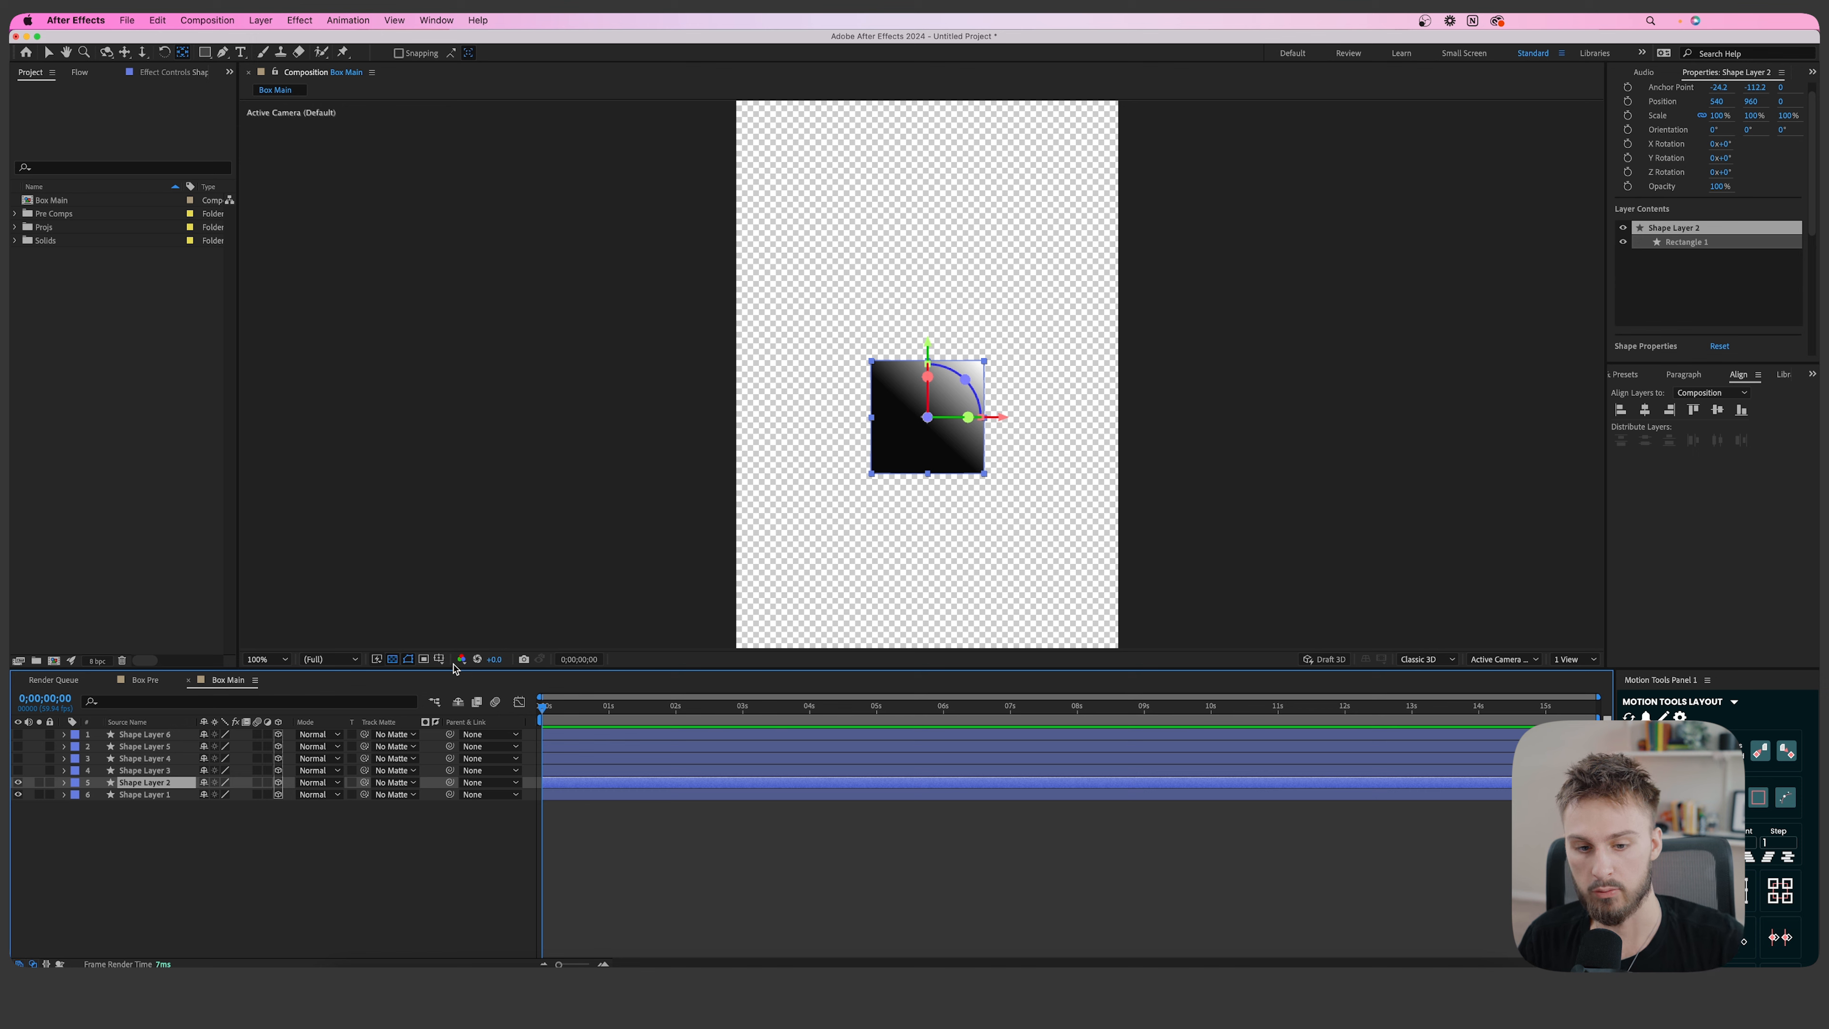
Deselect all layers and split the composition viewer into 2 Views.
{"action": "key", "text": "comma"}
{"action": "left_click", "coordinate": [1576, 661]}
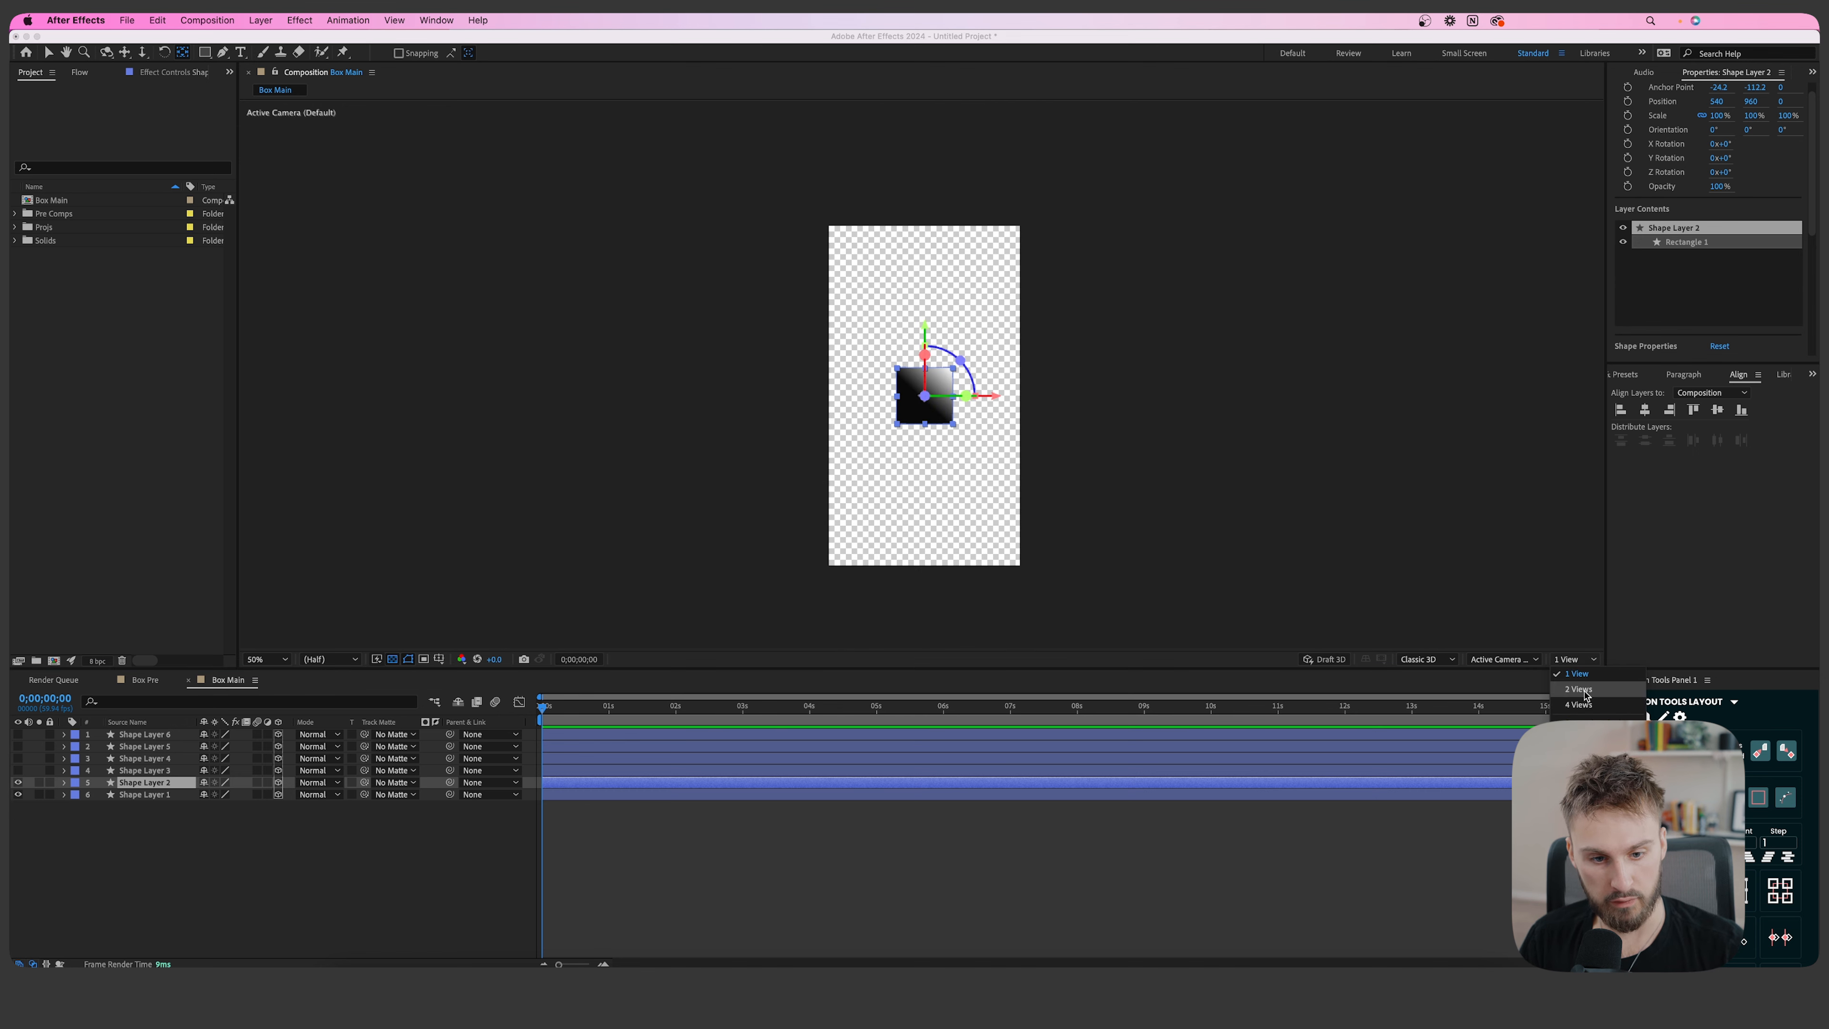
{"action": "left_click", "coordinate": [1571, 661]}
{"action": "key", "text": "super+shift+a"}
{"action": "left_click", "coordinate": [1573, 662]}
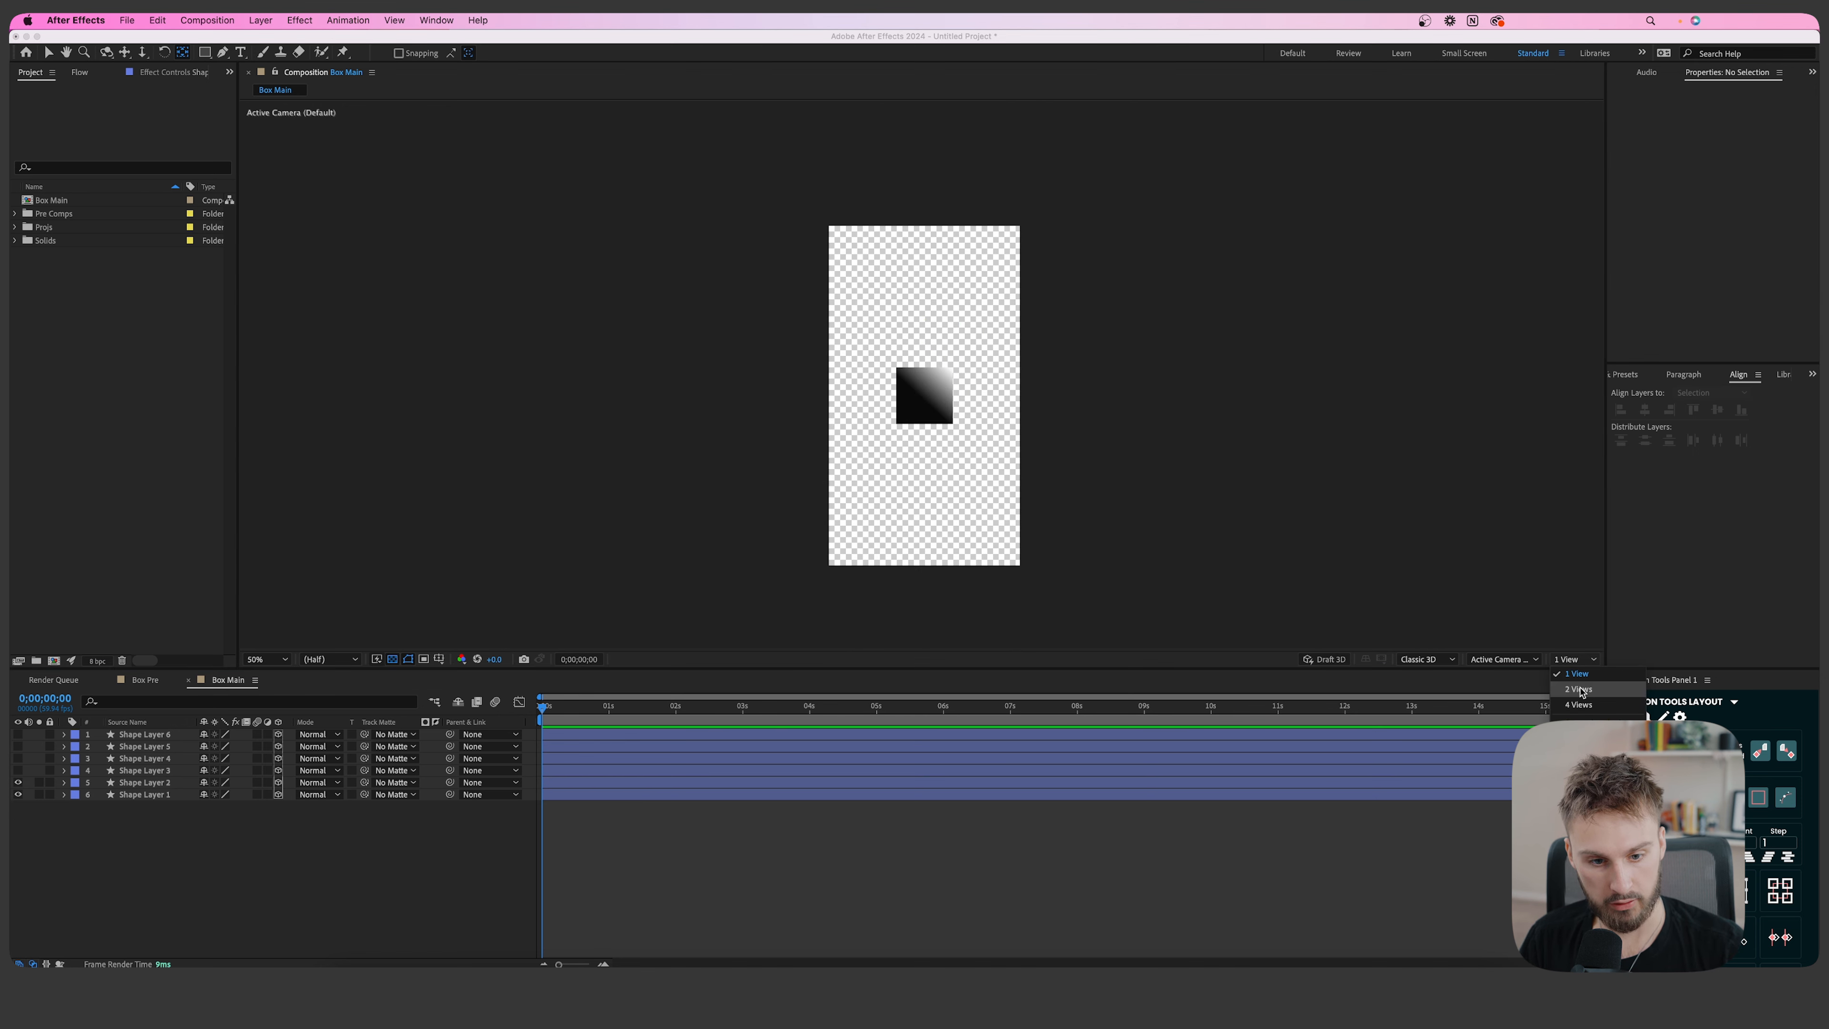
{"action": "left_click", "coordinate": [1580, 691]}
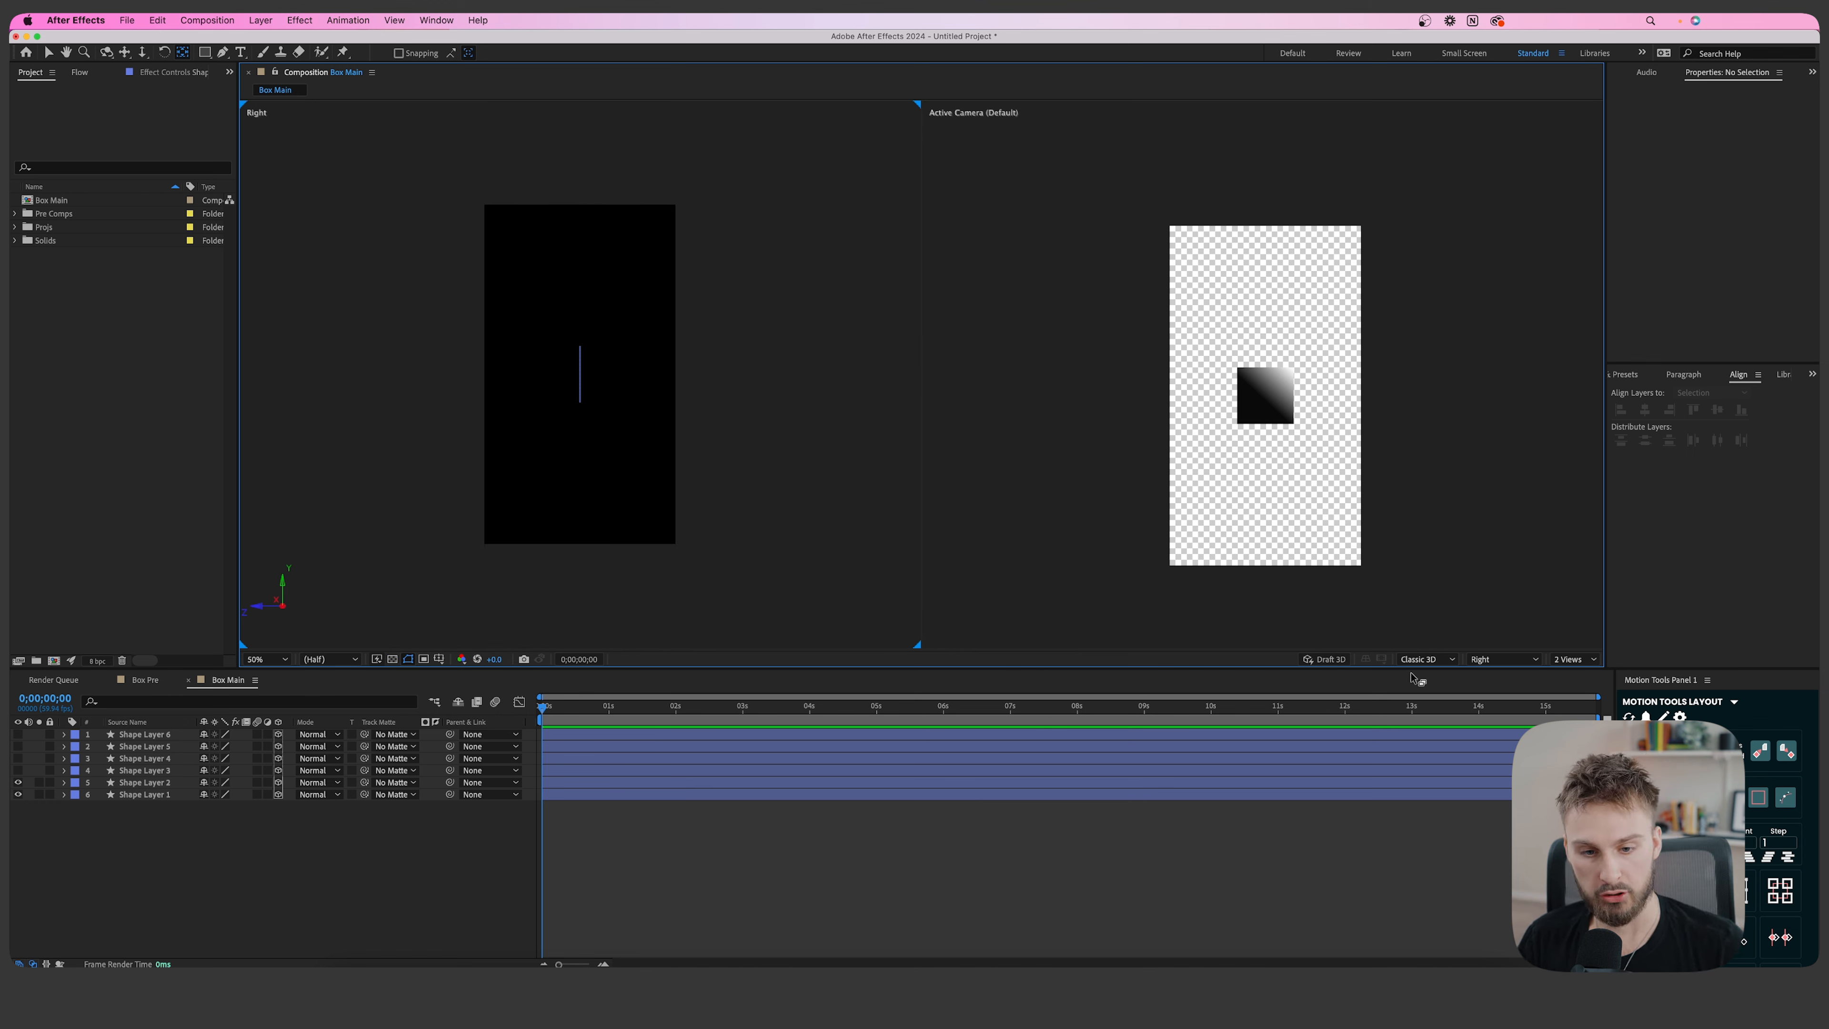
Choose the Classic 3D renderer and set the first of the two views to Right.
{"action": "left_click", "coordinate": [1430, 660]}
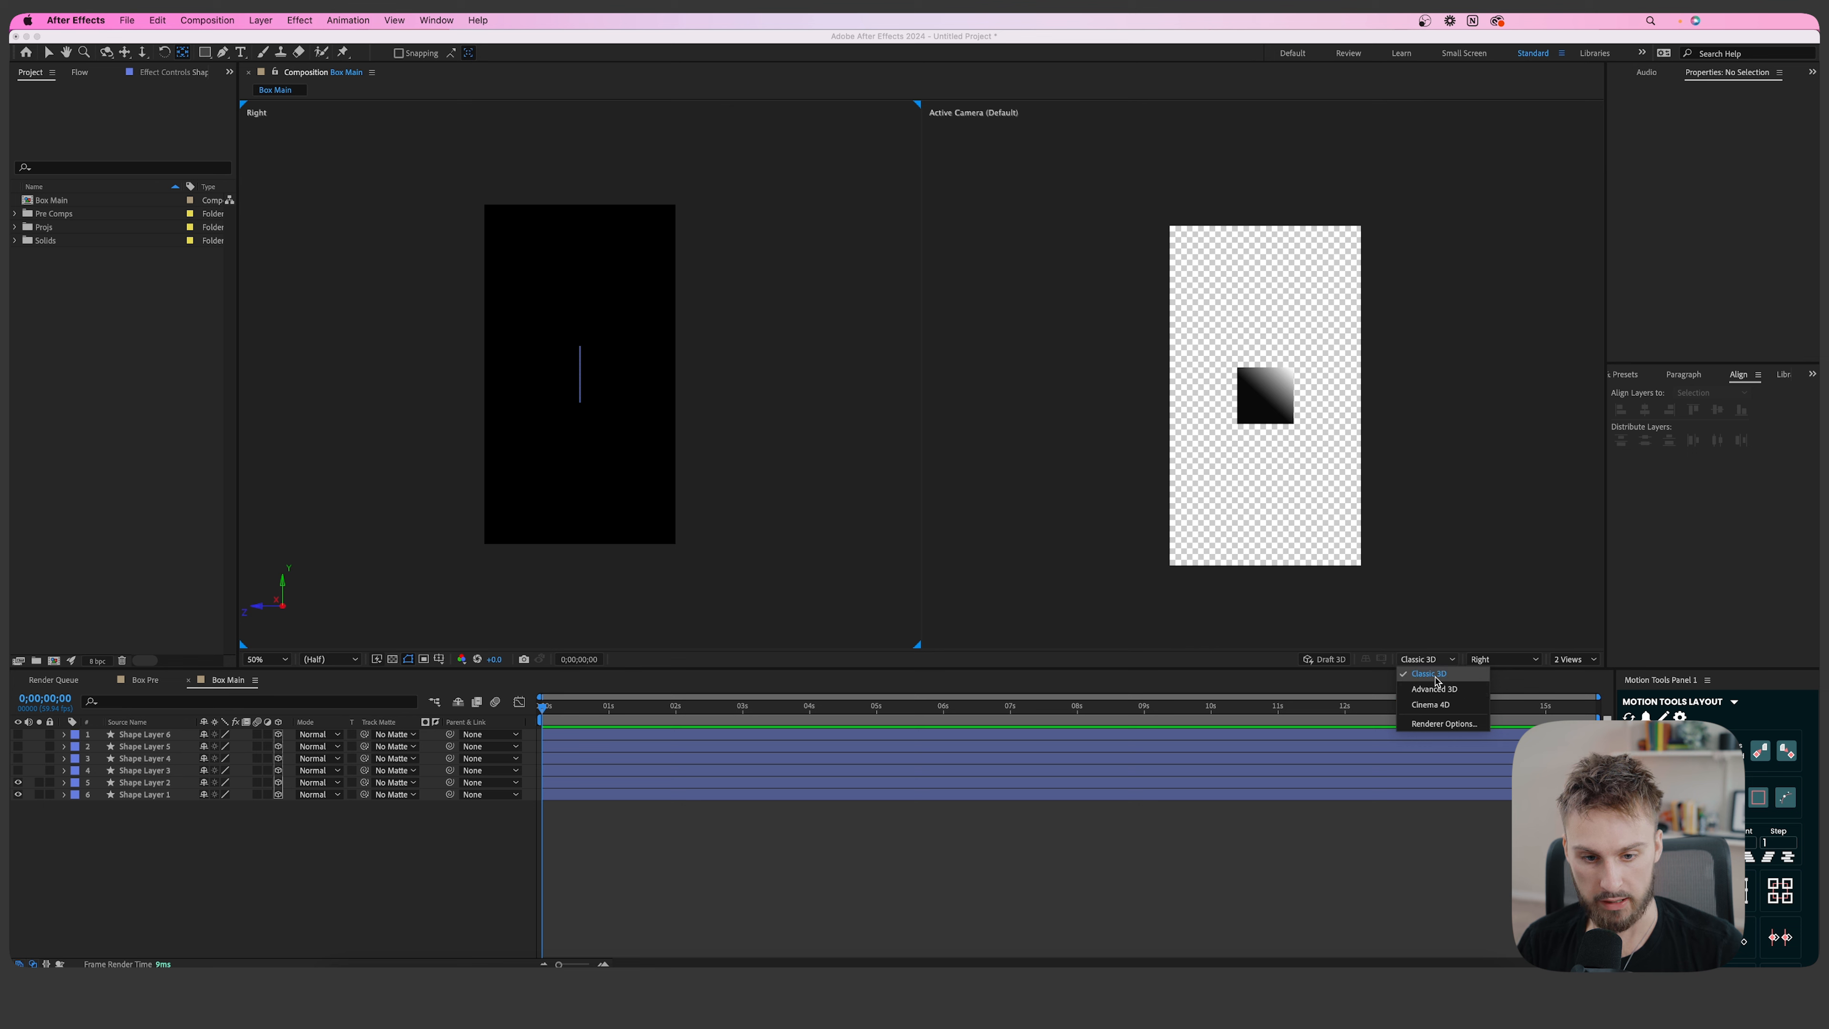
{"action": "left_click", "coordinate": [1435, 676]}
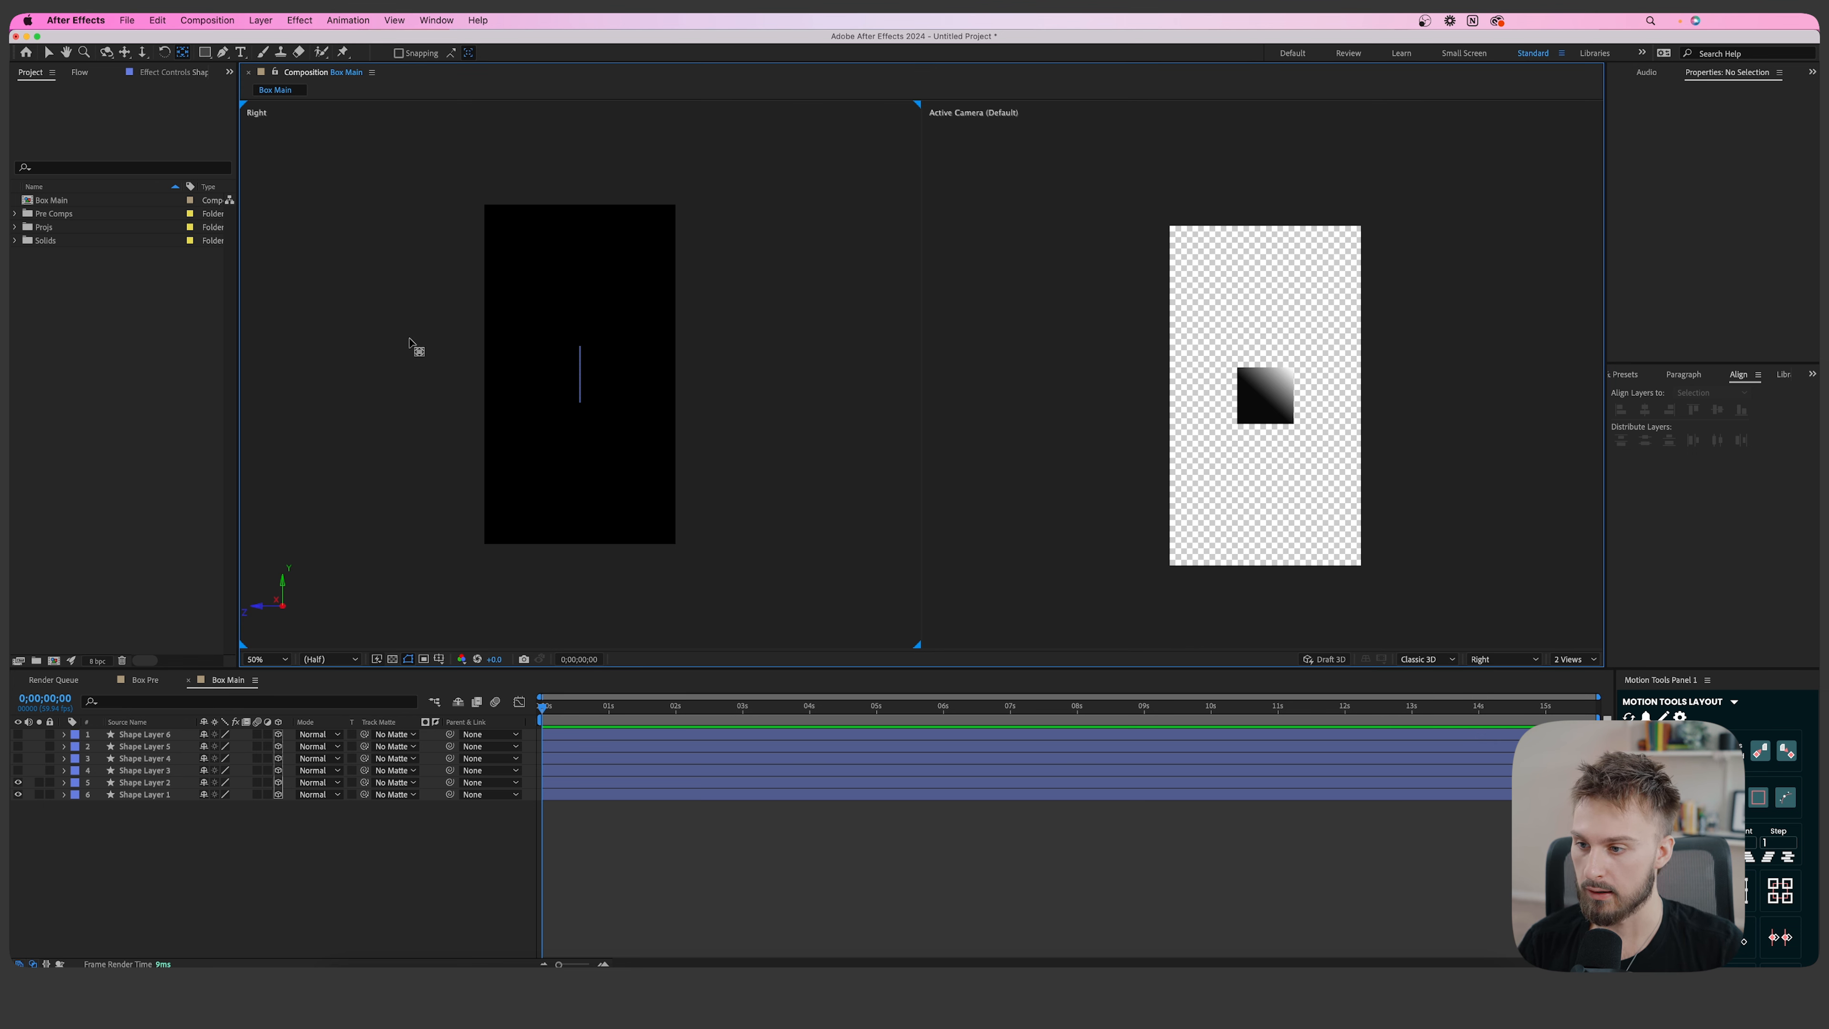
{"action": "left_click", "coordinate": [1485, 661]}
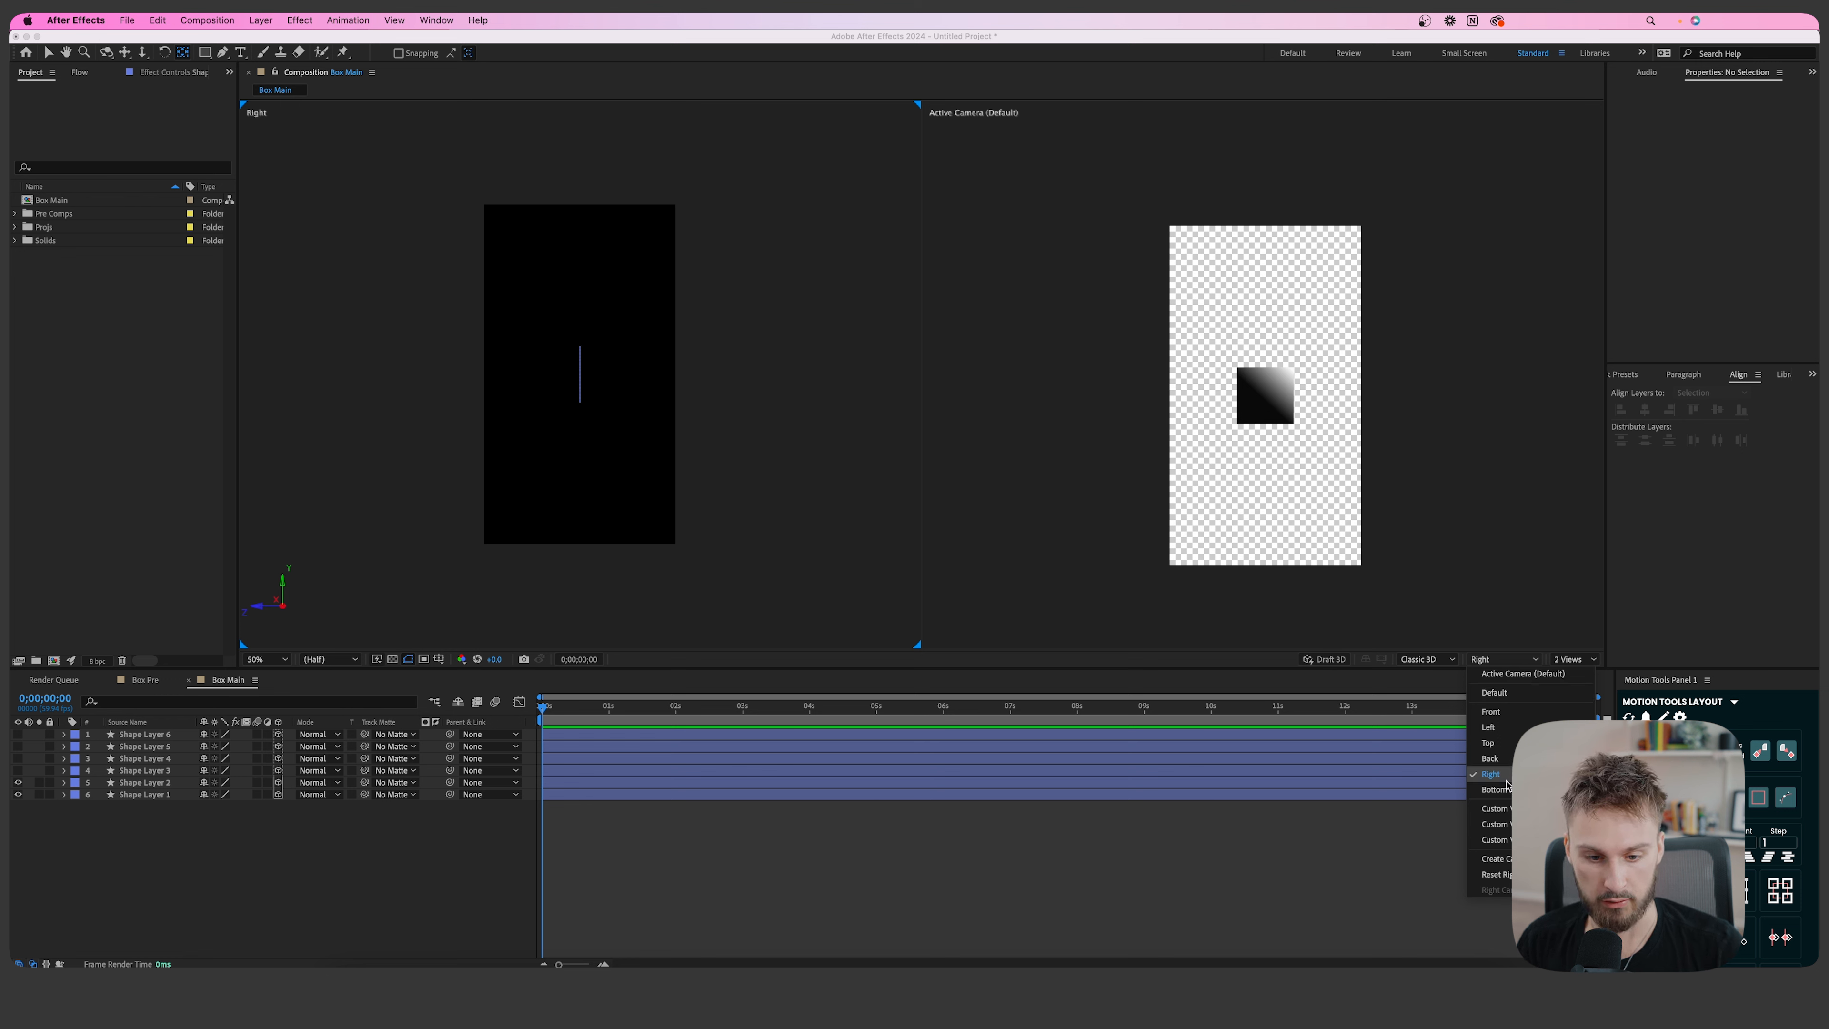
{"action": "left_click", "coordinate": [1490, 774]}
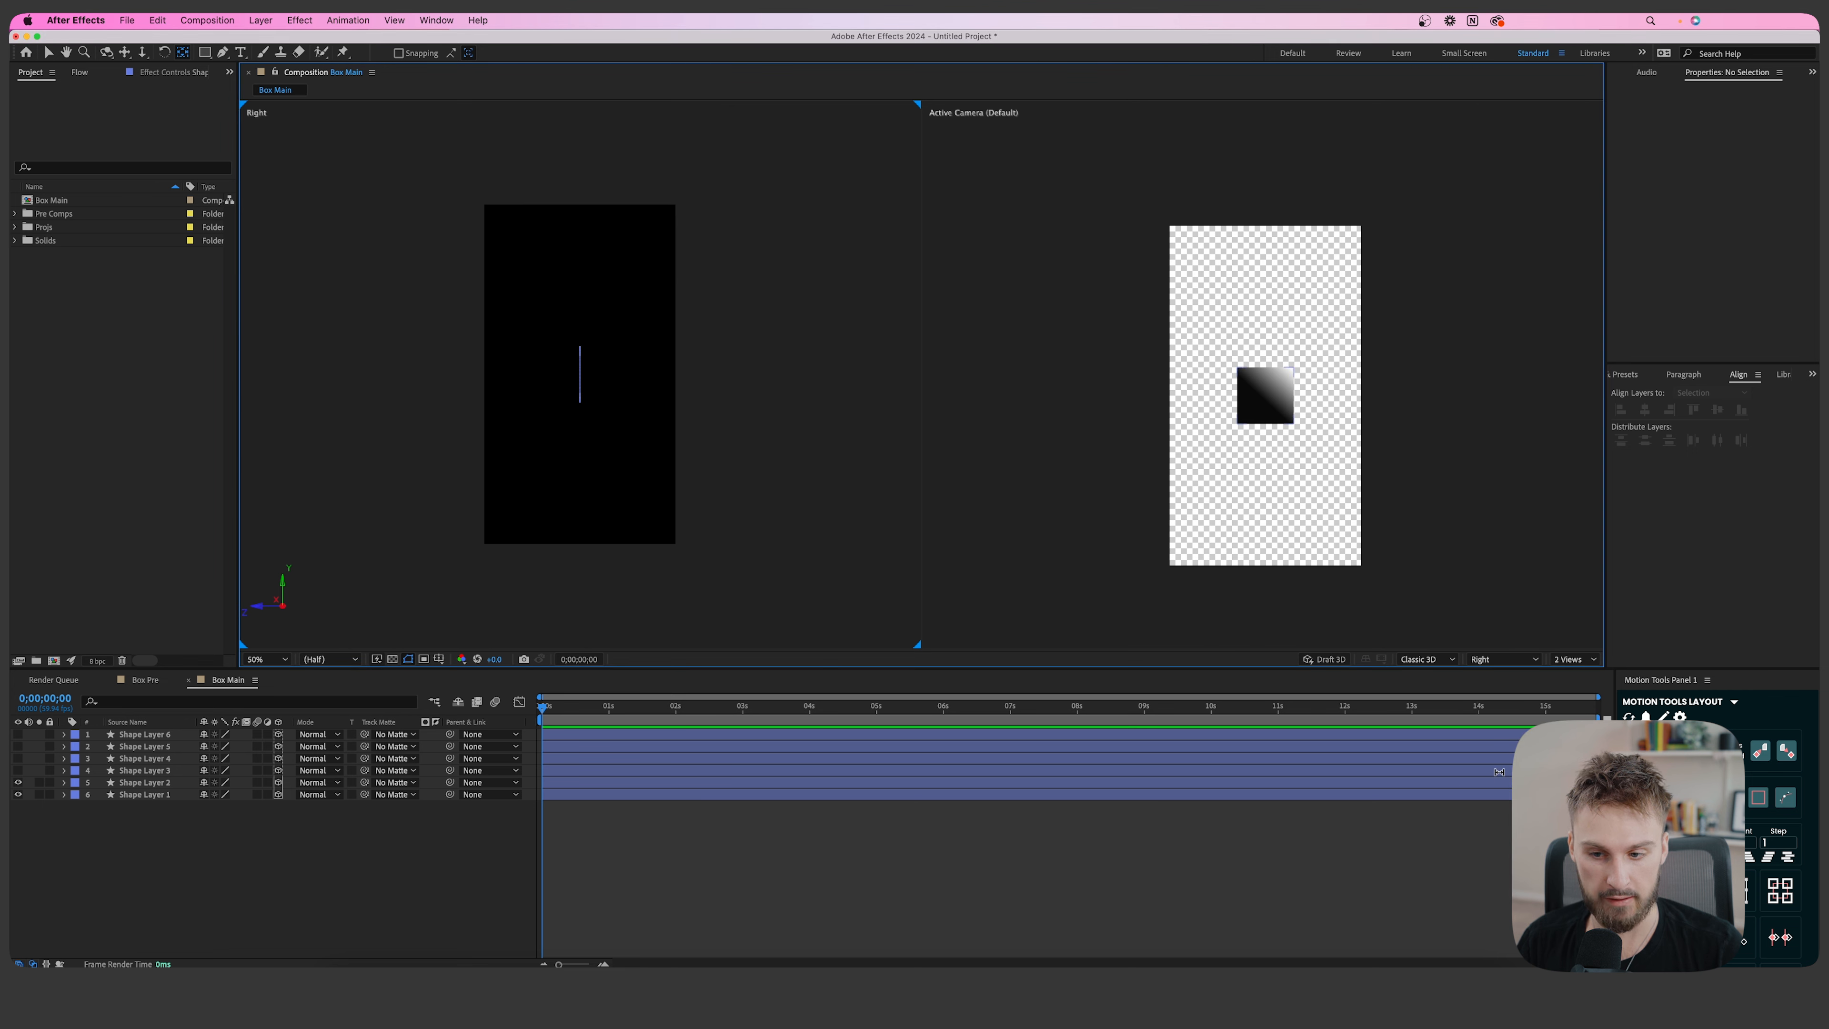
{"action": "scroll", "coordinate": [579, 372], "scroll_direction": "up", "scroll_amount": 2}
{"action": "scroll", "coordinate": [585, 395], "scroll_direction": "up", "scroll_amount": 2}
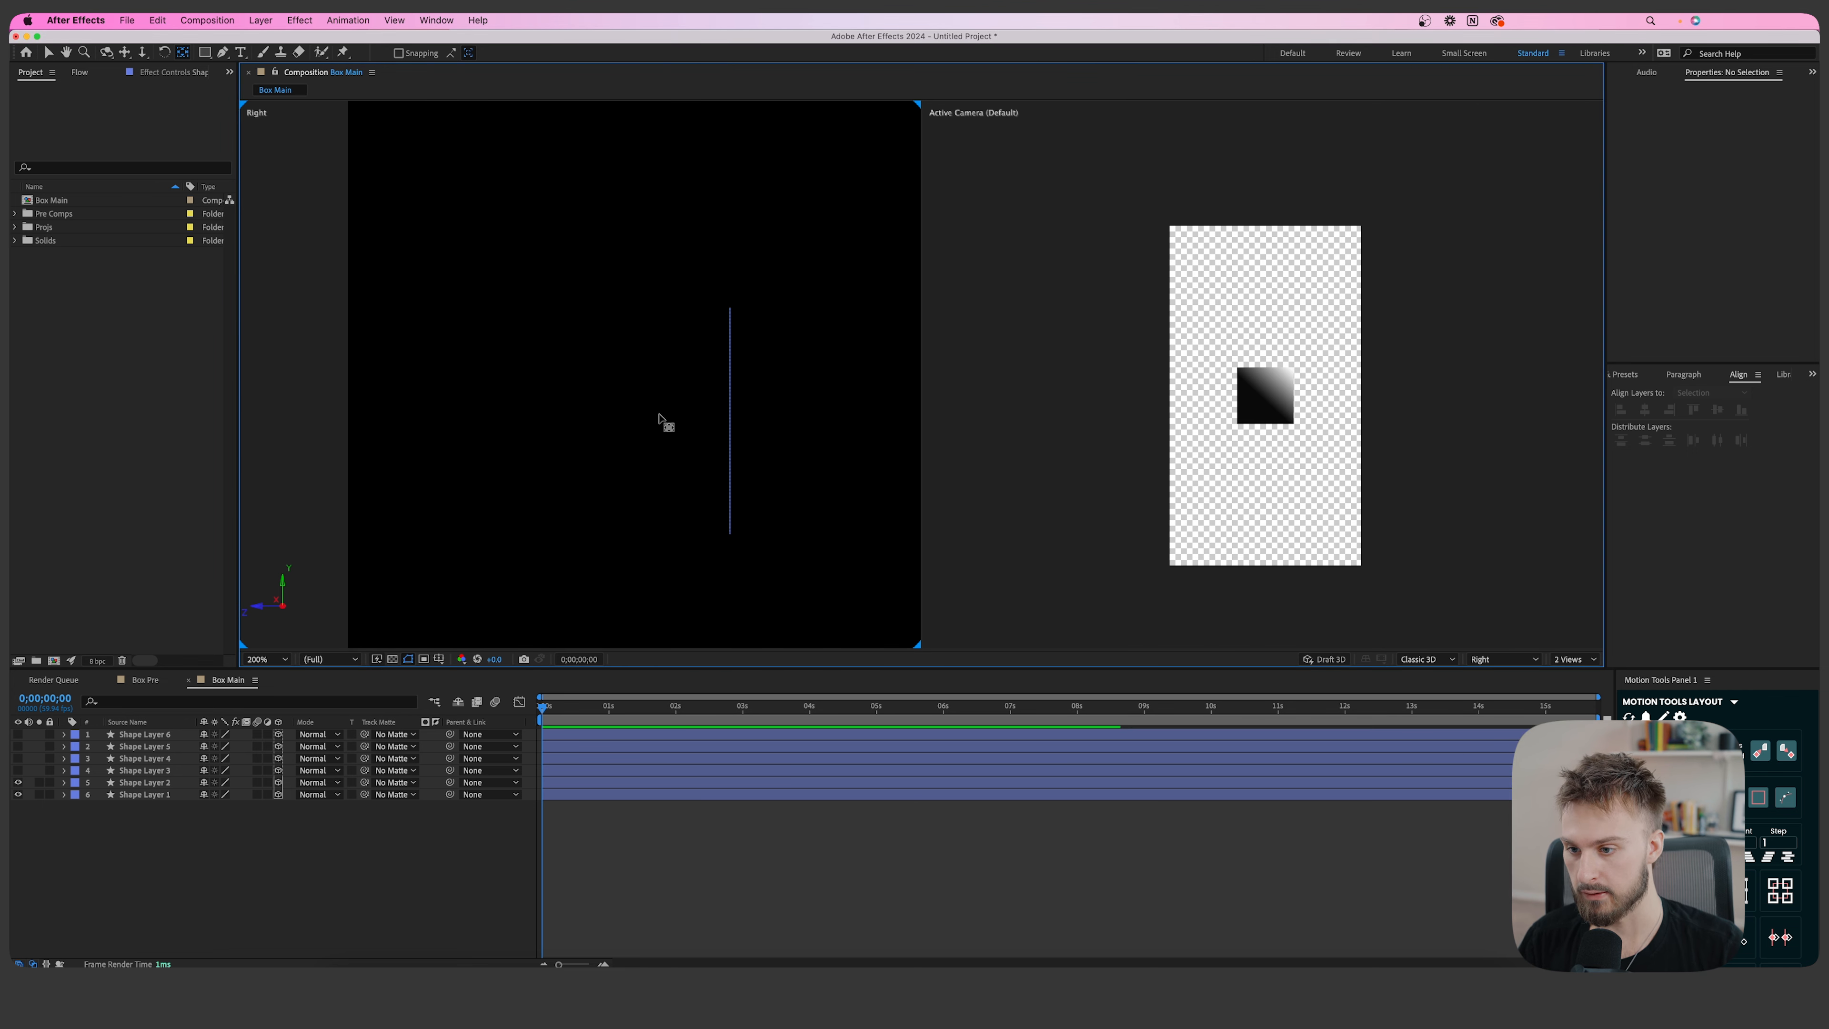
{"action": "scroll", "coordinate": [742, 447], "scroll_direction": "down", "scroll_amount": 2}
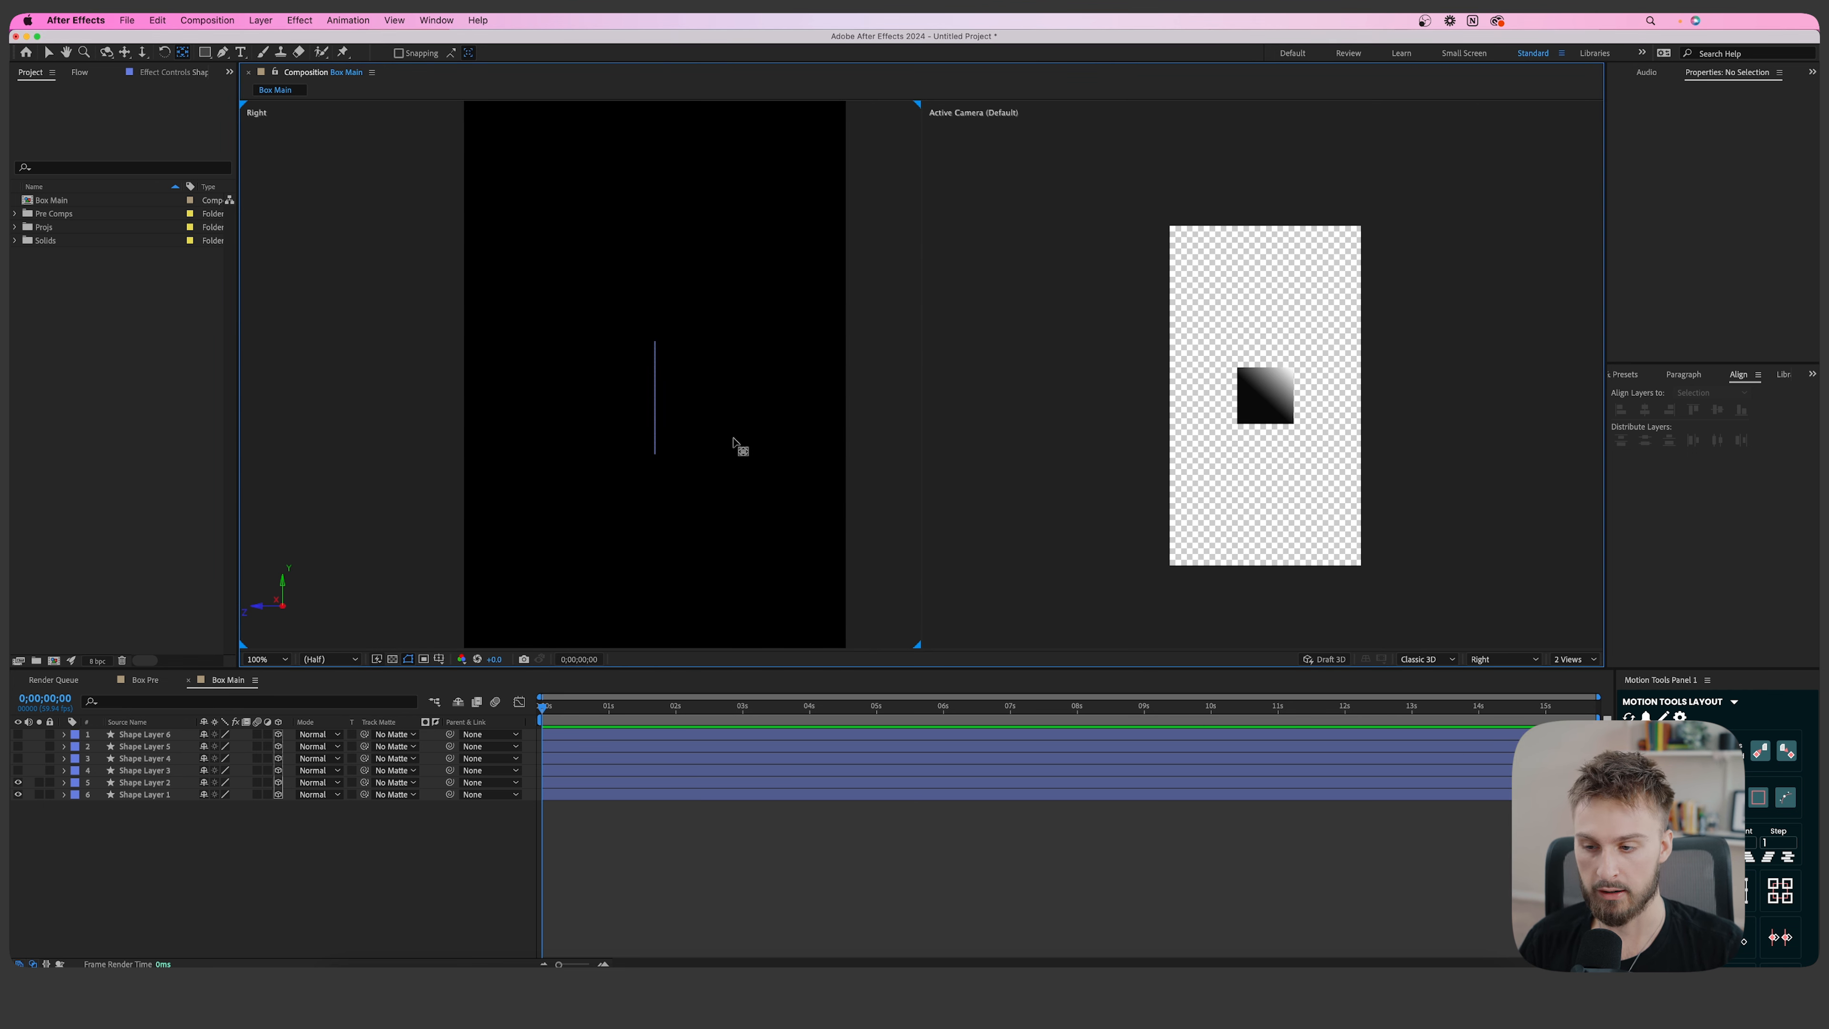
Reveal Shape Layer 2's rotation properties and move its anchor point to the middle of the square's bottom edge.
{"action": "left_click", "coordinate": [563, 782]}
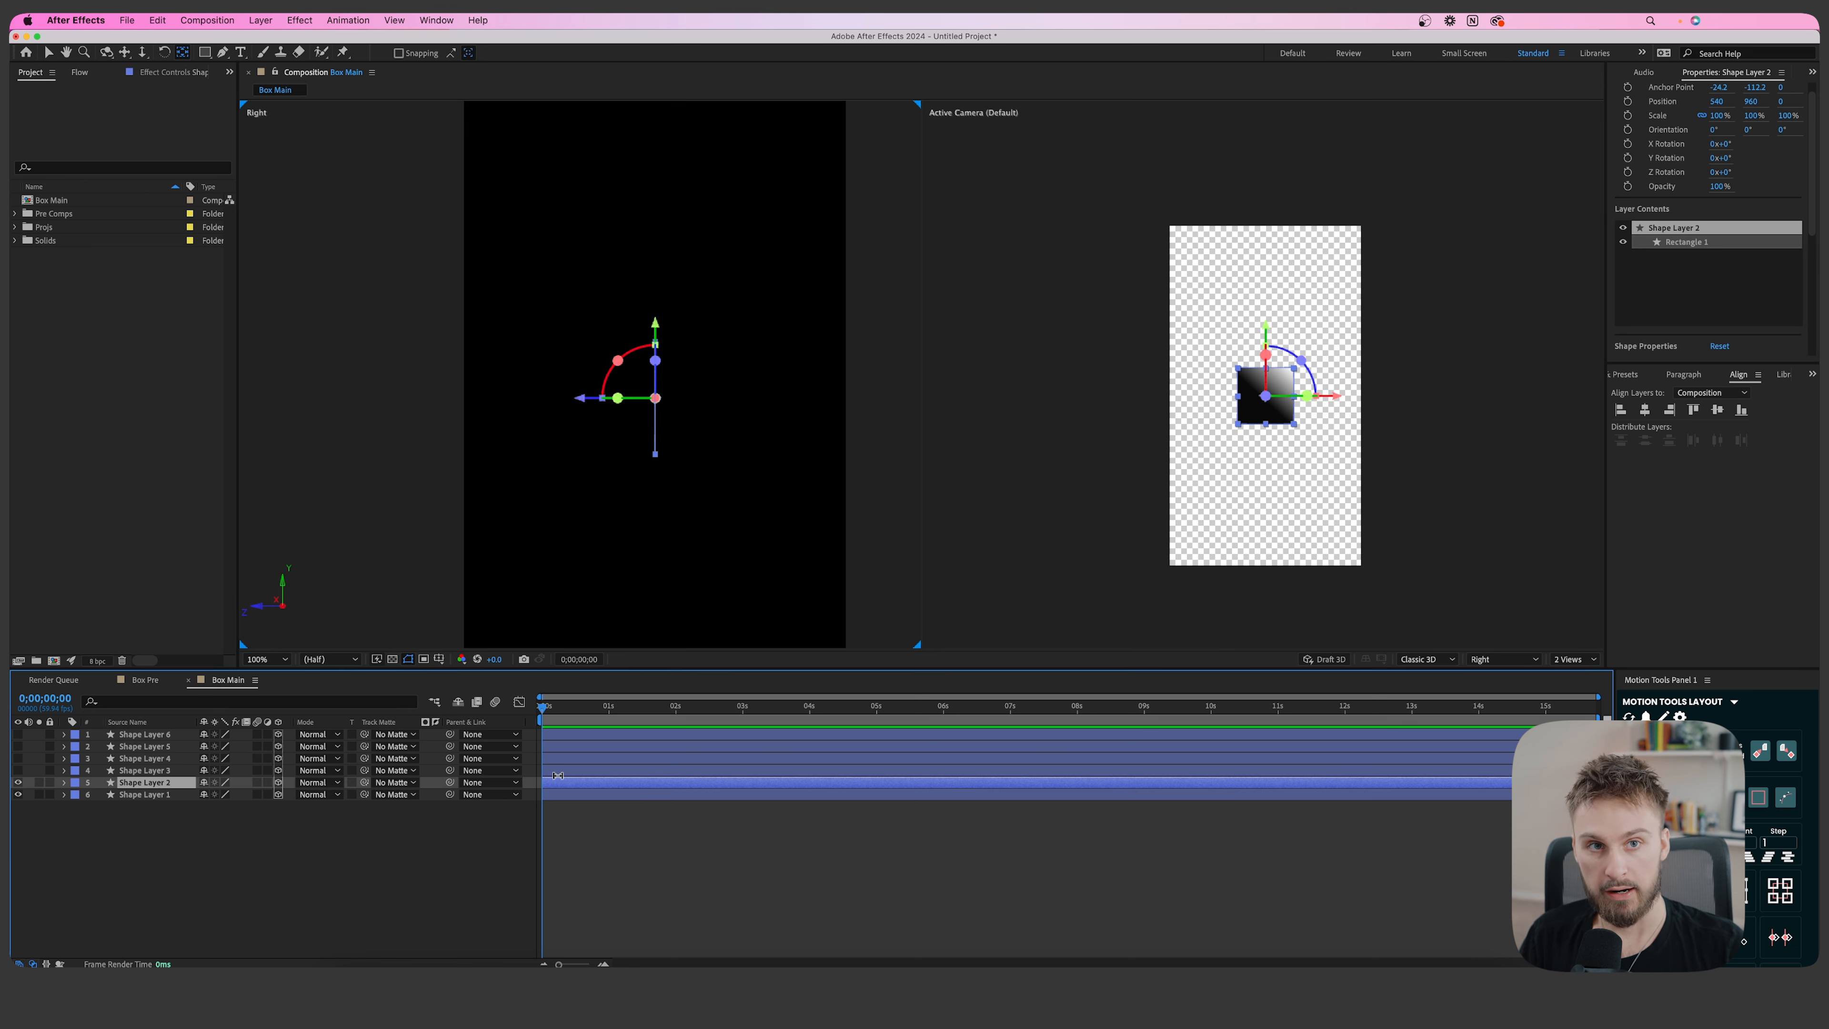
{"action": "key", "text": "v"}
{"action": "key", "text": "r"}
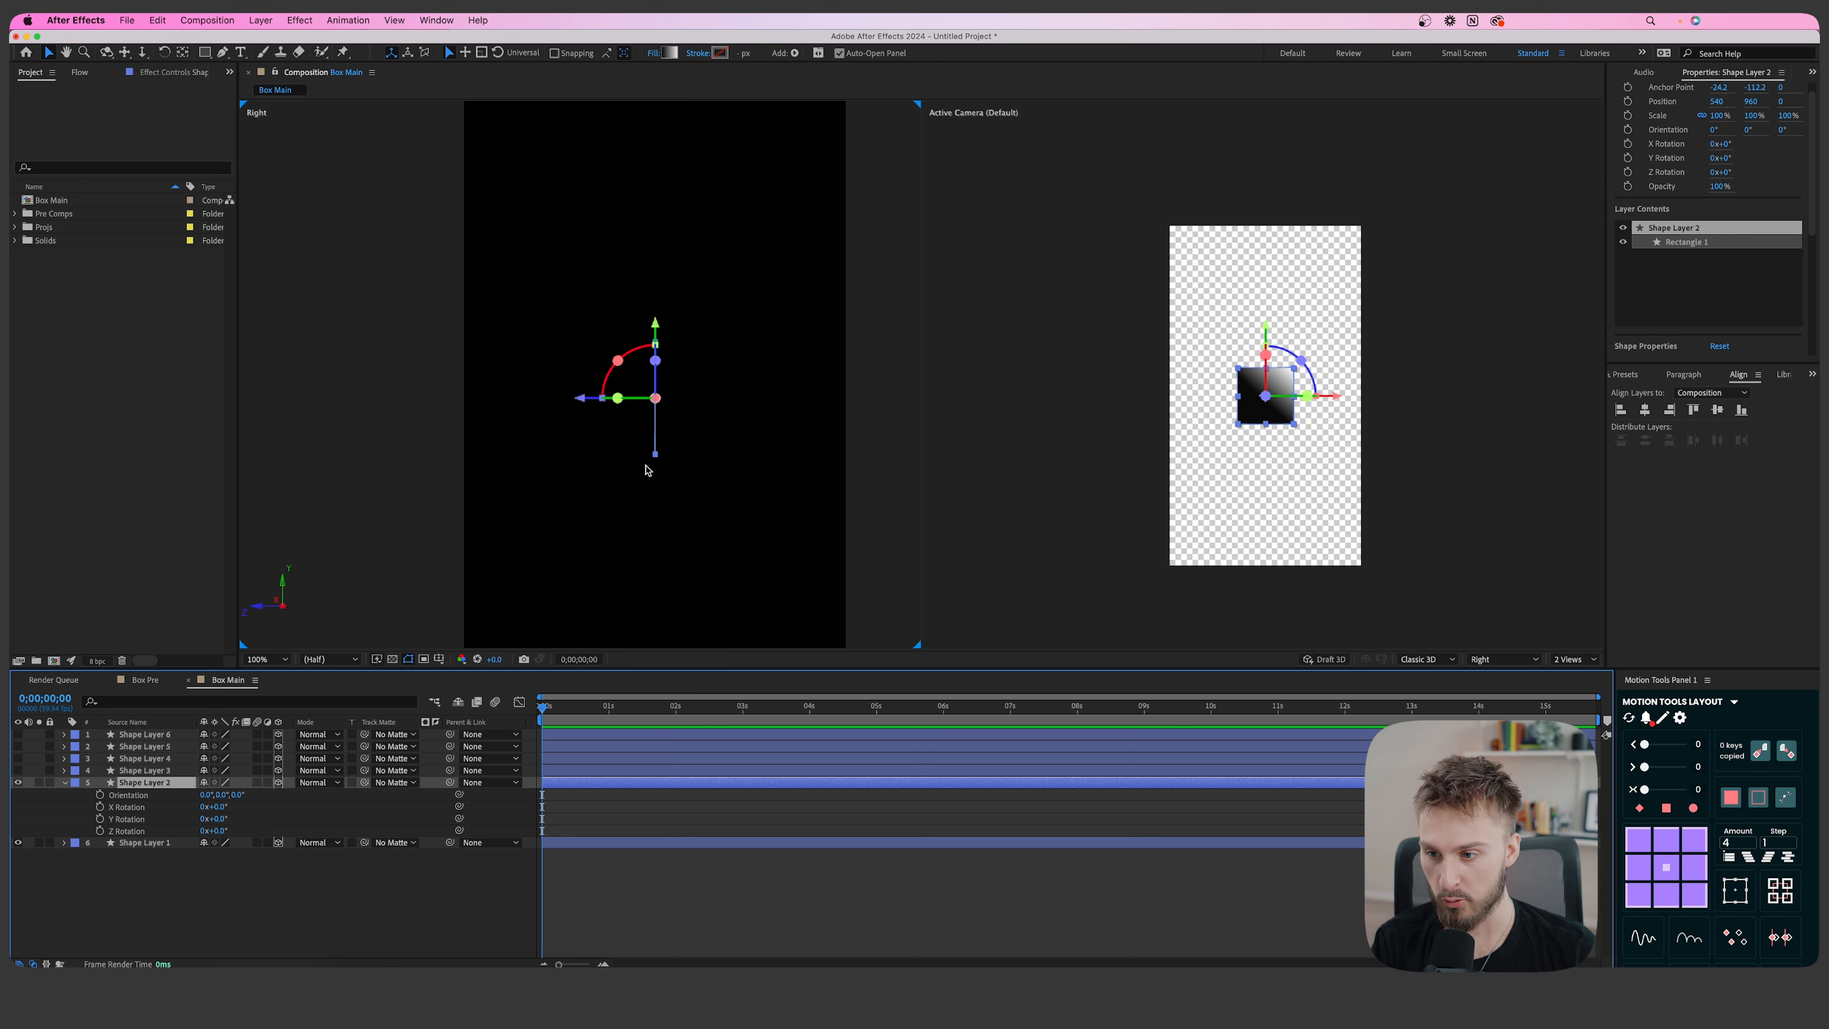
{"action": "scroll", "coordinate": [1269, 455], "scroll_direction": "up", "scroll_amount": 2}
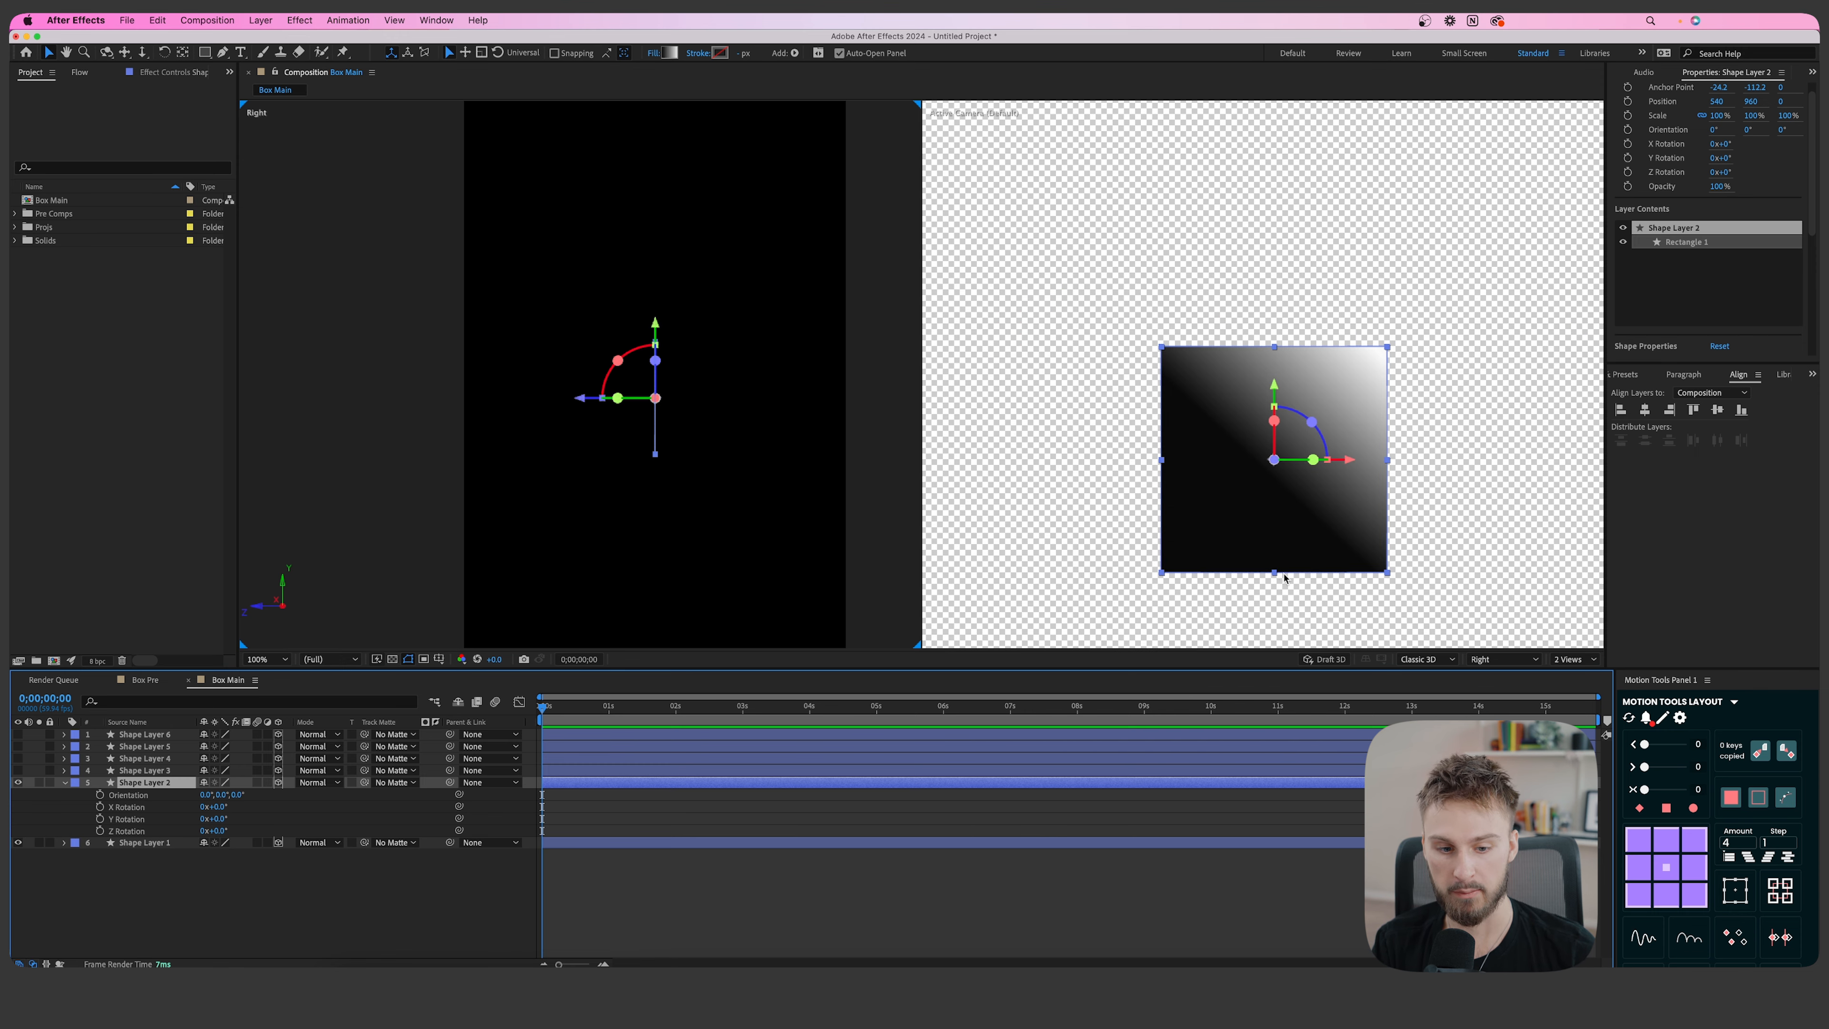
{"action": "left_click", "coordinate": [1663, 906]}
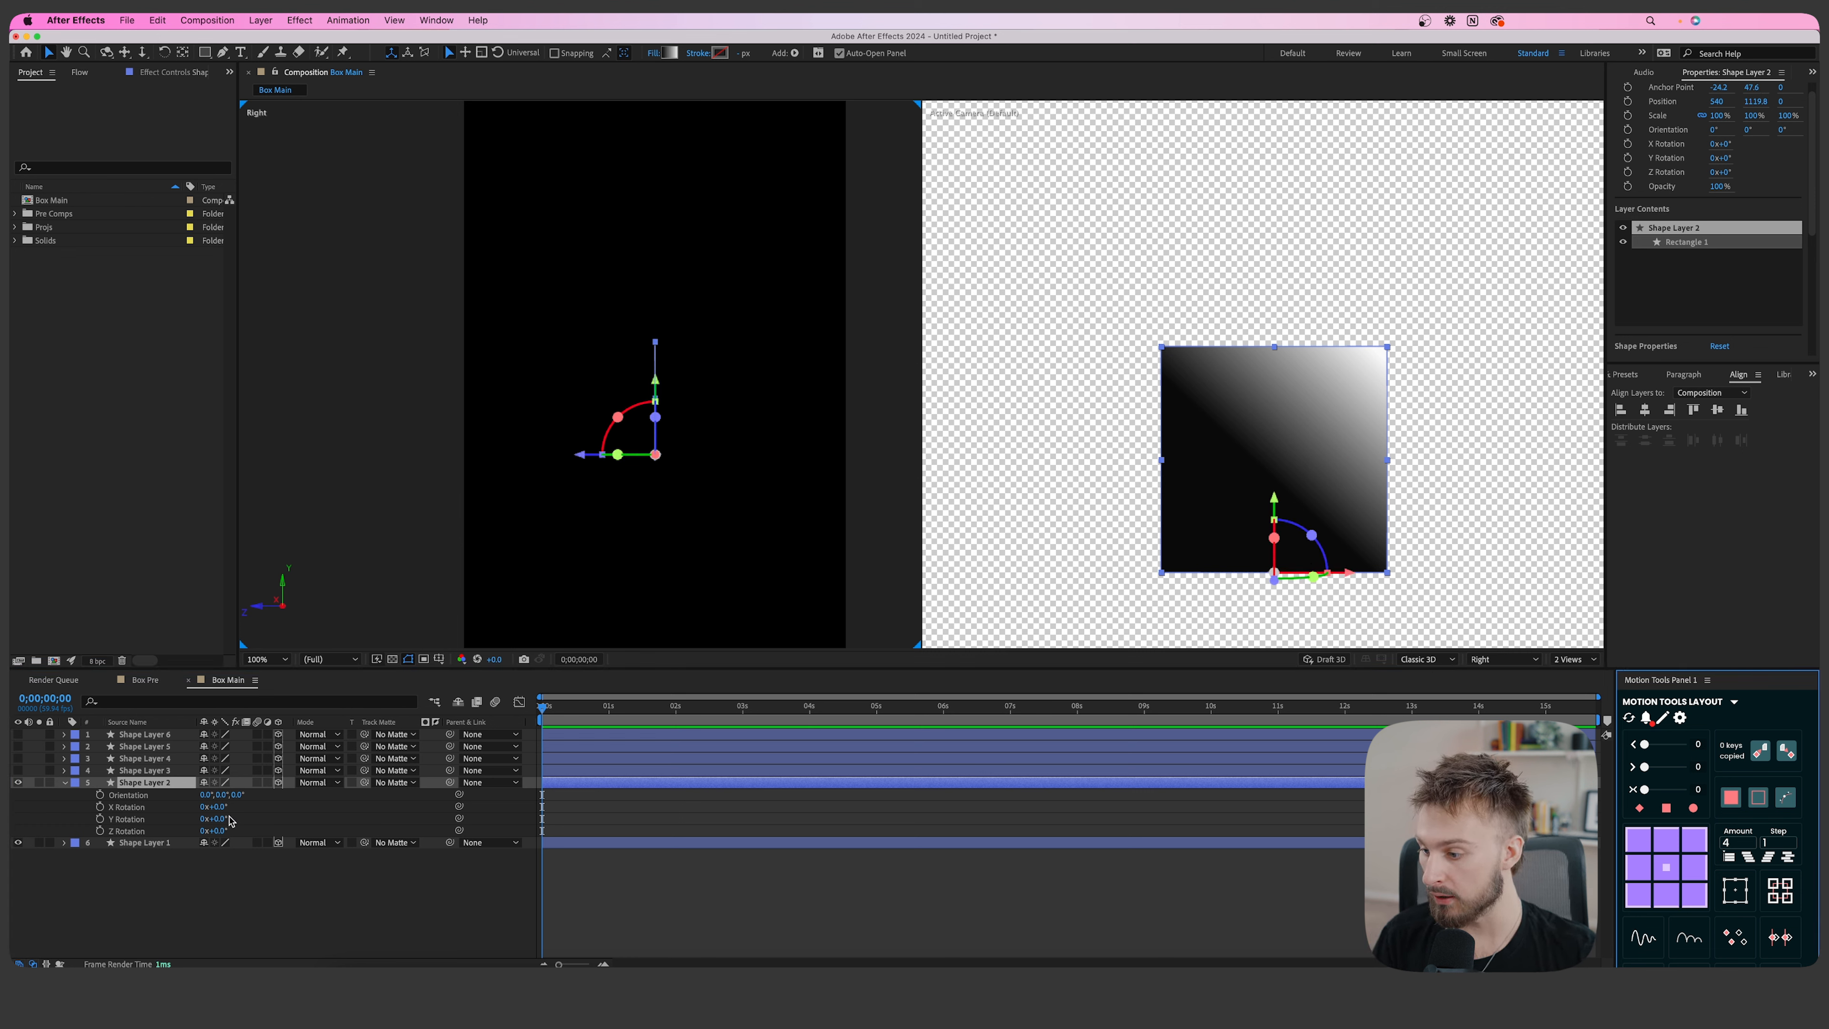
Set Shape Layer 2's X Rotation to -90° to form the bottom face of the box.
{"action": "left_click_drag", "start_coordinate": [215, 807], "coordinate": [213, 807]}
{"action": "left_click", "coordinate": [213, 807]}
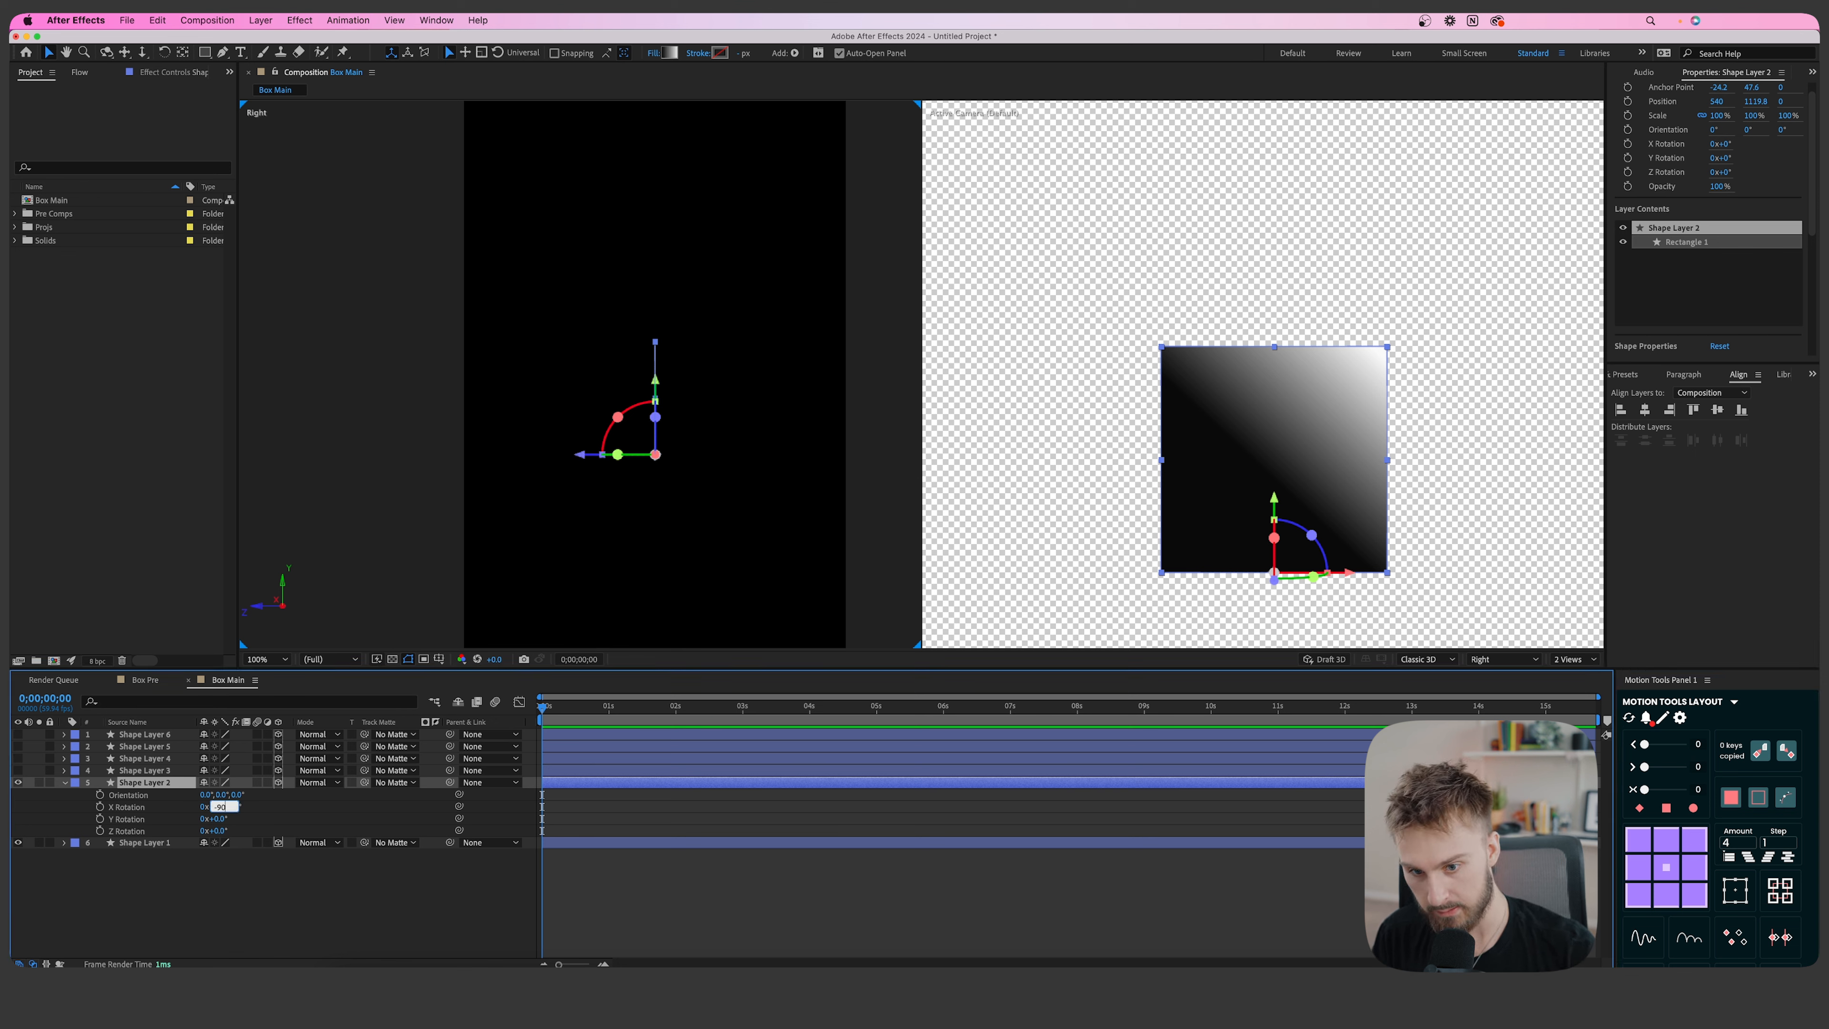
{"action": "key", "text": "Return"}
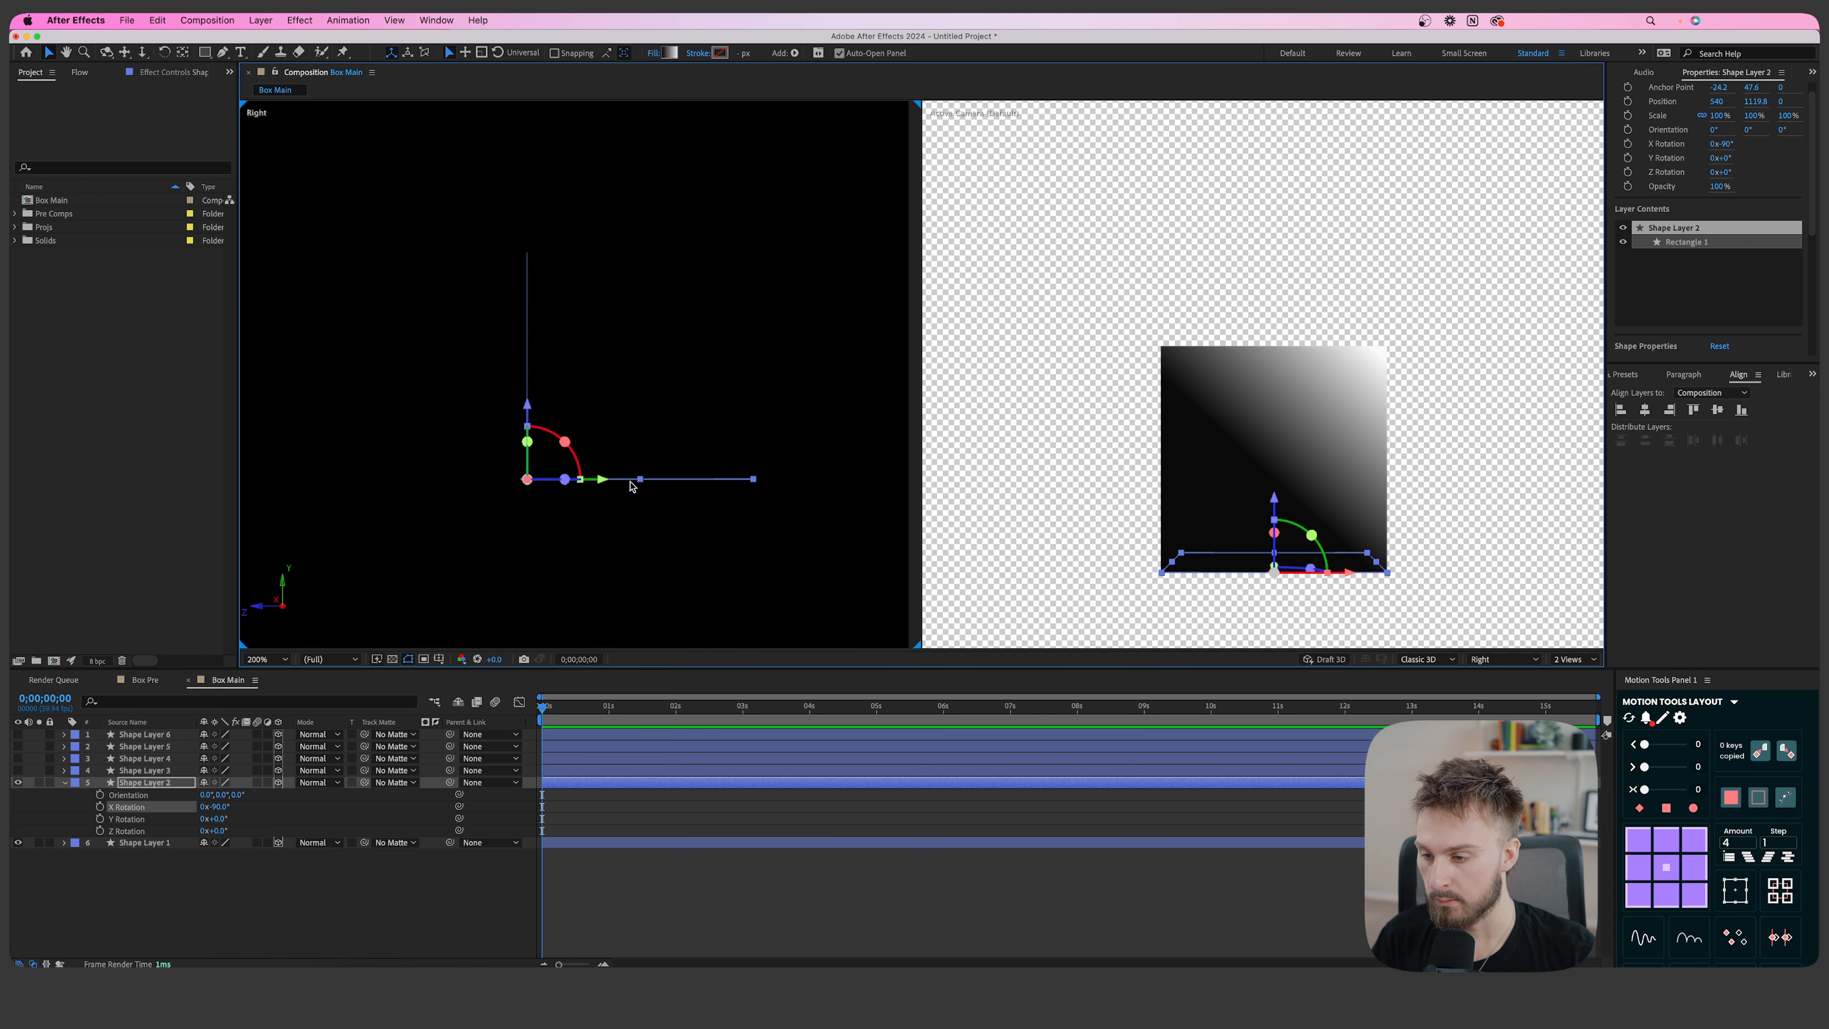
Unhide Shape Layer 3, reveal its rotation properties and move its anchor point to the middle of the top edge.
{"action": "left_click", "coordinate": [26, 773]}
{"action": "left_click", "coordinate": [19, 771]}
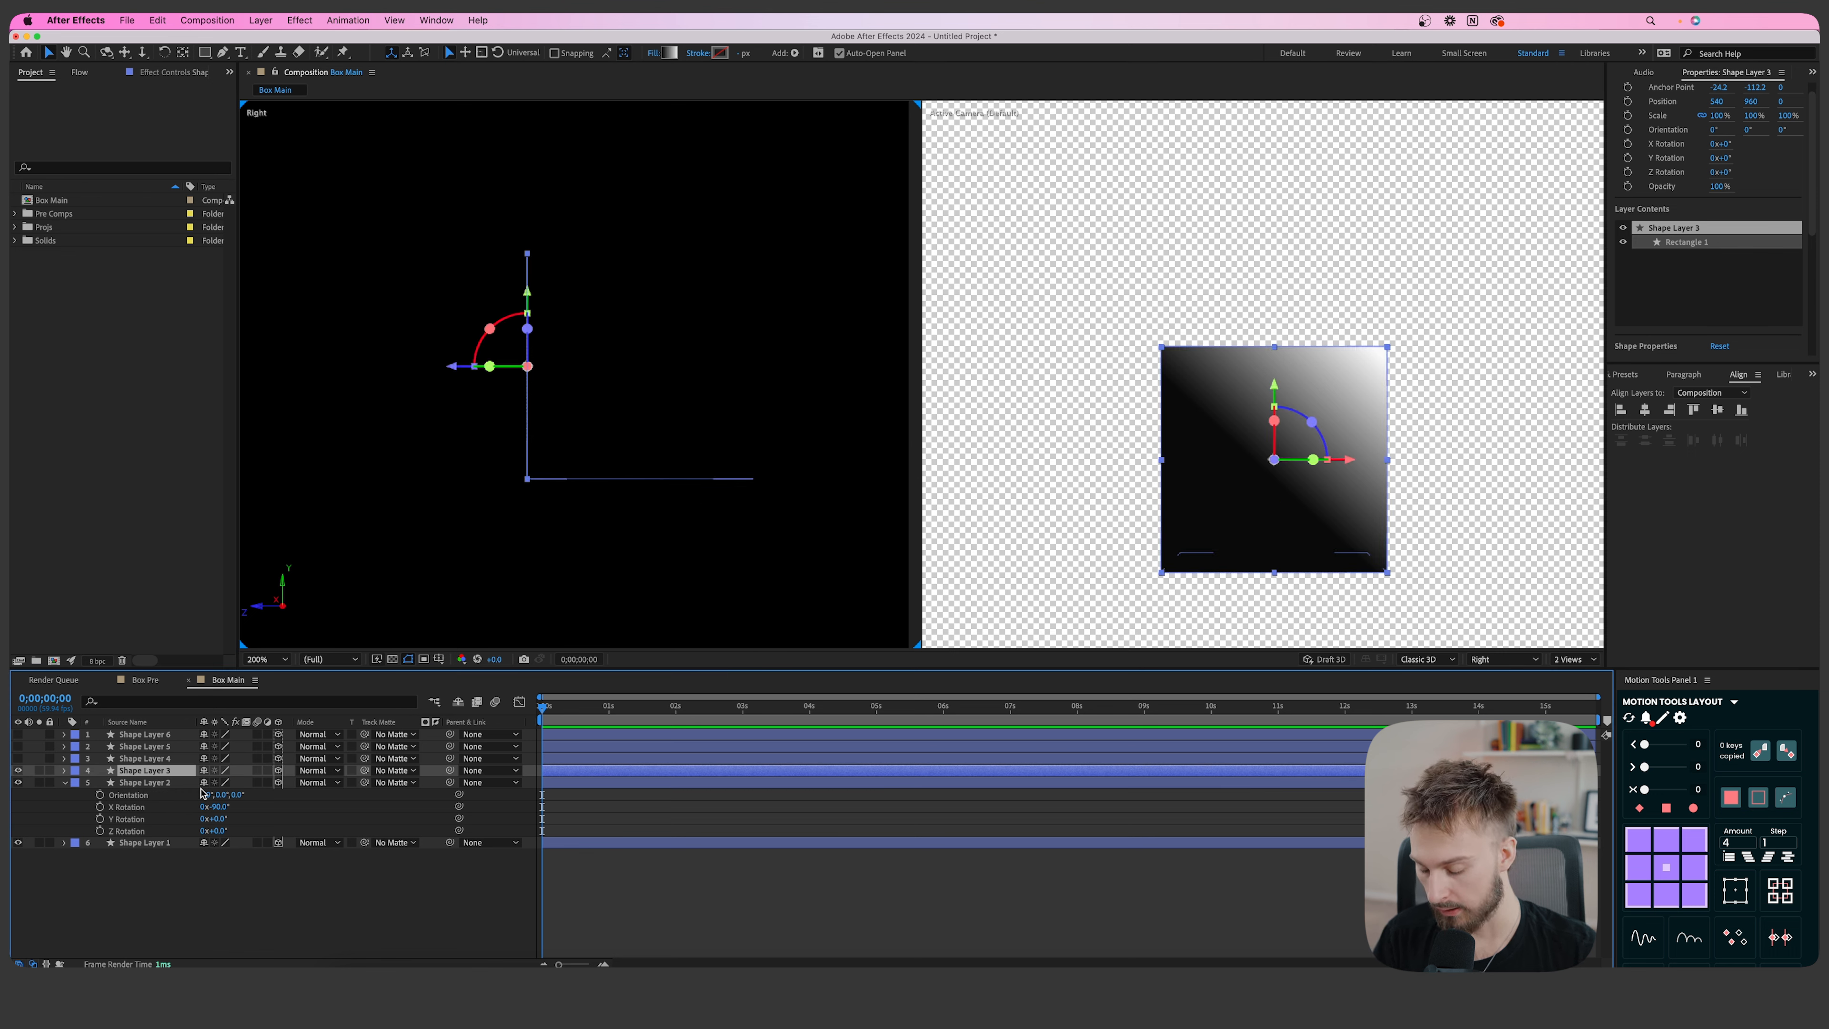
{"action": "key", "text": "r"}
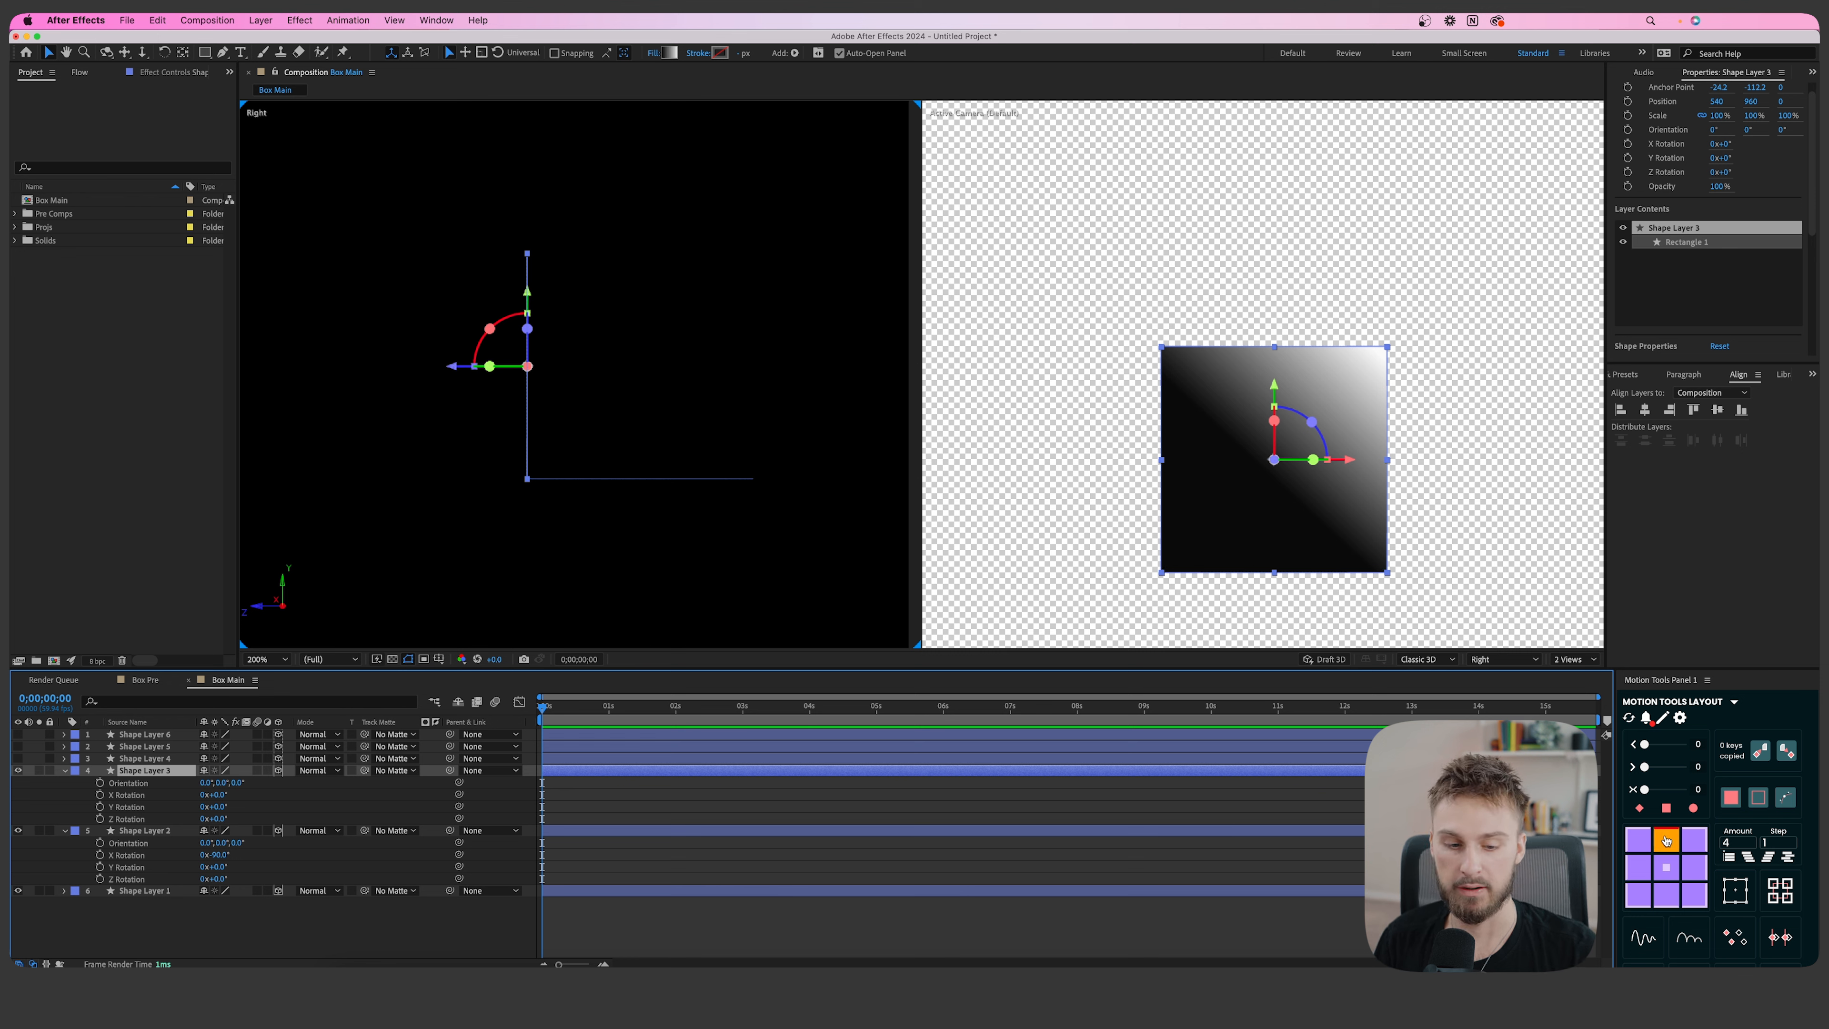
{"action": "left_click", "coordinate": [1666, 840]}
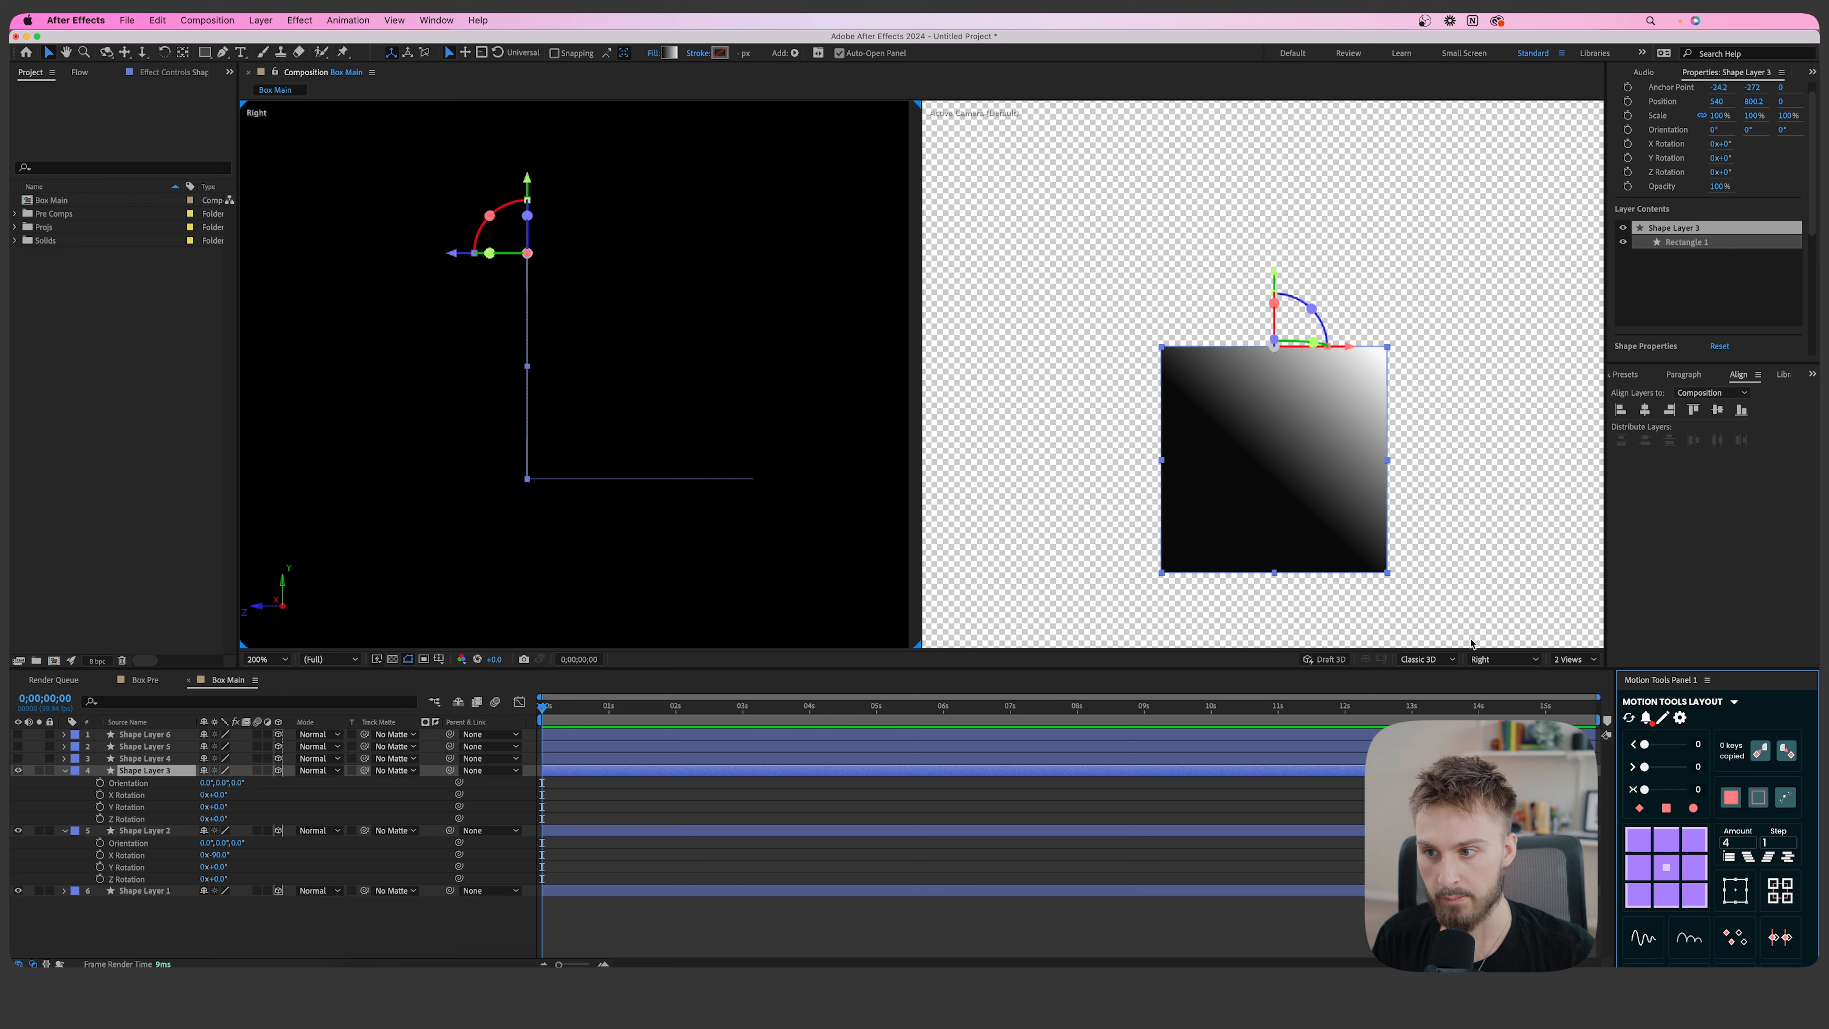
Set Shape Layer 3's X Rotation to 90° to form the top face of the box.
{"action": "left_click", "coordinate": [216, 795]}
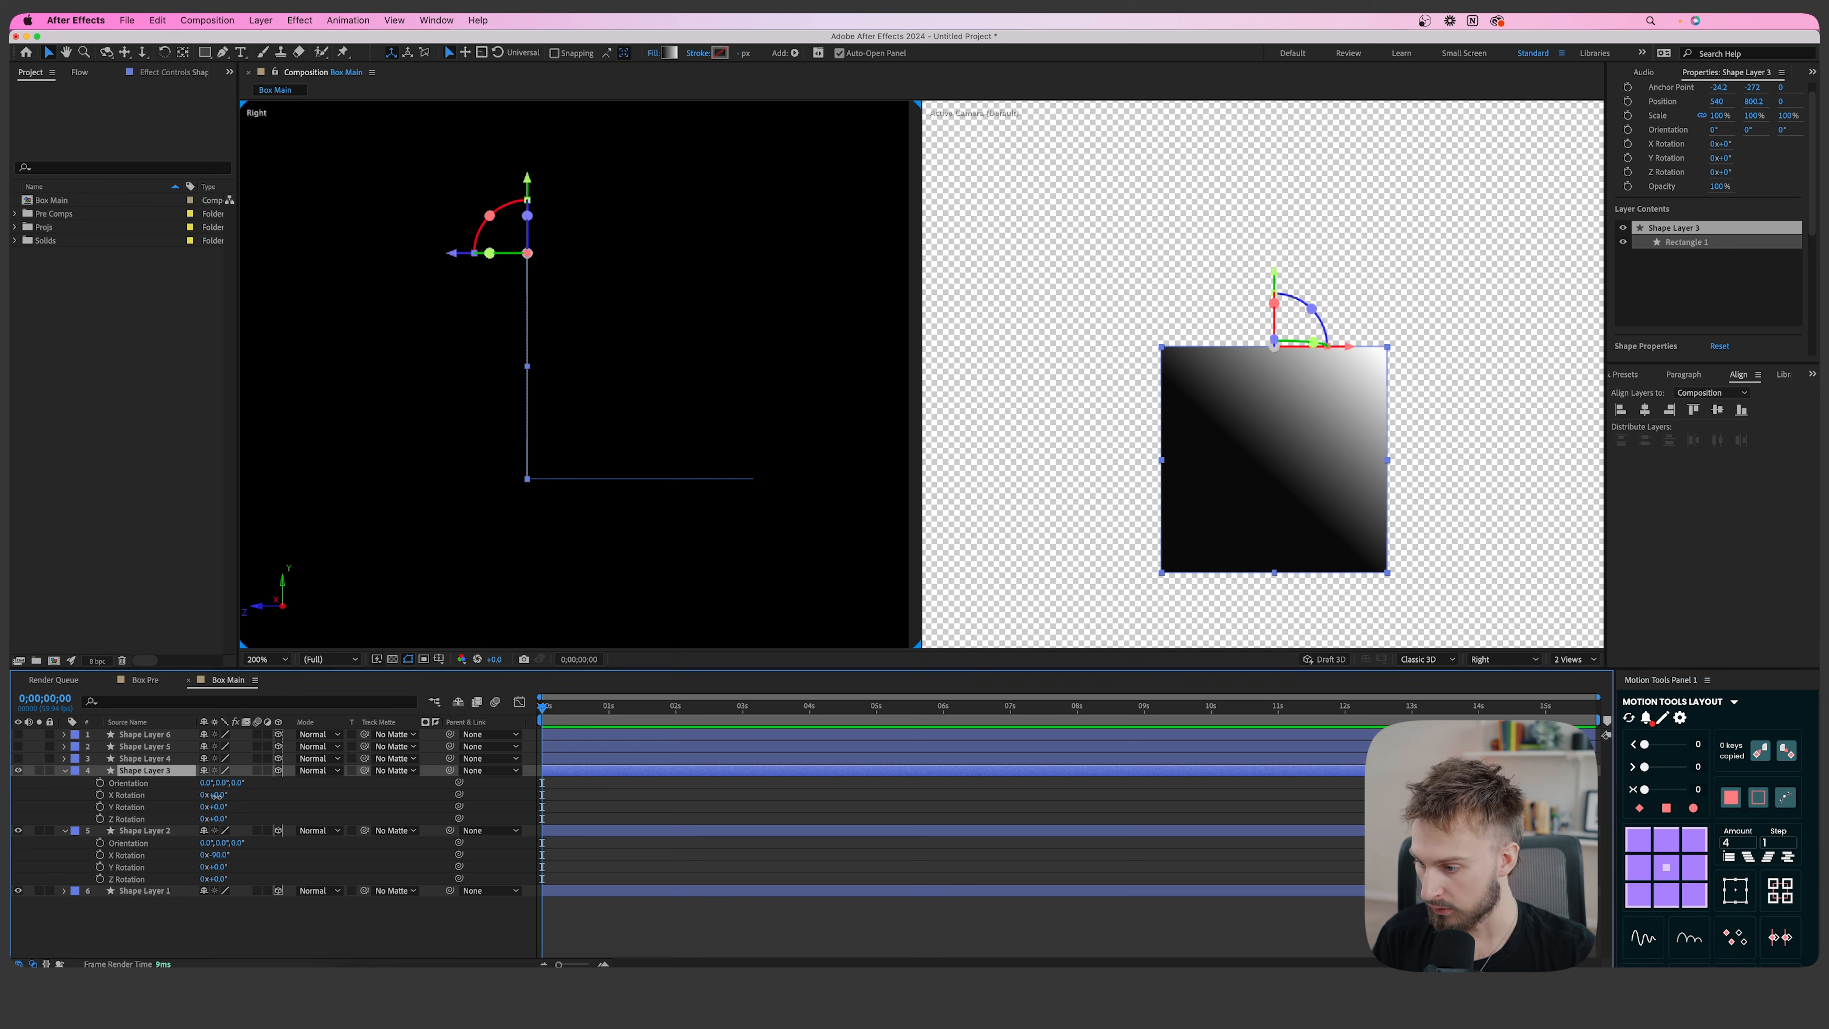
{"action": "type", "text": "90"}
{"action": "key", "text": "Return"}
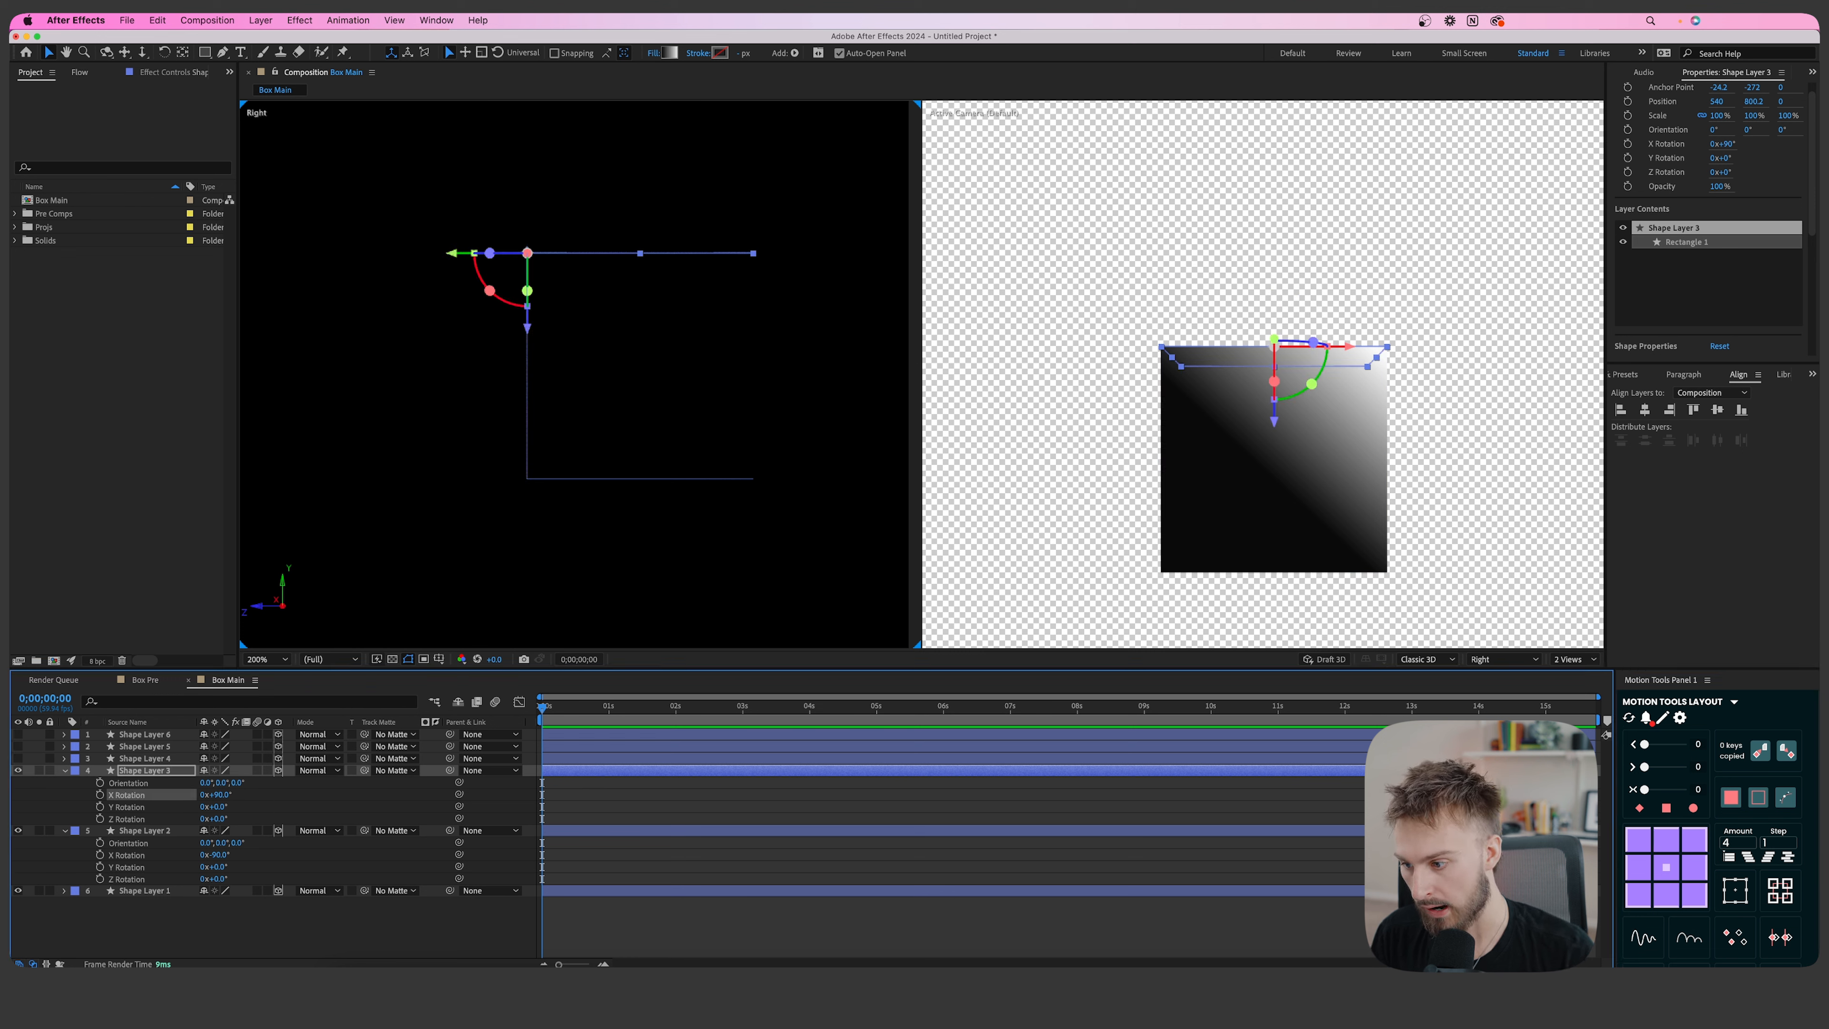
Unhide Shape Layer 4, reveal its rotation properties and move its anchor point to the middle of the left edge.
{"action": "left_click", "coordinate": [17, 758]}
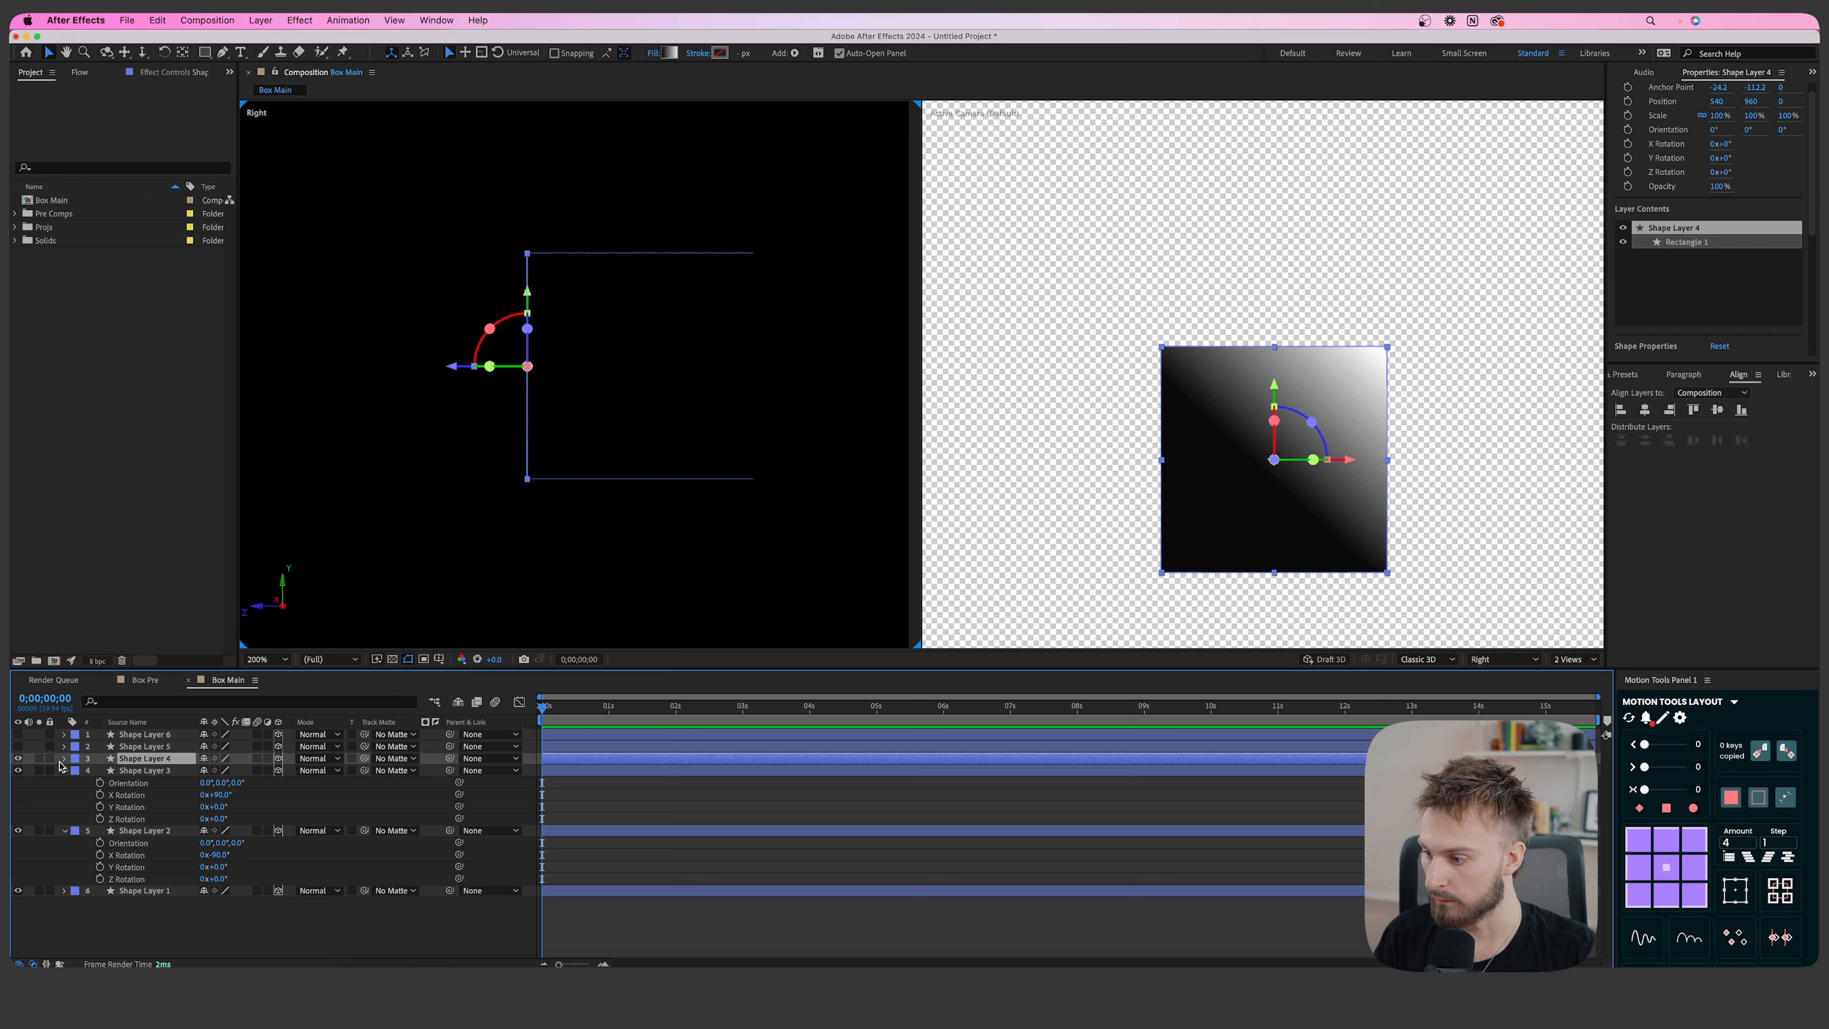
{"action": "key", "text": "r"}
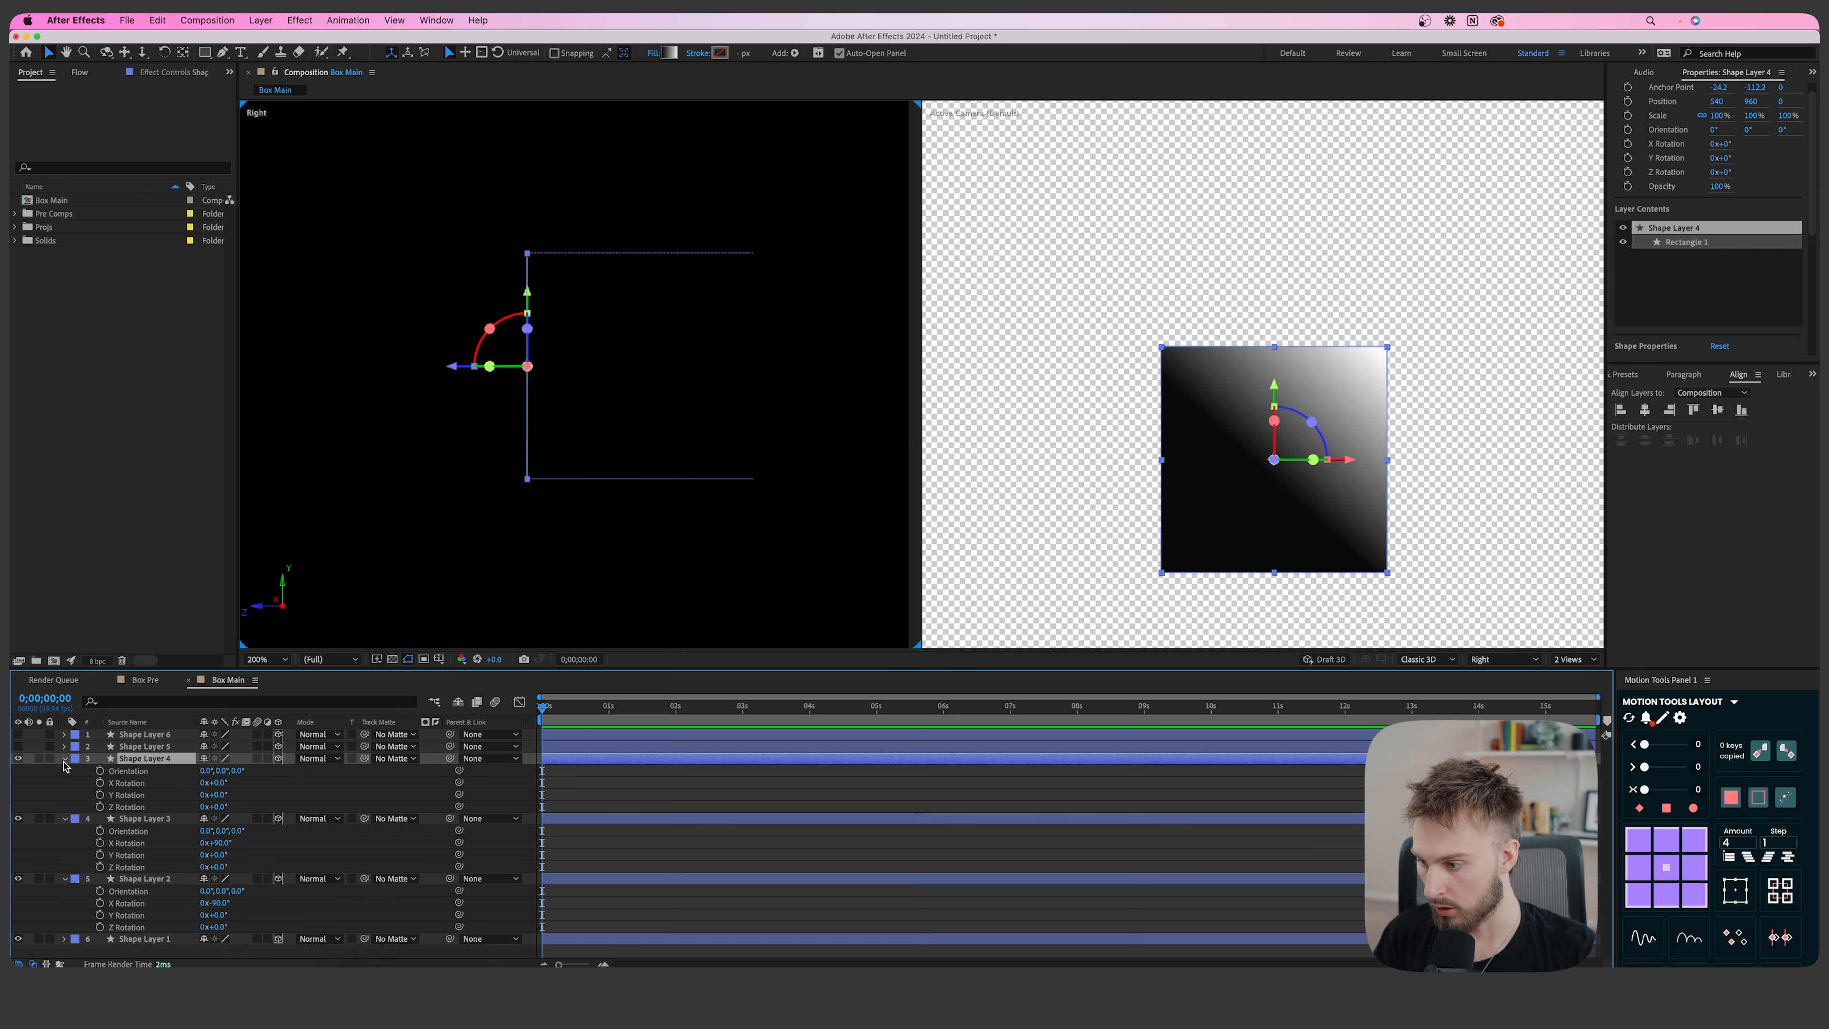
{"action": "left_click", "coordinate": [1643, 873]}
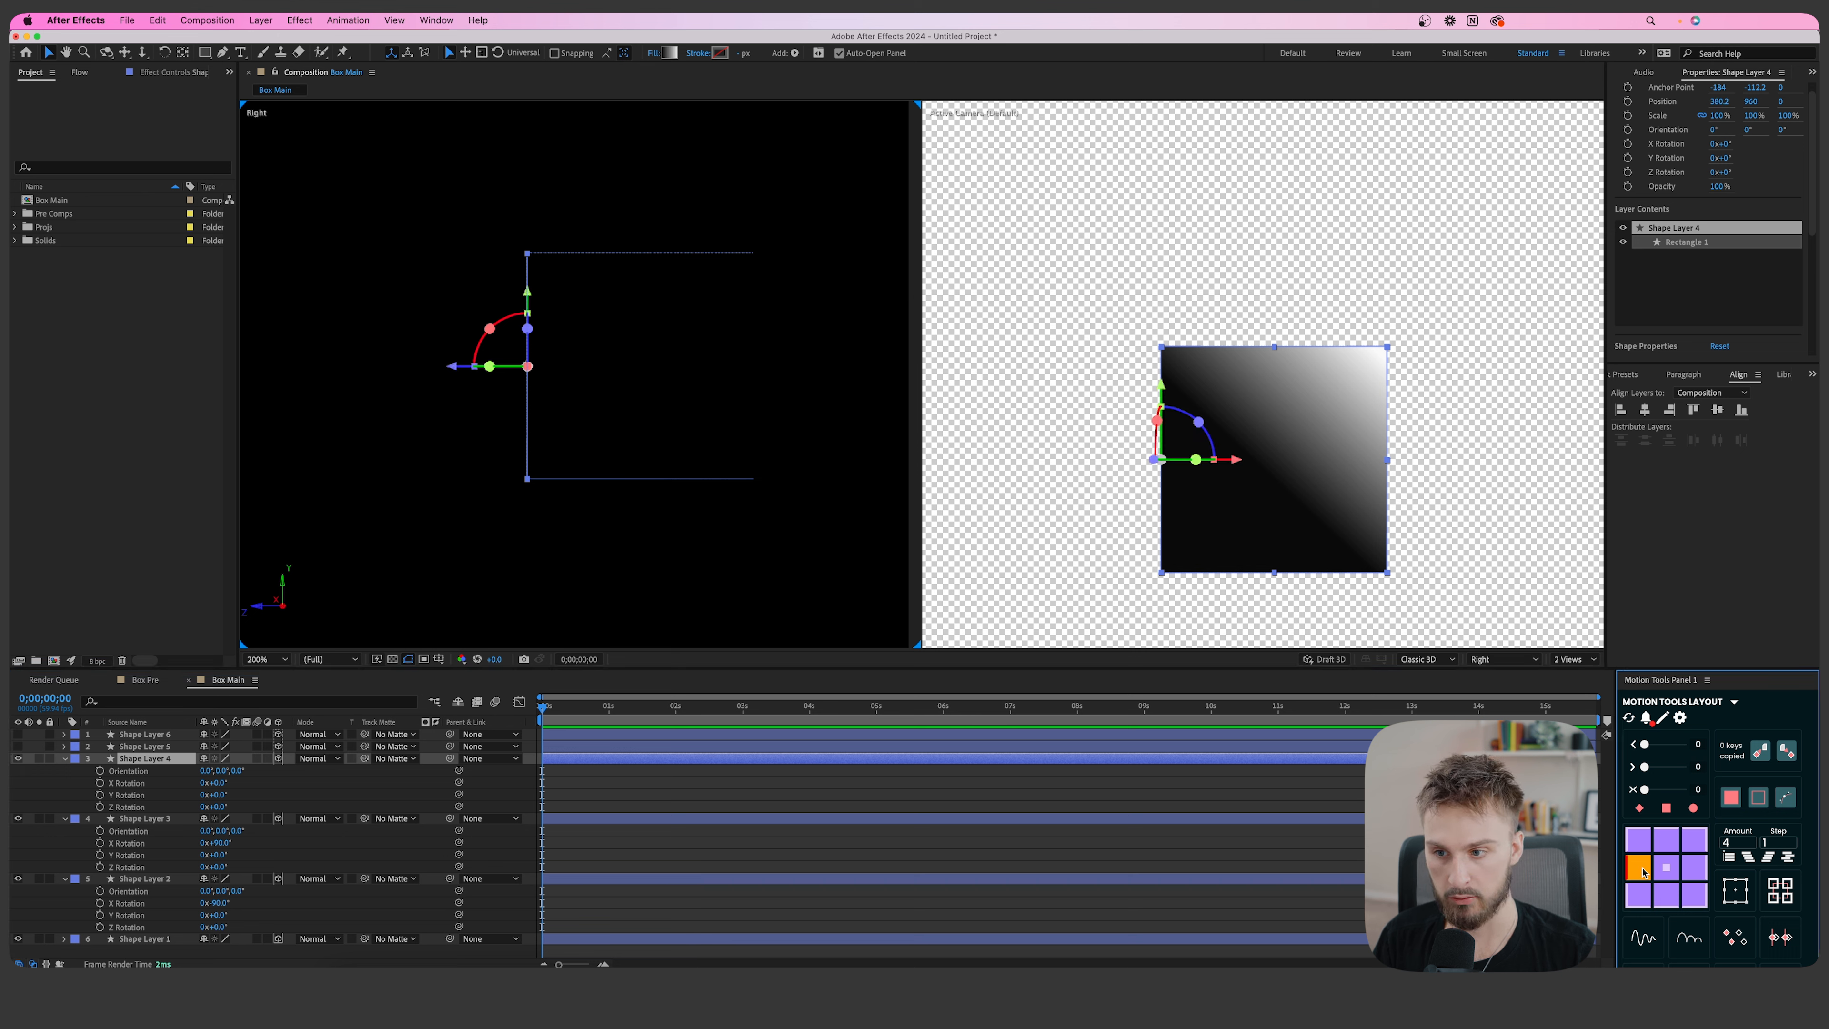
Set Shape Layer 4's Y Rotation to -90° to form the left face of the box.
{"action": "left_click_drag", "start_coordinate": [217, 794], "coordinate": [251, 793]}
{"action": "key", "text": "super+z"}
{"action": "left_click", "coordinate": [223, 795]}
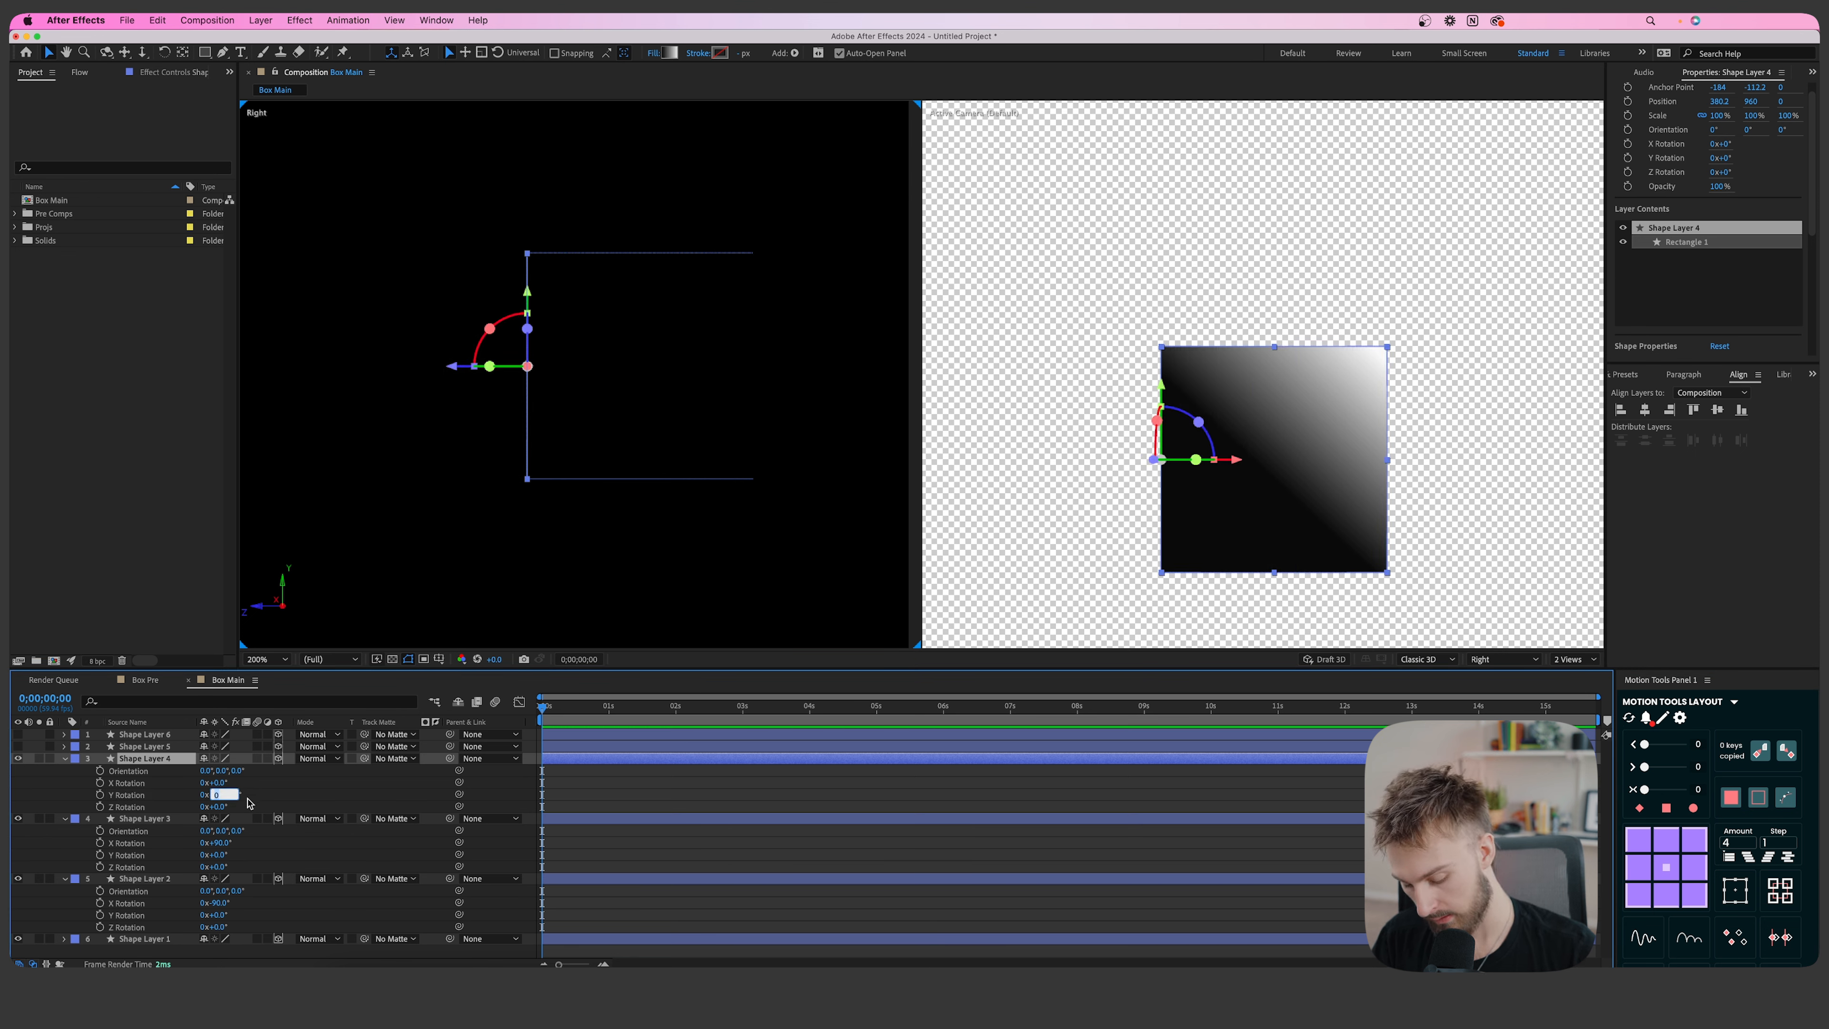
{"action": "type", "text": "-"}
{"action": "type", "text": "90"}
Unhide Shape Layer 5, collapse the other layers, reveal its rotation properties and move its anchor point to the middle of the right edge.
{"action": "left_click", "coordinate": [144, 747]}
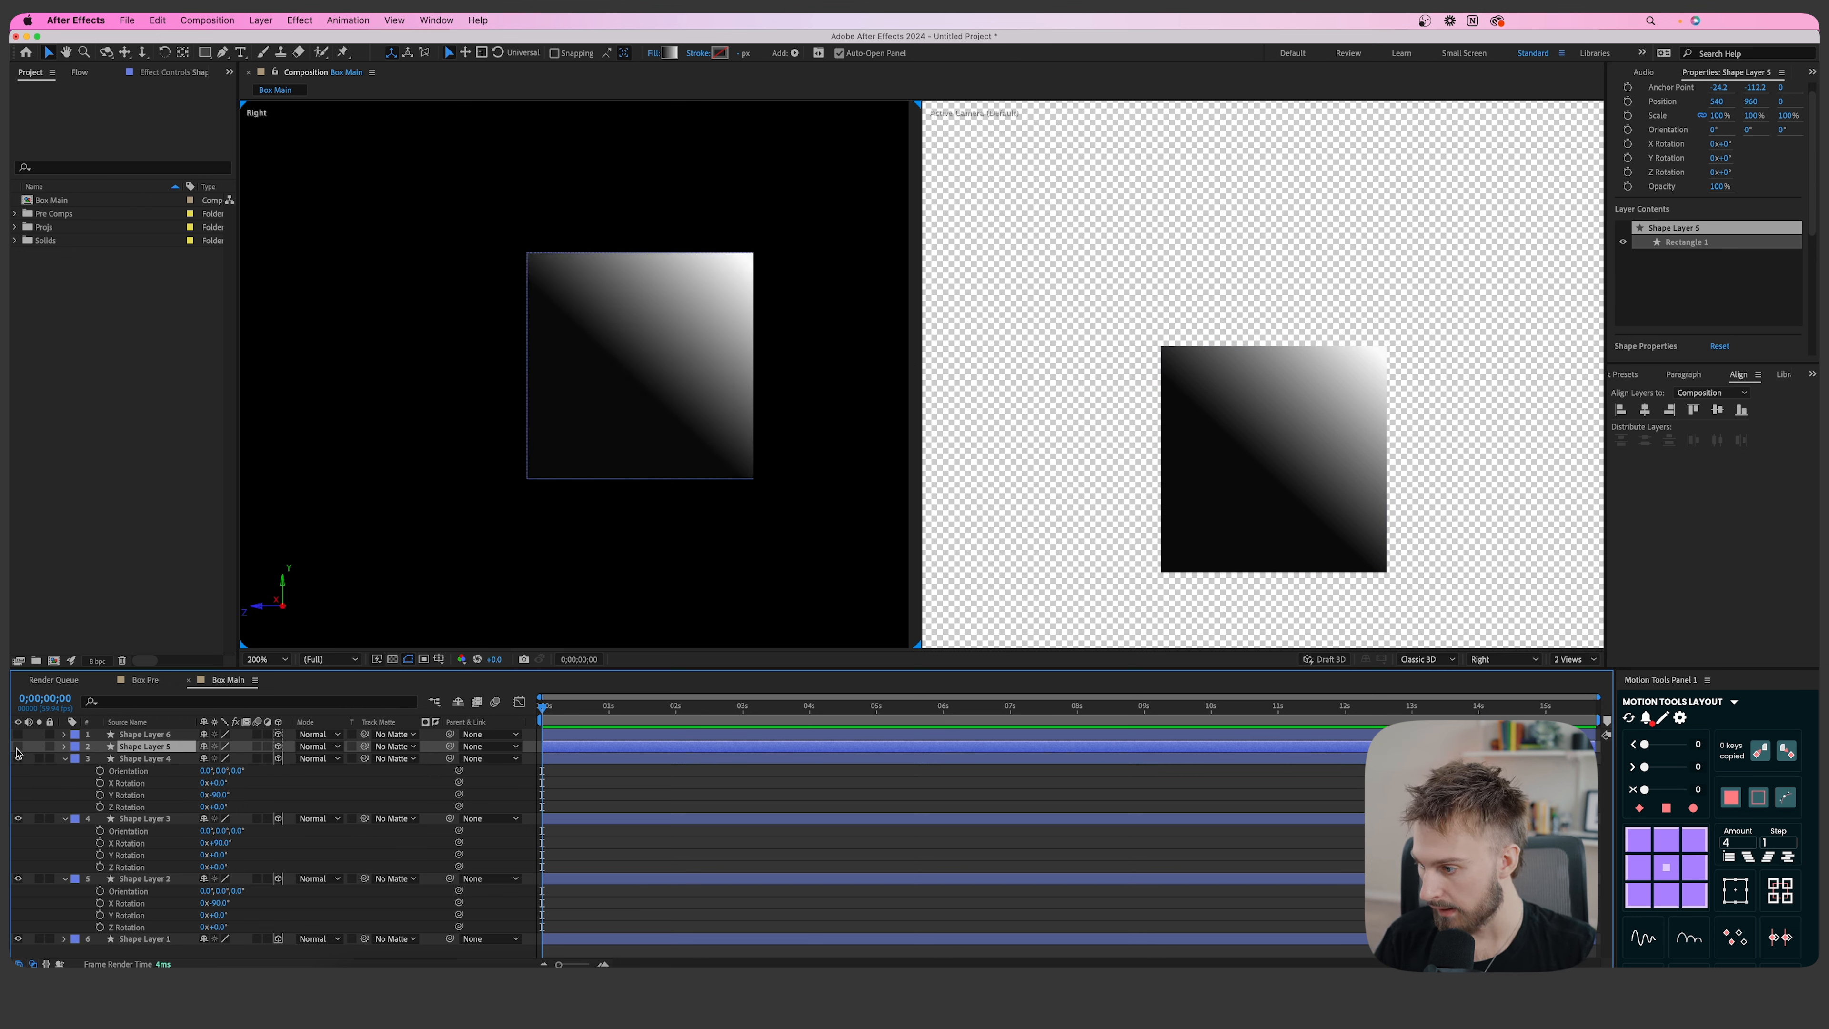
{"action": "left_click", "coordinate": [18, 746]}
{"action": "left_click", "coordinate": [64, 758]}
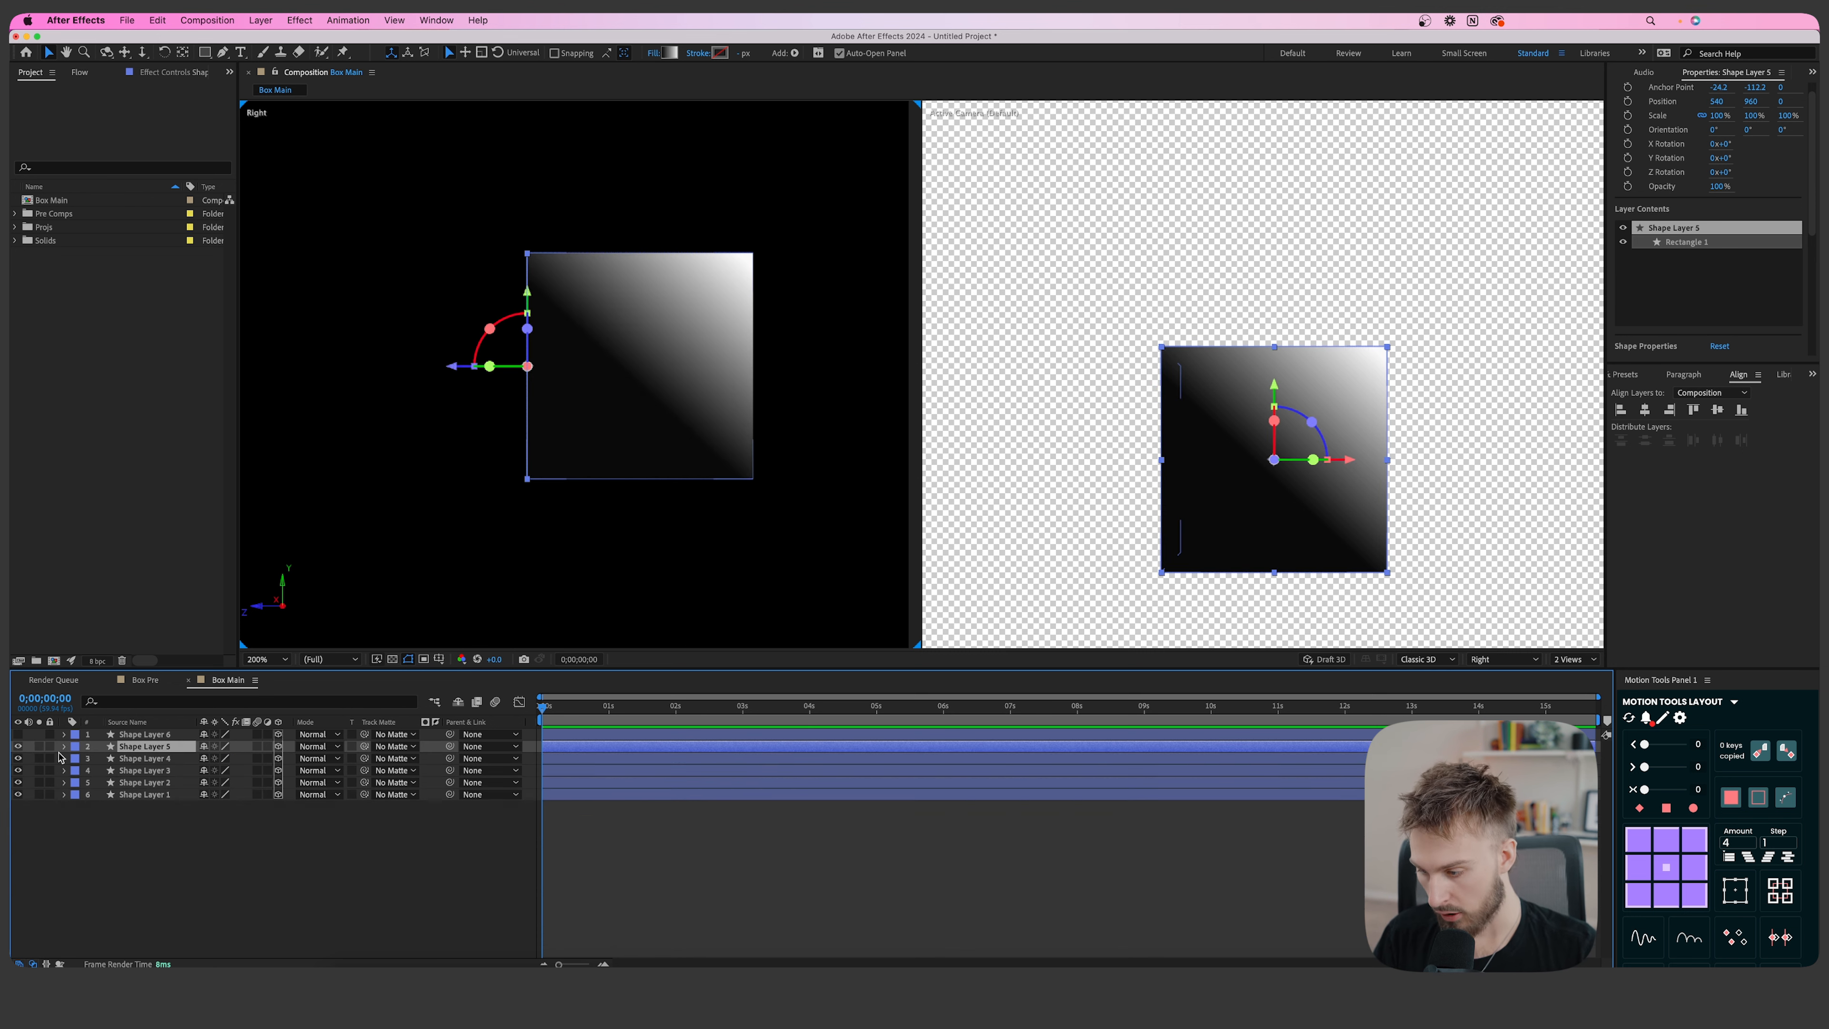
{"action": "key", "text": "r"}
{"action": "left_click", "coordinate": [1644, 872]}
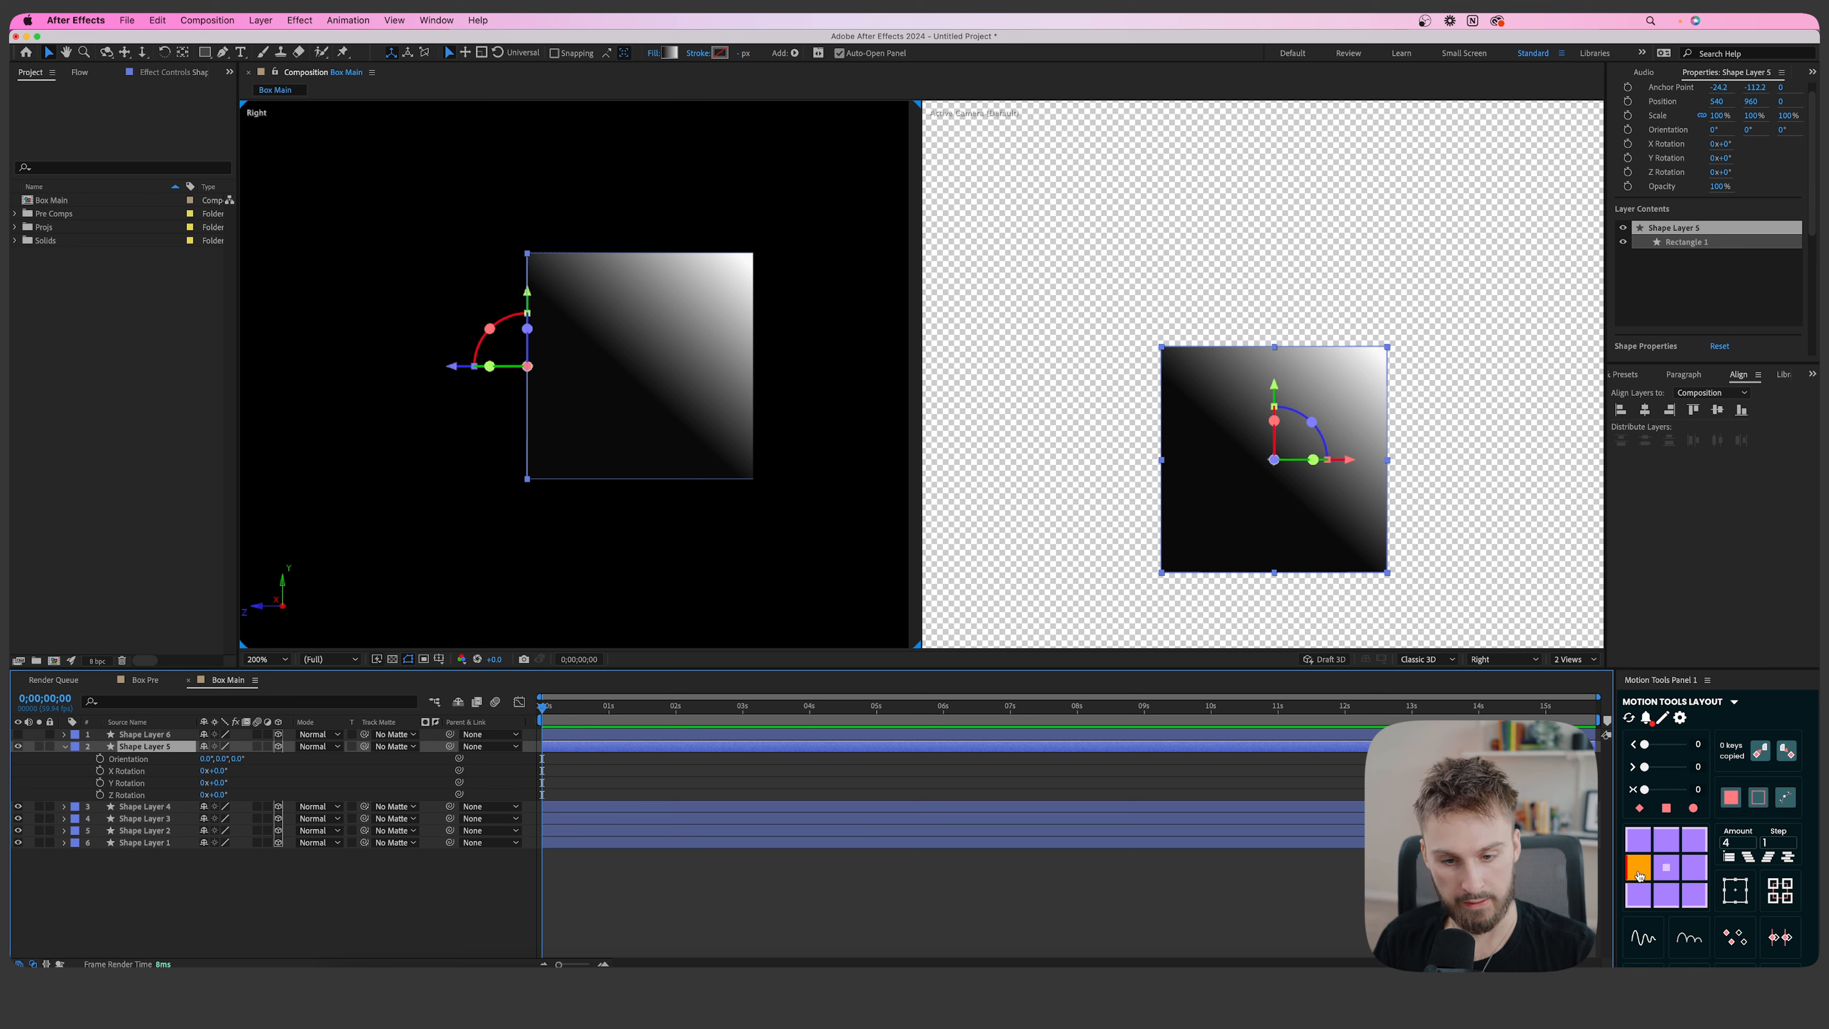
{"action": "left_click", "coordinate": [1693, 873]}
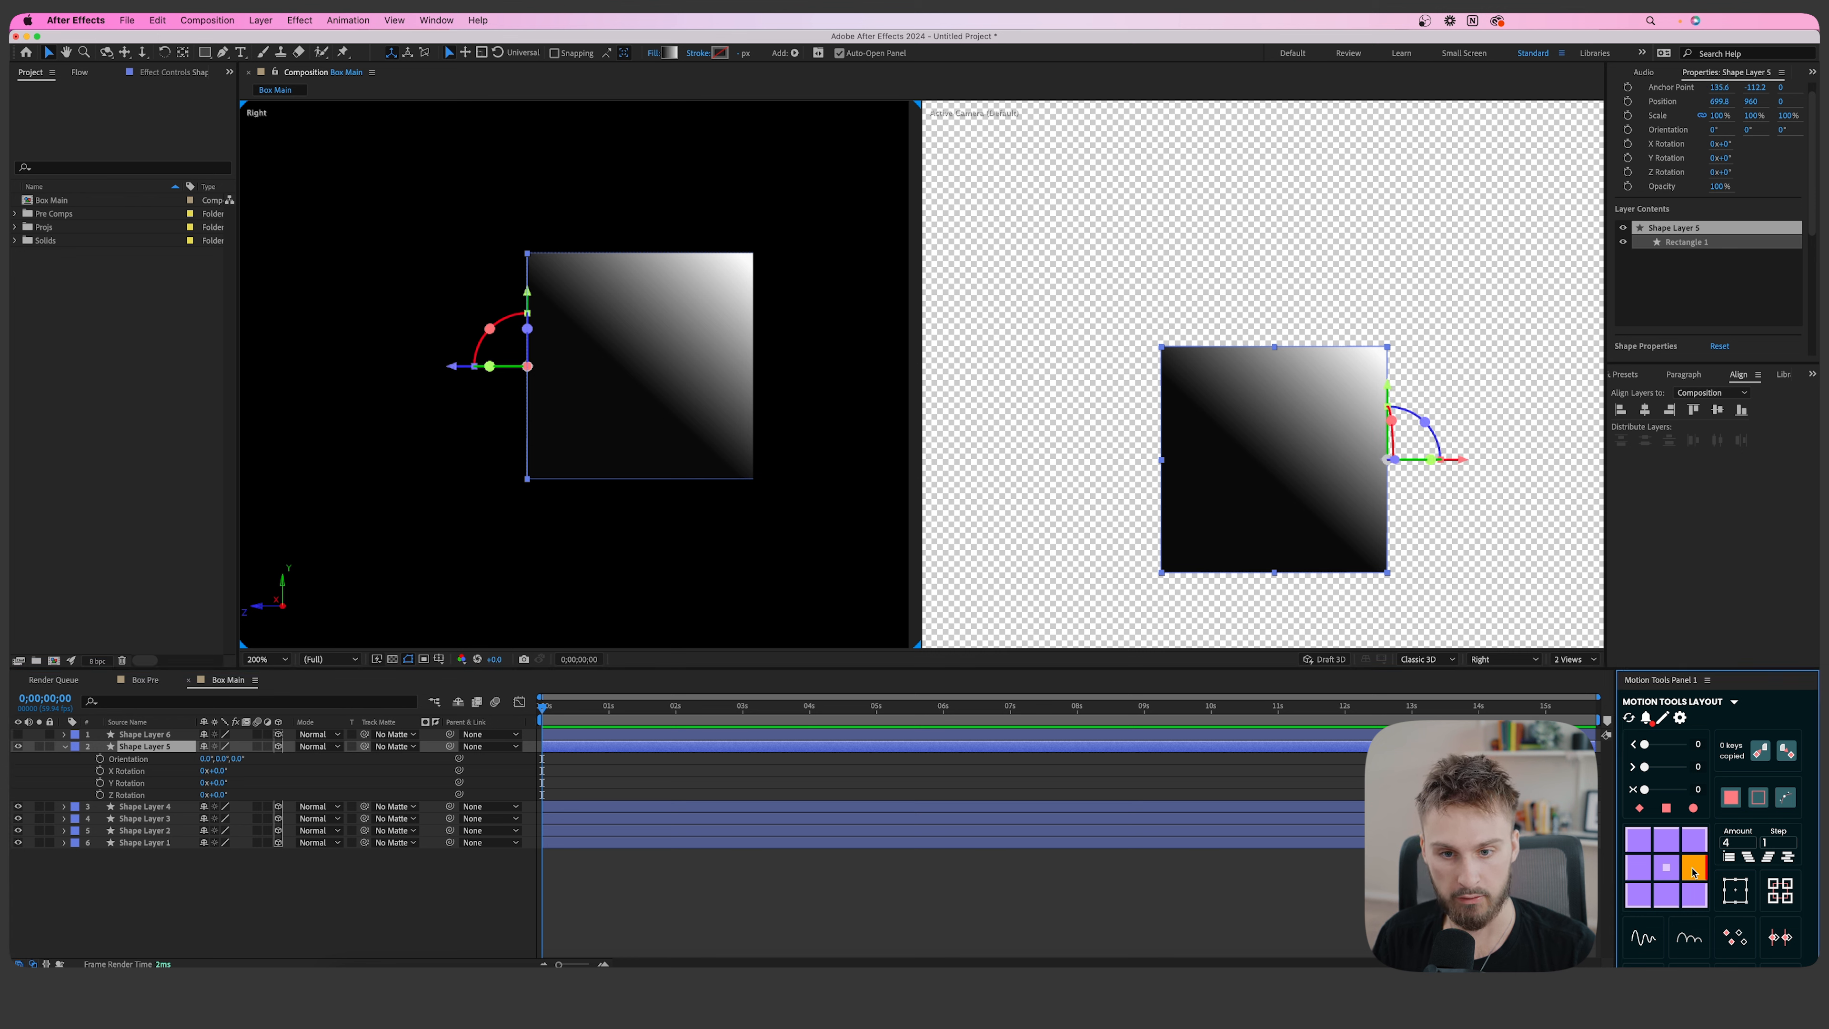
Set Shape Layer 5's Y Rotation to 90° to form the right face, and collapse its properties.
{"action": "left_click", "coordinate": [220, 785]}
{"action": "type", "text": "90"}
{"action": "key", "text": "Return"}
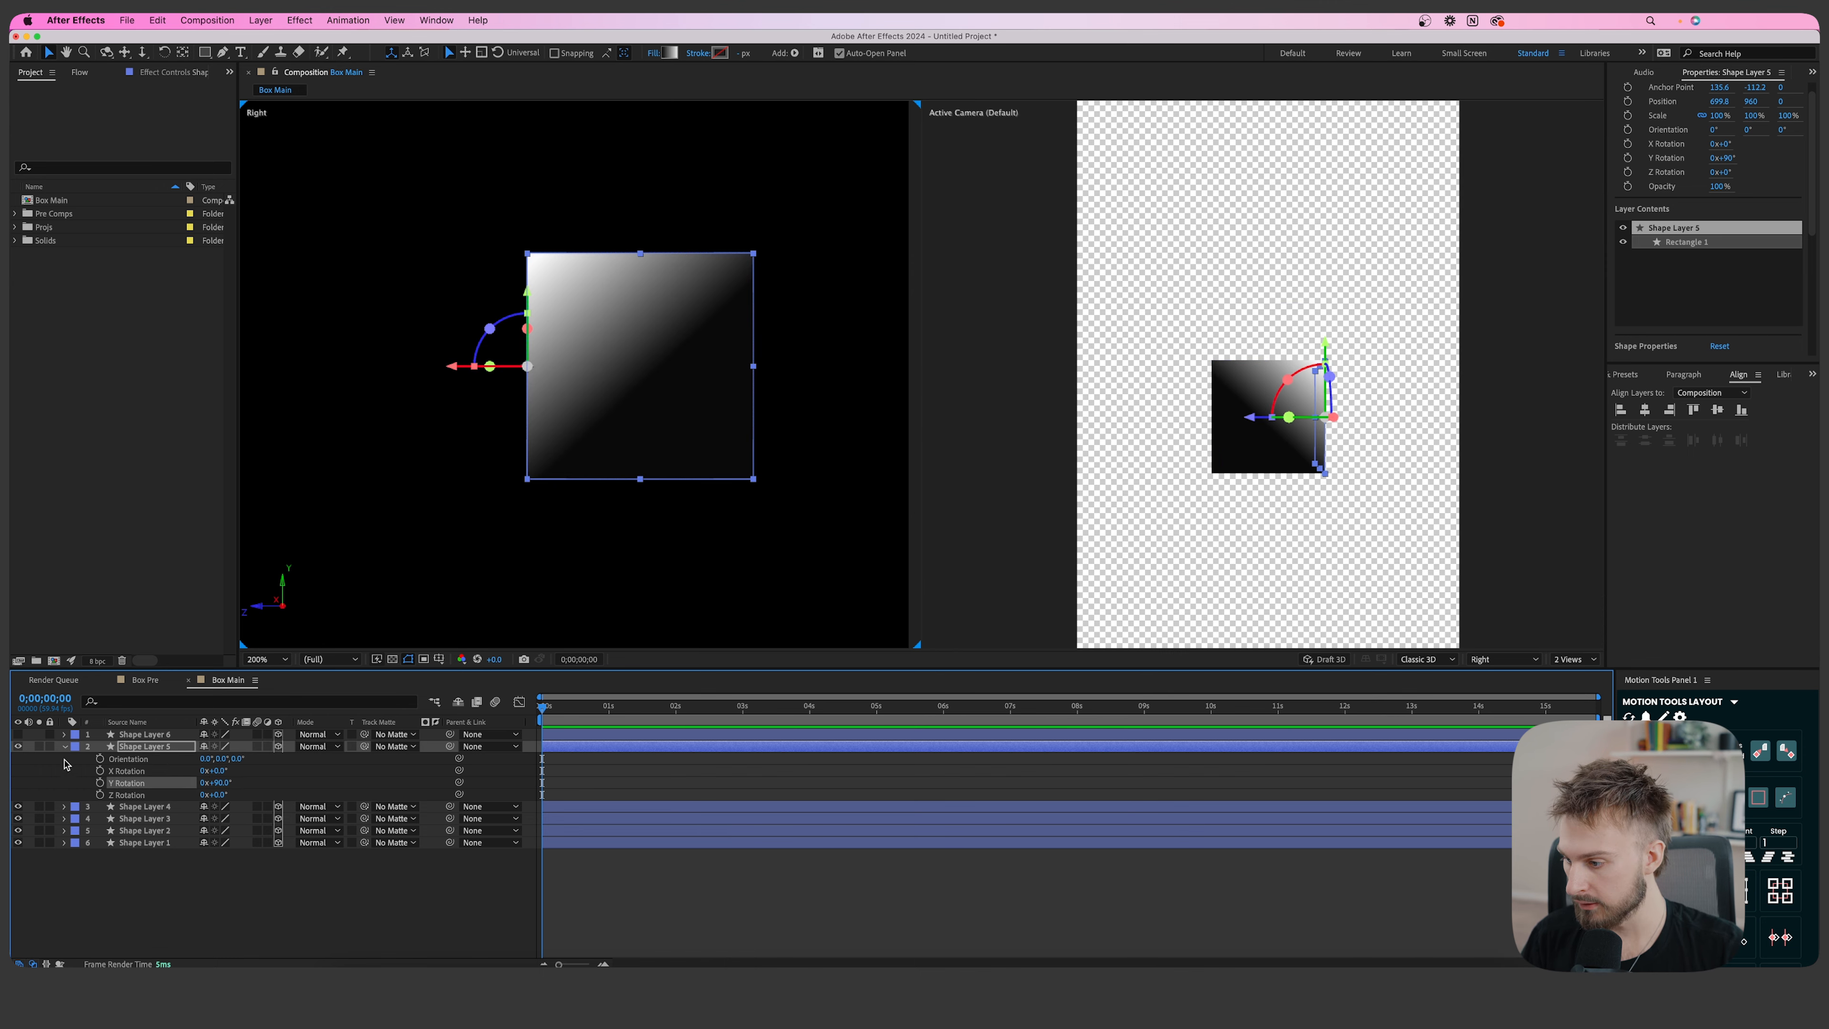
{"action": "left_click", "coordinate": [64, 748]}
Add a new camera to the Box Main composition.
{"action": "right_click", "coordinate": [200, 857]}
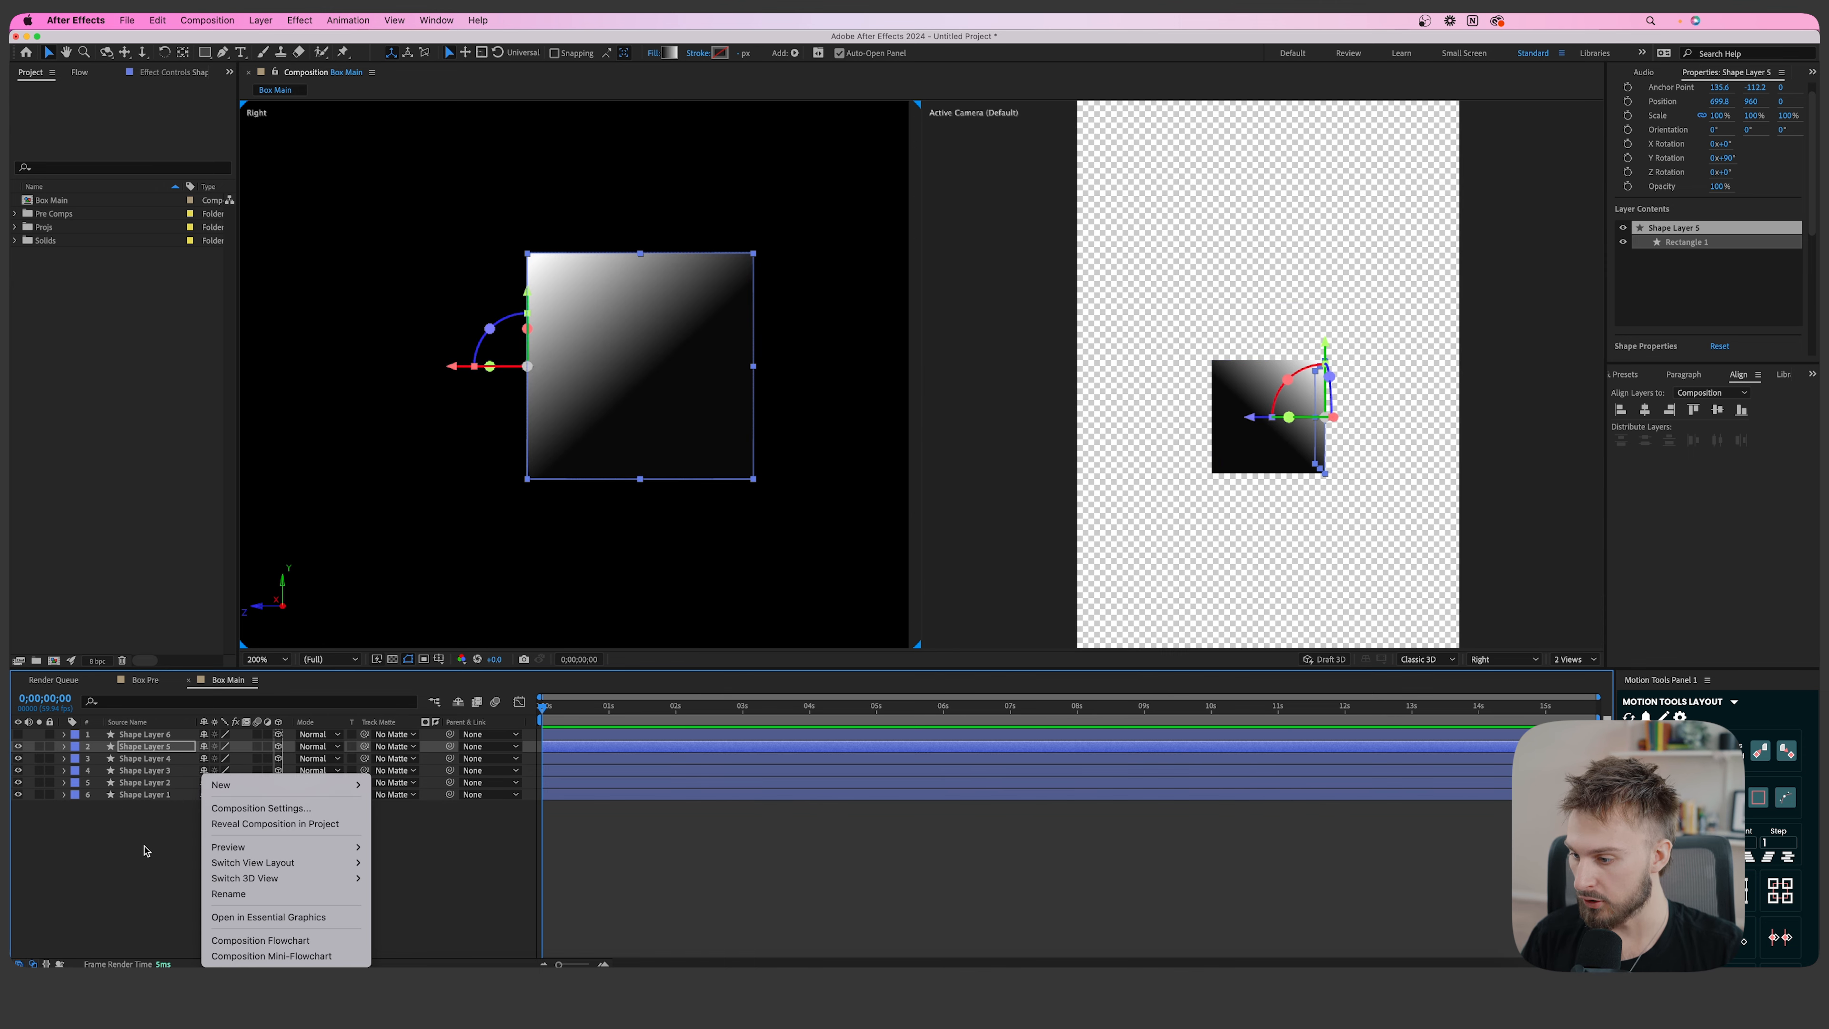
{"action": "right_click", "coordinate": [180, 845]}
{"action": "mouse_move", "coordinate": [216, 785]}
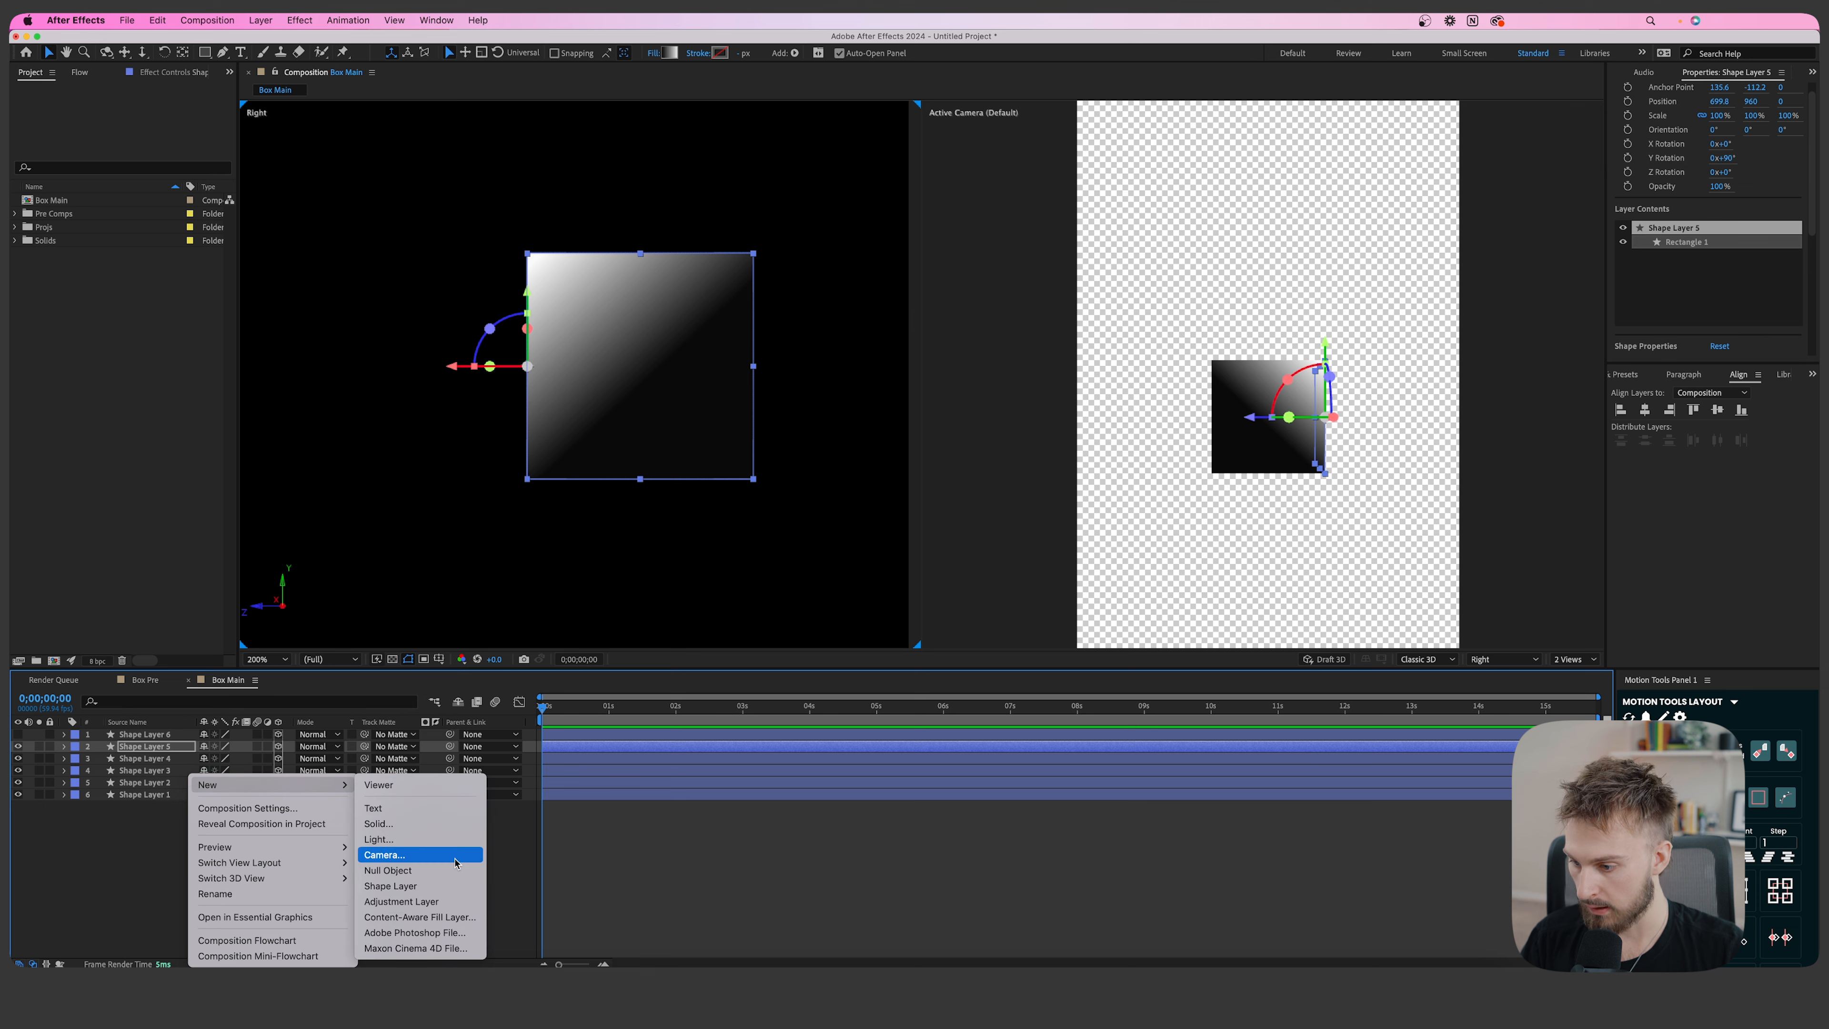
{"action": "left_click", "coordinate": [404, 855]}
{"action": "left_click", "coordinate": [1129, 658]}
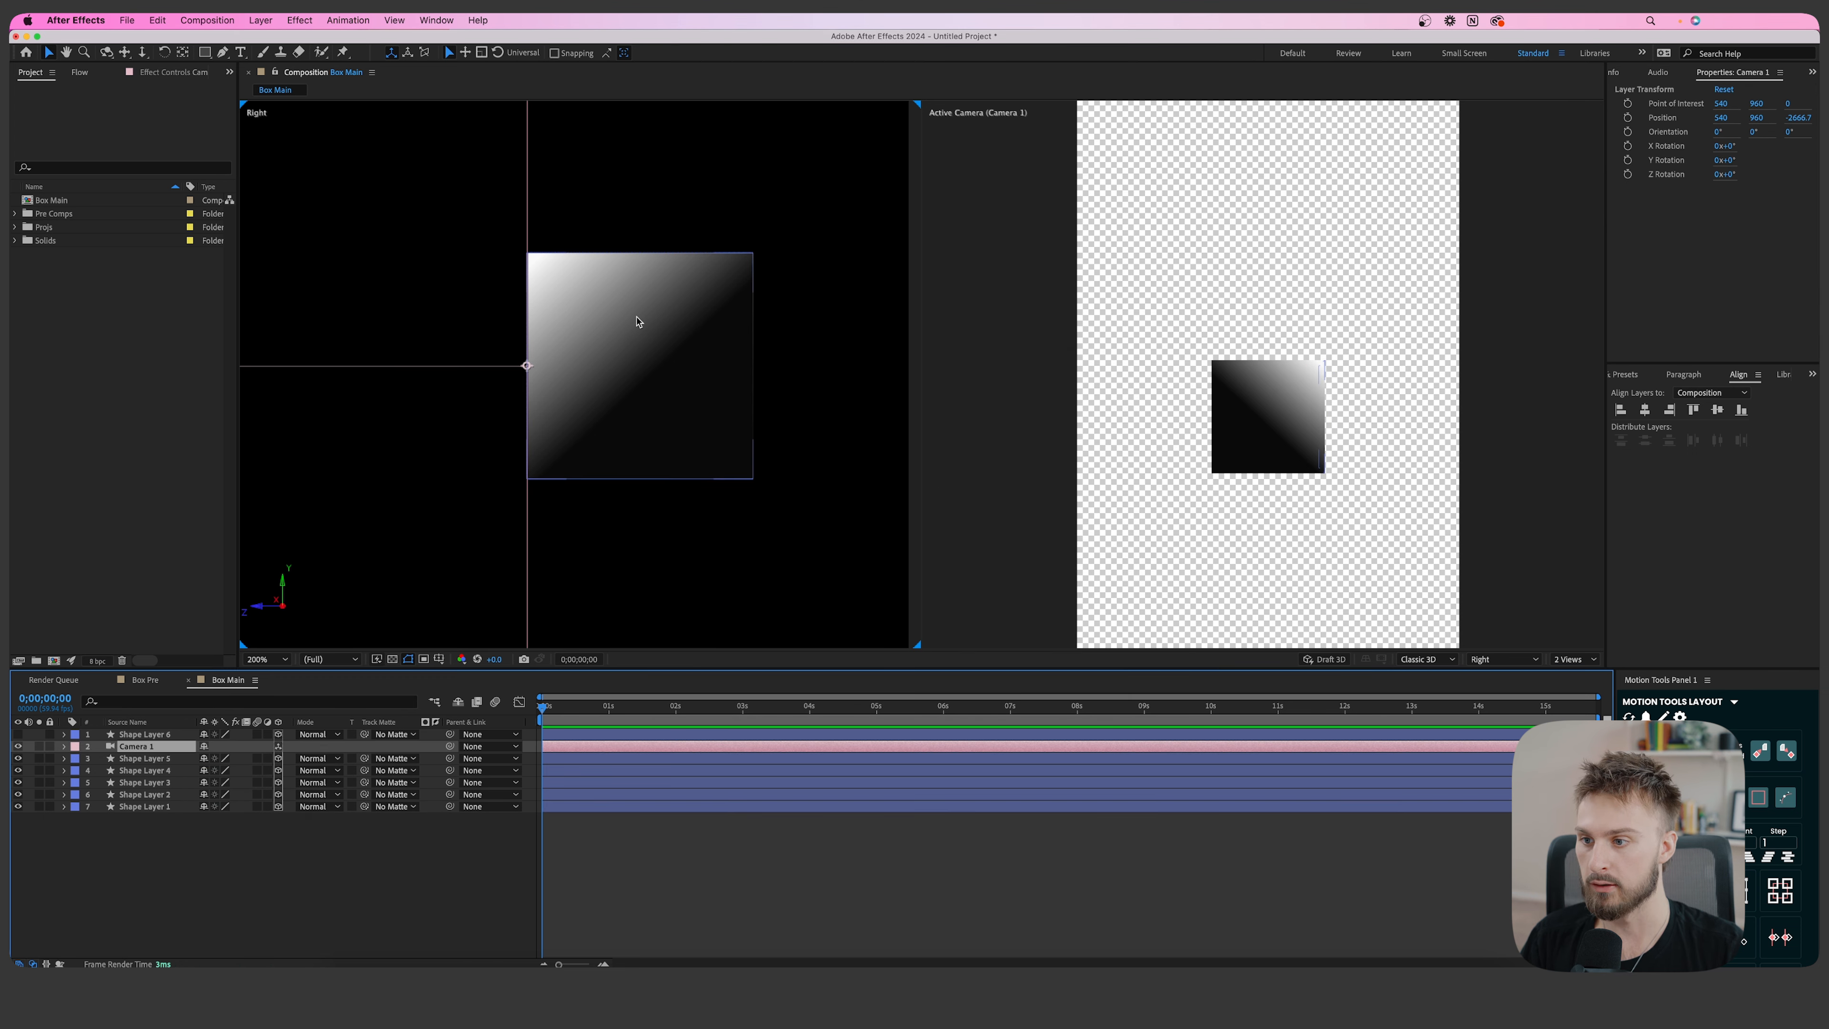
Move the camera layer to the top of the stack and orbit the camera to view the box from an angle.
{"action": "key", "text": "comma"}
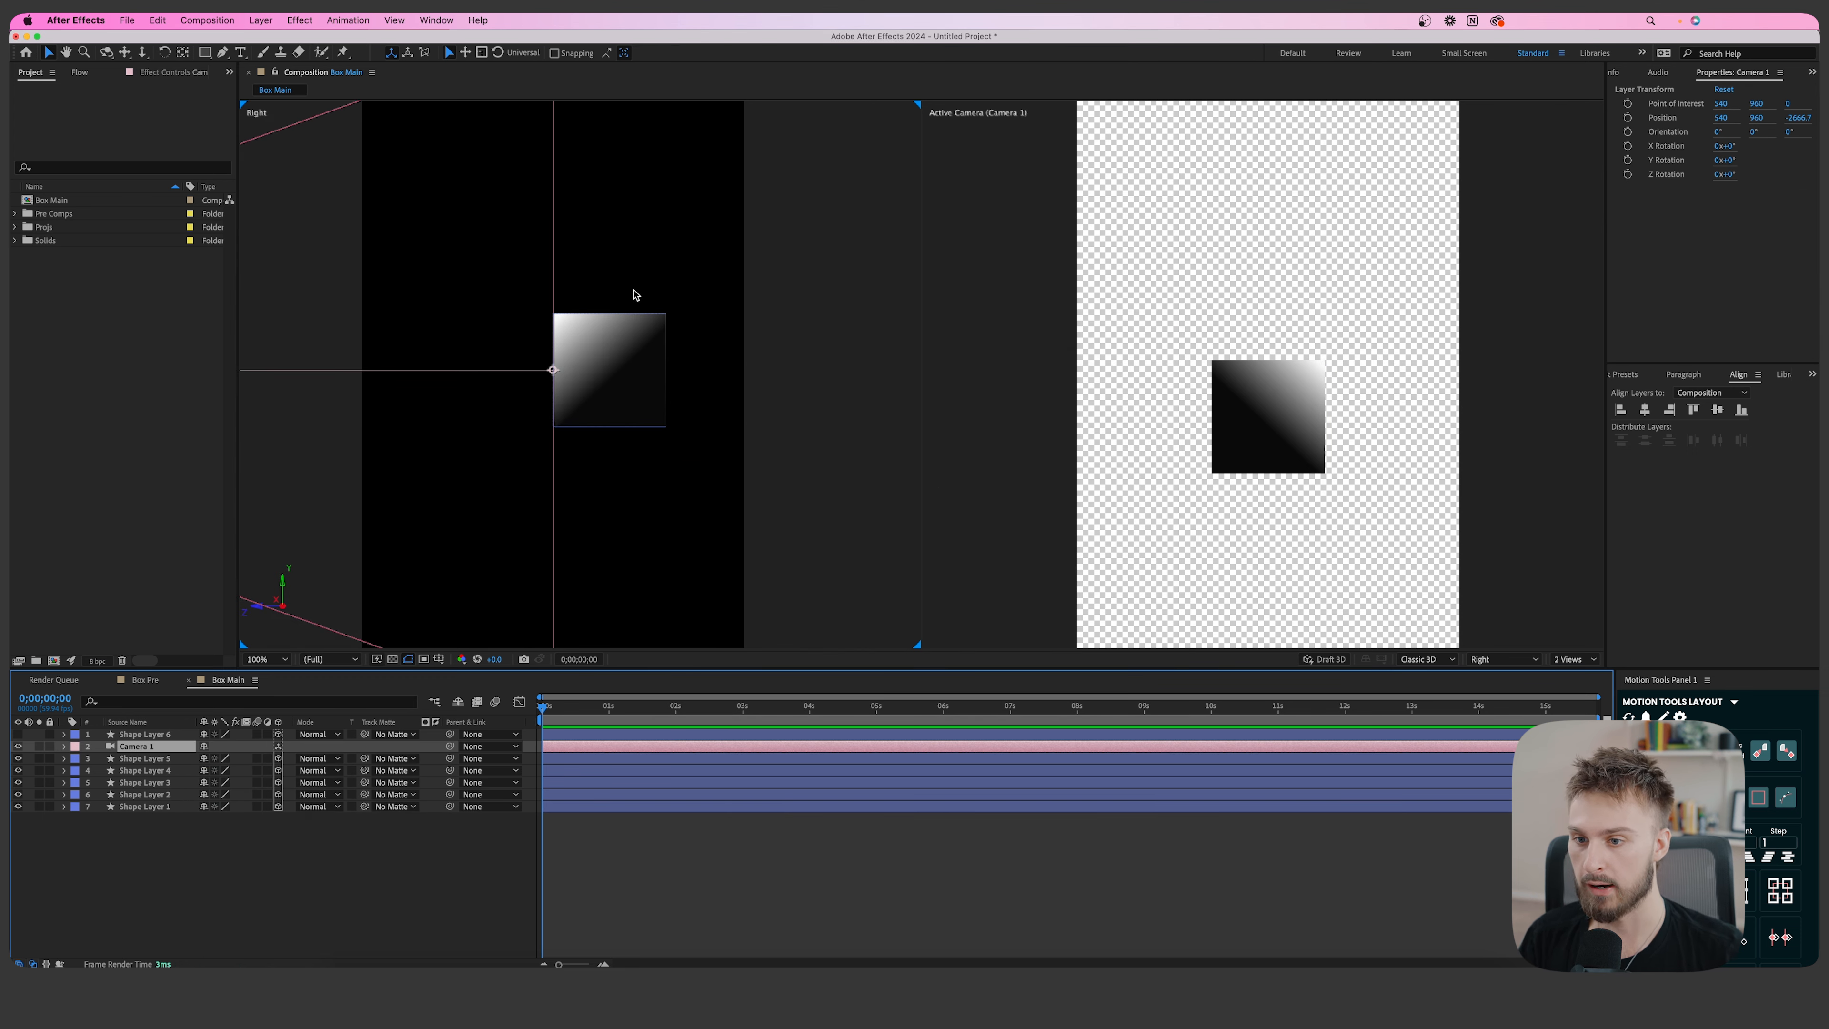
{"action": "left_click", "coordinate": [106, 52]}
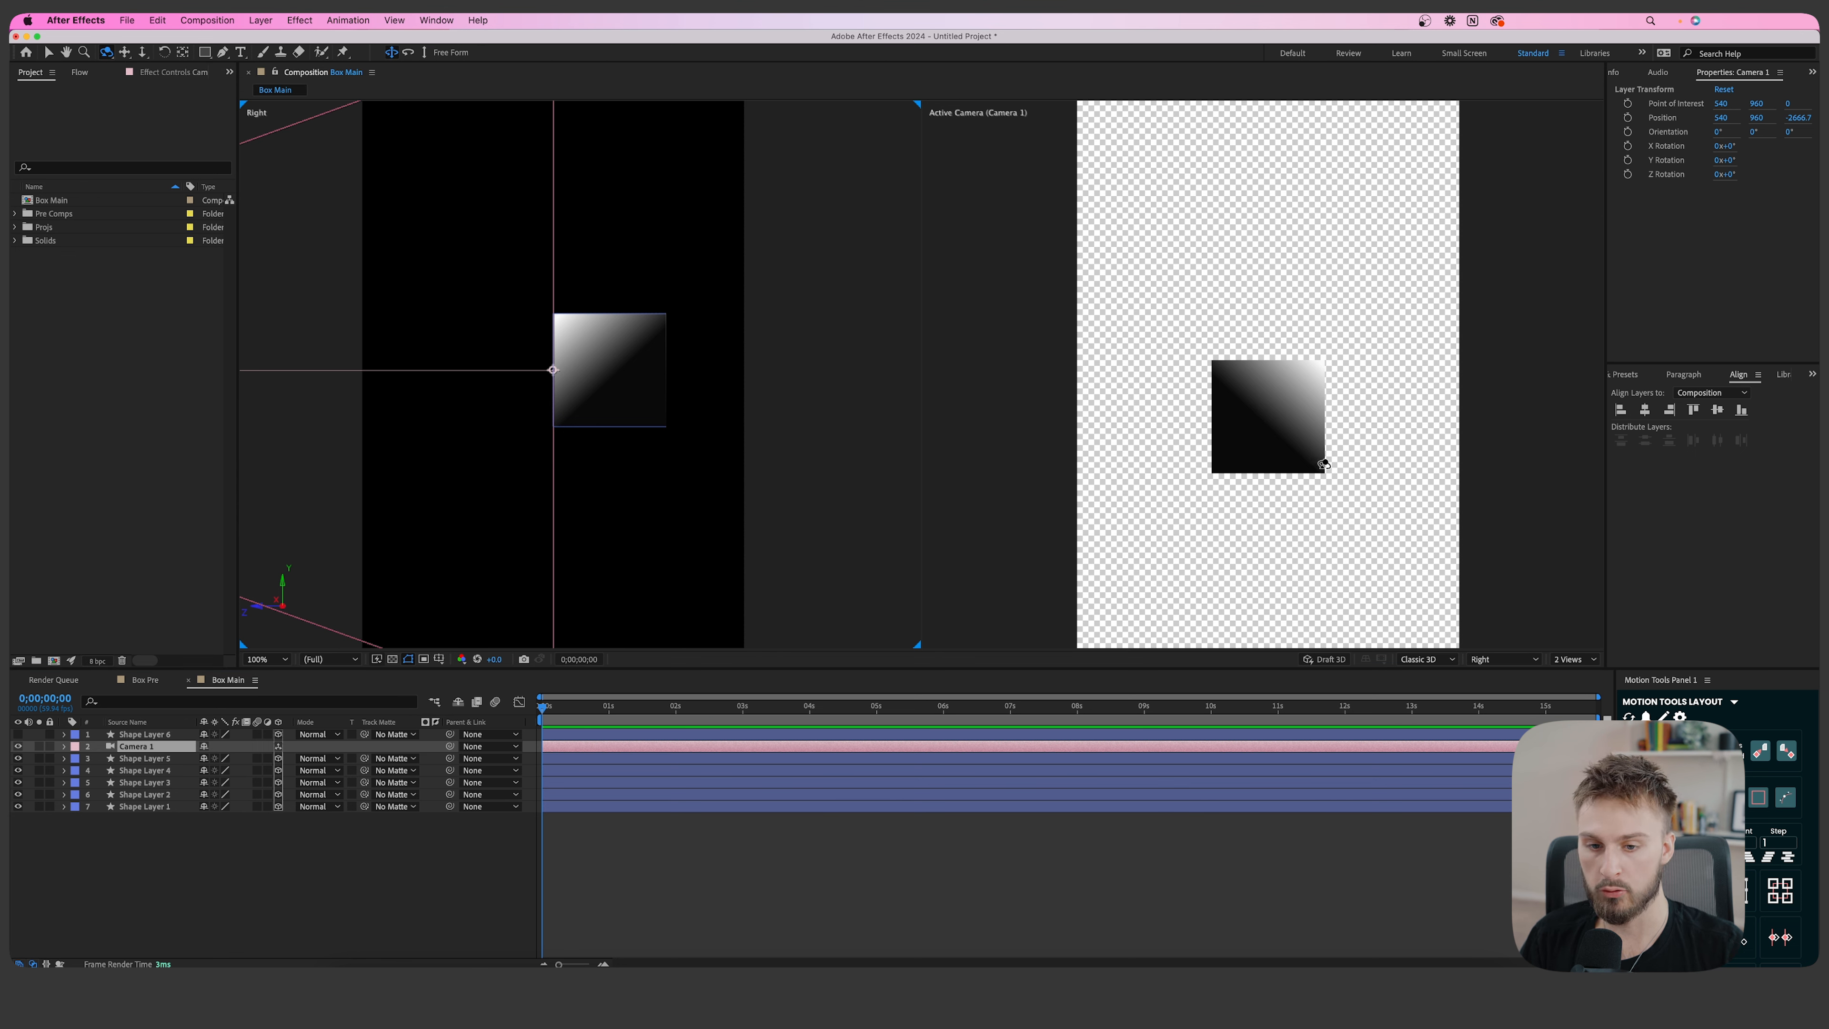
{"action": "left_click_drag", "start_coordinate": [144, 747], "coordinate": [155, 734]}
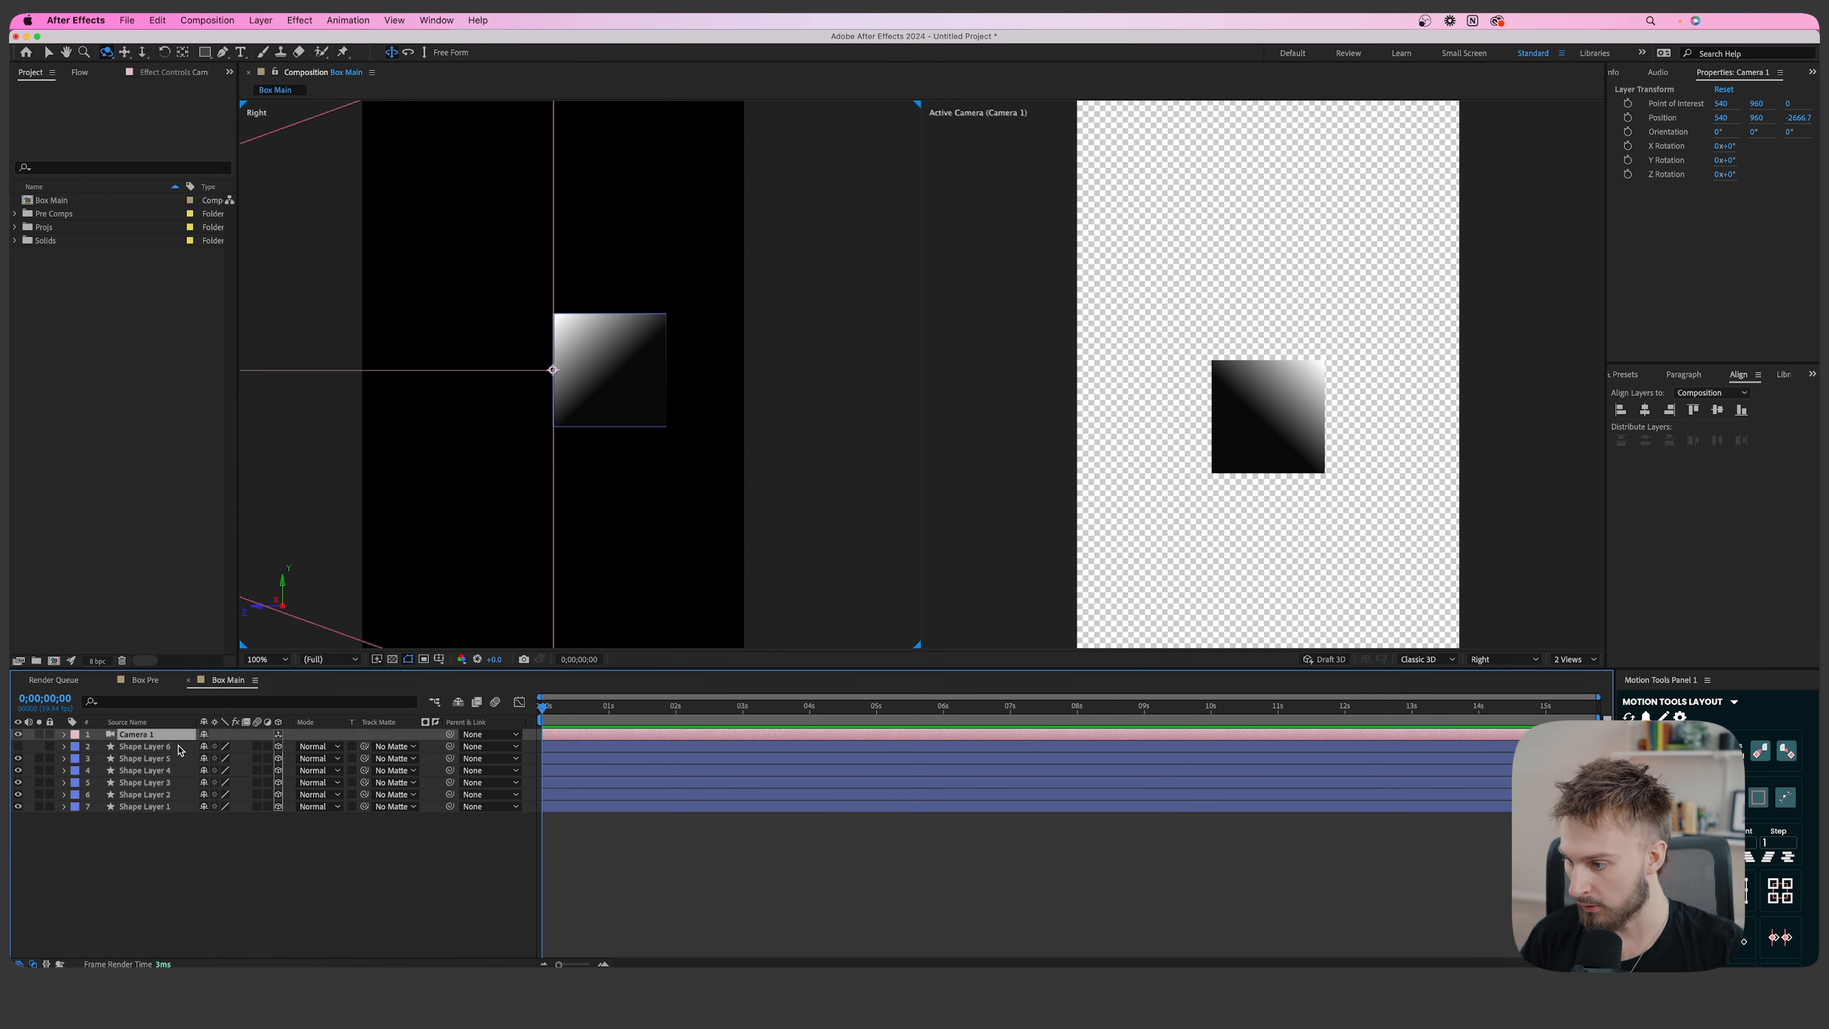
{"action": "left_click_drag", "start_coordinate": [1280, 492], "coordinate": [1388, 426]}
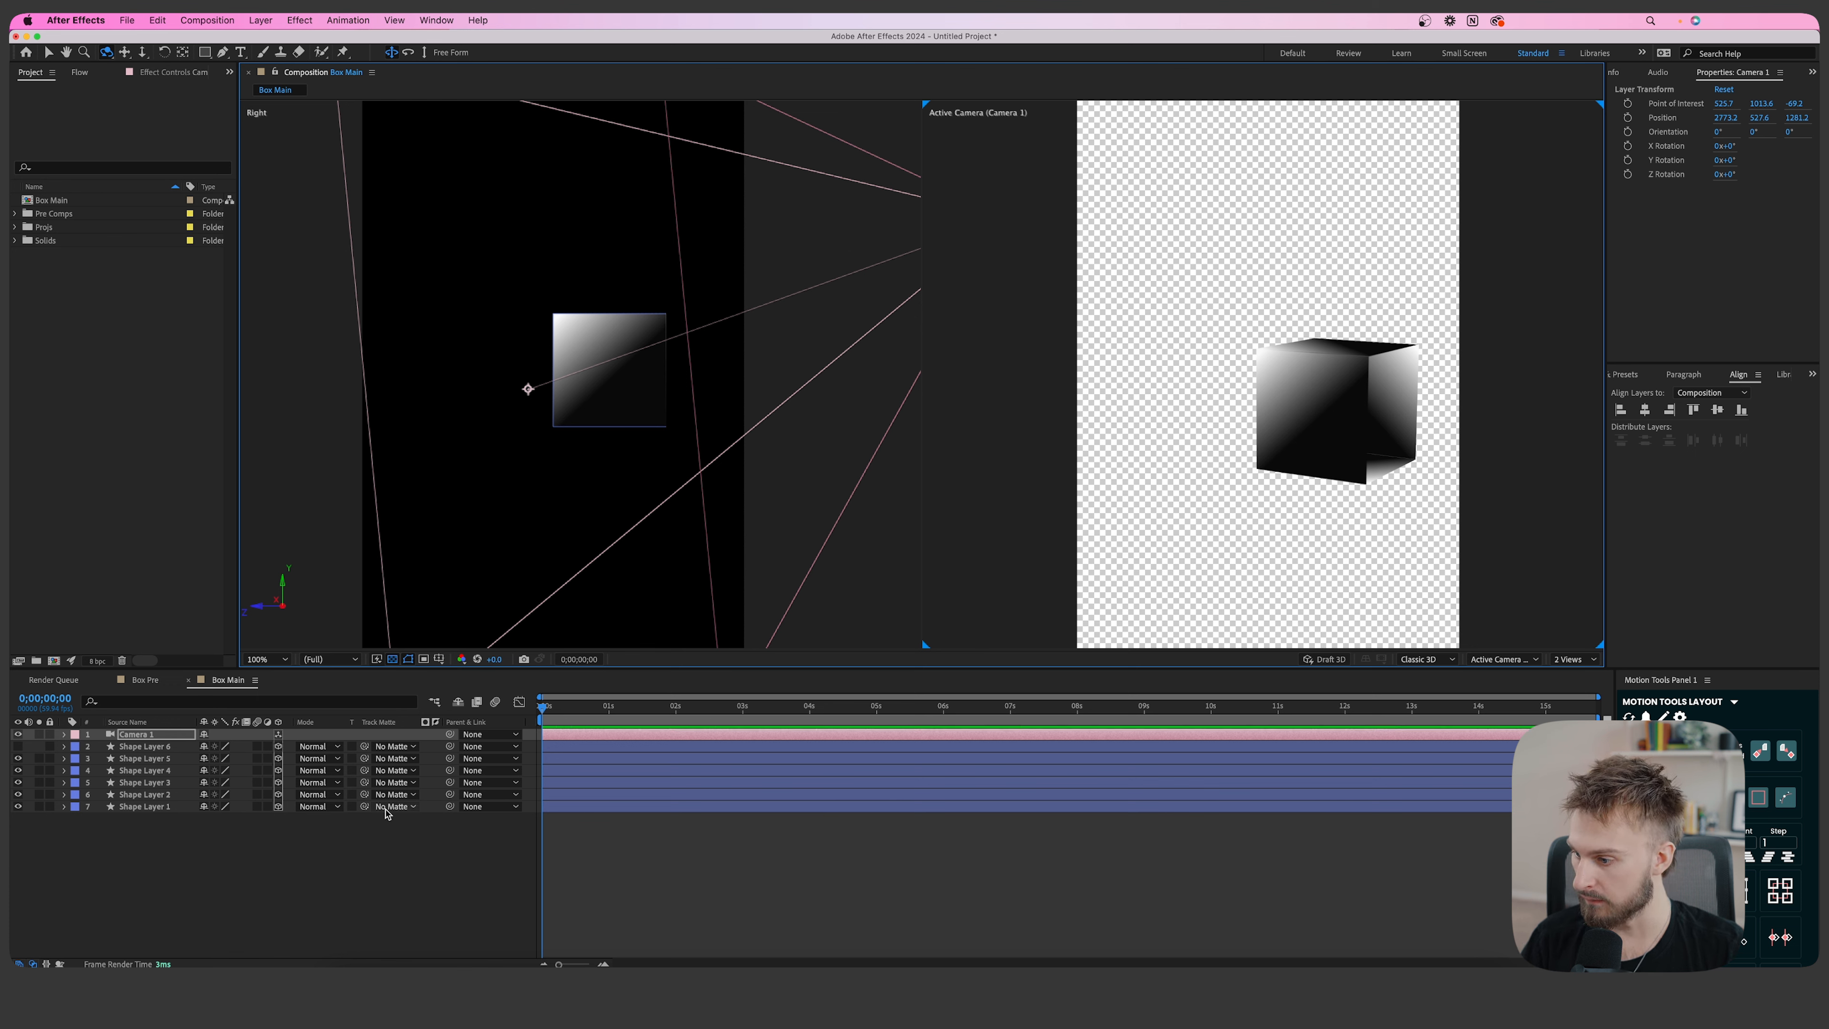
Unhide Shape Layer 6 and move it back along the Z axis to about 319 to close the open side of the box.
{"action": "left_click", "coordinate": [145, 749]}
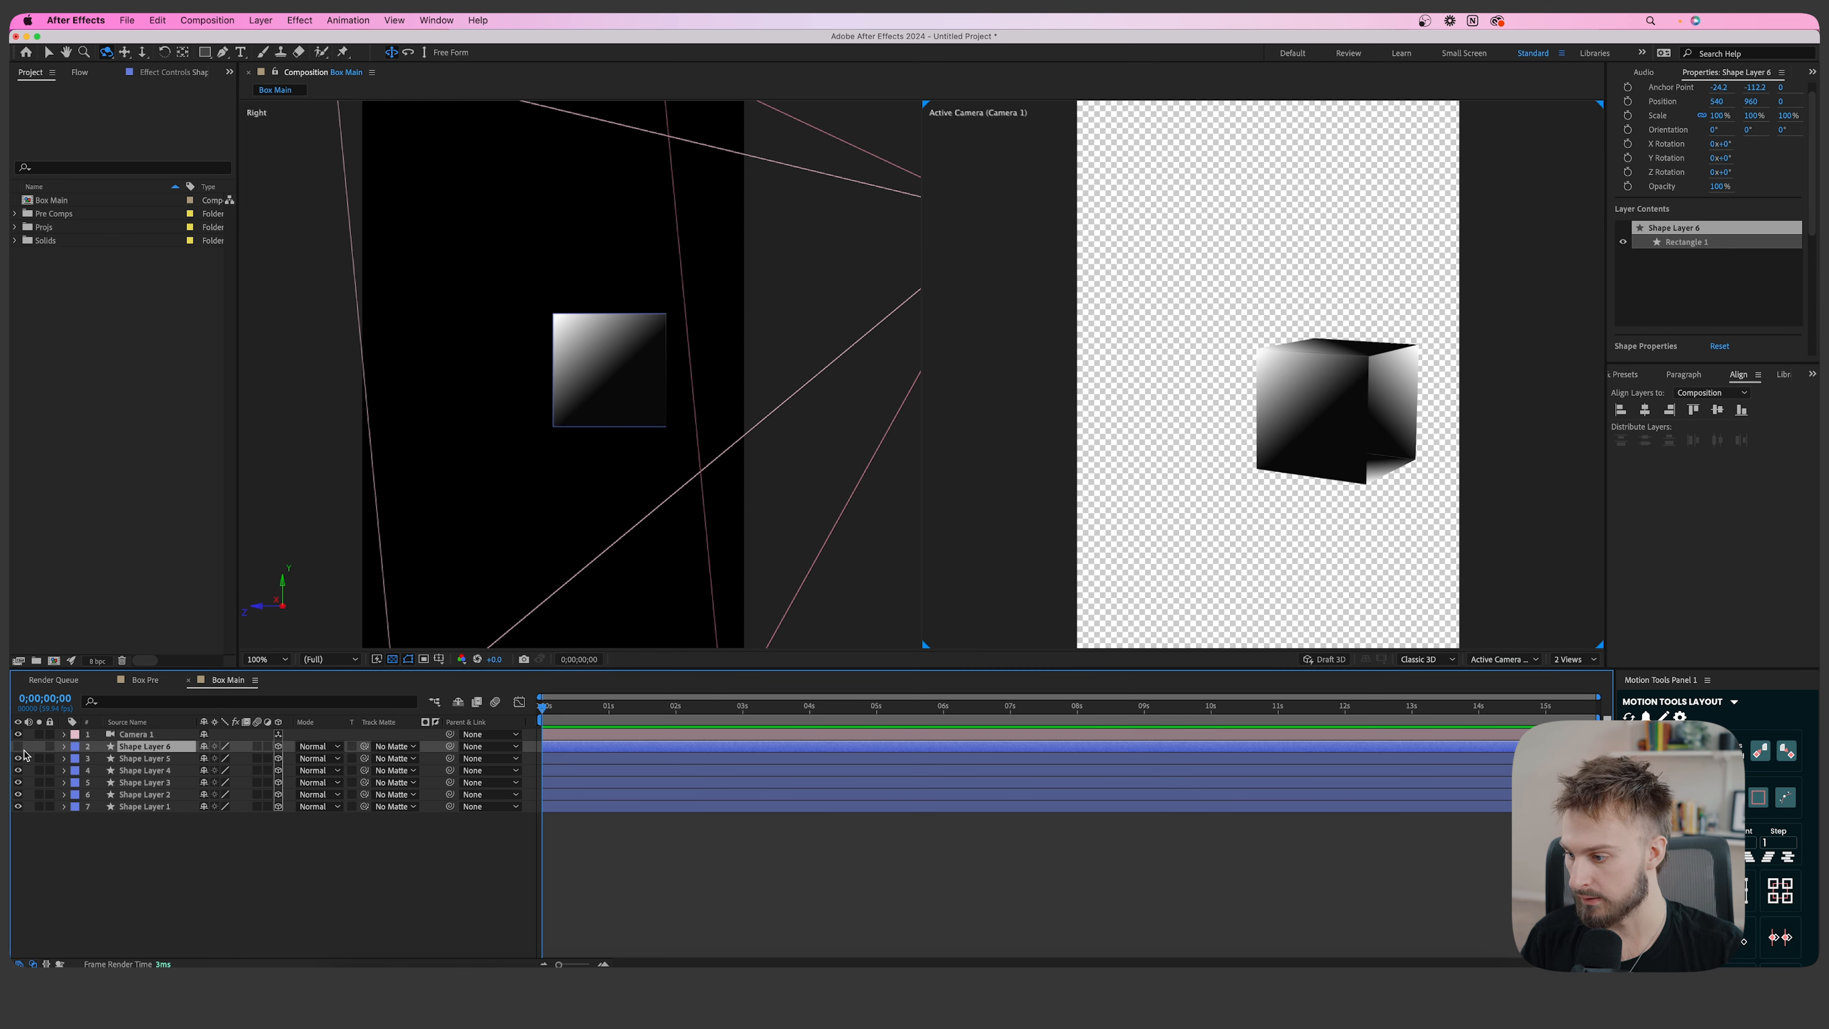
{"action": "left_click", "coordinate": [18, 747]}
{"action": "key", "text": "v"}
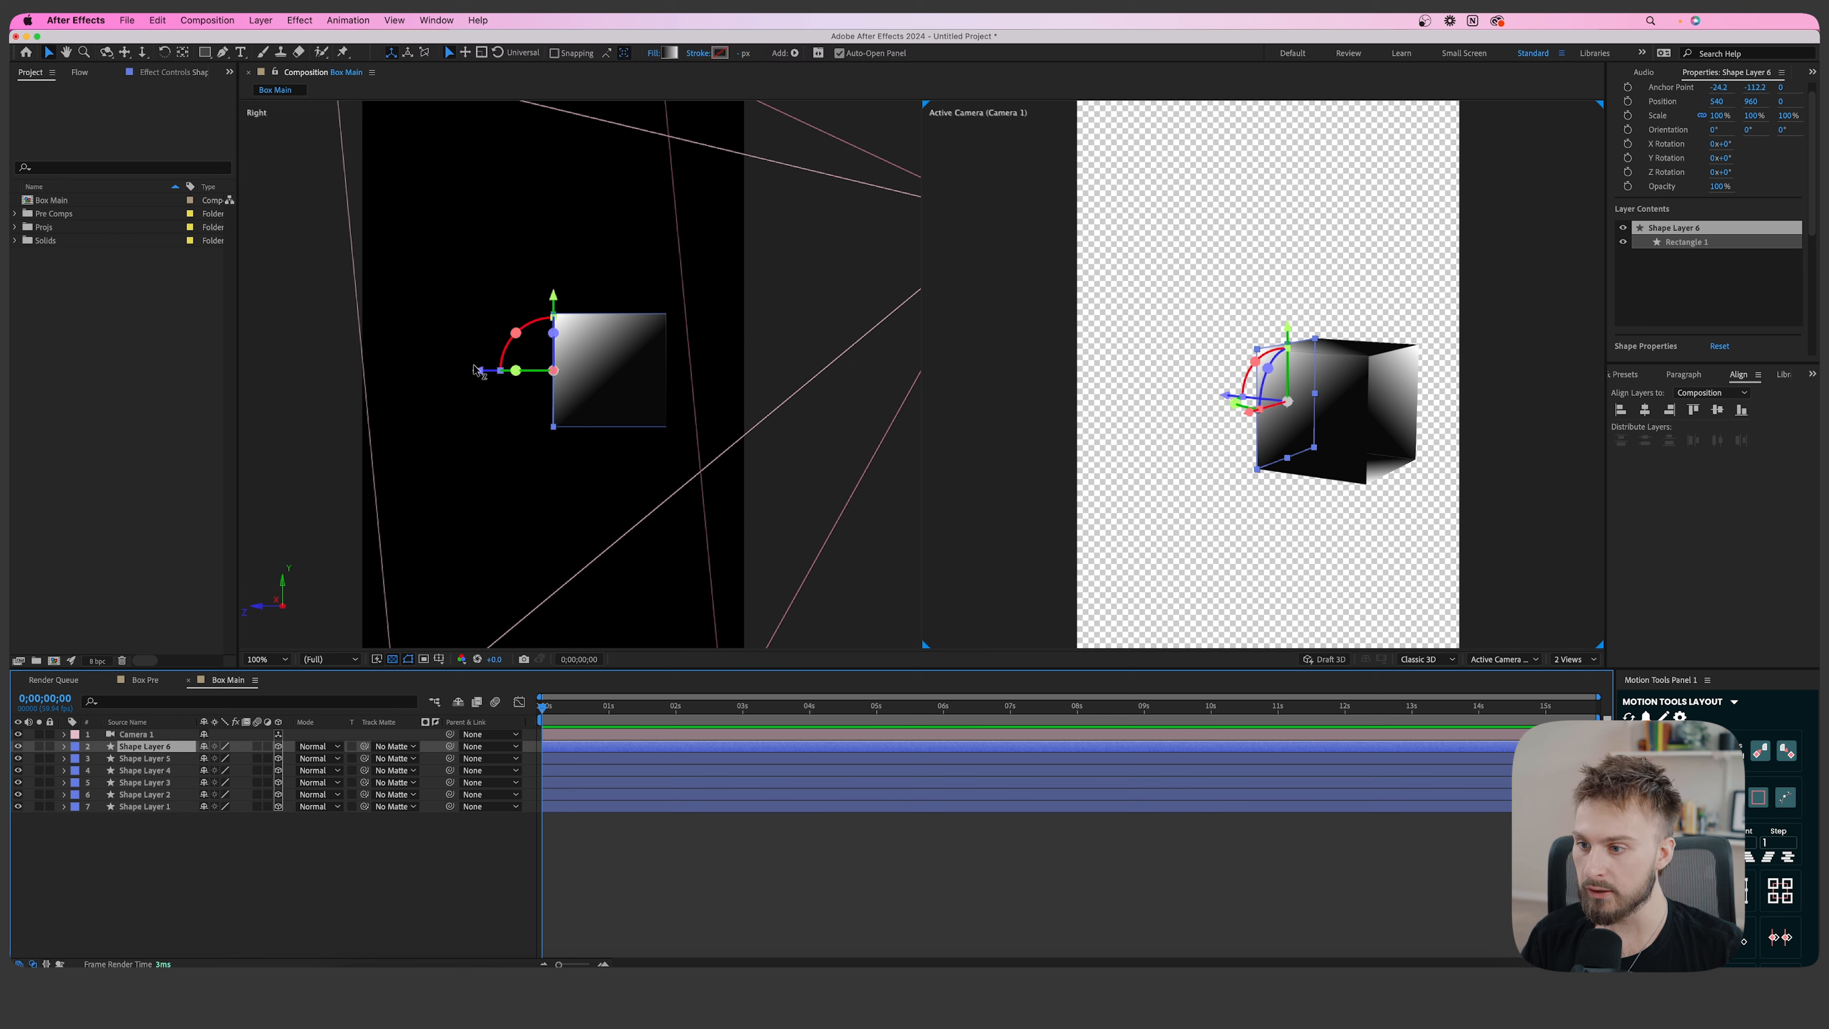
{"action": "left_click_drag", "start_coordinate": [478, 372], "coordinate": [587, 371]}
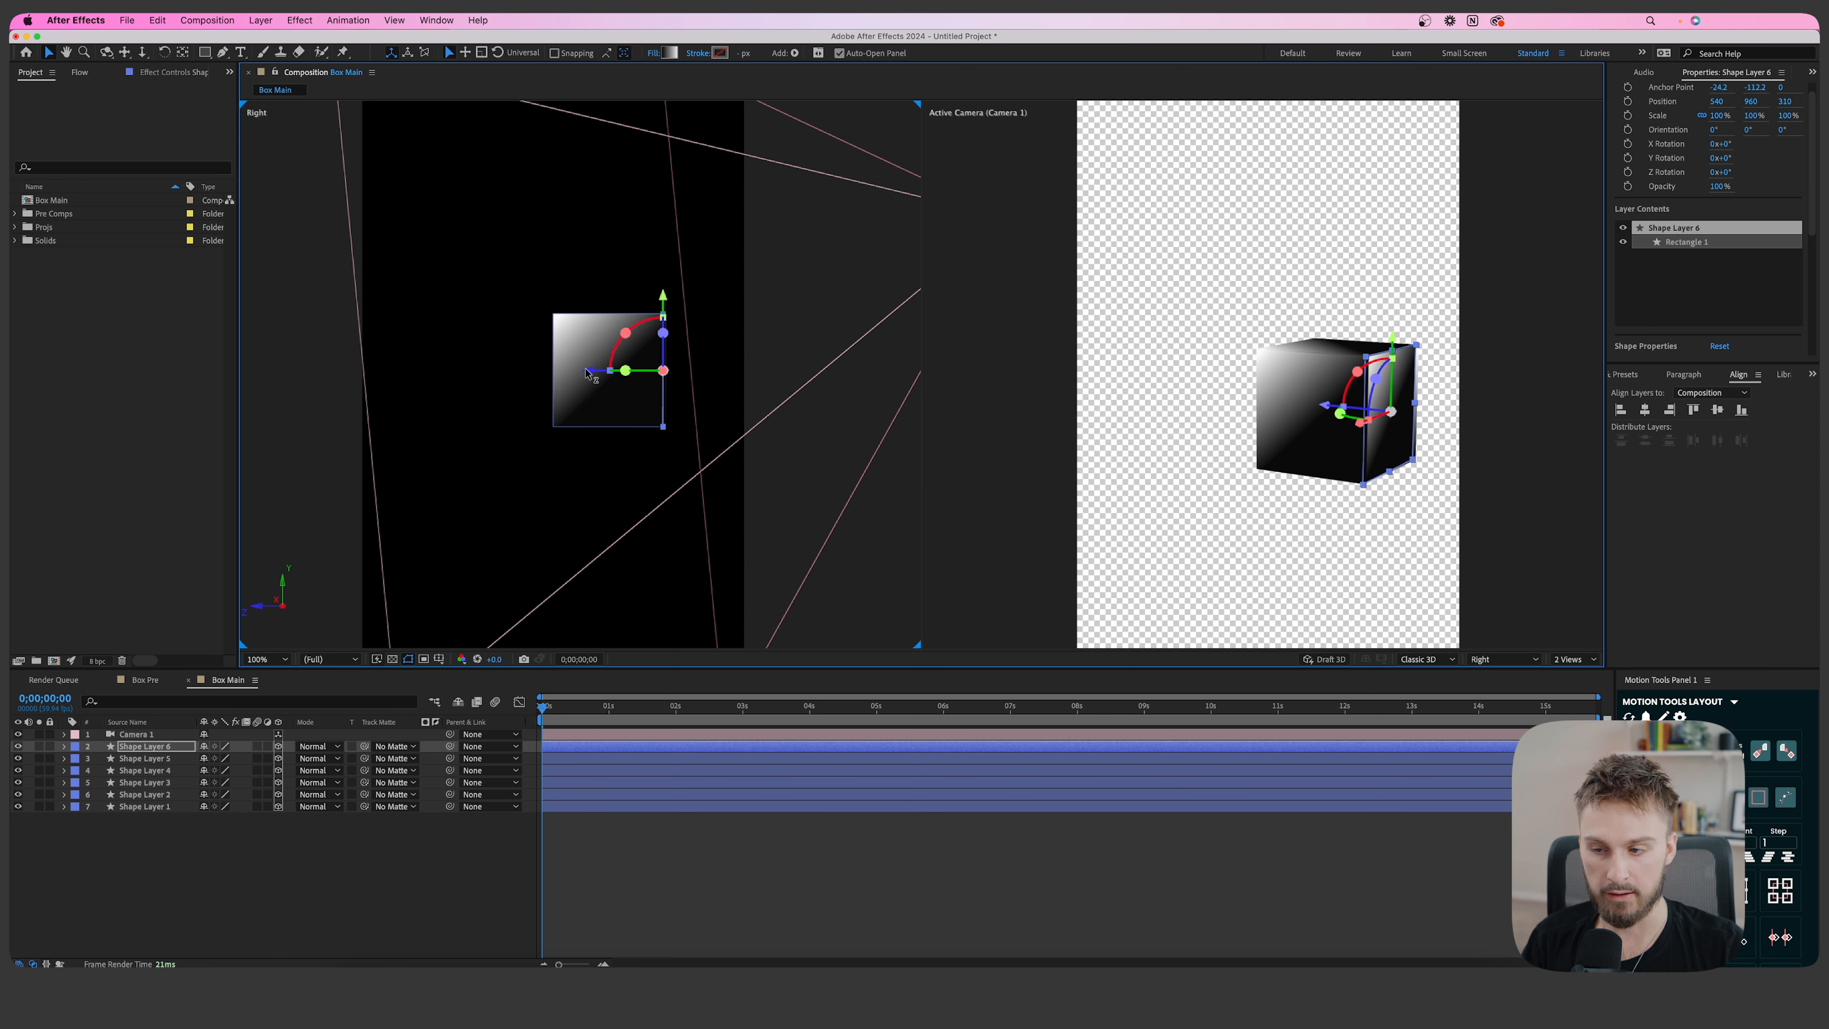
{"action": "scroll", "coordinate": [587, 371], "scroll_direction": "up", "scroll_amount": 4}
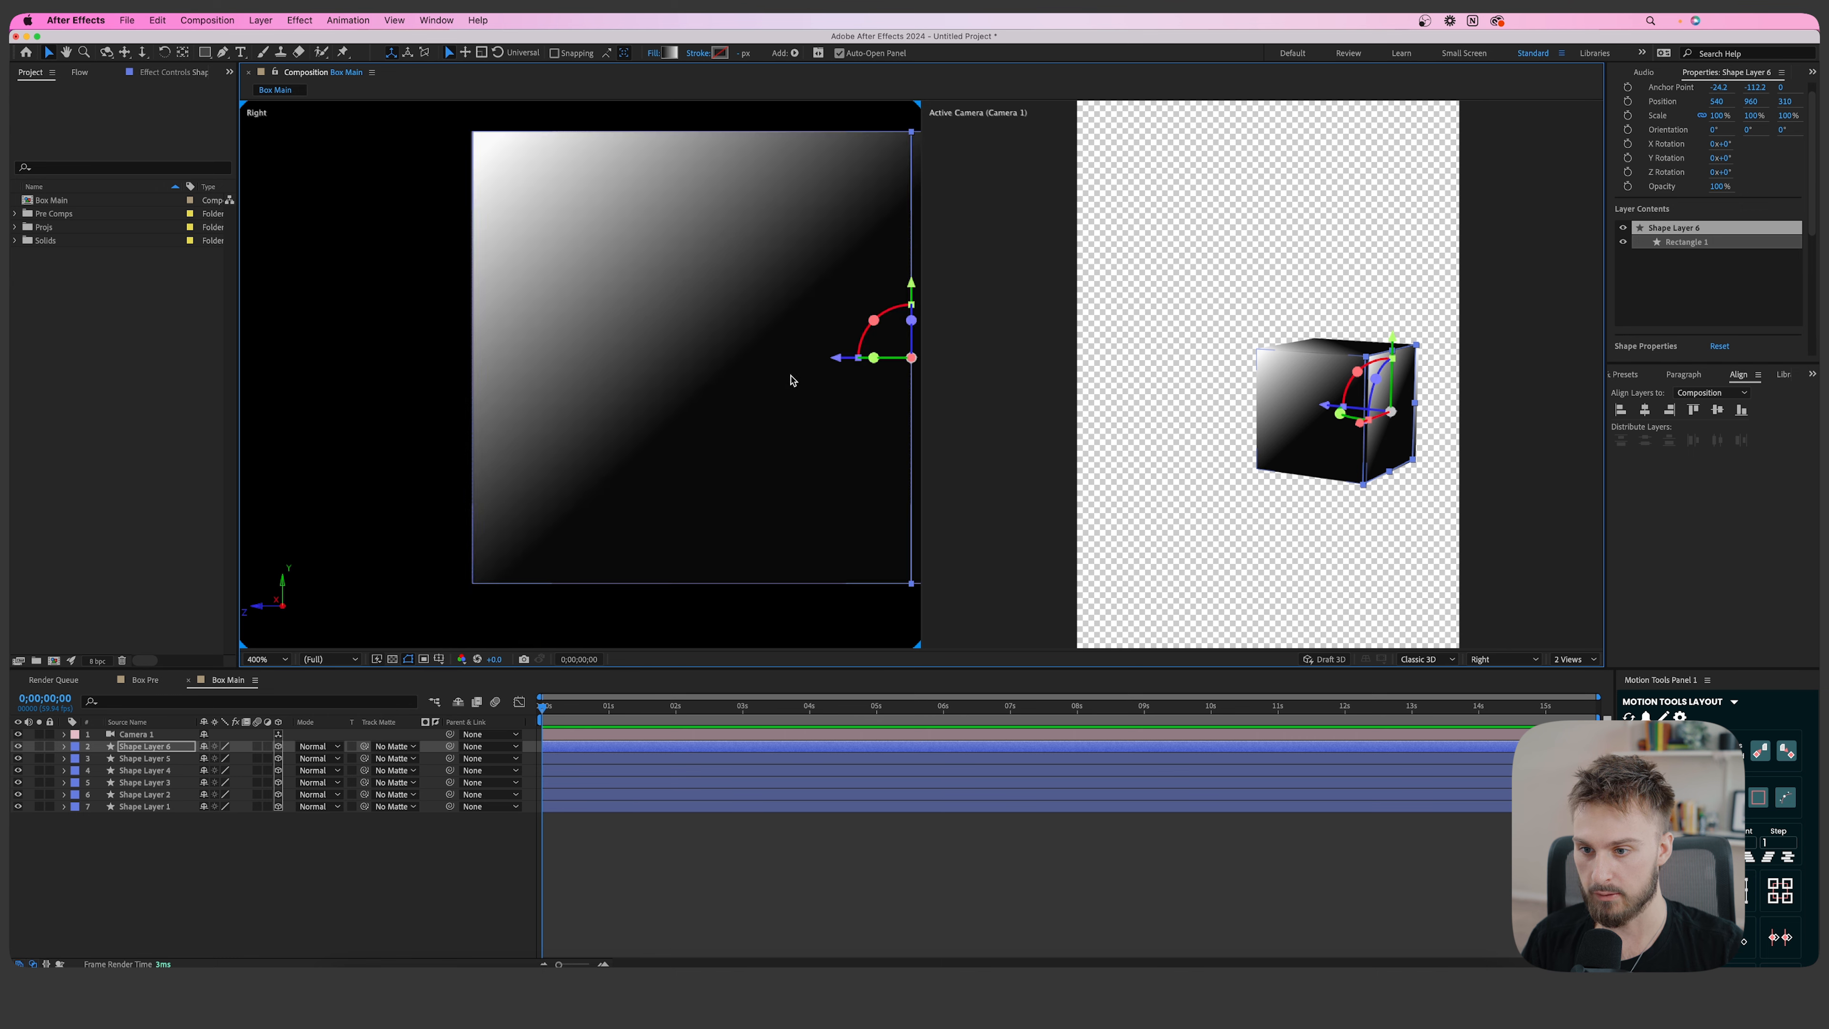
{"action": "scroll", "coordinate": [793, 375], "scroll_direction": "up", "scroll_amount": 2}
{"action": "left_click_drag", "start_coordinate": [497, 308], "coordinate": [551, 310]}
Reveal the rectangle Size of Shape Layer 1 and copy its height value.
{"action": "left_click", "coordinate": [621, 807]}
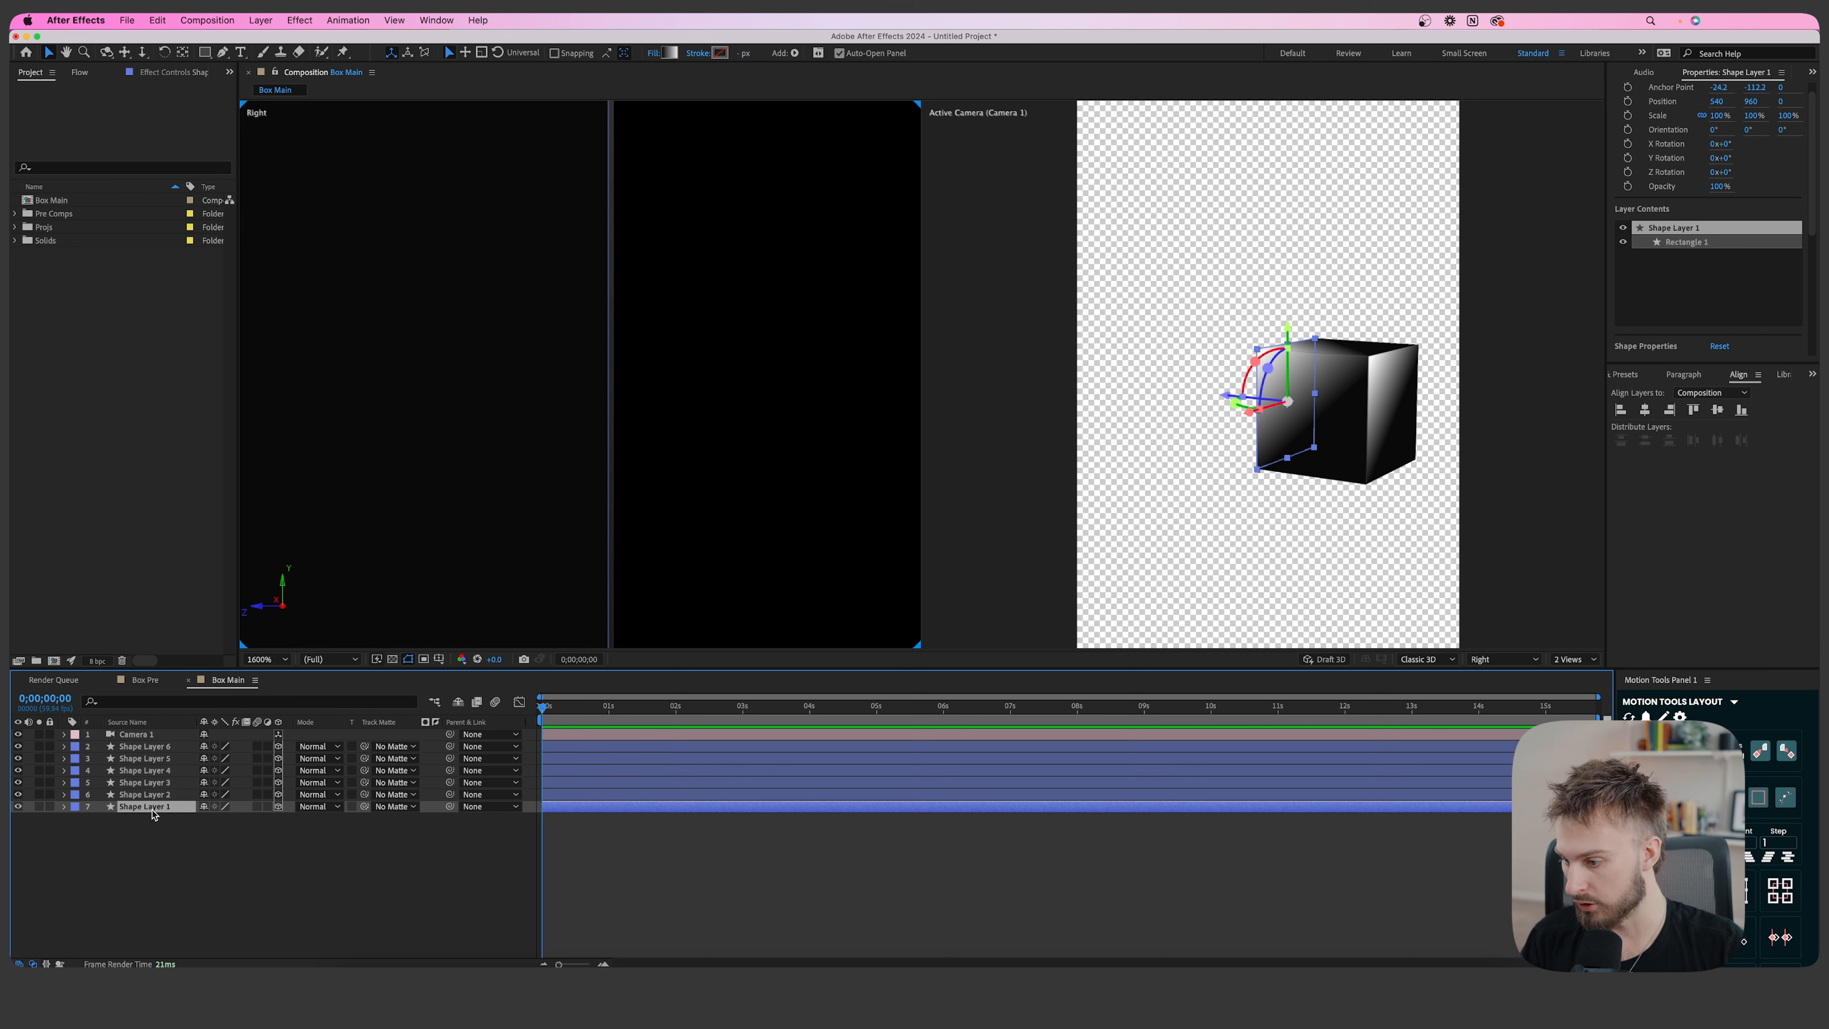
{"action": "key", "text": "super+f"}
{"action": "type", "text": "size"}
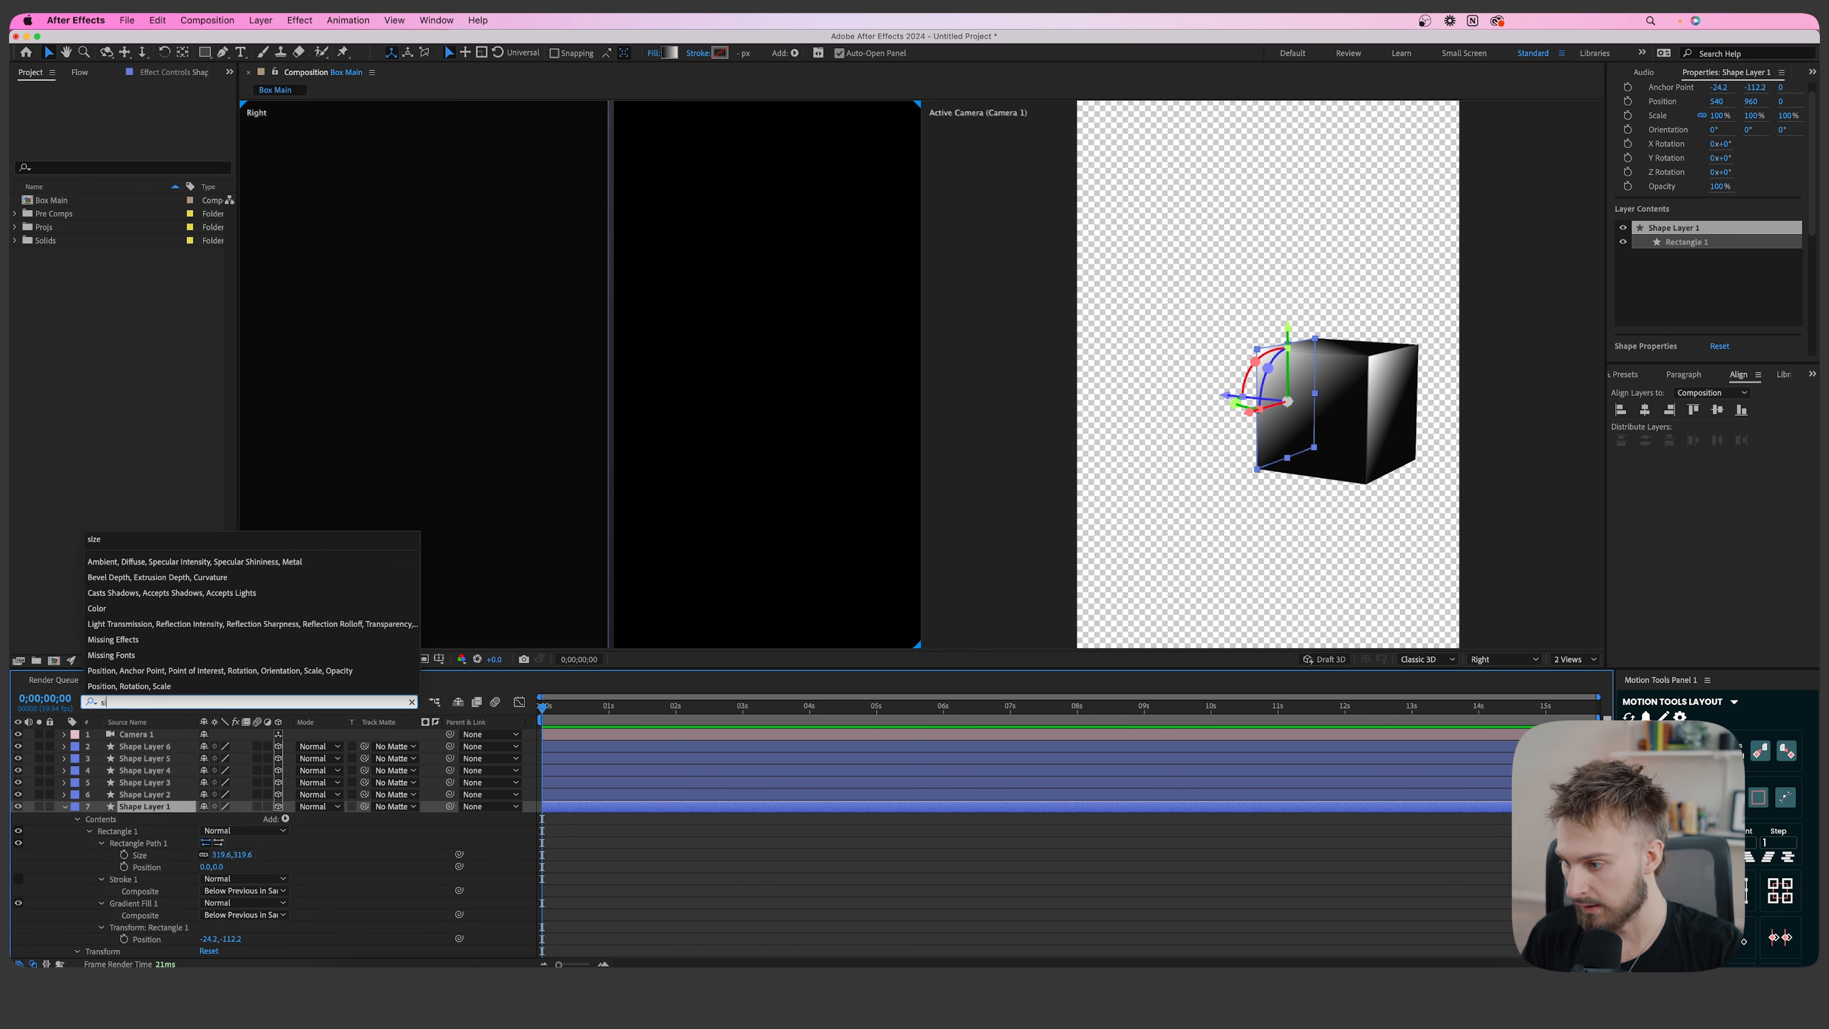
{"action": "left_click", "coordinate": [262, 876]}
{"action": "left_click", "coordinate": [241, 855]}
{"action": "key", "text": "super+c"}
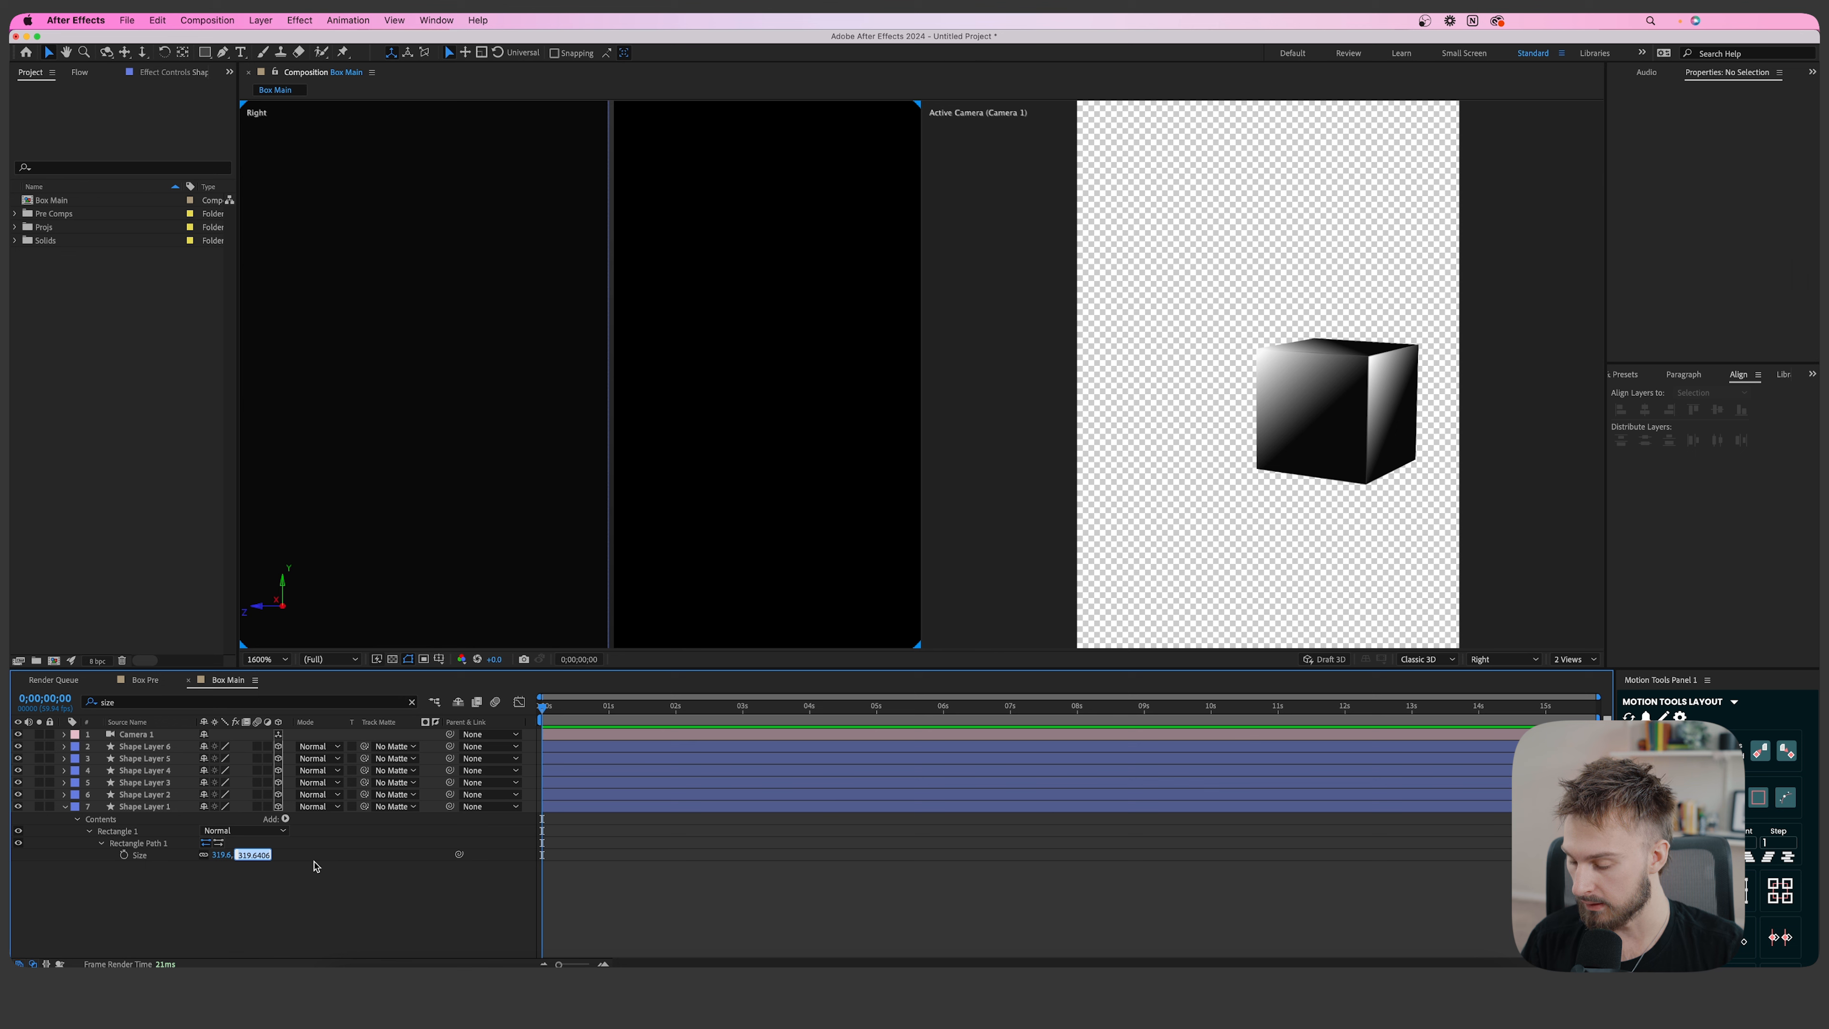
Set Shape Layer 6's Z position to the copied rectangle size of 319.6406.
{"action": "left_click", "coordinate": [147, 748]}
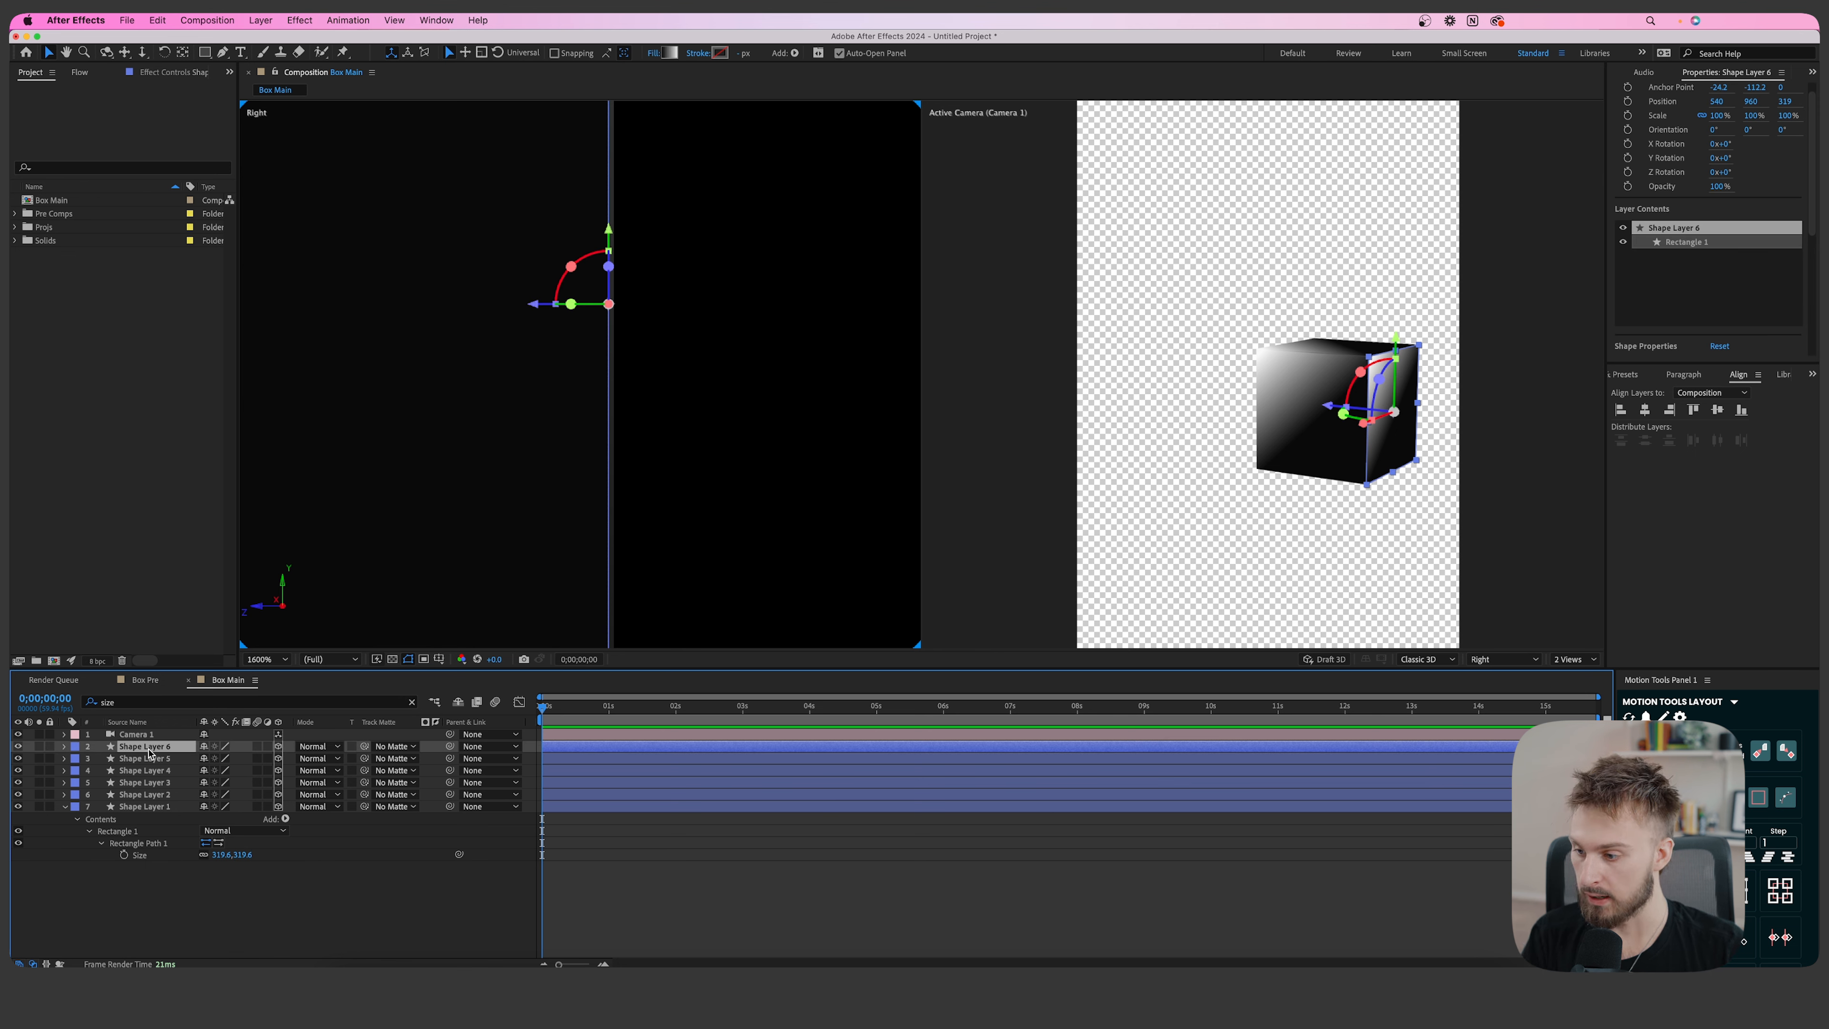
{"action": "key", "text": "p"}
{"action": "left_click", "coordinate": [252, 759]}
{"action": "key", "text": "super+v"}
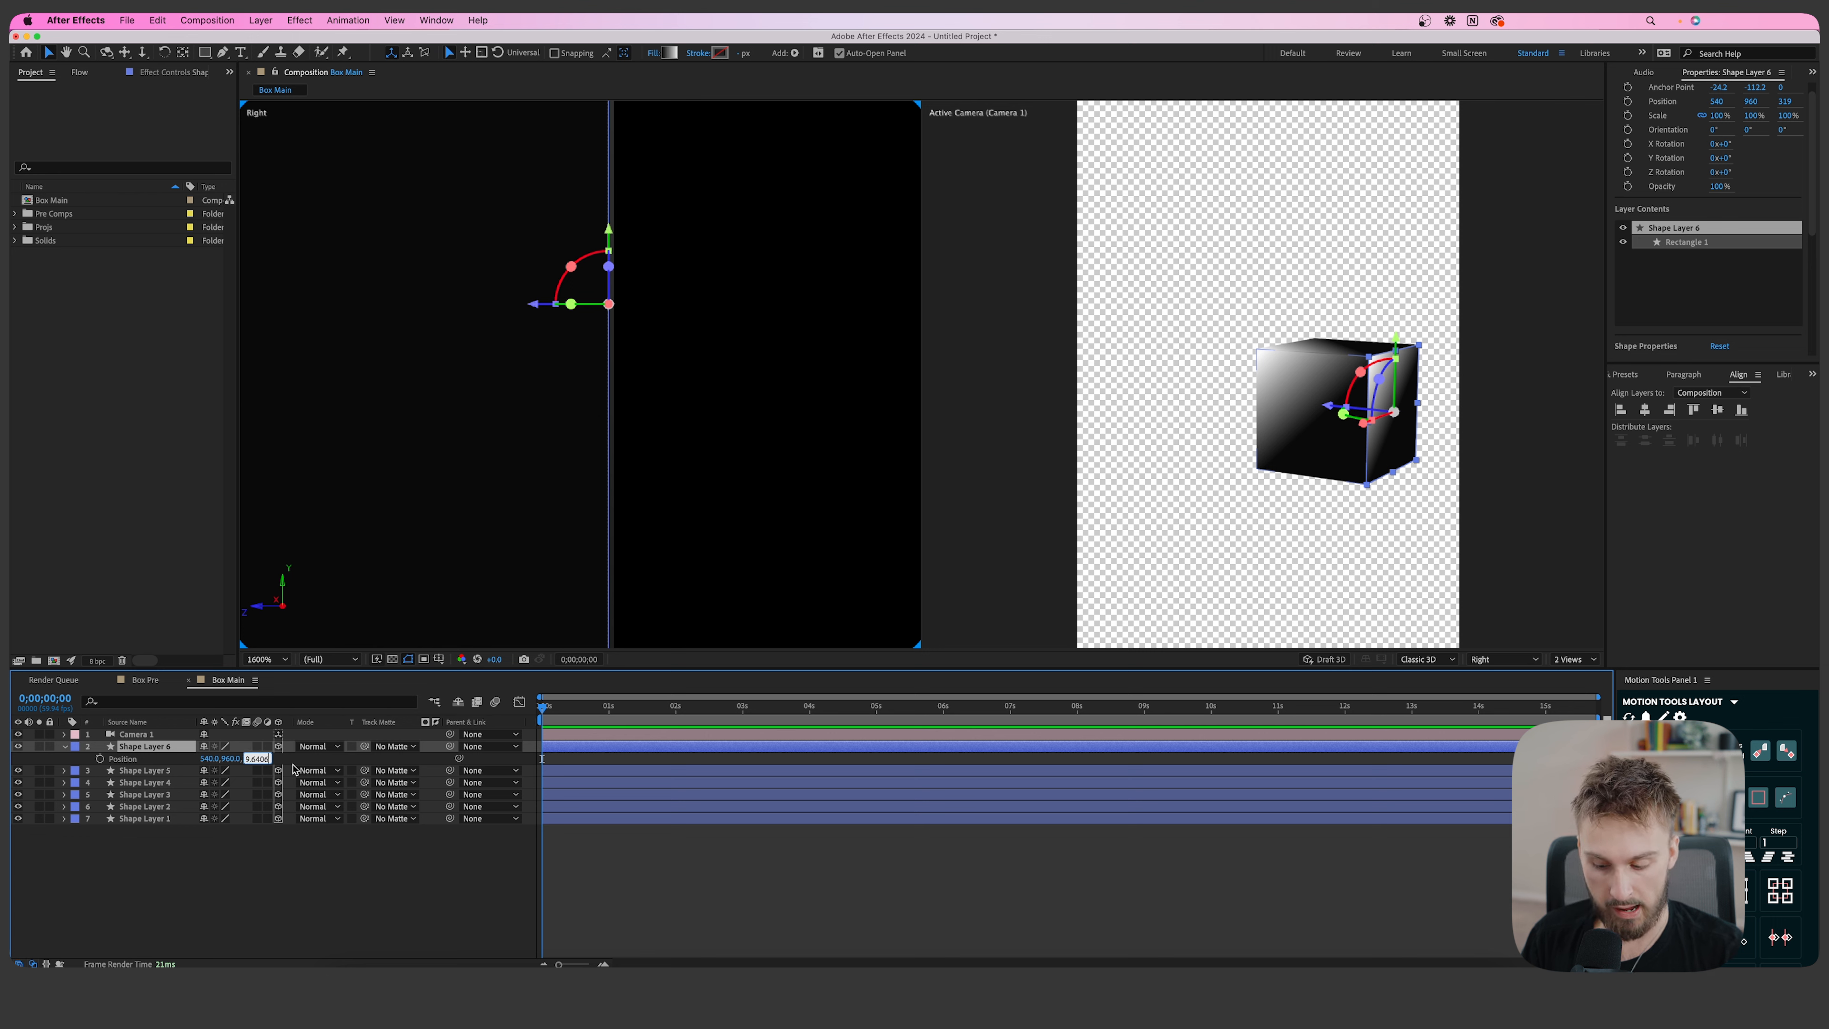
{"action": "key", "text": "Return"}
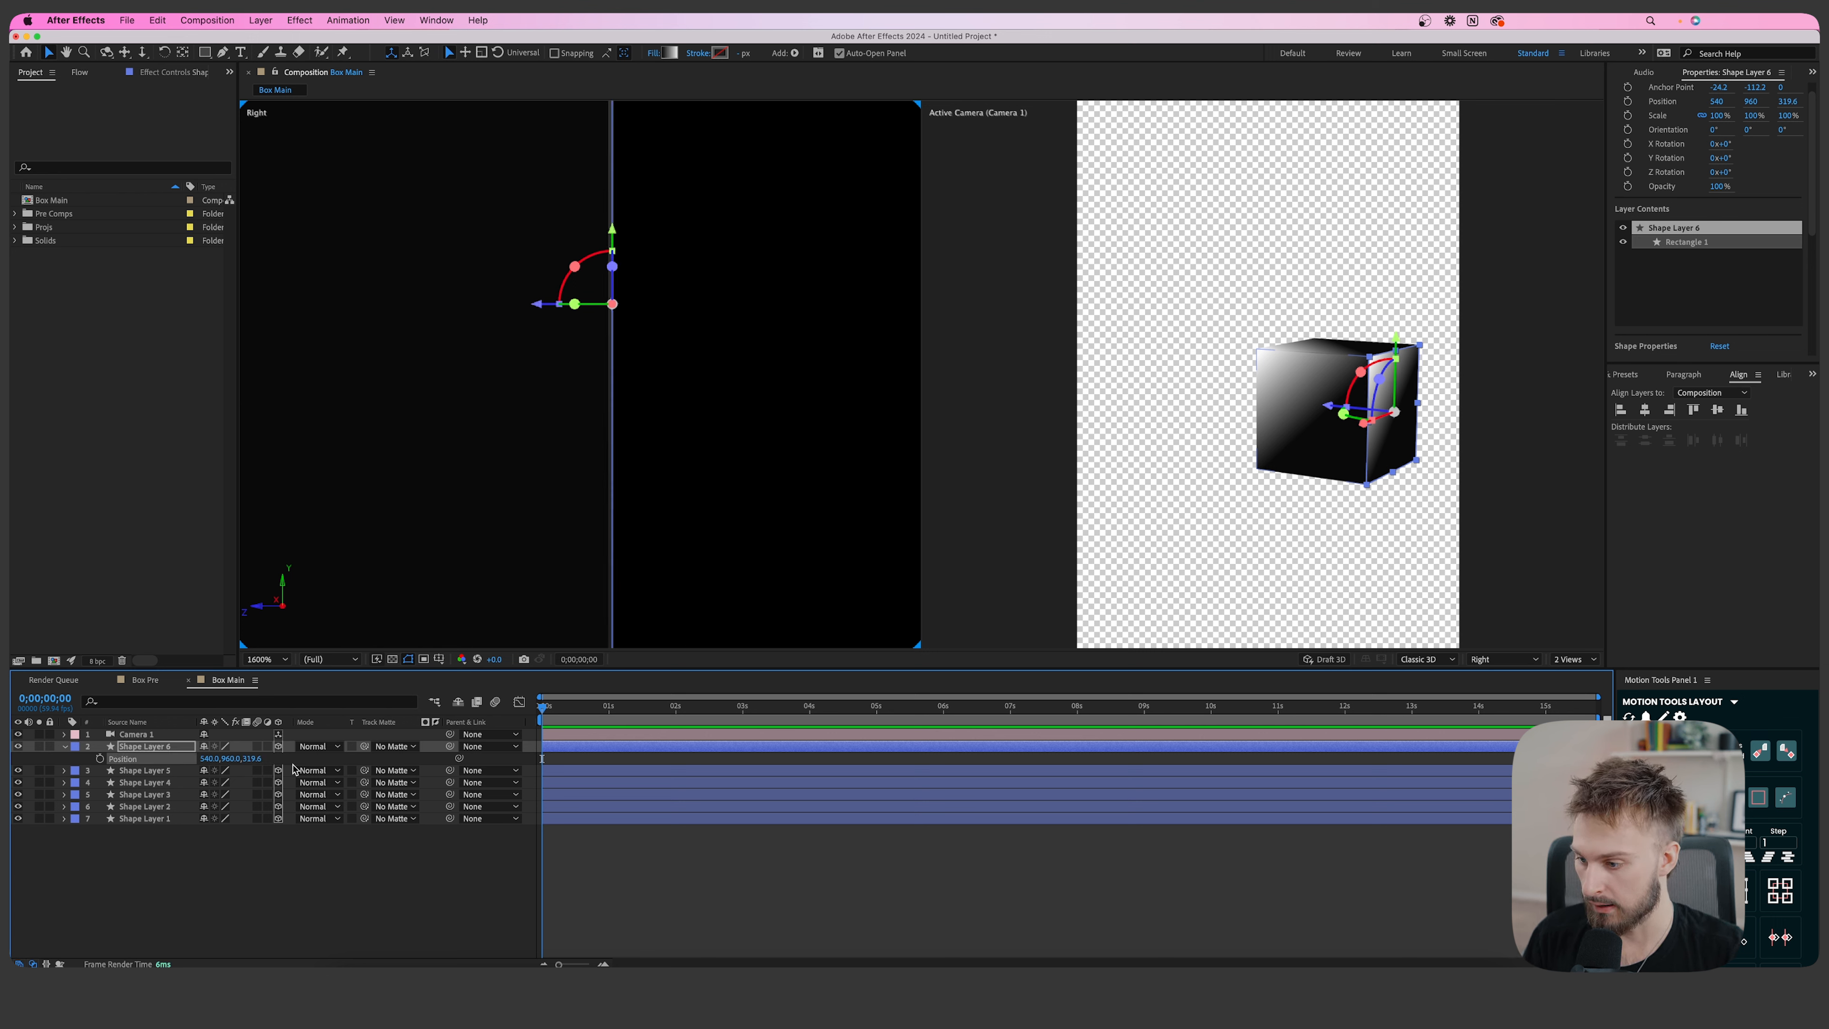
Collapse the layer properties and delete the camera layer from the composition.
{"action": "key", "text": "comma"}
{"action": "key", "text": "comma"}
{"action": "key", "text": "comma"}
{"action": "left_click", "coordinate": [1287, 736]}
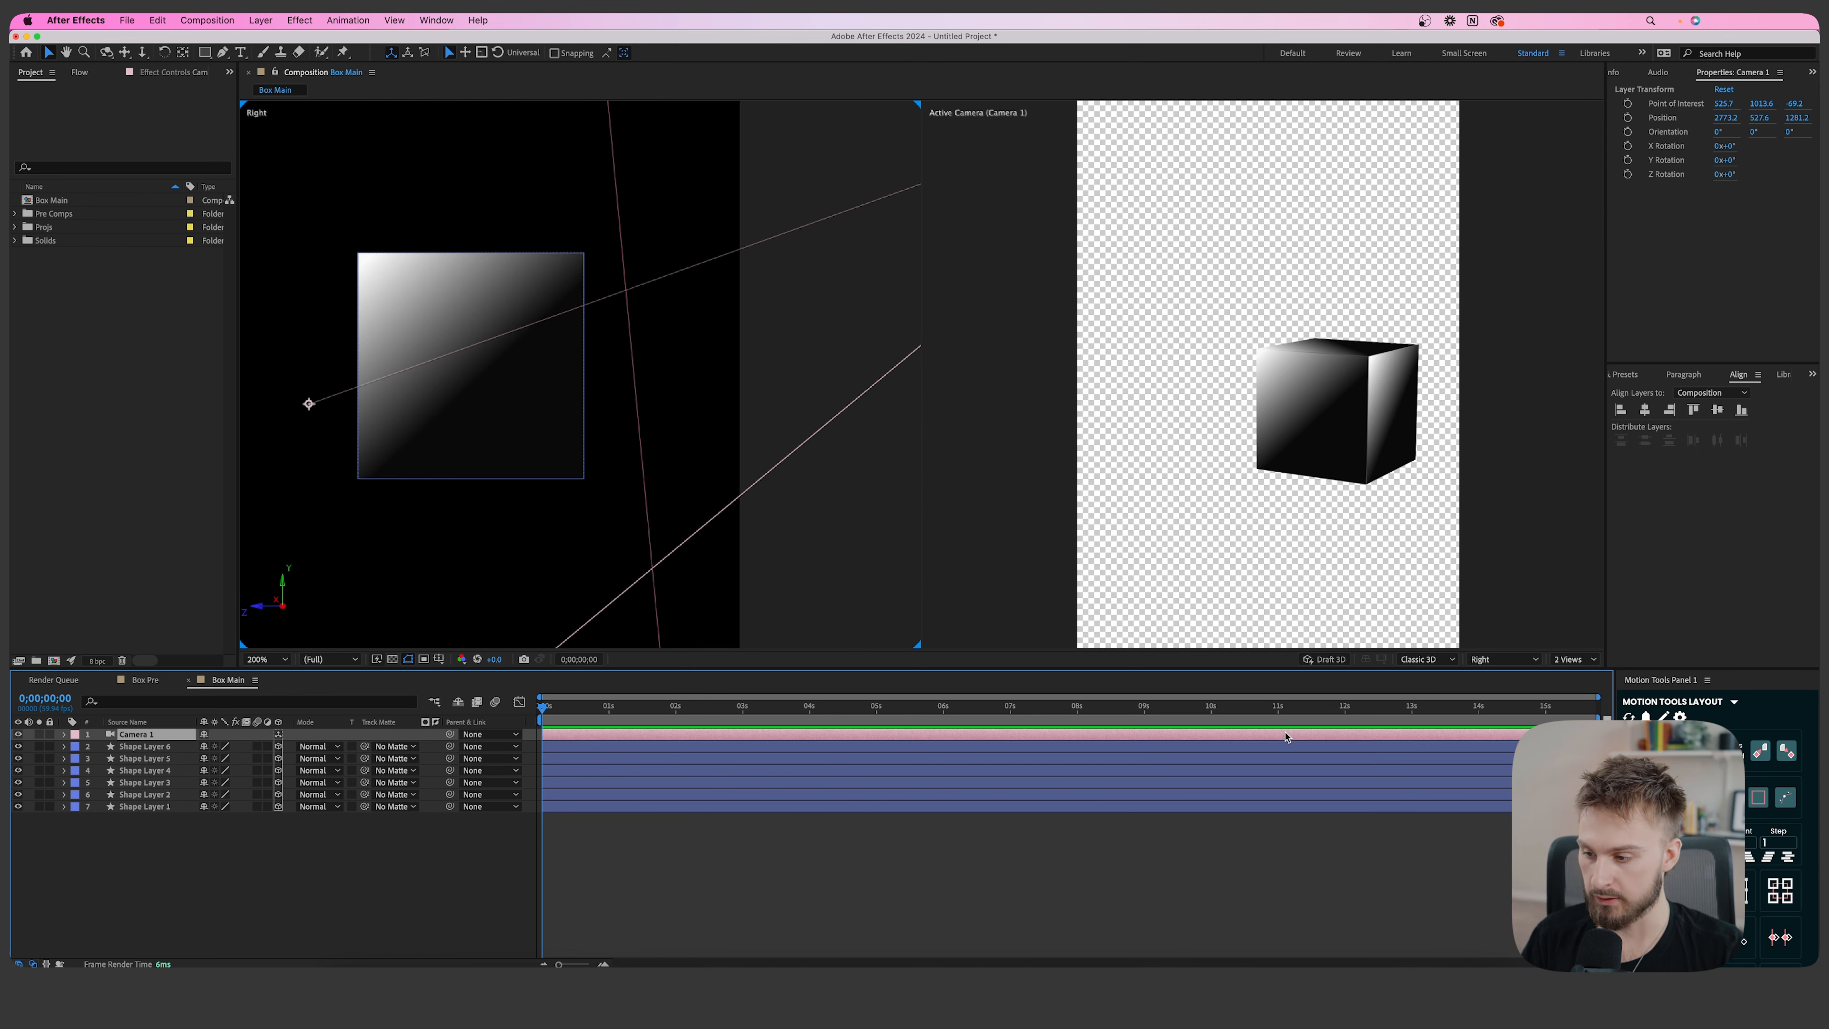
{"action": "key", "text": "Delete"}
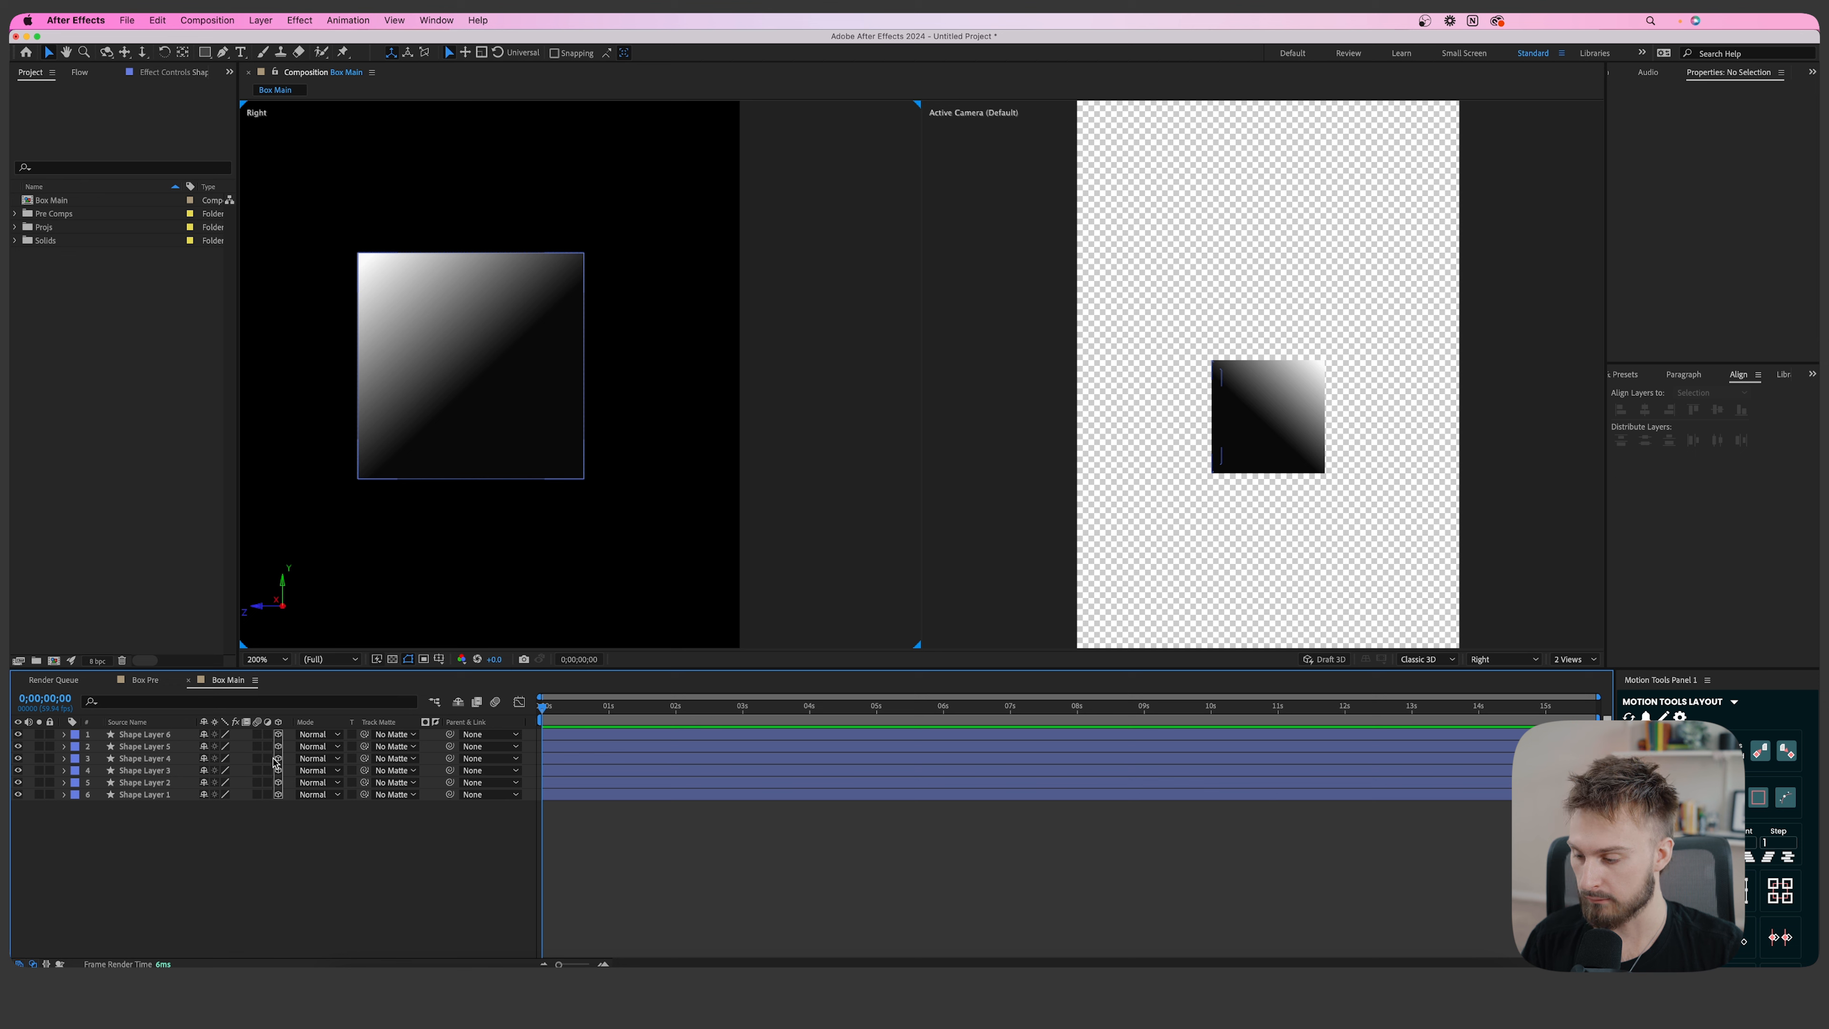
Switch the composition viewer from two views to a single active camera view.
{"action": "key", "text": "comma"}
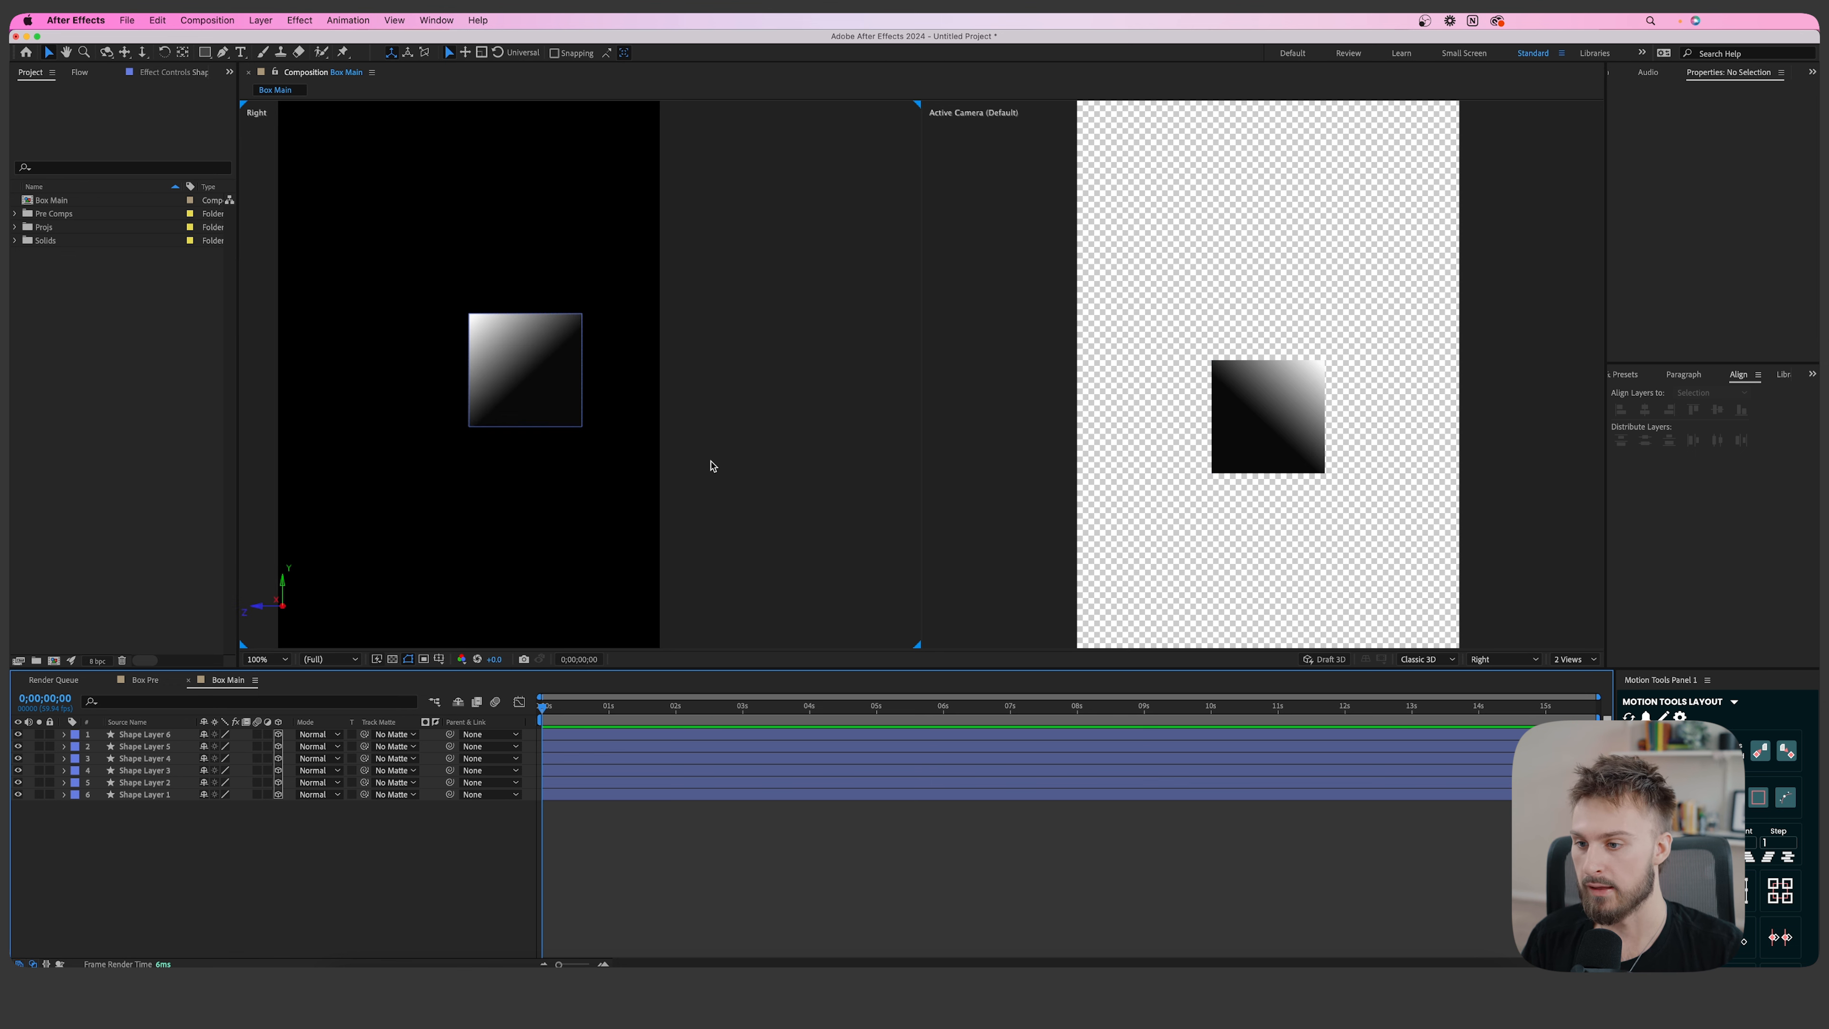
{"action": "left_click", "coordinate": [1570, 660]}
{"action": "left_click", "coordinate": [1577, 673]}
{"action": "key", "text": "comma"}
Add a null object and parent all six shape layers to it.
{"action": "left_click", "coordinate": [380, 840]}
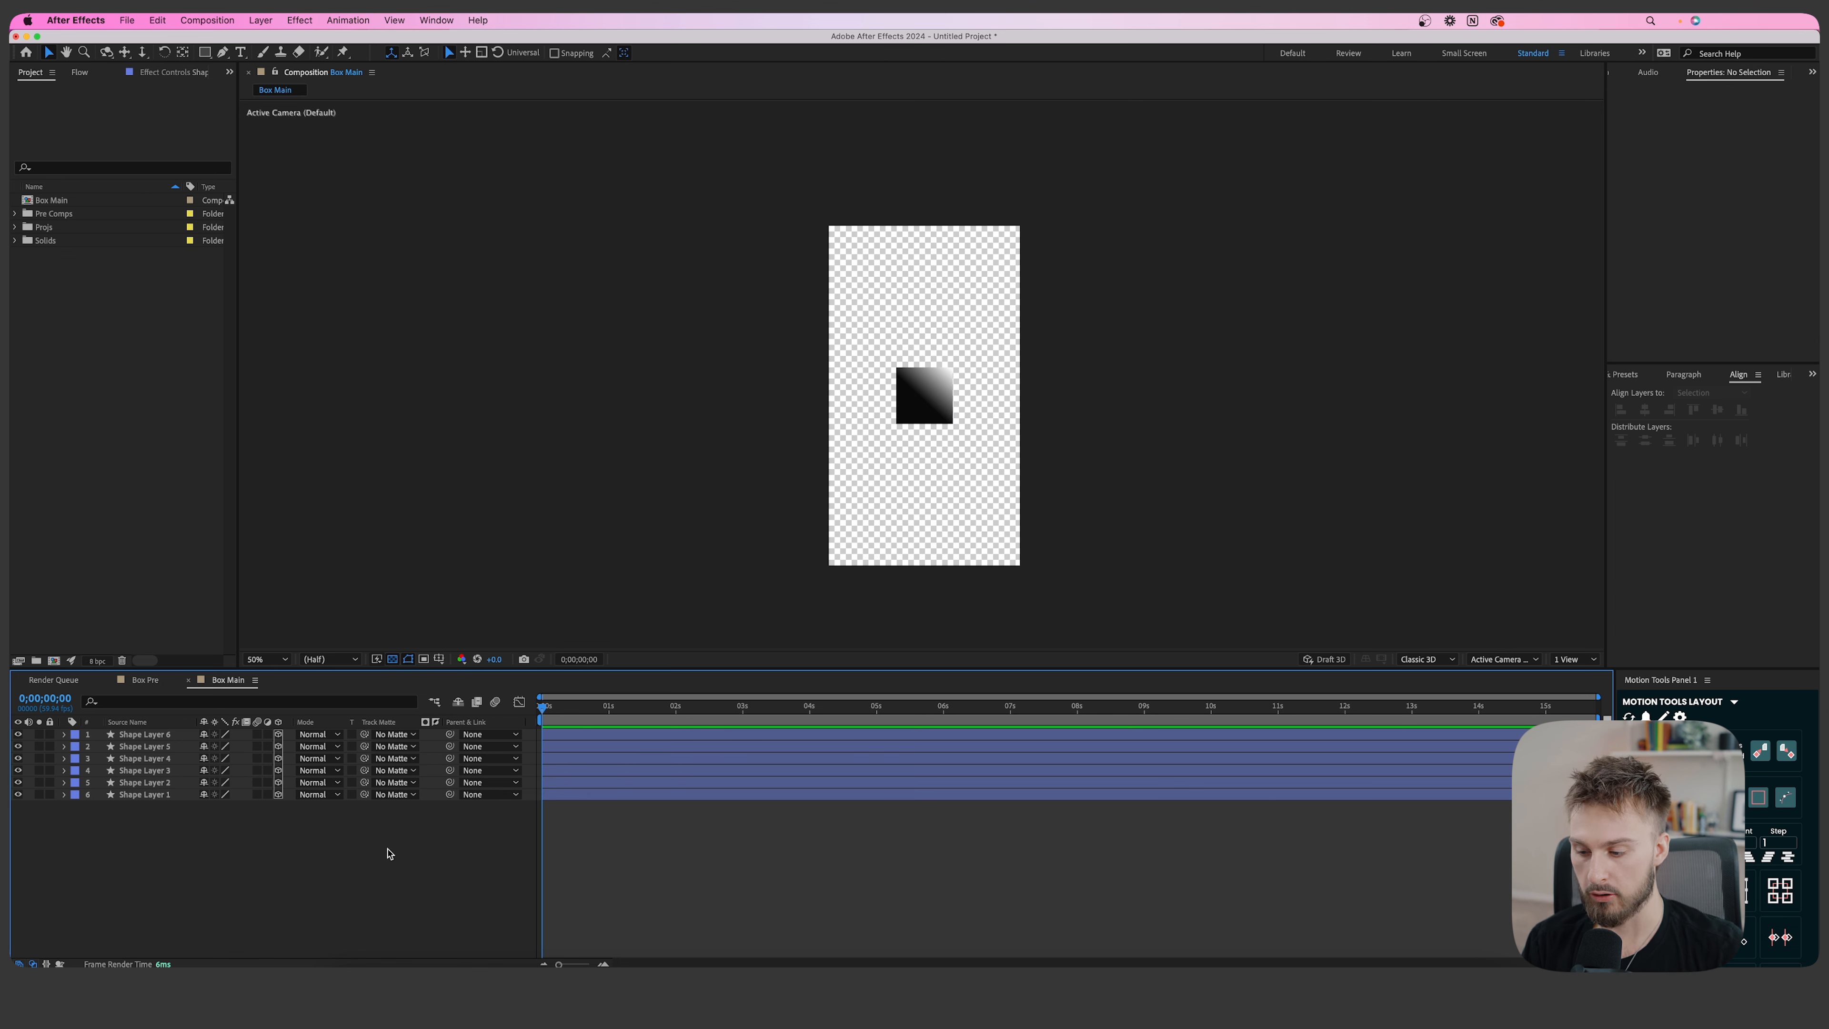
{"action": "right_click", "coordinate": [321, 843]}
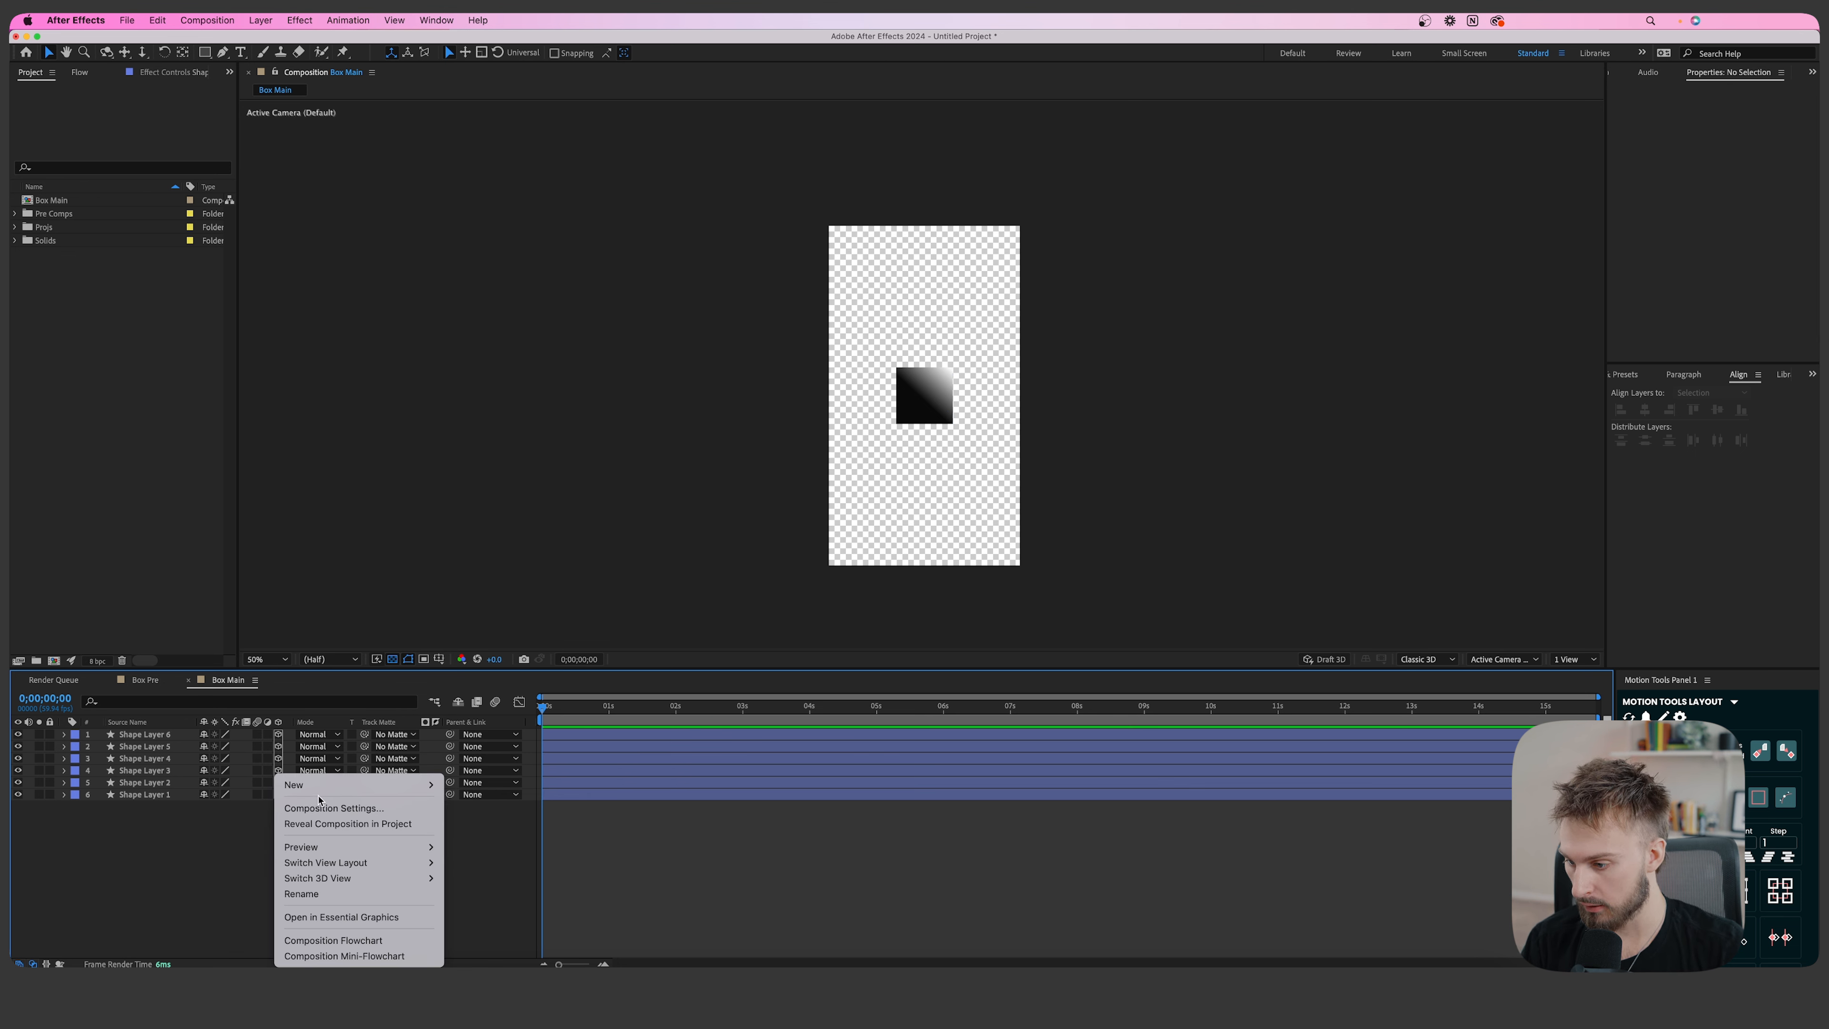
{"action": "mouse_move", "coordinate": [360, 784]}
{"action": "left_click", "coordinate": [514, 877]}
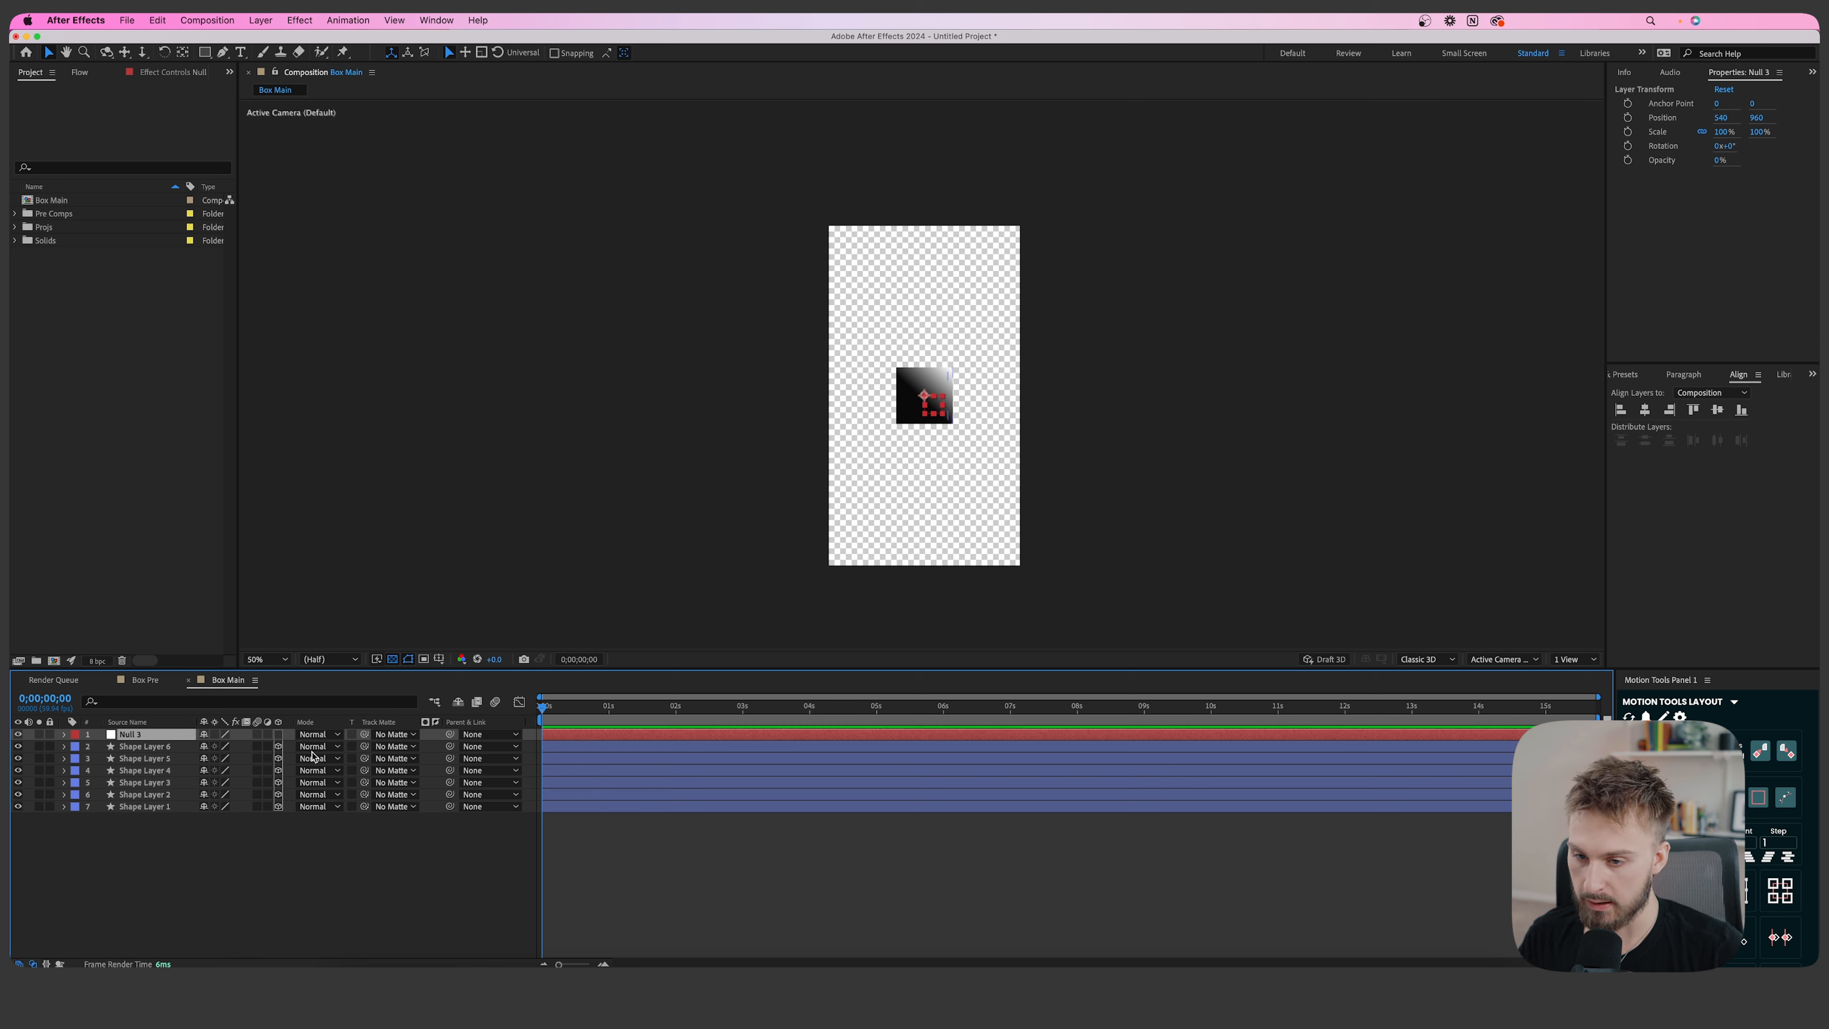
{"action": "left_click", "coordinate": [258, 840]}
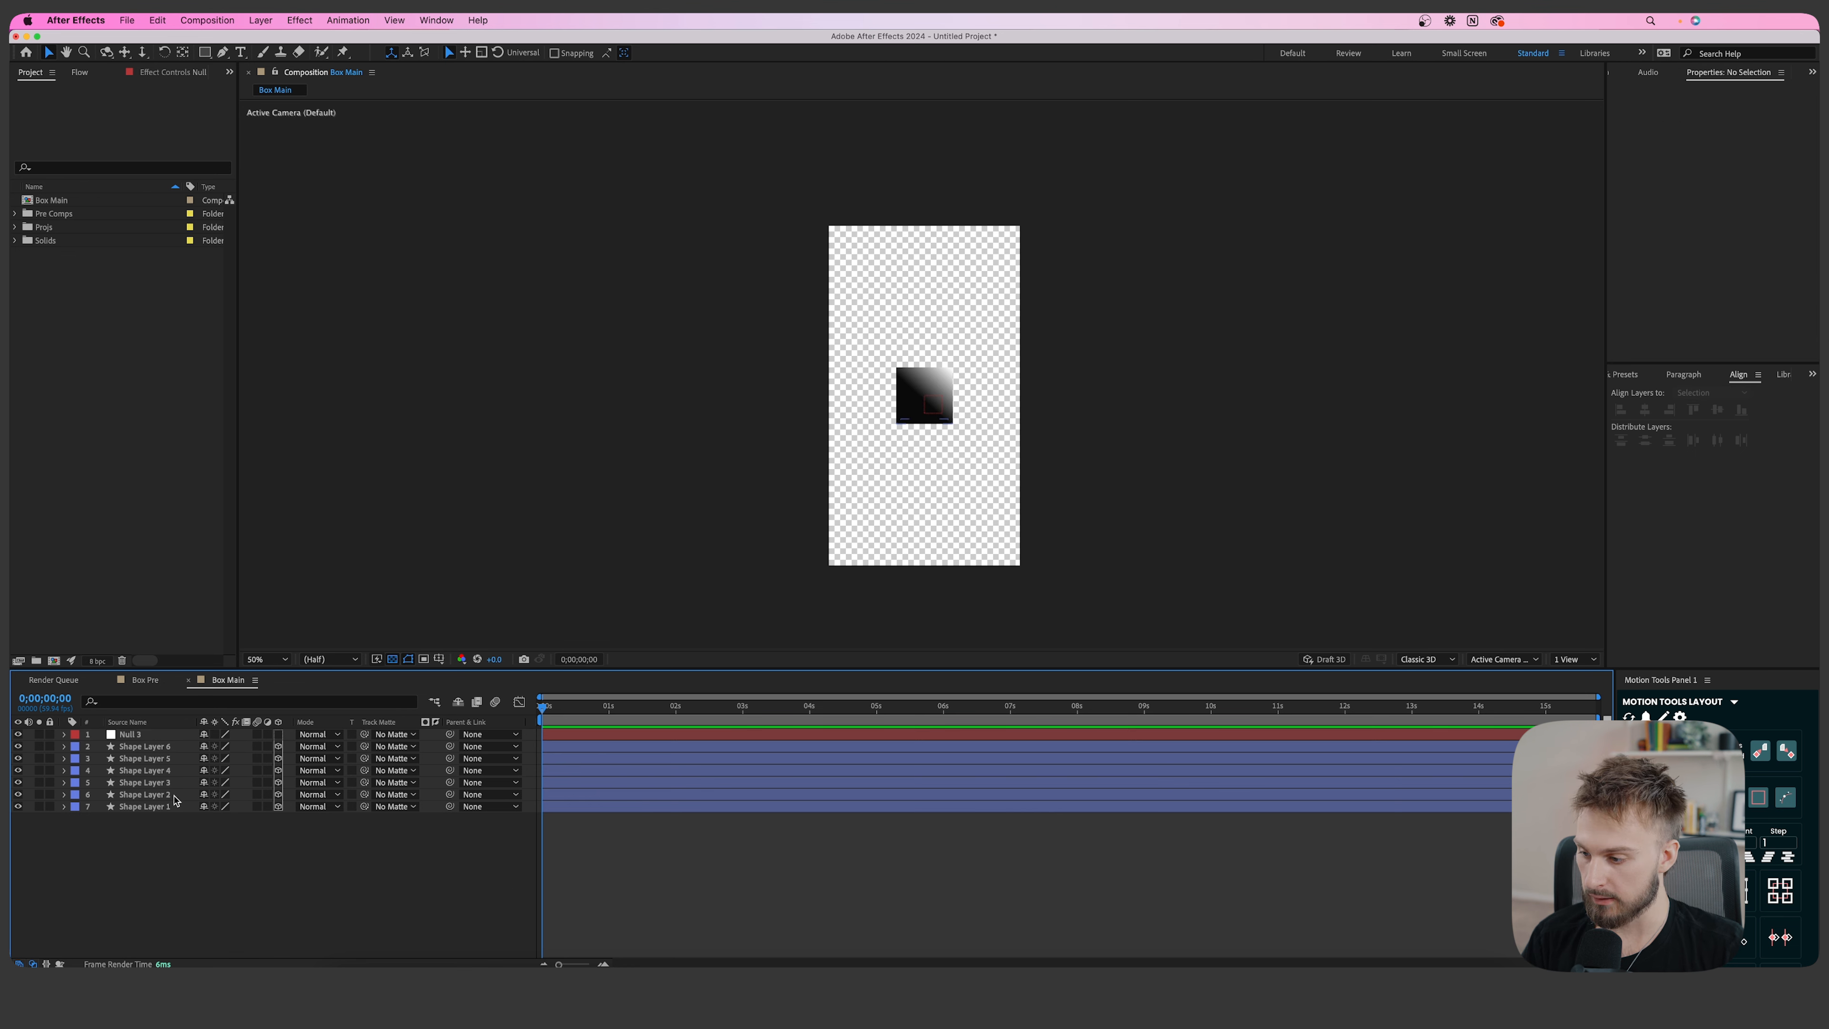
{"action": "left_click", "coordinate": [160, 807]}
{"action": "left_click", "coordinate": [159, 751], "text": "shift"}
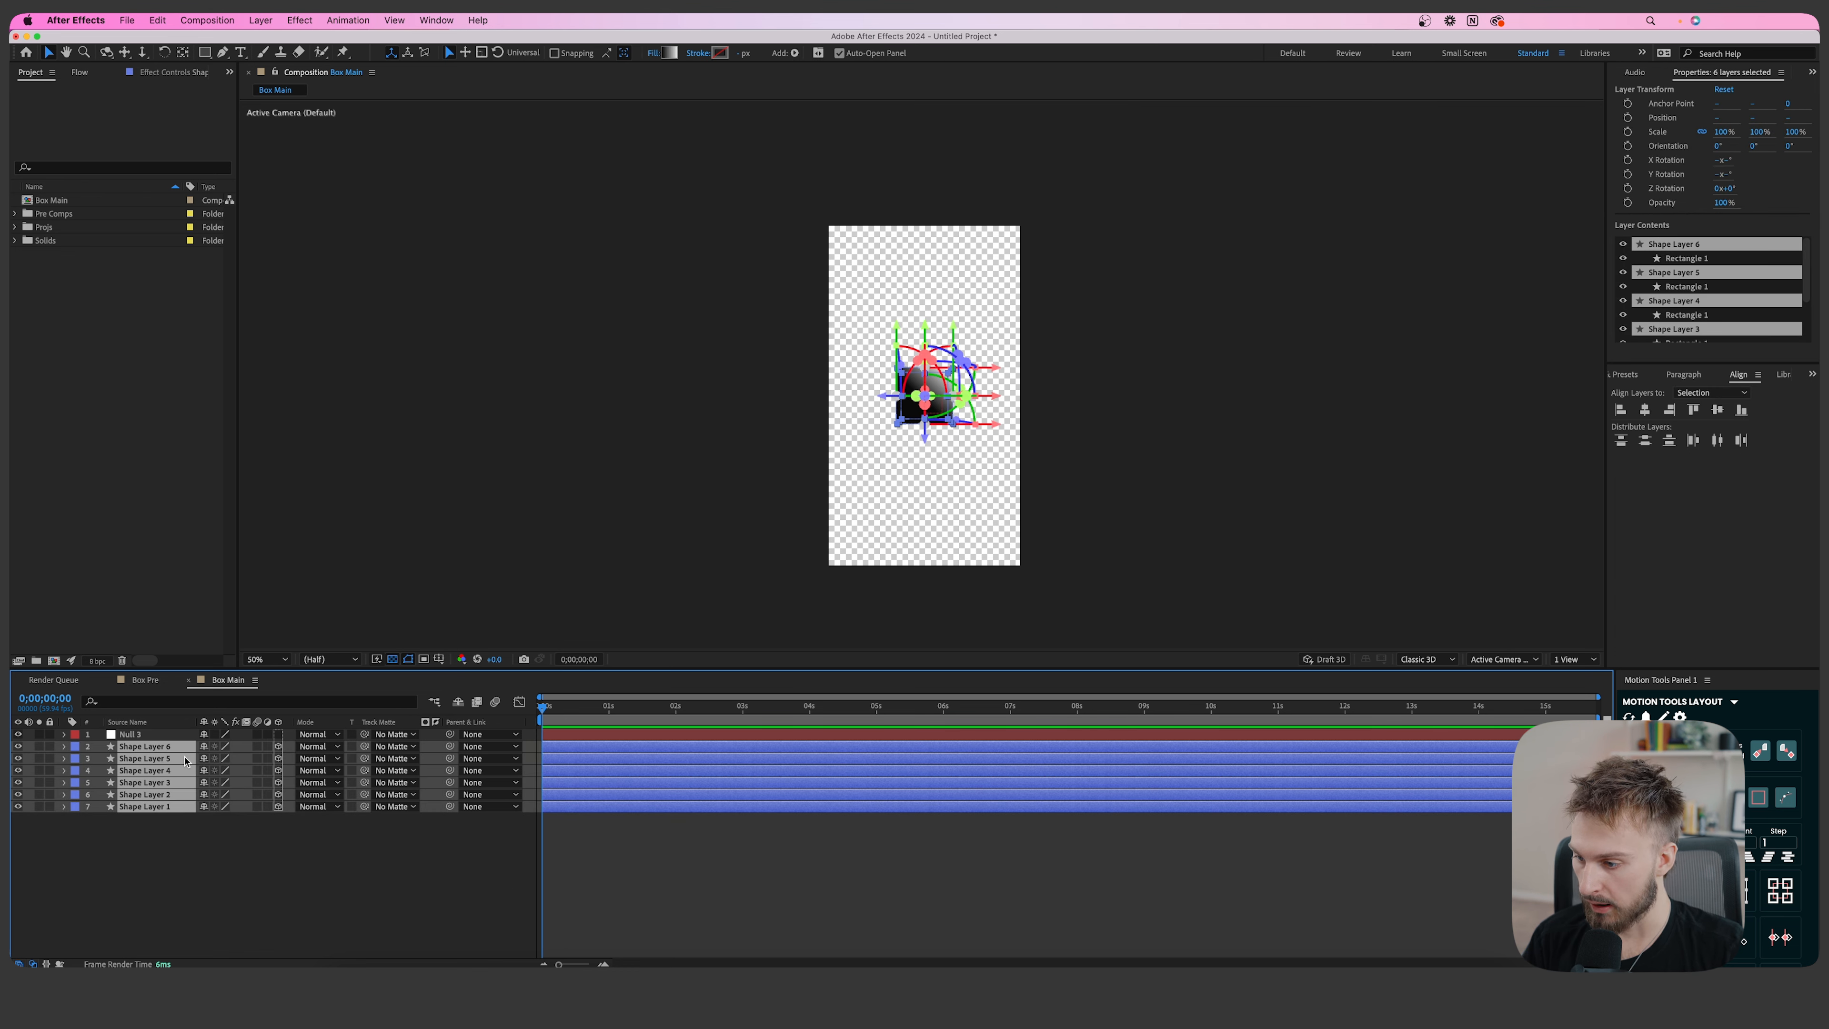
{"action": "left_click_drag", "start_coordinate": [450, 746], "coordinate": [129, 737]}
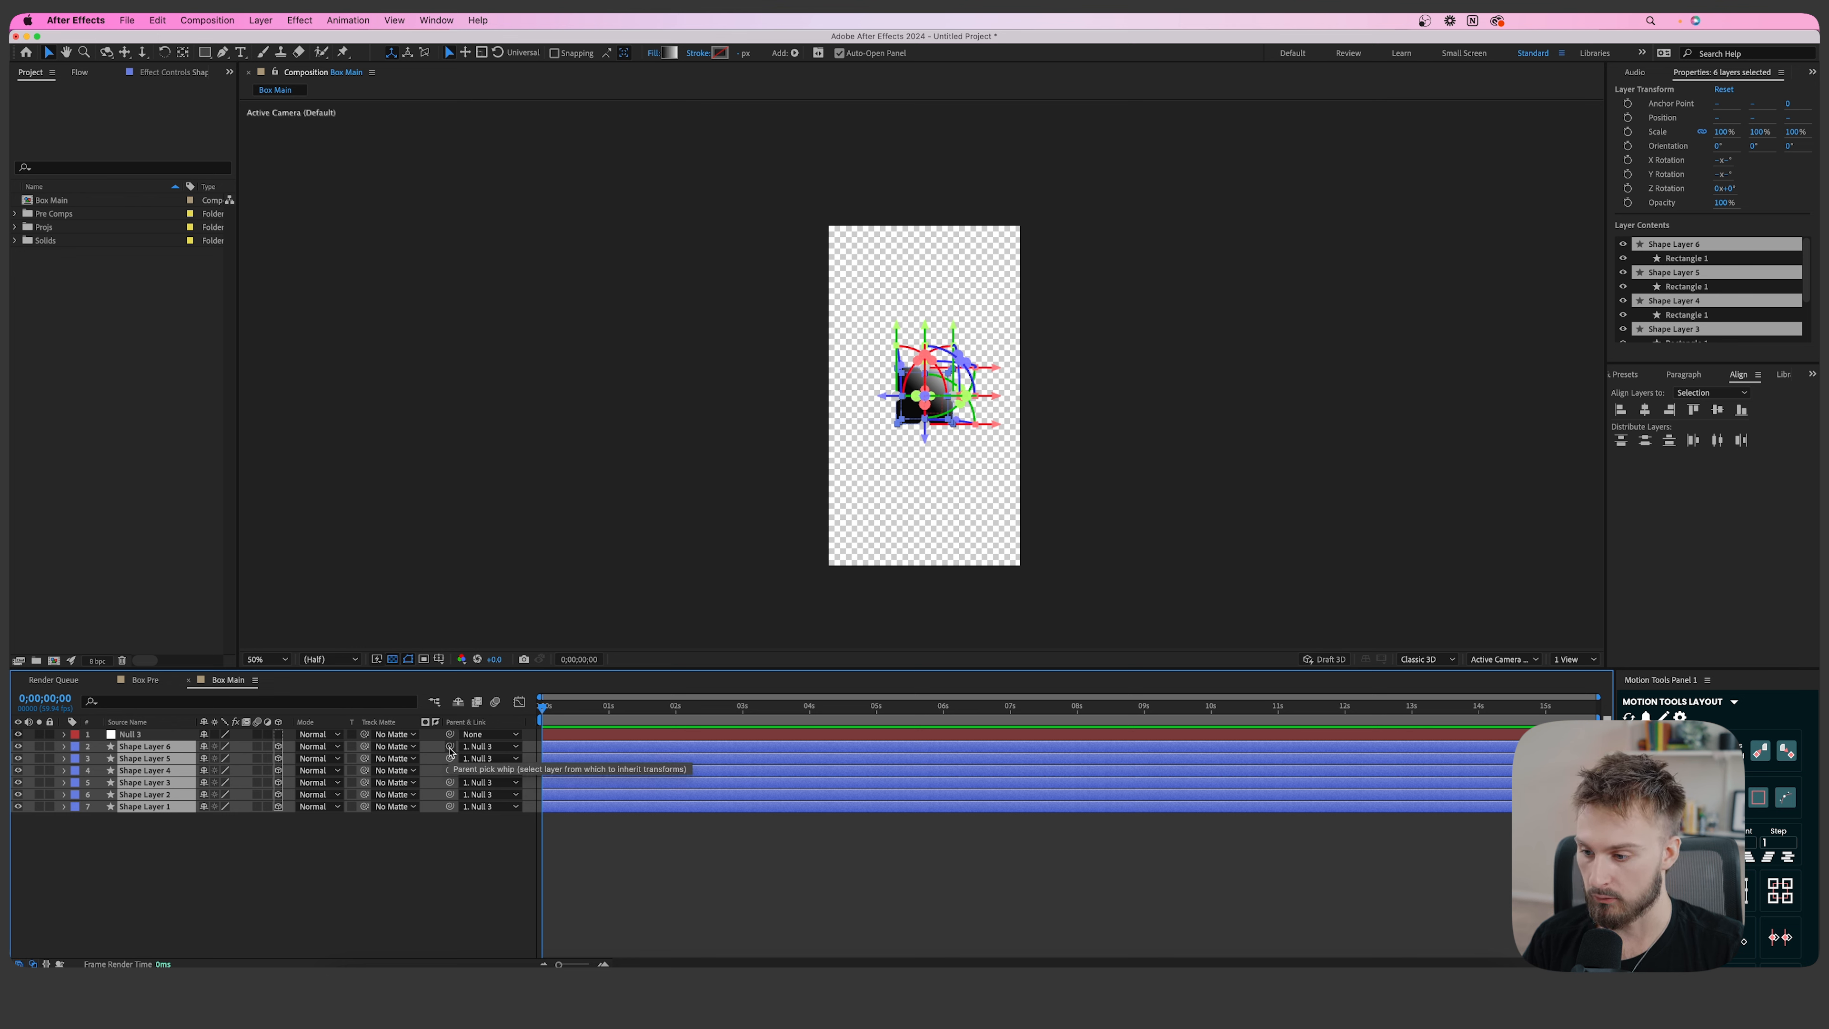
Make the null a 3D layer, try out its X Rotation and undo the test rotation.
{"action": "left_click", "coordinate": [154, 736]}
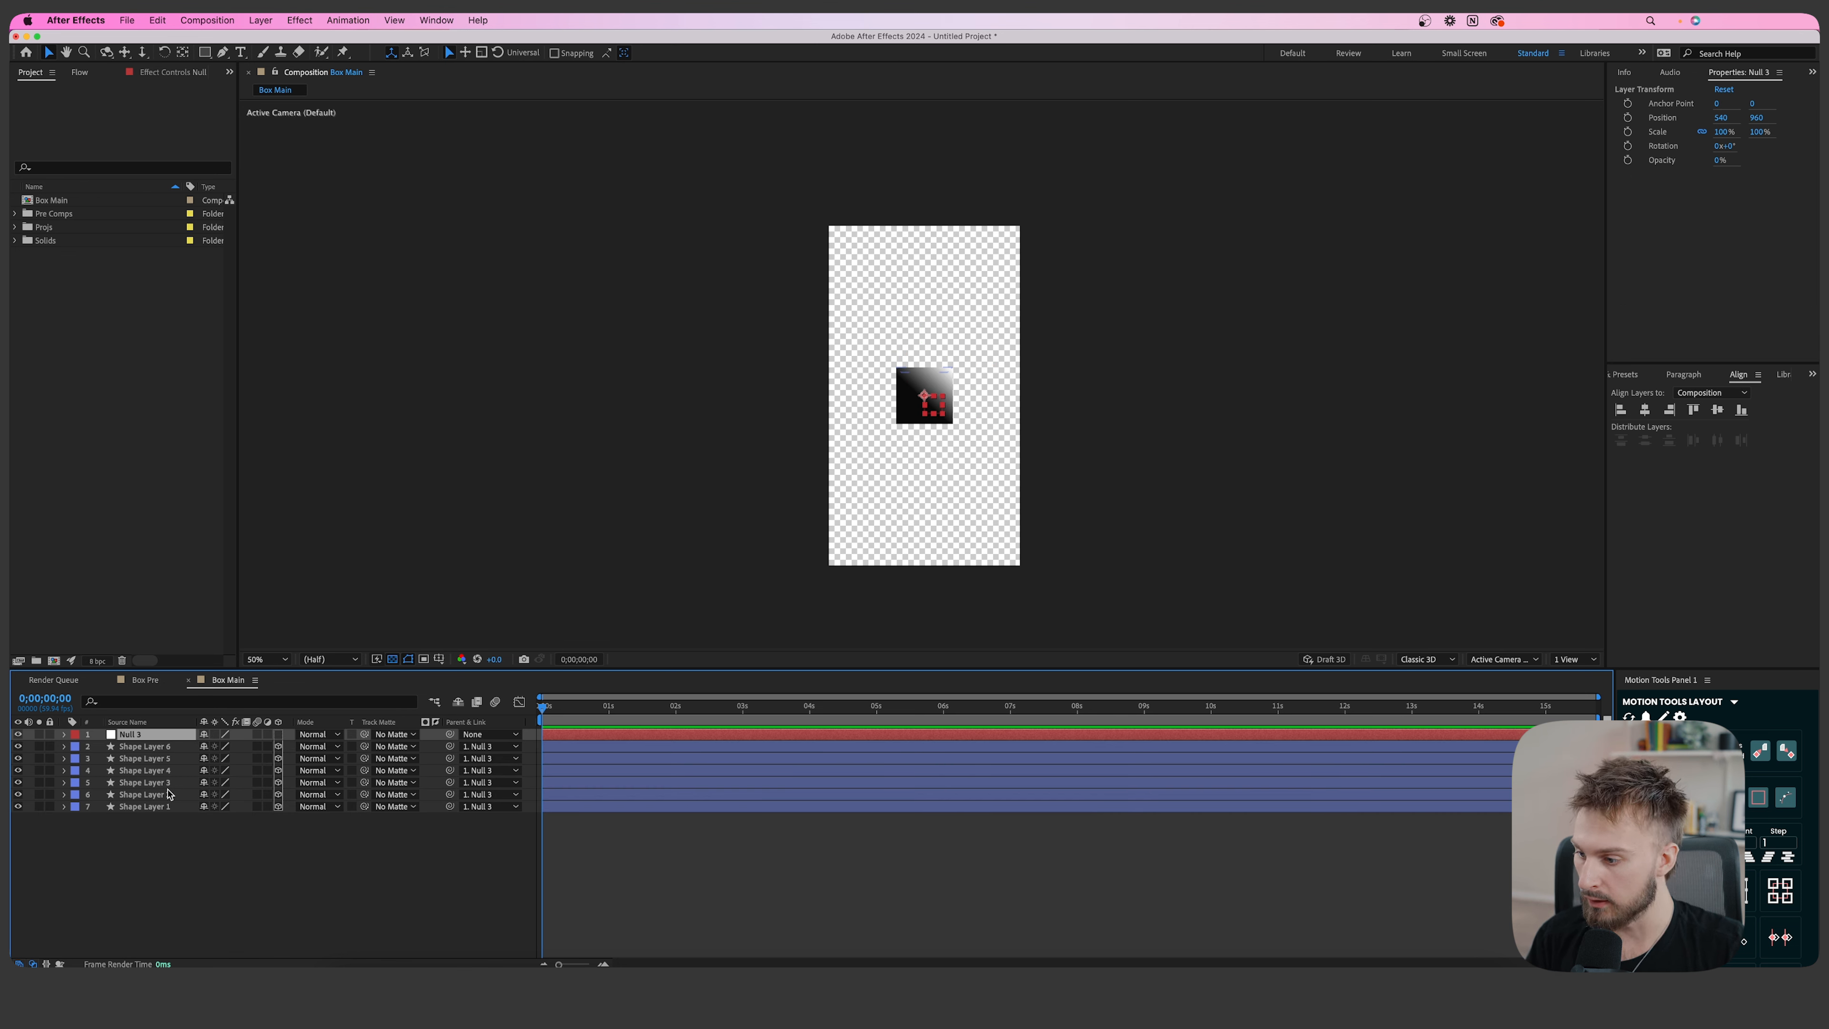
{"action": "left_click", "coordinate": [278, 734]}
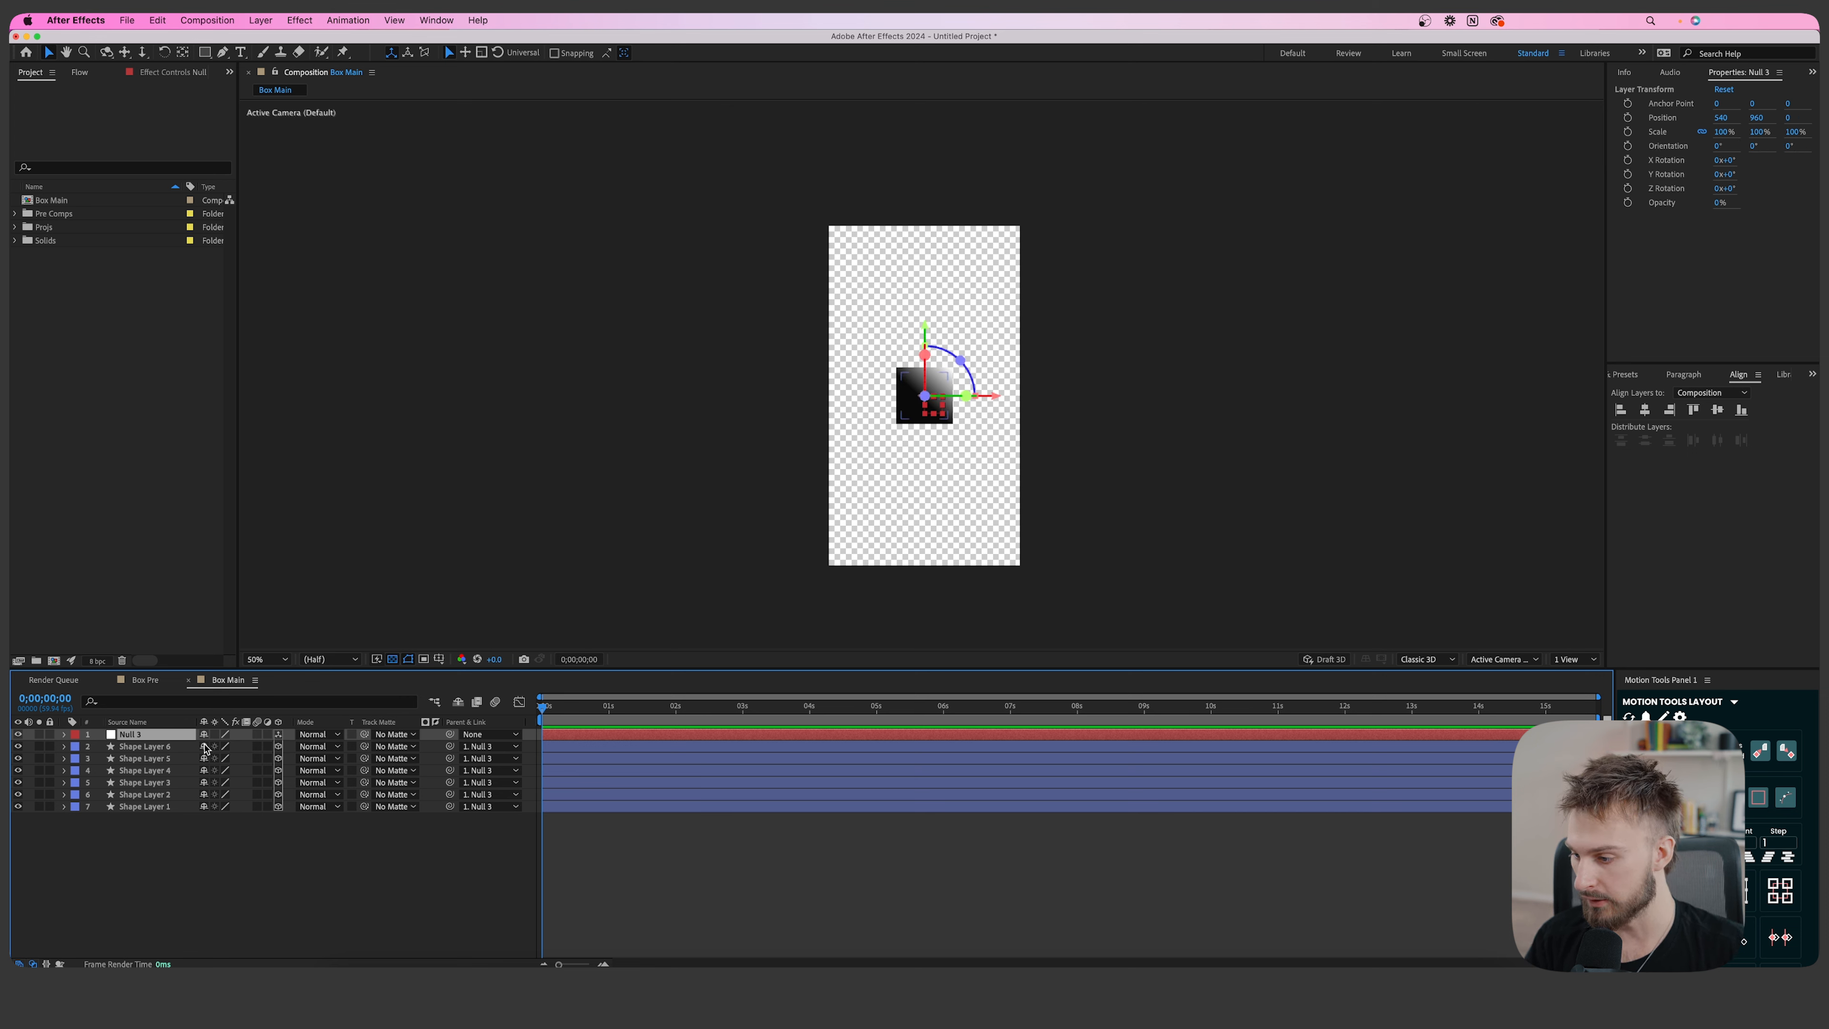
{"action": "key", "text": "r"}
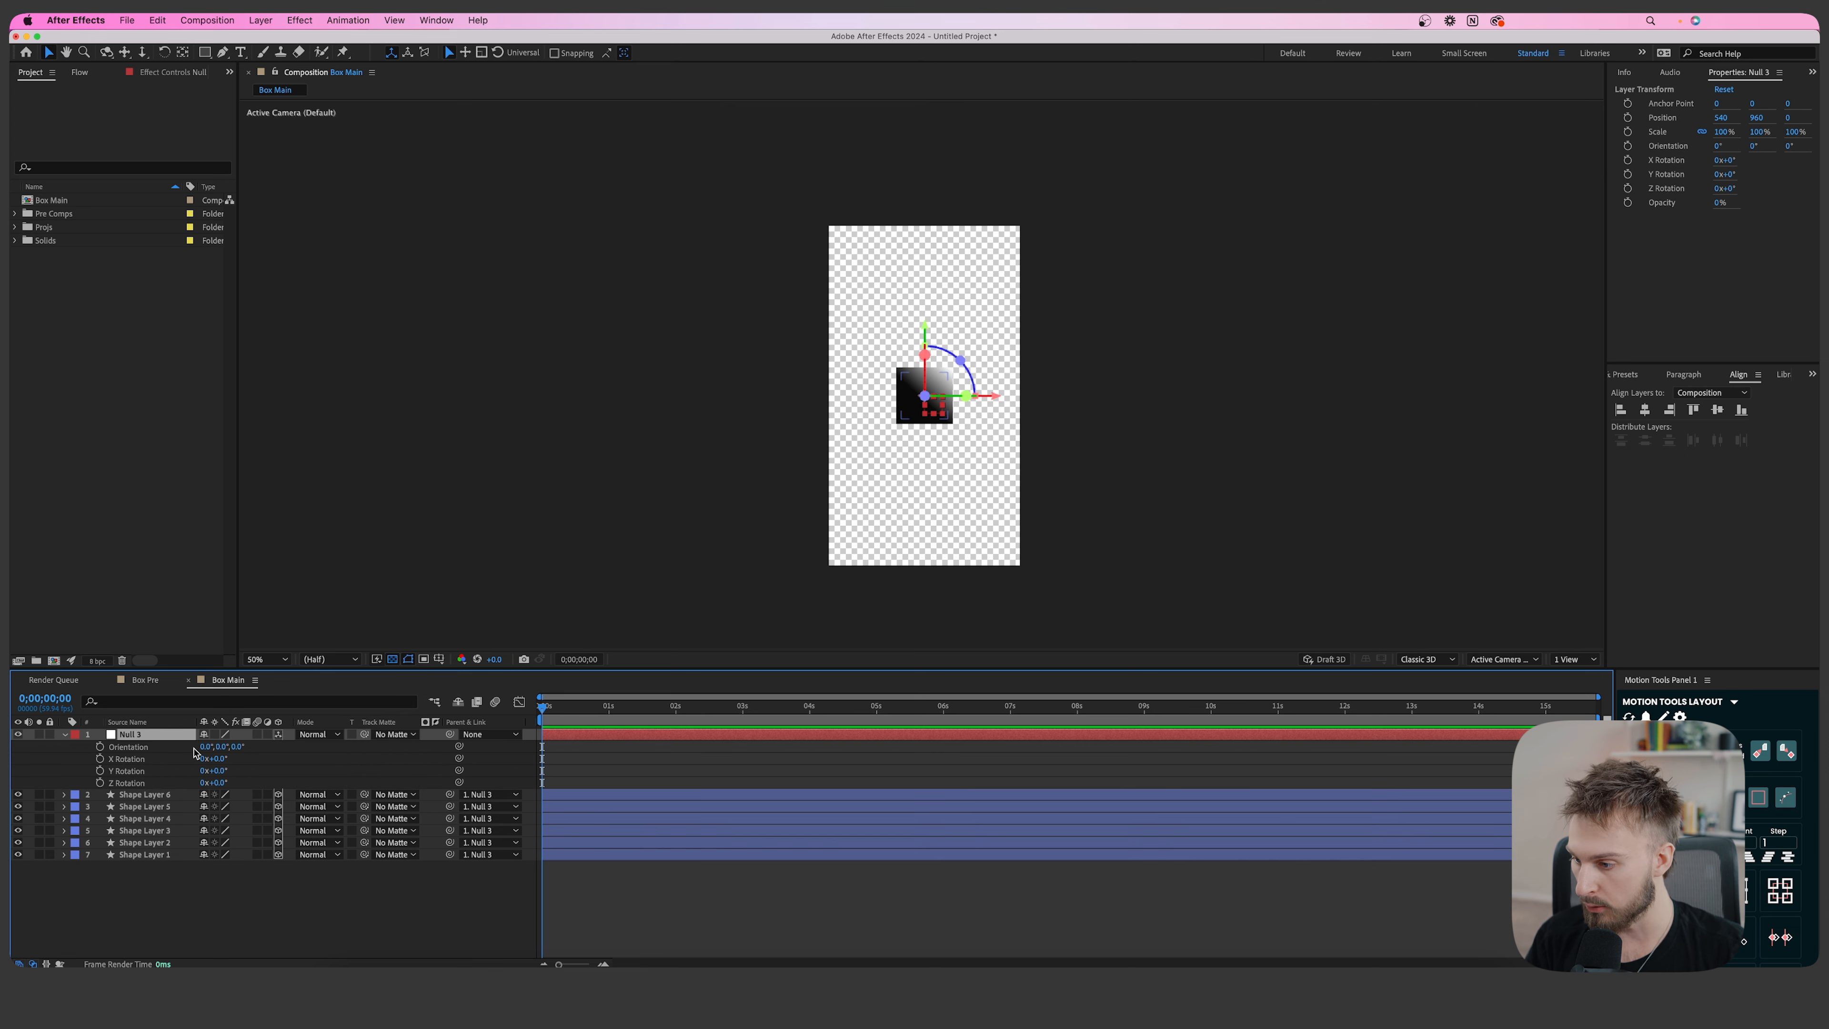
{"action": "left_click_drag", "start_coordinate": [218, 764], "coordinate": [140, 697]}
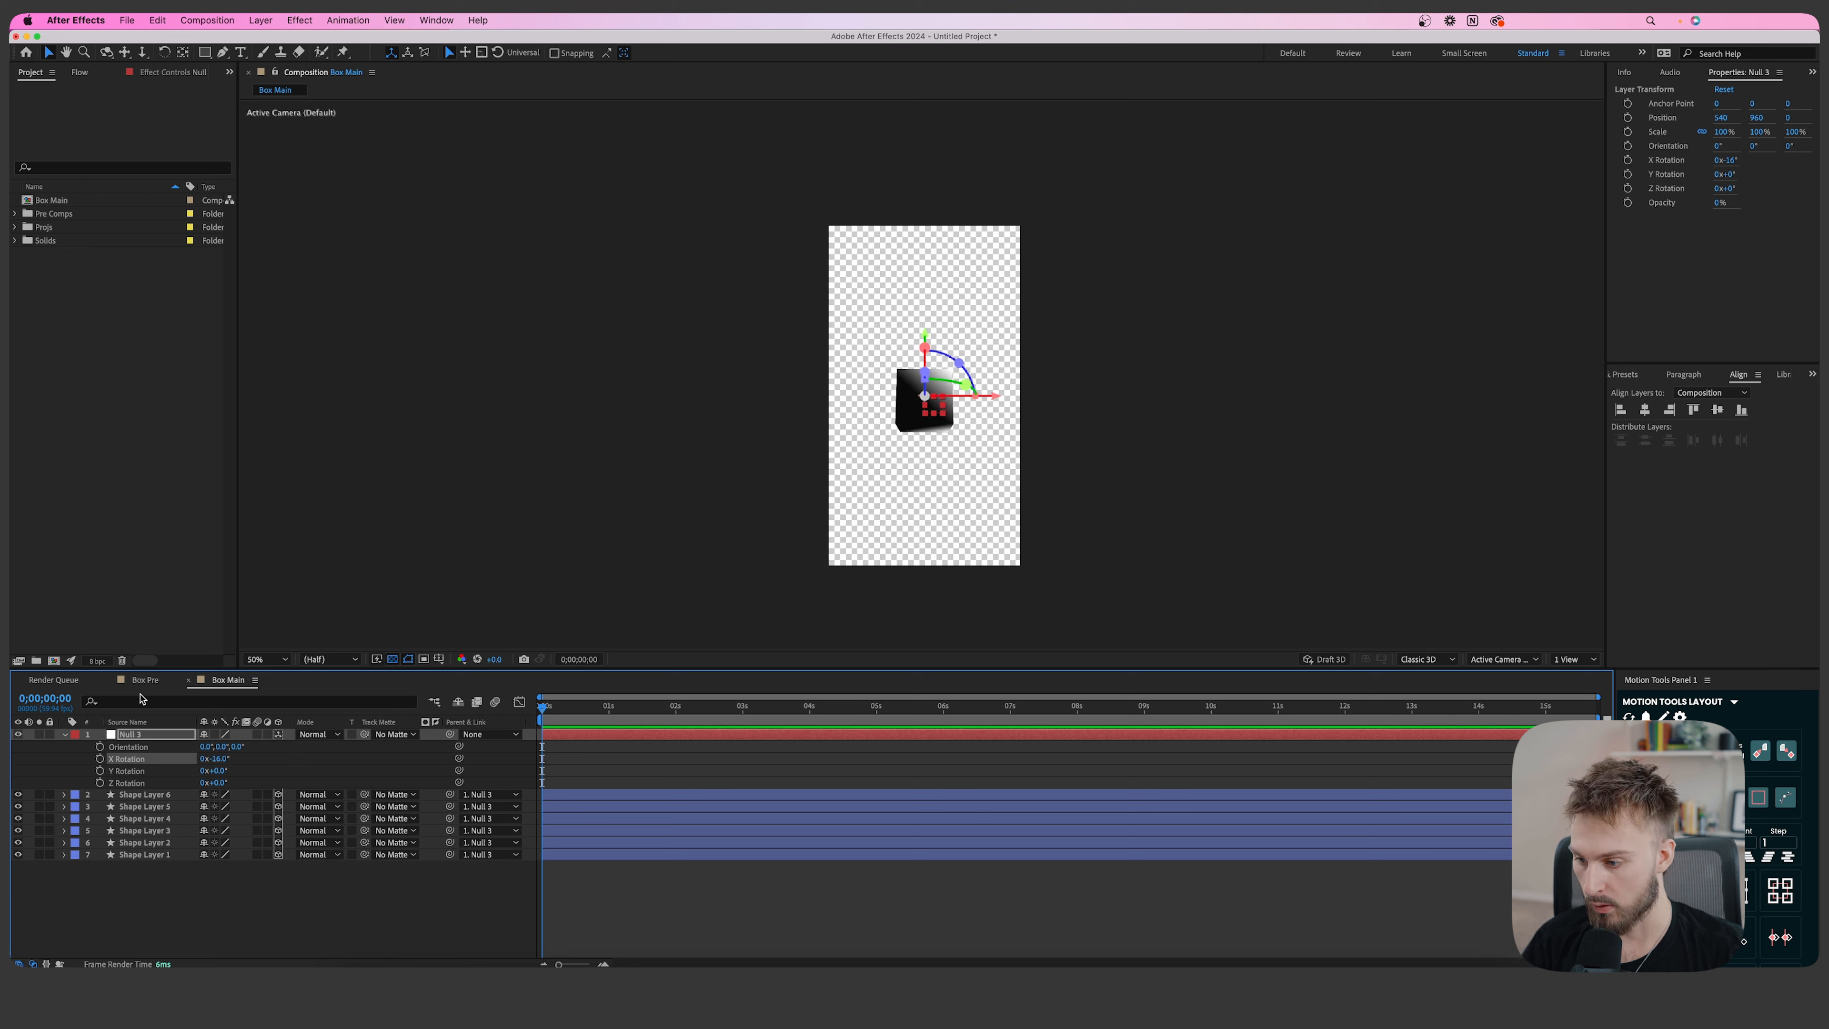
{"action": "key", "text": "super+z"}
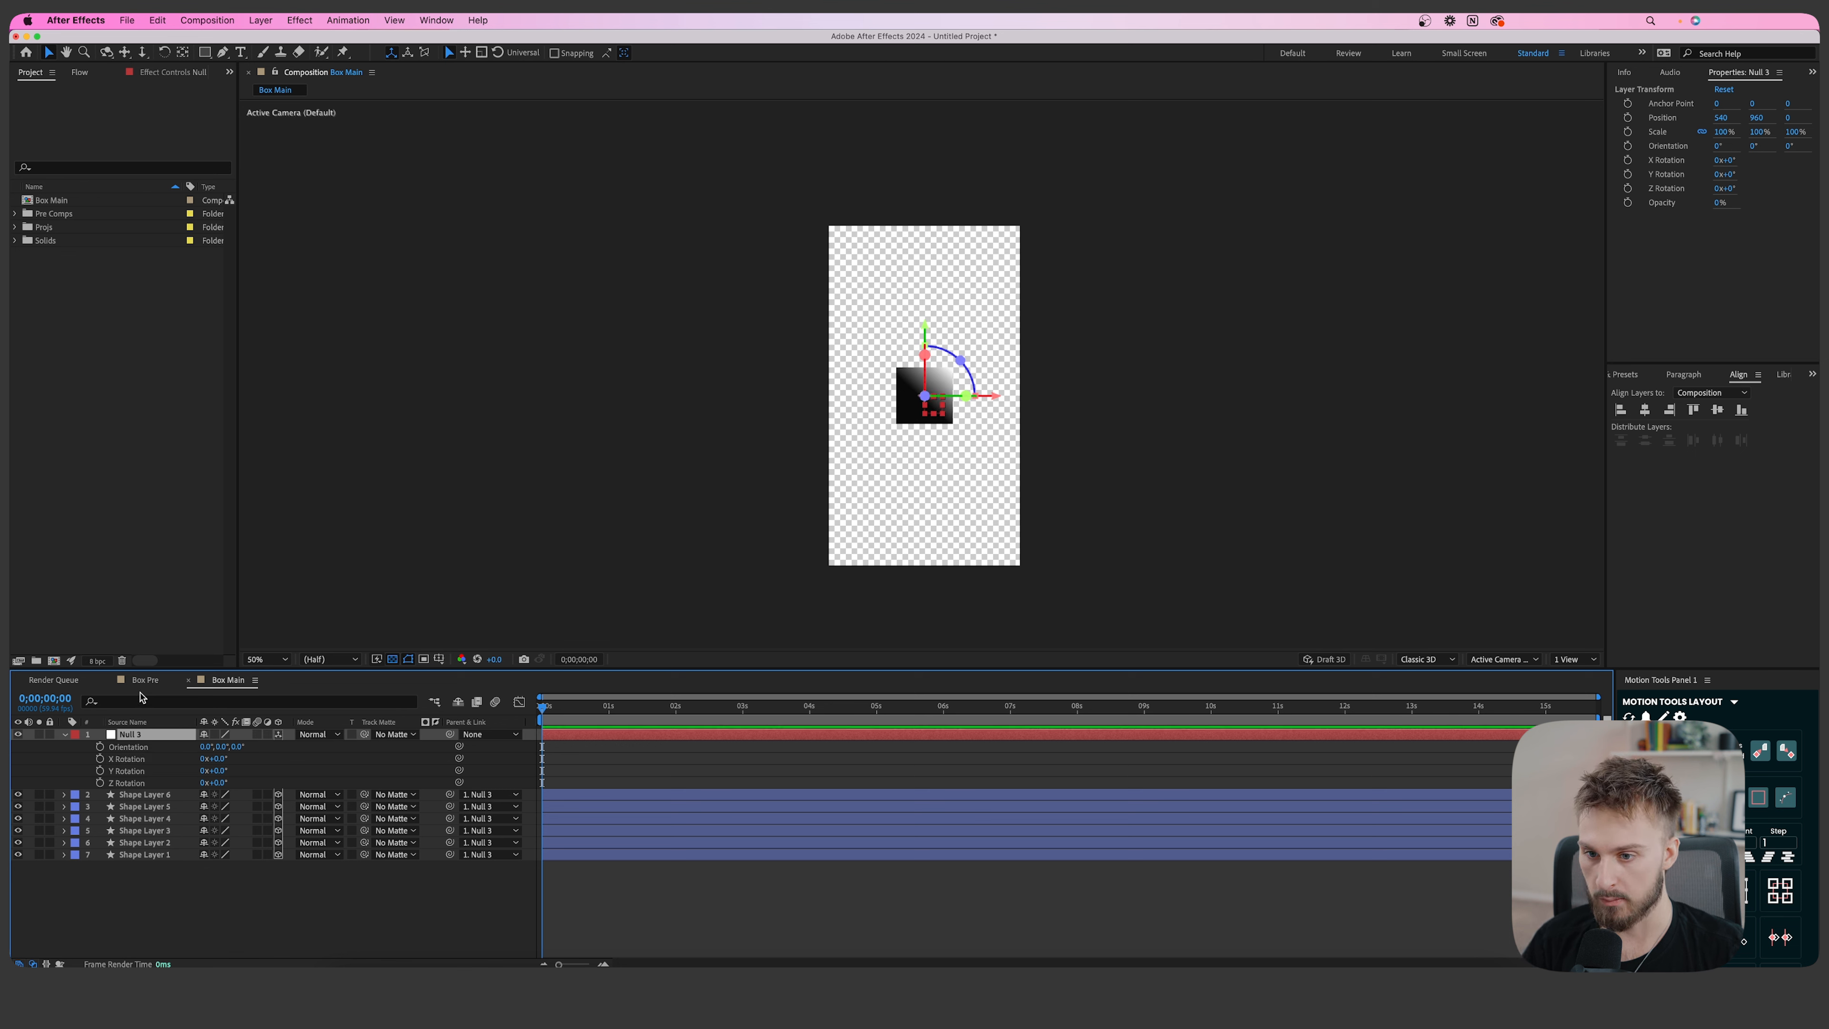
Show two views and set the null's Z anchor point to about 150 so it pivots near the middle of the box.
{"action": "left_click", "coordinate": [1569, 659]}
{"action": "left_click", "coordinate": [1585, 676]}
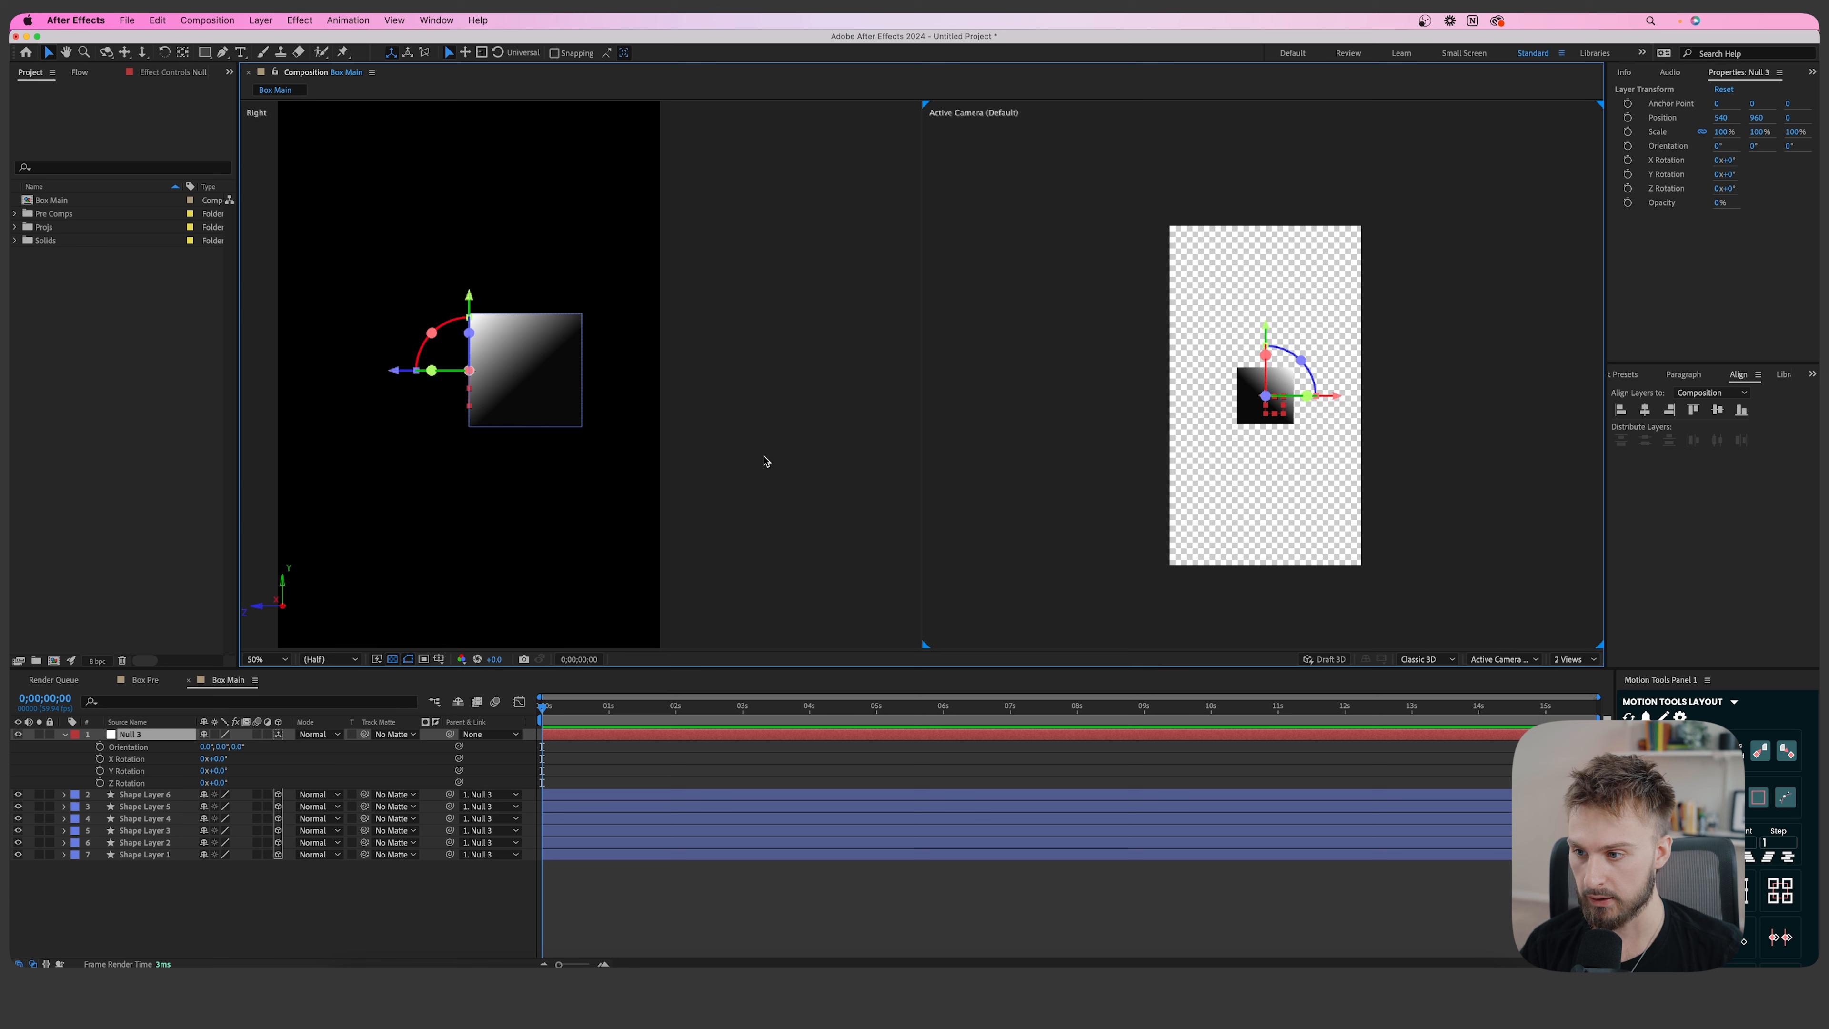
{"action": "key", "text": "a"}
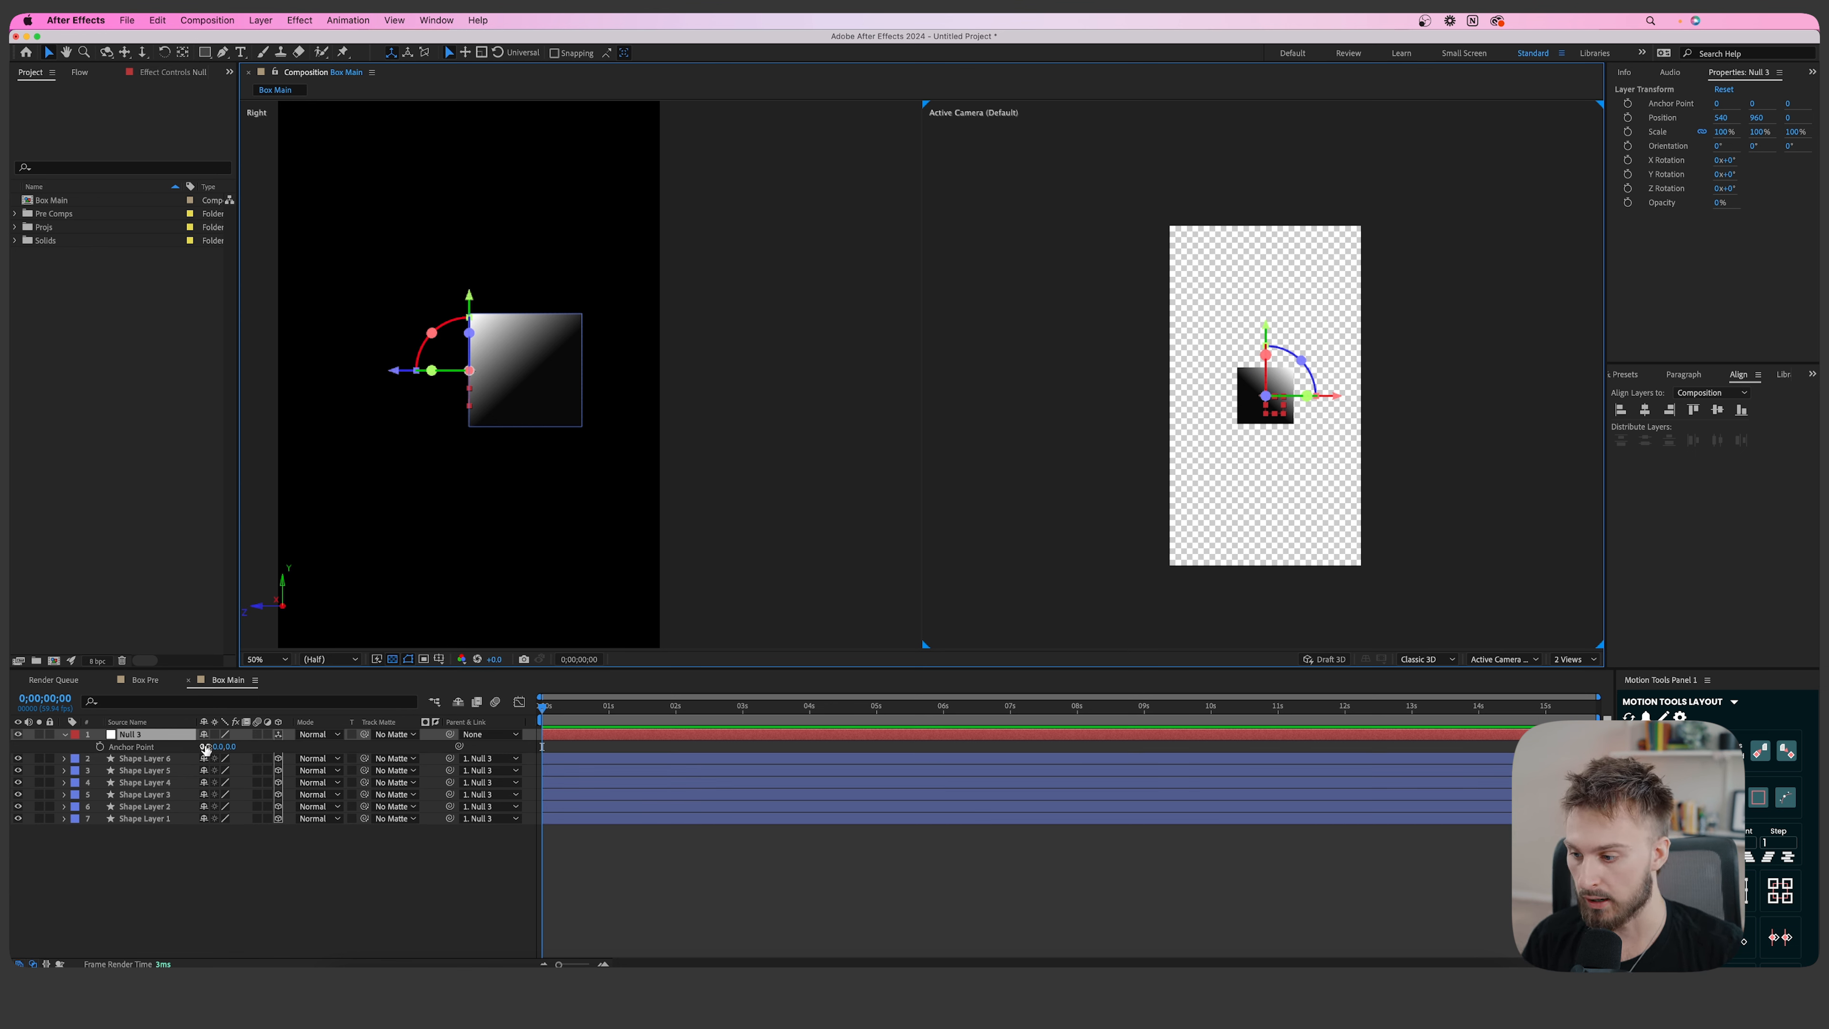
{"action": "left_click_drag", "start_coordinate": [232, 748], "coordinate": [336, 743]}
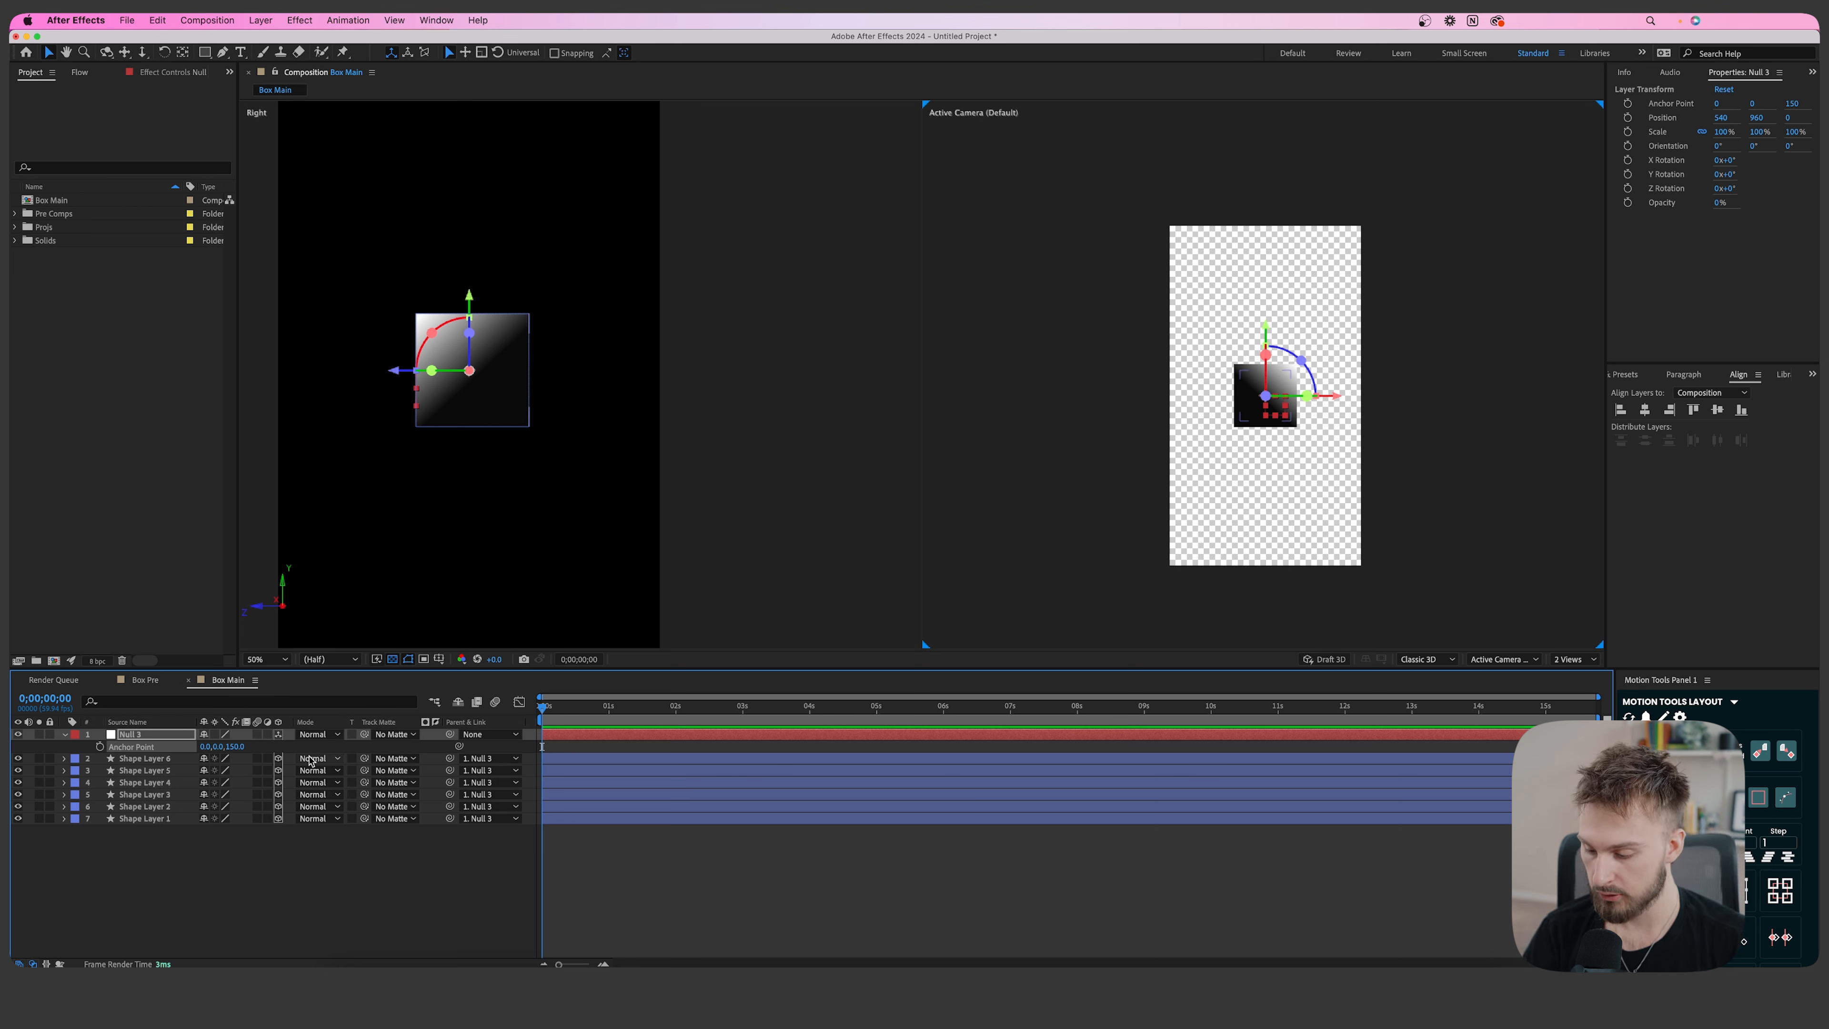
Test the null's X Rotation around the shifted anchor point, undo it and return to a single view.
{"action": "key", "text": "r"}
{"action": "mouse_move", "coordinate": [214, 758]}
{"action": "left_mouse_down"}
{"action": "mouse_move", "coordinate": [259, 746]}
{"action": "mouse_move", "coordinate": [236, 747]}
{"action": "left_mouse_up"}
{"action": "key", "text": "super+z"}
{"action": "left_click", "coordinate": [1580, 660]}
{"action": "left_click", "coordinate": [1577, 673]}
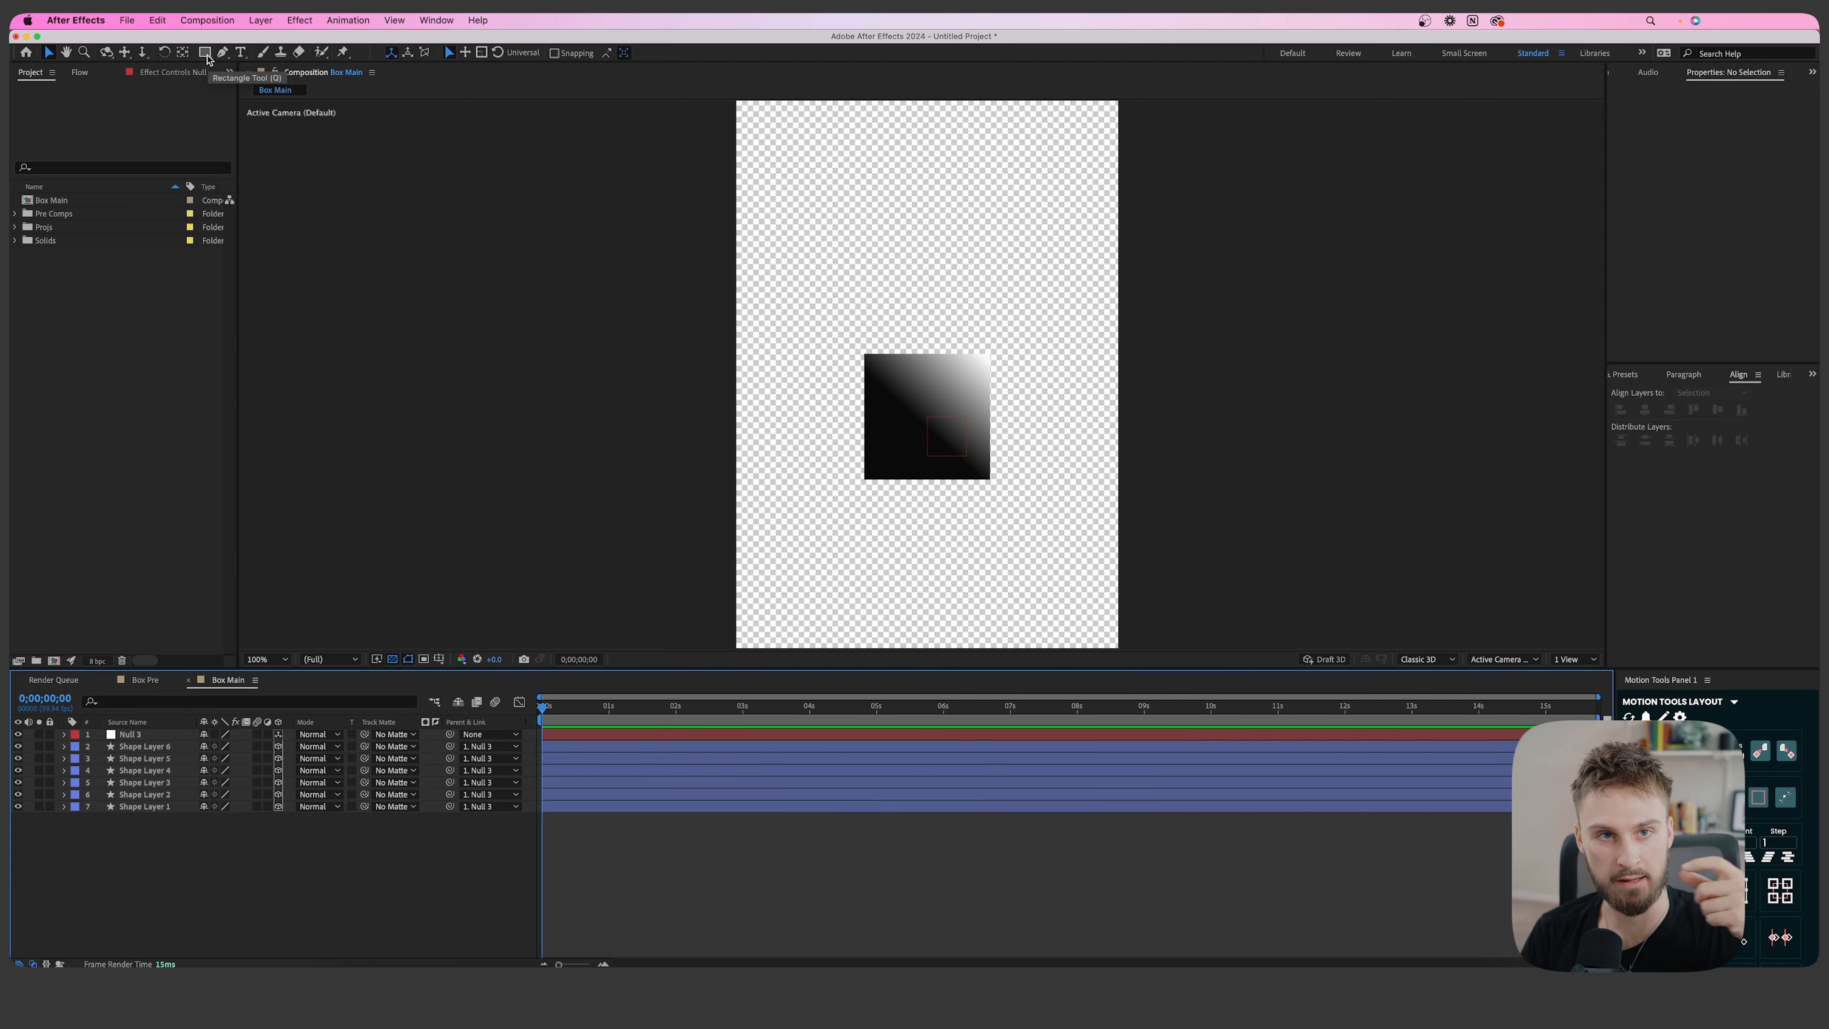
Draw a rectangle about 150 by 54 px above the box with no fill and a white 3 px stroke.
{"action": "left_click_drag", "start_coordinate": [196, 55], "coordinate": [306, 76]}
{"action": "left_click_drag", "start_coordinate": [886, 276], "coordinate": [940, 296]}
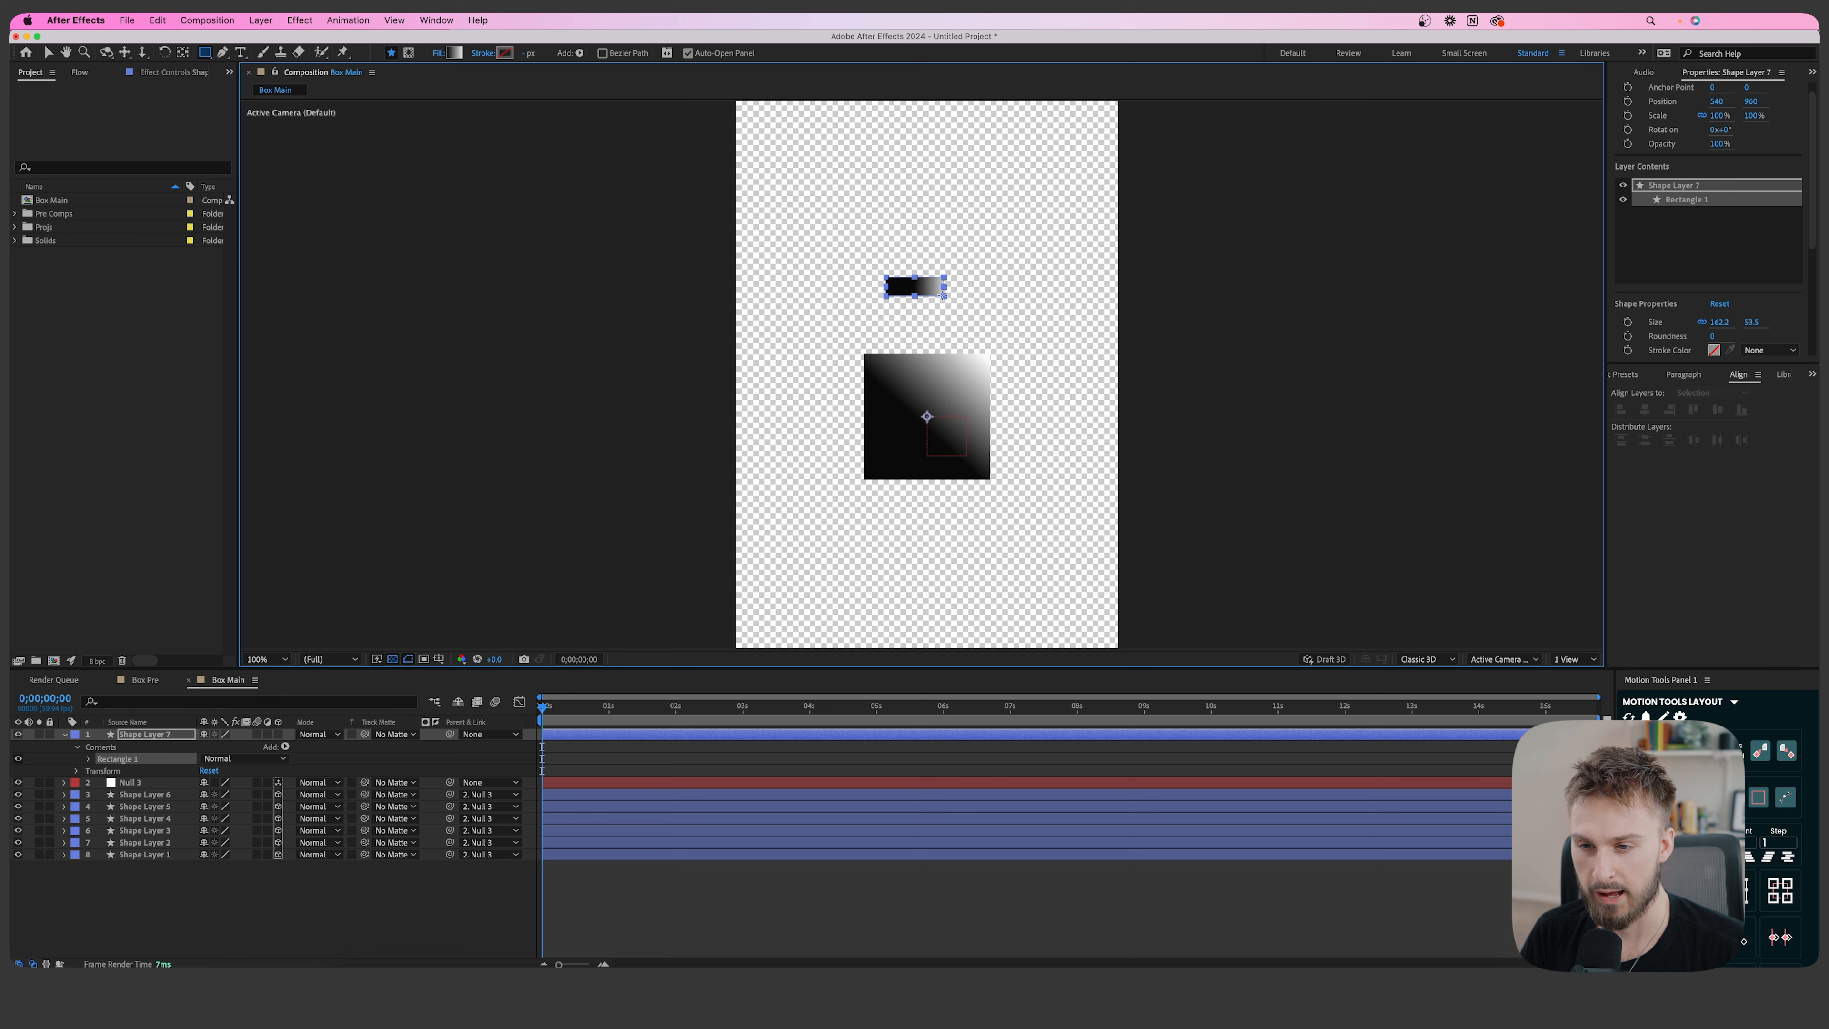
{"action": "left_click", "coordinate": [438, 54]}
{"action": "left_click", "coordinate": [842, 469]}
{"action": "left_click", "coordinate": [962, 550]}
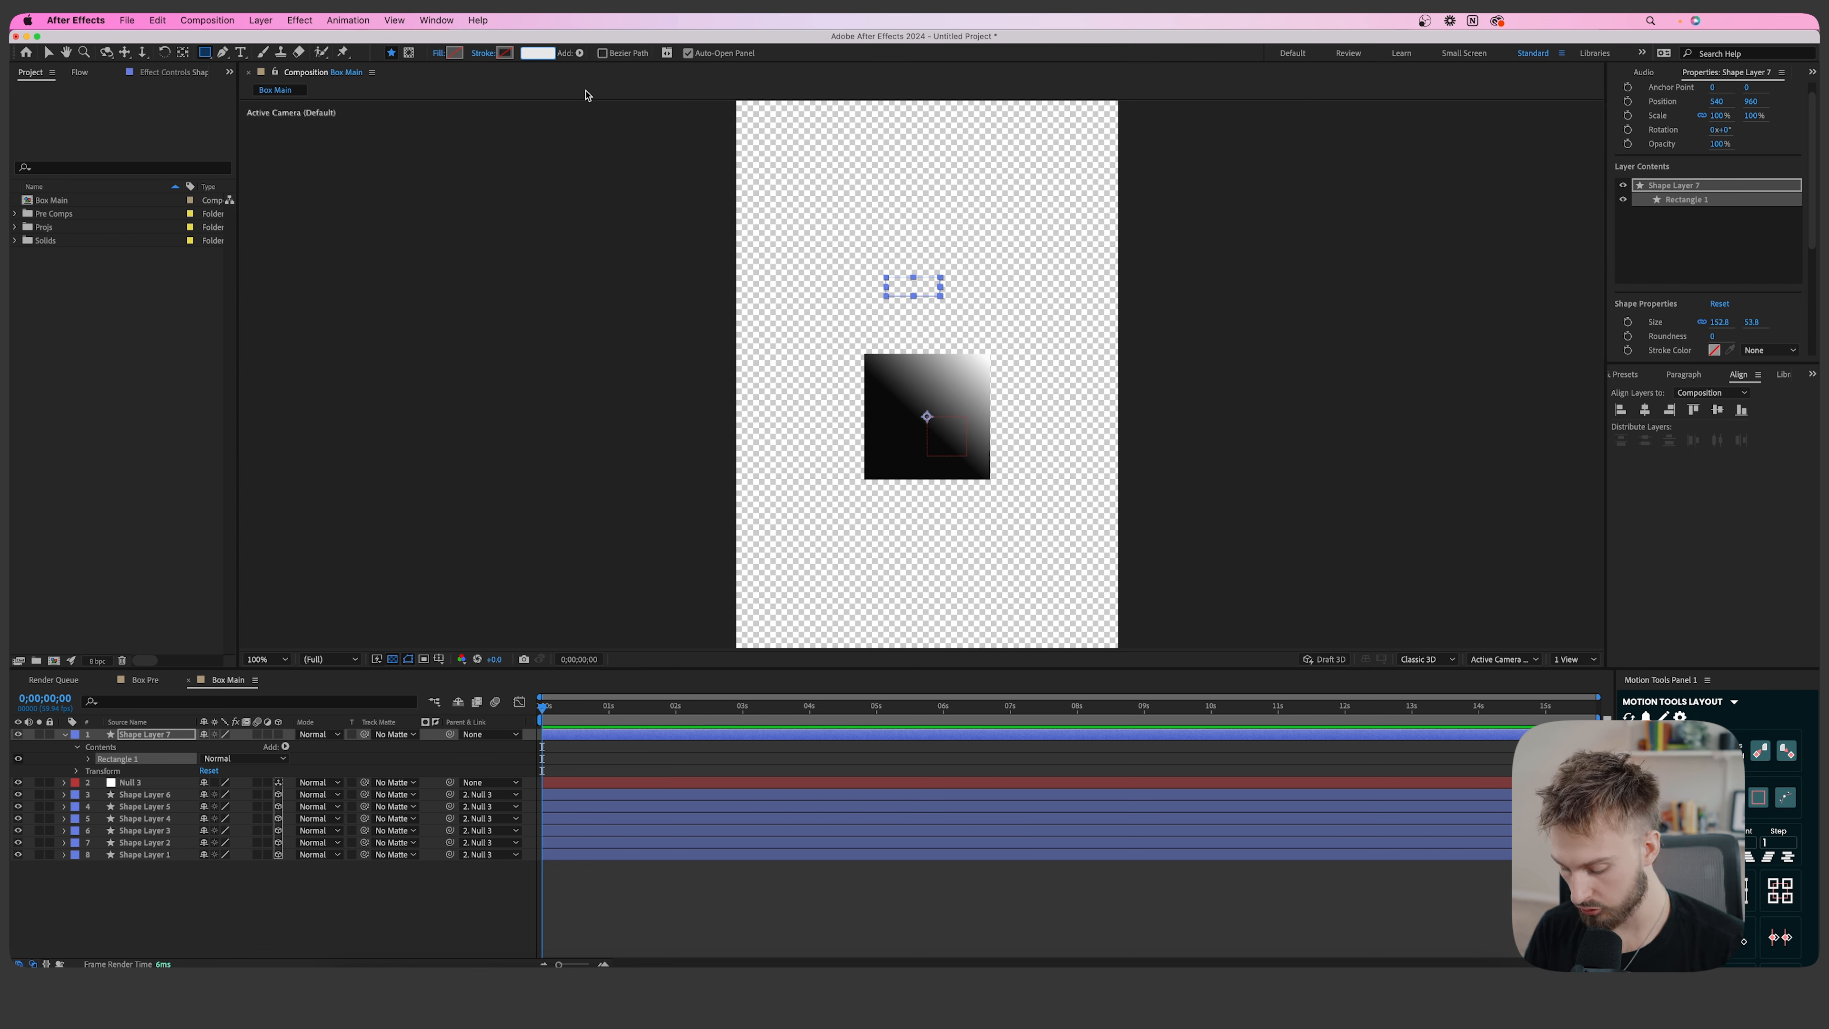
{"action": "type", "text": "3"}
{"action": "key", "text": "Return"}
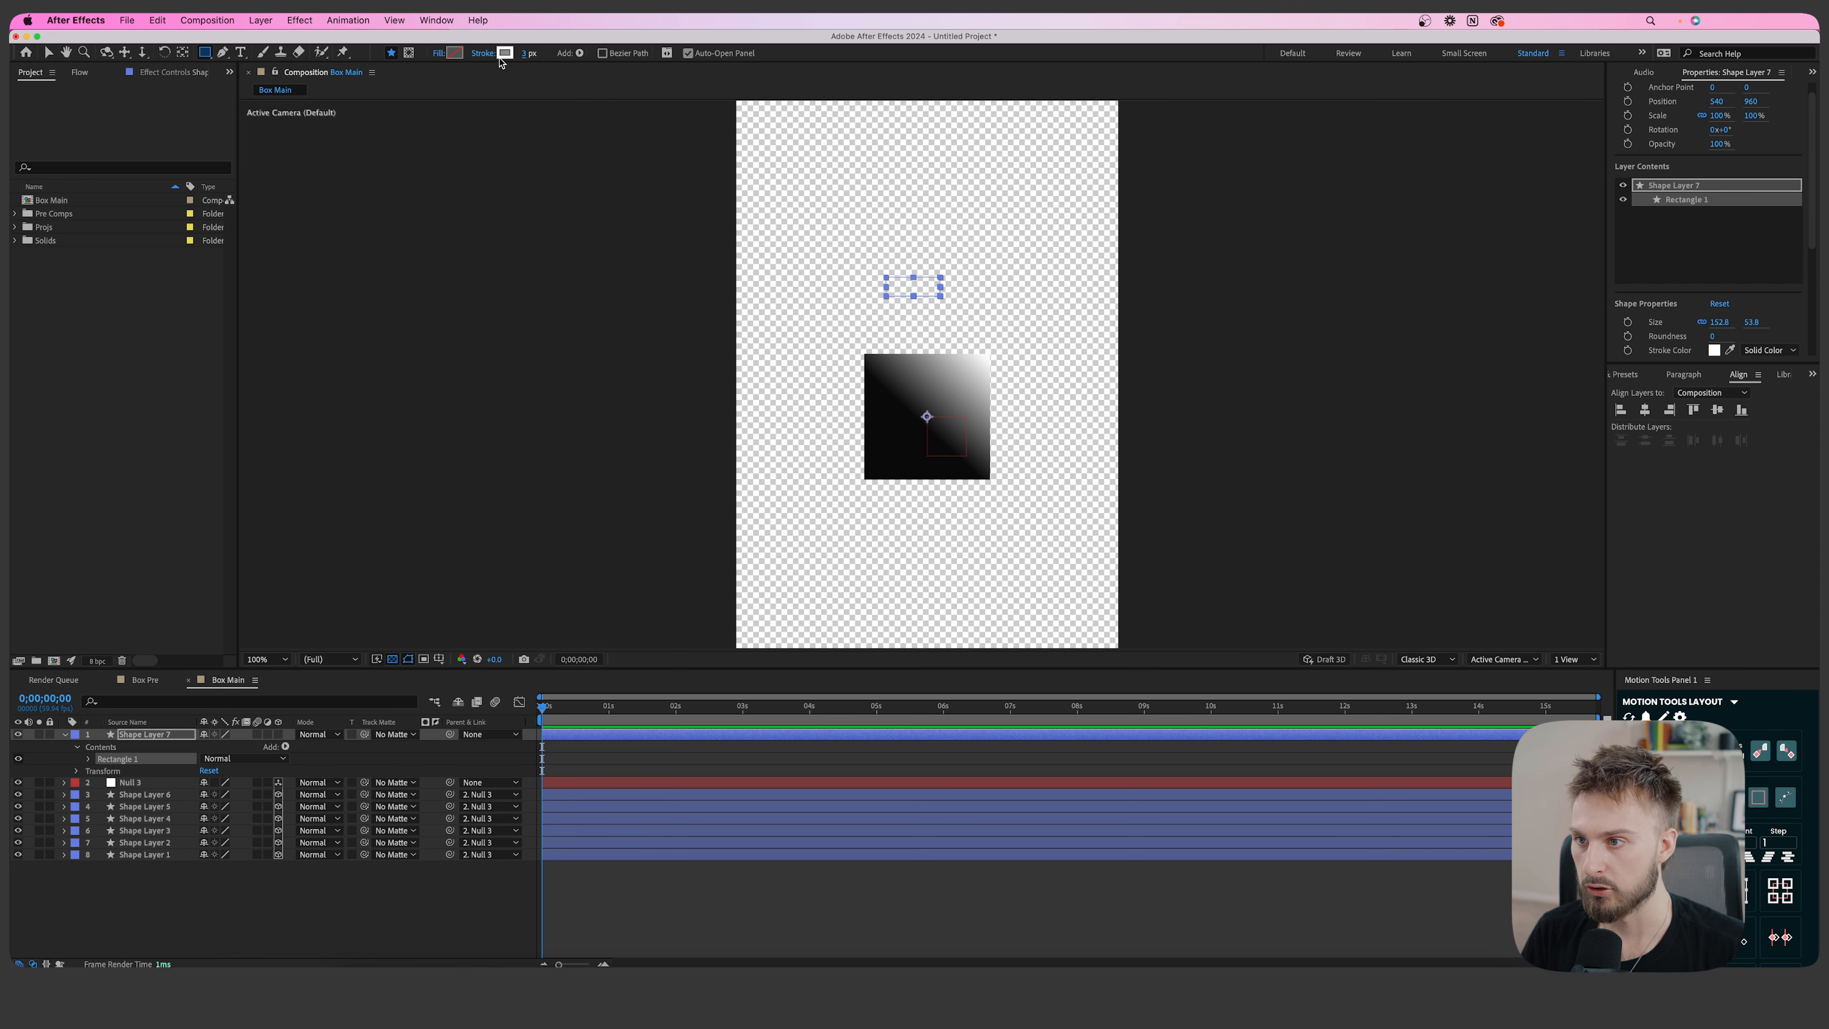
Centre the new rectangle layer's anchor point on its shape and make it a 3D layer.
{"action": "key", "text": "period"}
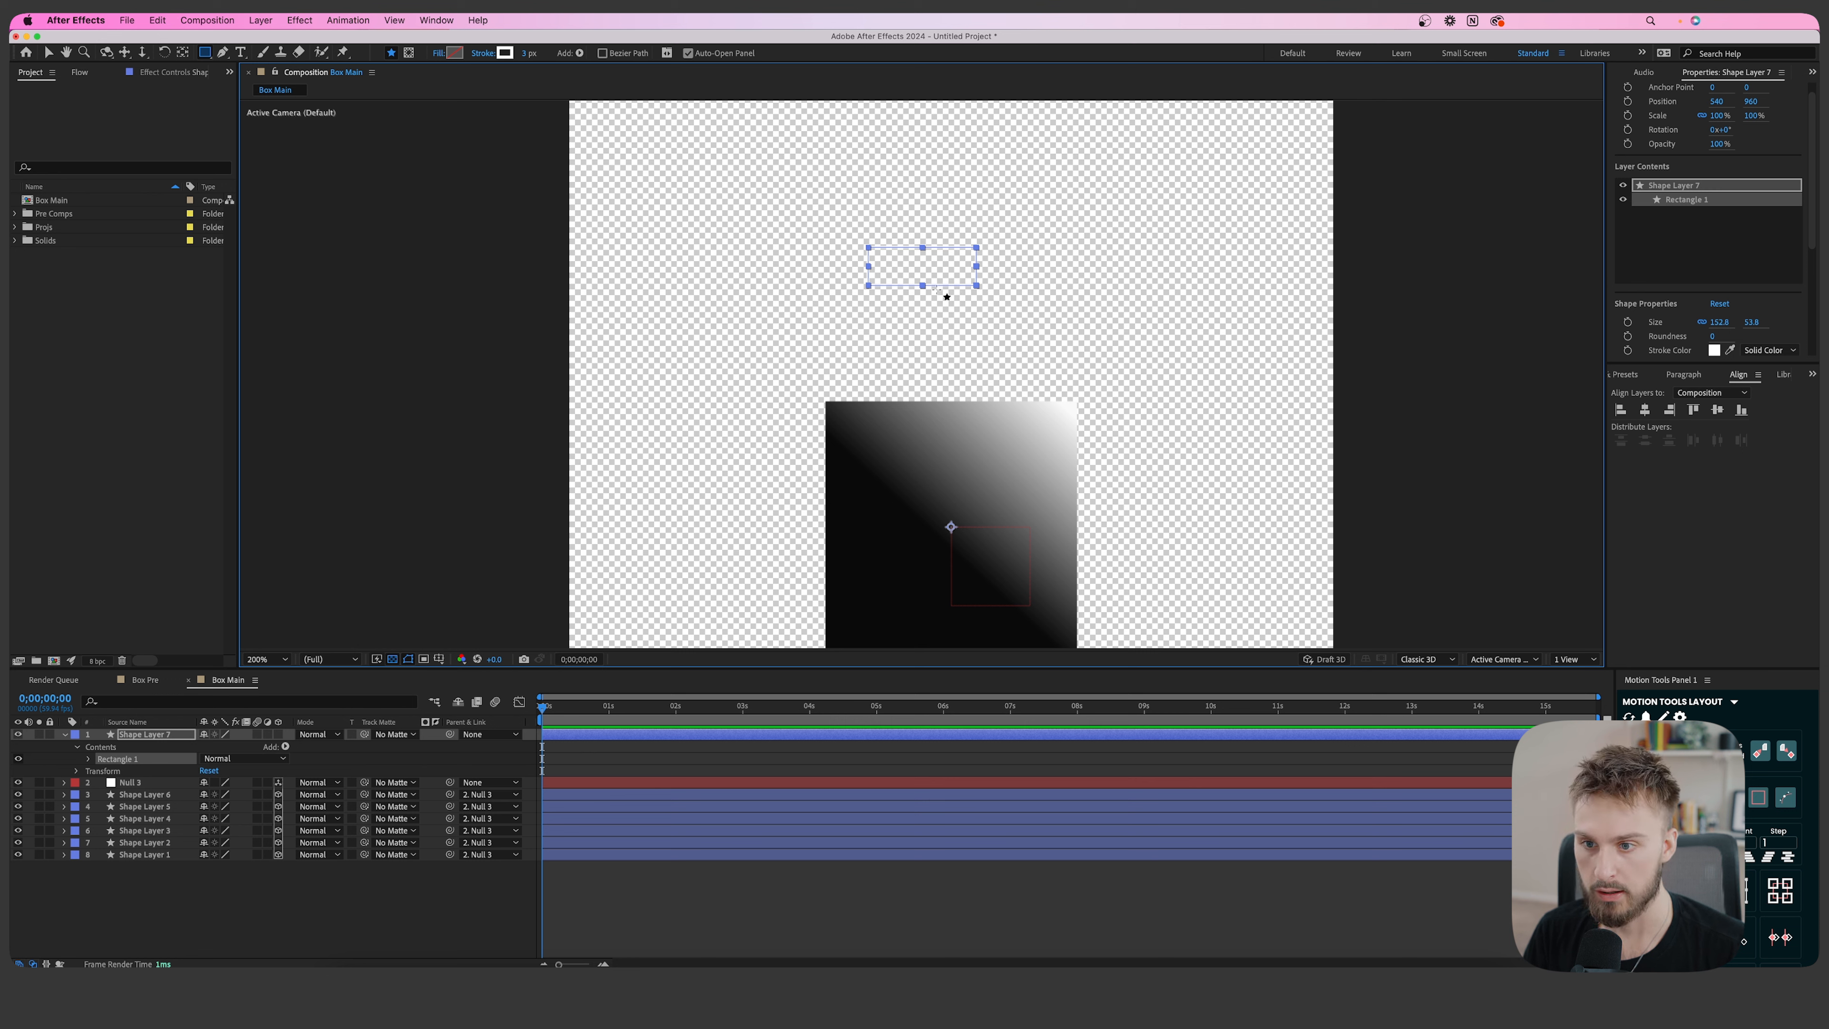
{"action": "key", "text": "v"}
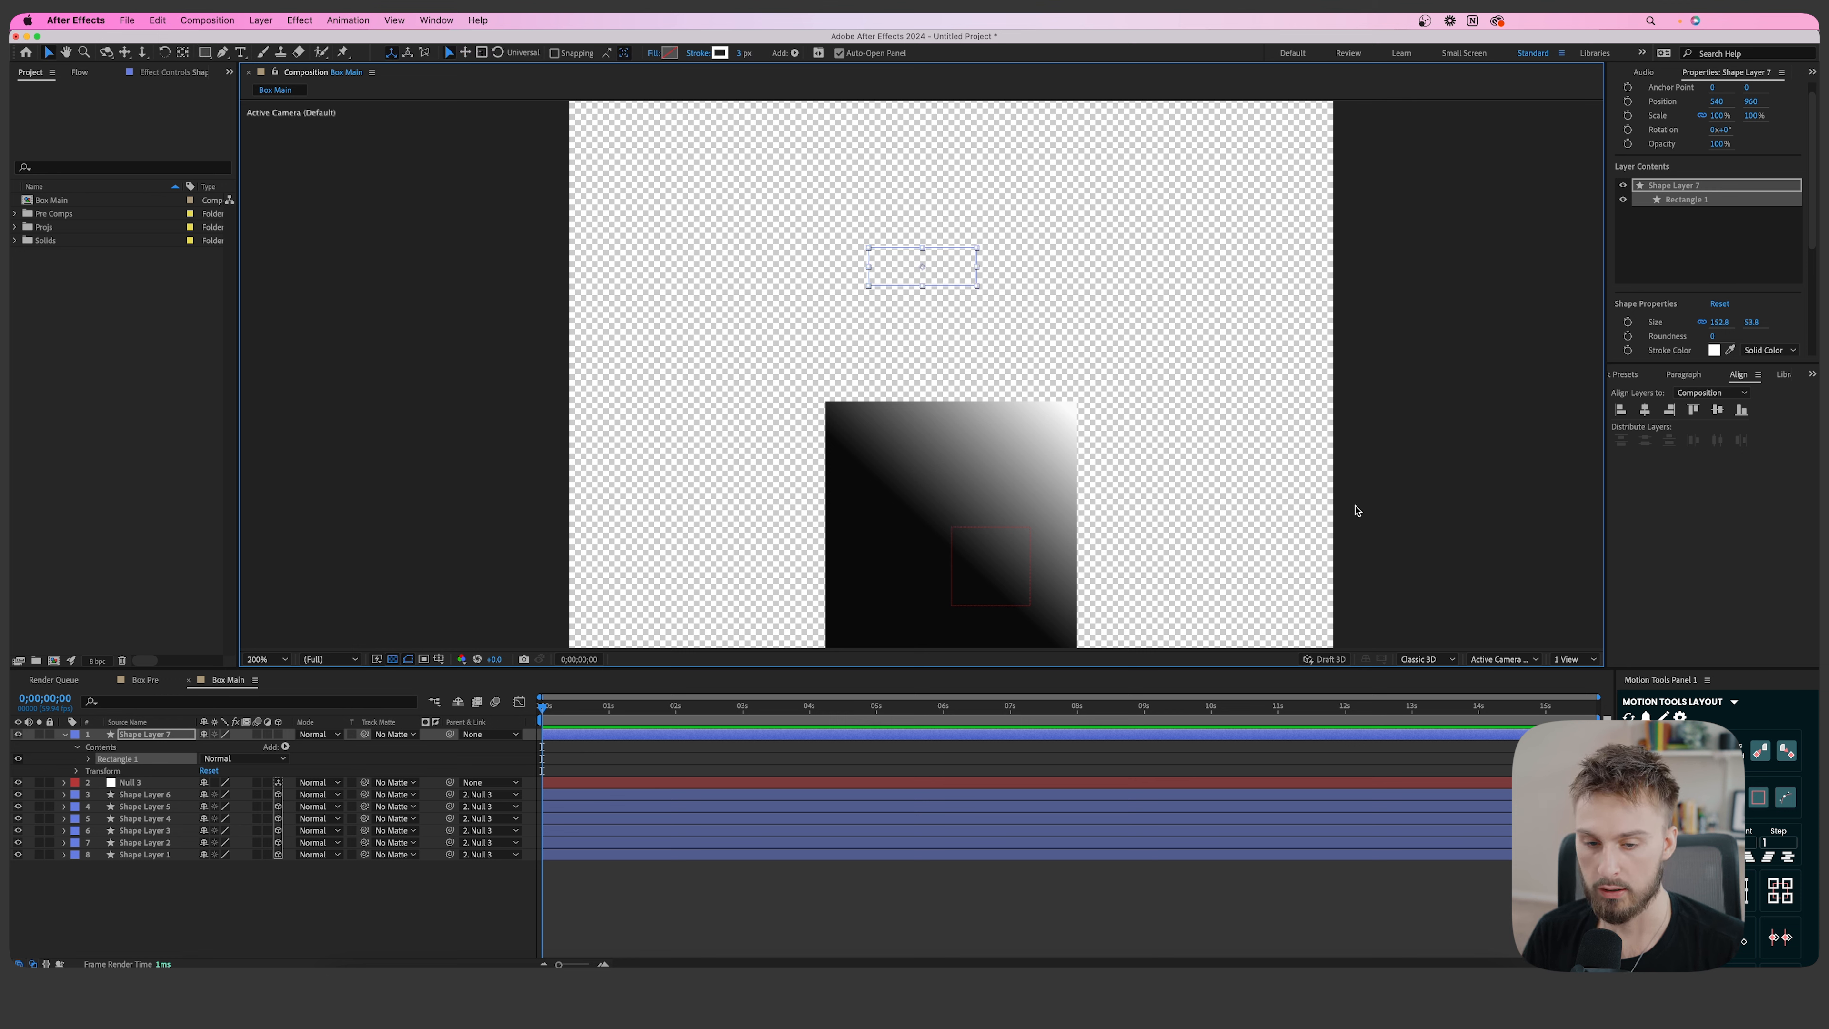
{"action": "left_click", "coordinate": [1656, 772]}
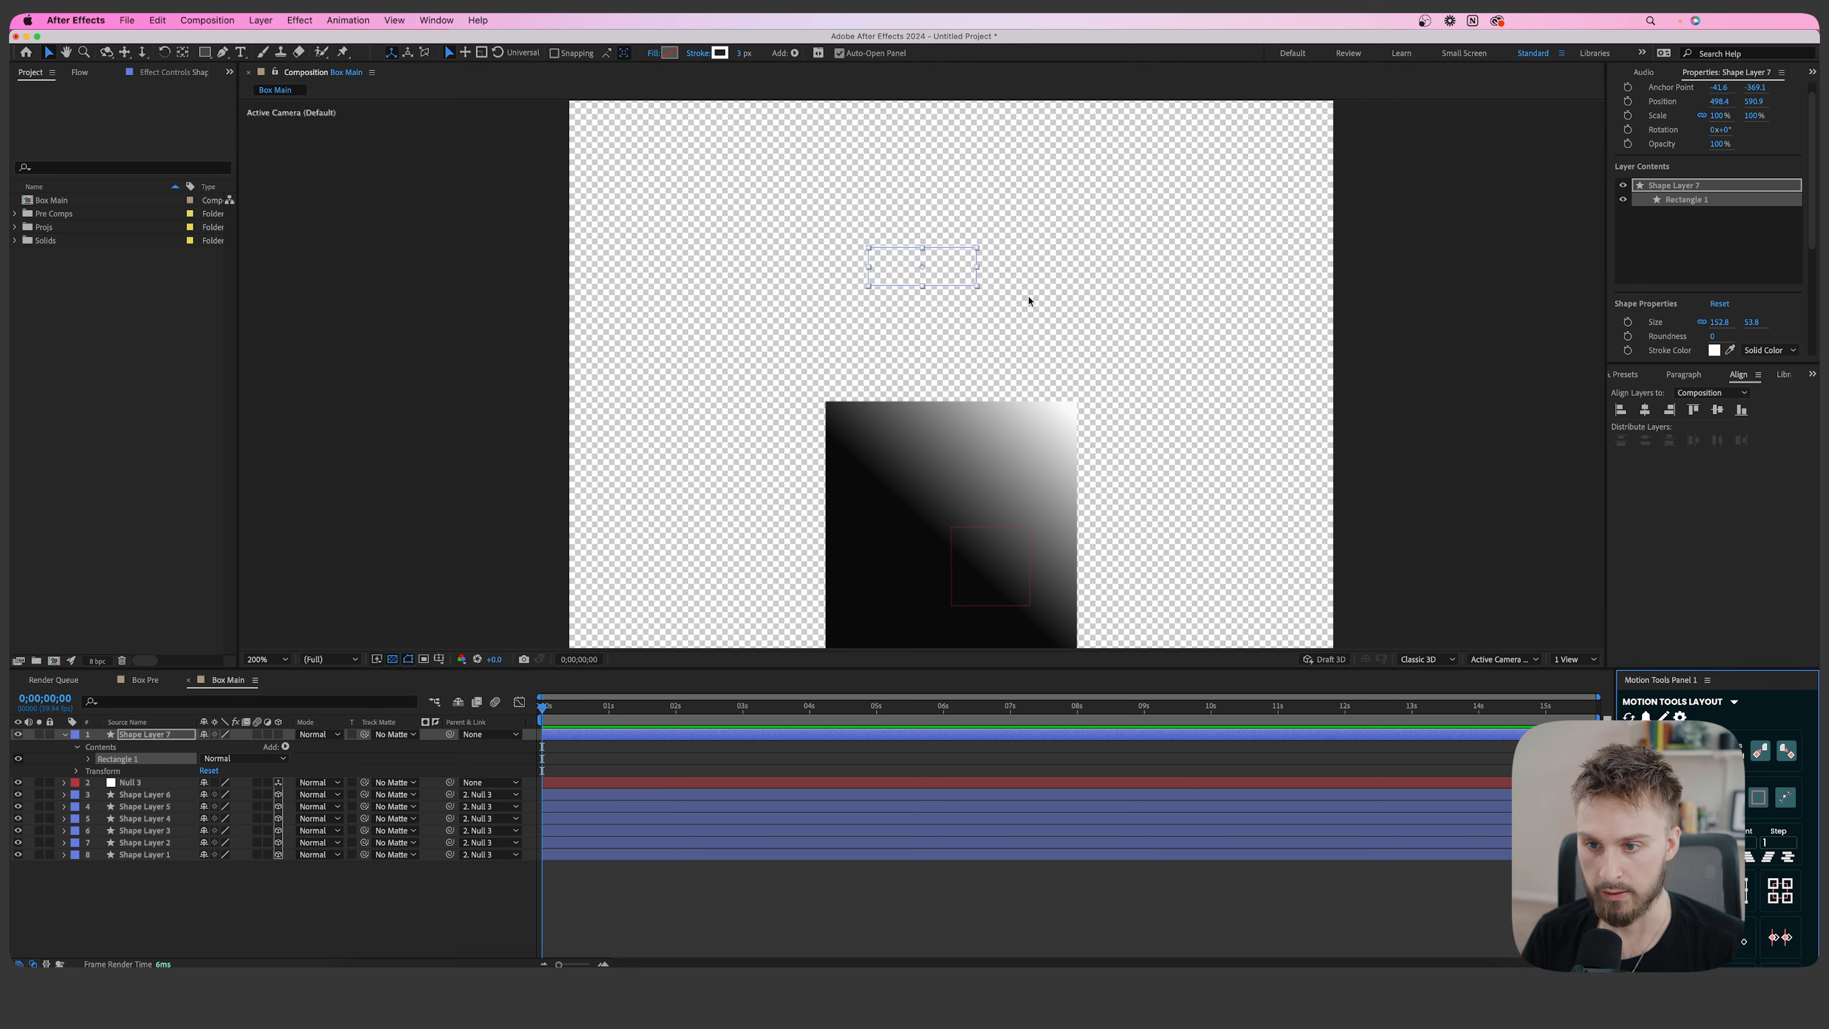
{"action": "left_click", "coordinate": [278, 735]}
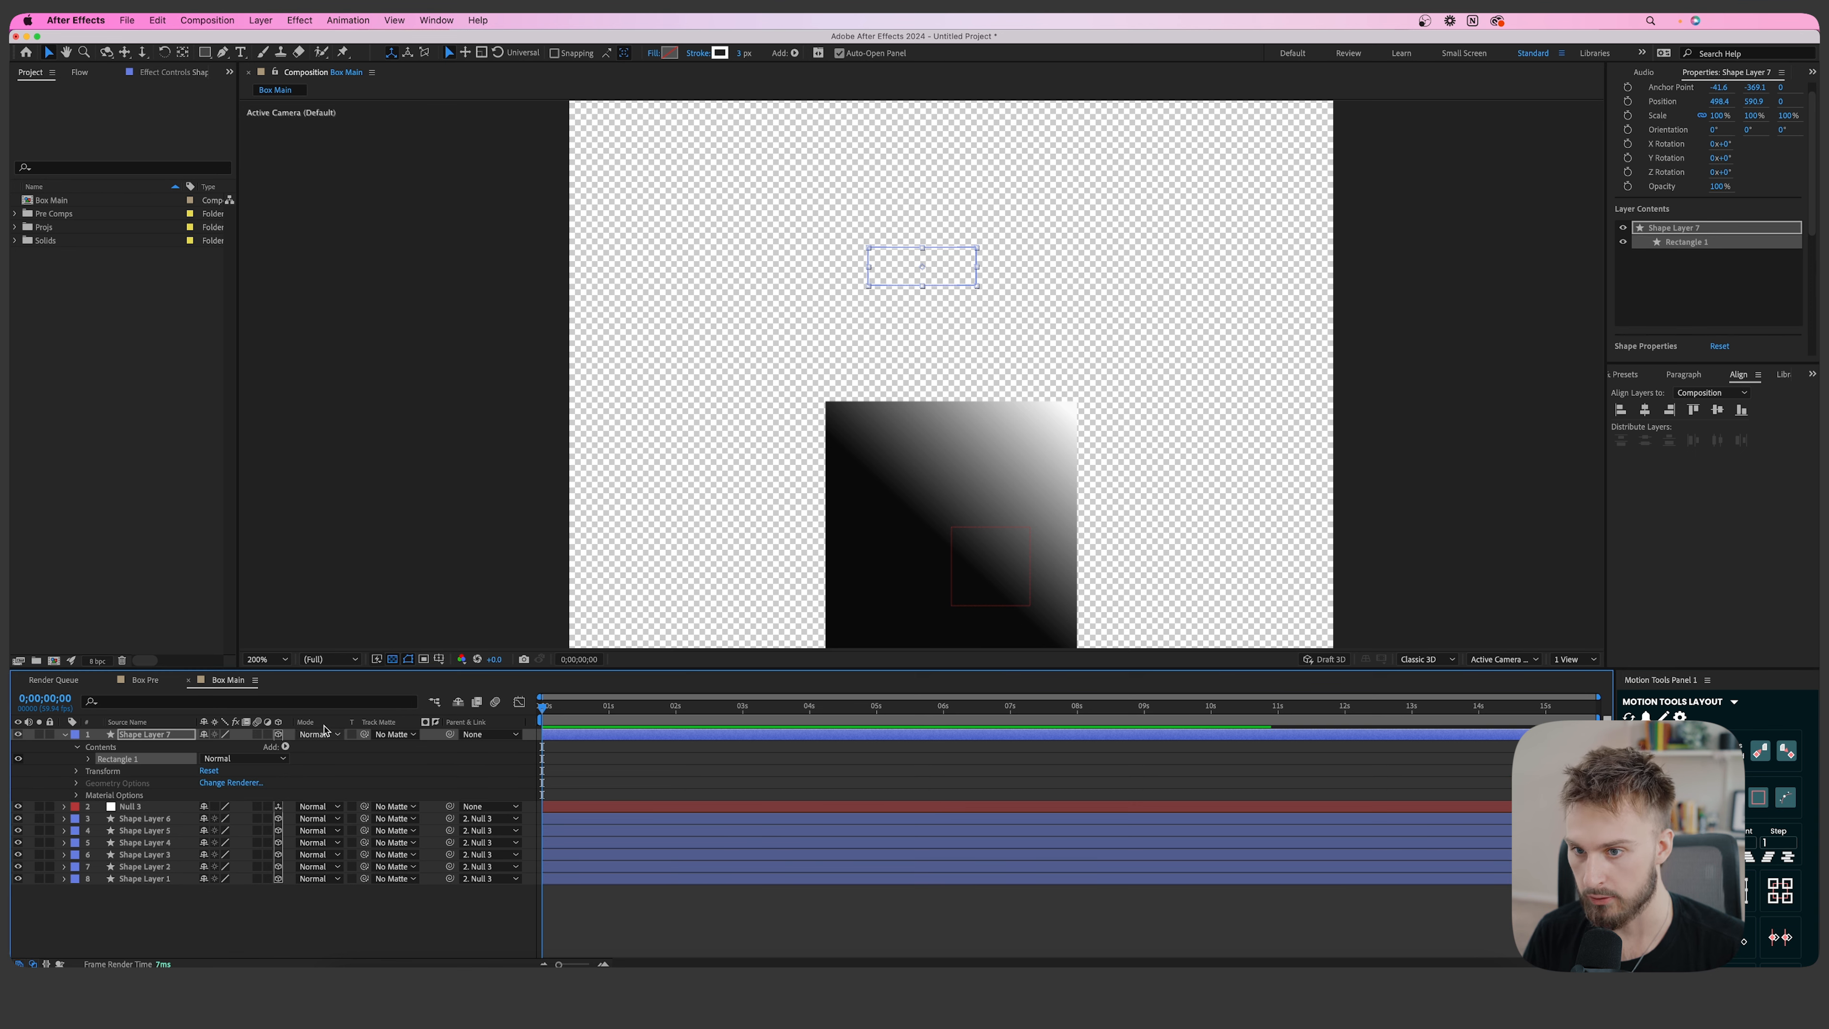
Move the outlined rectangle down onto the box and show the composition in two views.
{"action": "left_click_drag", "start_coordinate": [935, 284], "coordinate": [977, 568]}
{"action": "left_click", "coordinate": [1574, 659]}
{"action": "left_click", "coordinate": [1579, 689]}
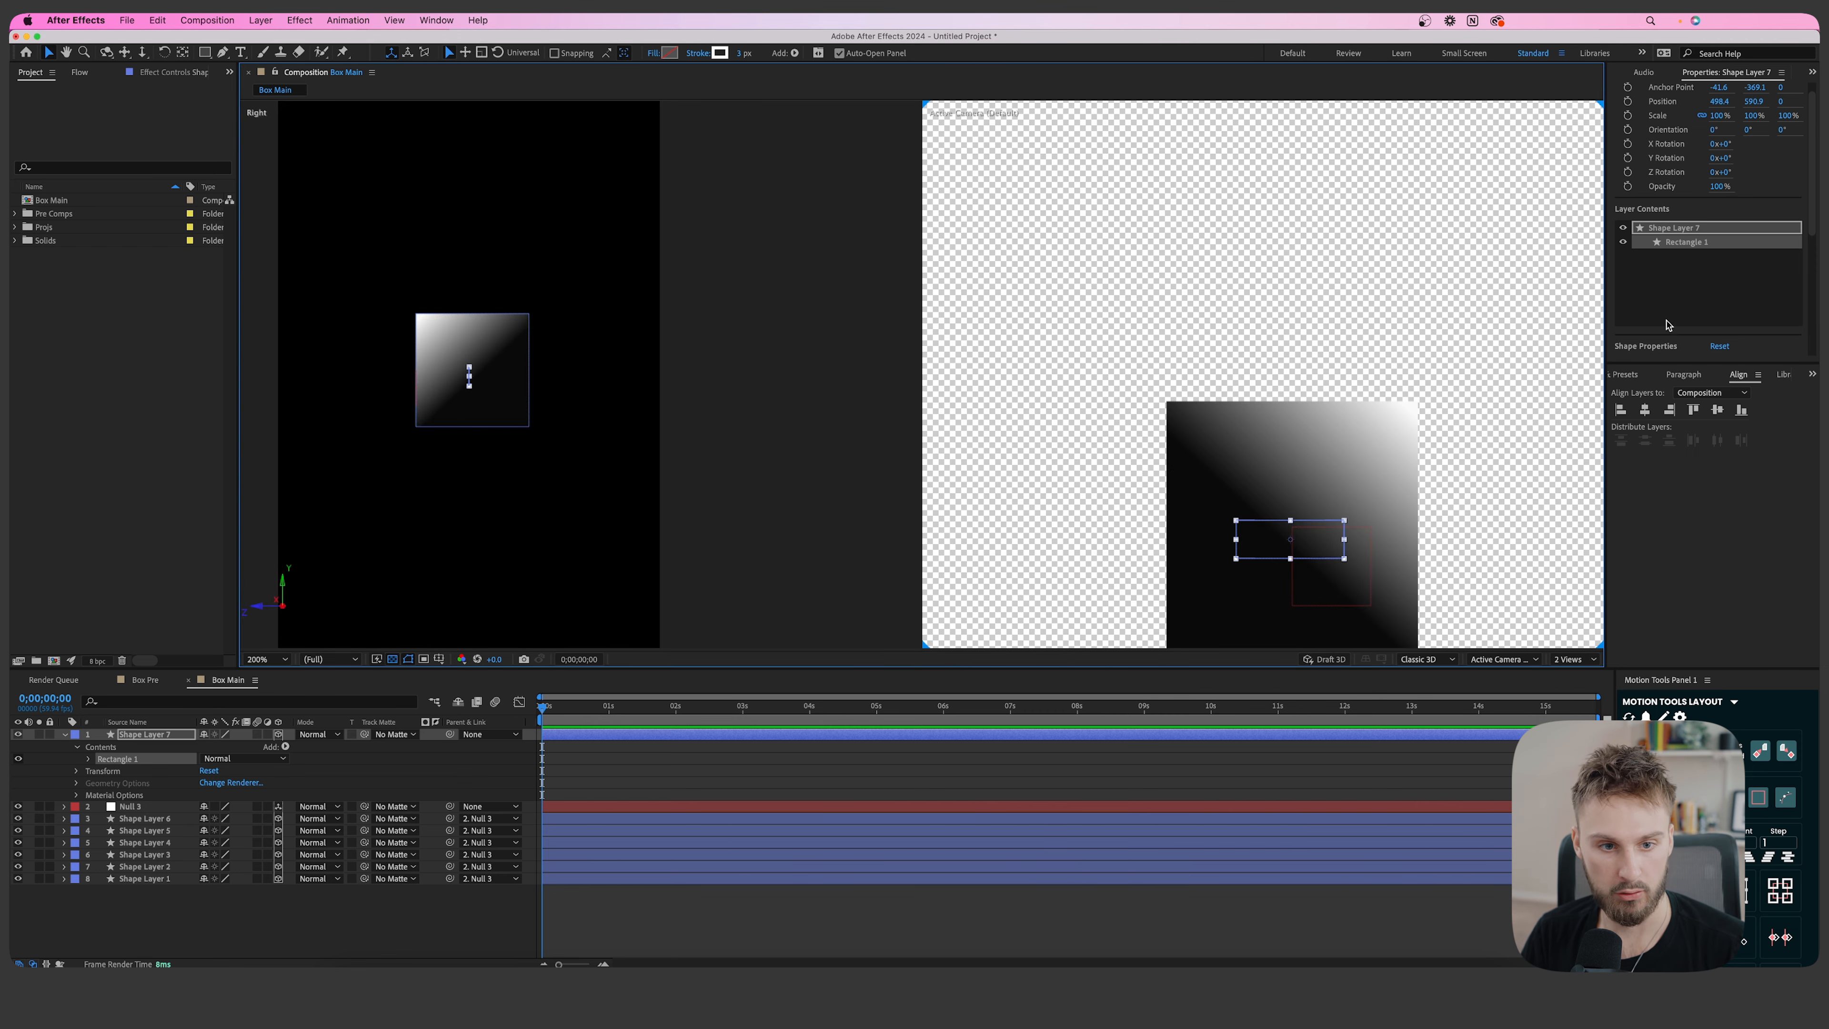
Centre the rectangle horizontally and vertically in the composition, switching its 3D off for the alignment and back on.
{"action": "left_click", "coordinate": [1718, 409]}
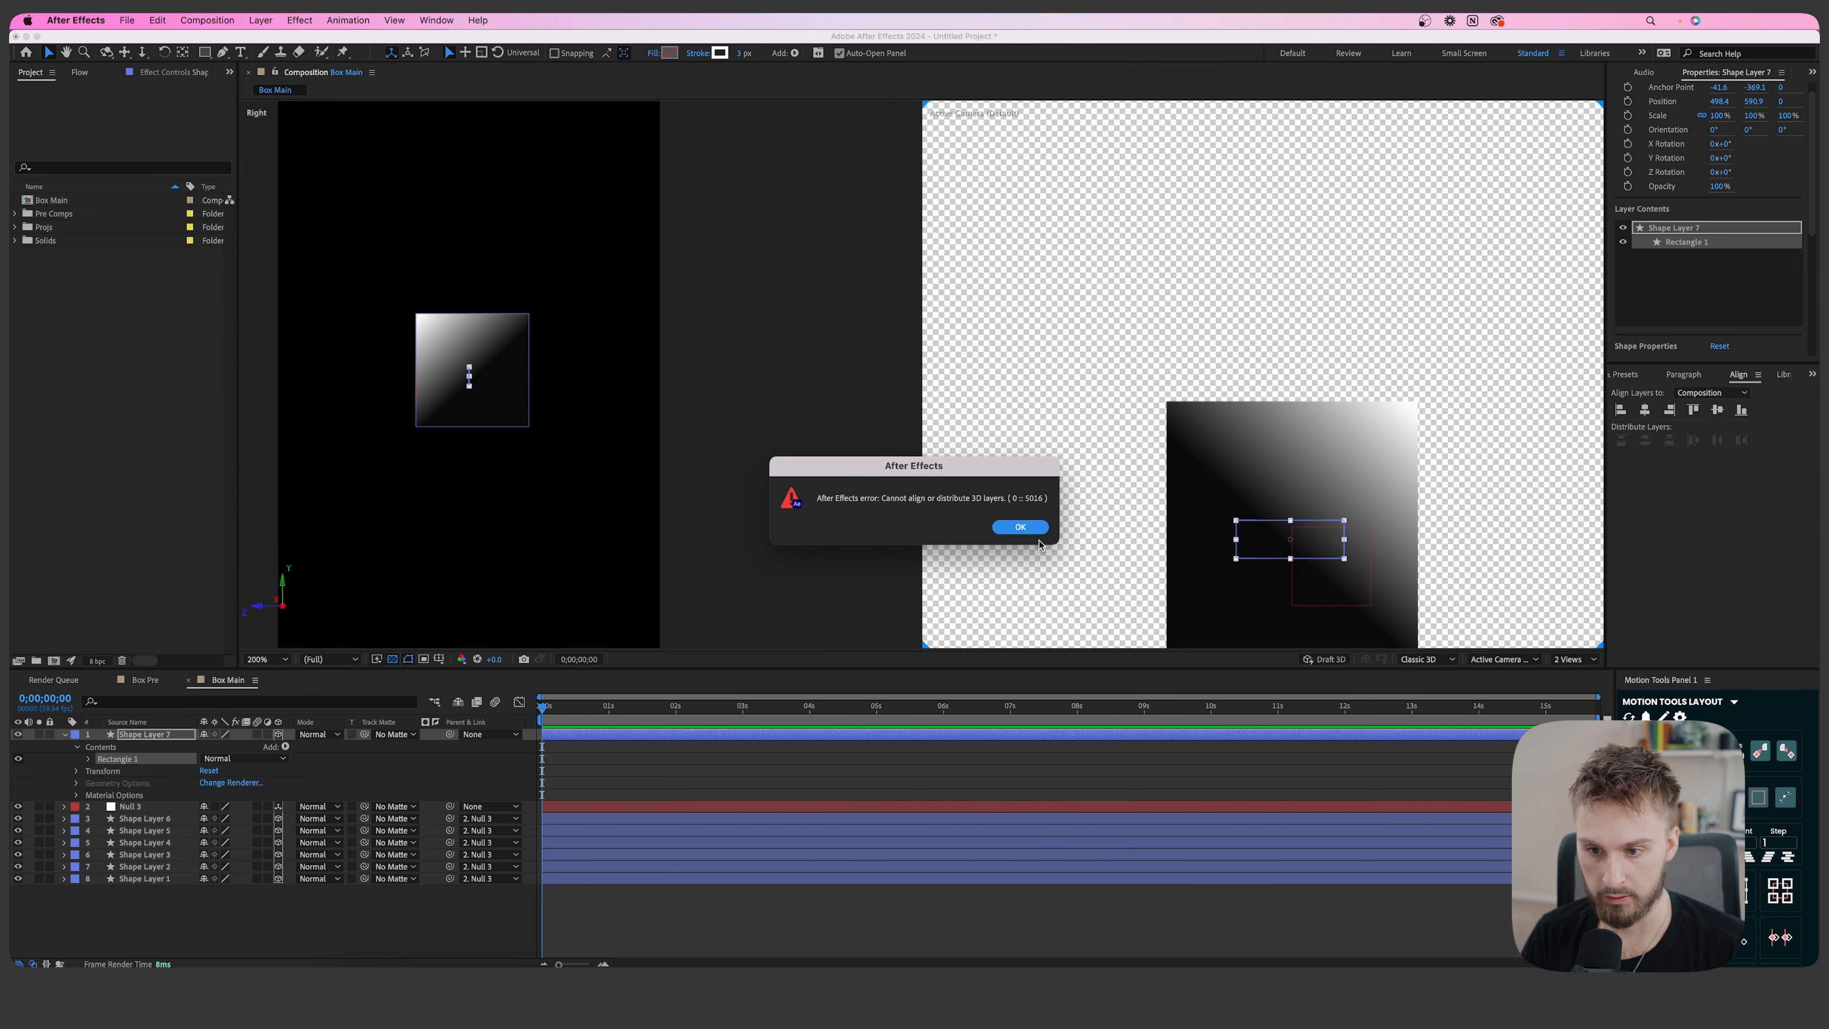
{"action": "left_click", "coordinate": [1032, 526]}
{"action": "left_click", "coordinate": [280, 735]}
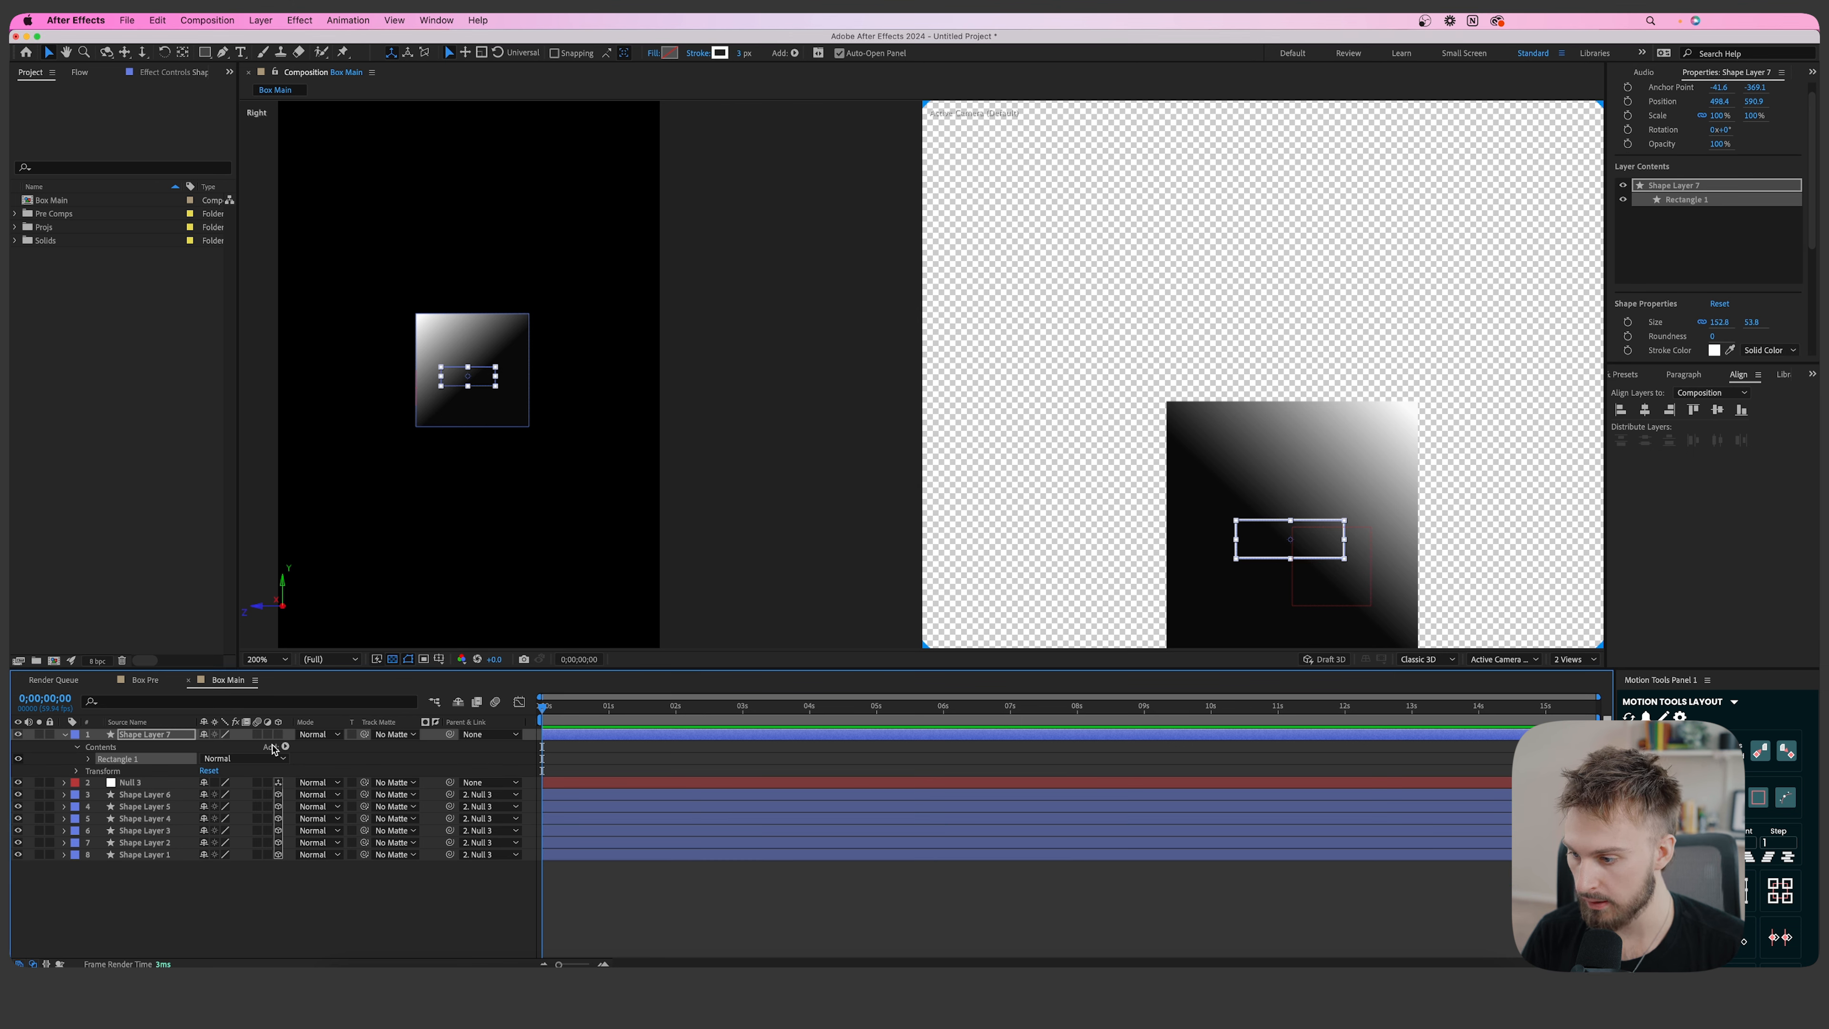
{"action": "left_click", "coordinate": [1645, 409]}
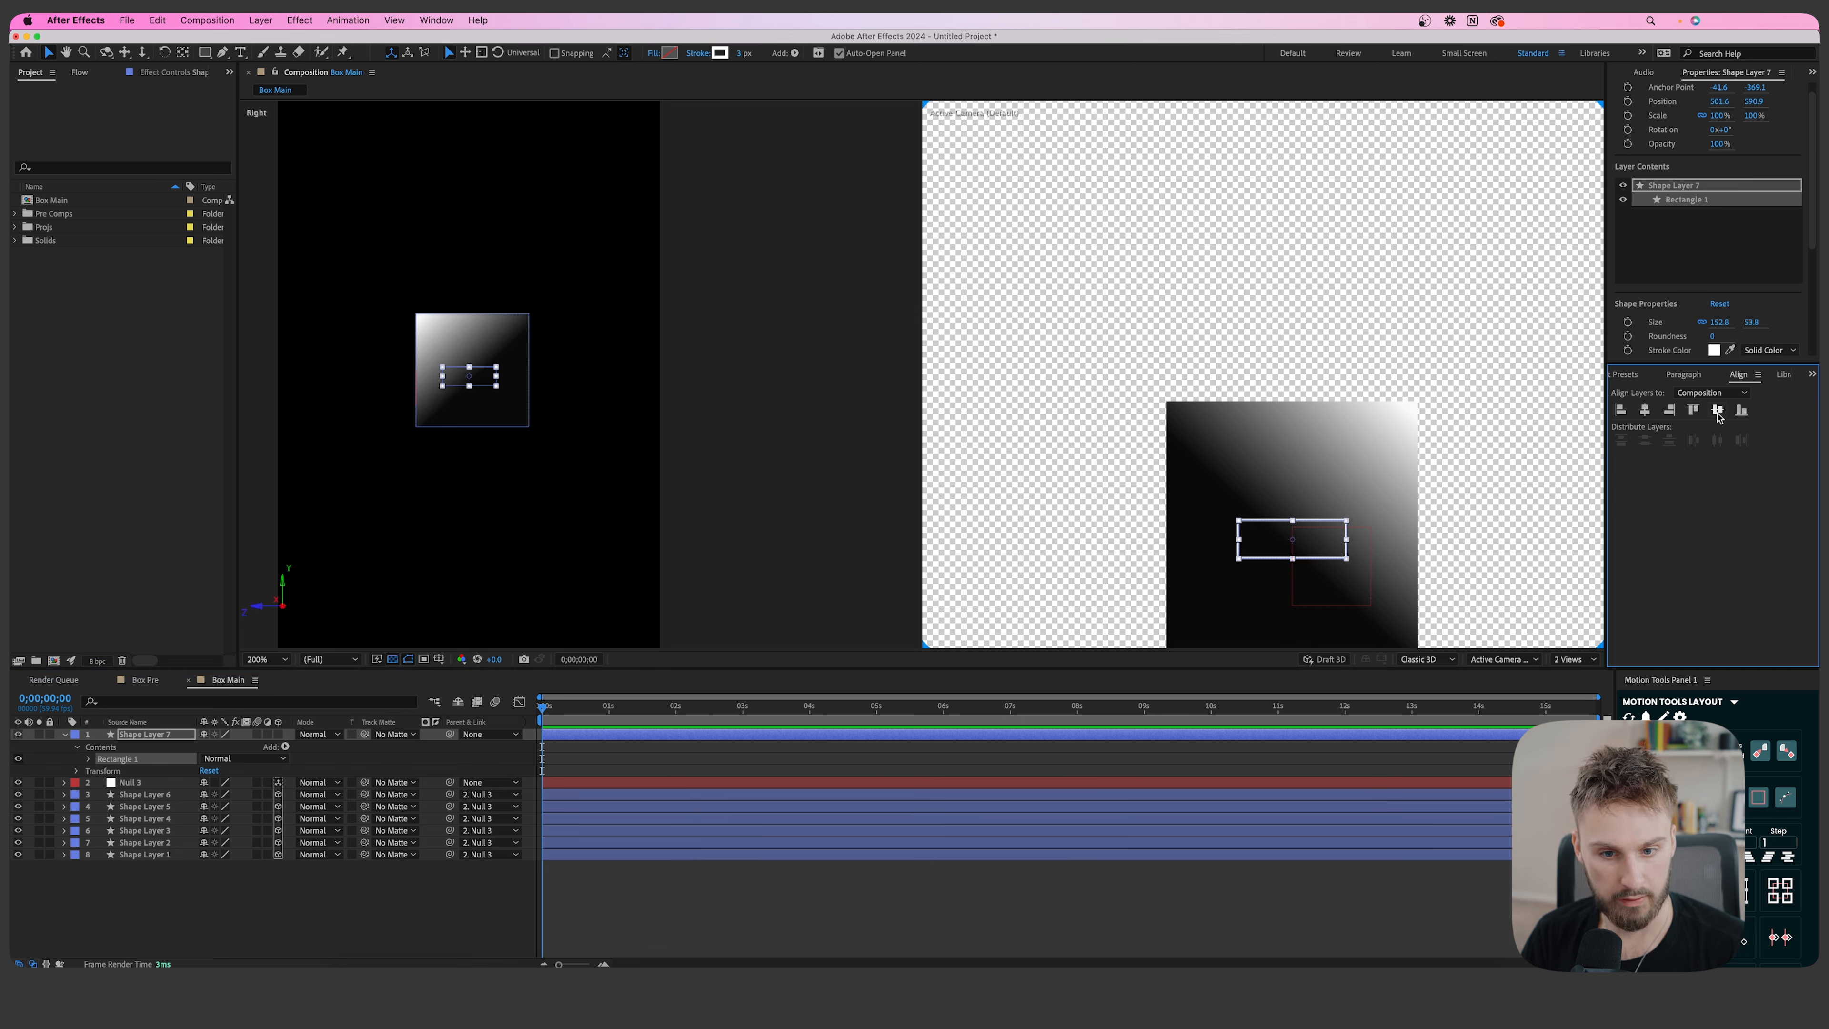
{"action": "left_click", "coordinate": [1718, 409]}
{"action": "left_click", "coordinate": [278, 735]}
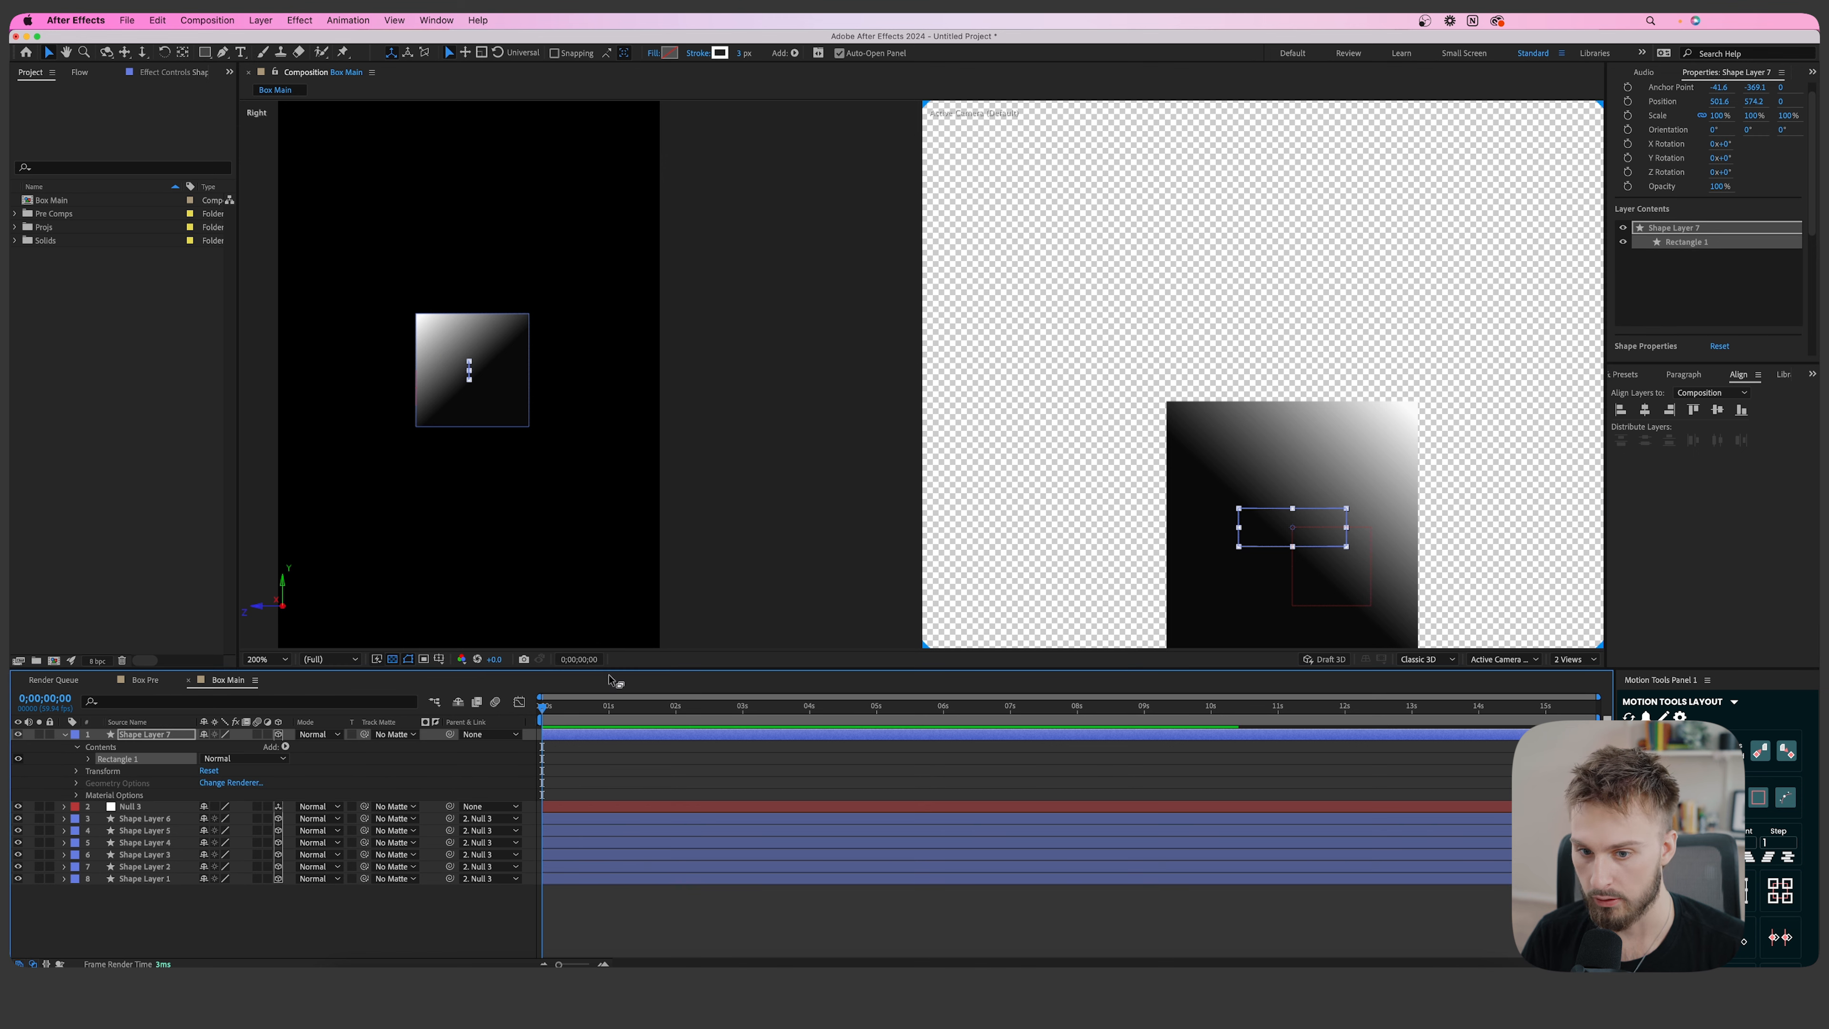
Move the rectangle along Z to about -150 so it sits flush with the box's front face.
{"action": "left_click_drag", "start_coordinate": [396, 234], "coordinate": [336, 250]}
{"action": "scroll", "coordinate": [423, 393], "scroll_direction": "up", "scroll_amount": 3}
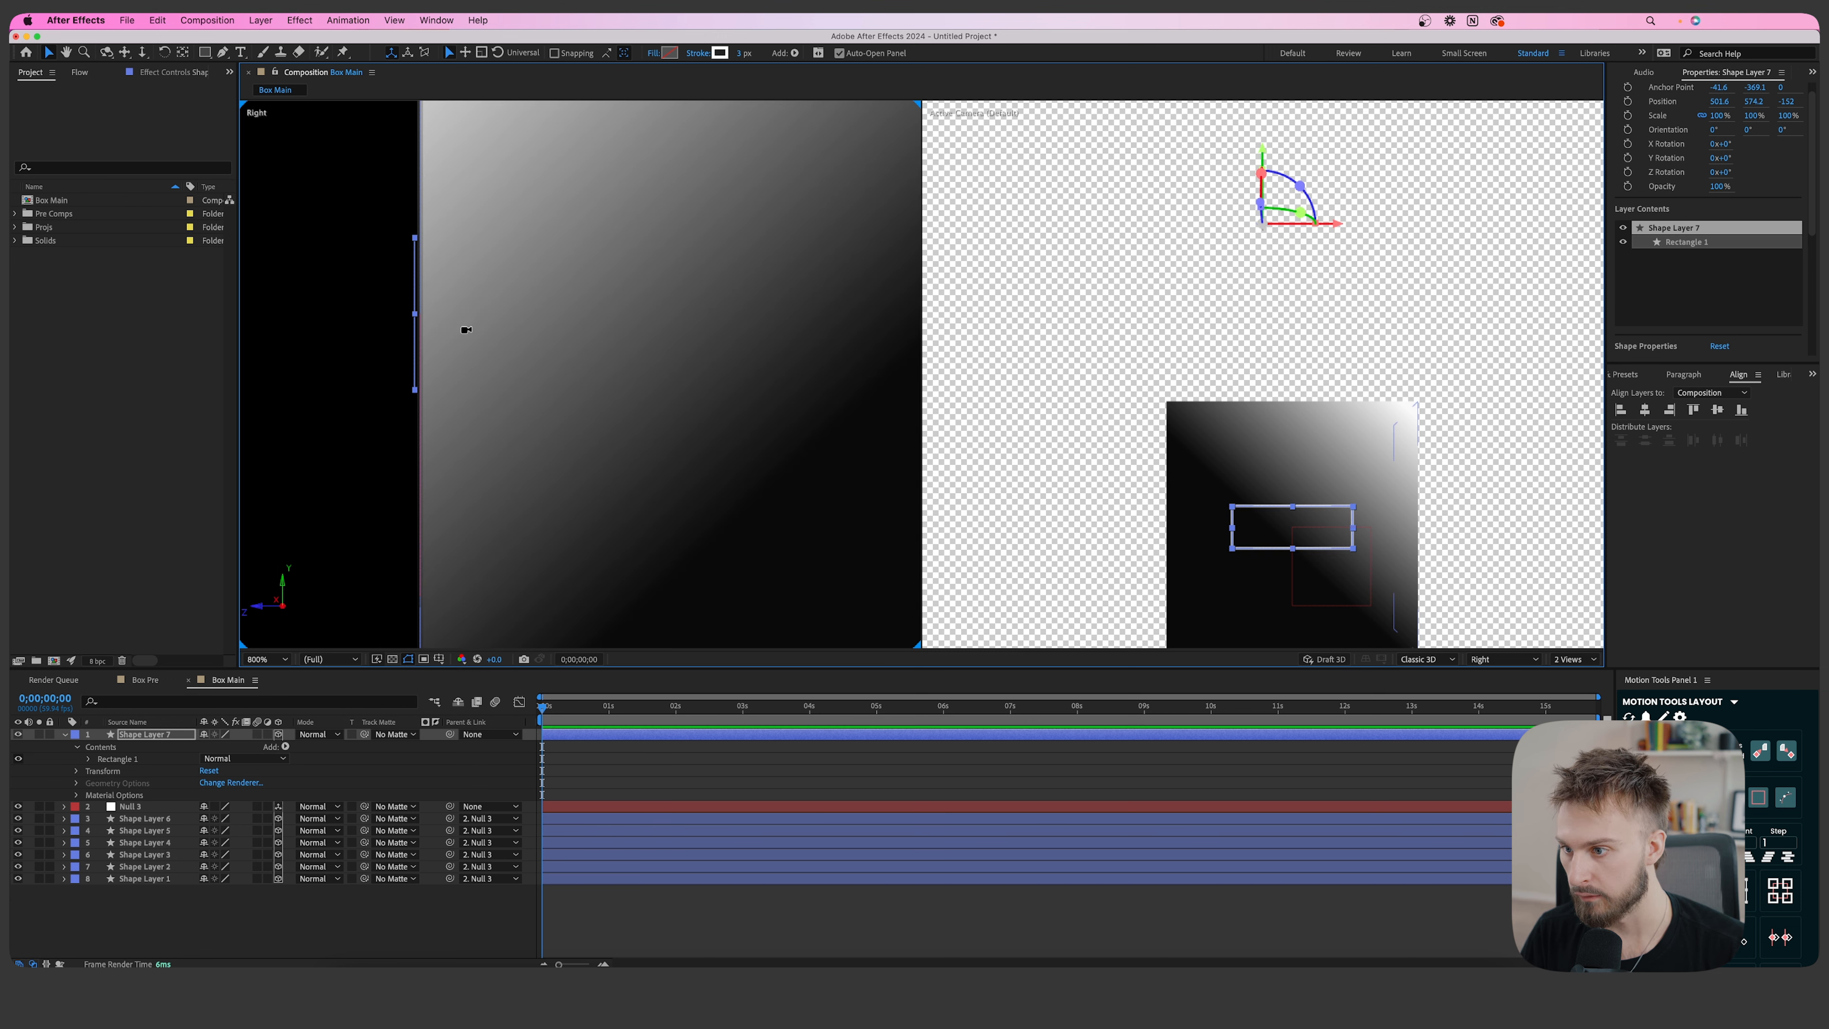
{"action": "left_click_drag", "start_coordinate": [450, 328], "coordinate": [502, 435]}
{"action": "scroll", "coordinate": [483, 360], "scroll_direction": "down", "scroll_amount": 2}
{"action": "left_click_drag", "start_coordinate": [409, 119], "coordinate": [495, 120]}
{"action": "left_click", "coordinate": [602, 768]}
{"action": "scroll", "coordinate": [1282, 534], "scroll_direction": "down", "scroll_amount": 1}
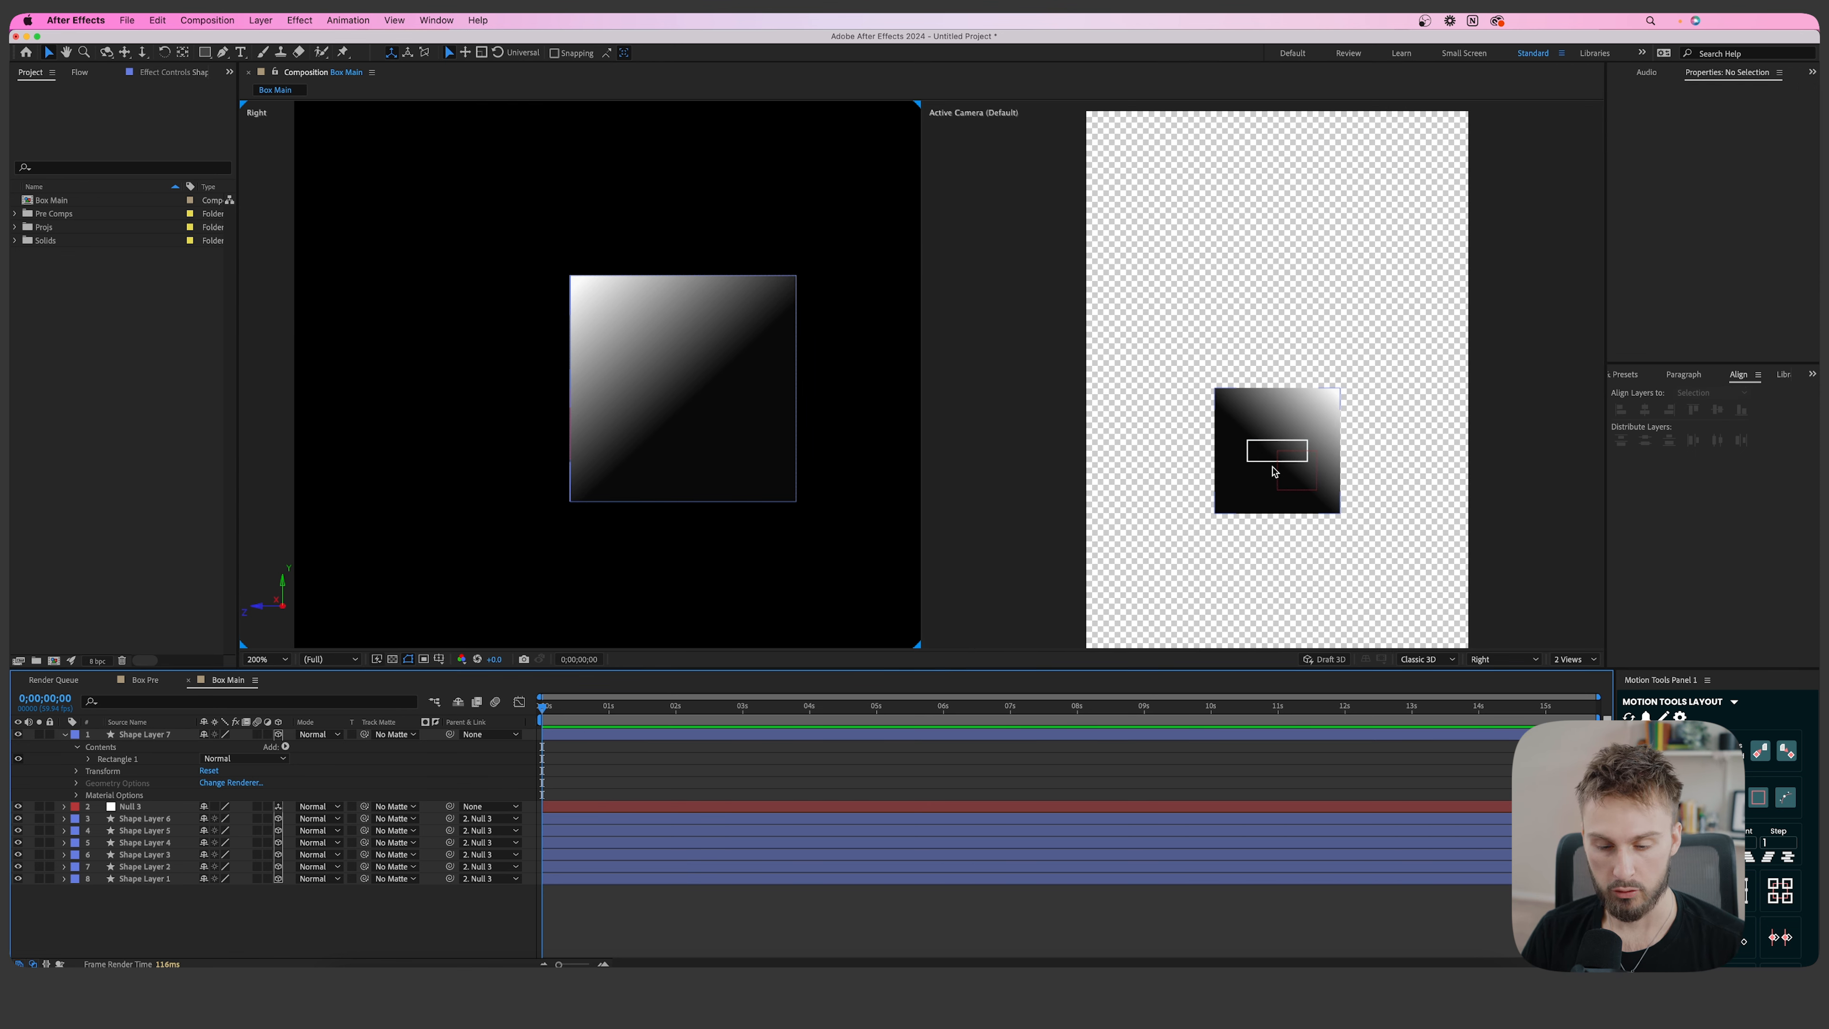
Place Shape Layer 7 below the null, parent it to the null, and return to a single view.
{"action": "left_click_drag", "start_coordinate": [160, 734], "coordinate": [157, 811]}
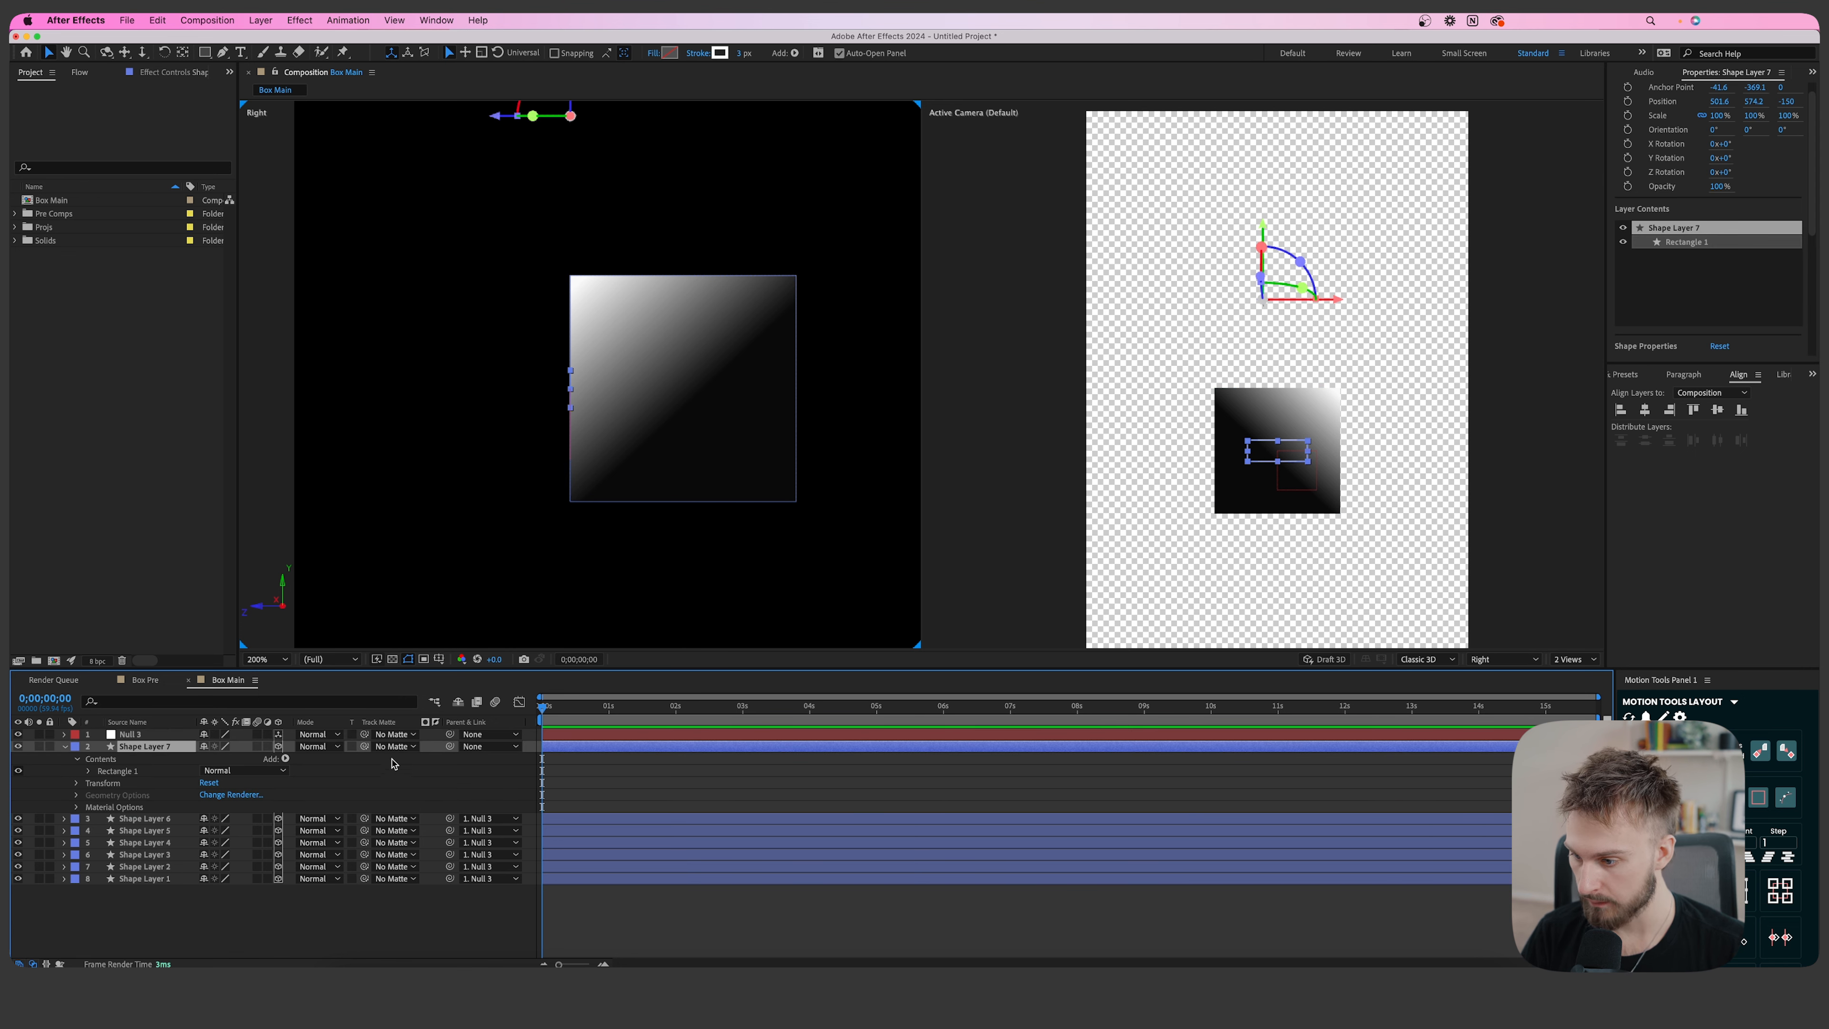
{"action": "left_click_drag", "start_coordinate": [449, 747], "coordinate": [133, 735]}
{"action": "left_click", "coordinate": [64, 747]}
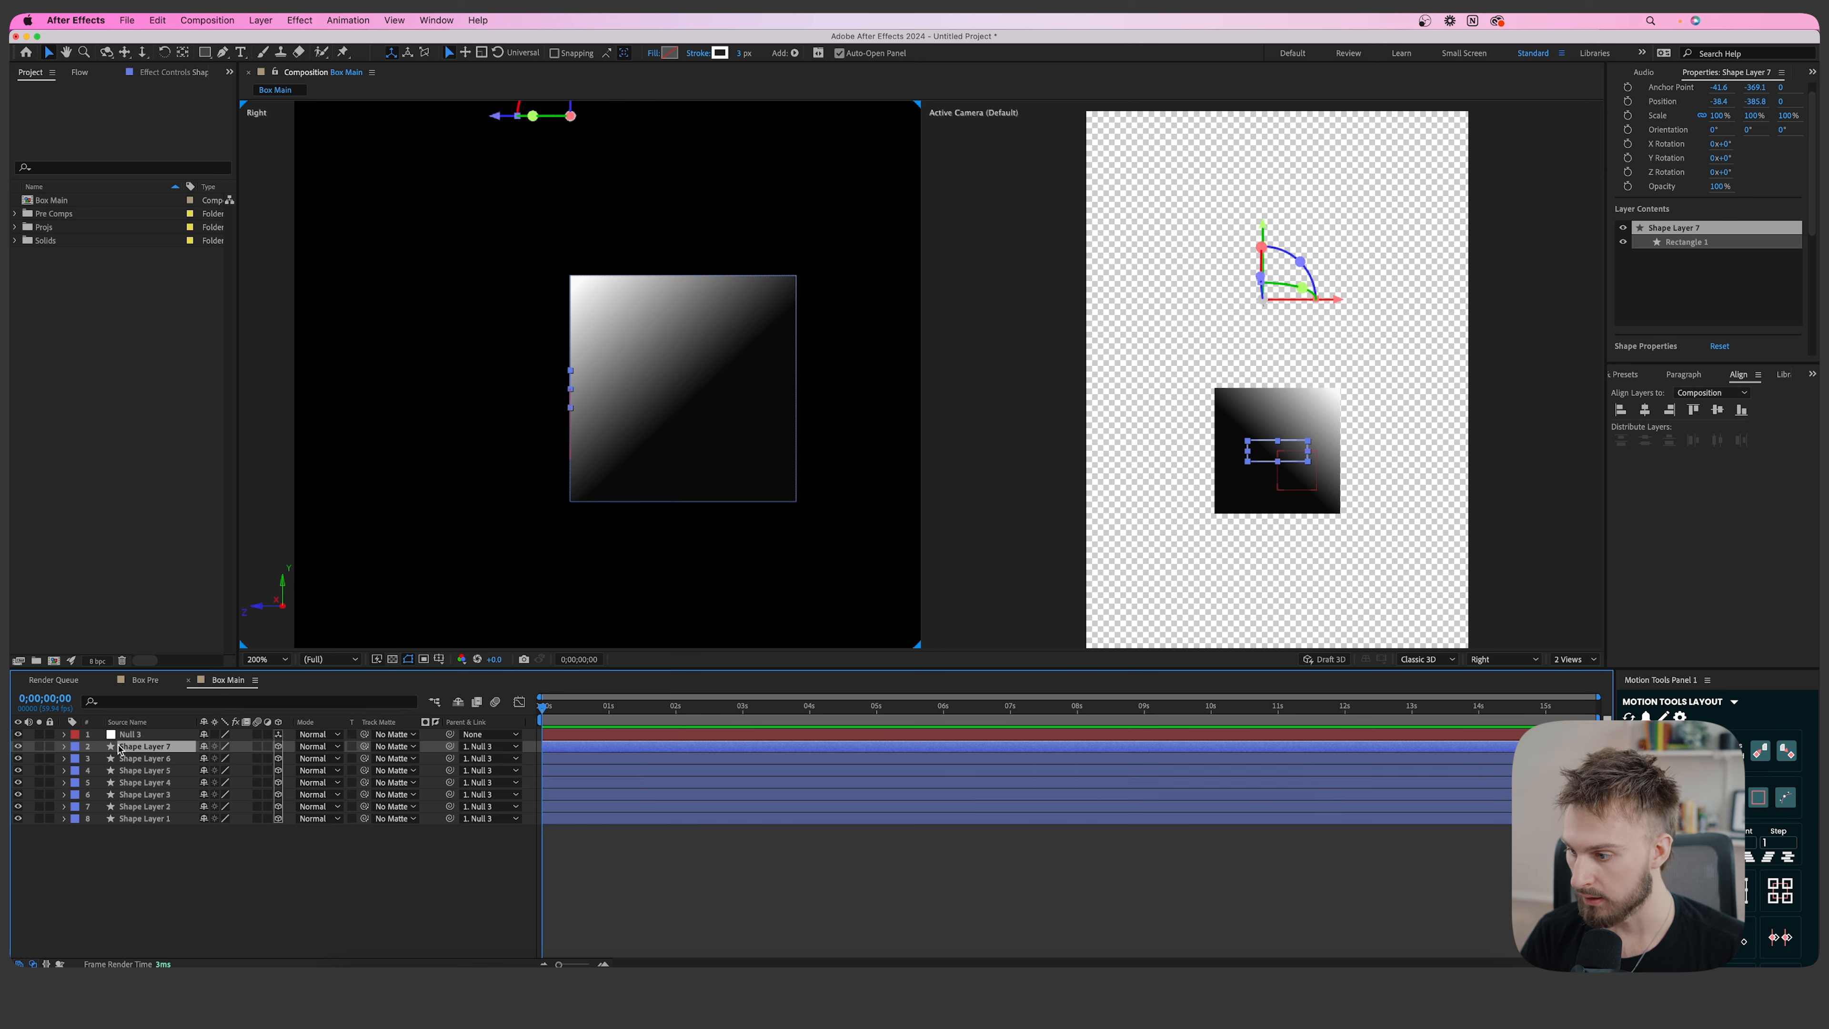
{"action": "left_click", "coordinate": [1574, 659]}
{"action": "left_click", "coordinate": [1577, 674]}
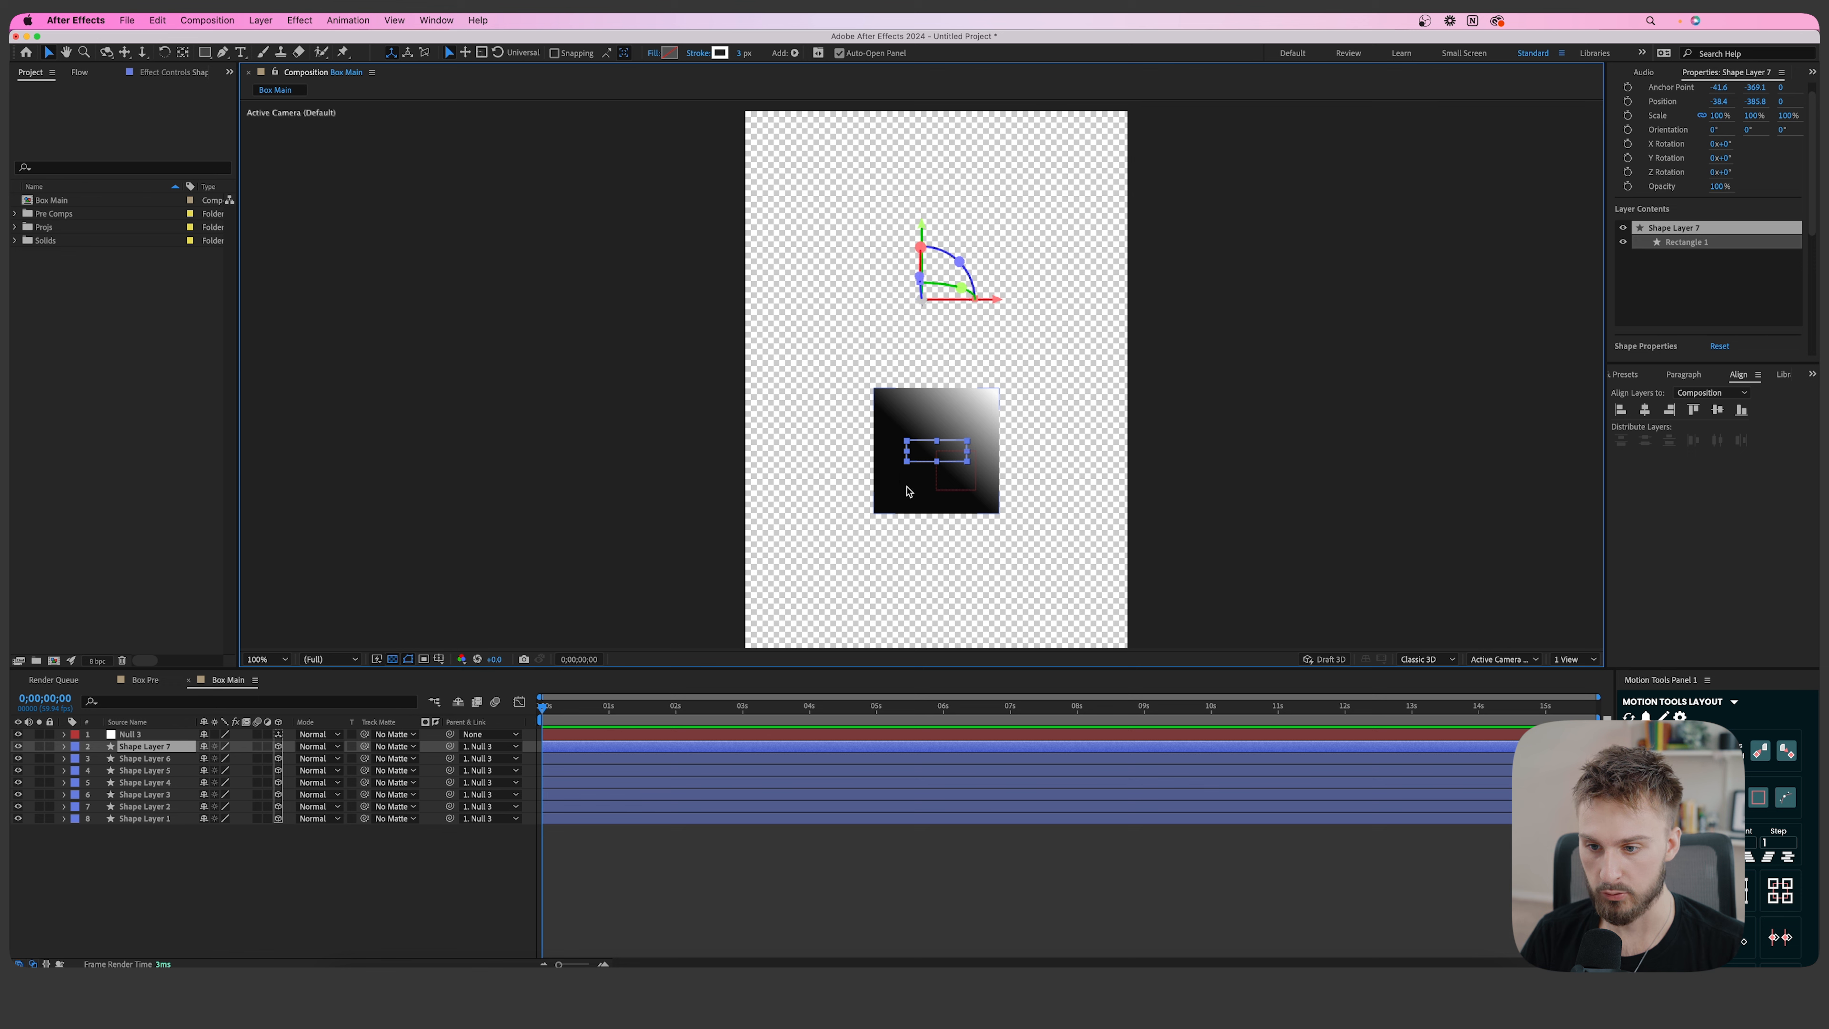
{"action": "left_click", "coordinate": [748, 834]}
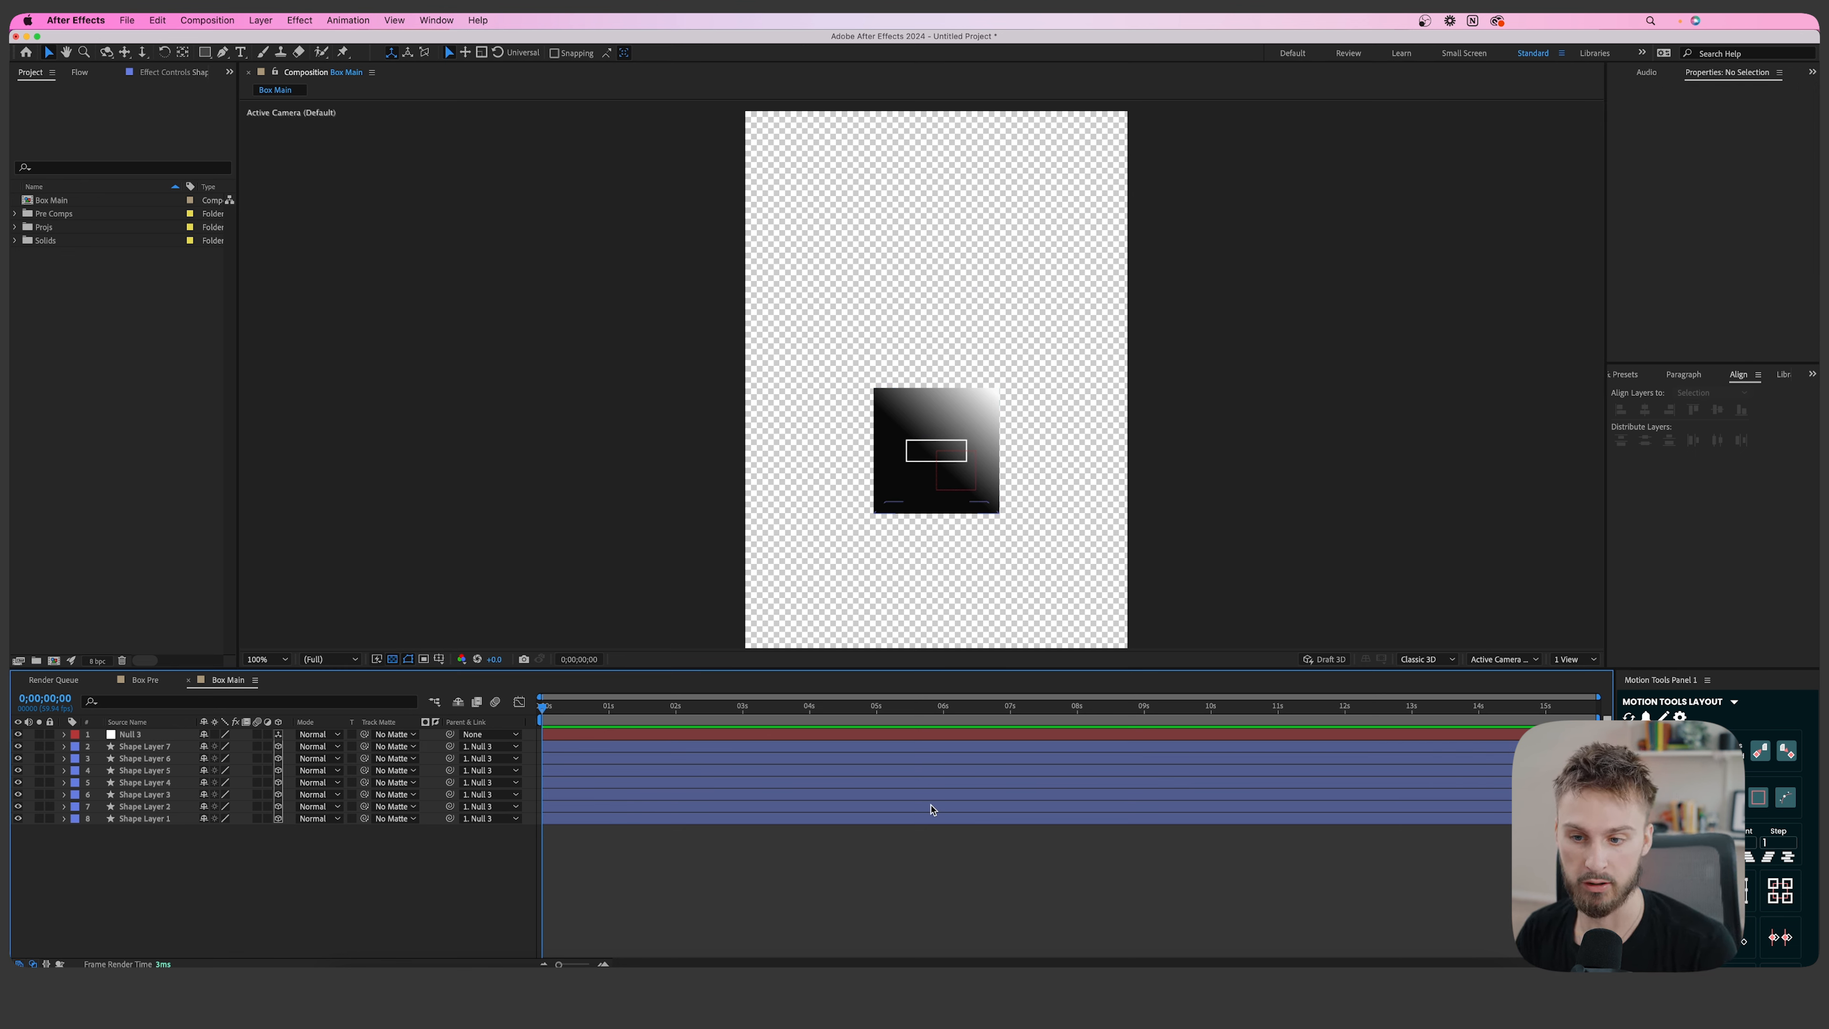
Set the blending mode of all seven shape layers to Exclusion.
{"action": "left_click", "coordinate": [570, 820]}
{"action": "left_click", "coordinate": [571, 749], "text": "shift"}
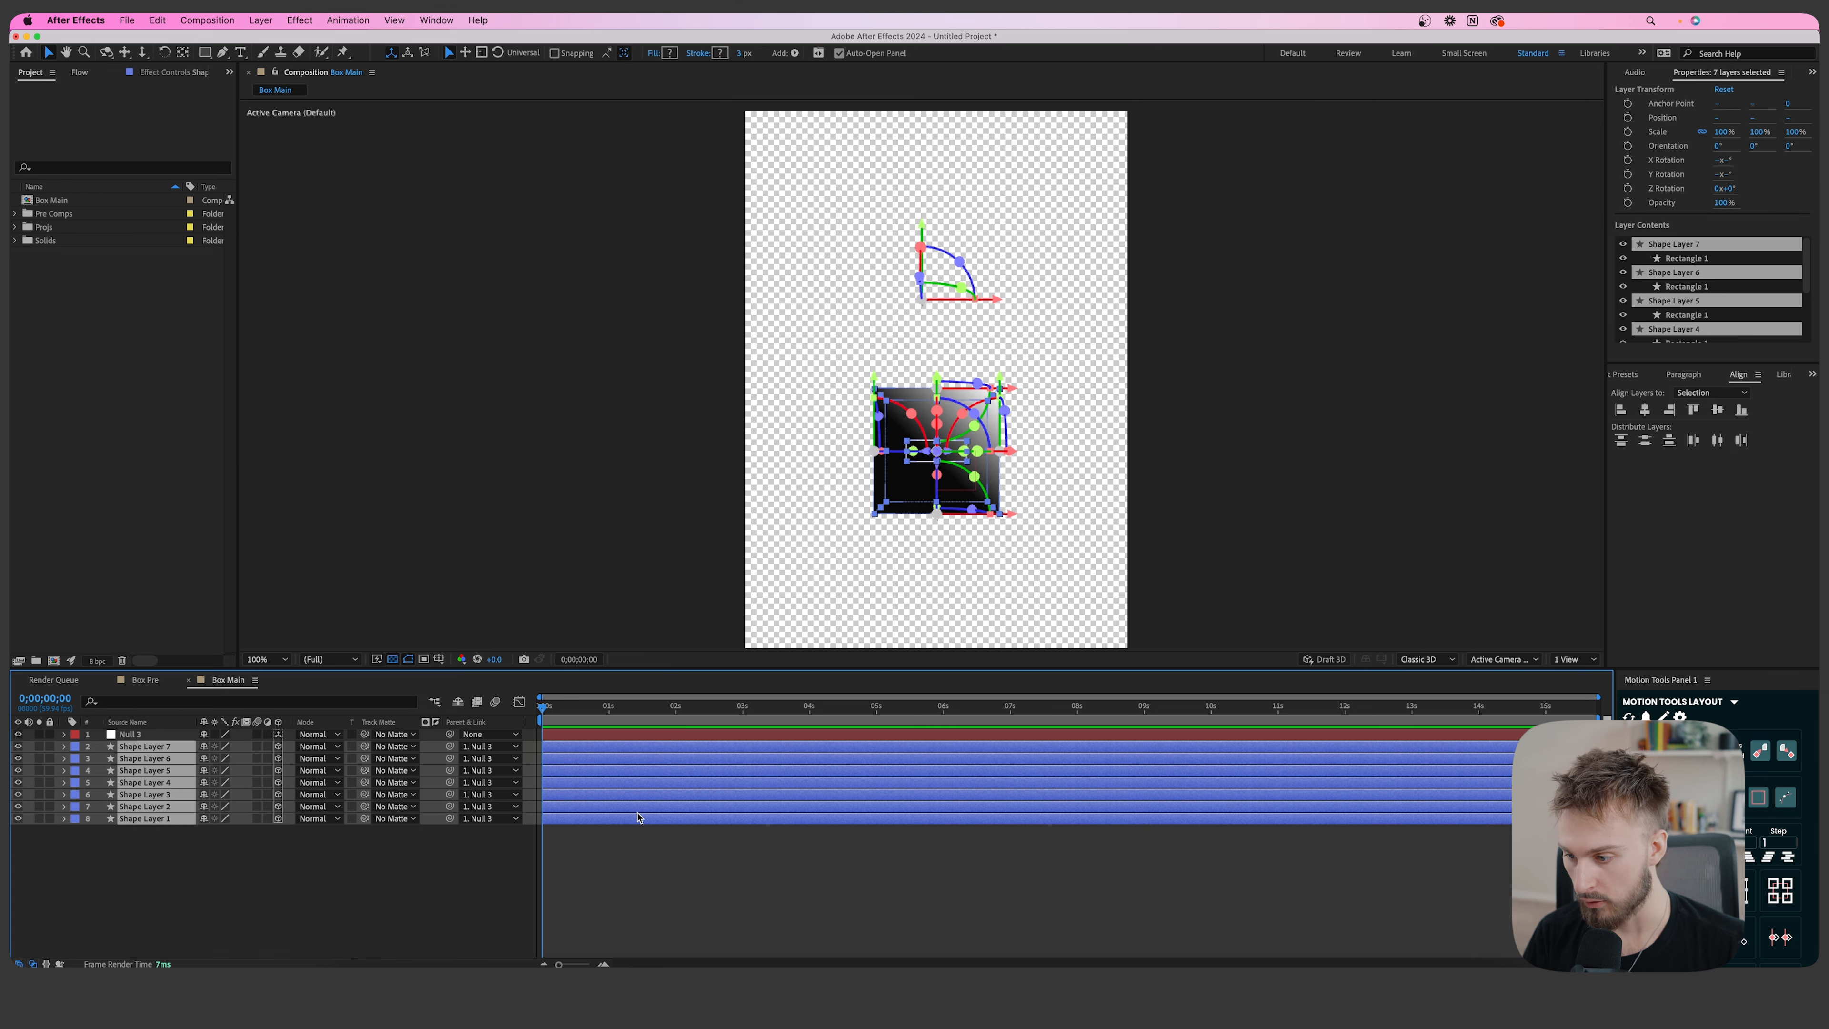
{"action": "left_click", "coordinate": [318, 783]}
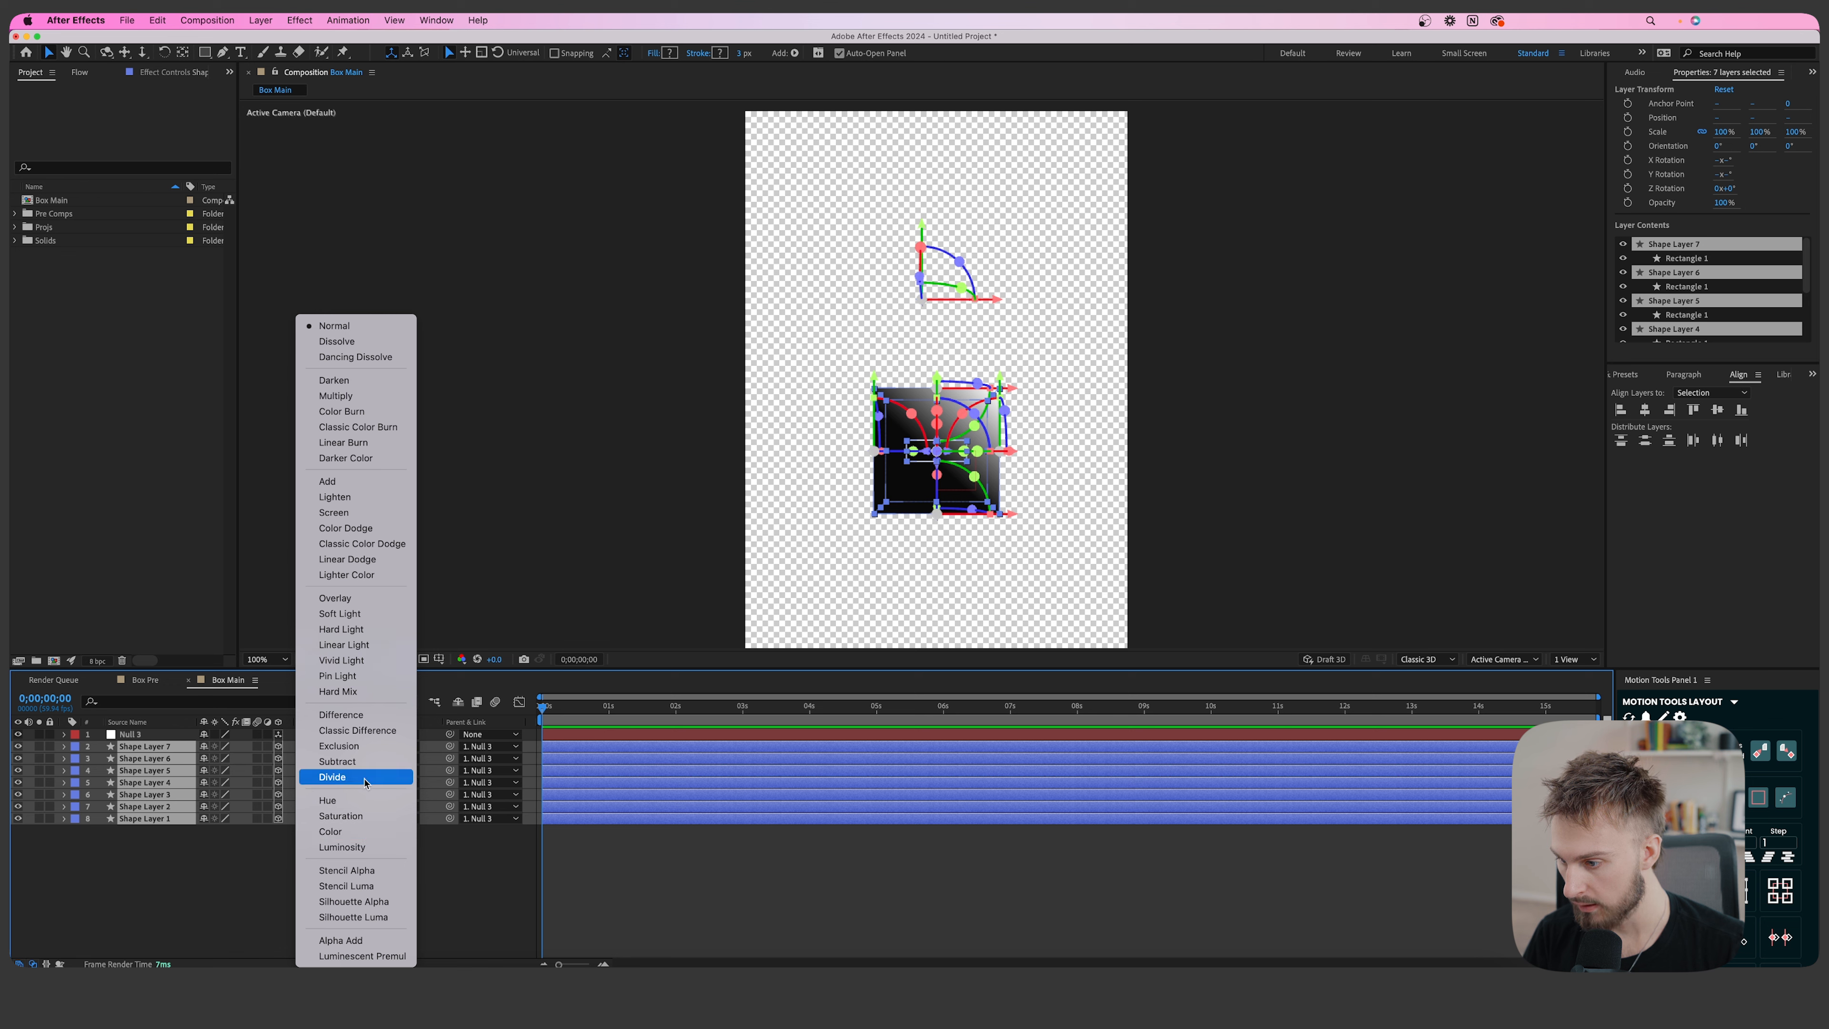
{"action": "left_click", "coordinate": [339, 746]}
{"action": "left_click", "coordinate": [874, 874]}
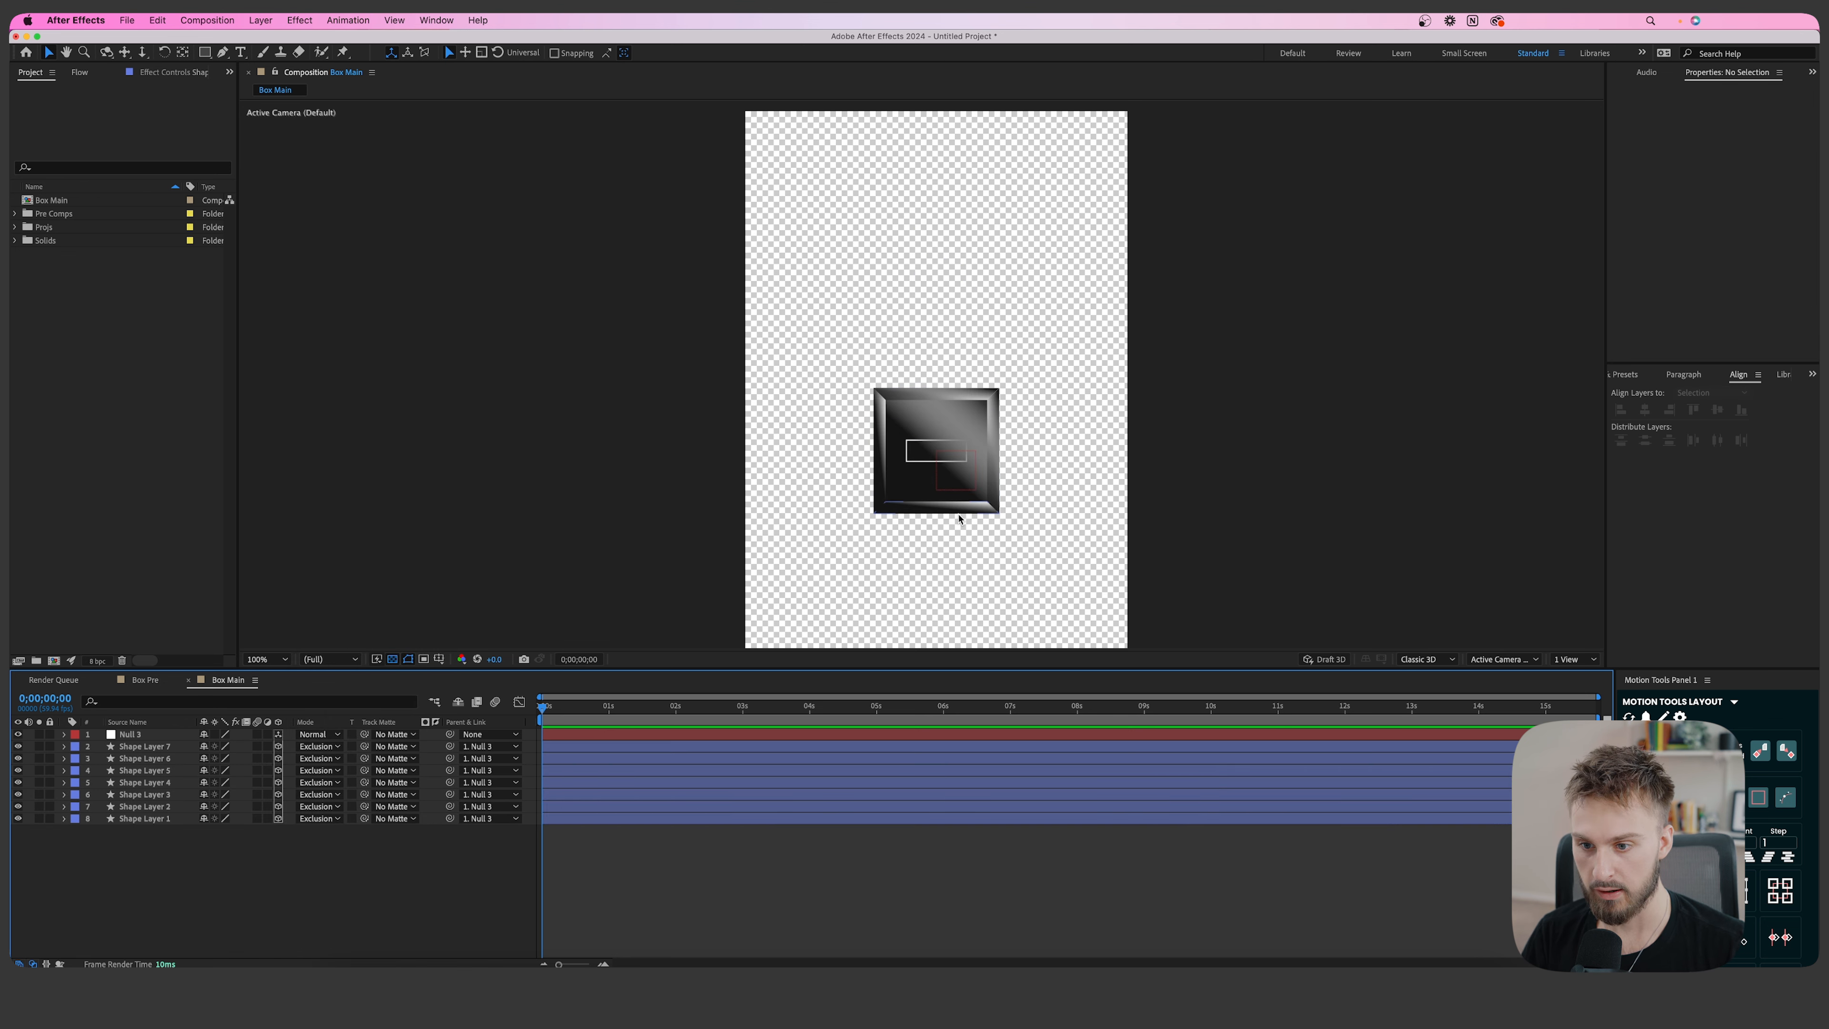
Test and undo the null's X Rotation, and compare the box by undoing and restoring the Exclusion blending.
{"action": "left_click", "coordinate": [177, 737]}
{"action": "key", "text": "r"}
{"action": "left_click_drag", "start_coordinate": [214, 759], "coordinate": [376, 751]}
{"action": "key", "text": "super+z"}
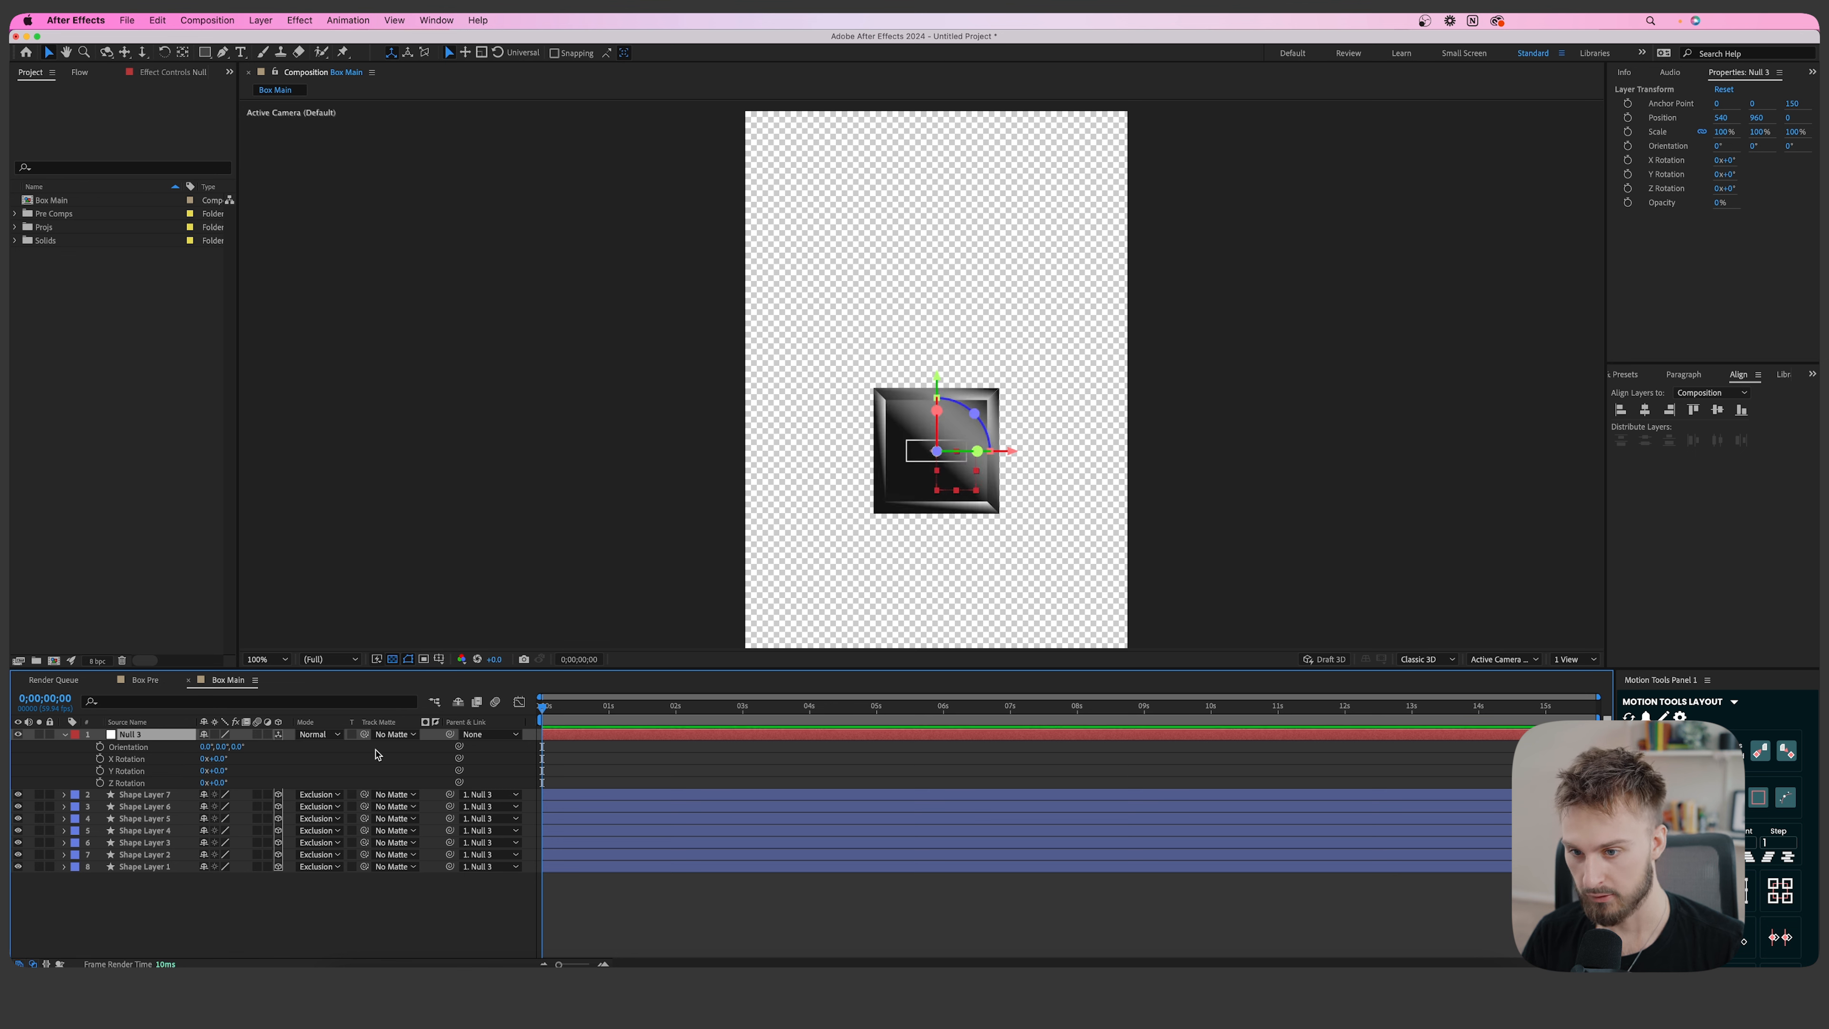
{"action": "key", "text": "super+z"}
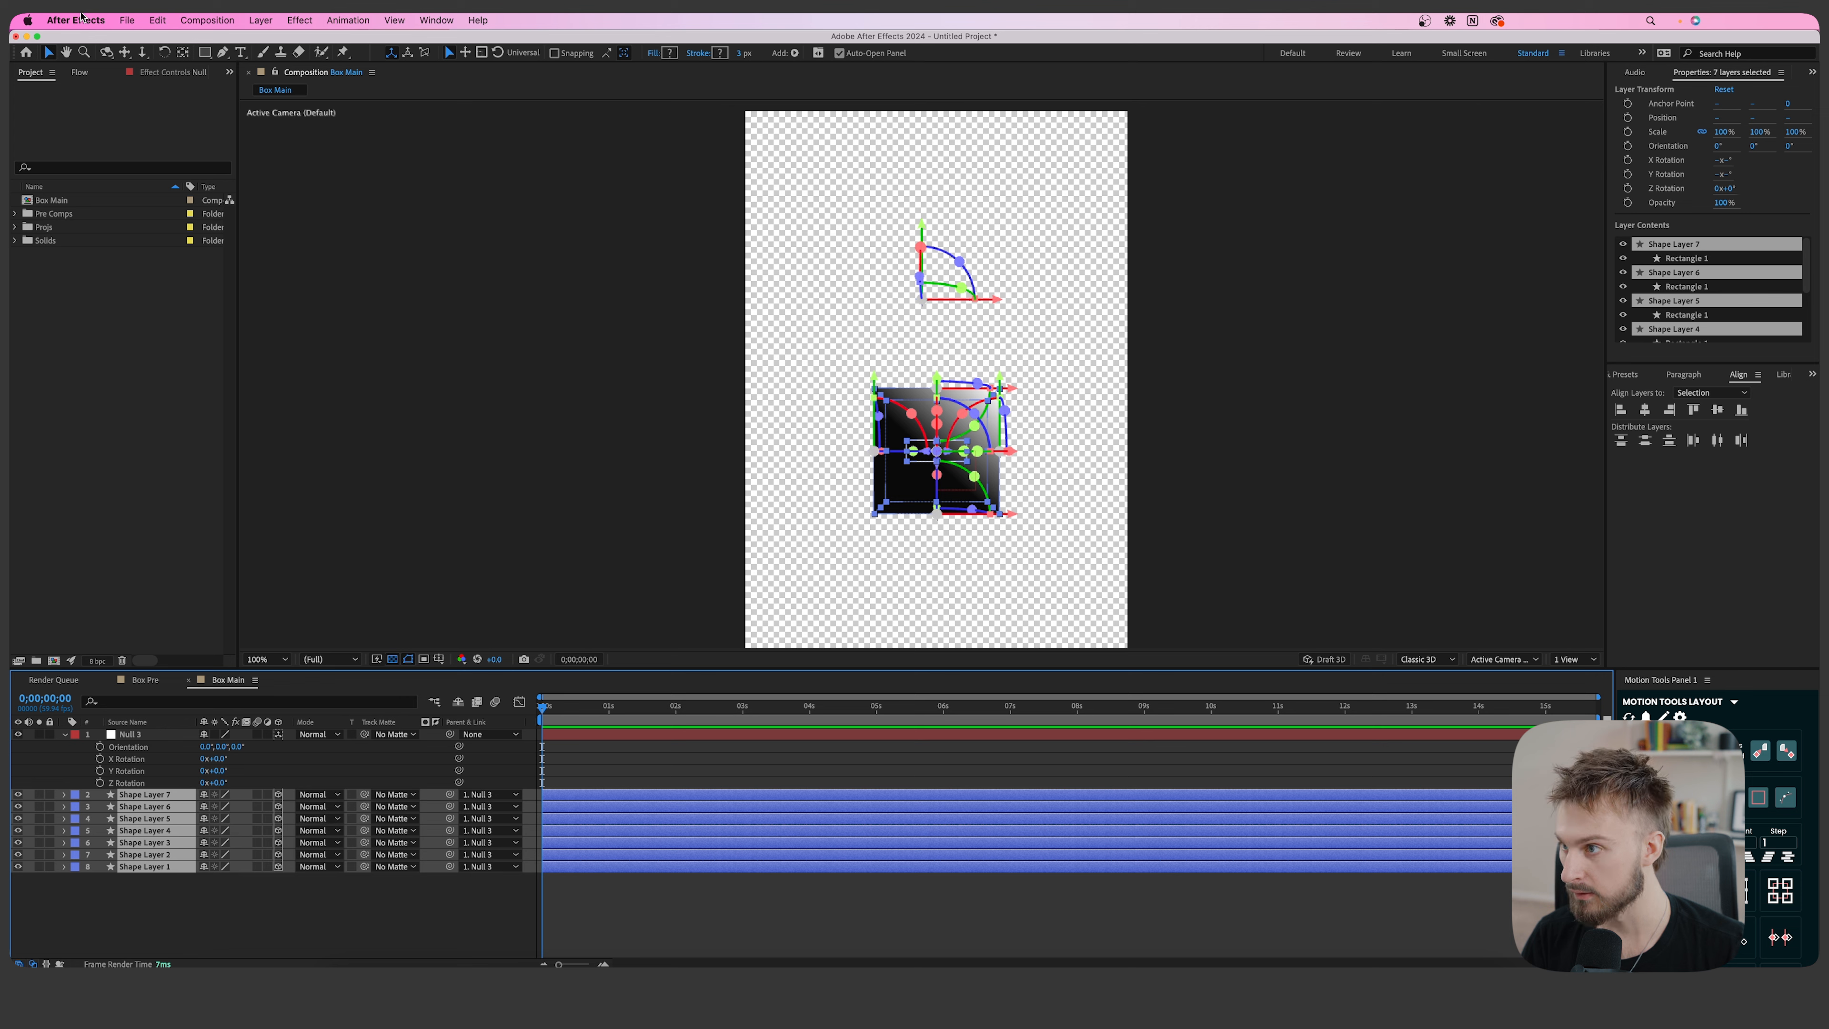
{"action": "key", "text": "super+shift+z"}
Check Shape Layer 1 by toggling its visibility, and apply the Colorama effect to it.
{"action": "left_click", "coordinate": [604, 867]}
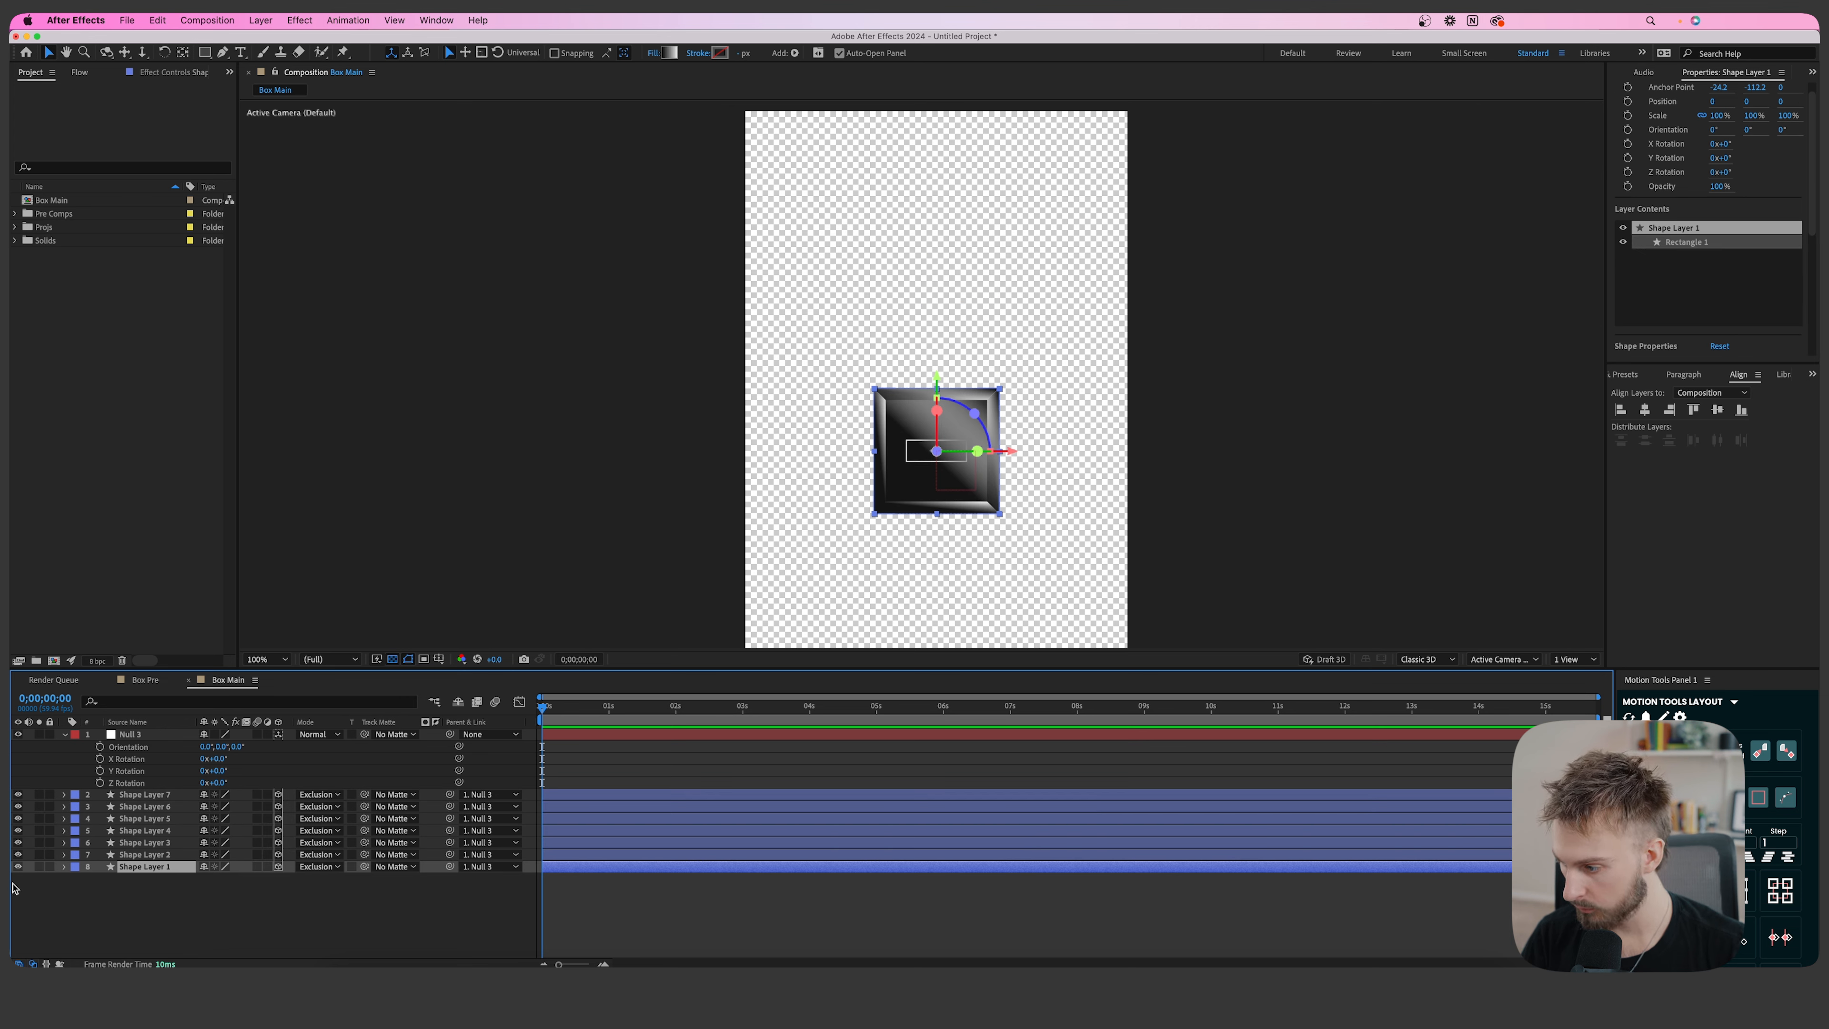
{"action": "left_click", "coordinate": [18, 867]}
{"action": "left_click", "coordinate": [19, 867]}
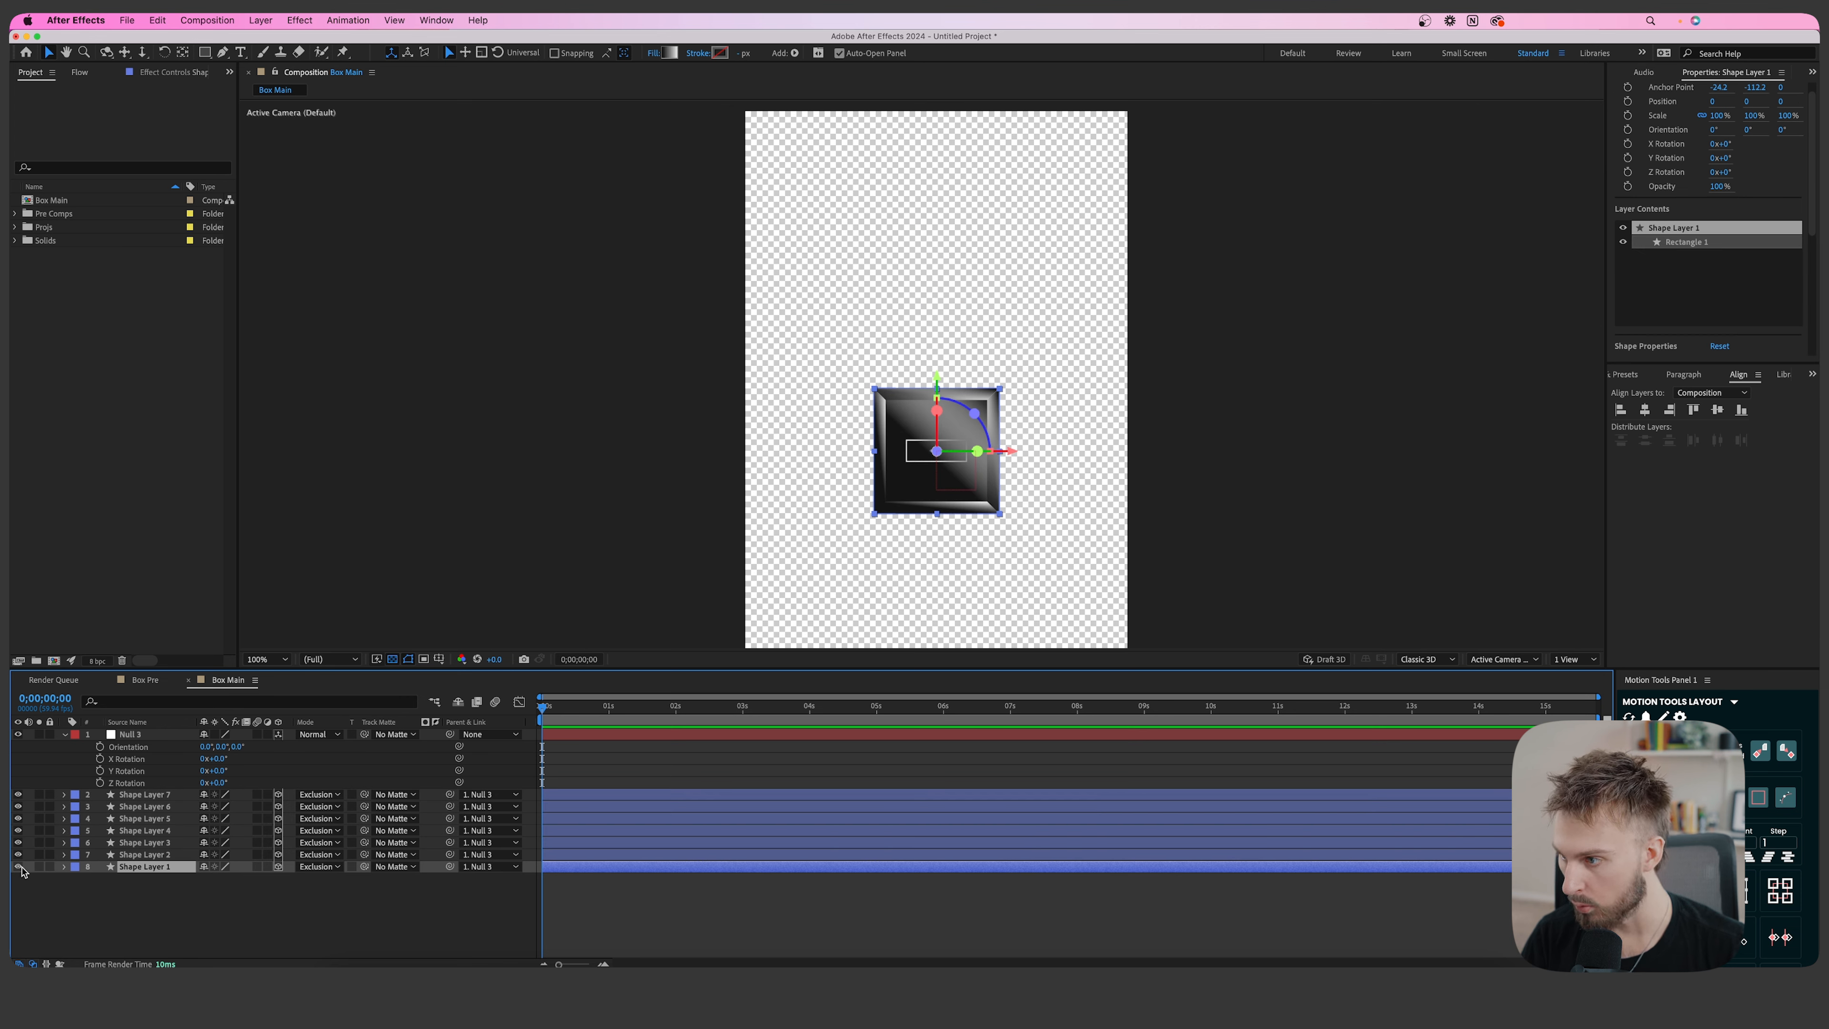
{"action": "left_click", "coordinate": [1813, 375]}
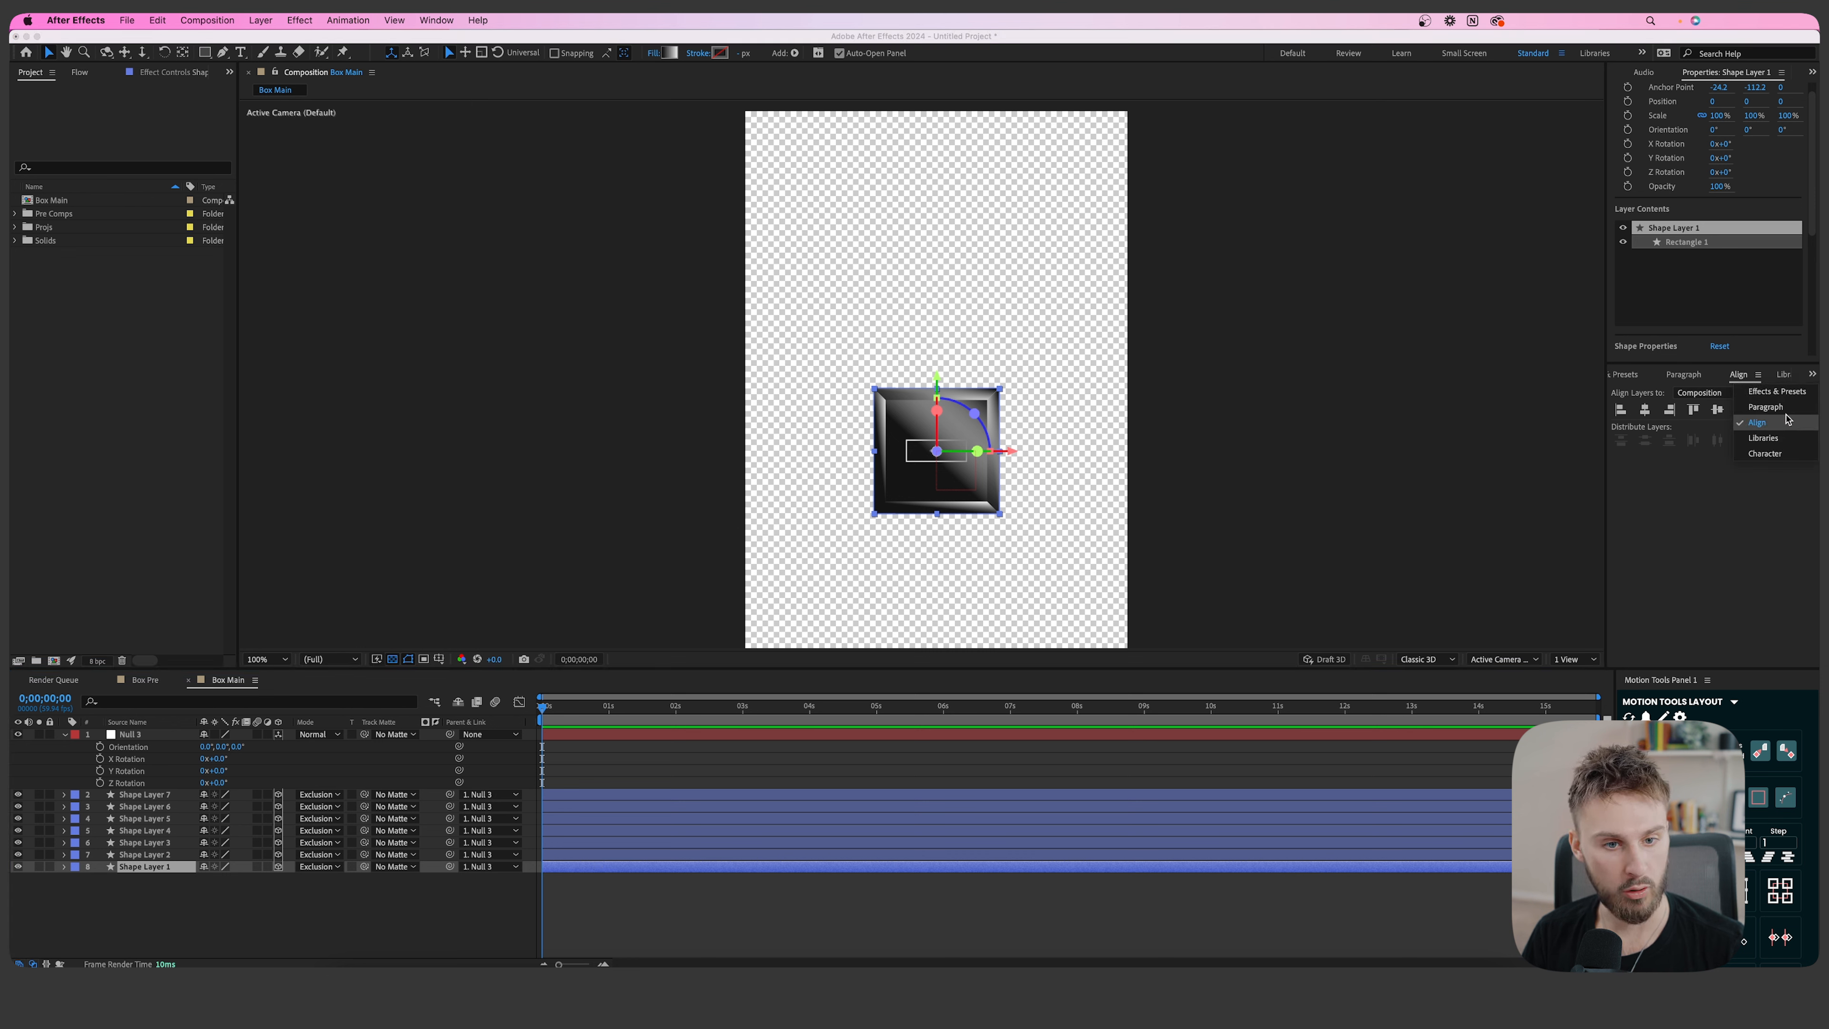
{"action": "left_click", "coordinate": [1789, 395]}
{"action": "left_click", "coordinate": [1636, 394]}
{"action": "type", "text": "colorama"}
{"action": "left_click_drag", "start_coordinate": [1676, 420], "coordinate": [641, 869]}
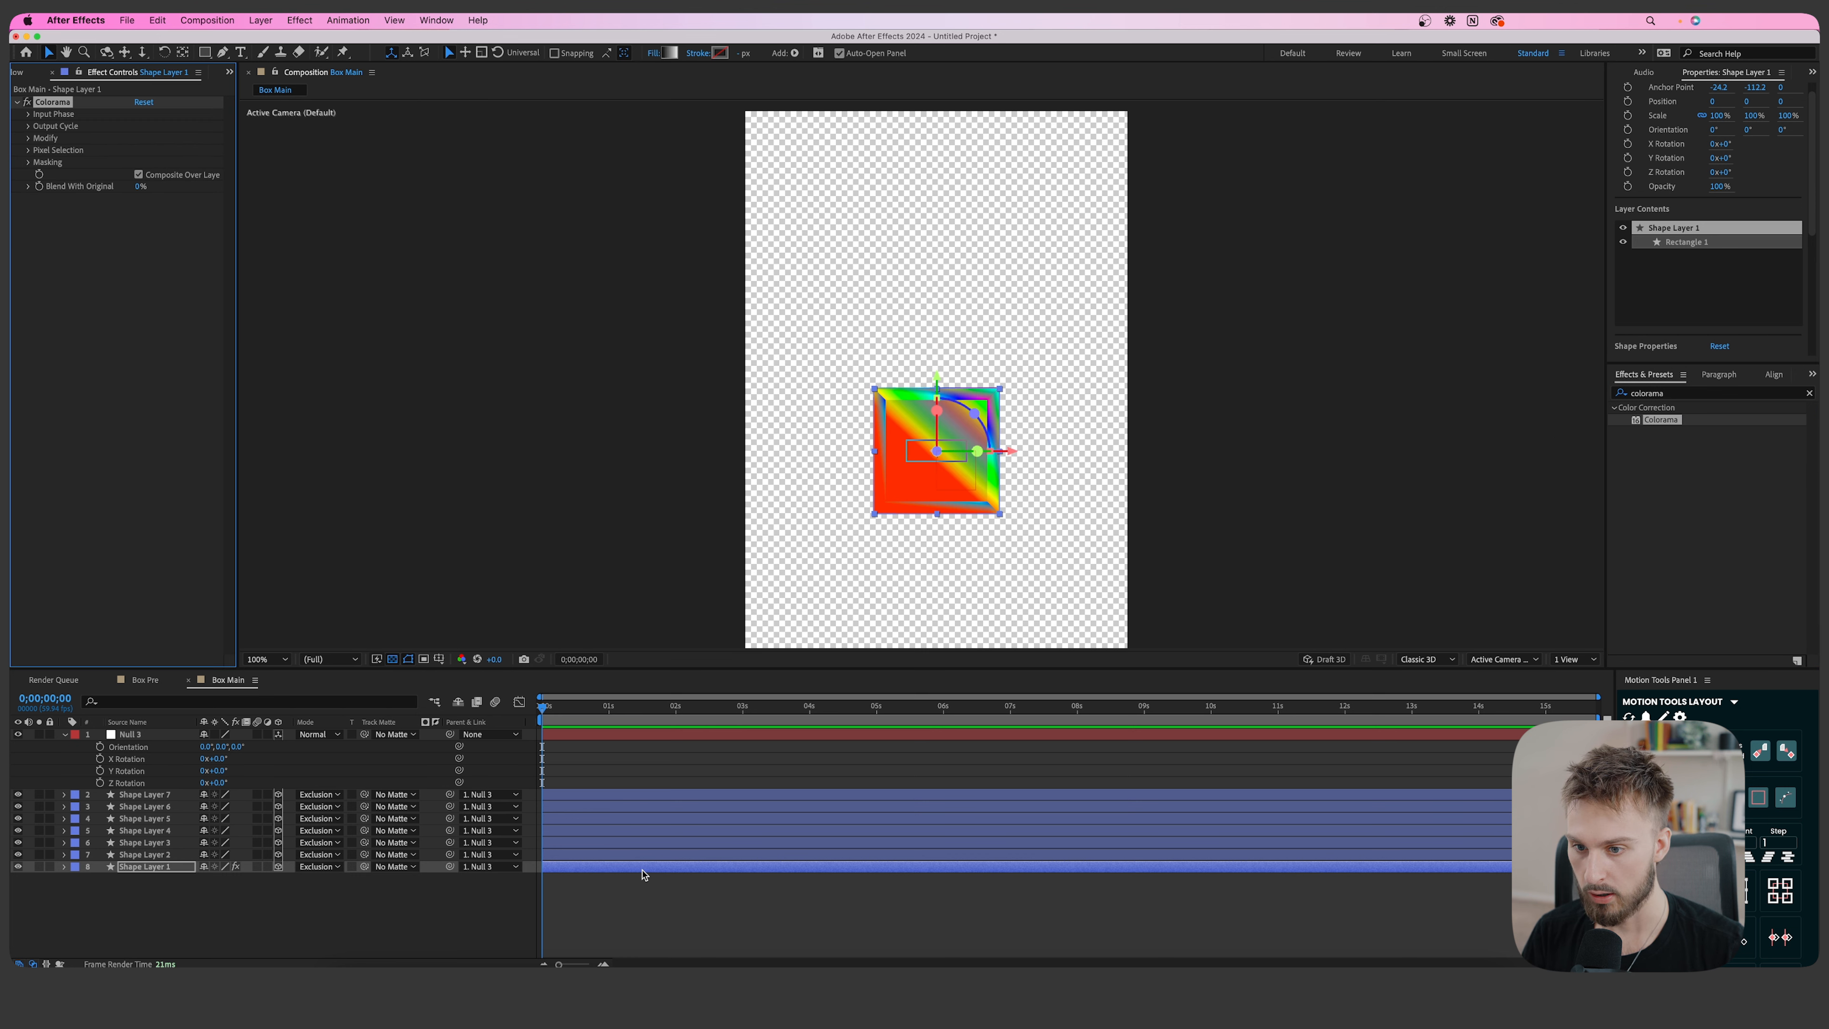
Set Colorama's output cycle to the Solarize Green preset palette.
{"action": "left_click", "coordinate": [29, 126]}
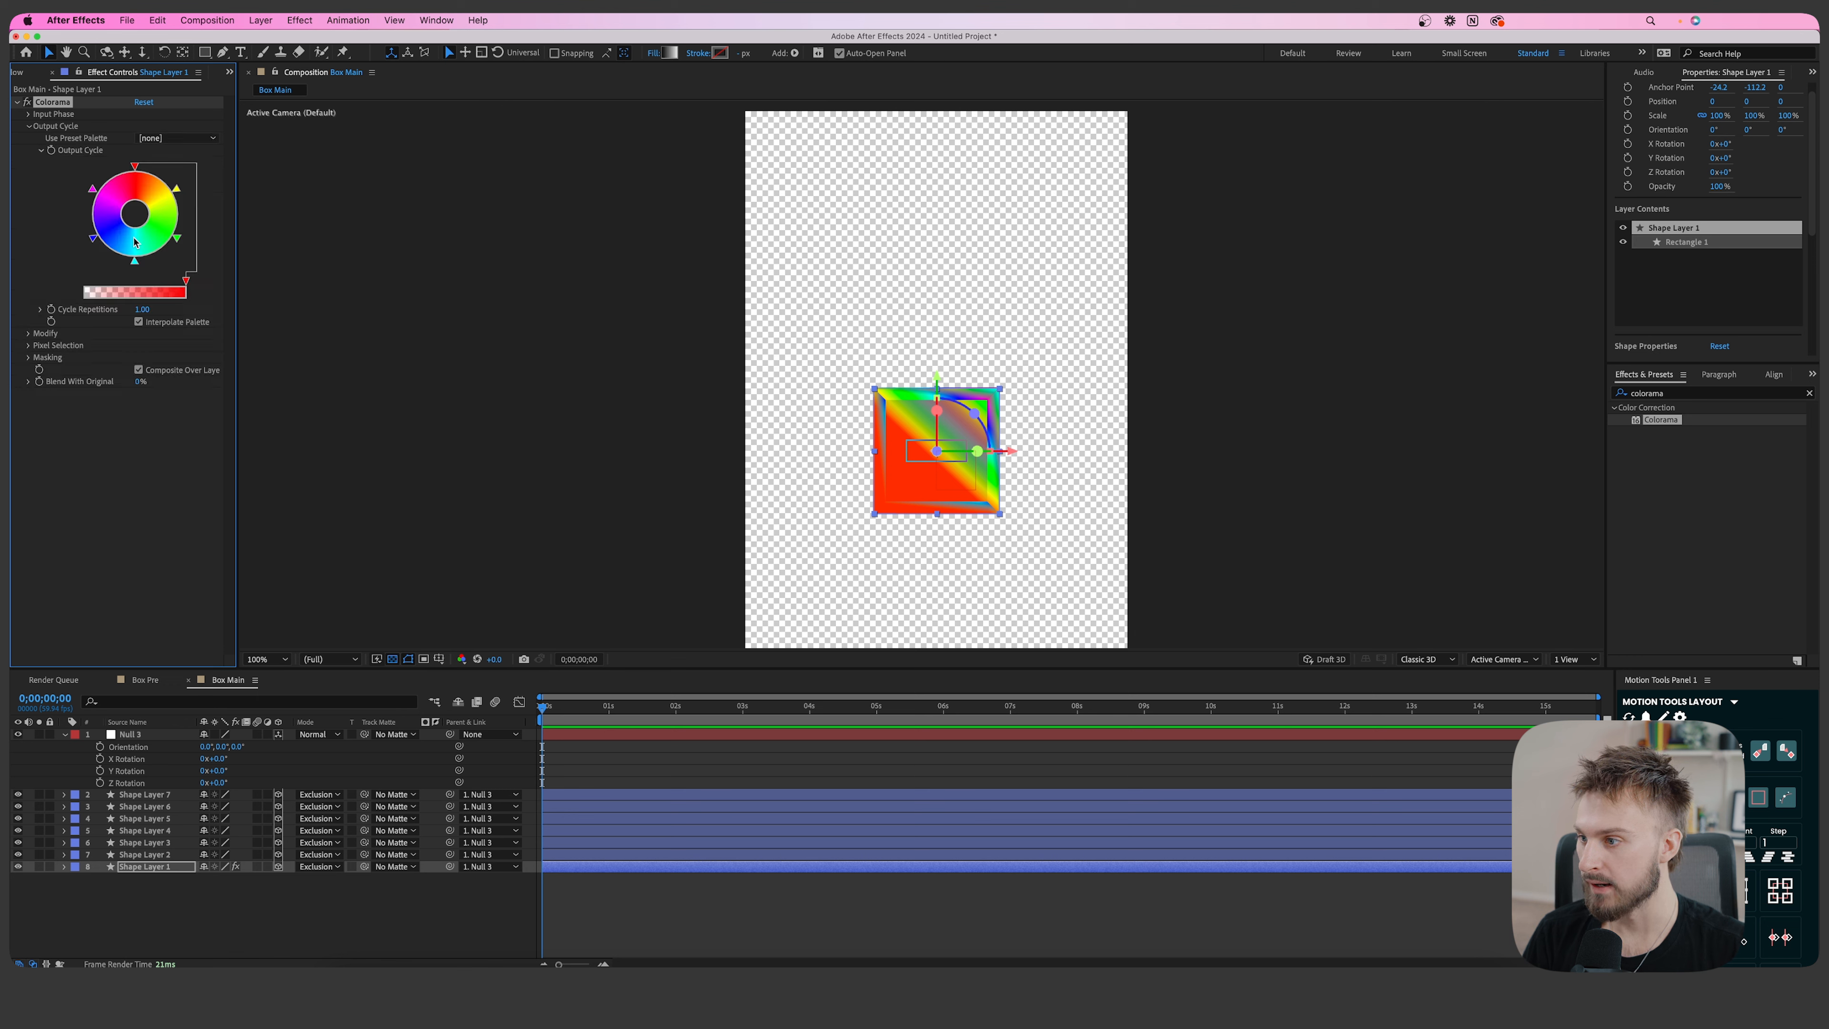
{"action": "left_click", "coordinate": [175, 140]}
{"action": "left_click", "coordinate": [226, 328]}
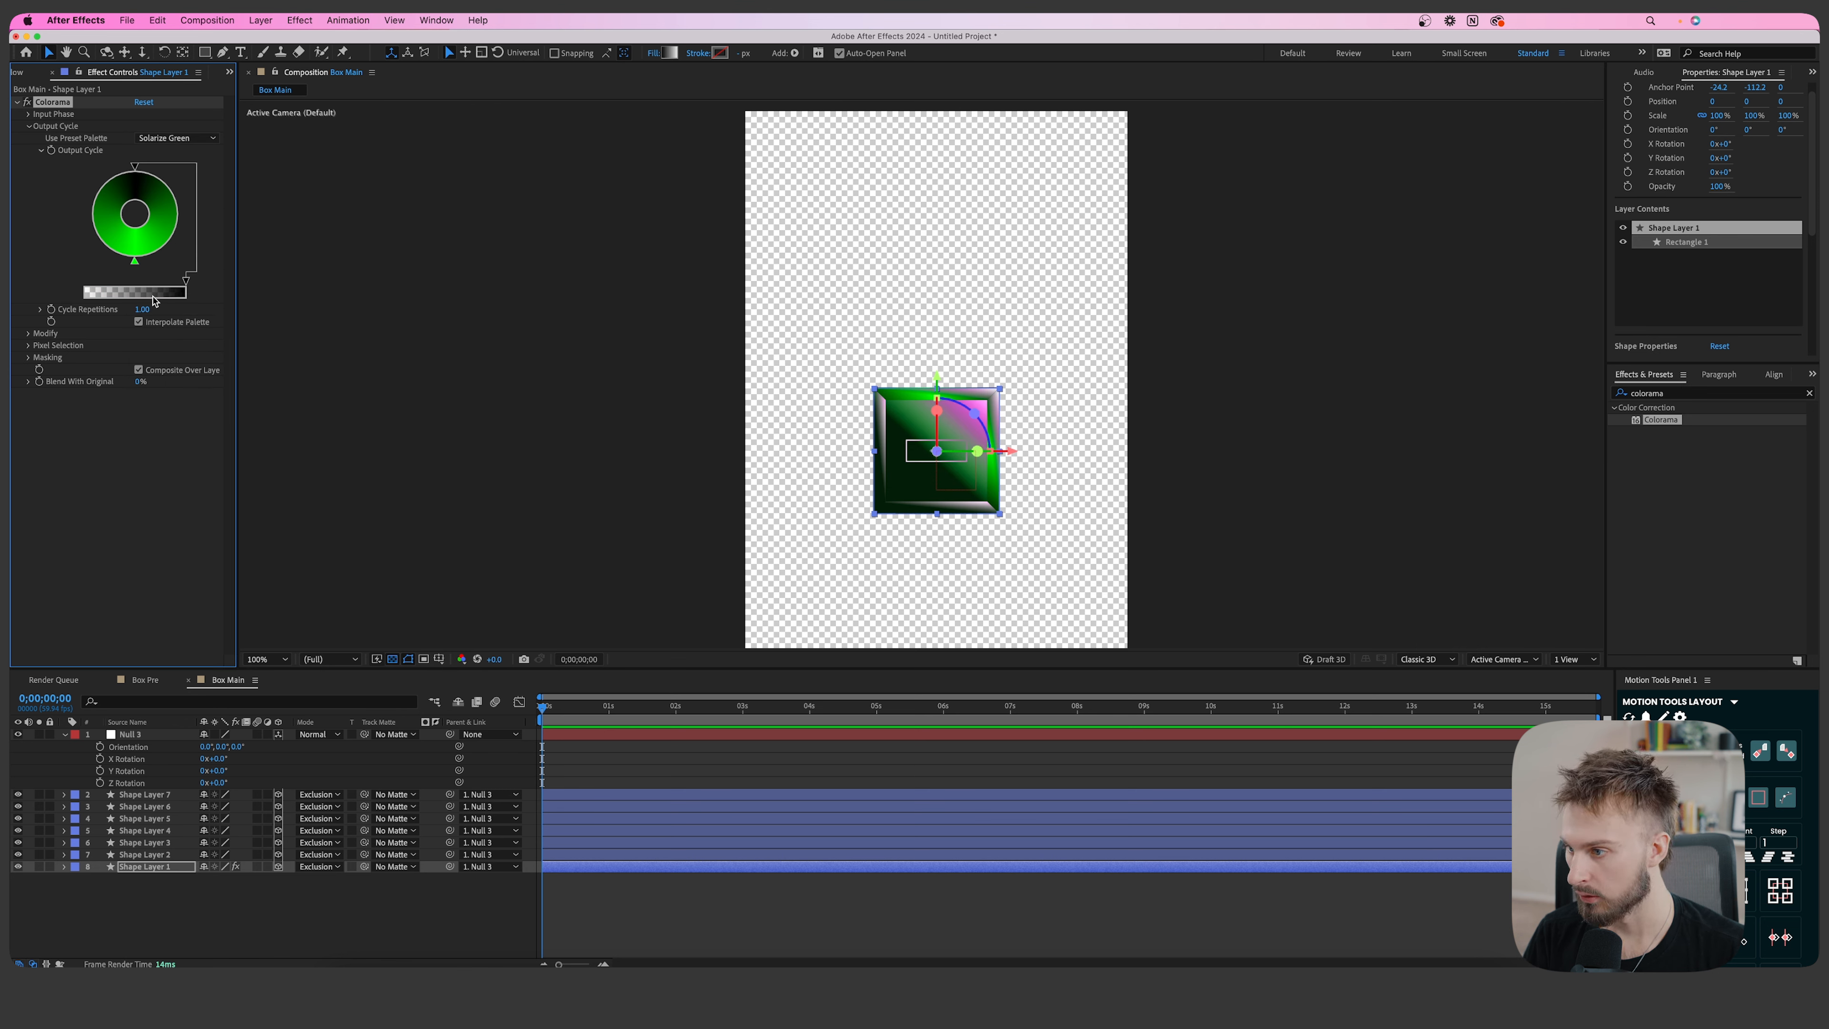
Recolour the green stop of the Colorama output cycle to a light purple.
{"action": "left_click", "coordinate": [135, 263]}
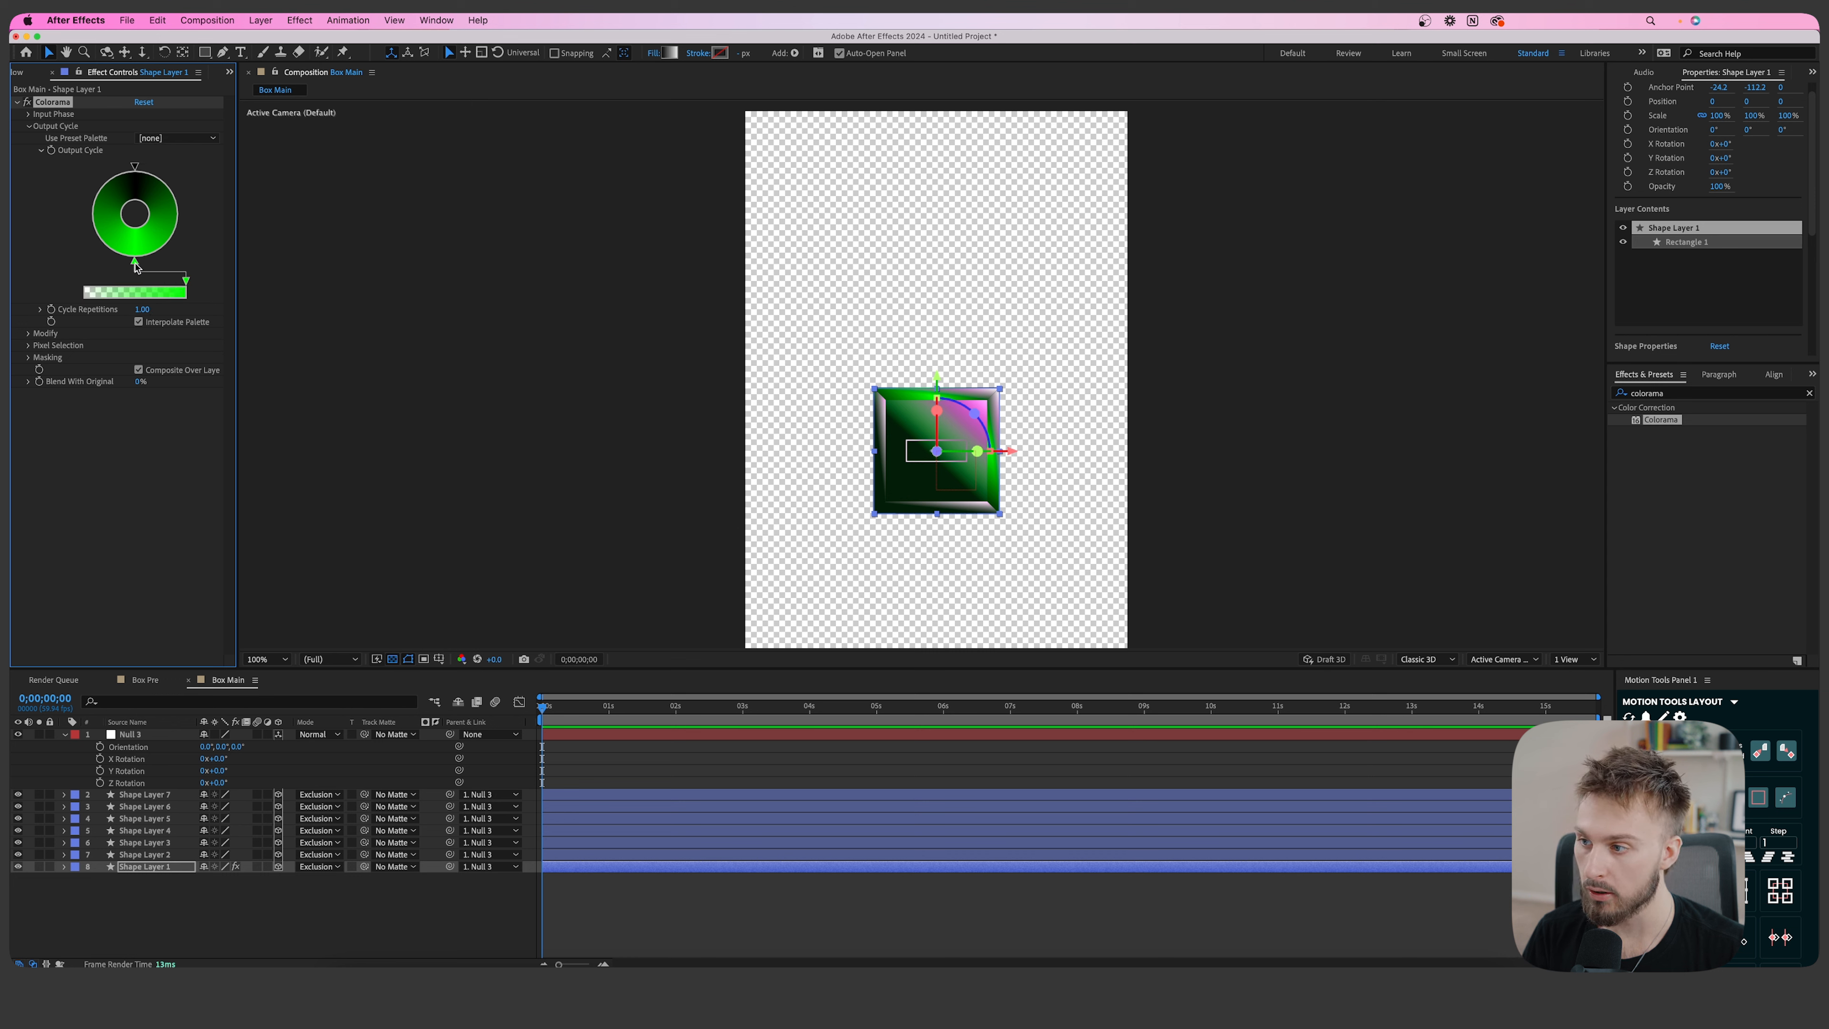
{"action": "double_click", "coordinate": [134, 264]}
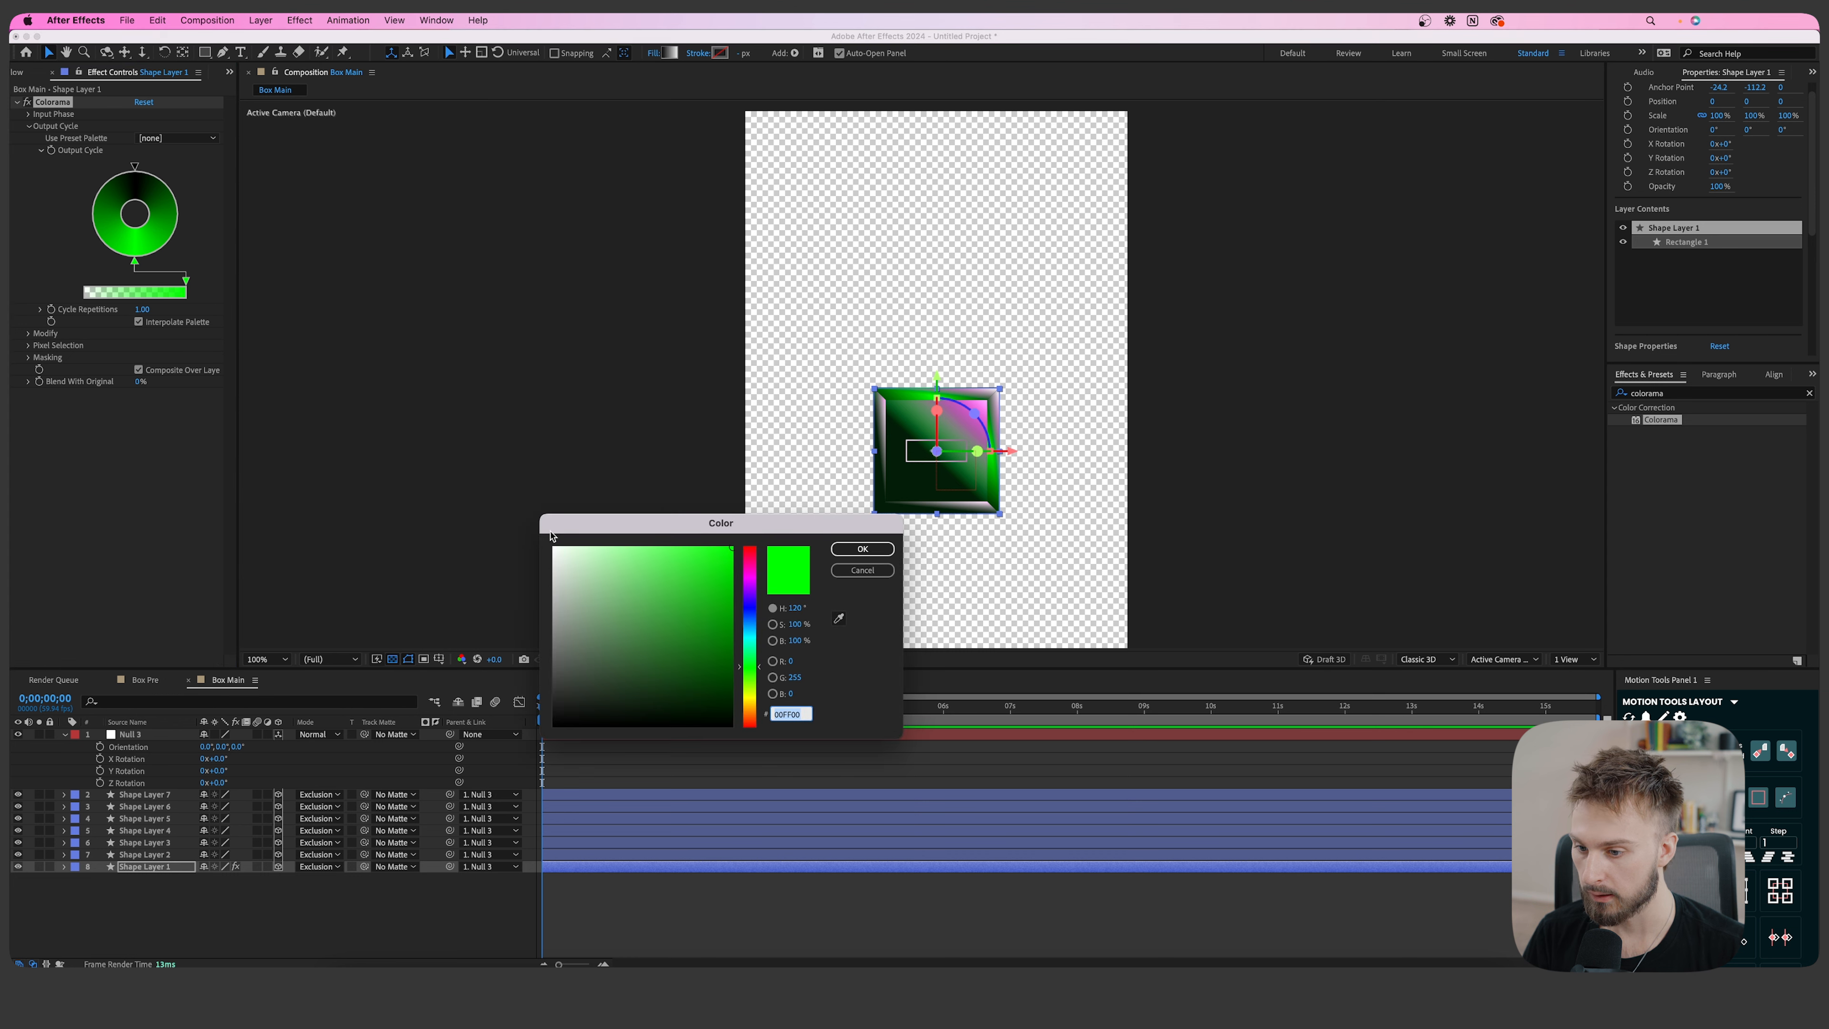
{"action": "left_click", "coordinate": [750, 603]}
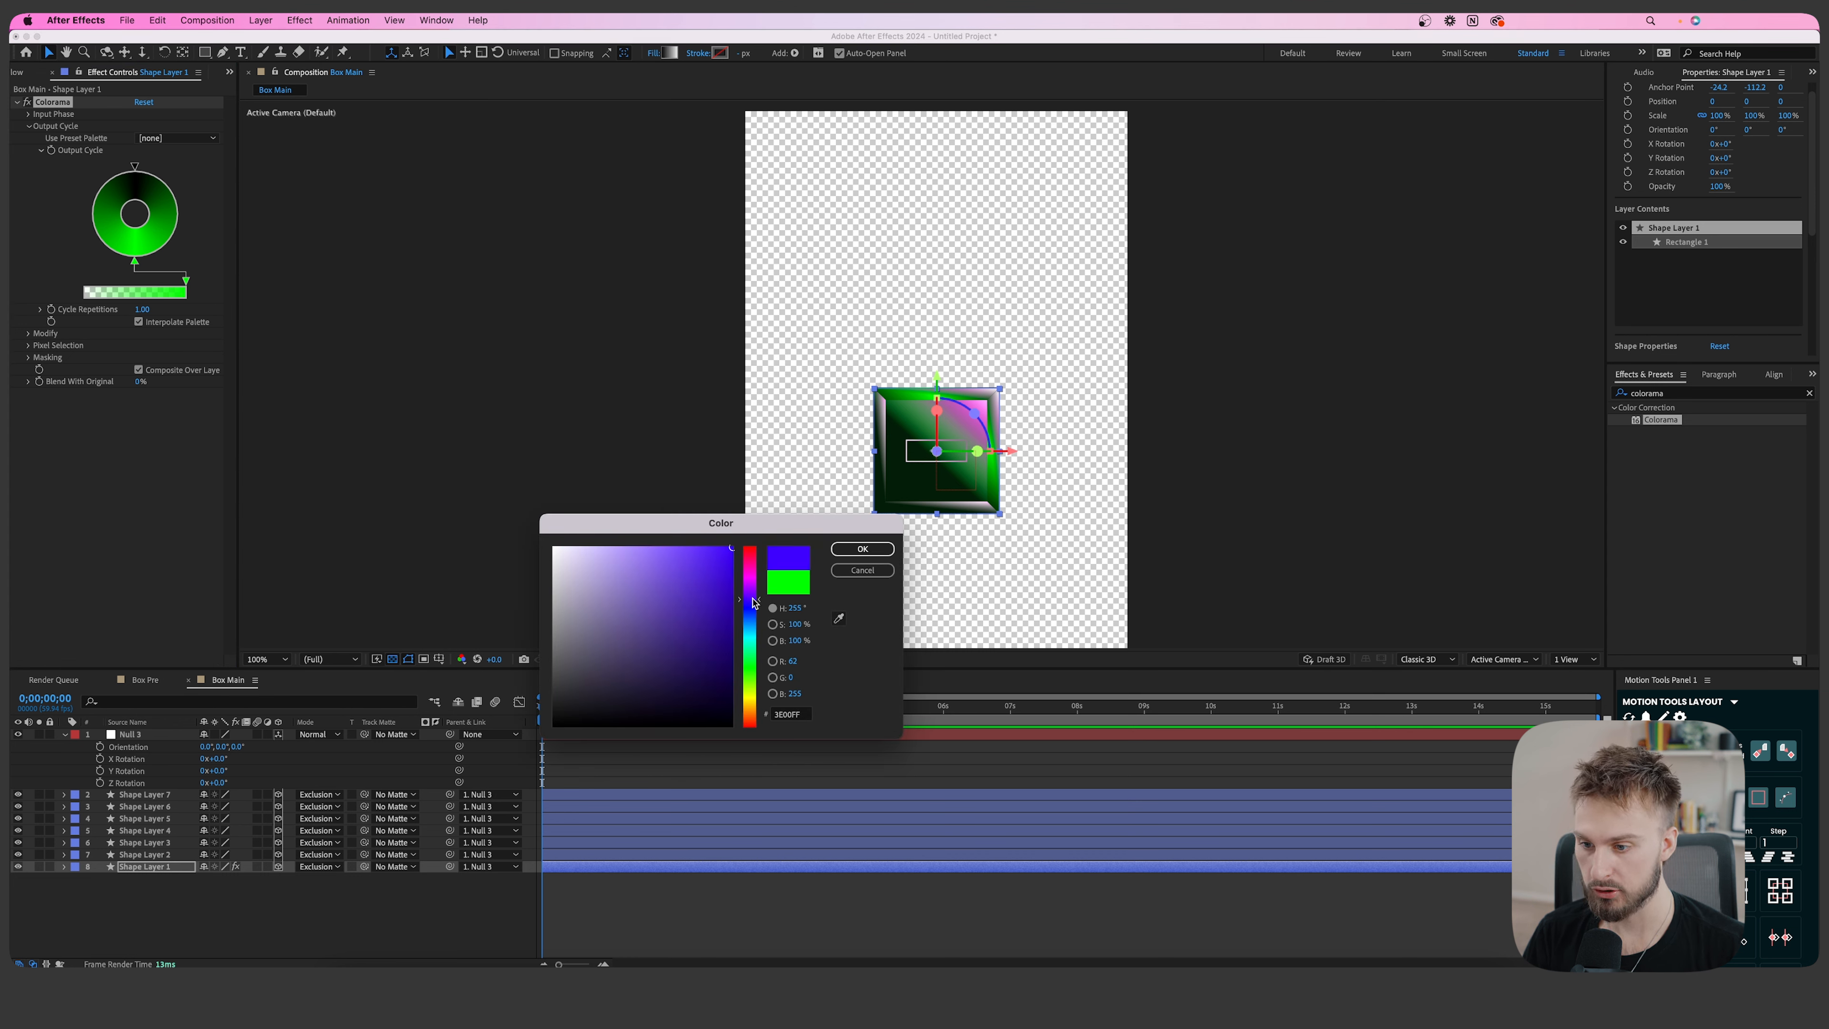
{"action": "left_click", "coordinate": [862, 550]}
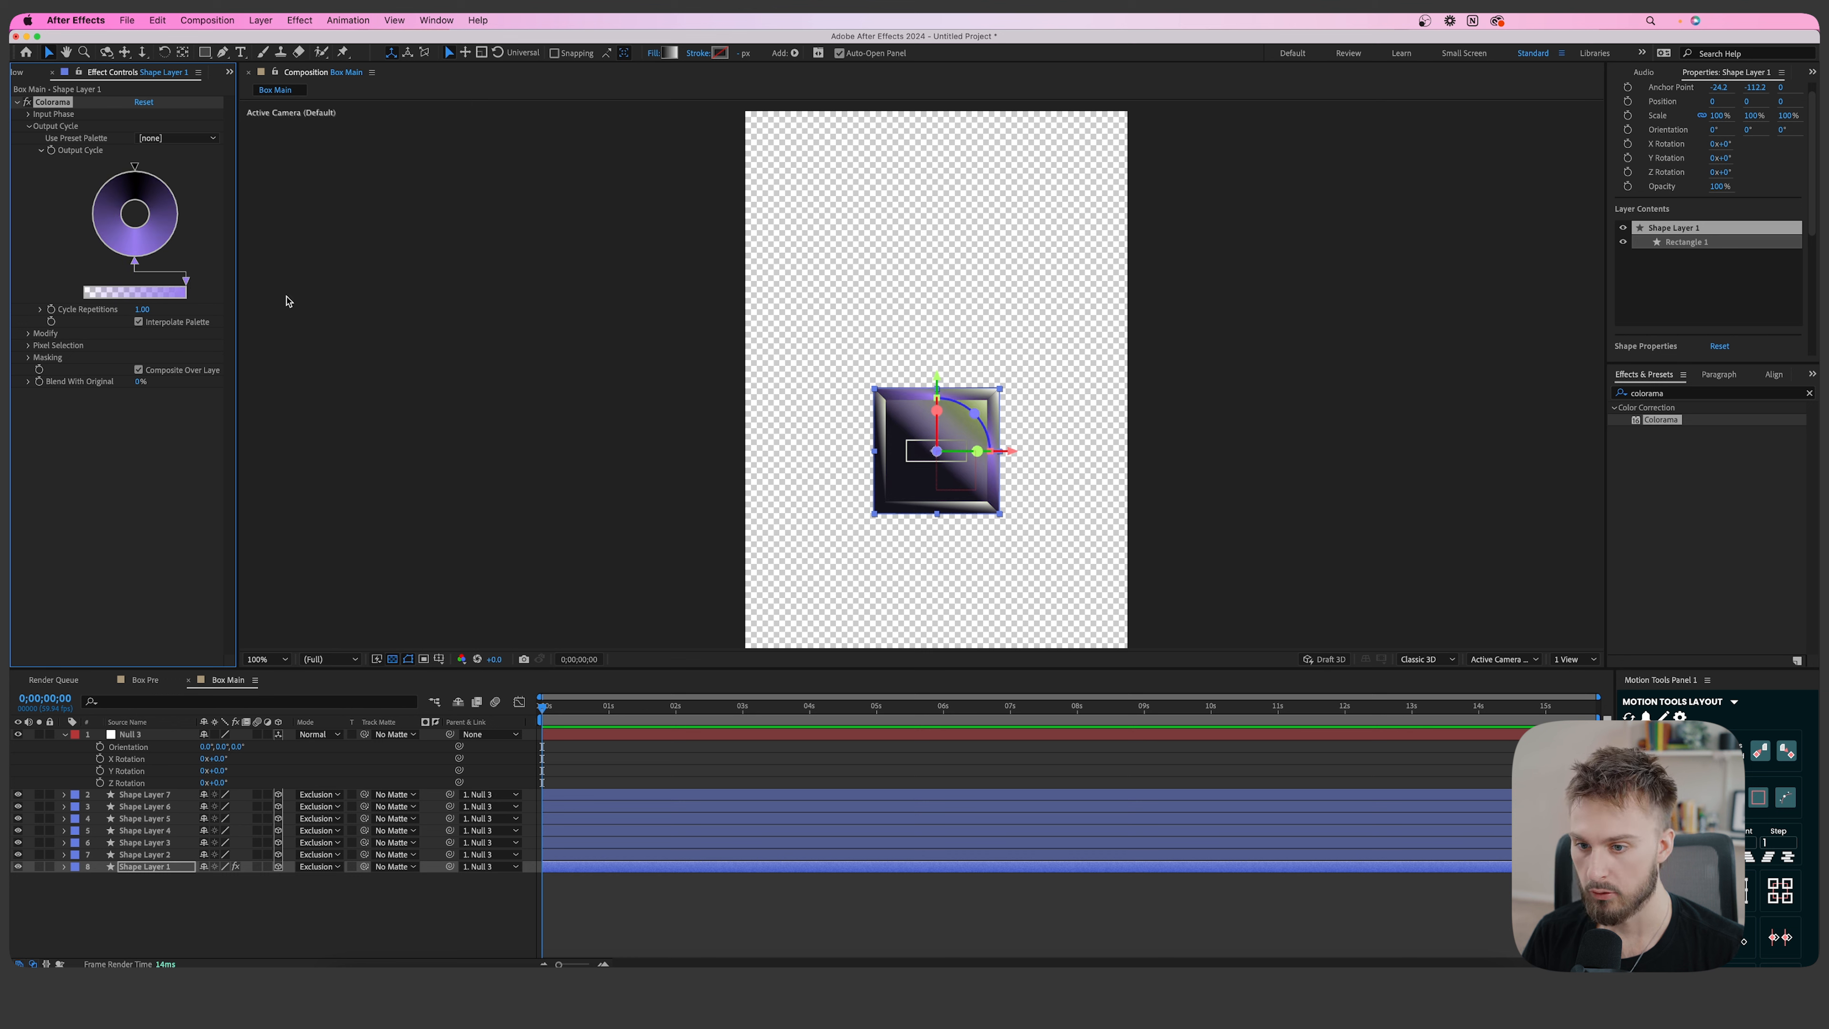
Move the purple stop around the output cycle until it meets the black stop, and reselect Shape Layer 1.
{"action": "mouse_move", "coordinate": [134, 268]}
{"action": "left_mouse_down"}
{"action": "mouse_move", "coordinate": [86, 184]}
{"action": "mouse_move", "coordinate": [134, 179]}
{"action": "left_mouse_up"}
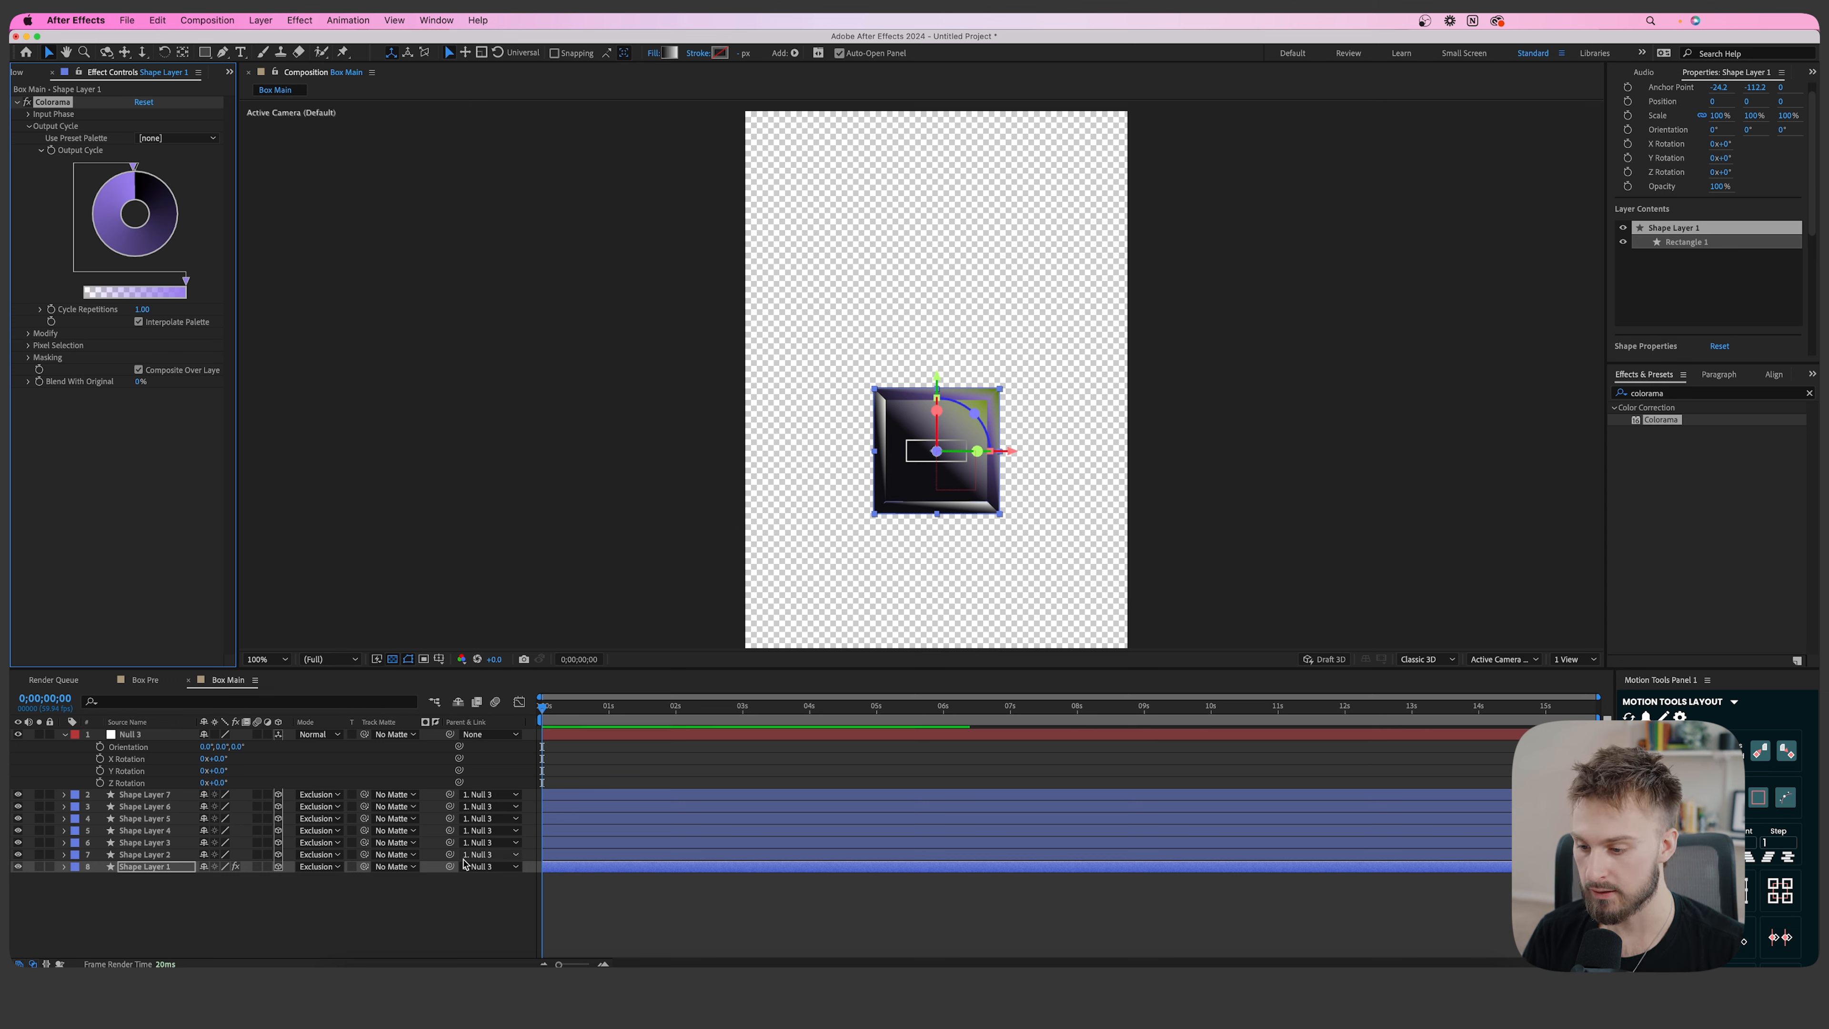
{"action": "left_click", "coordinate": [600, 932]}
{"action": "left_click", "coordinate": [592, 868]}
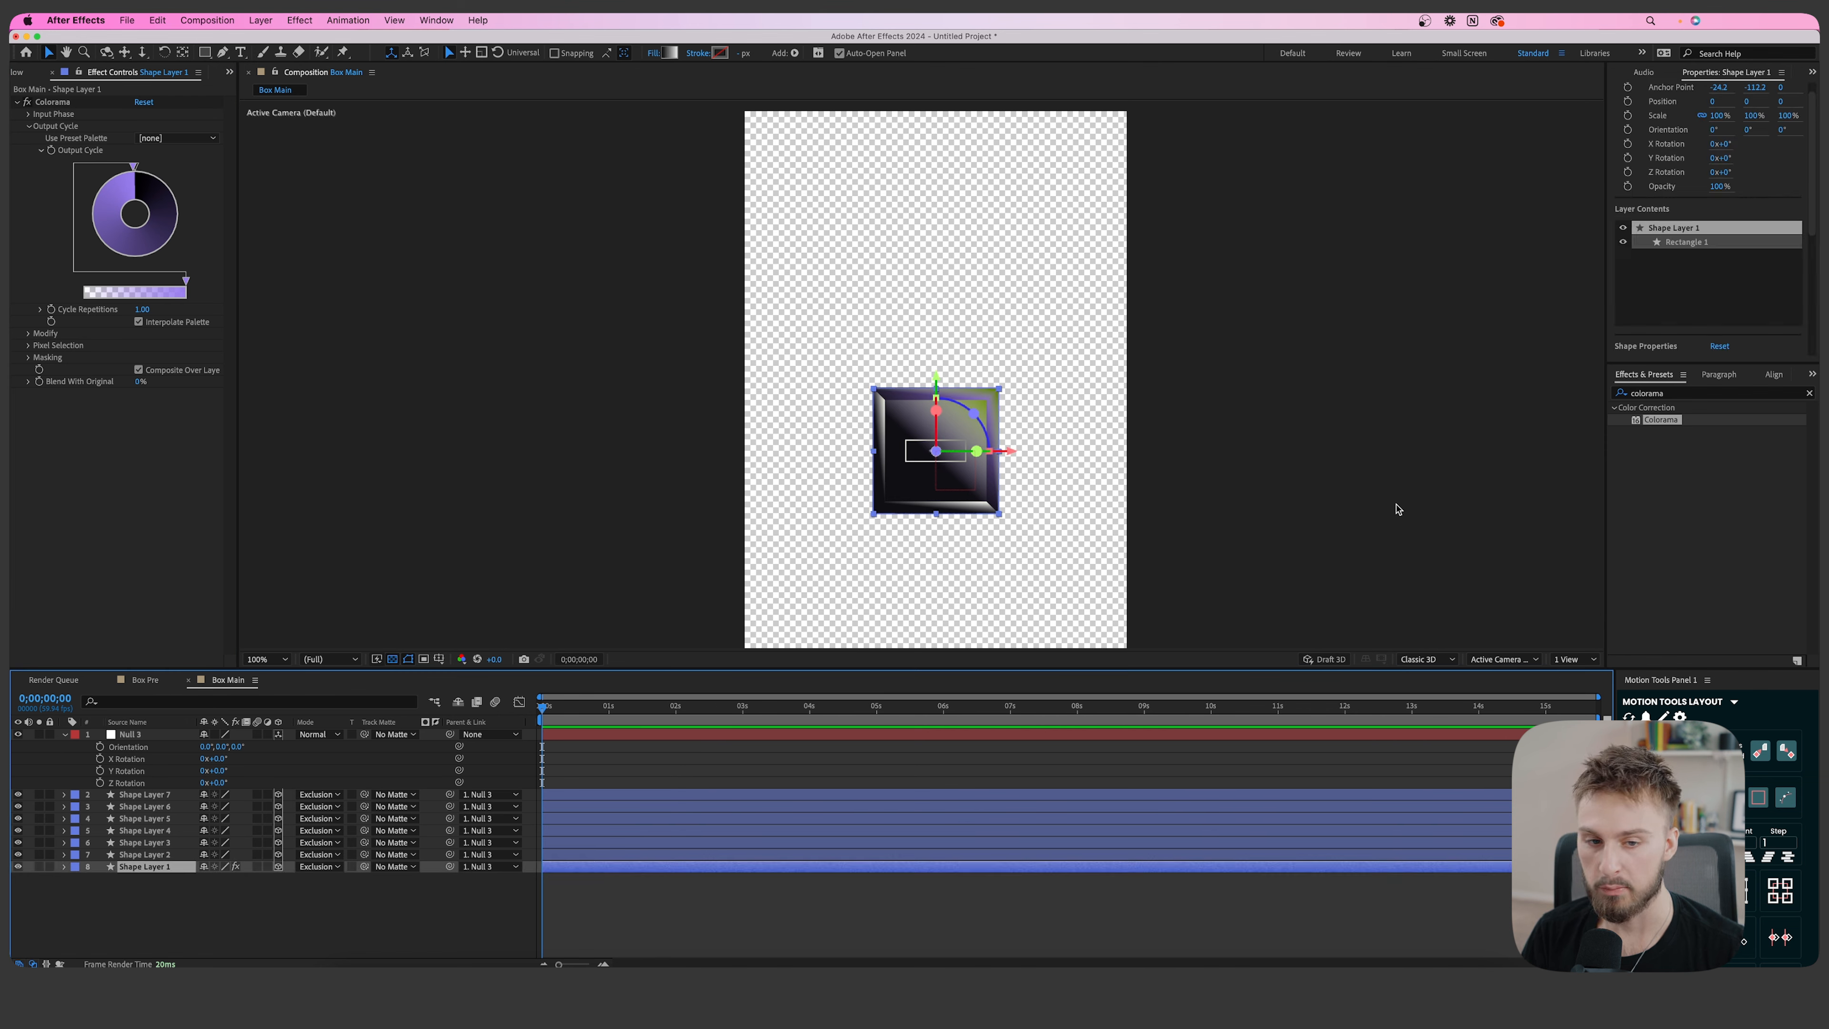
Apply the Curves effect to Shape Layer 1 and bend its RGB curve into a gentle S that darkens the shadows.
{"action": "left_click", "coordinate": [1712, 396]}
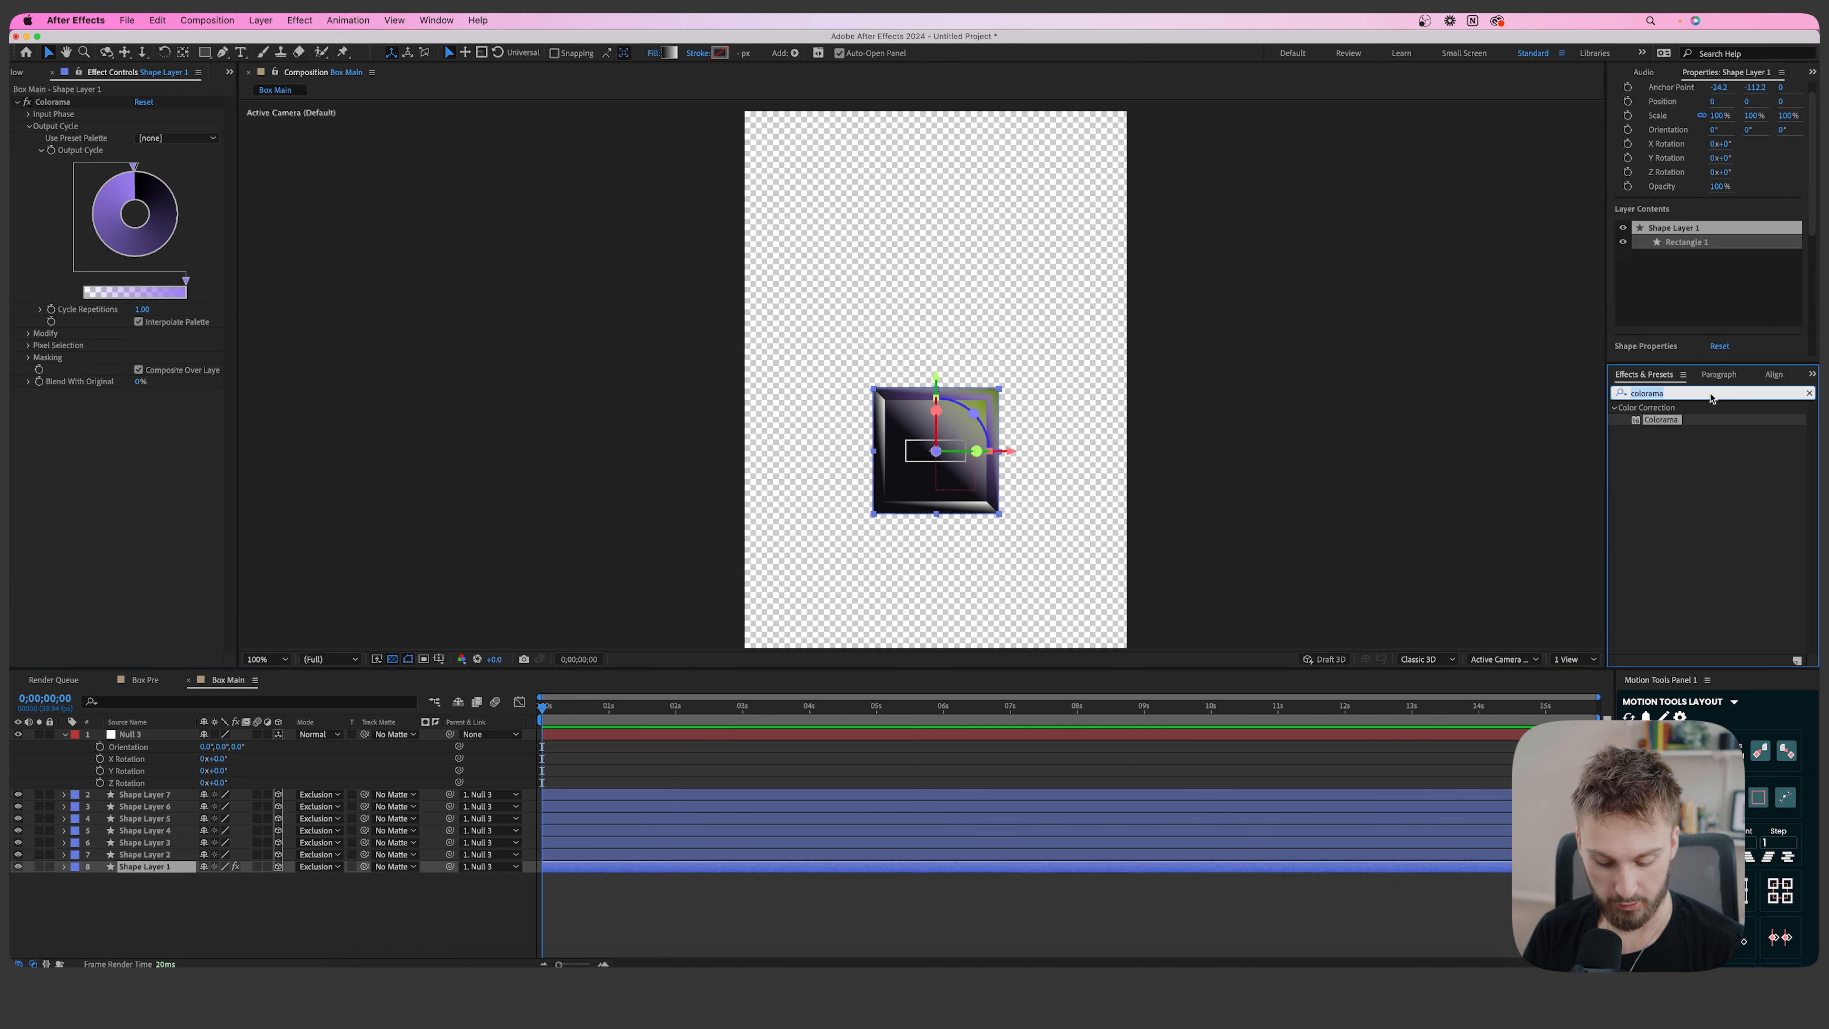
{"action": "key", "text": "BackSpace"}
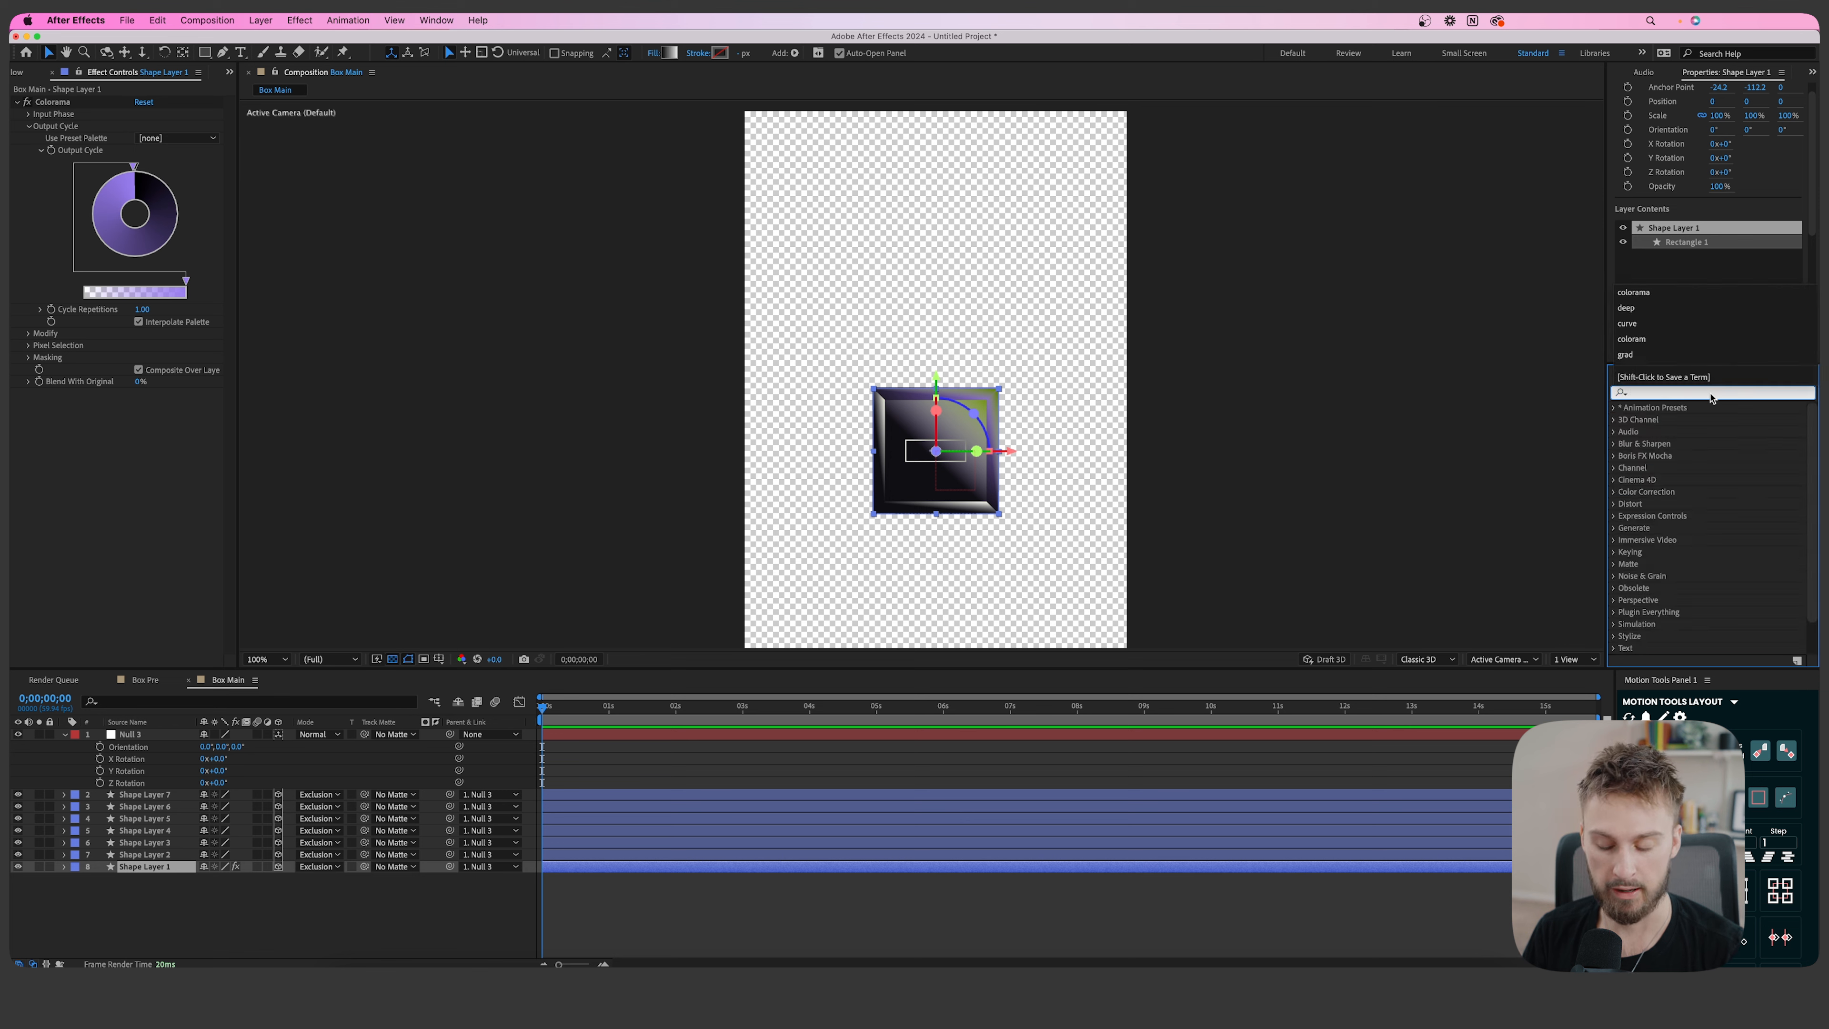
{"action": "type", "text": "curve"}
{"action": "left_click_drag", "start_coordinate": [611, 866], "coordinate": [577, 870]}
{"action": "left_click_drag", "start_coordinate": [84, 576], "coordinate": [91, 593]}
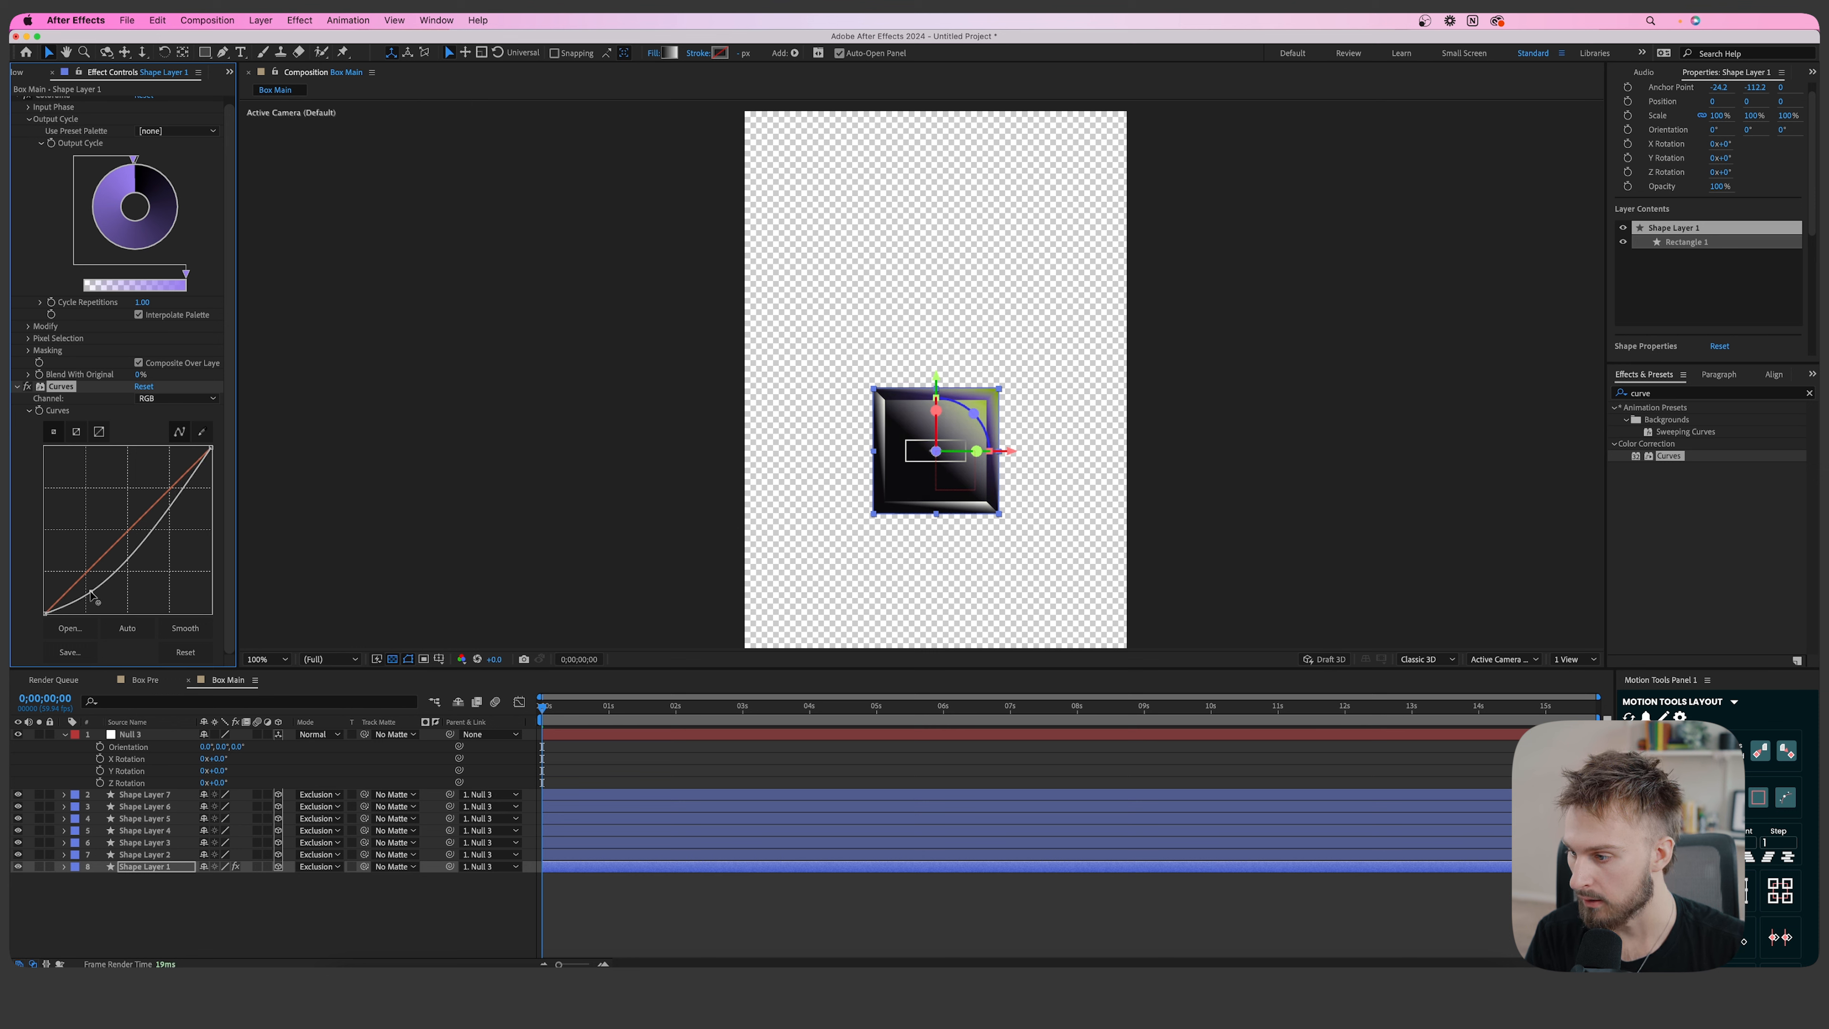
{"action": "left_click_drag", "start_coordinate": [173, 510], "coordinate": [171, 493]}
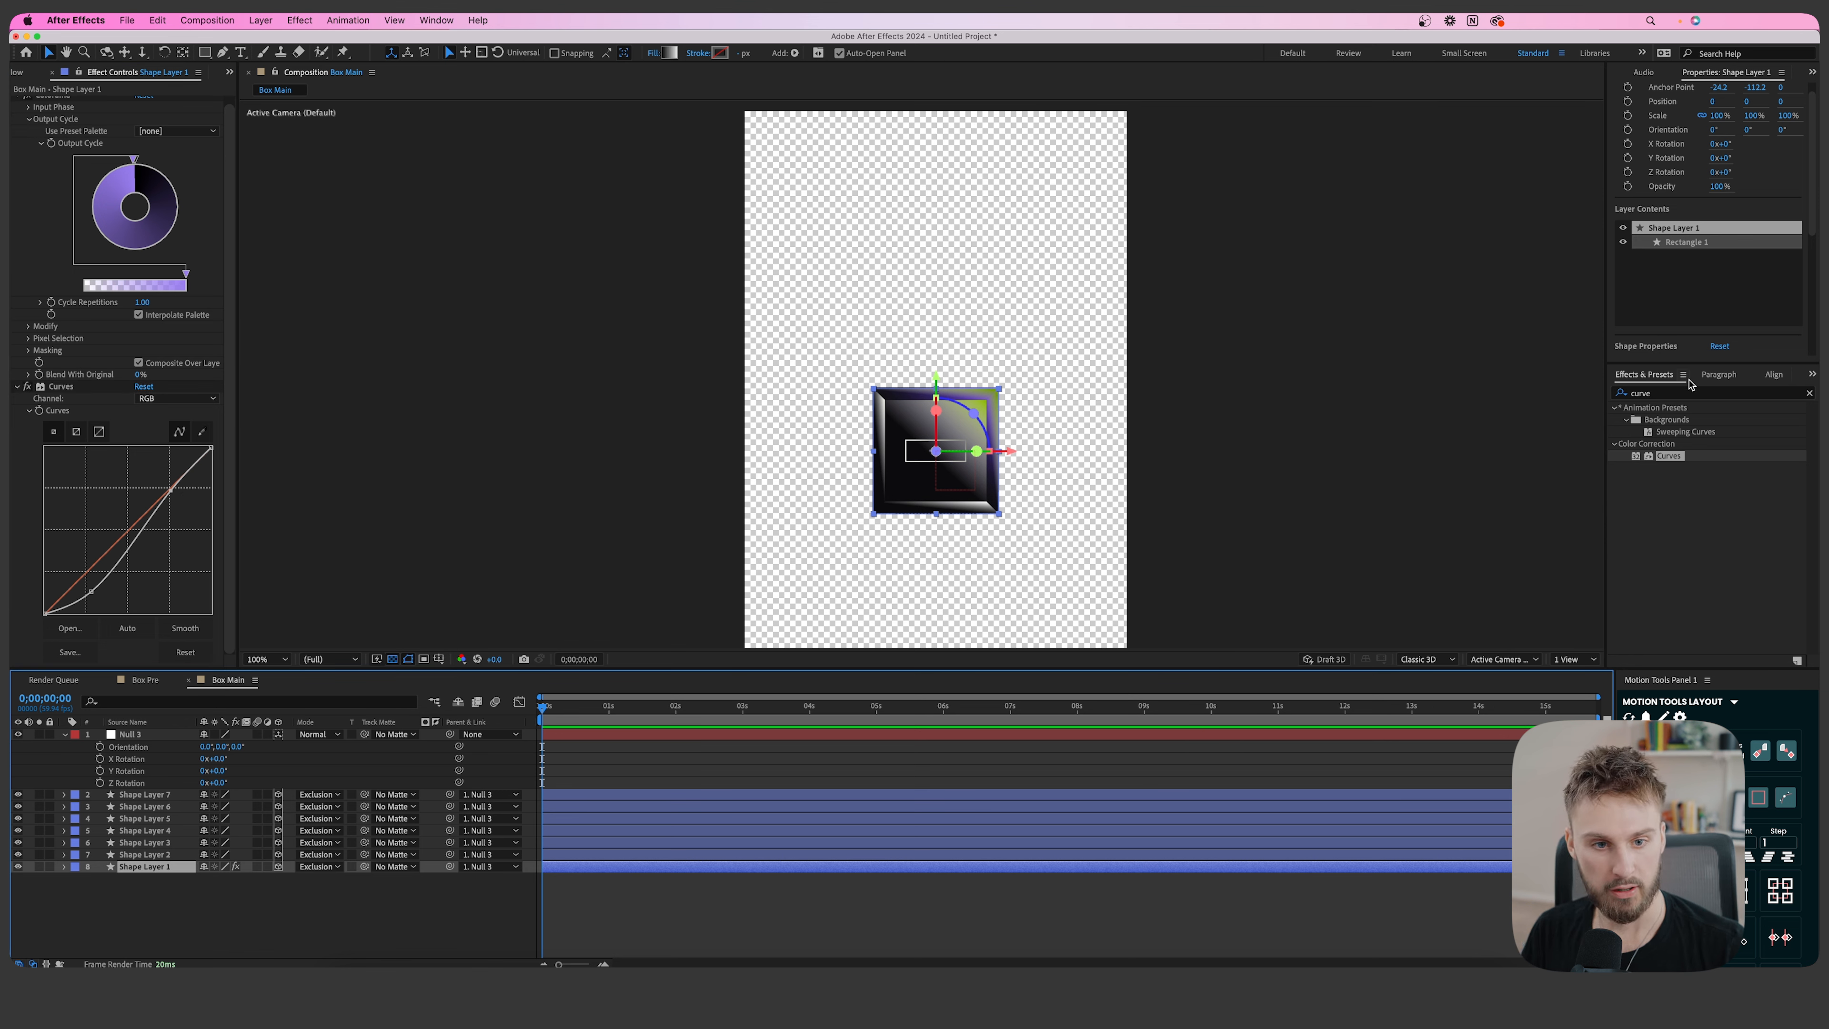
Apply the Deep Glow effect to Shape Layer 1 and set its radius to 402.
{"action": "left_click", "coordinate": [1676, 395]}
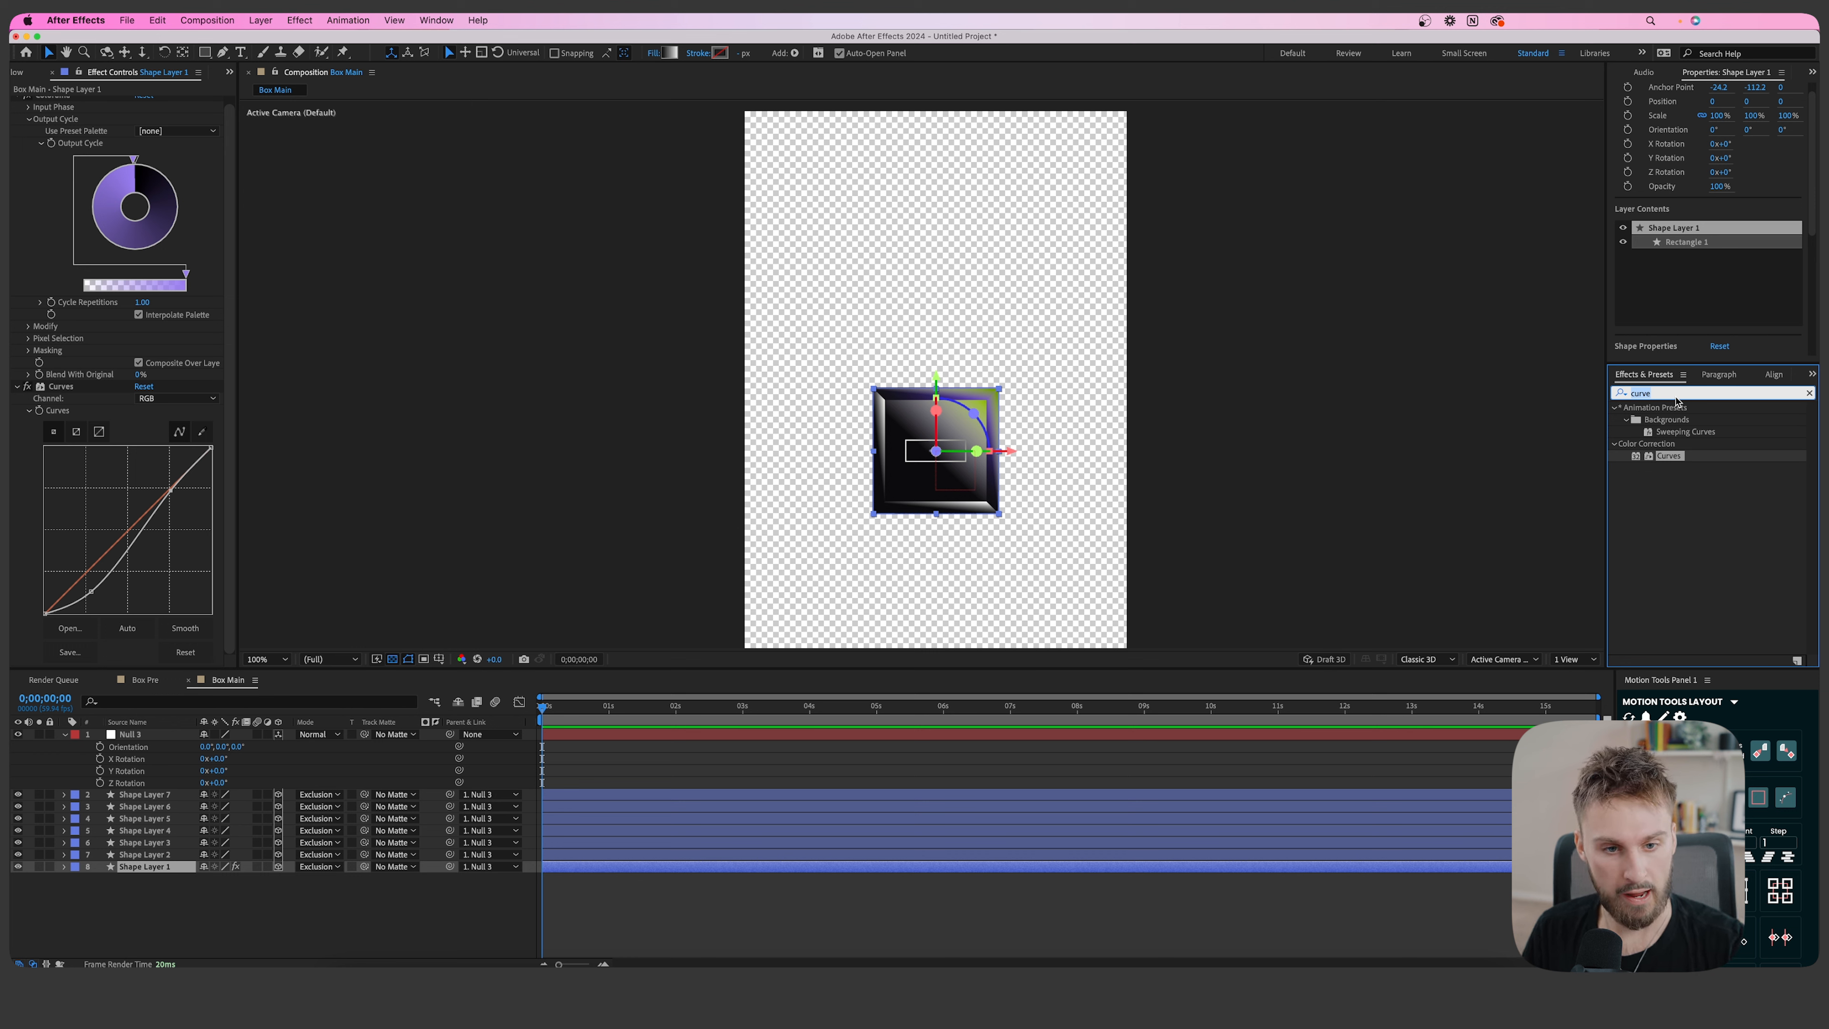
{"action": "type", "text": "glow"}
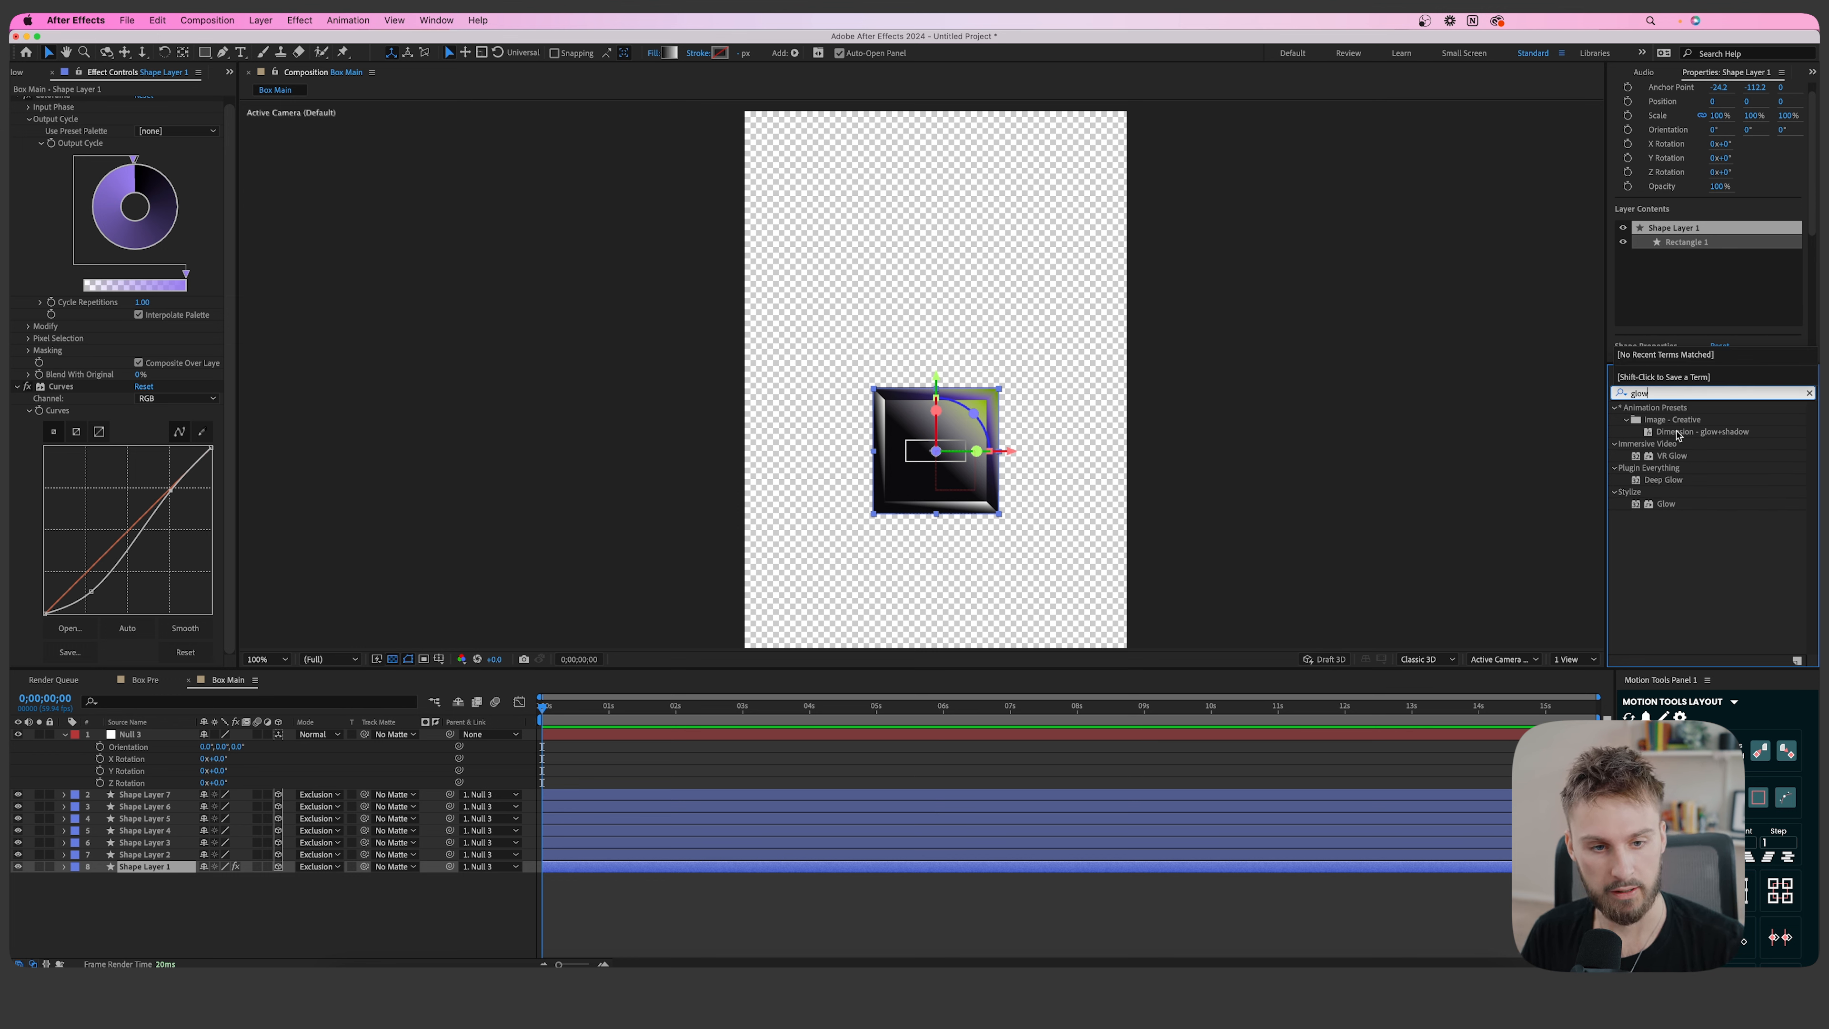
{"action": "type", "text": "deep"}
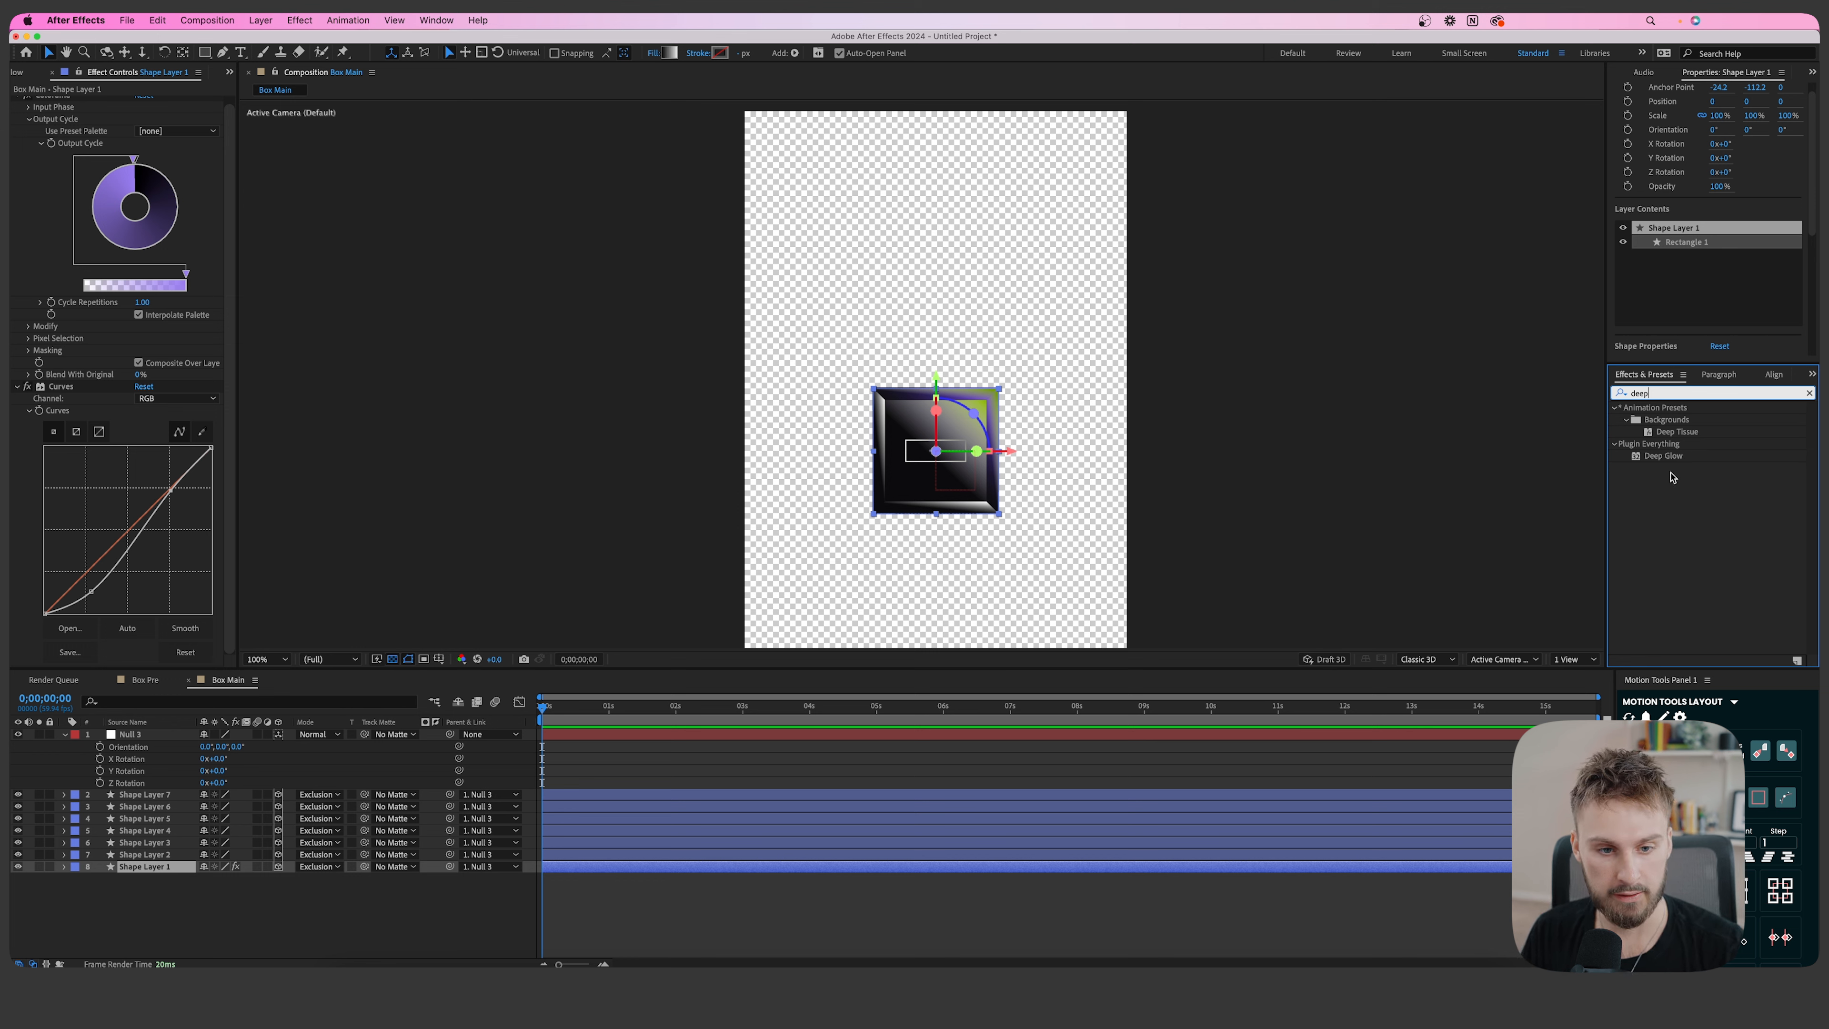
{"action": "left_click_drag", "start_coordinate": [1663, 457], "coordinate": [653, 873]}
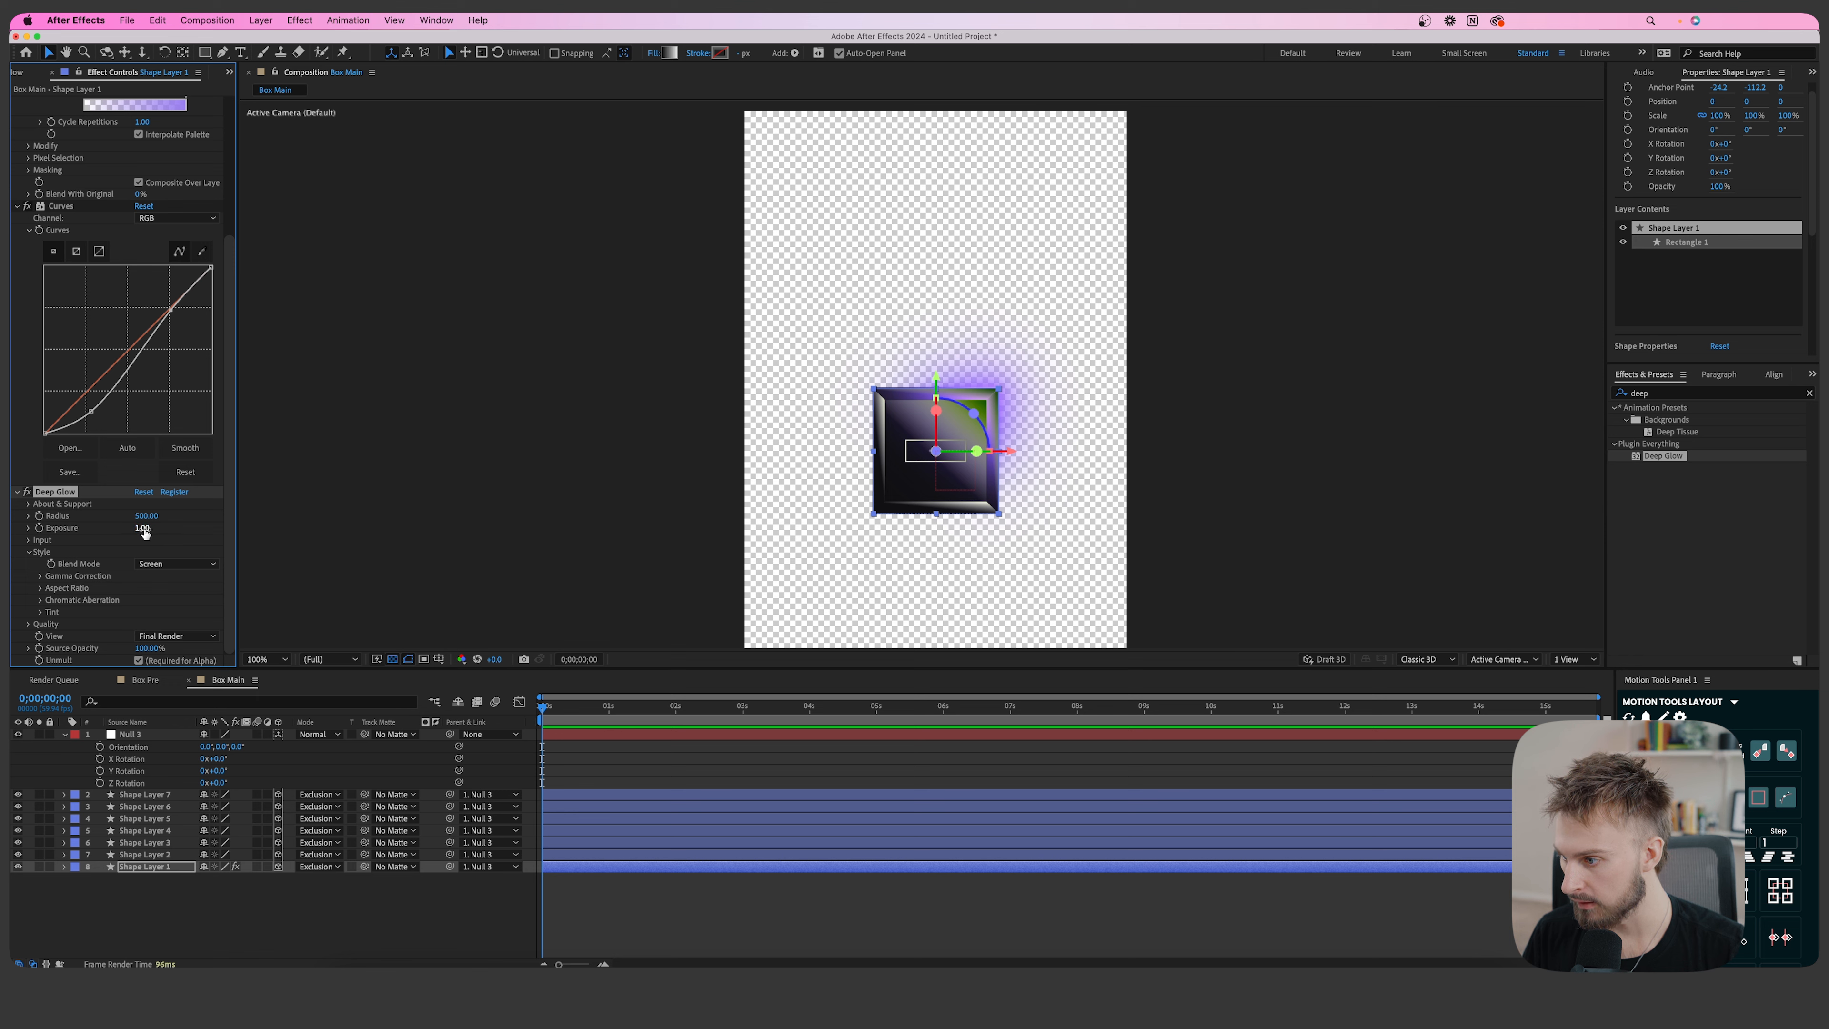
{"action": "left_click_drag", "start_coordinate": [147, 516], "coordinate": [96, 518]}
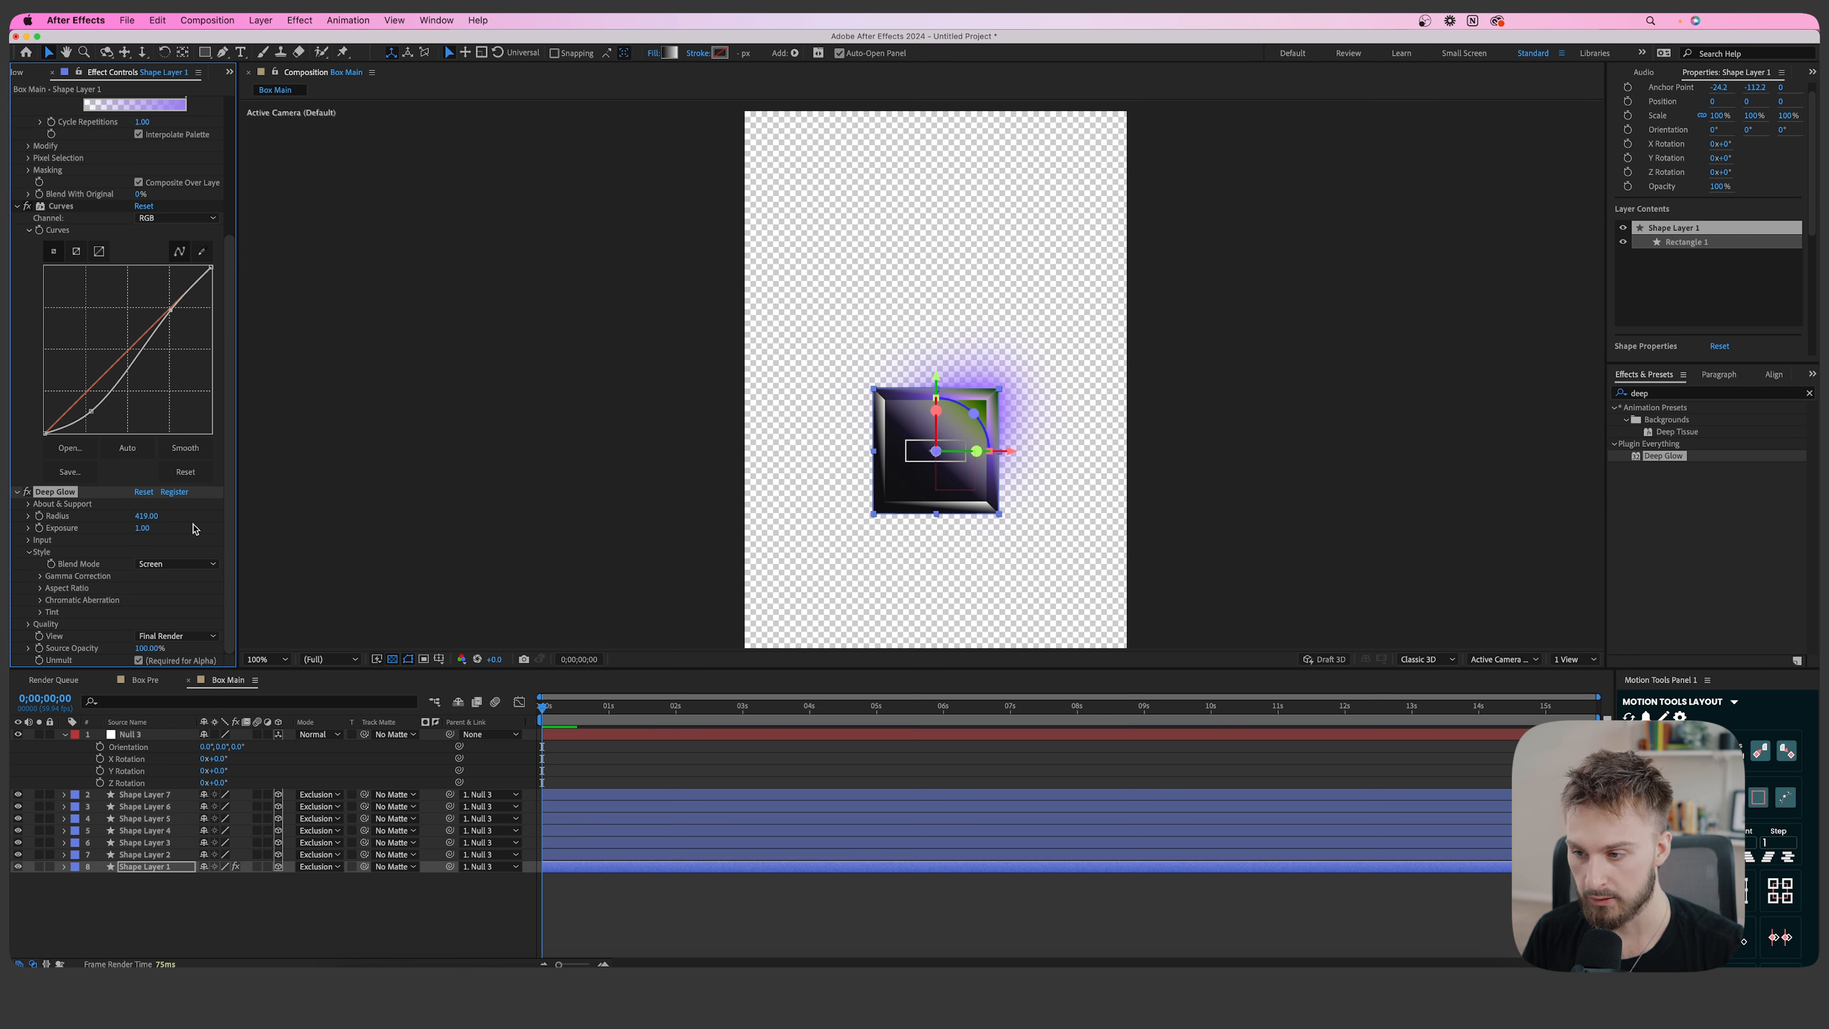
Copy Colorama, Curves and Deep Glow from Shape Layer 1 onto Shape Layers 2 to 7.
{"action": "scroll", "coordinate": [90, 548], "scroll_direction": "up", "scroll_amount": 5}
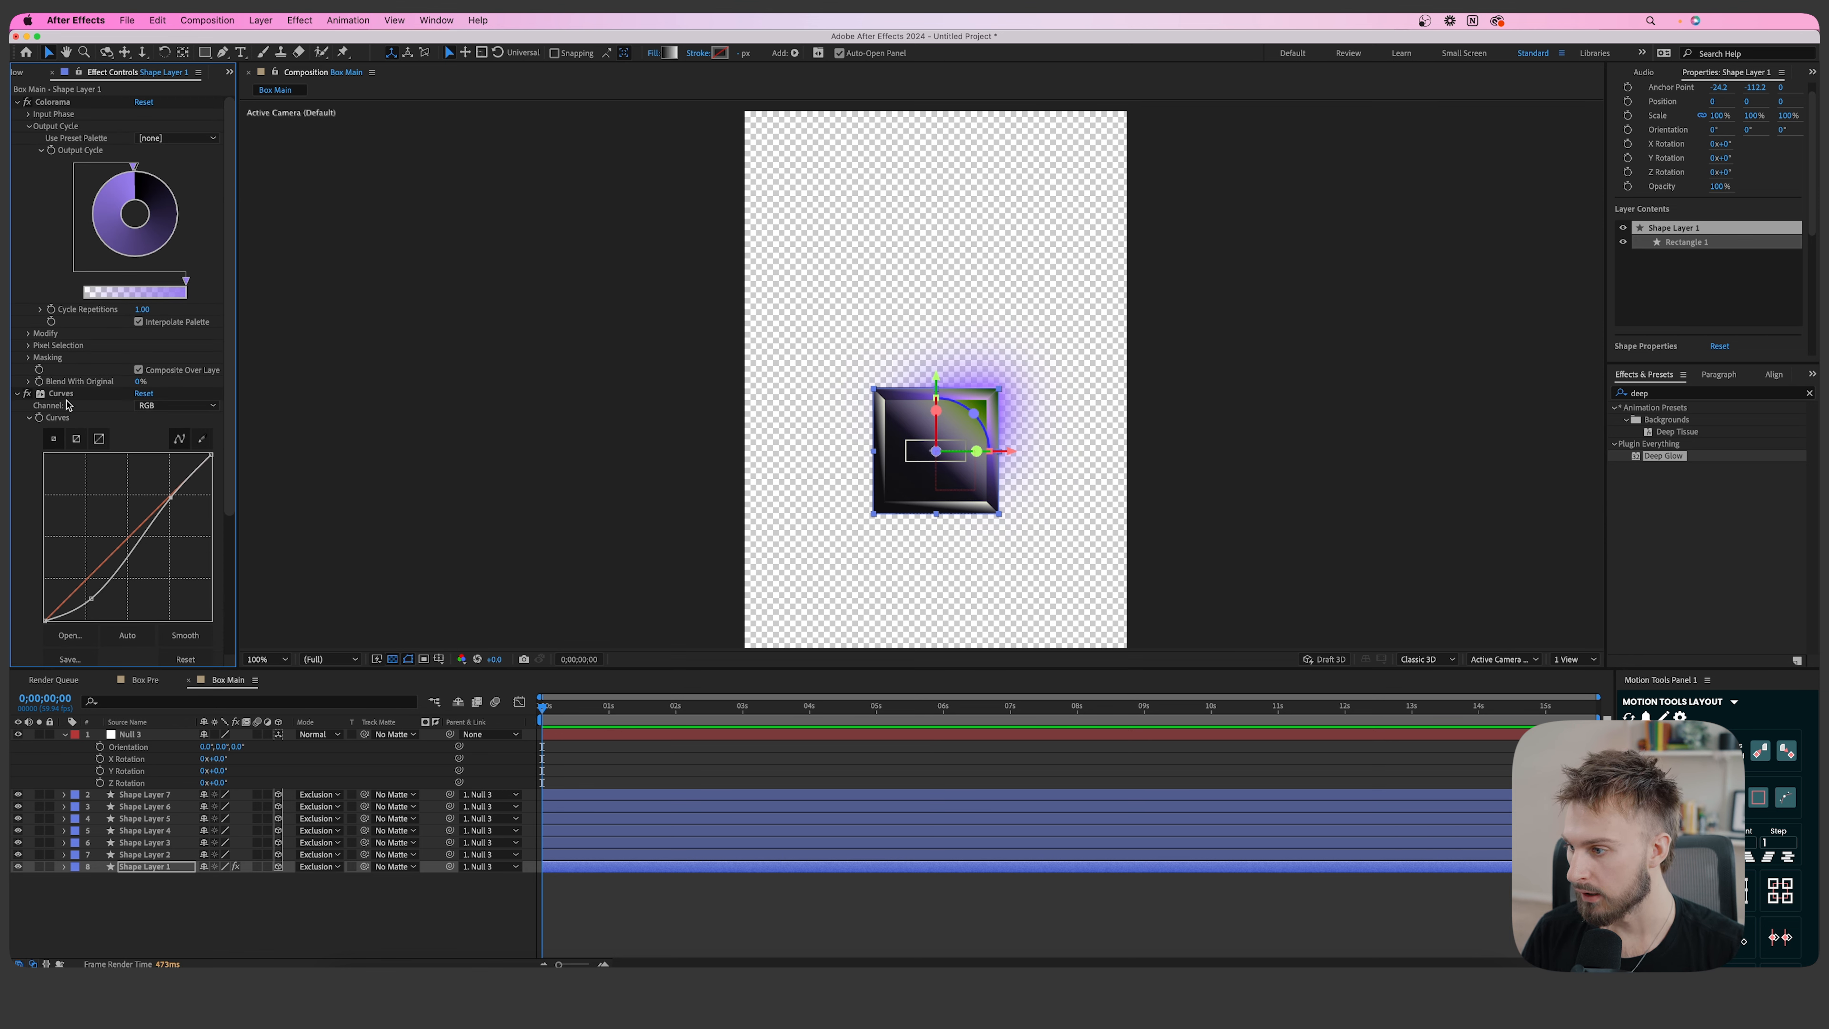
{"action": "left_click", "coordinate": [63, 104]}
{"action": "left_click", "coordinate": [61, 394], "text": "shift"}
{"action": "scroll", "coordinate": [69, 440], "scroll_direction": "down", "scroll_amount": 3}
{"action": "left_click", "coordinate": [60, 516], "text": "shift"}
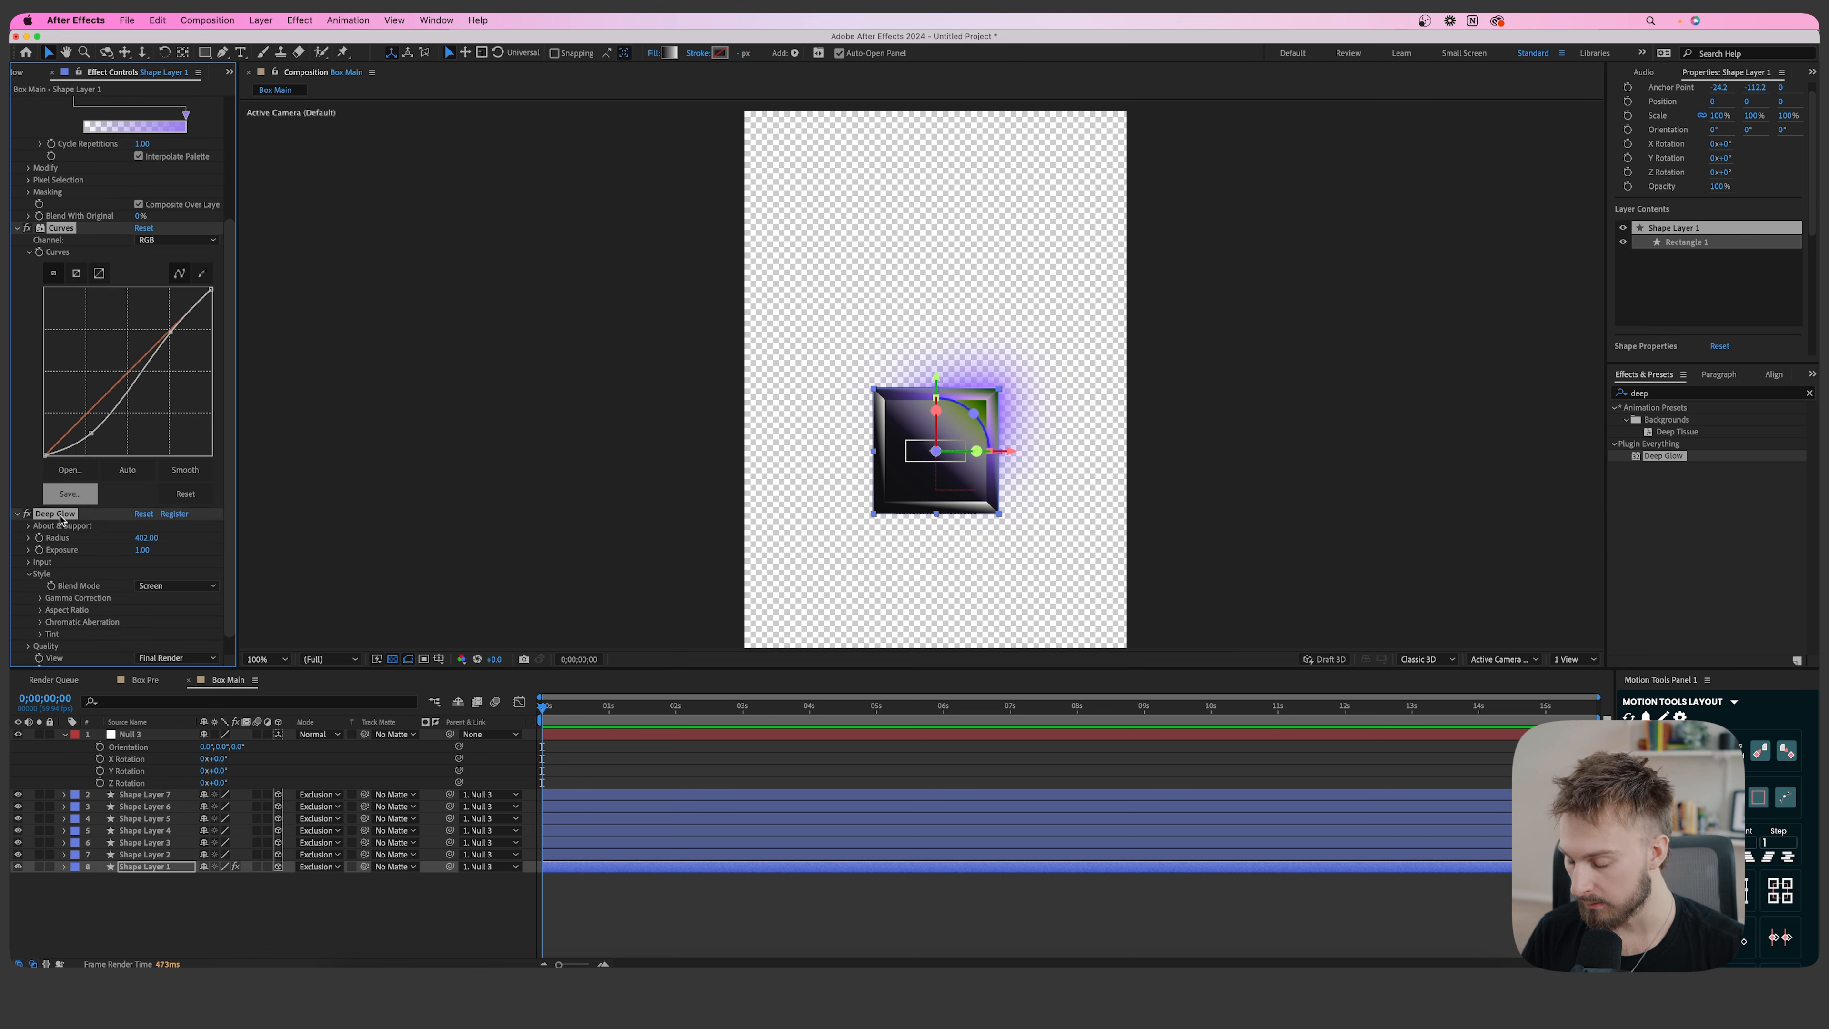
{"action": "left_click", "coordinate": [609, 858]}
{"action": "left_click", "coordinate": [589, 799], "text": "shift"}
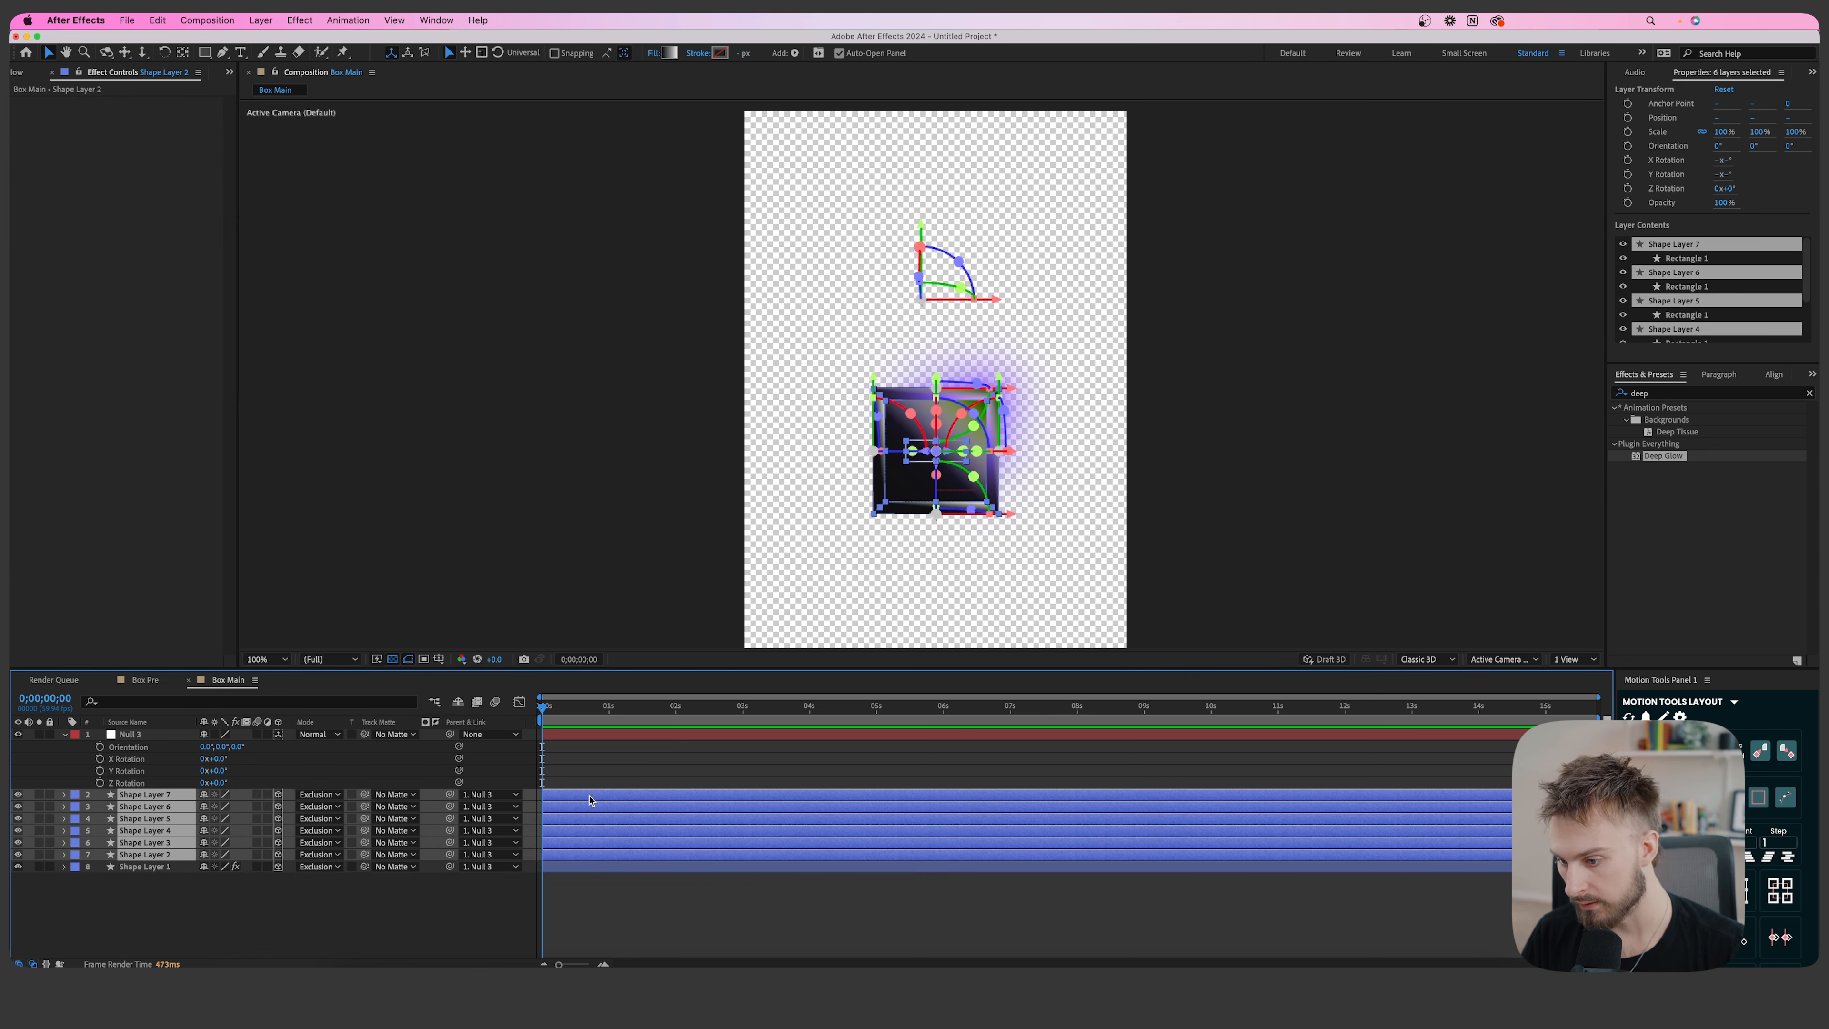
{"action": "key", "text": "super+v"}
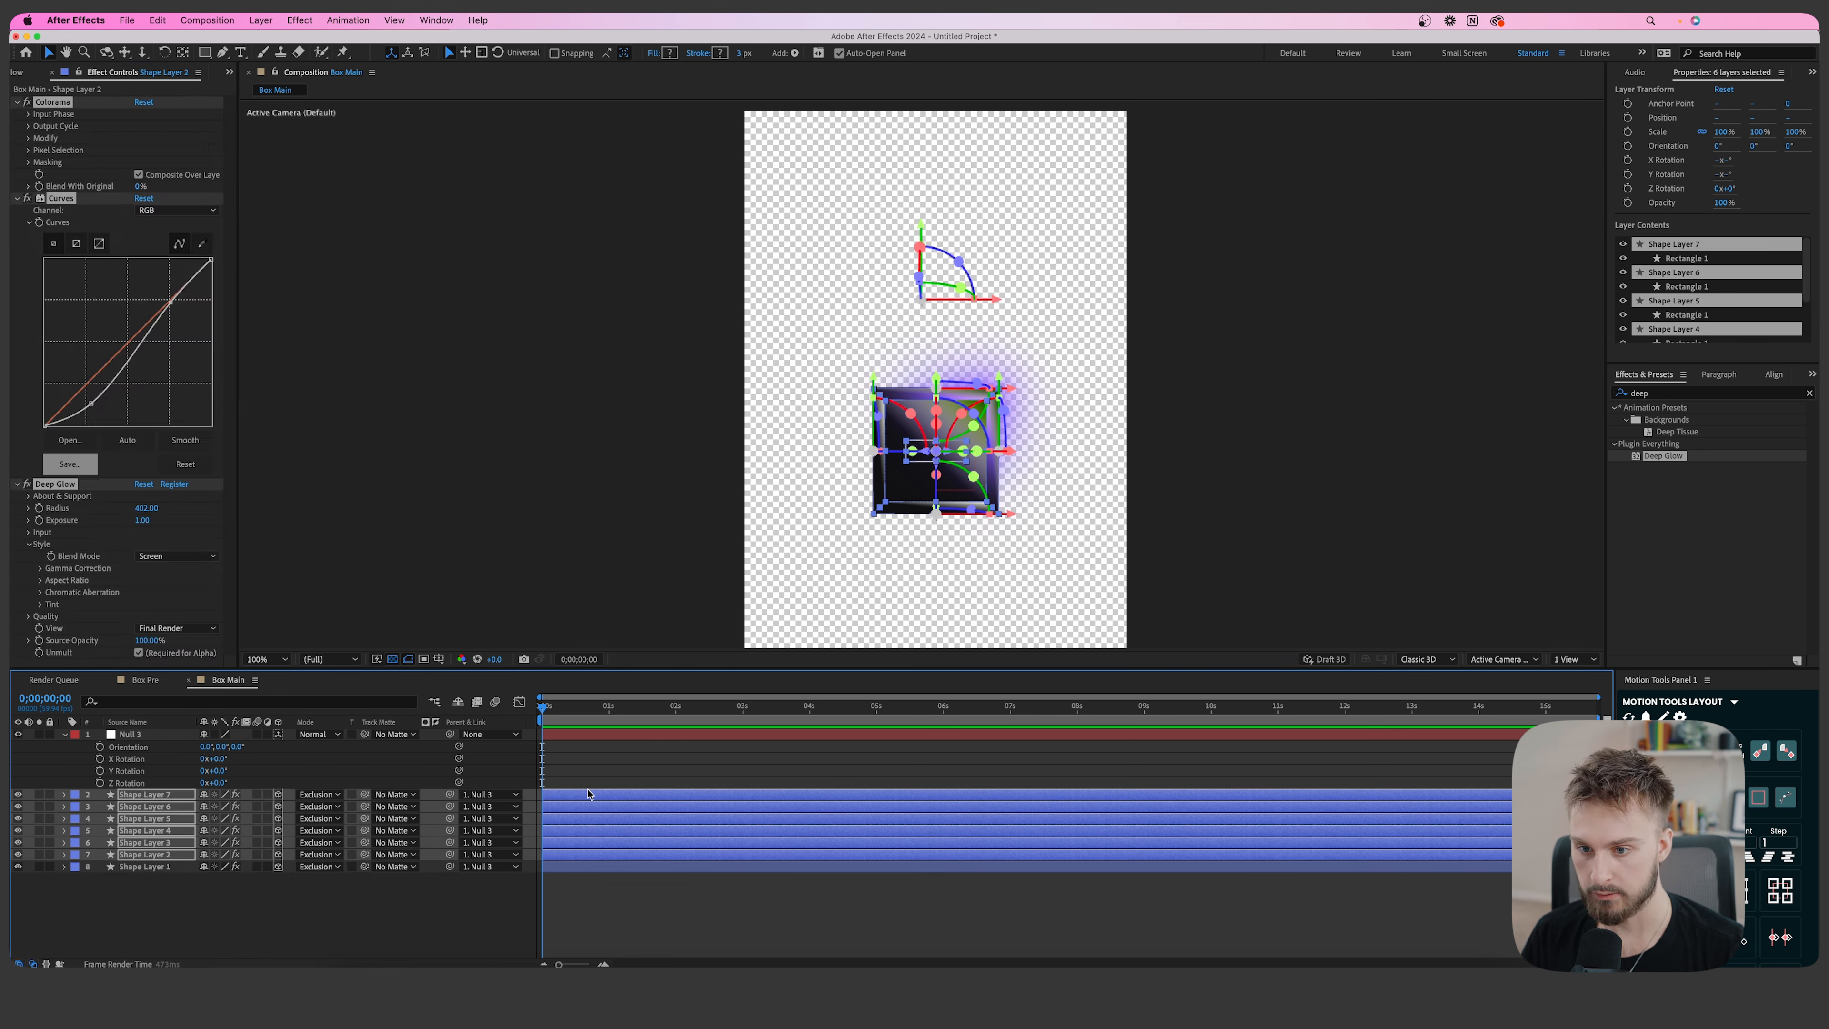
{"action": "left_click", "coordinate": [629, 882]}
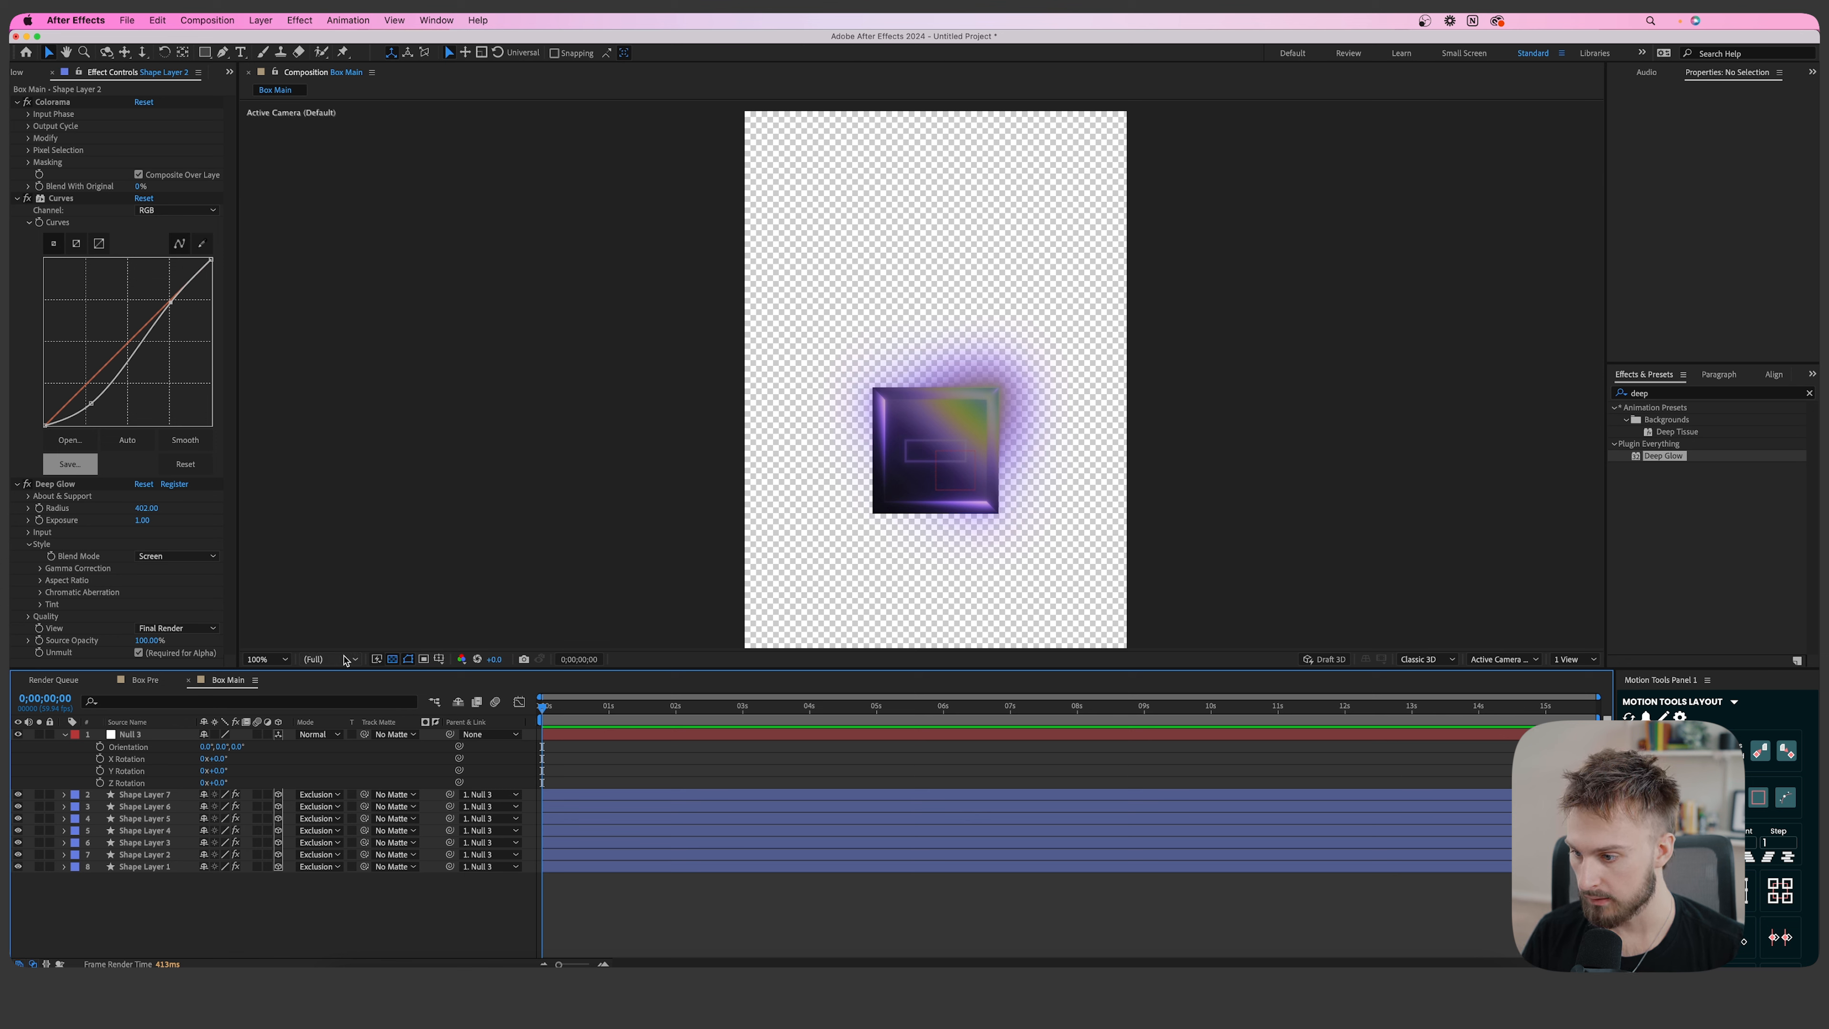
Turn off the composition's transparency grid to view the glowing box against black.
{"action": "left_click", "coordinate": [393, 661]}
{"action": "left_click", "coordinate": [393, 661]}
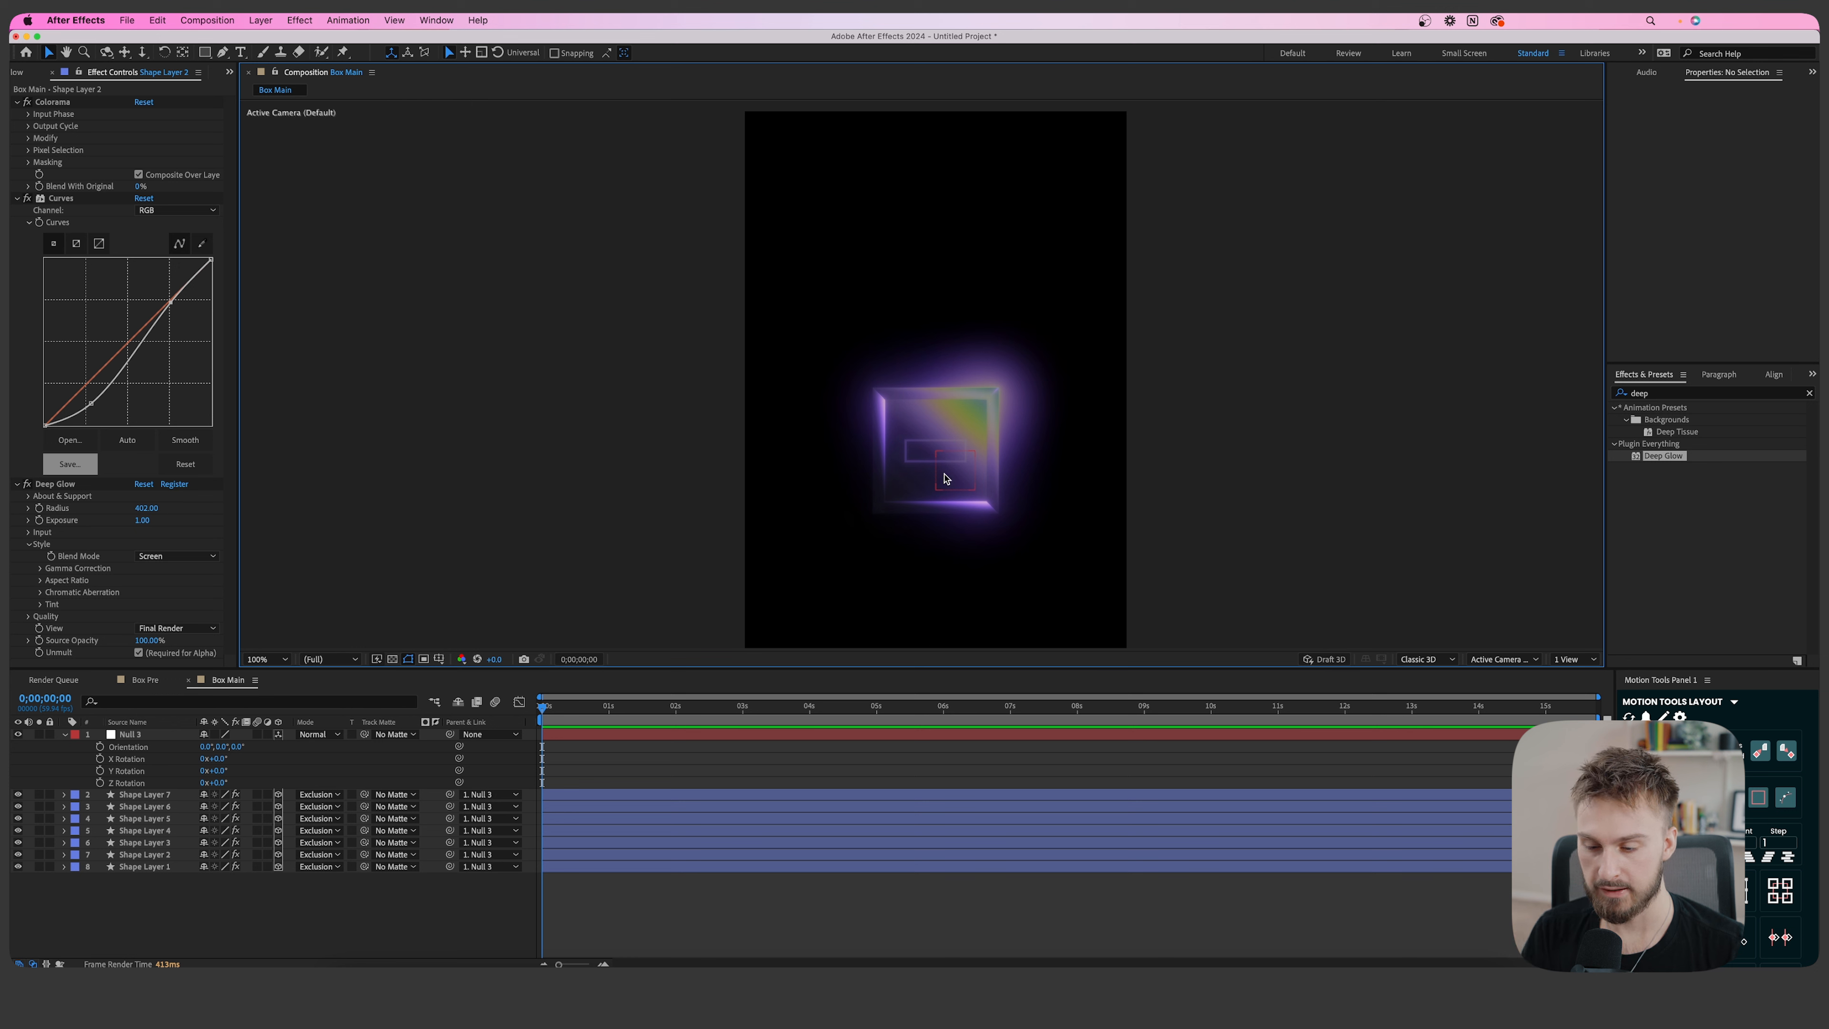
{"action": "scroll", "coordinate": [933, 490], "scroll_direction": "down", "scroll_amount": 1}
{"action": "scroll", "coordinate": [919, 461], "scroll_direction": "up", "scroll_amount": 1}
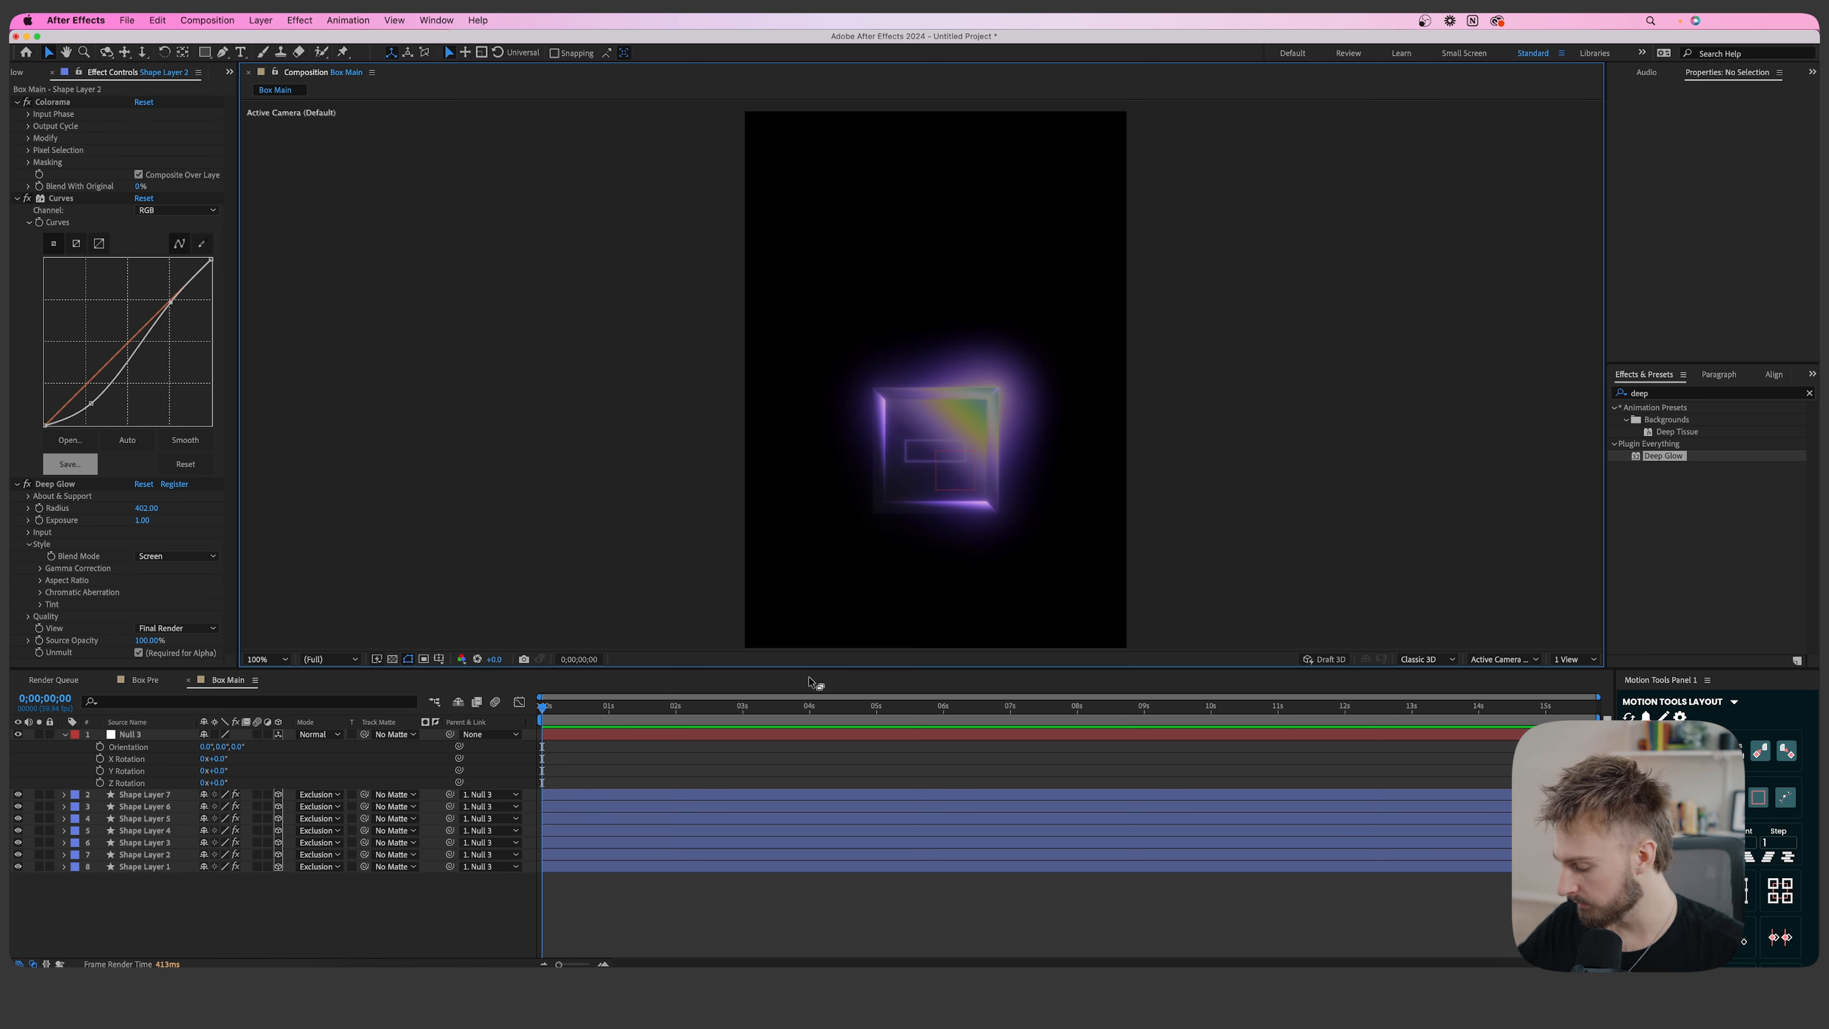
Rename the null as Box Controller and set its X Rotation to -68° and Z Rotation to 14°.
{"action": "left_click", "coordinate": [685, 735]}
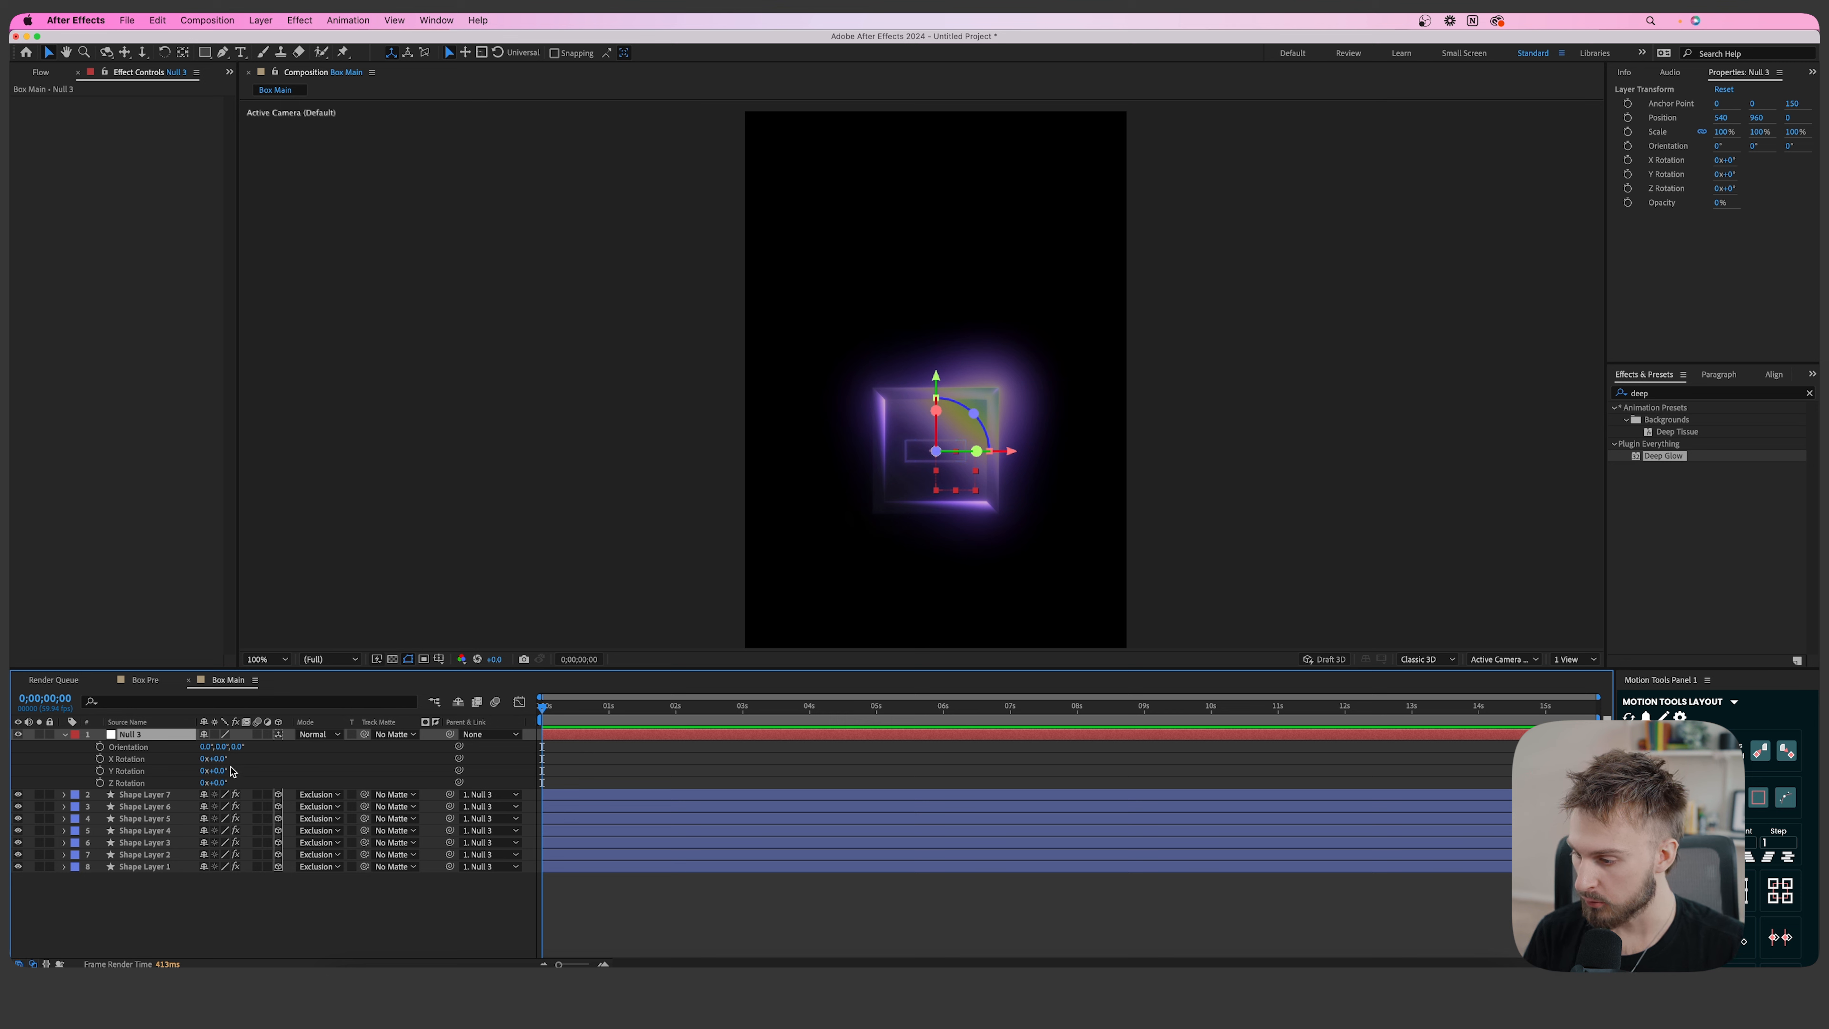
{"action": "key", "text": "Return"}
{"action": "key", "text": "BackSpace"}
{"action": "type", "text": "Box Controller"}
{"action": "key", "text": "Return"}
{"action": "left_click_drag", "start_coordinate": [215, 759], "coordinate": [171, 760]}
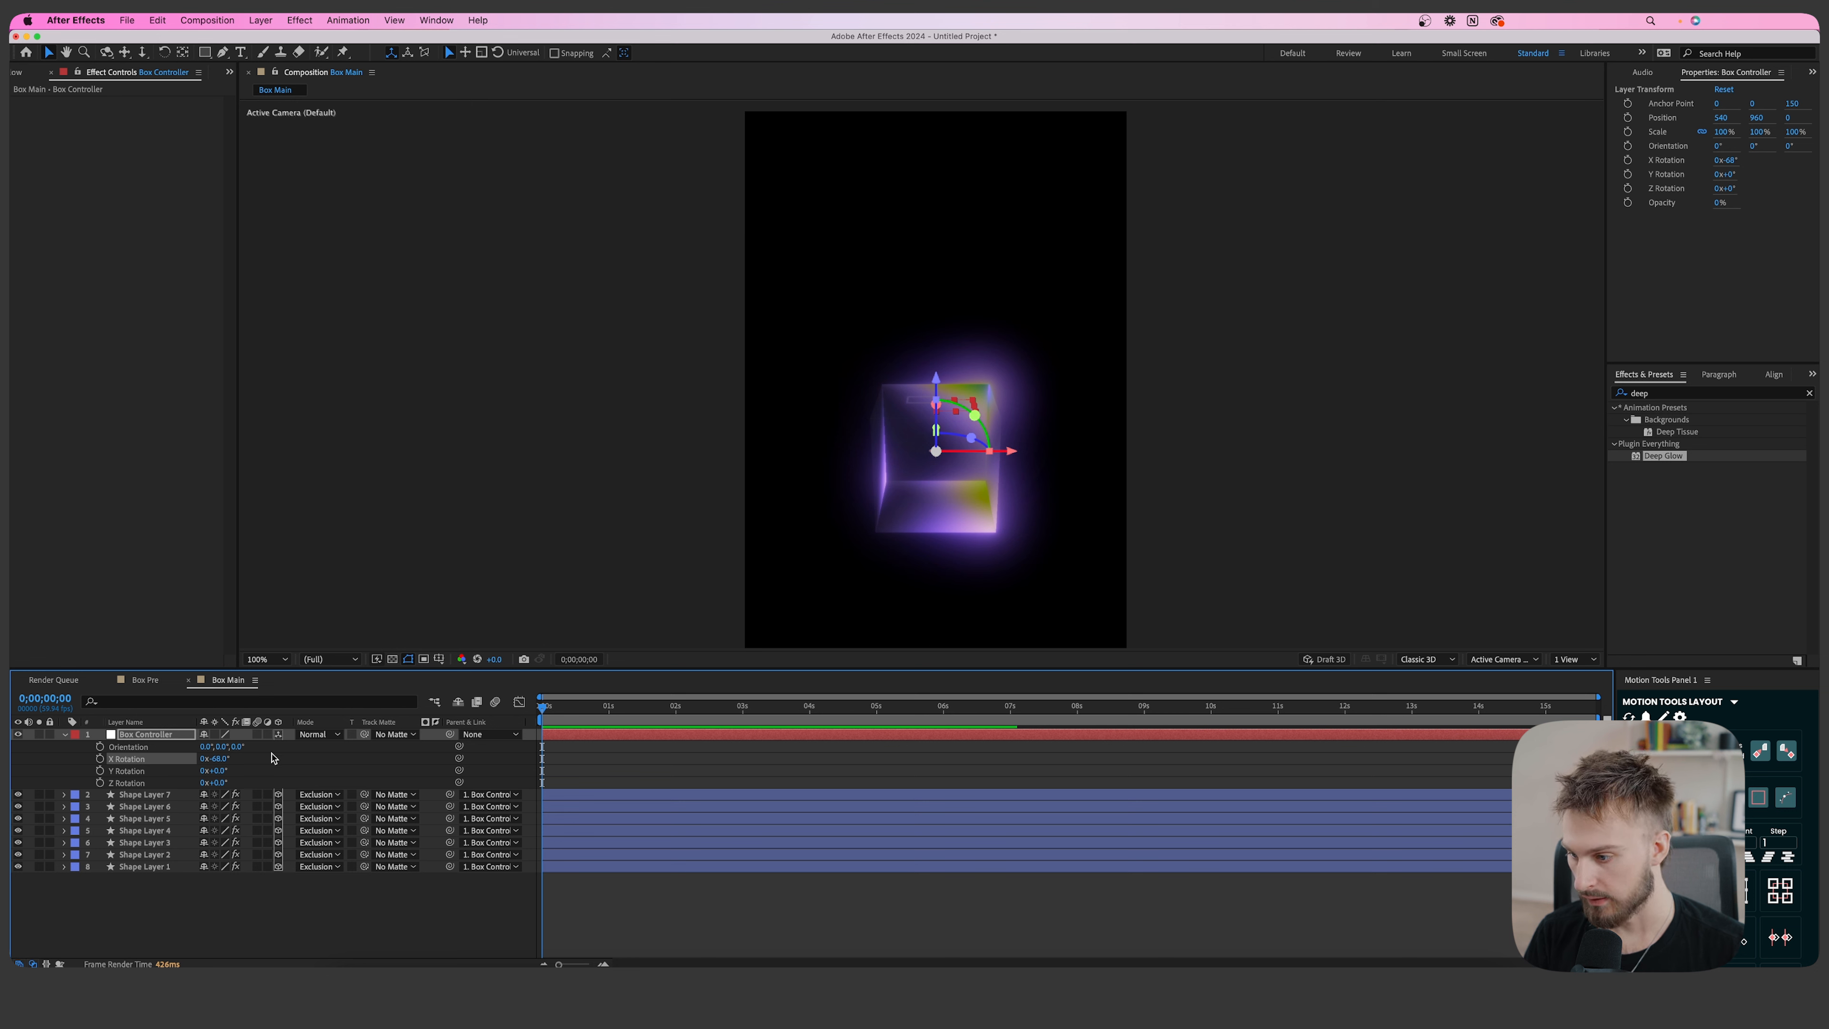
{"action": "left_click_drag", "start_coordinate": [216, 782], "coordinate": [225, 783]}
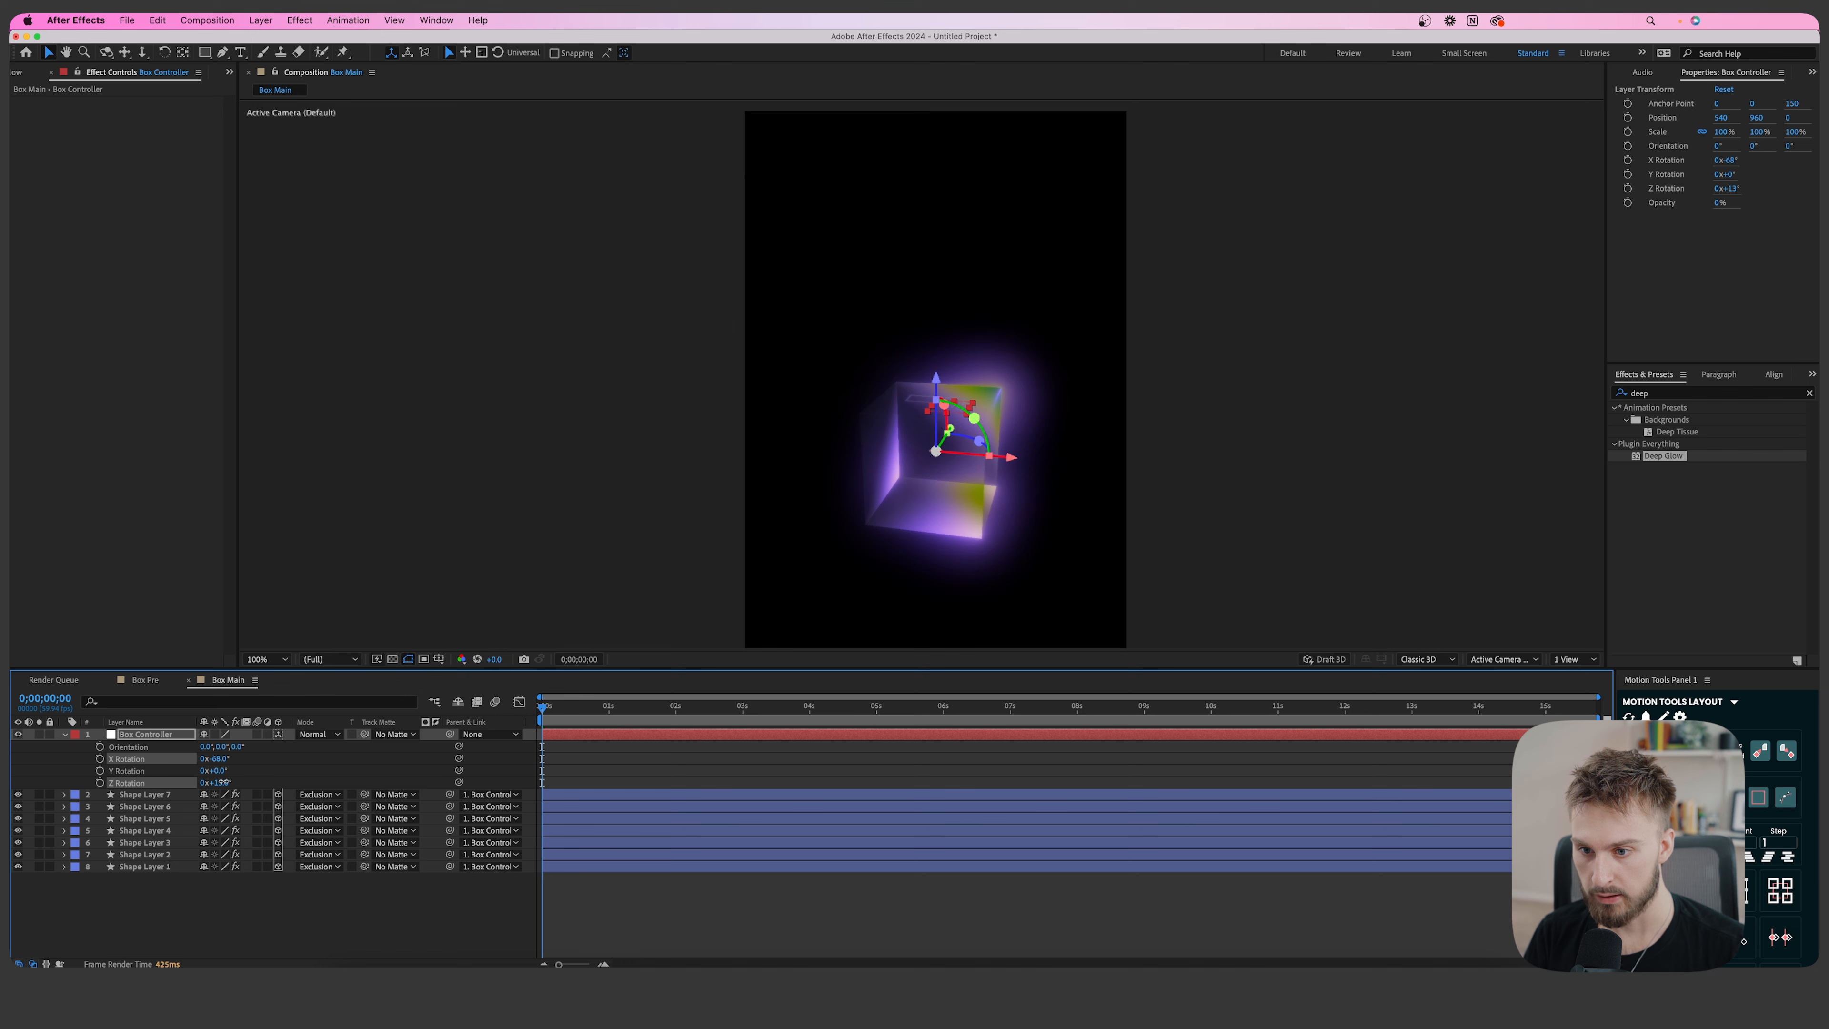
Rename Shape Layer 7 as Box Slot.
{"action": "left_click", "coordinate": [163, 795]}
{"action": "key", "text": "Return"}
{"action": "type", "text": "Box S"}
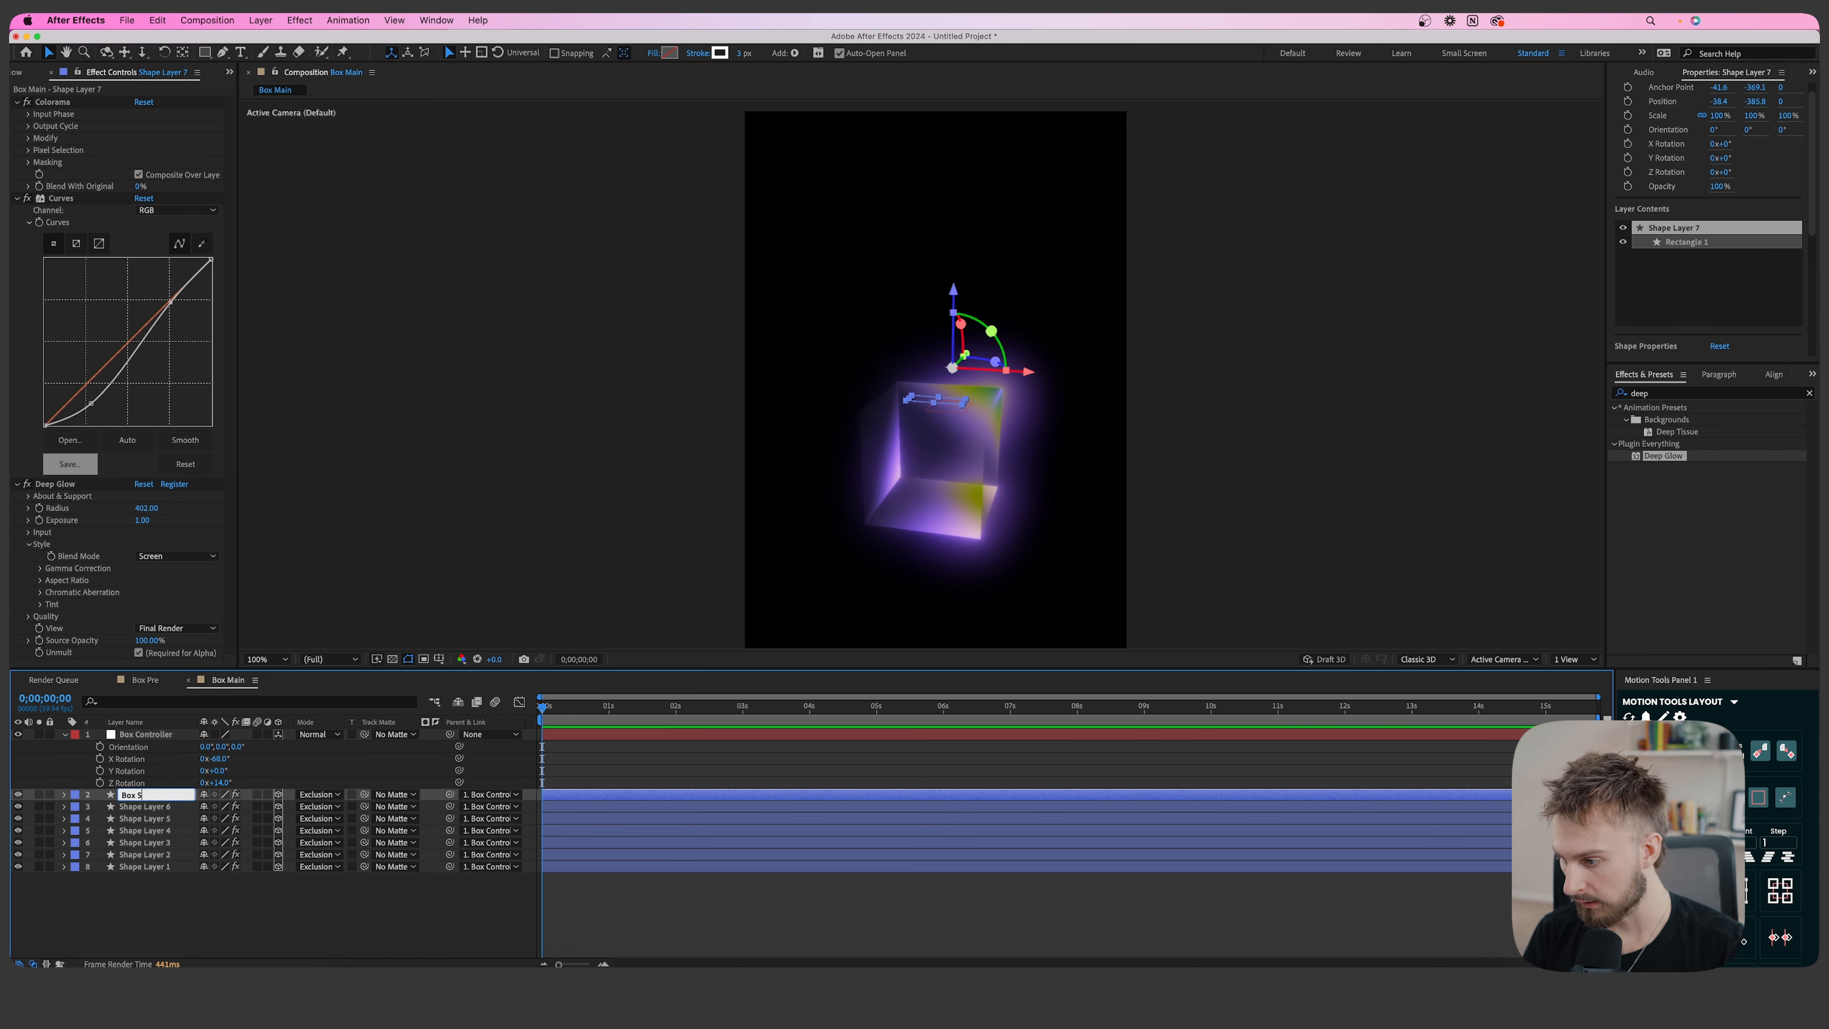
{"action": "key", "text": "Return"}
Switch the composition to two views and move Box Slot along its Z axis to a position of -2.2.
{"action": "left_click", "coordinate": [1574, 659]}
{"action": "left_click", "coordinate": [1578, 689]}
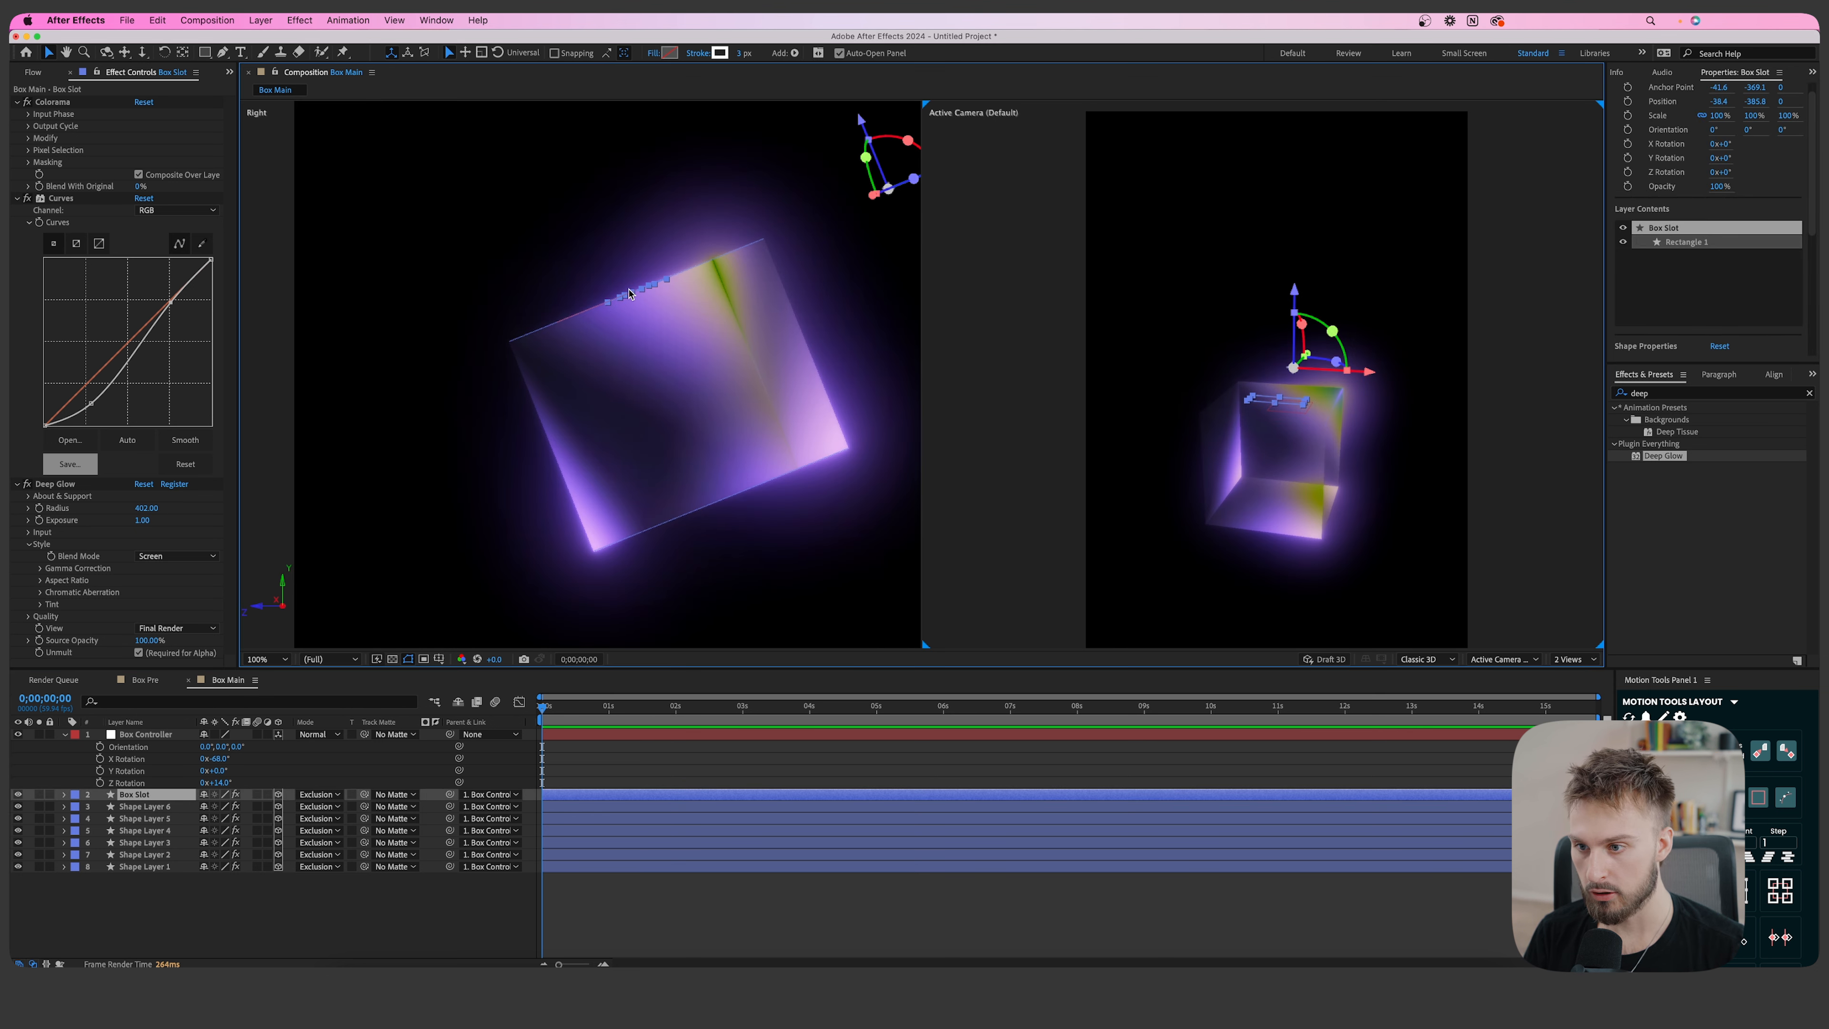
{"action": "scroll", "coordinate": [517, 359], "scroll_direction": "up", "scroll_amount": 1}
{"action": "key", "text": "space"}
{"action": "left_click_drag", "start_coordinate": [696, 209], "coordinate": [580, 463]}
{"action": "scroll", "coordinate": [580, 463], "scroll_direction": "down", "scroll_amount": 1}
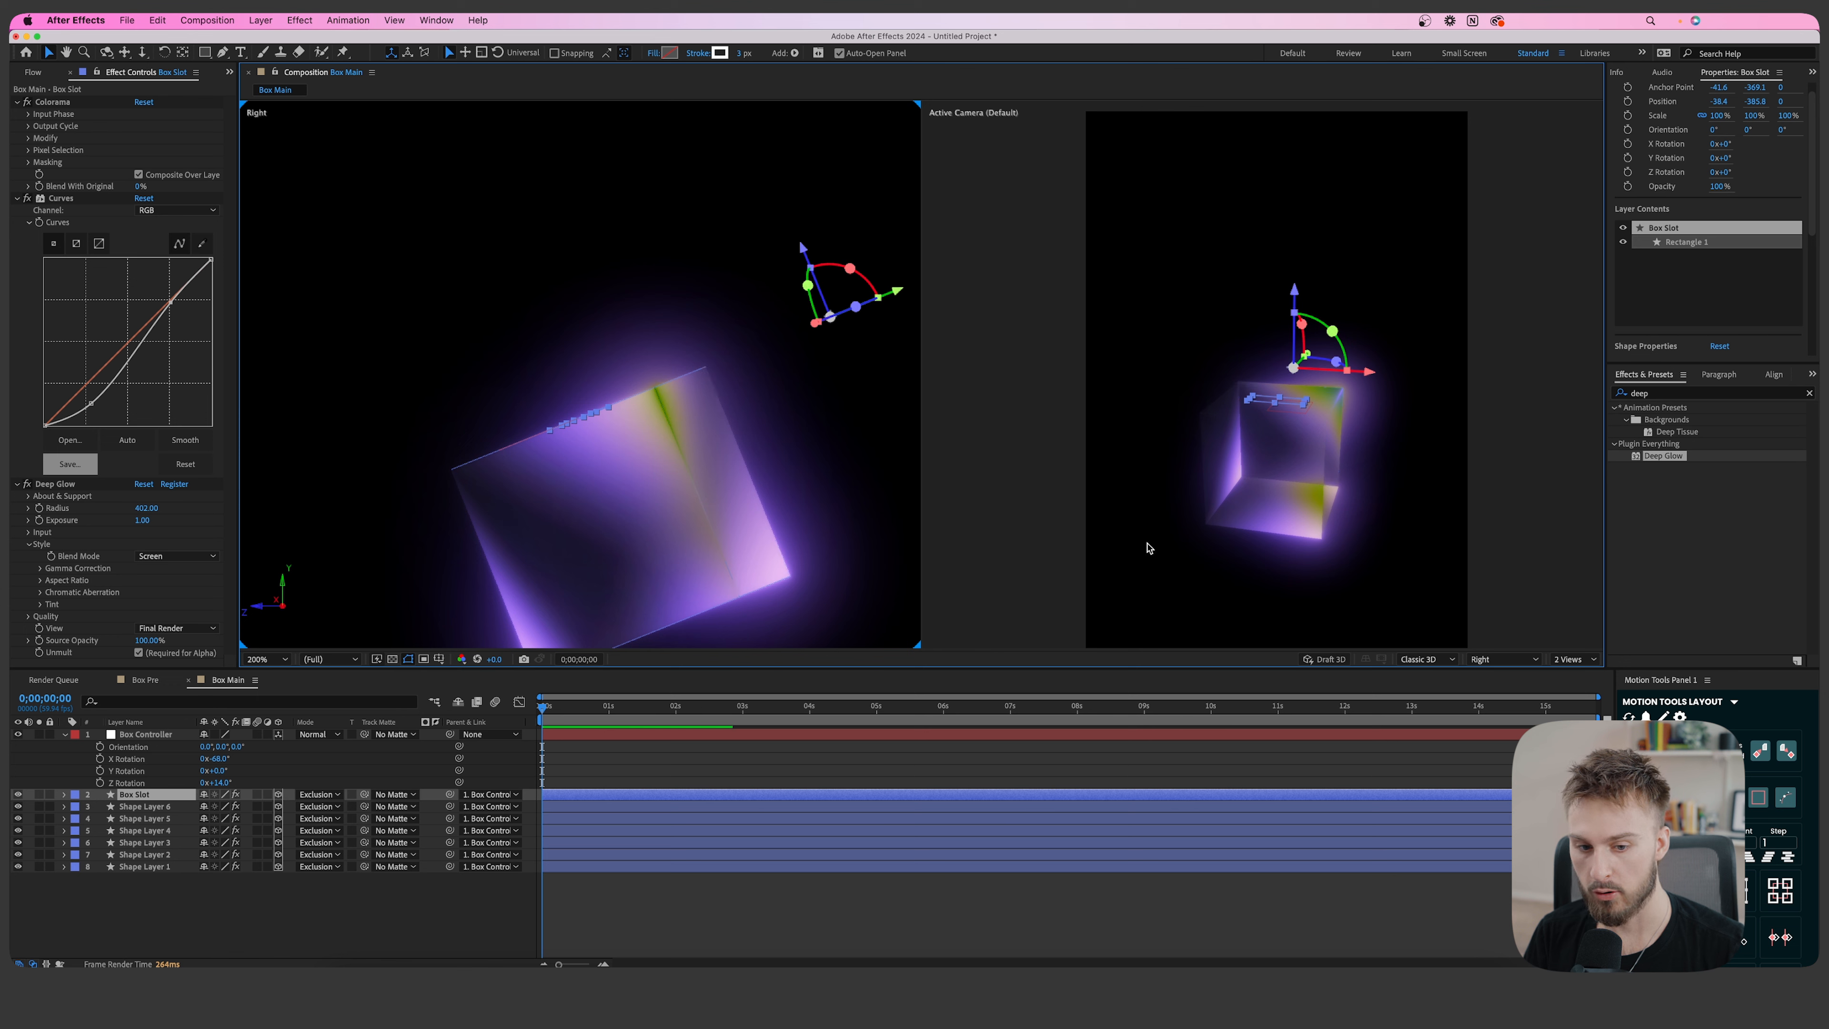
{"action": "left_click_drag", "start_coordinate": [803, 249], "coordinate": [805, 253]}
Disable the Colorama and Curves effects on the Box Slot layer.
{"action": "left_click", "coordinate": [572, 795]}
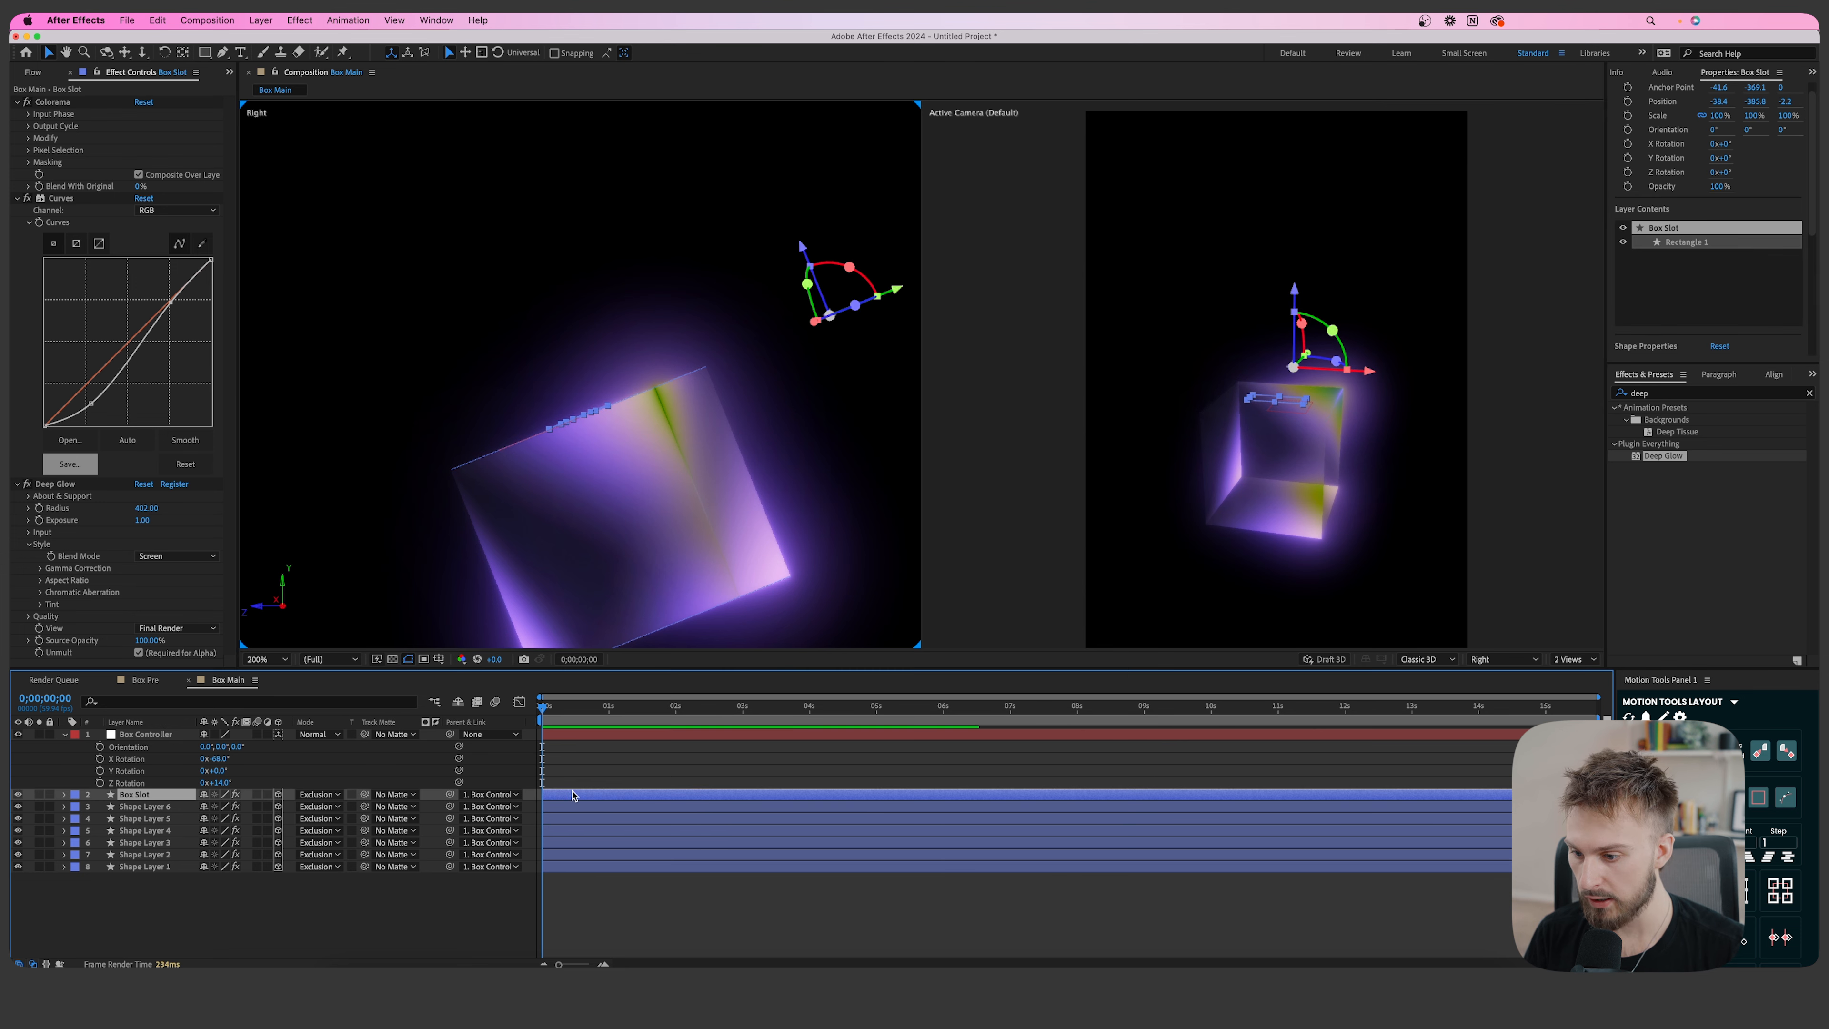
{"action": "left_click", "coordinate": [27, 107]}
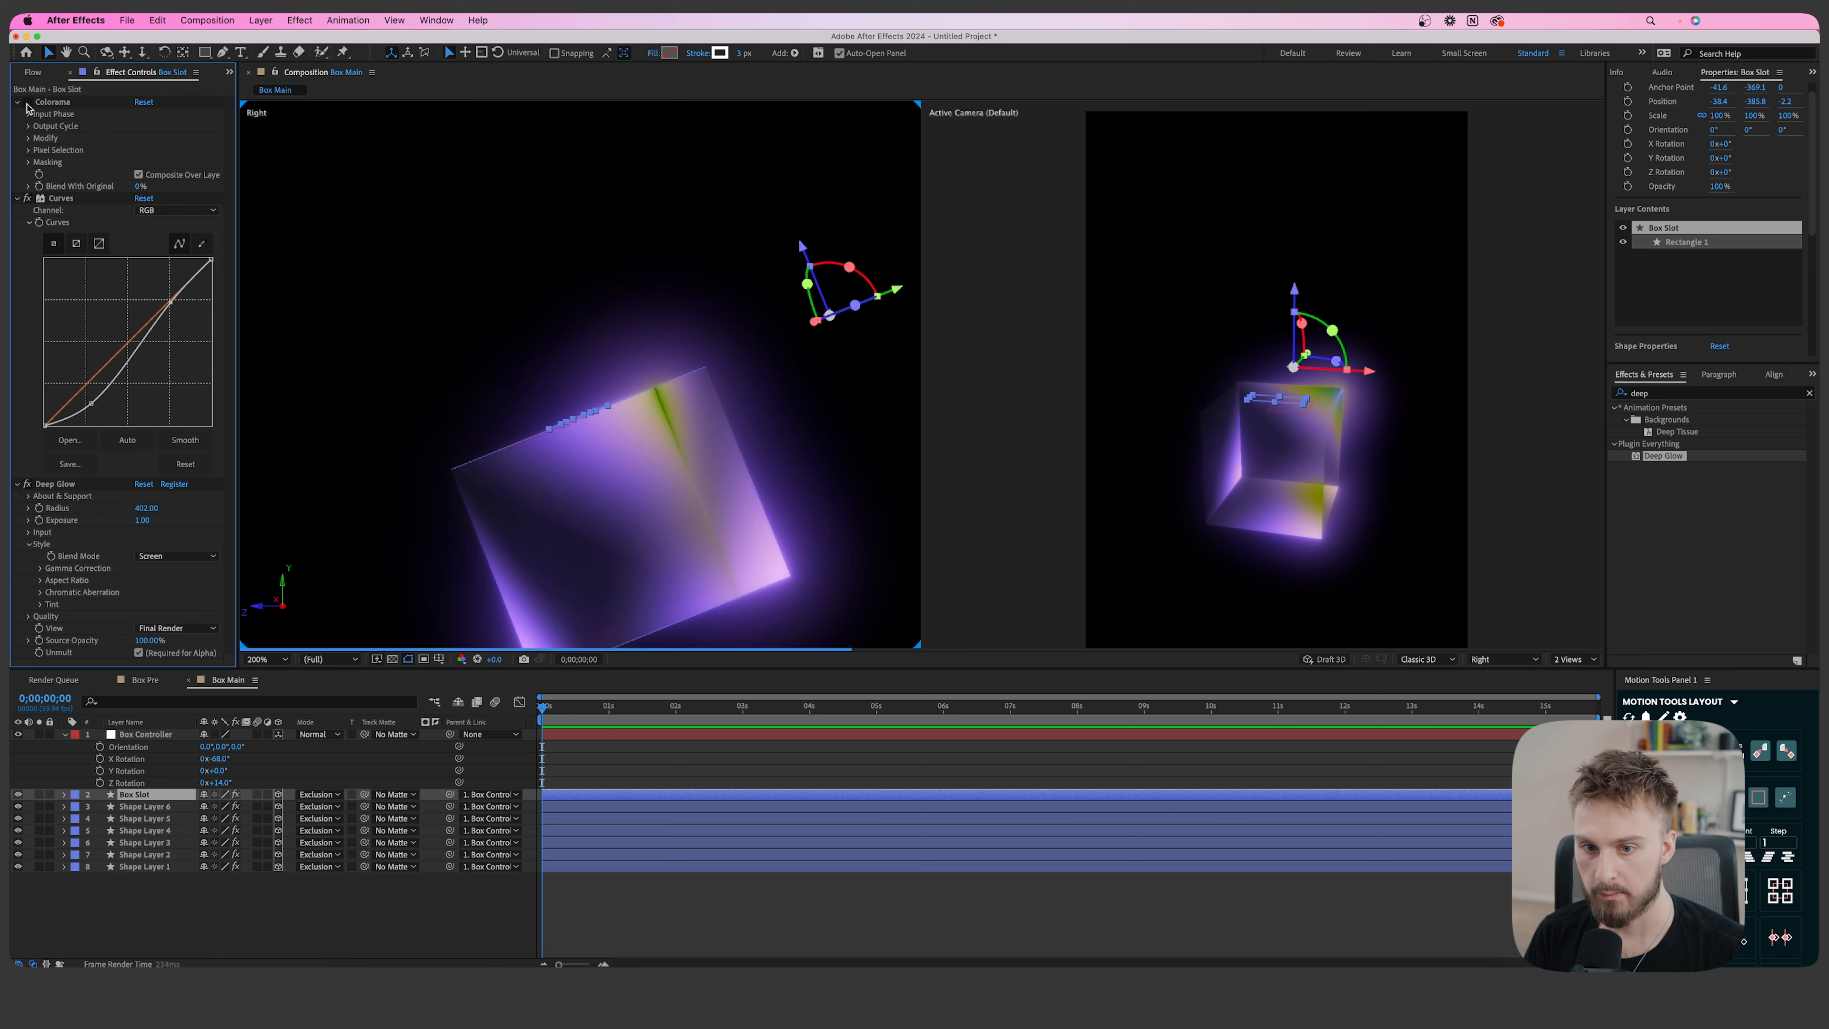
{"action": "left_click", "coordinate": [27, 198]}
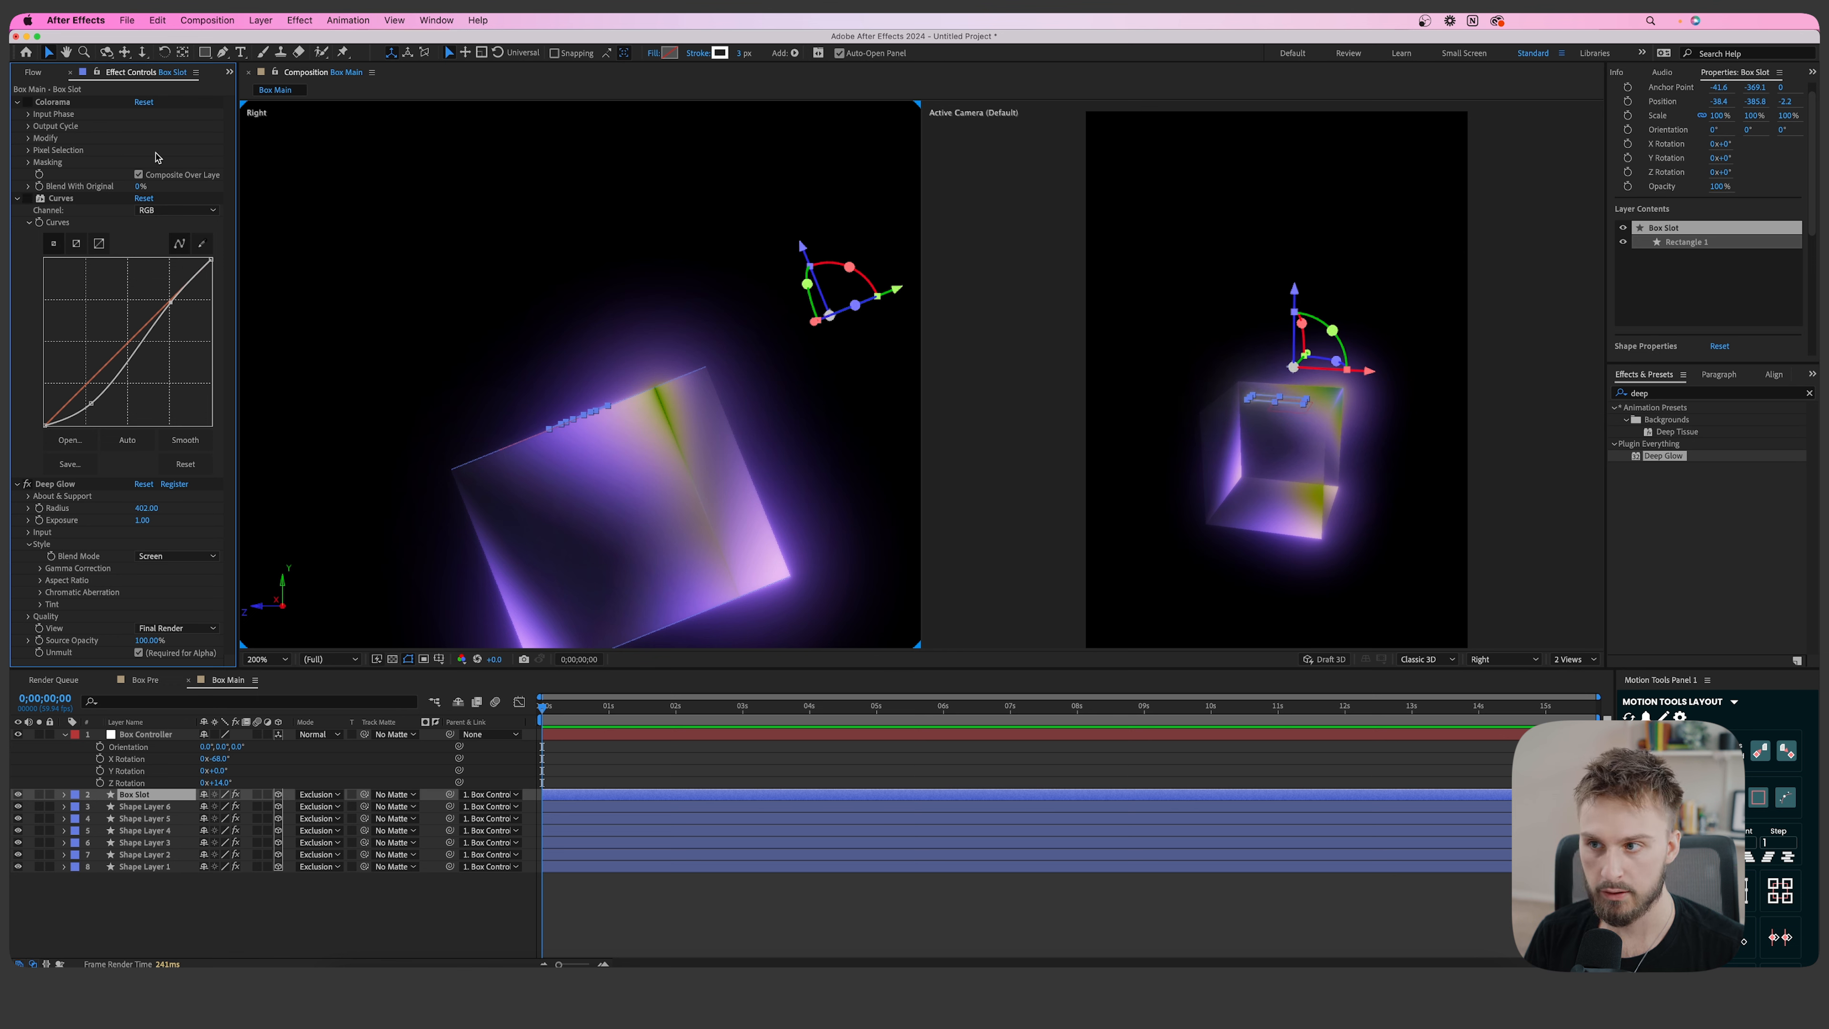
Recolour the Box Slot outline's stroke to a light pinkish purple, and deselect it to check the glow.
{"action": "left_click", "coordinate": [720, 52]}
{"action": "left_click_drag", "start_coordinate": [745, 630], "coordinate": [757, 594]}
{"action": "left_click", "coordinate": [638, 549]}
{"action": "left_click", "coordinate": [862, 549]}
{"action": "key", "text": "F2"}
{"action": "scroll", "coordinate": [1303, 408], "scroll_direction": "up", "scroll_amount": 2}
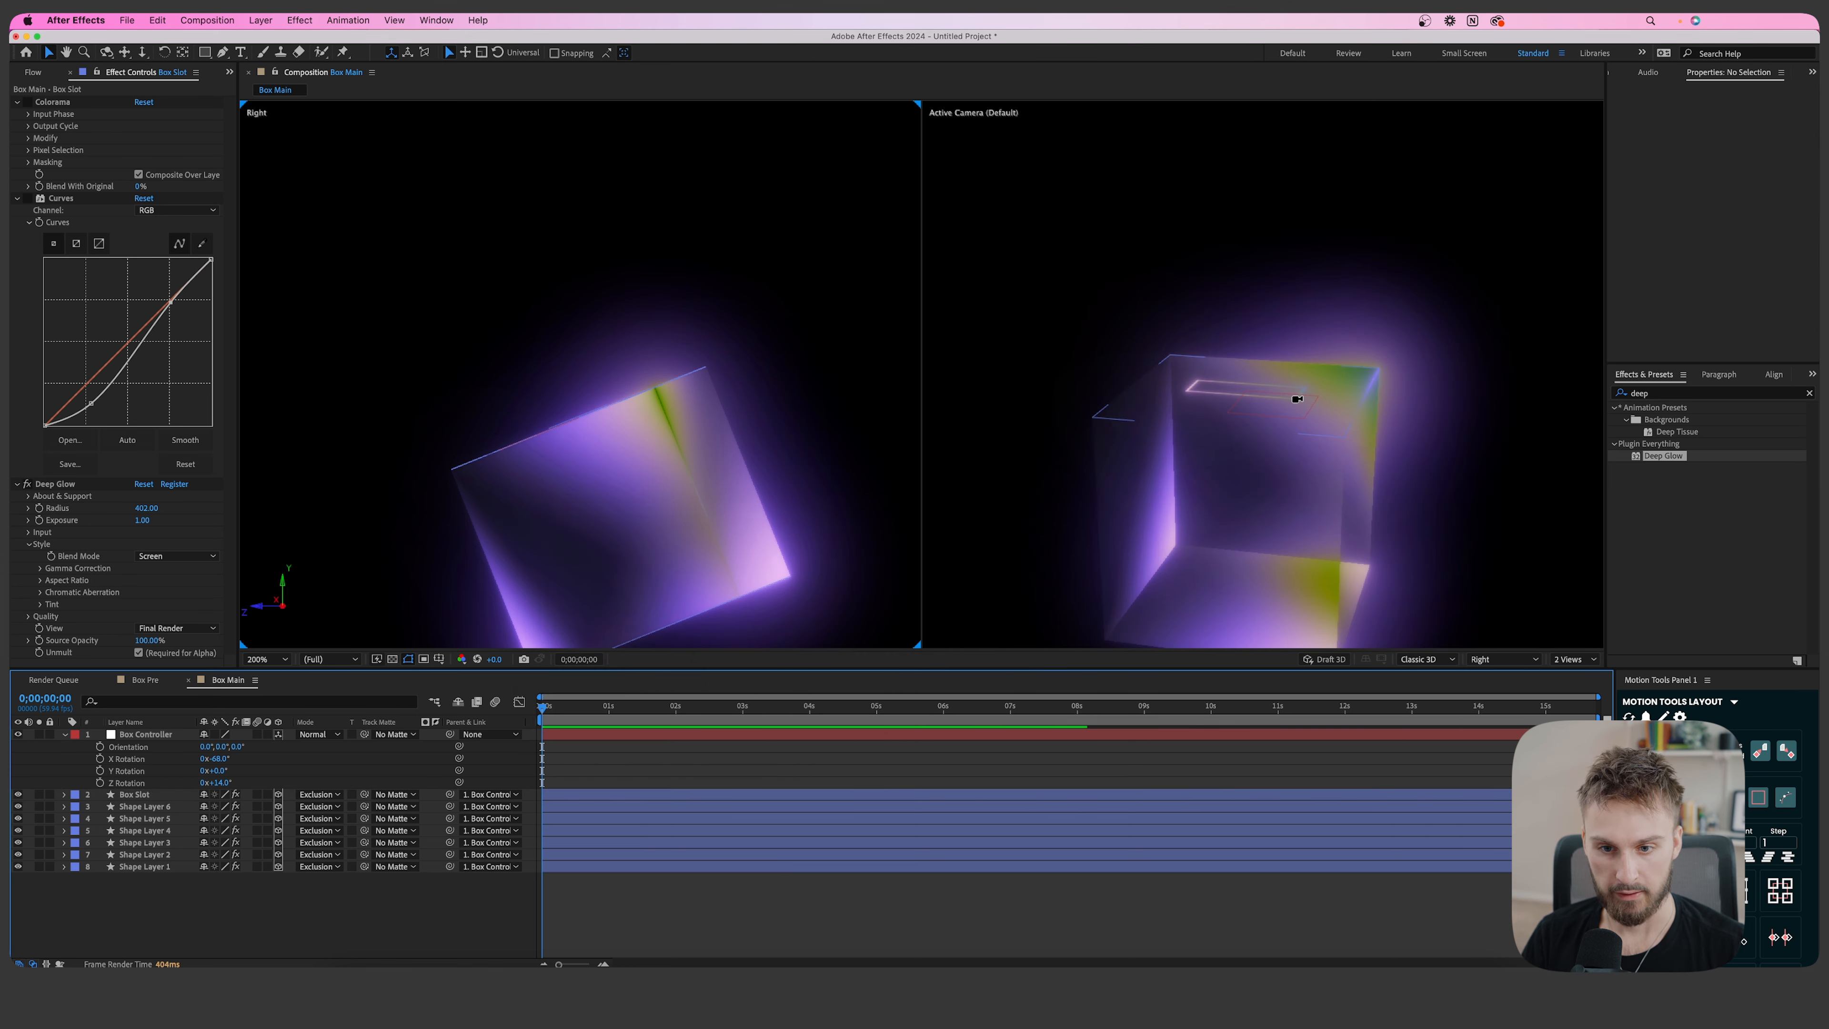
{"action": "scroll", "coordinate": [1246, 378], "scroll_direction": "down", "scroll_amount": 1}
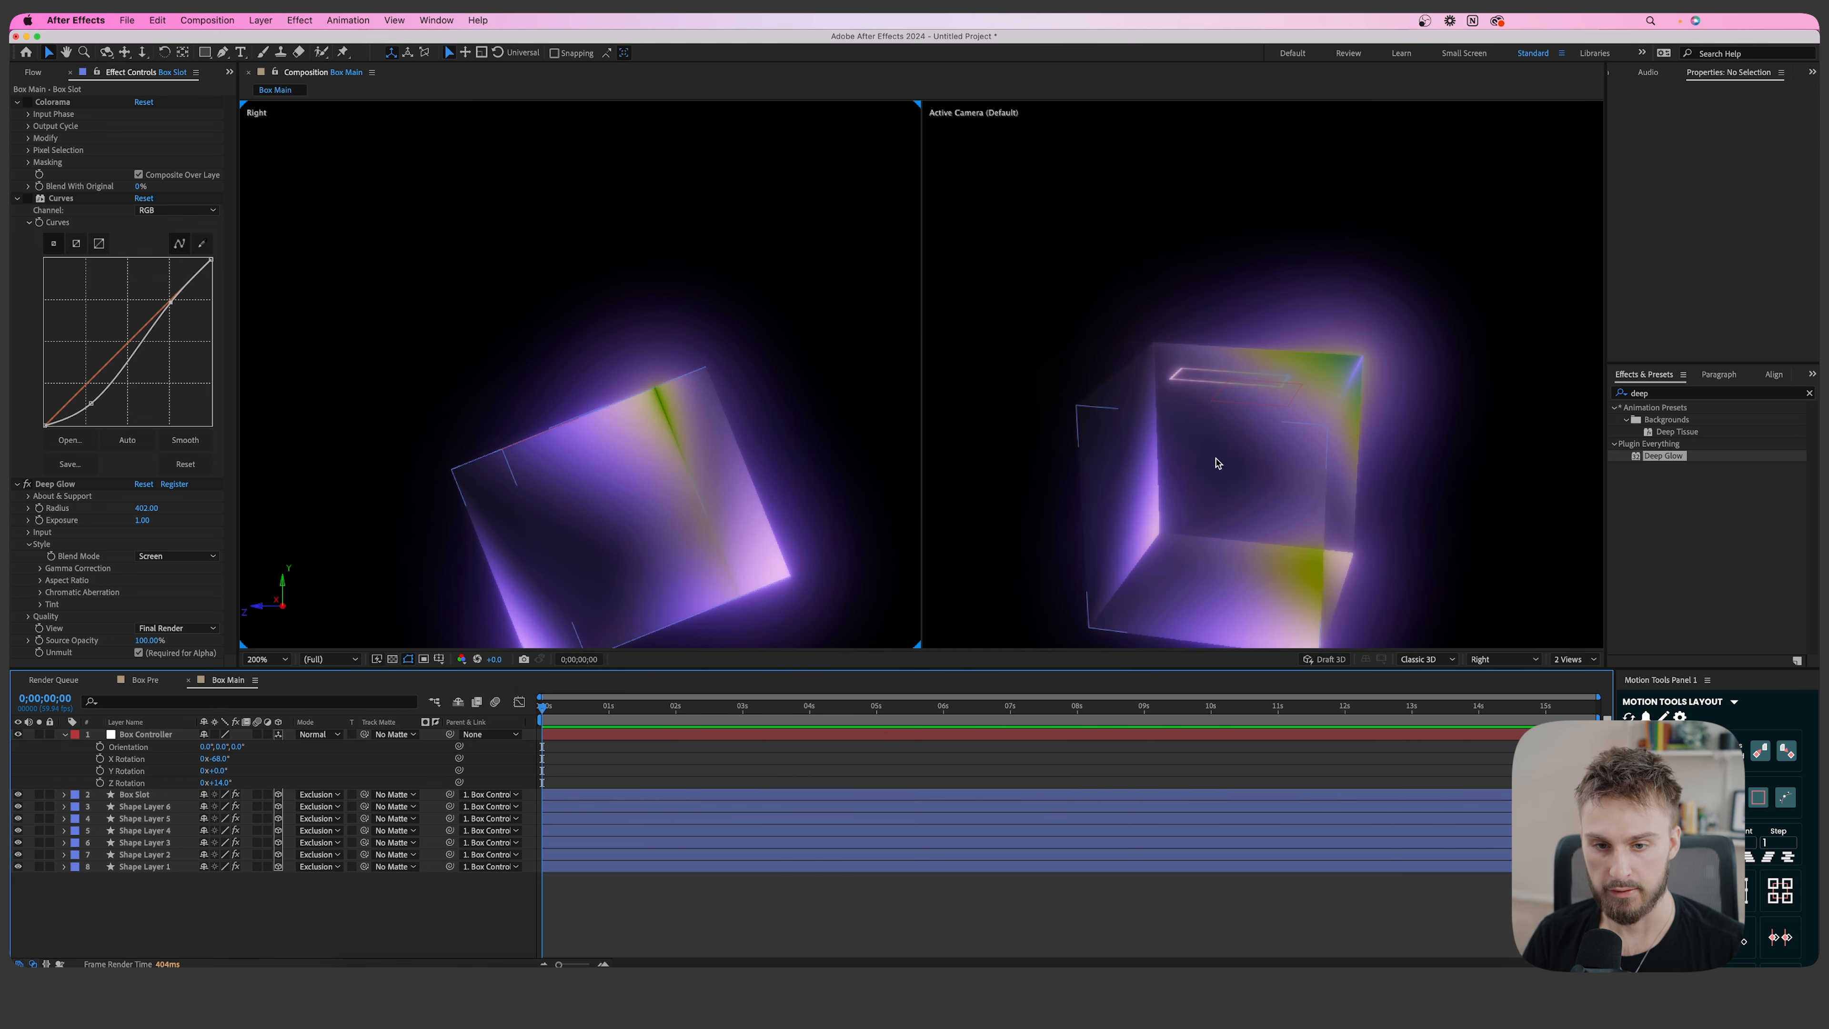
{"action": "scroll", "coordinate": [1216, 463], "scroll_direction": "down", "scroll_amount": 2}
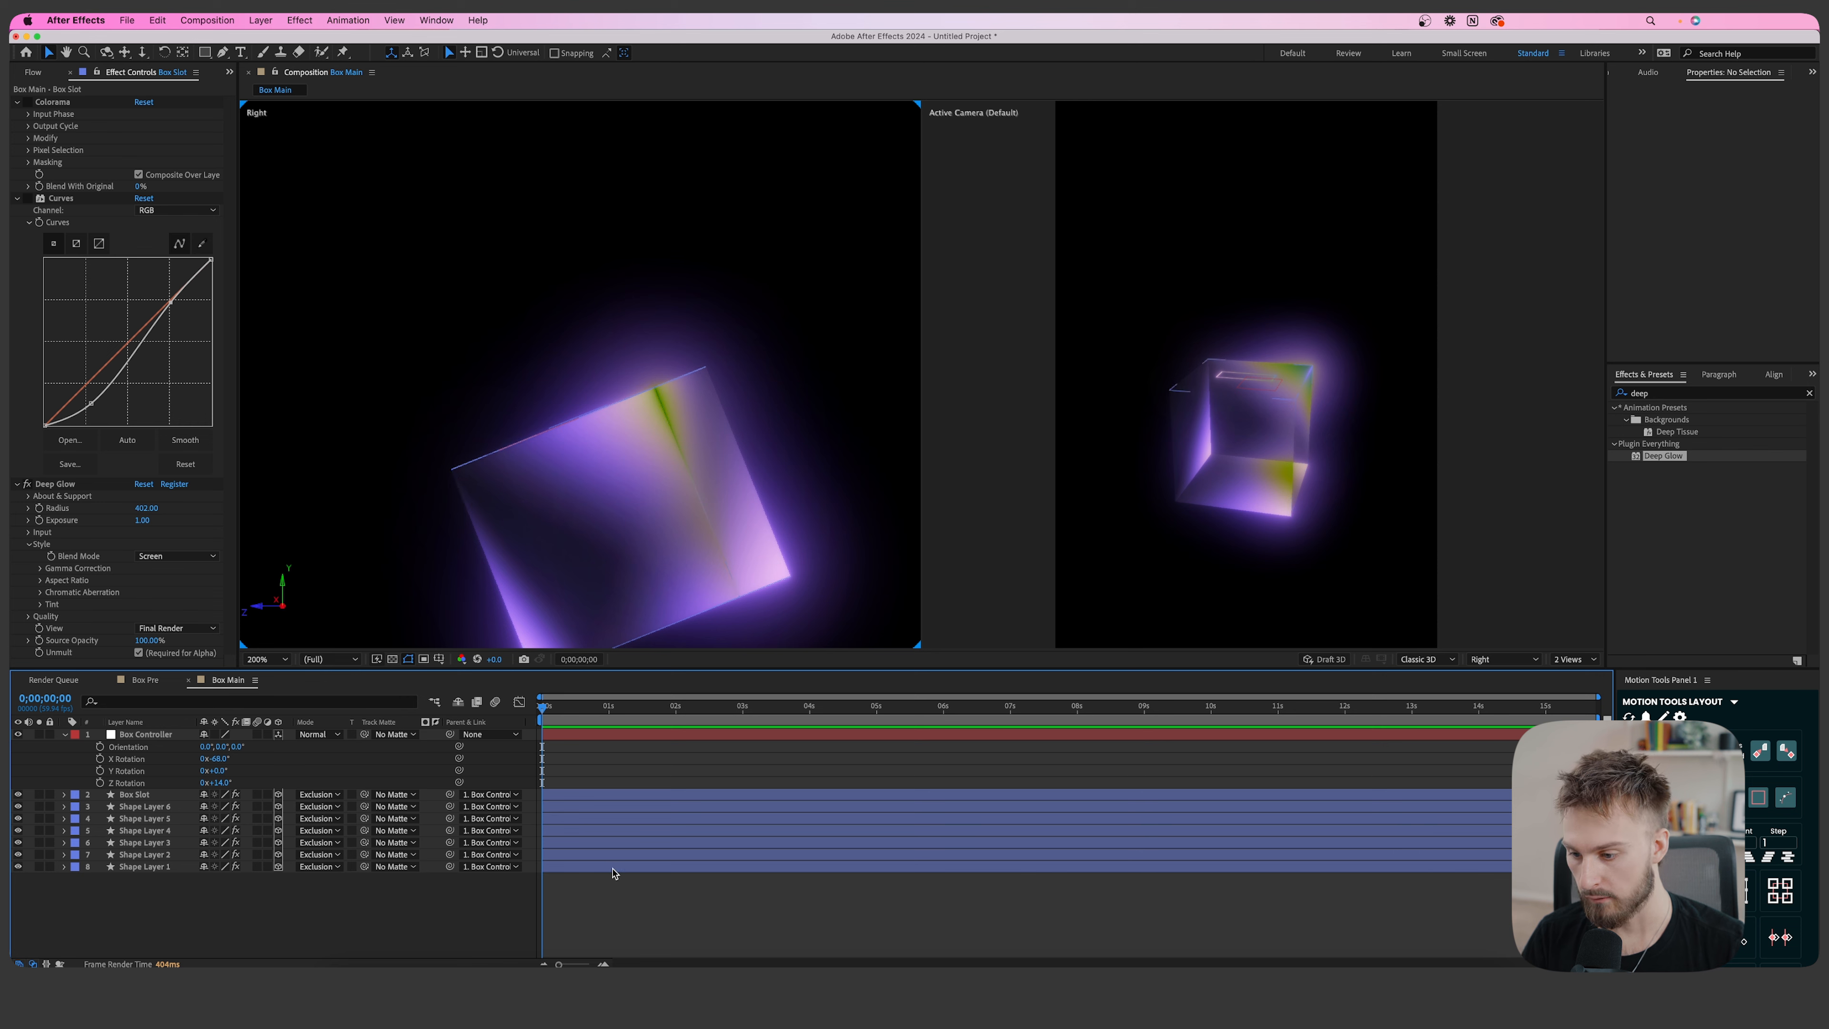
Examine the box's faces and edges up close in the Active Camera view.
{"action": "left_click", "coordinate": [612, 868]}
{"action": "scroll", "coordinate": [1224, 447], "scroll_direction": "up", "scroll_amount": 4}
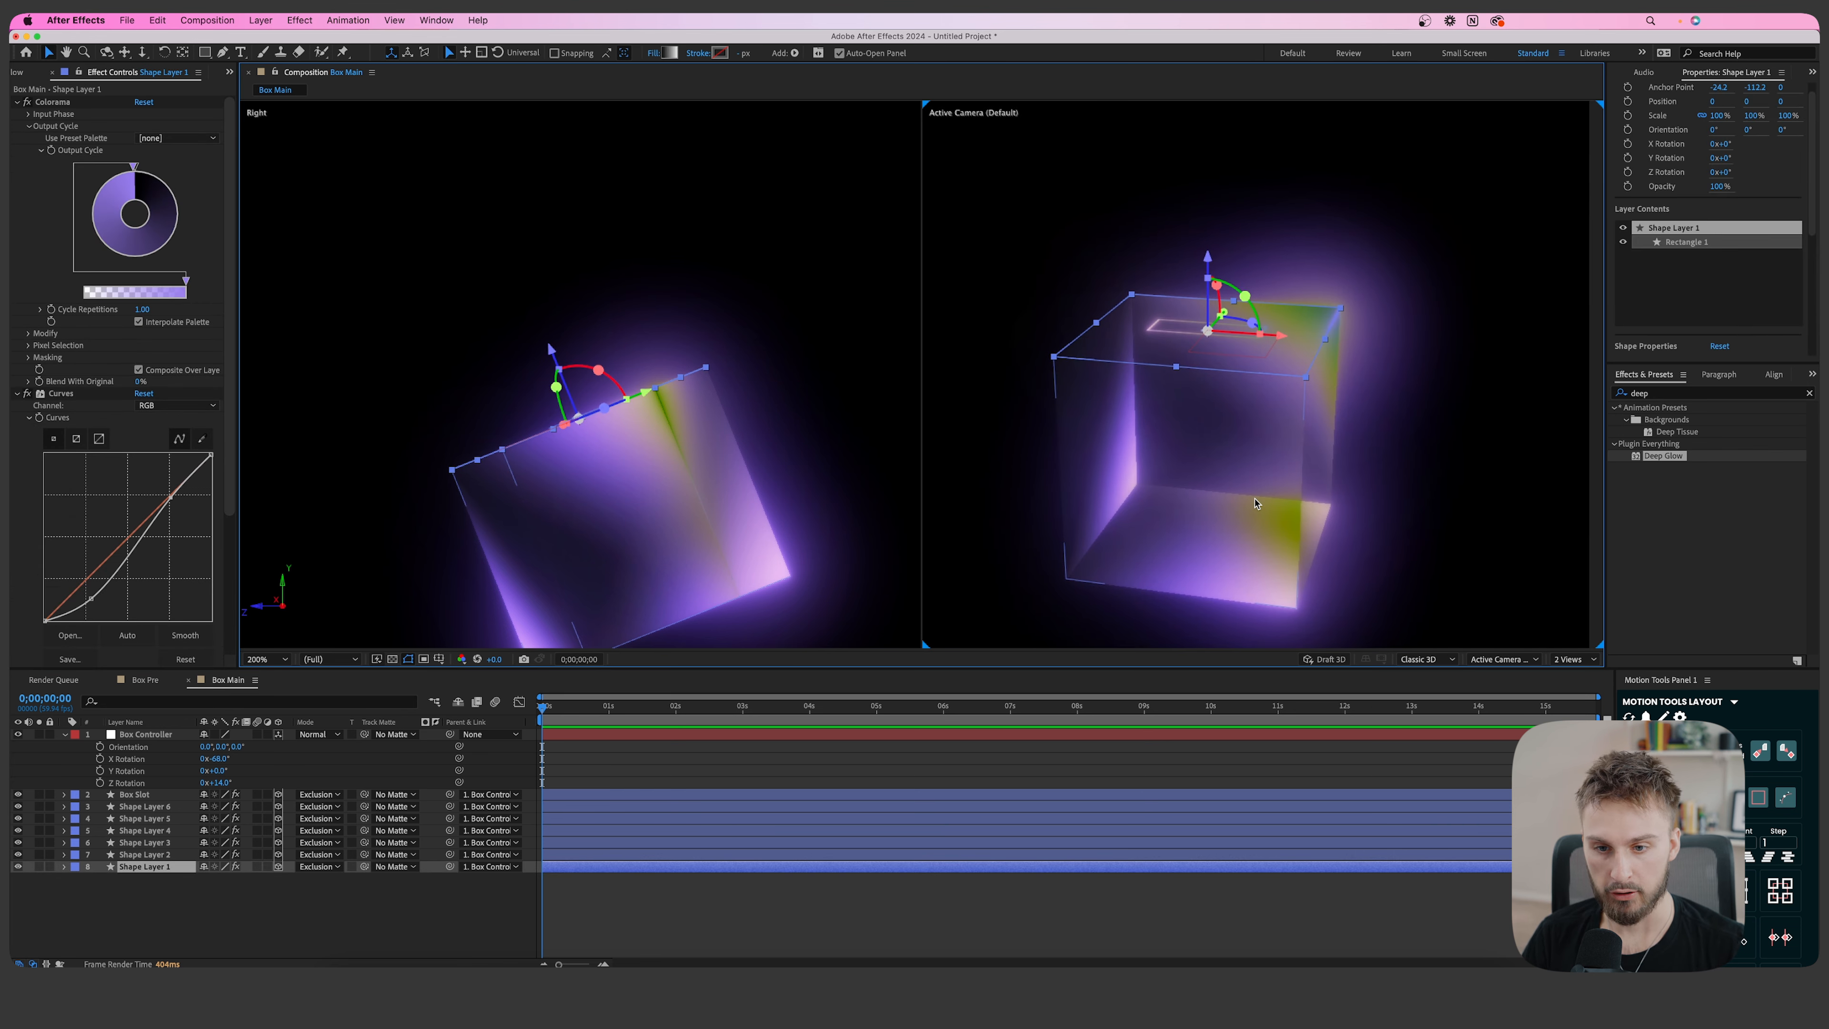
{"action": "right_click", "coordinate": [1255, 503]}
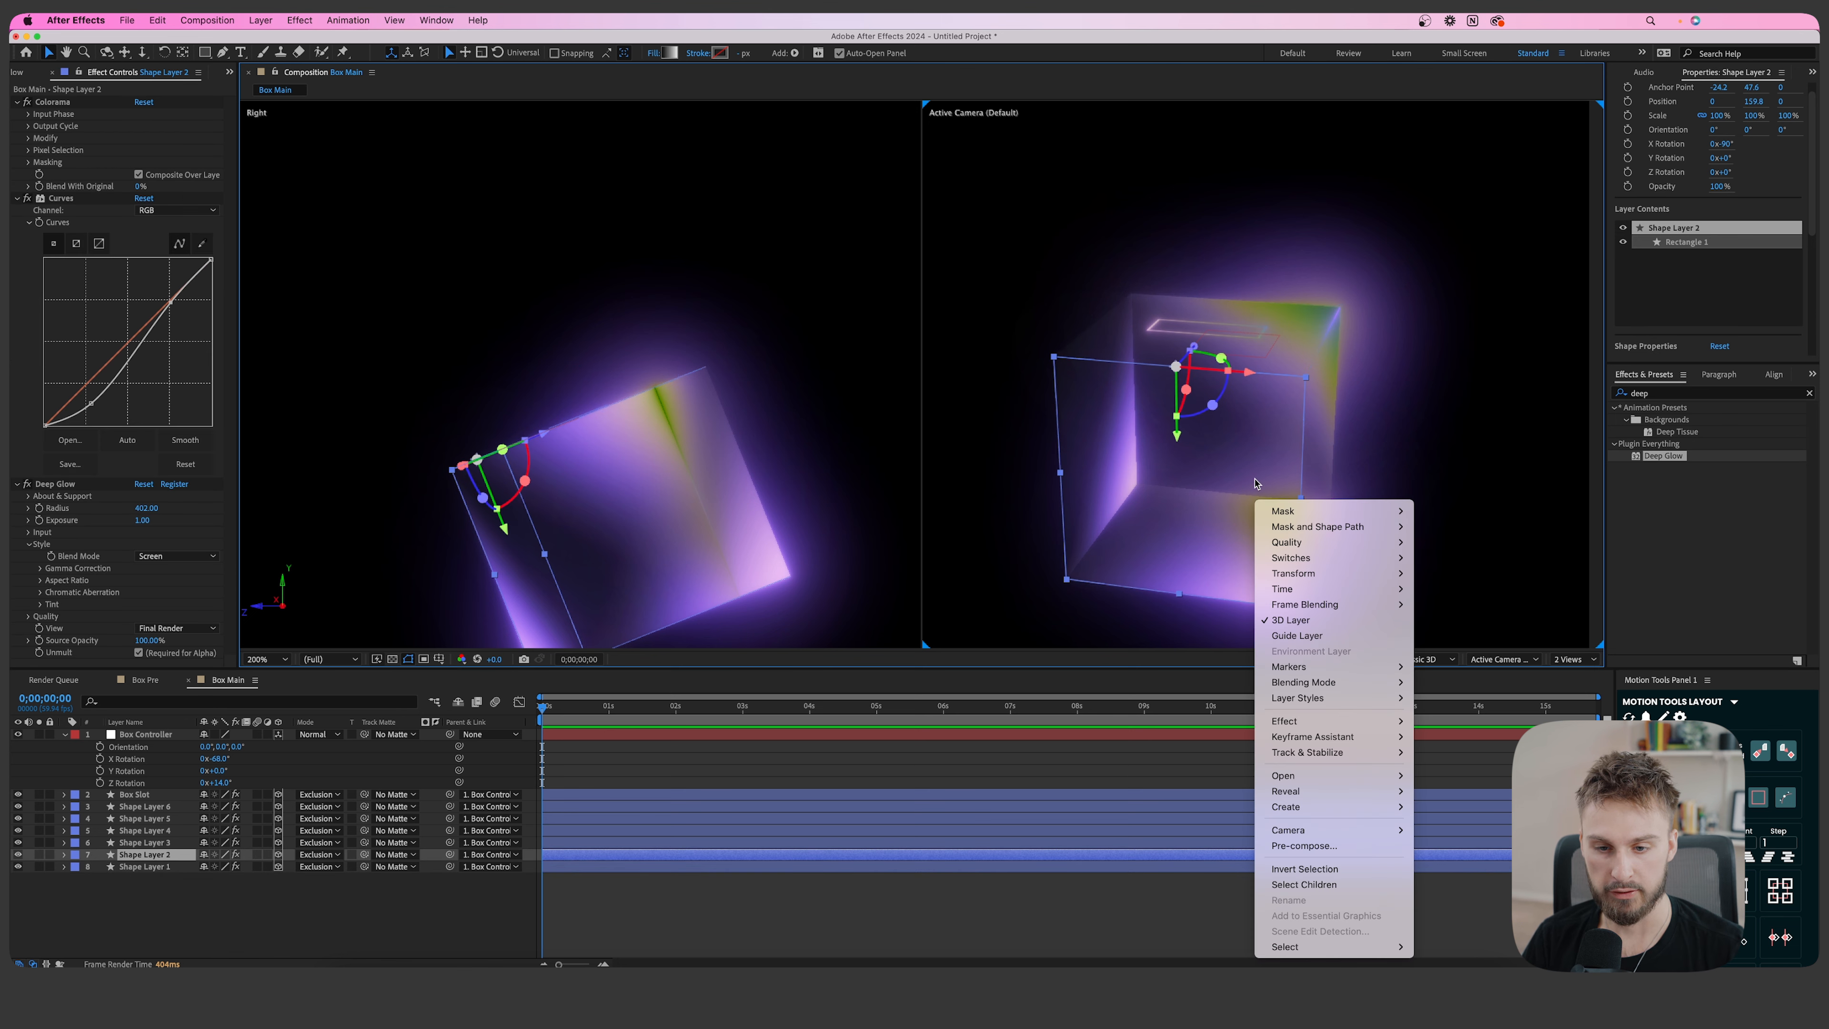
{"action": "left_click", "coordinate": [999, 585]}
{"action": "scroll", "coordinate": [1114, 527], "scroll_direction": "down", "scroll_amount": 1}
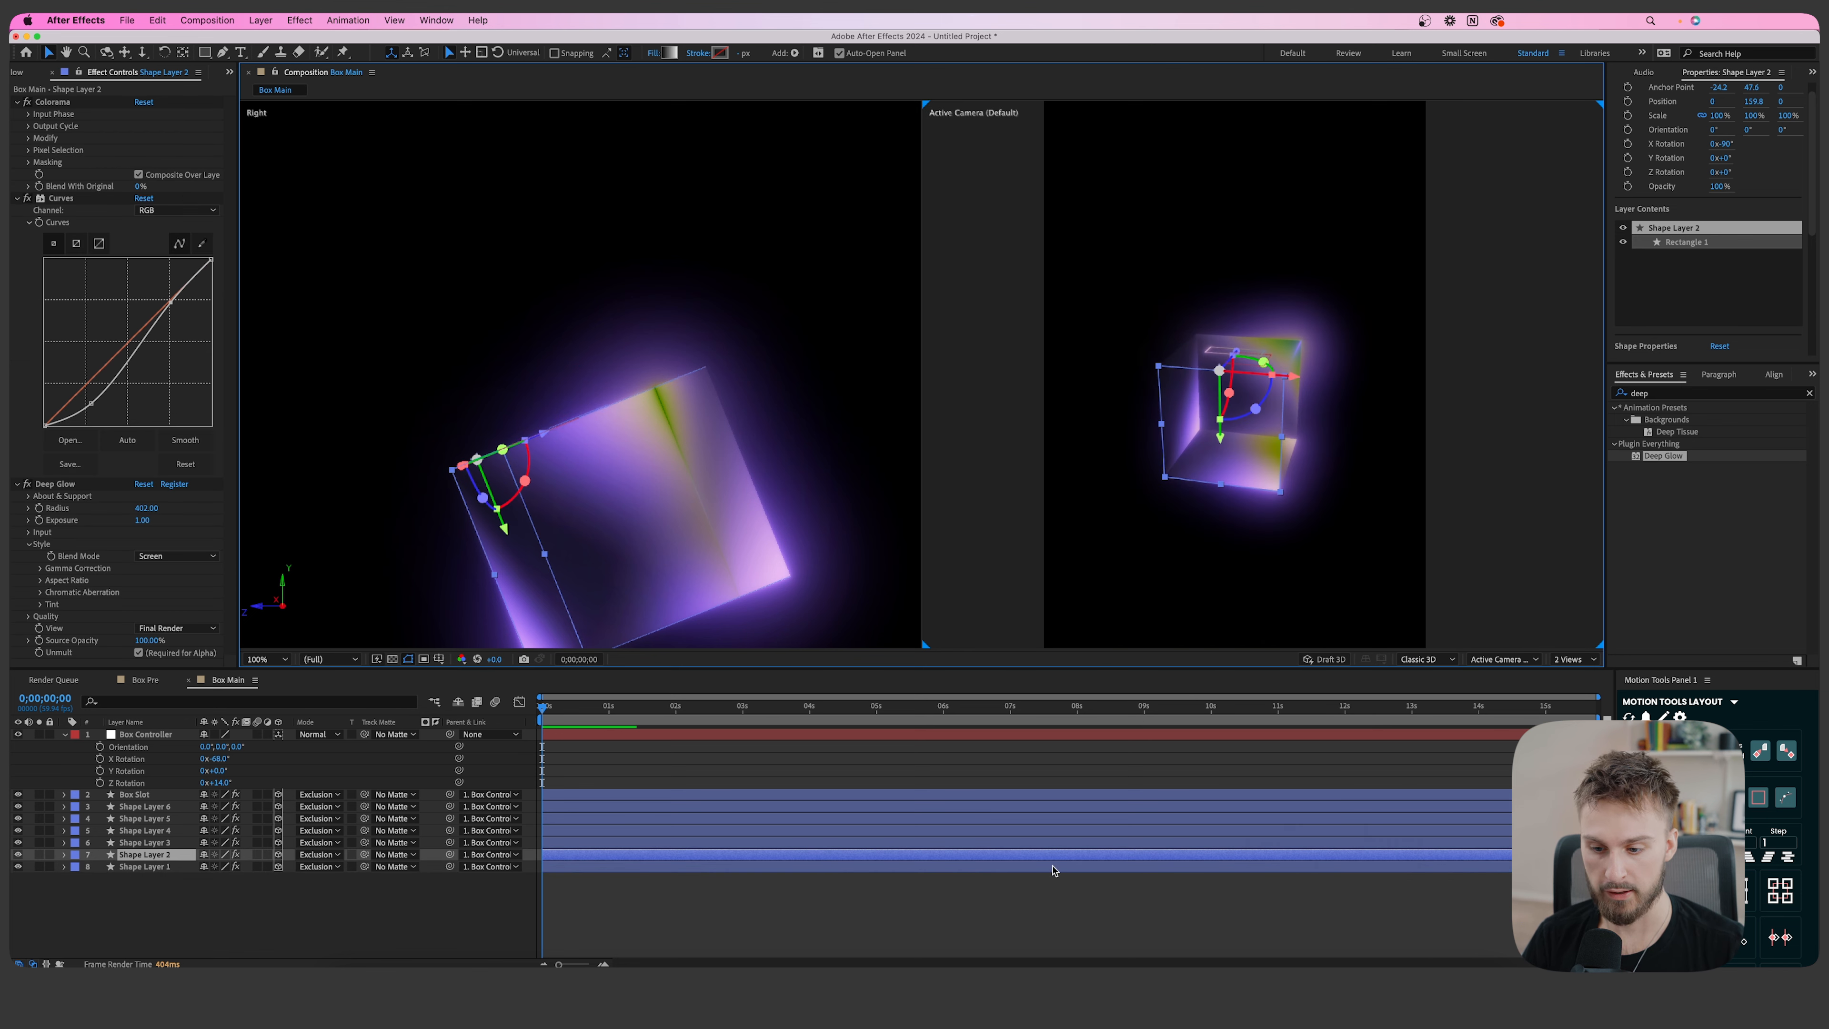
{"action": "left_click", "coordinate": [1039, 883]}
{"action": "scroll", "coordinate": [1254, 294], "scroll_direction": "down", "scroll_amount": 1}
{"action": "scroll", "coordinate": [1240, 309], "scroll_direction": "up", "scroll_amount": 2}
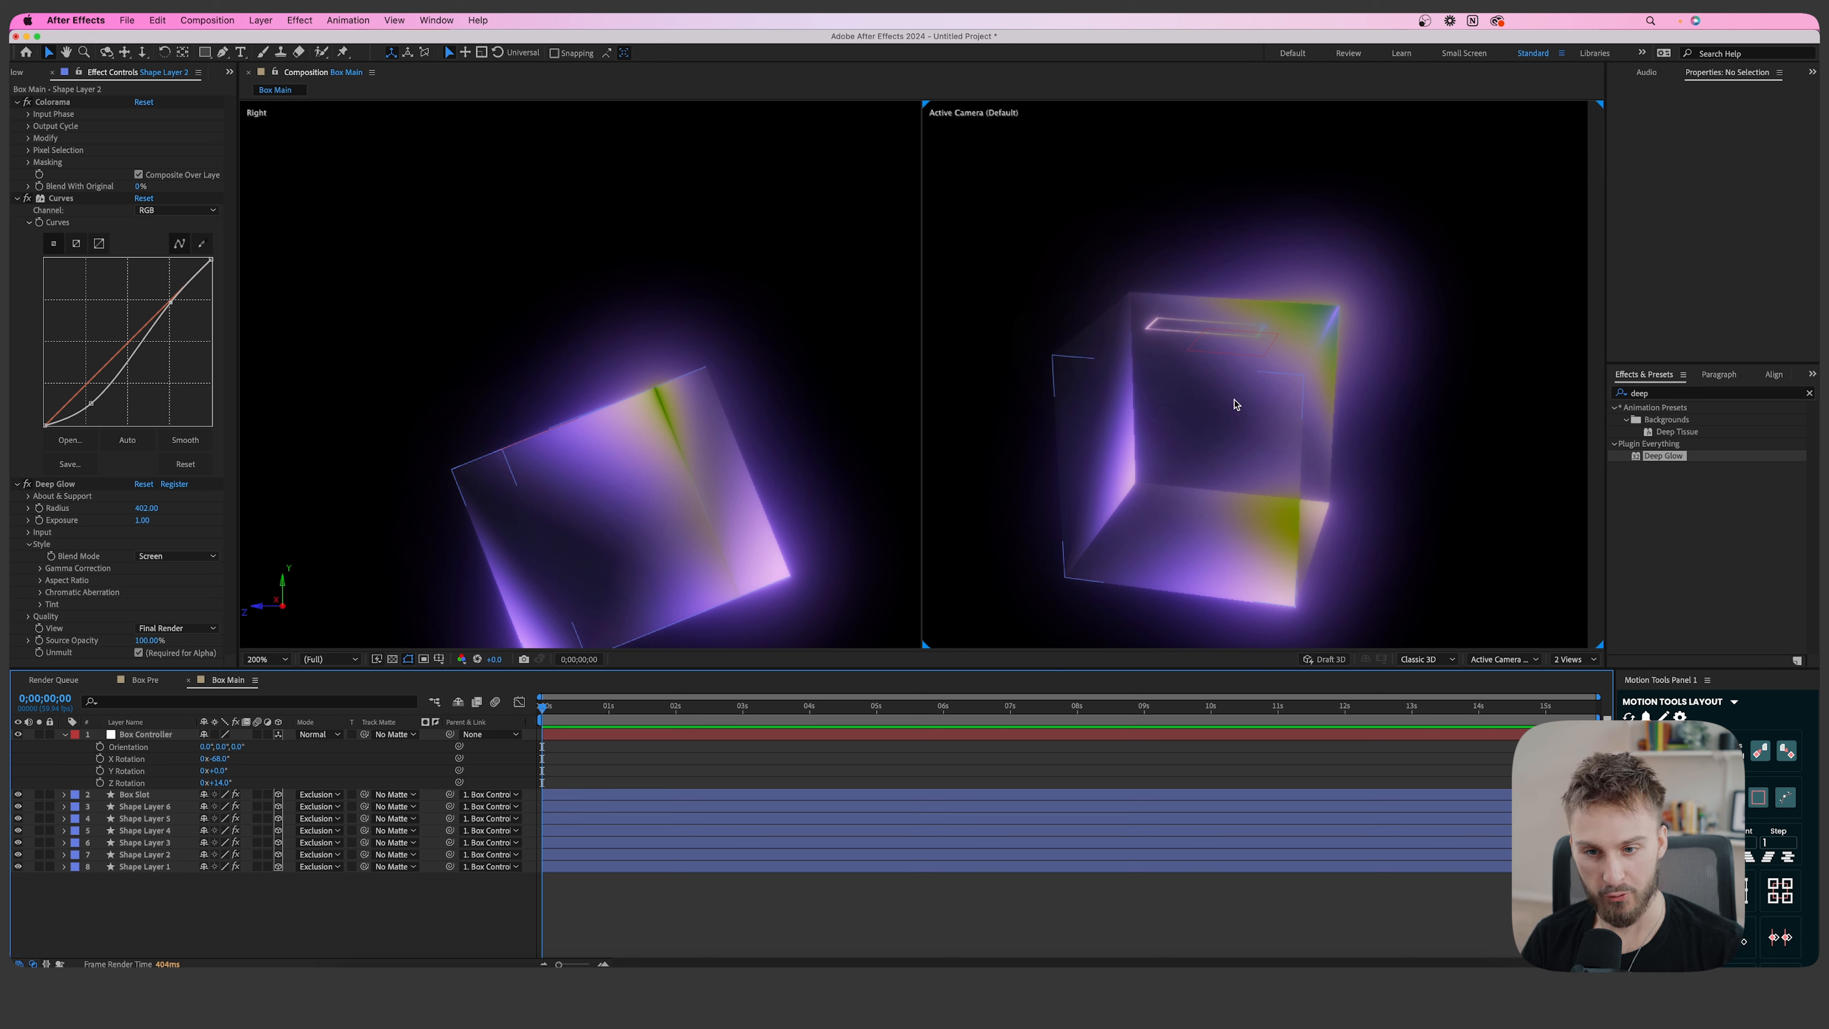
Give the six box face layers, Shape Layer 1 to Shape Layer 6, a 1 px stroke and deselect them.
{"action": "left_click", "coordinate": [598, 869]}
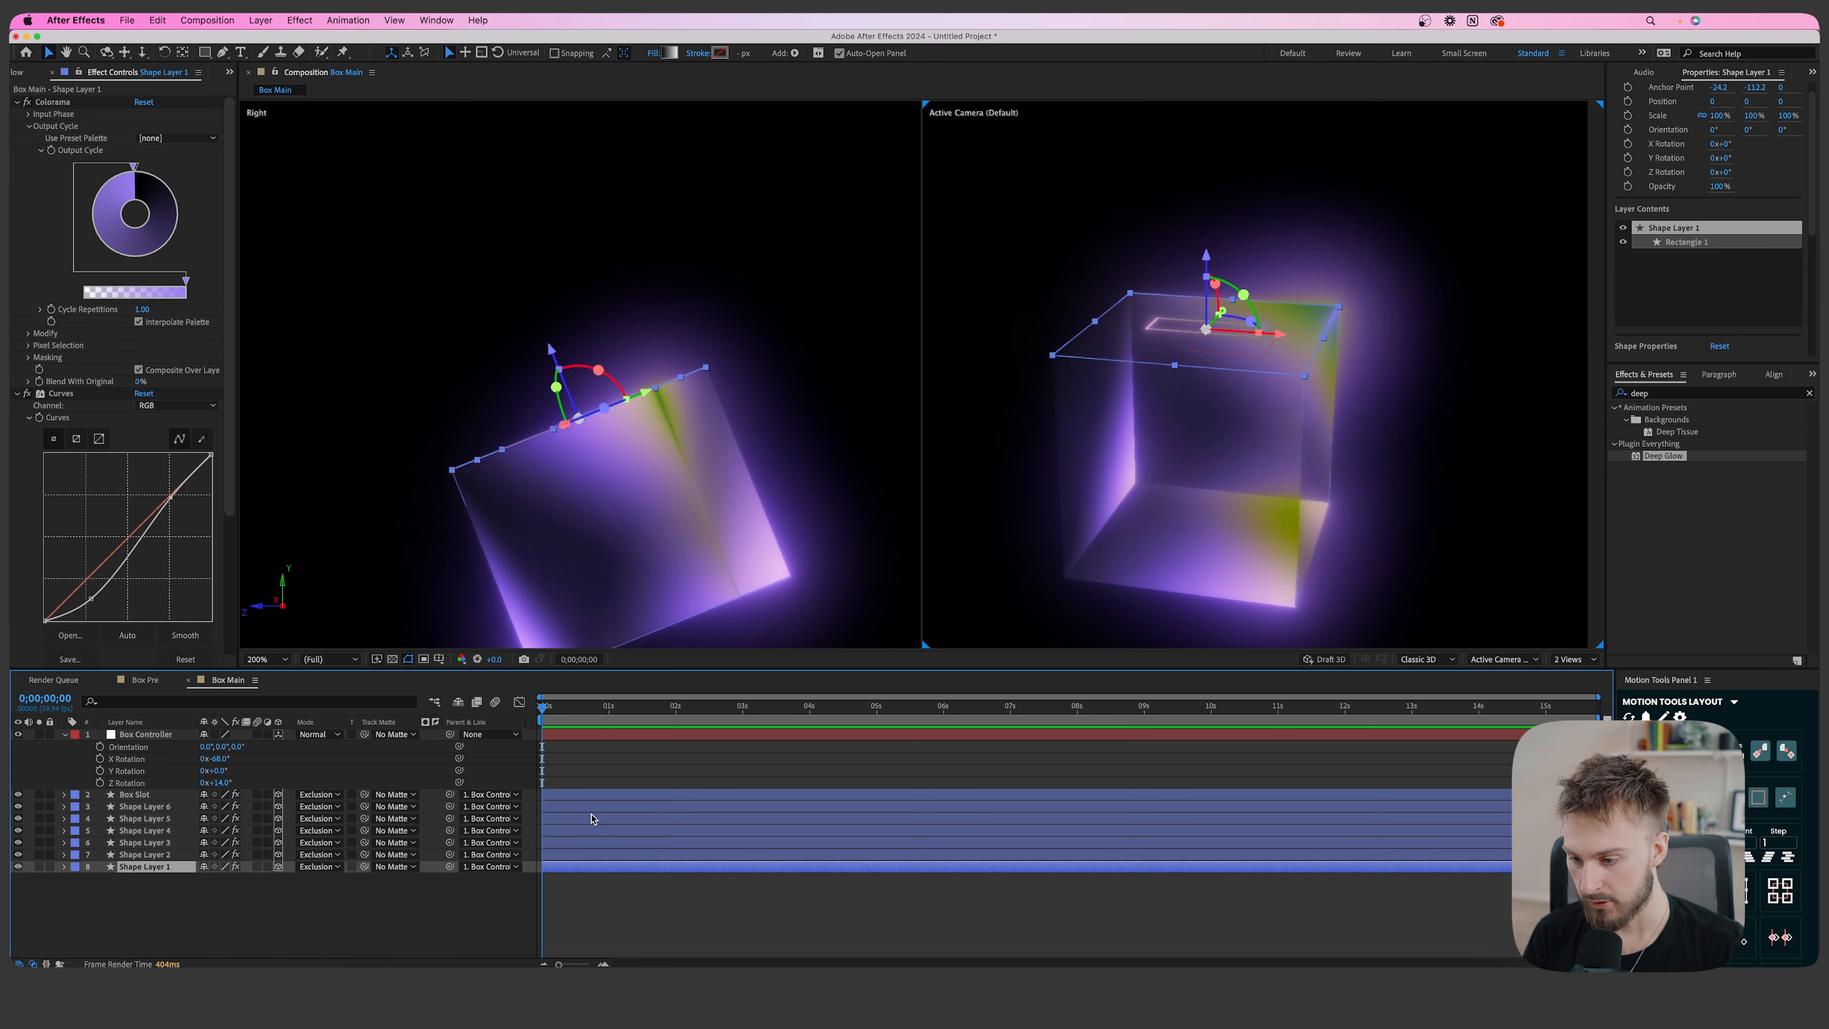
{"action": "left_click", "coordinate": [582, 807], "text": "shift"}
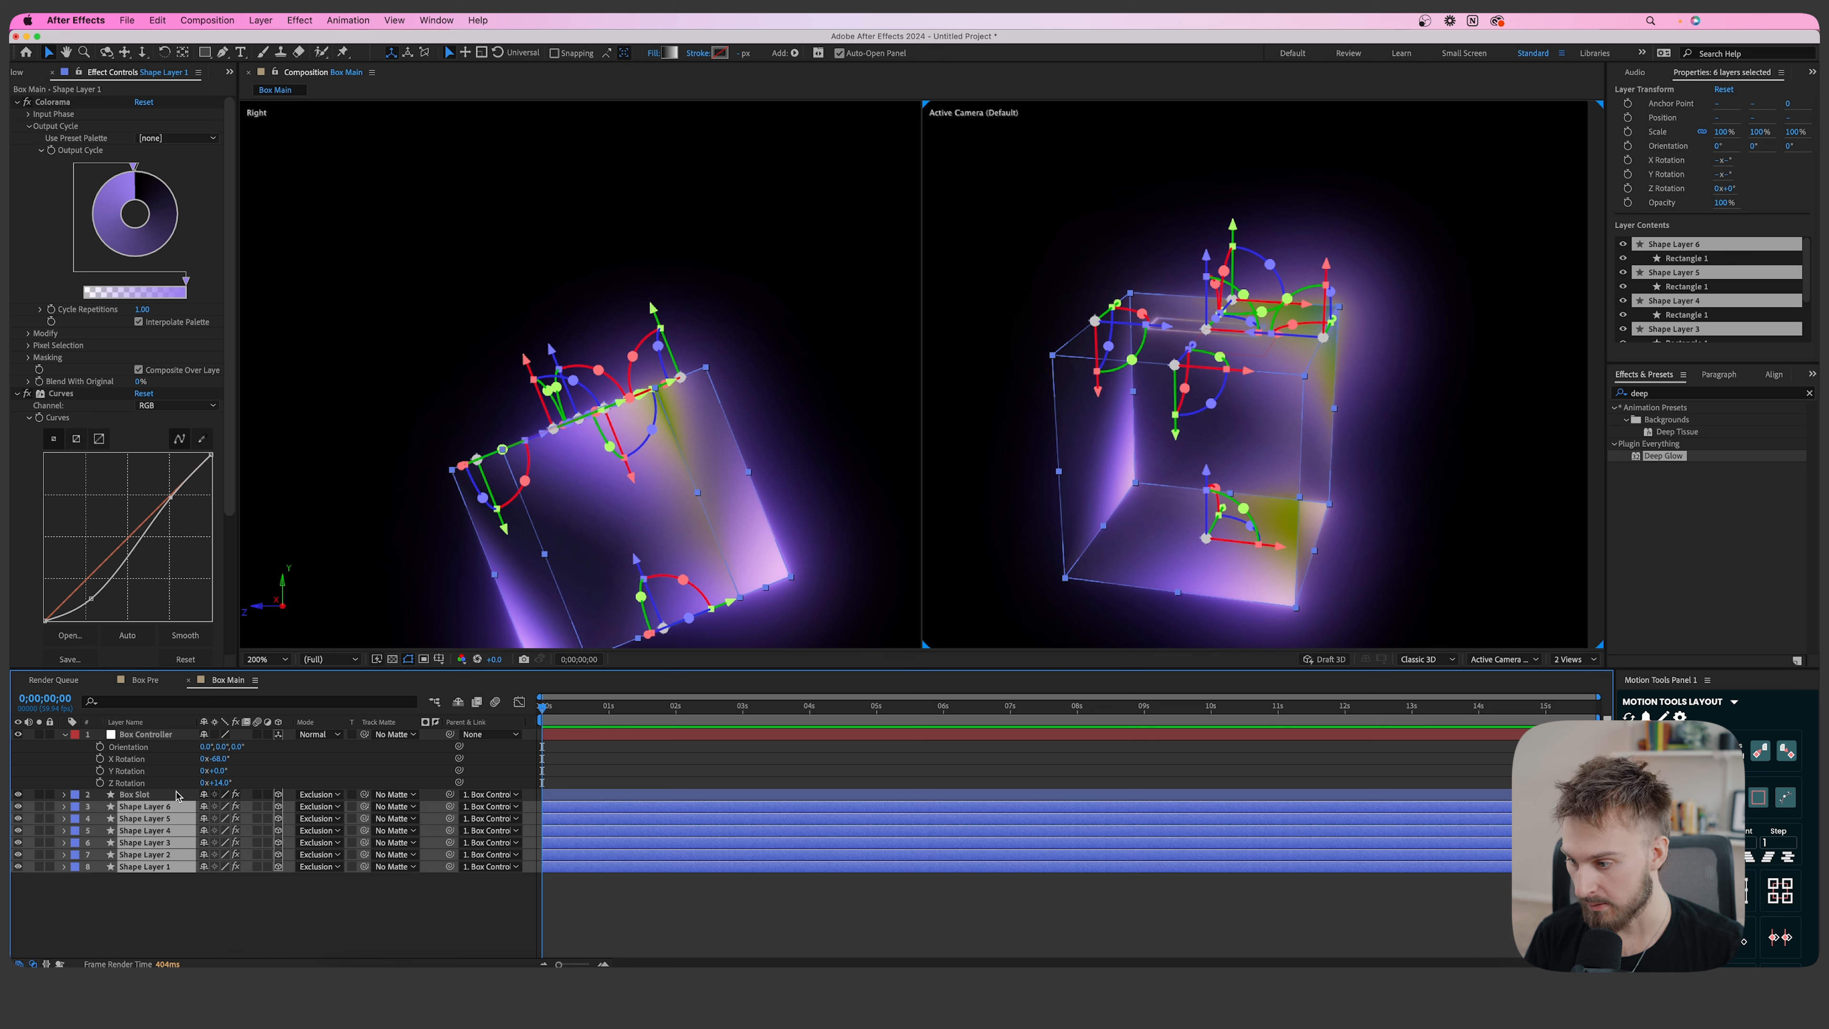
{"action": "left_click", "coordinate": [746, 53]}
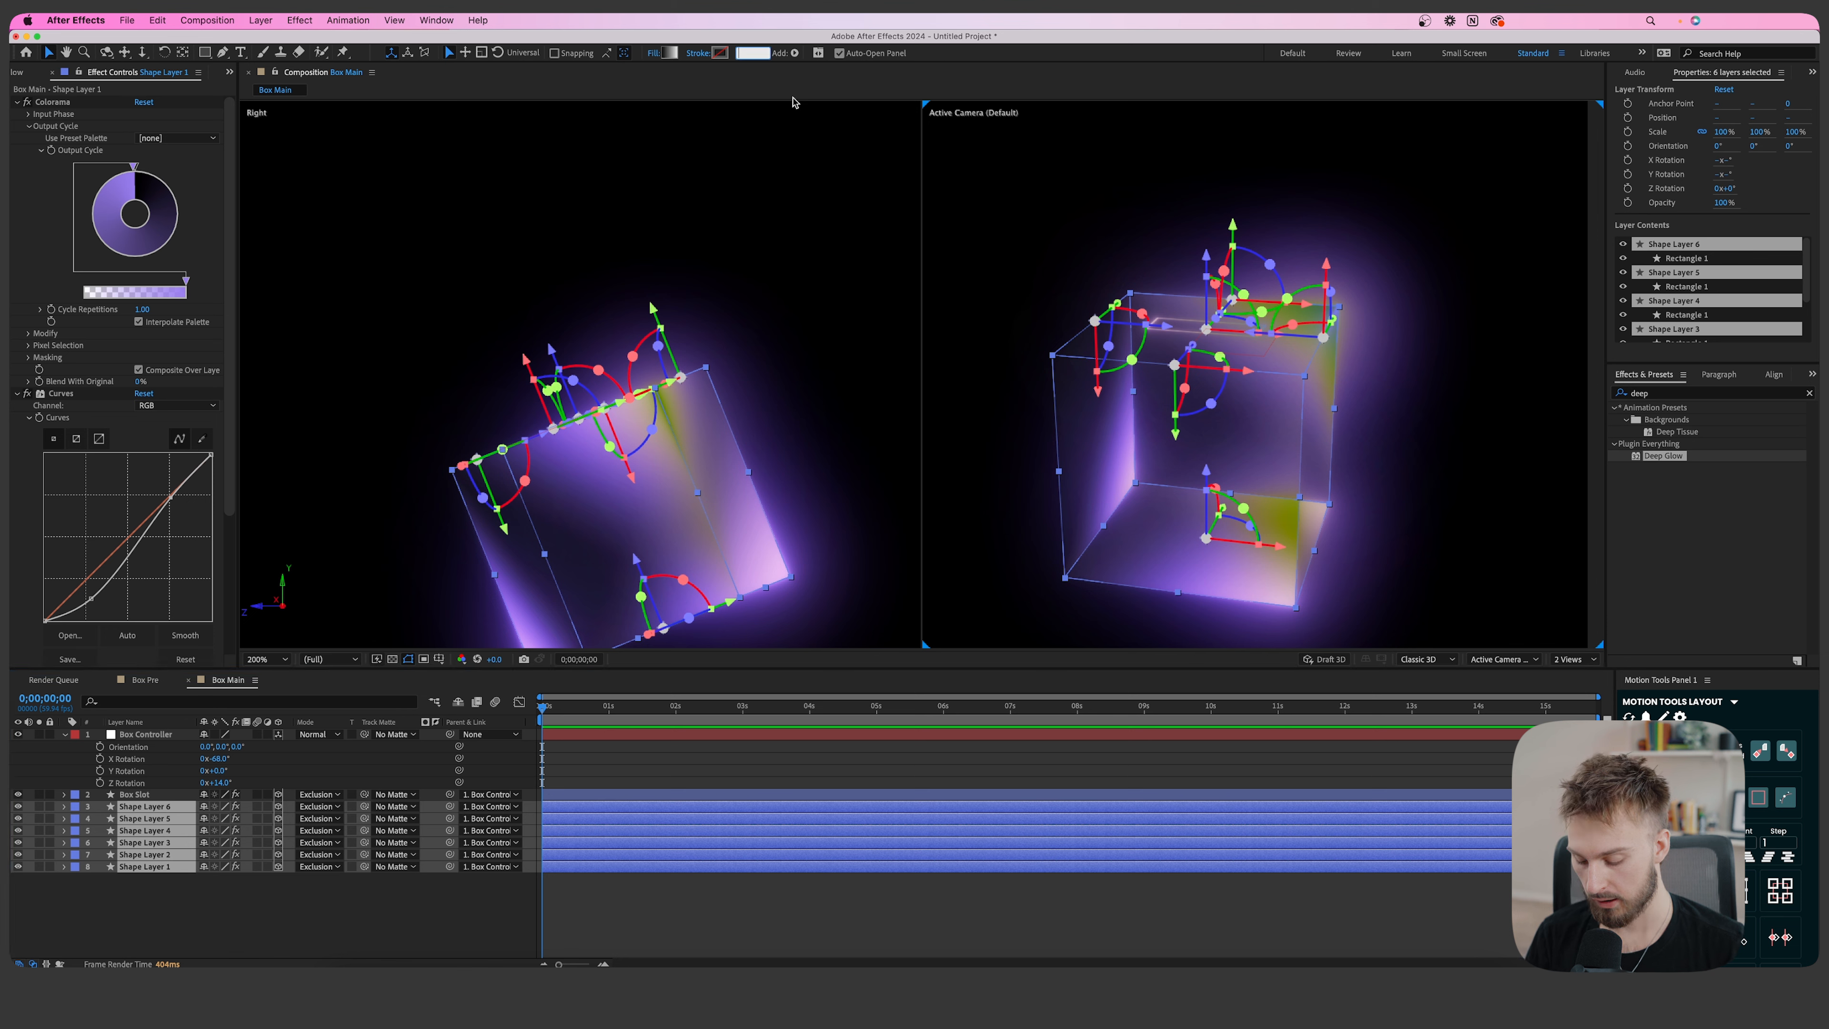
{"action": "type", "text": "1"}
{"action": "key", "text": "Return"}
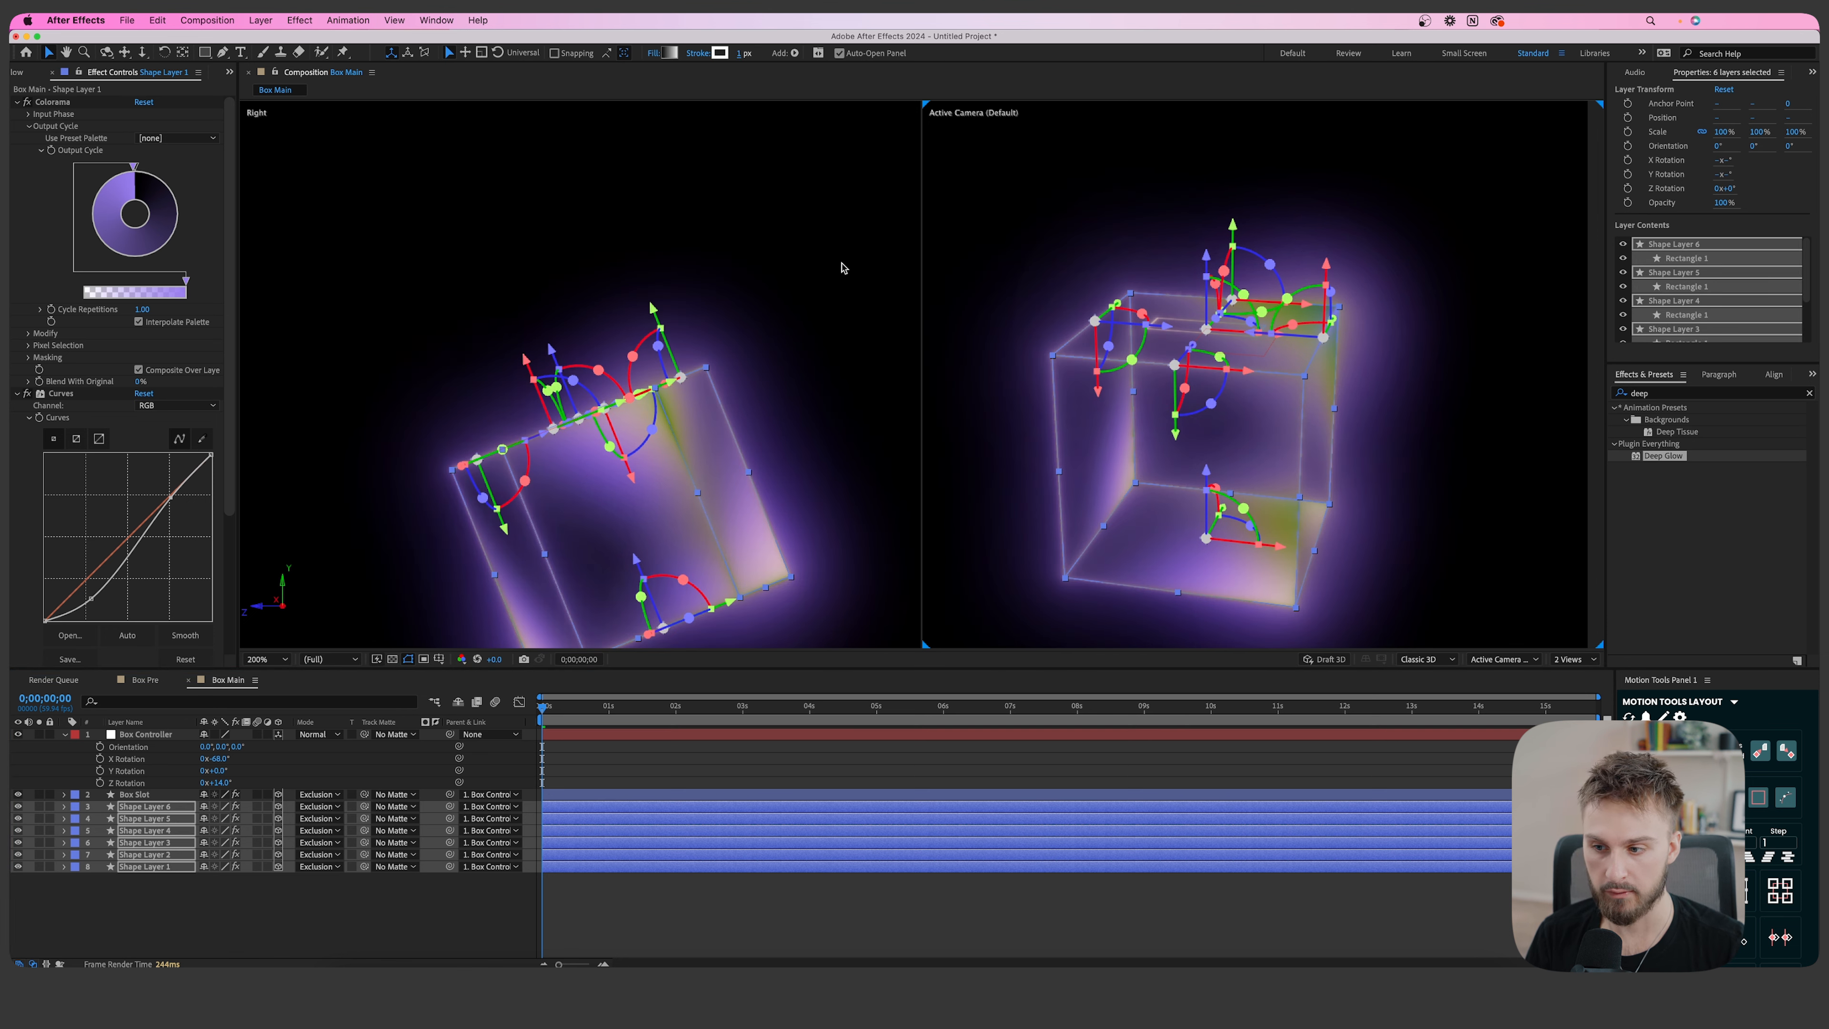
{"action": "left_click", "coordinate": [909, 904]}
Switch the composition back to a single Active Camera view and check the outlined box.
{"action": "key", "text": "comma"}
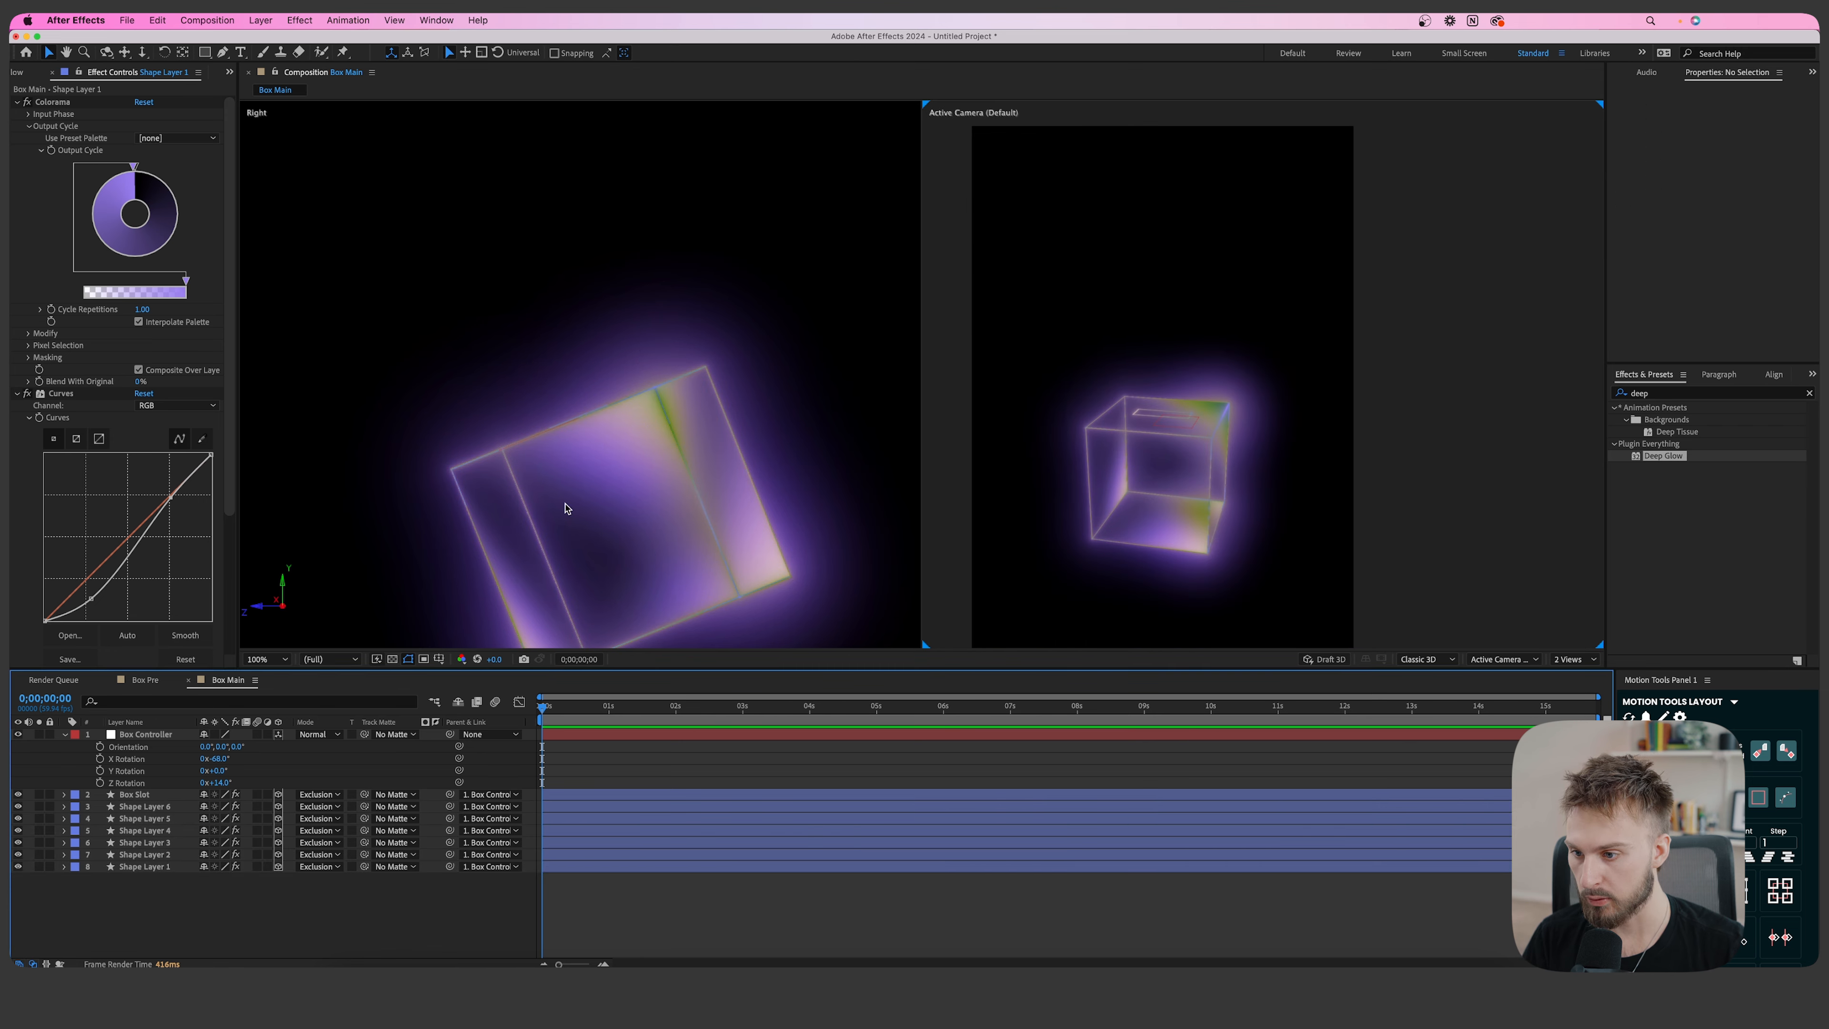
{"action": "scroll", "coordinate": [677, 287], "scroll_direction": "down", "scroll_amount": 1}
{"action": "left_click", "coordinate": [1569, 659]}
{"action": "left_click", "coordinate": [1570, 675]}
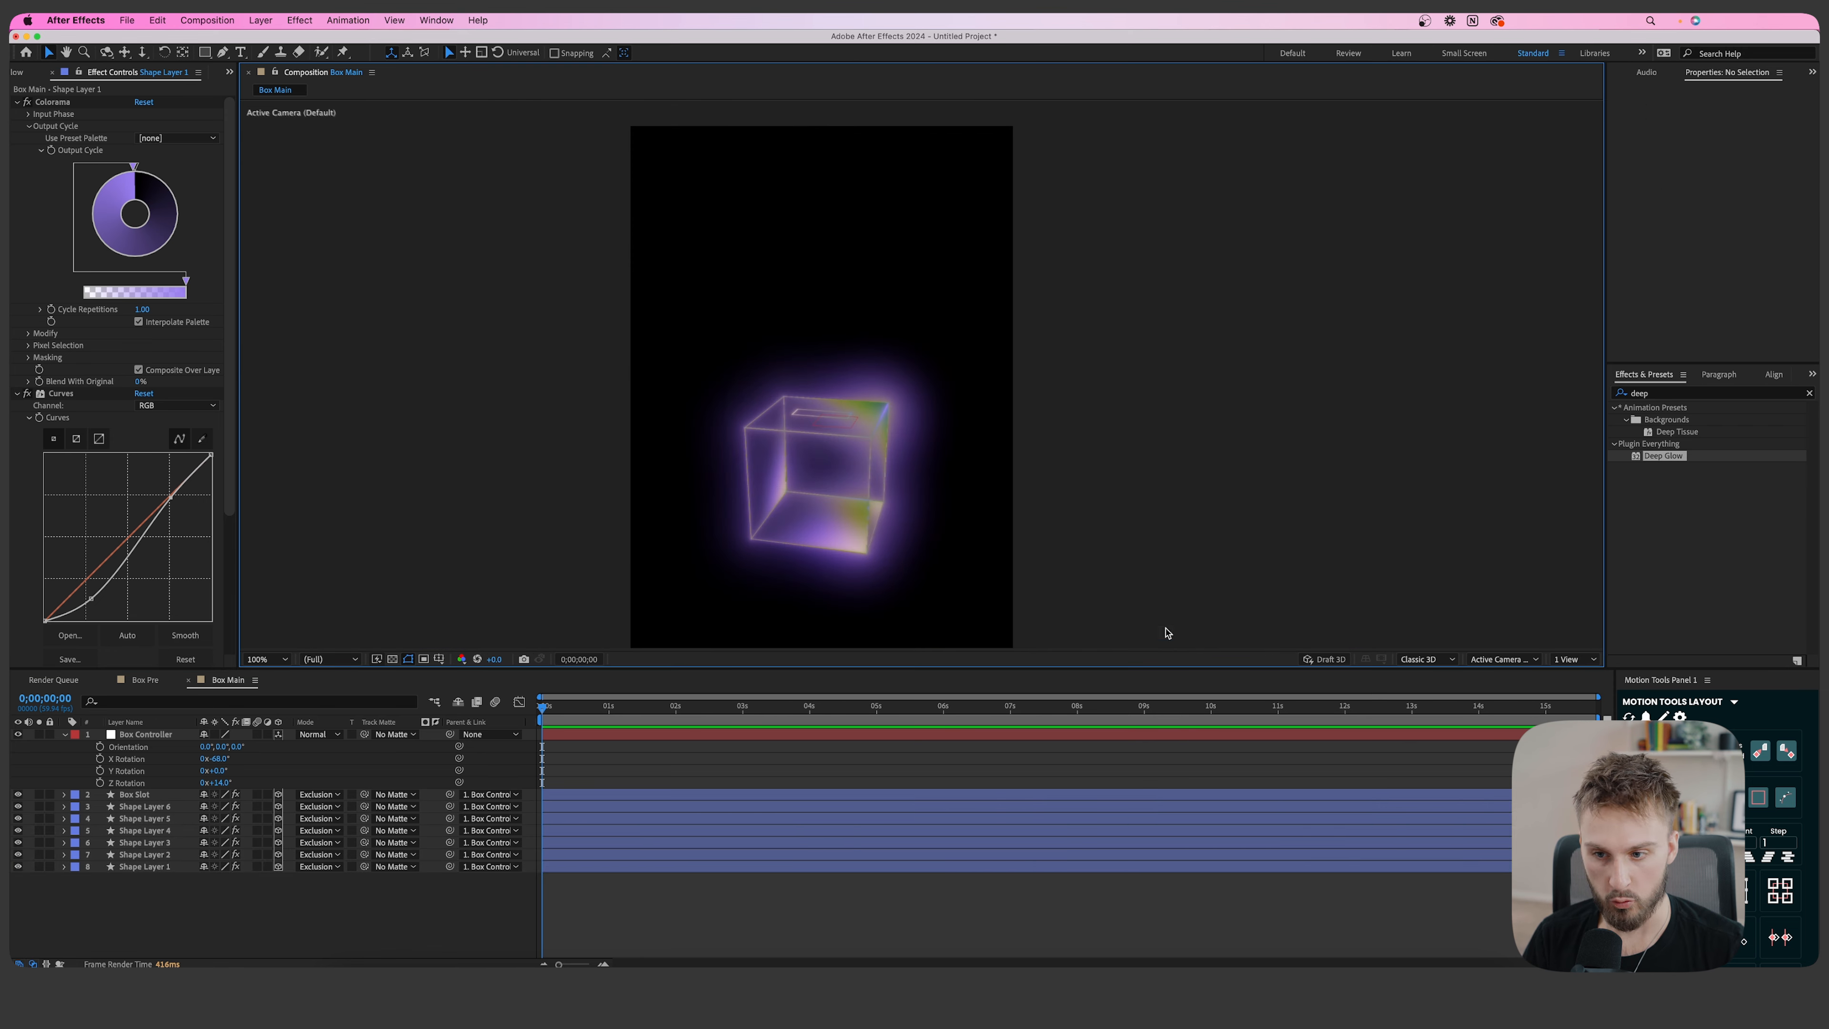
{"action": "scroll", "coordinate": [794, 522], "scroll_direction": "down", "scroll_amount": 1}
{"action": "scroll", "coordinate": [794, 522], "scroll_direction": "up", "scroll_amount": 2}
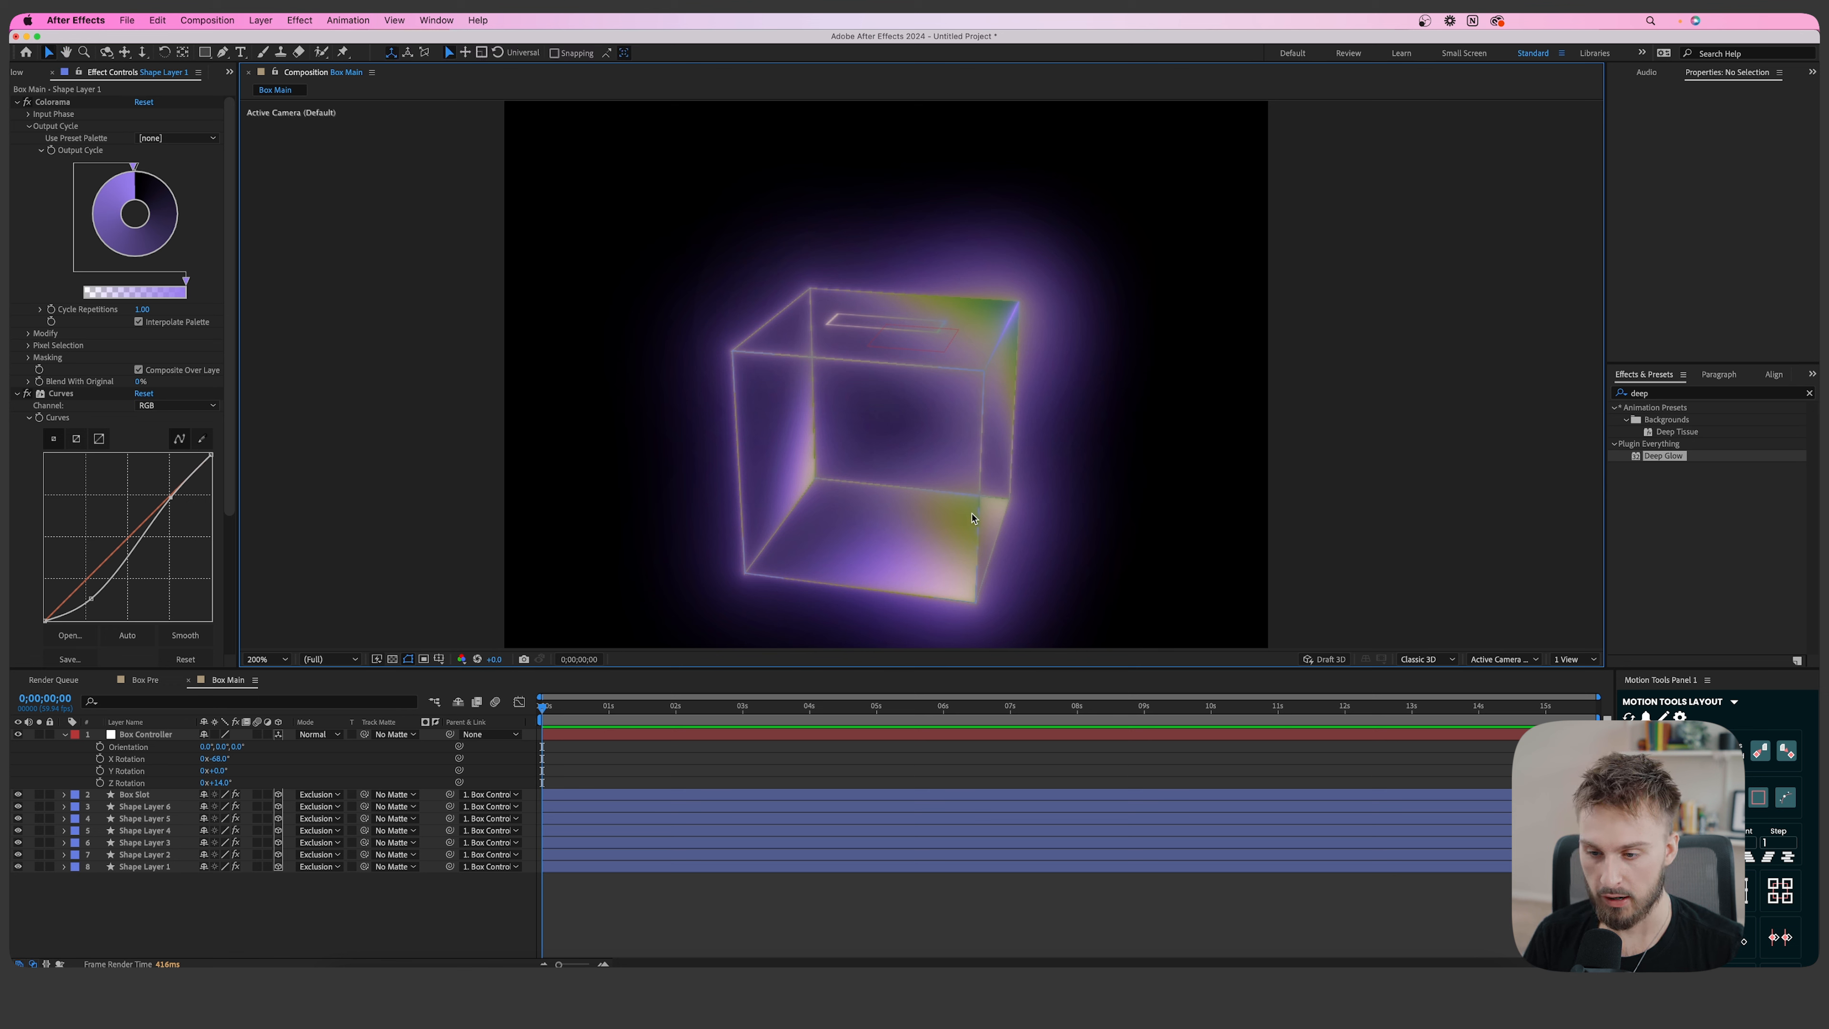
Remove the Deep Glow effect from the face layers Shape Layer 2 to Shape Layer 6.
{"action": "left_click", "coordinate": [605, 843]}
{"action": "left_click", "coordinate": [592, 855]}
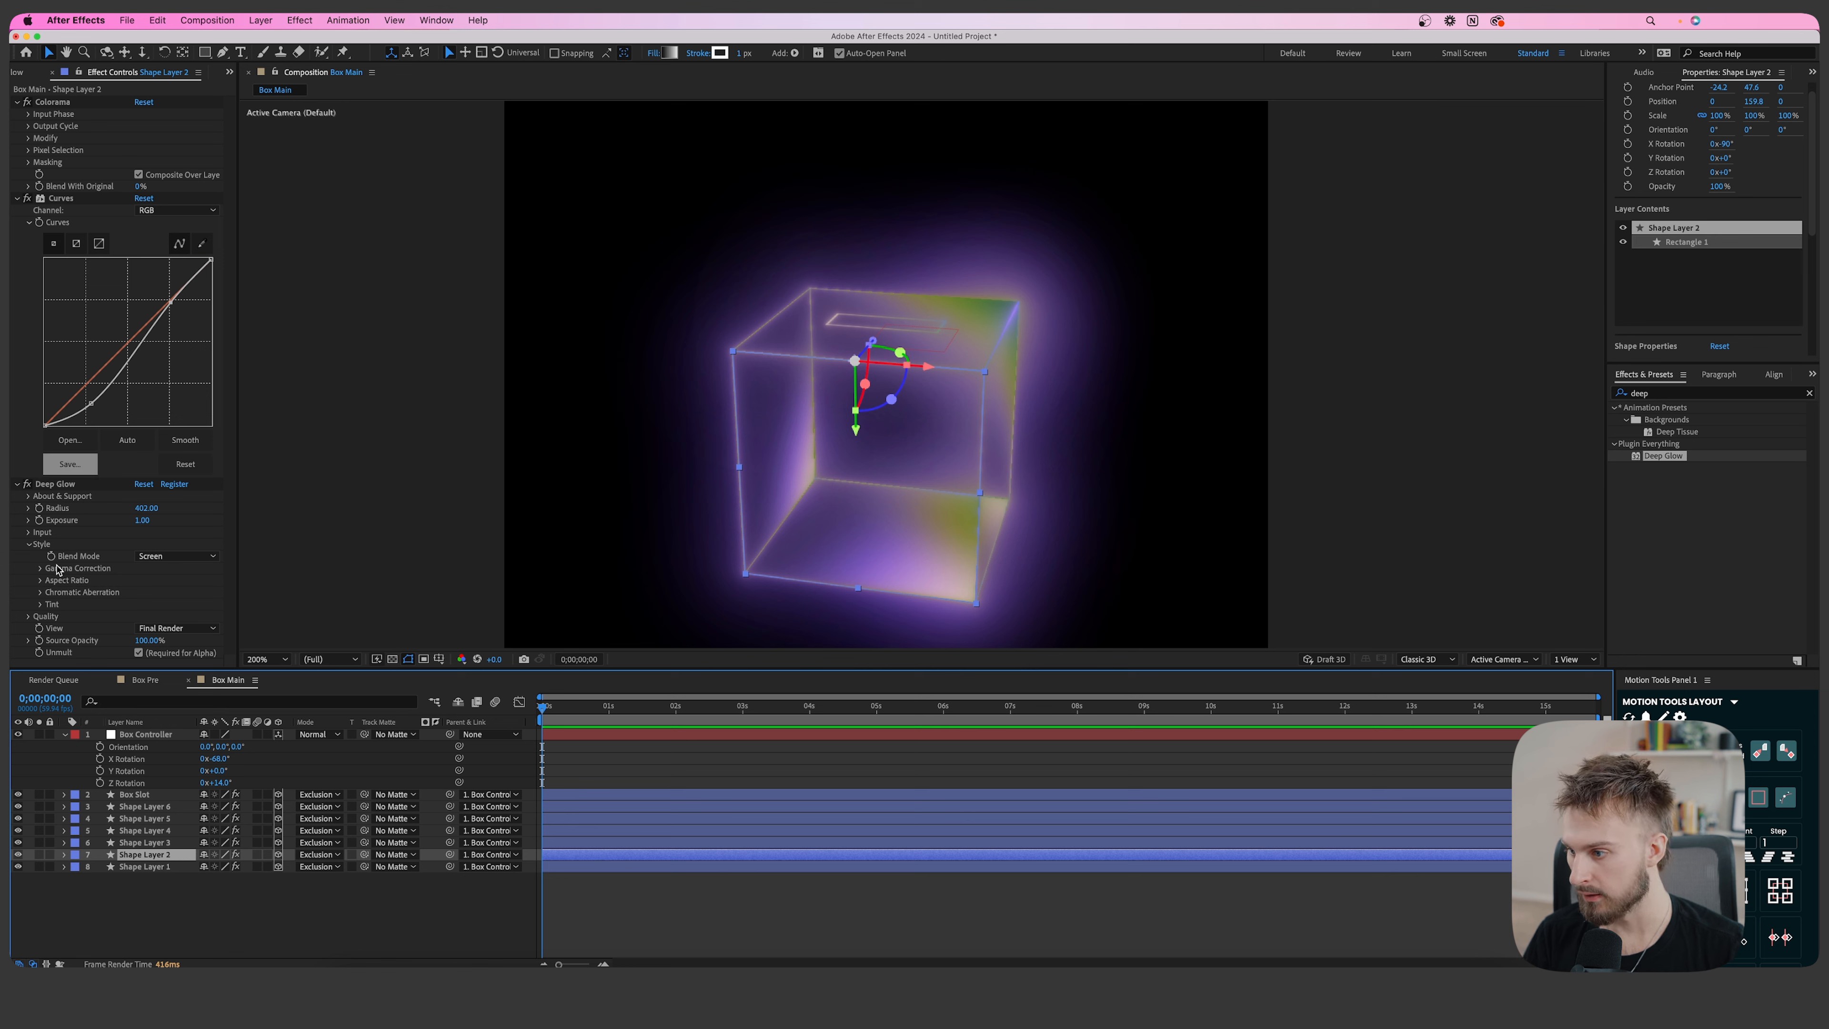
{"action": "left_click_drag", "start_coordinate": [142, 520], "coordinate": [94, 495]}
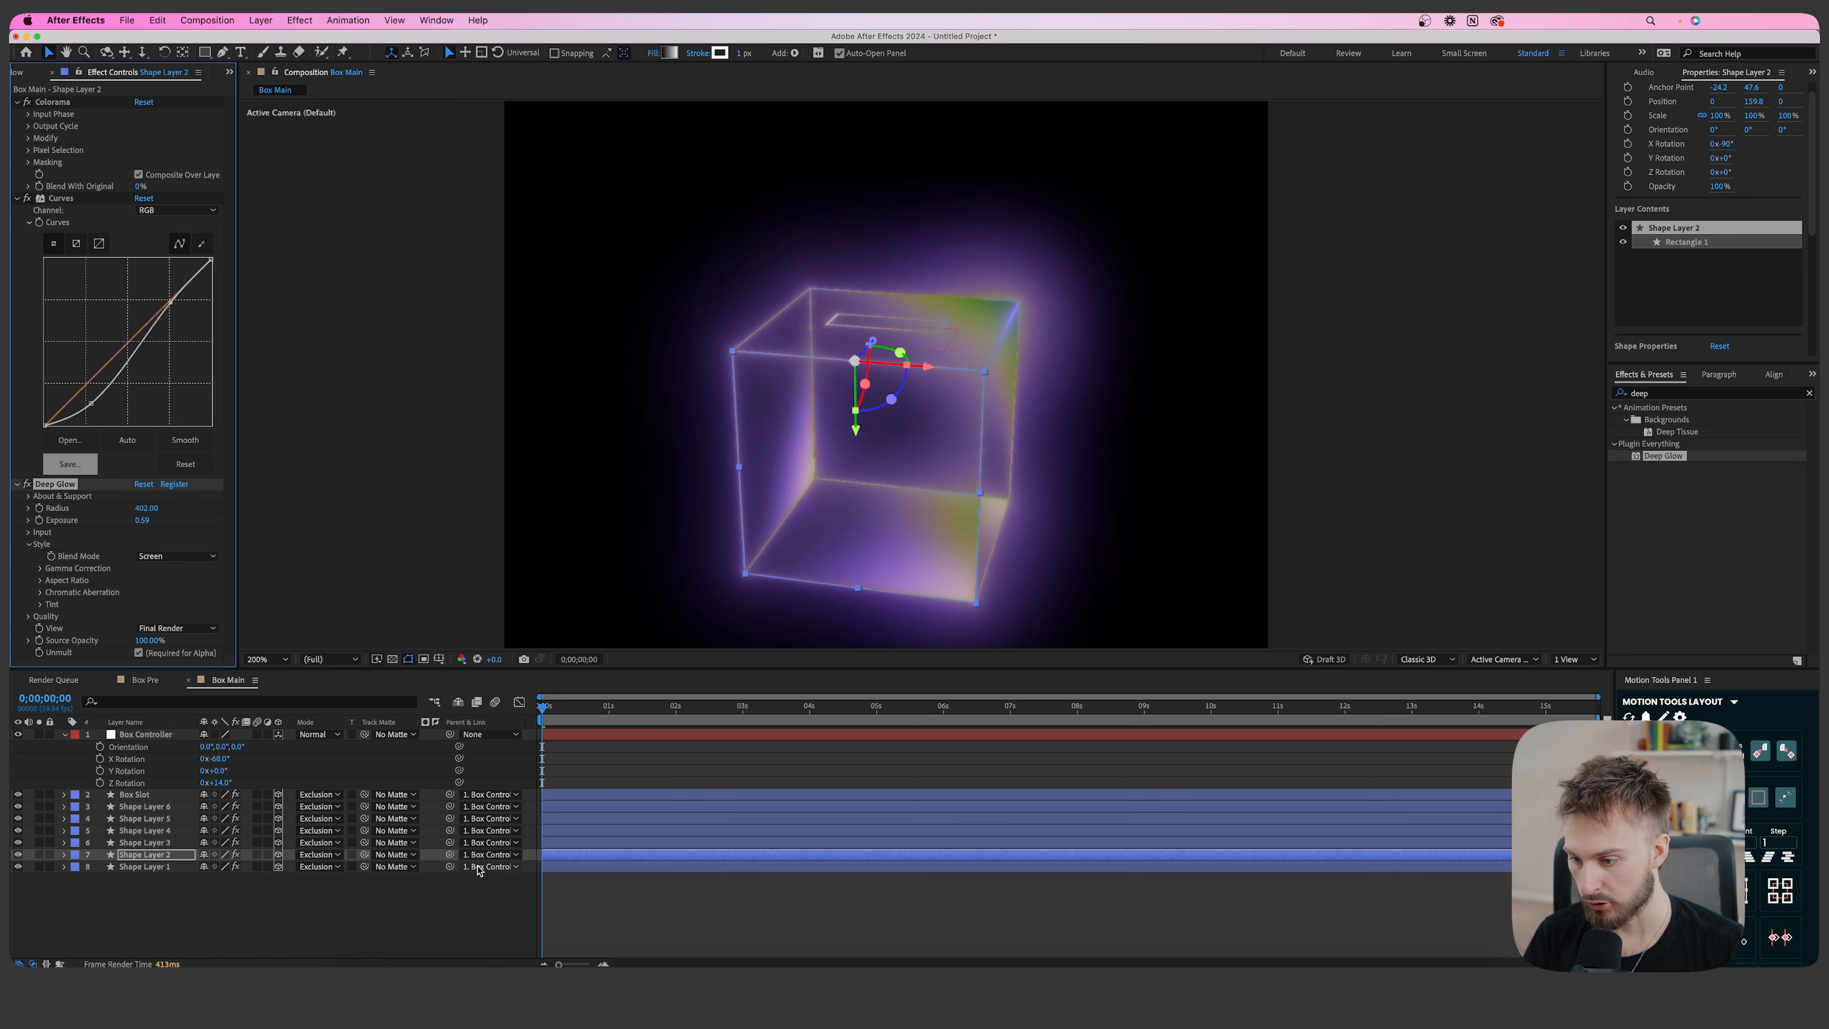
{"action": "left_click", "coordinate": [93, 484]}
{"action": "key", "text": "Delete"}
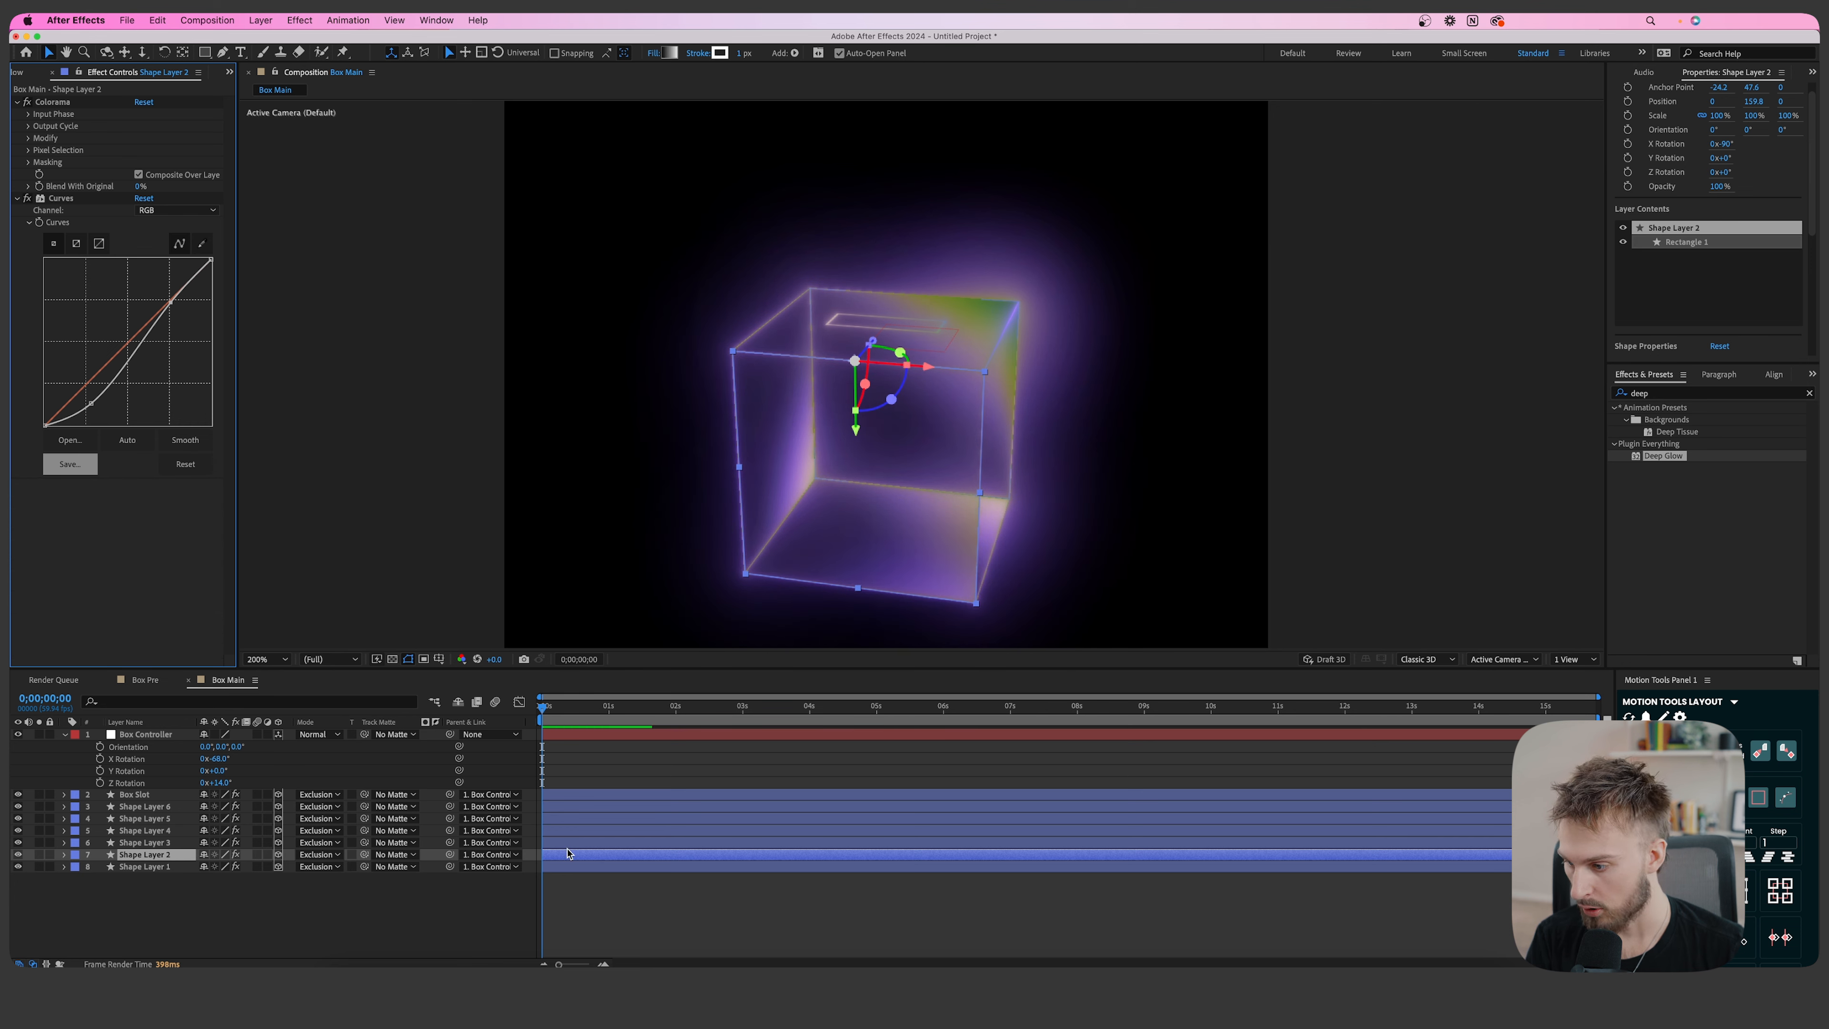
{"action": "left_click", "coordinate": [562, 867]}
{"action": "scroll", "coordinate": [76, 437], "scroll_direction": "down", "scroll_amount": 3}
{"action": "left_click", "coordinate": [596, 843]}
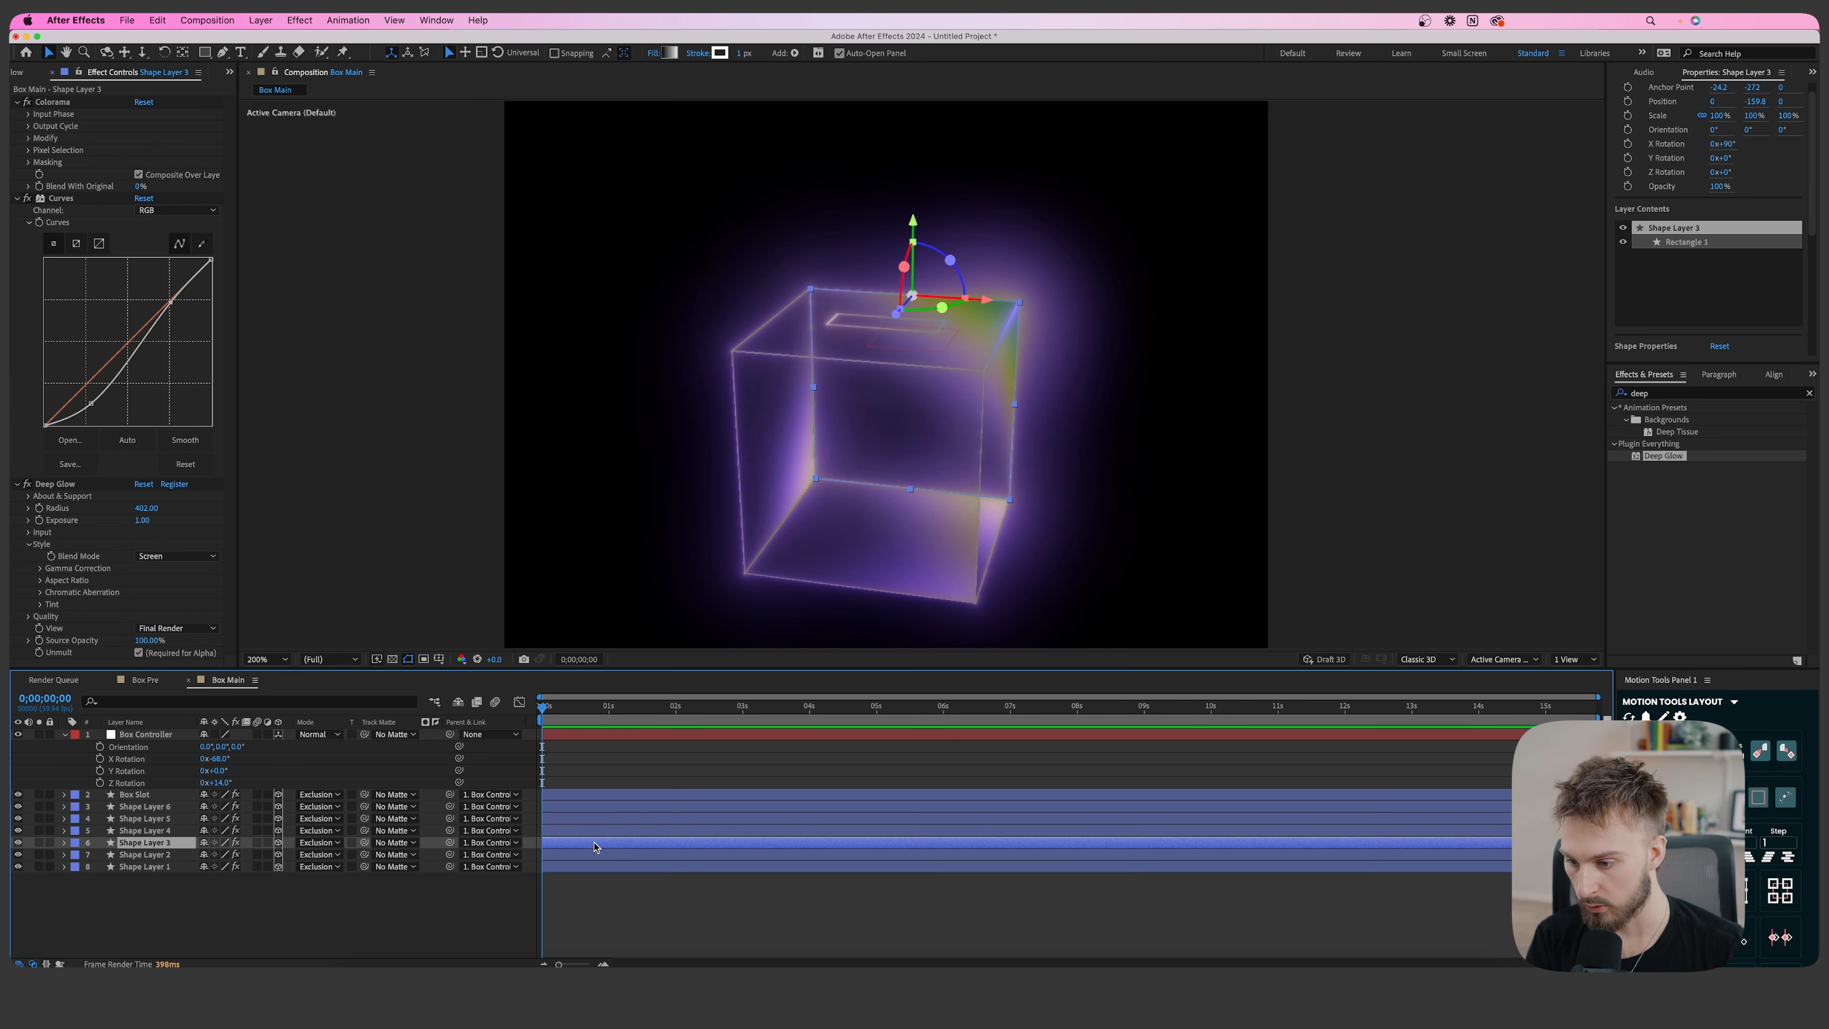
{"action": "left_click", "coordinate": [546, 793]}
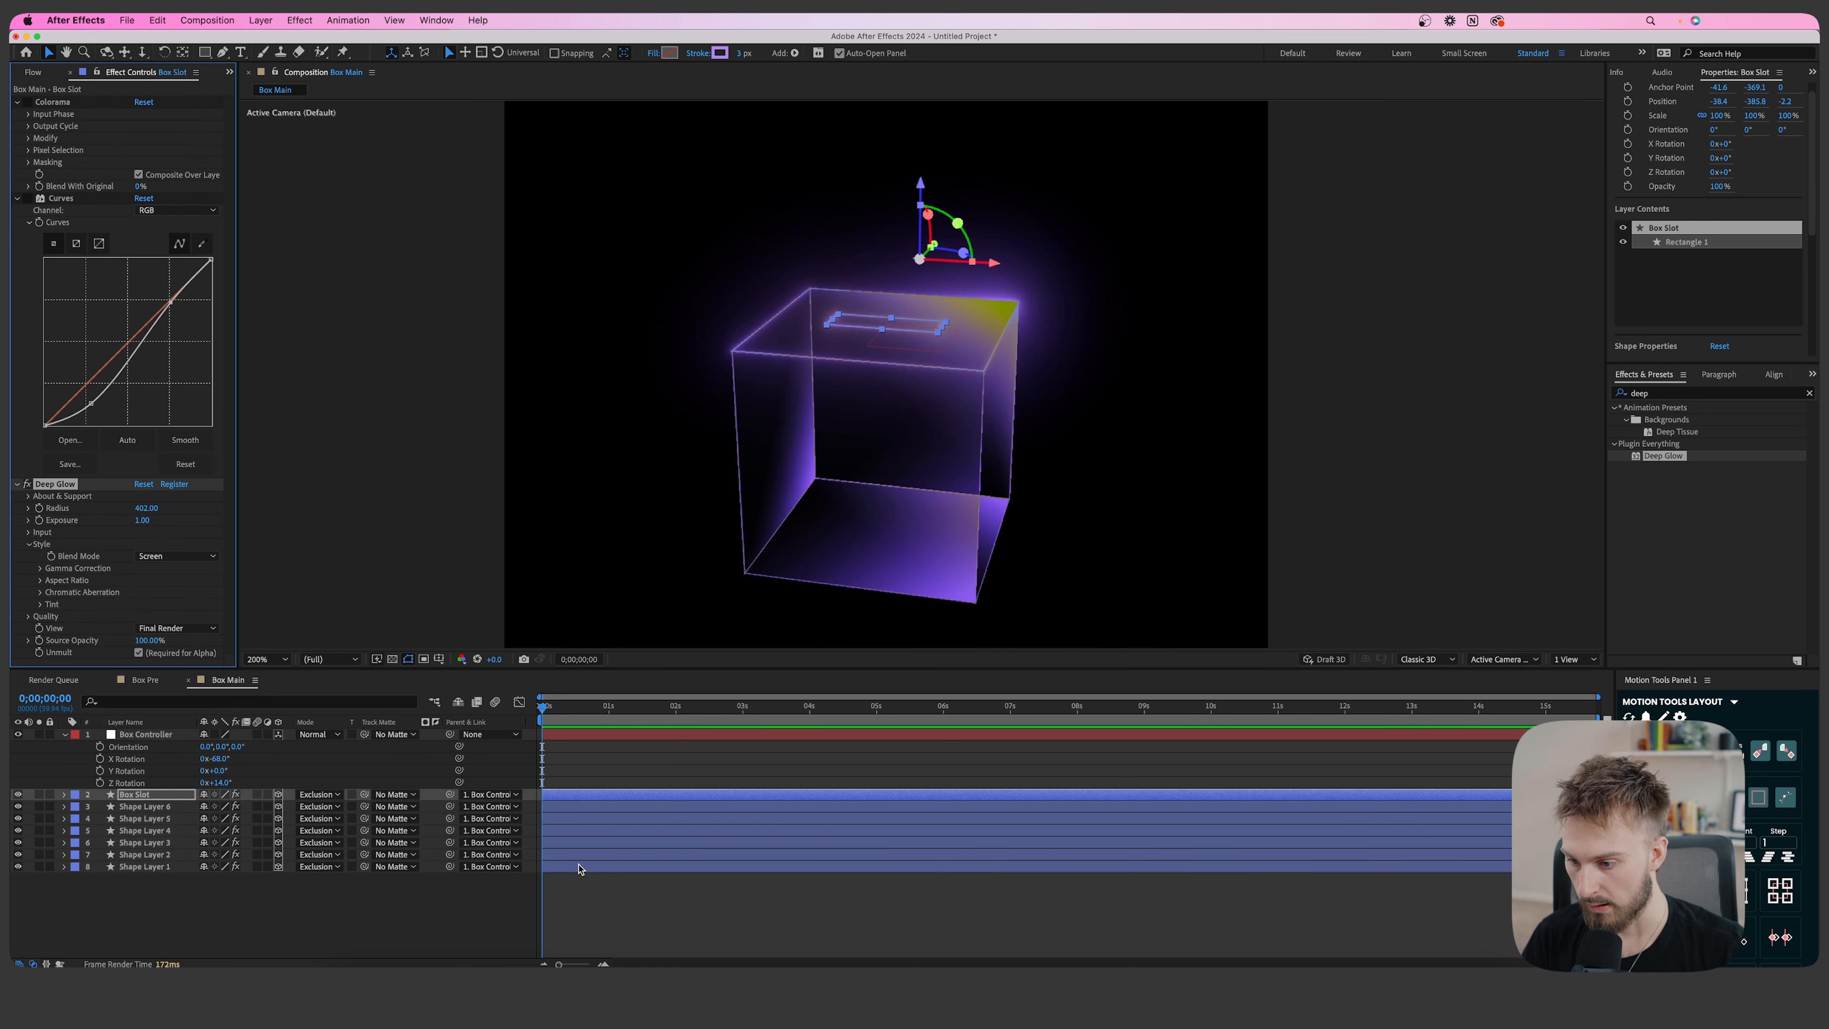
Reduce the Deep Glow radius on Shape Layer 1 to 359 and lower its exposure.
{"action": "left_click", "coordinate": [578, 866]}
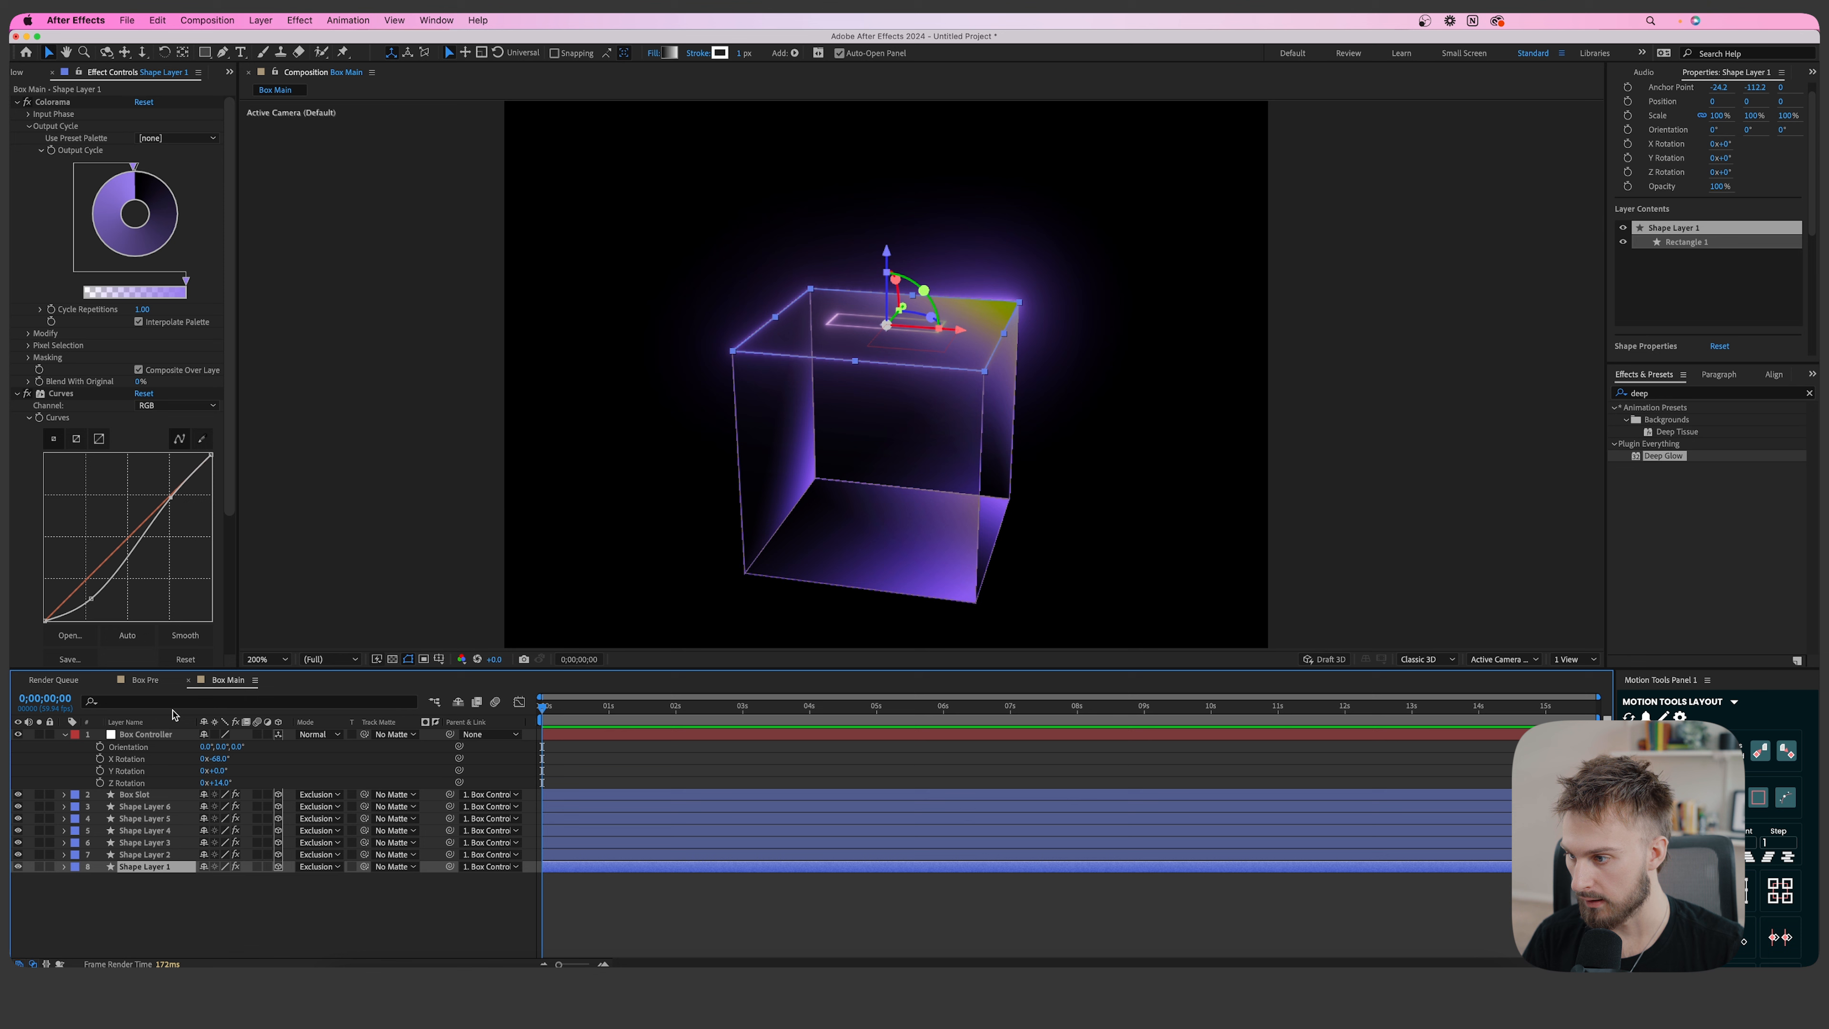
{"action": "scroll", "coordinate": [108, 468], "scroll_direction": "down", "scroll_amount": 5}
{"action": "left_click", "coordinate": [58, 511]}
{"action": "mouse_move", "coordinate": [128, 548]}
{"action": "left_mouse_down"}
{"action": "mouse_move", "coordinate": [103, 549]}
{"action": "mouse_move", "coordinate": [117, 538]}
{"action": "left_mouse_up"}
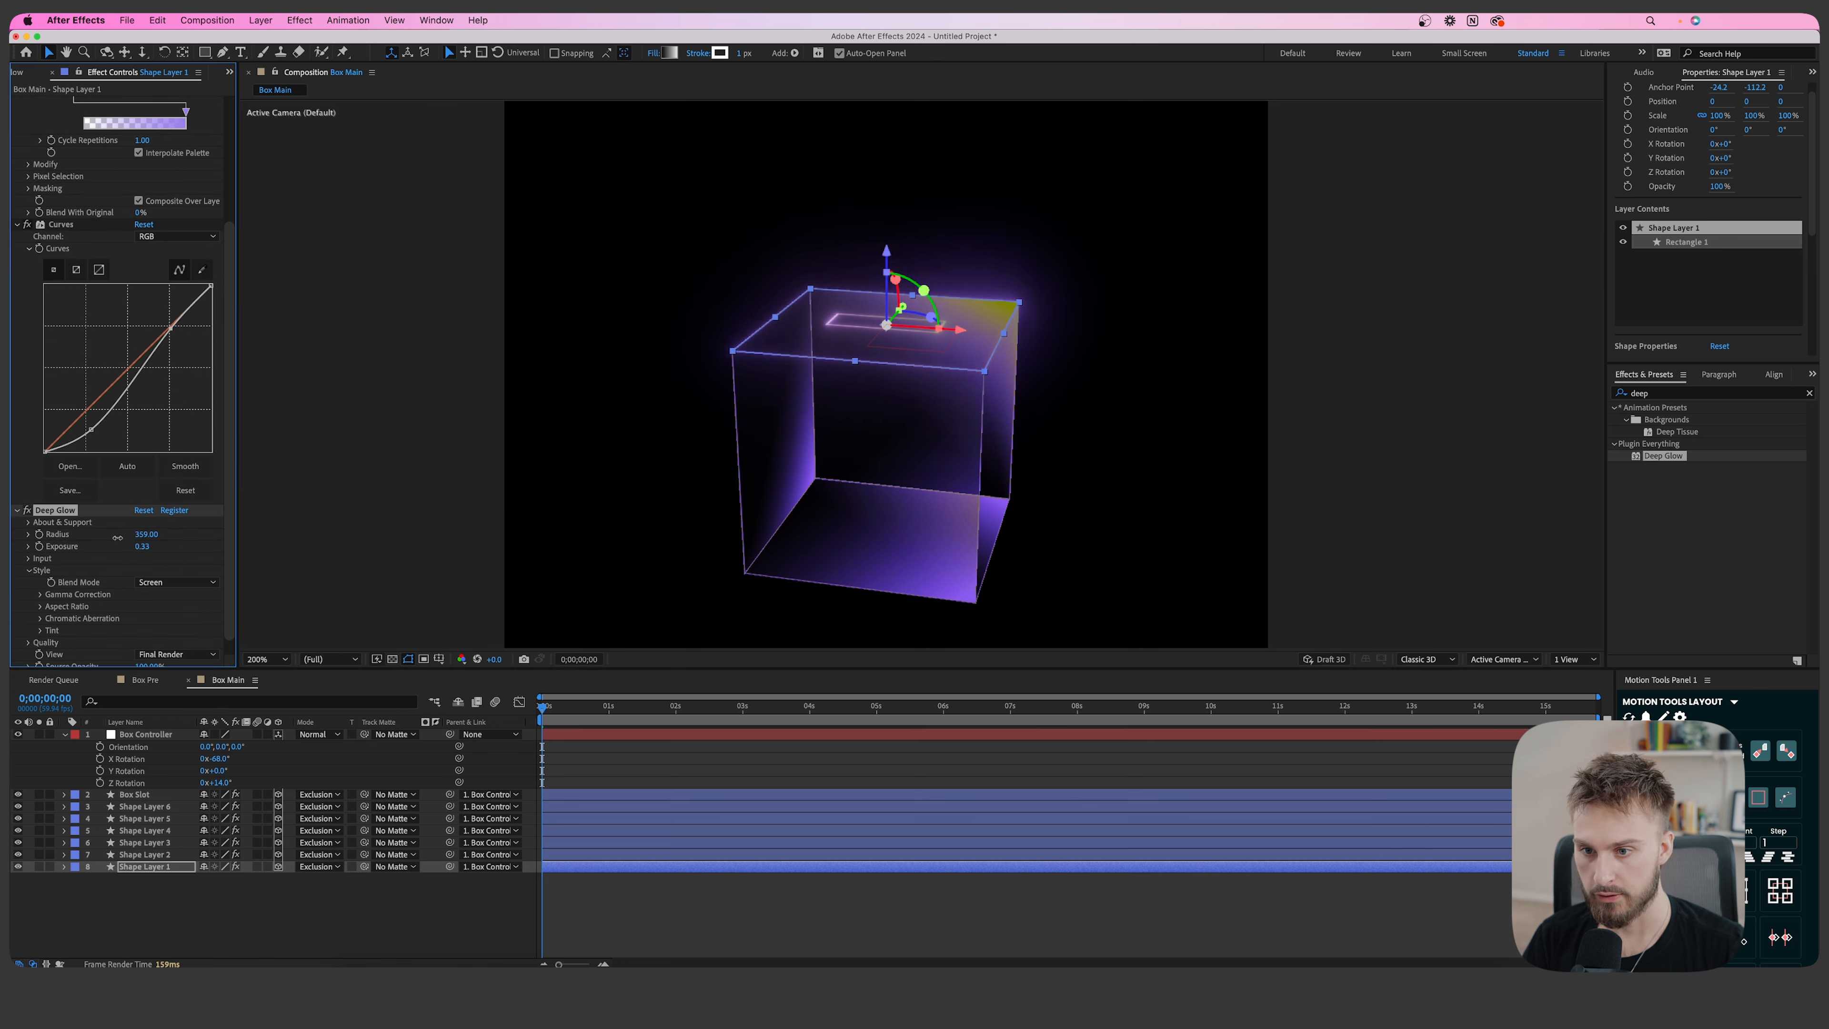
{"action": "scroll", "coordinate": [93, 242], "scroll_direction": "up", "scroll_amount": 5}
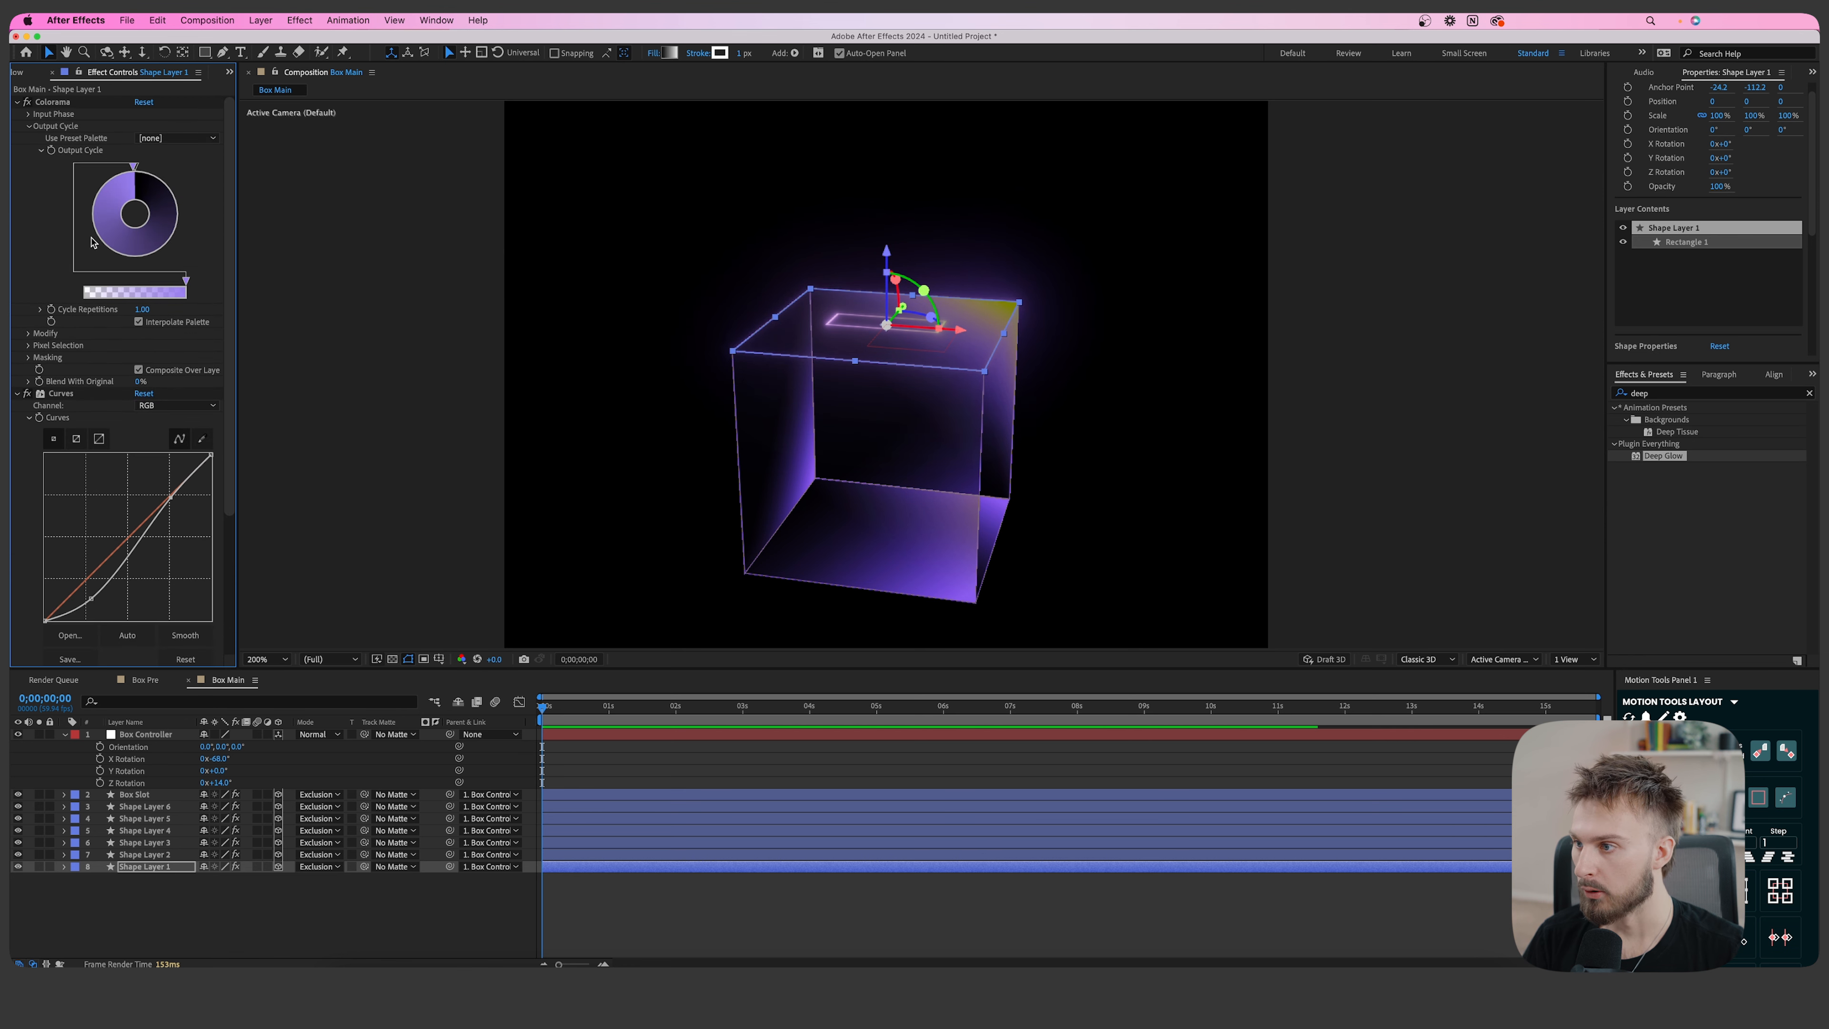
Strip Colorama and Curves from the six face layers and check the white end stop of their gradient fill.
{"action": "left_click", "coordinate": [133, 169]}
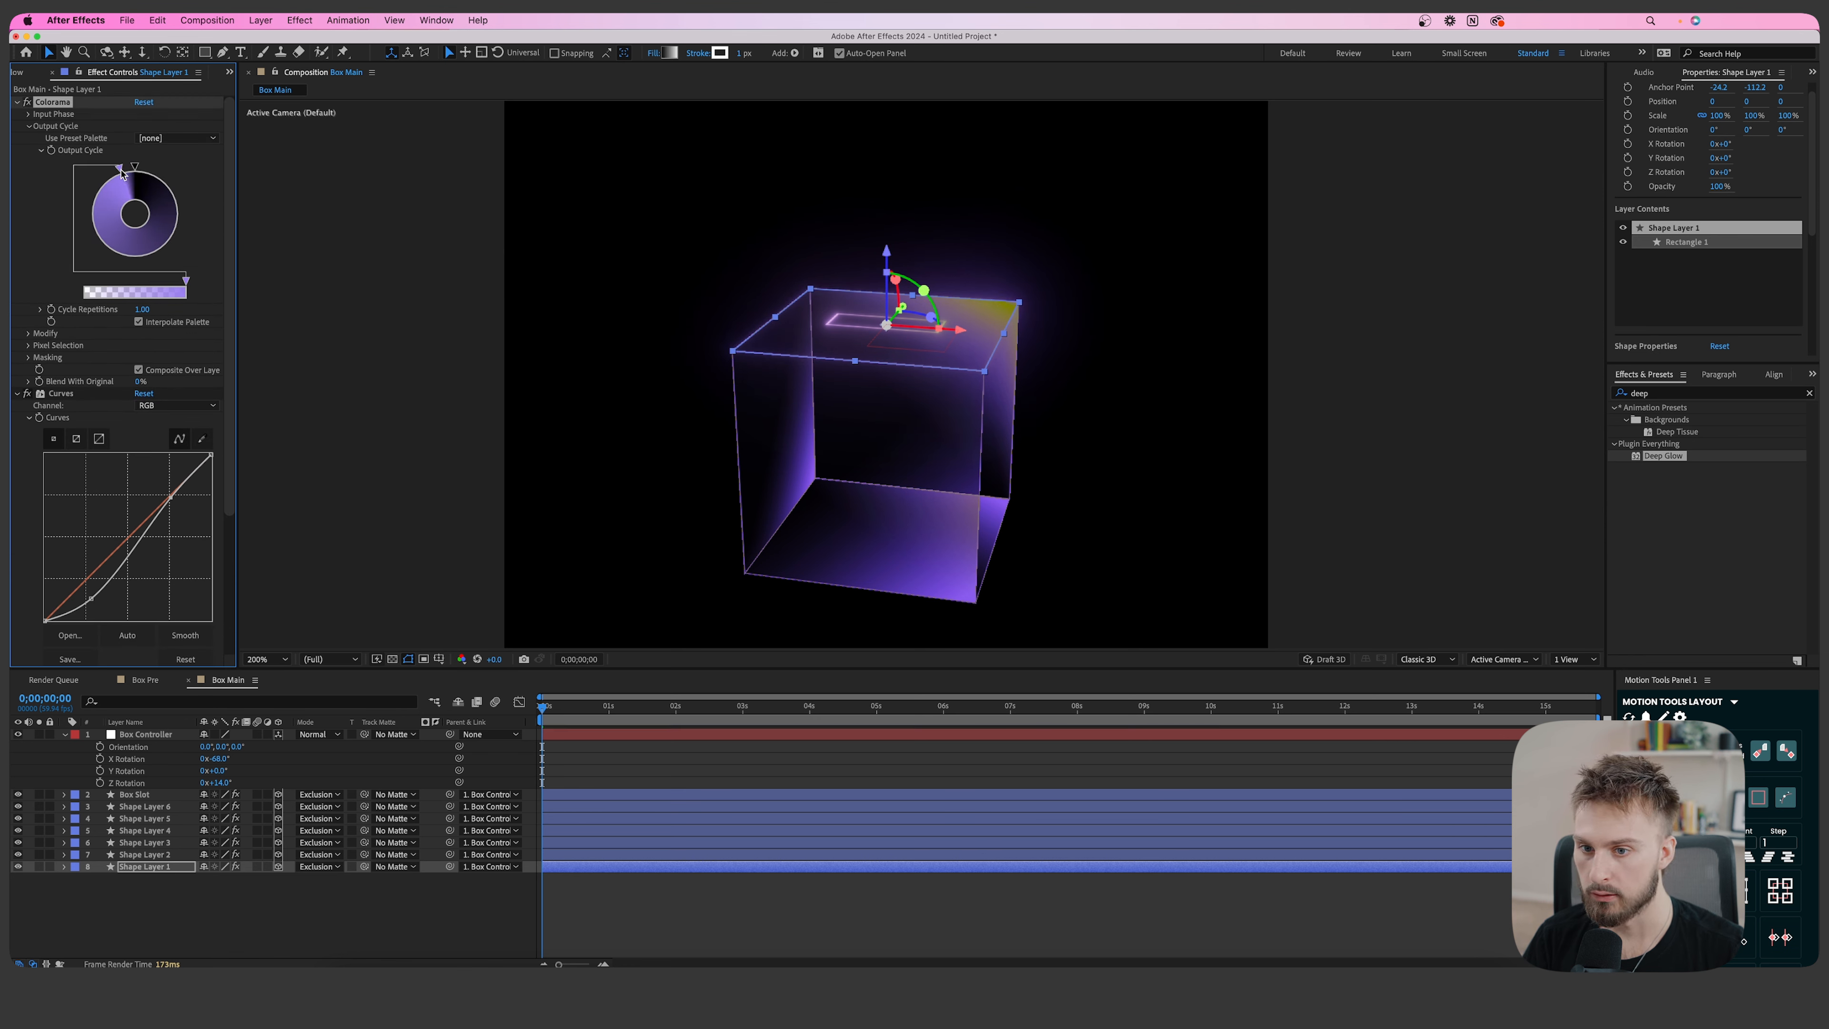
{"action": "left_click", "coordinate": [669, 53]}
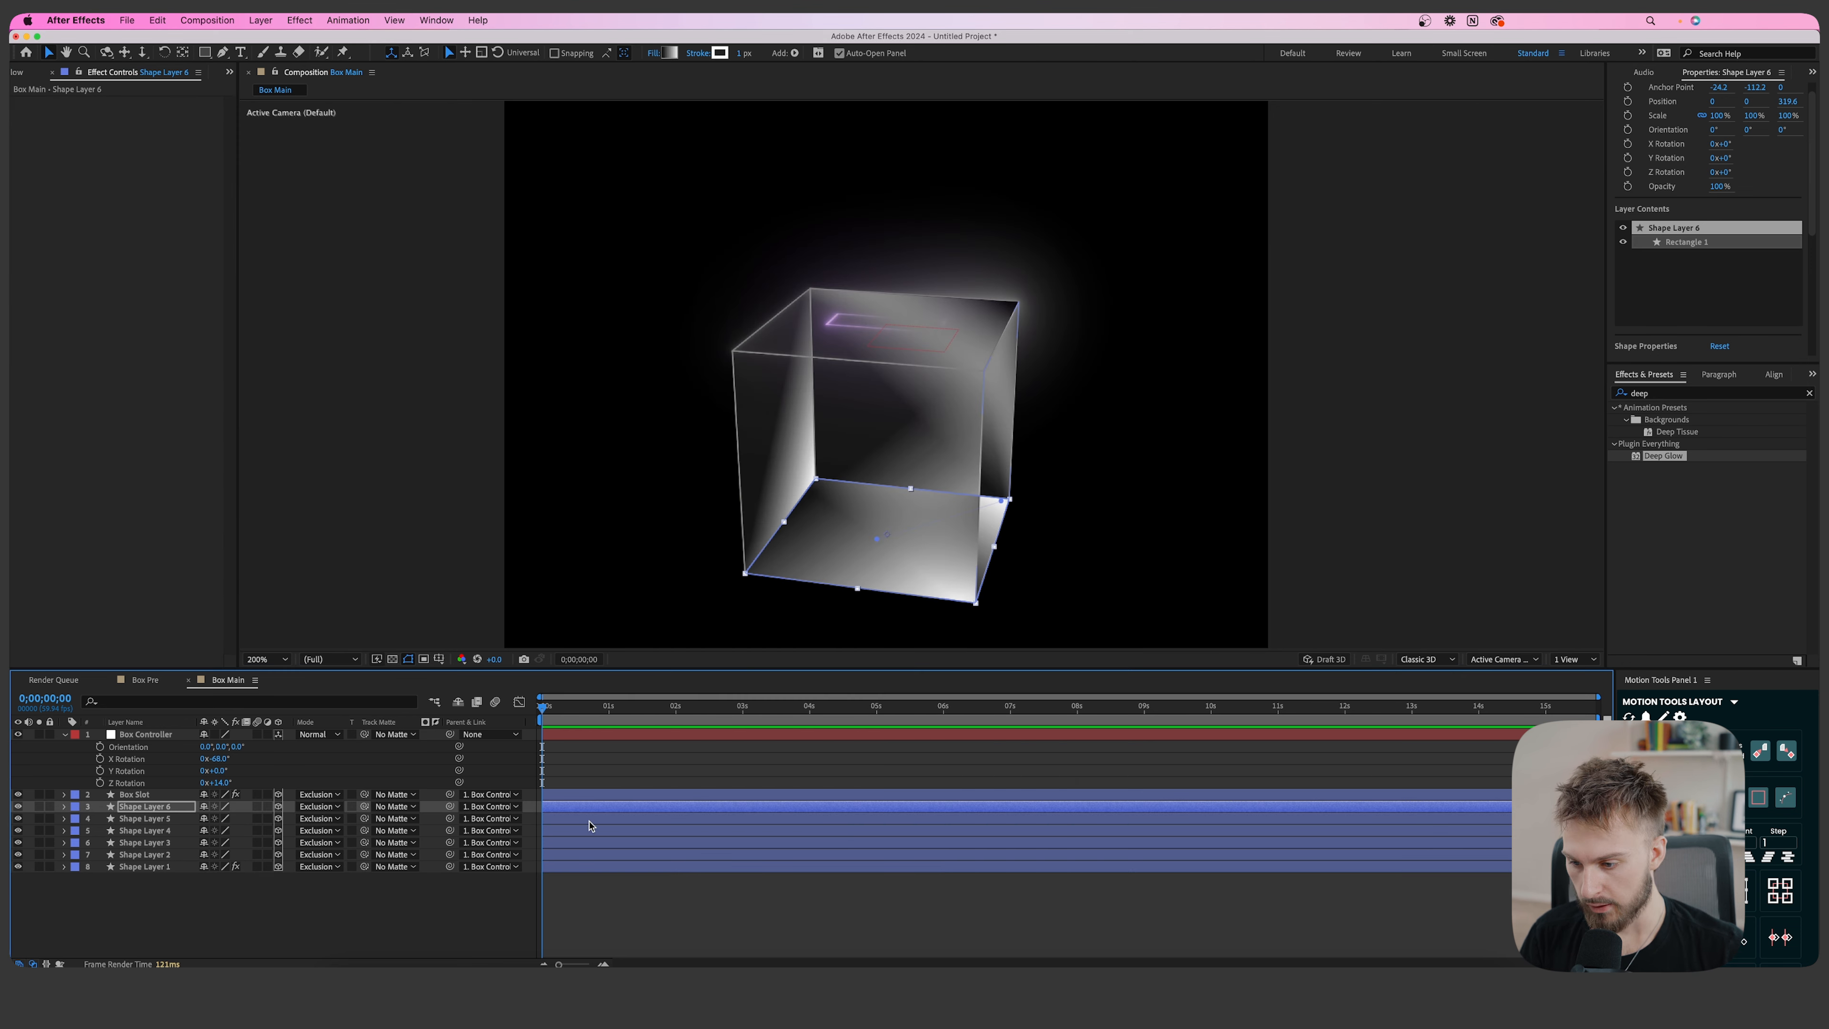
{"action": "left_click", "coordinate": [584, 869], "text": "shift"}
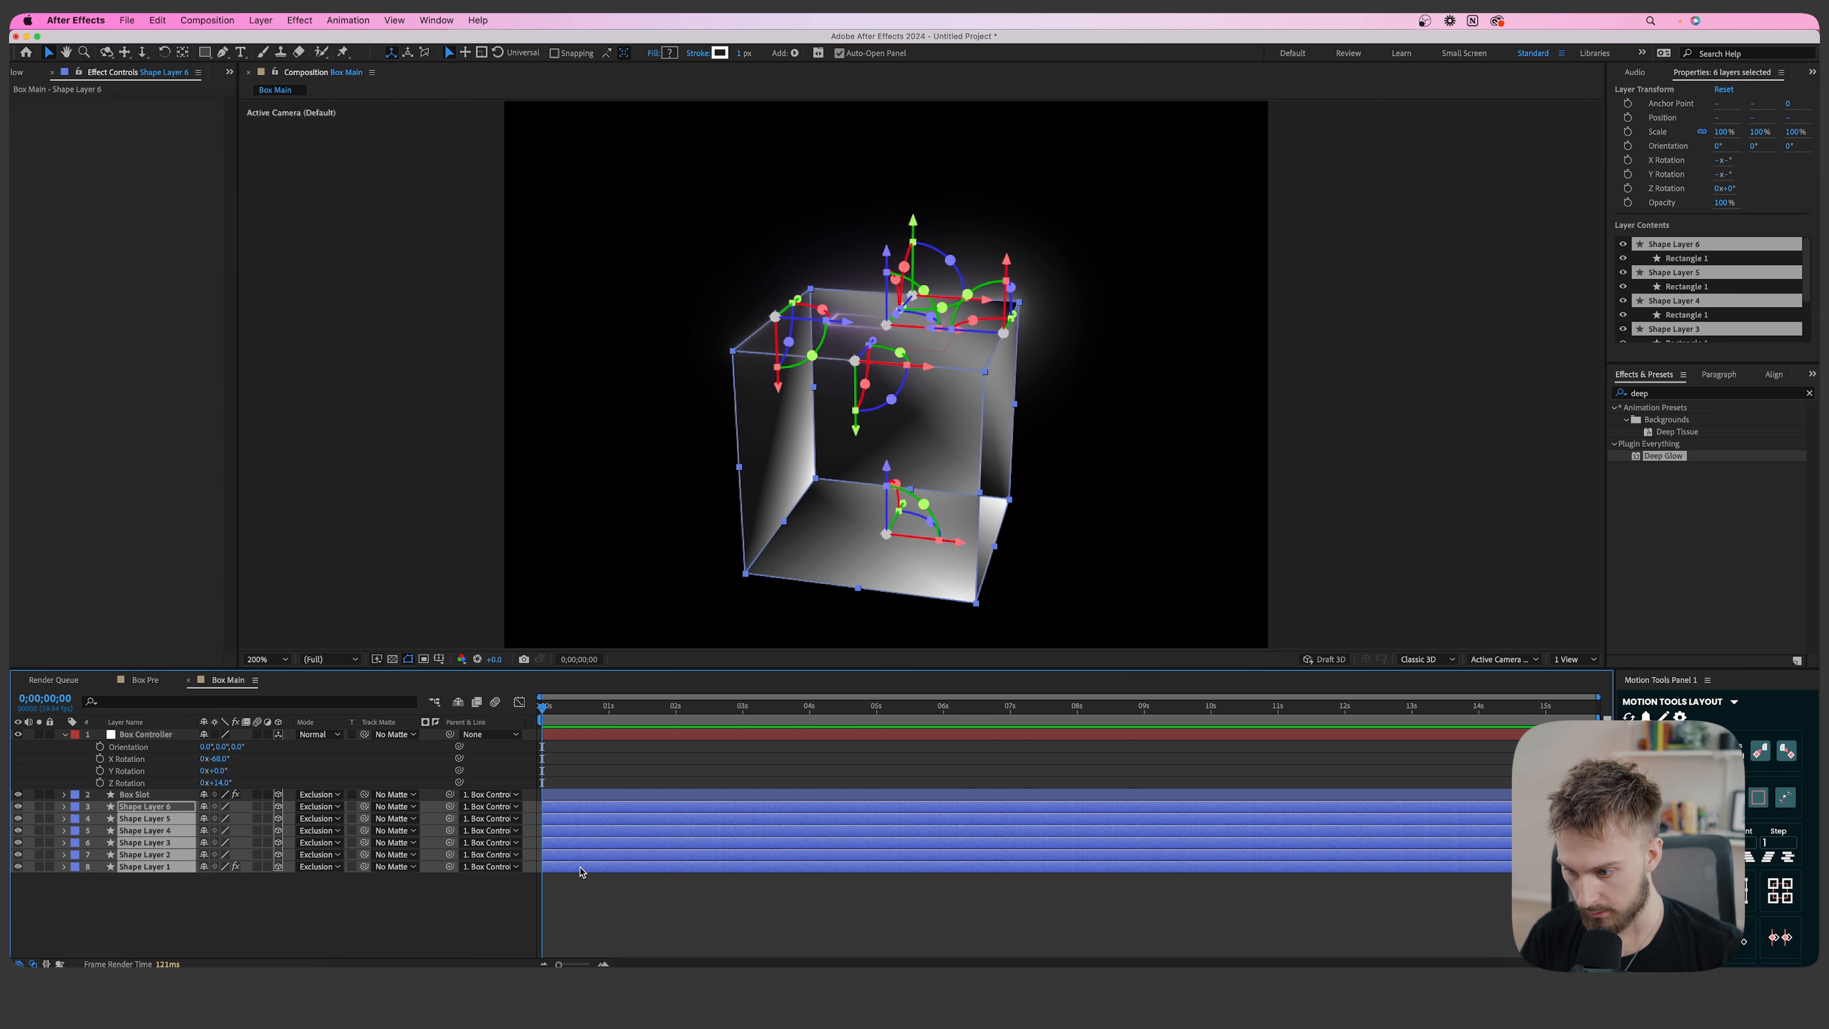
{"action": "left_click", "coordinate": [671, 54]}
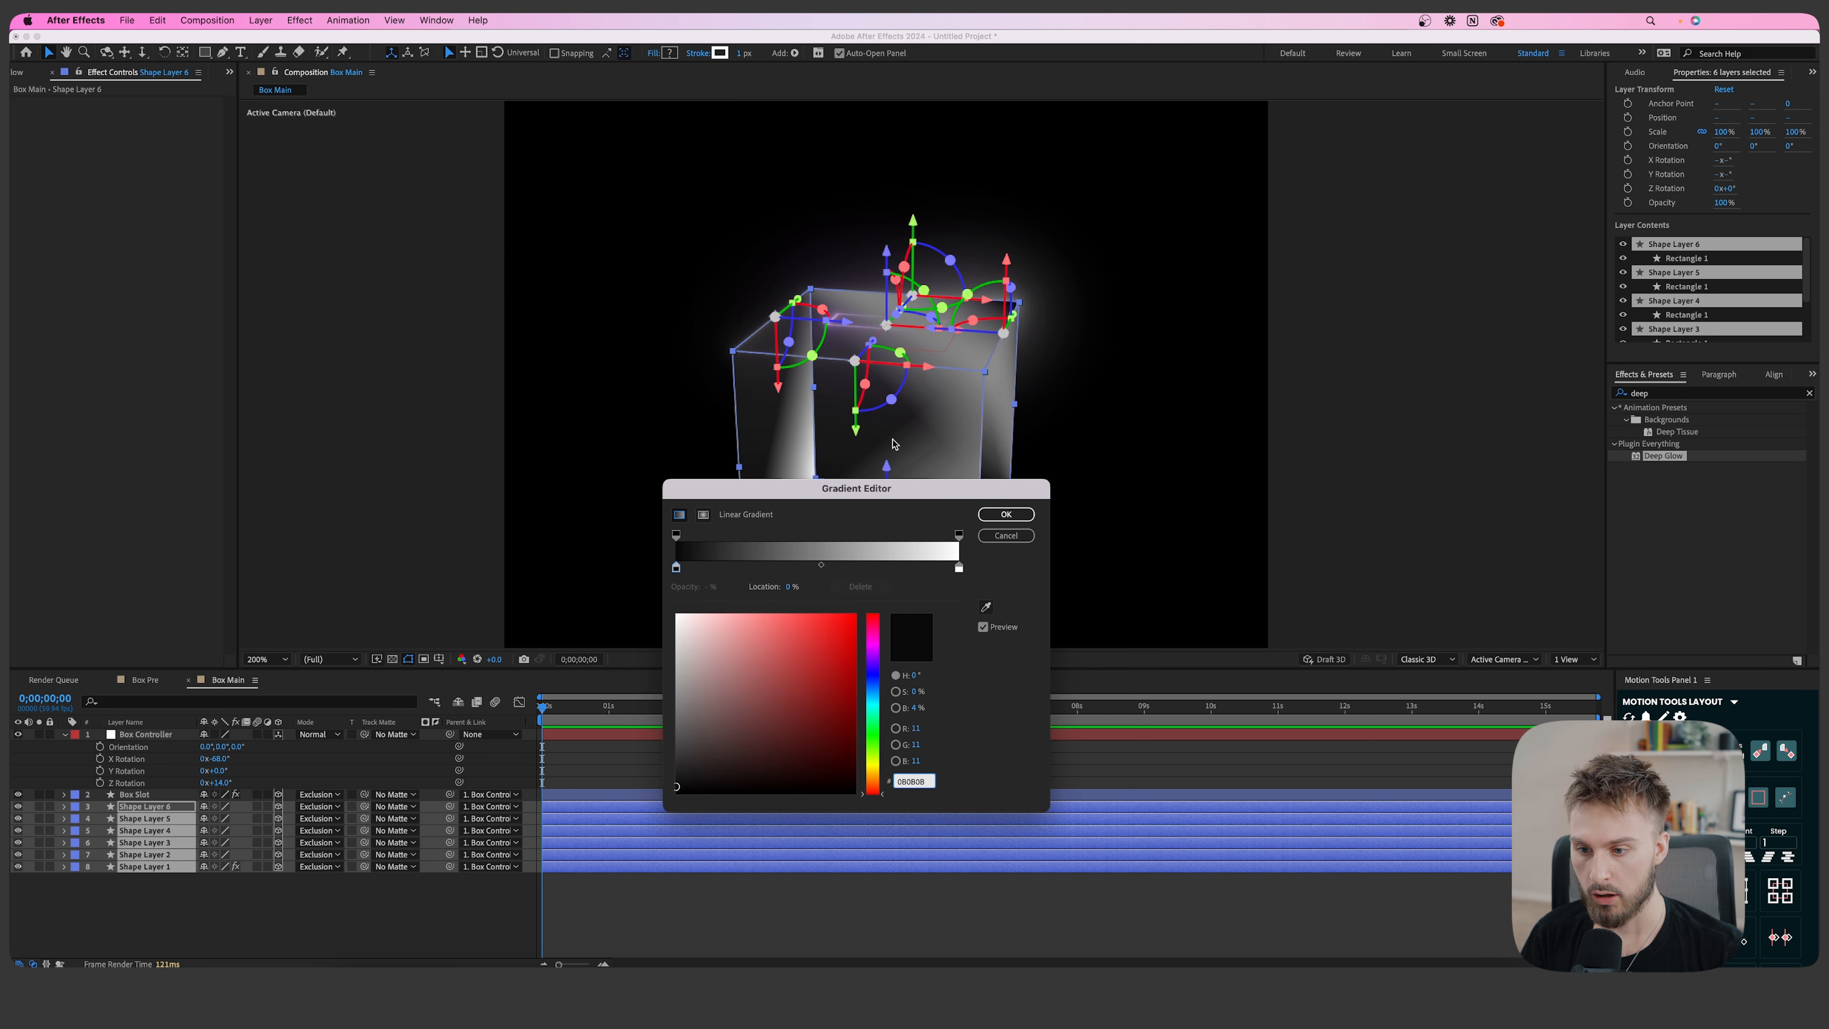
{"action": "left_click", "coordinate": [959, 568]}
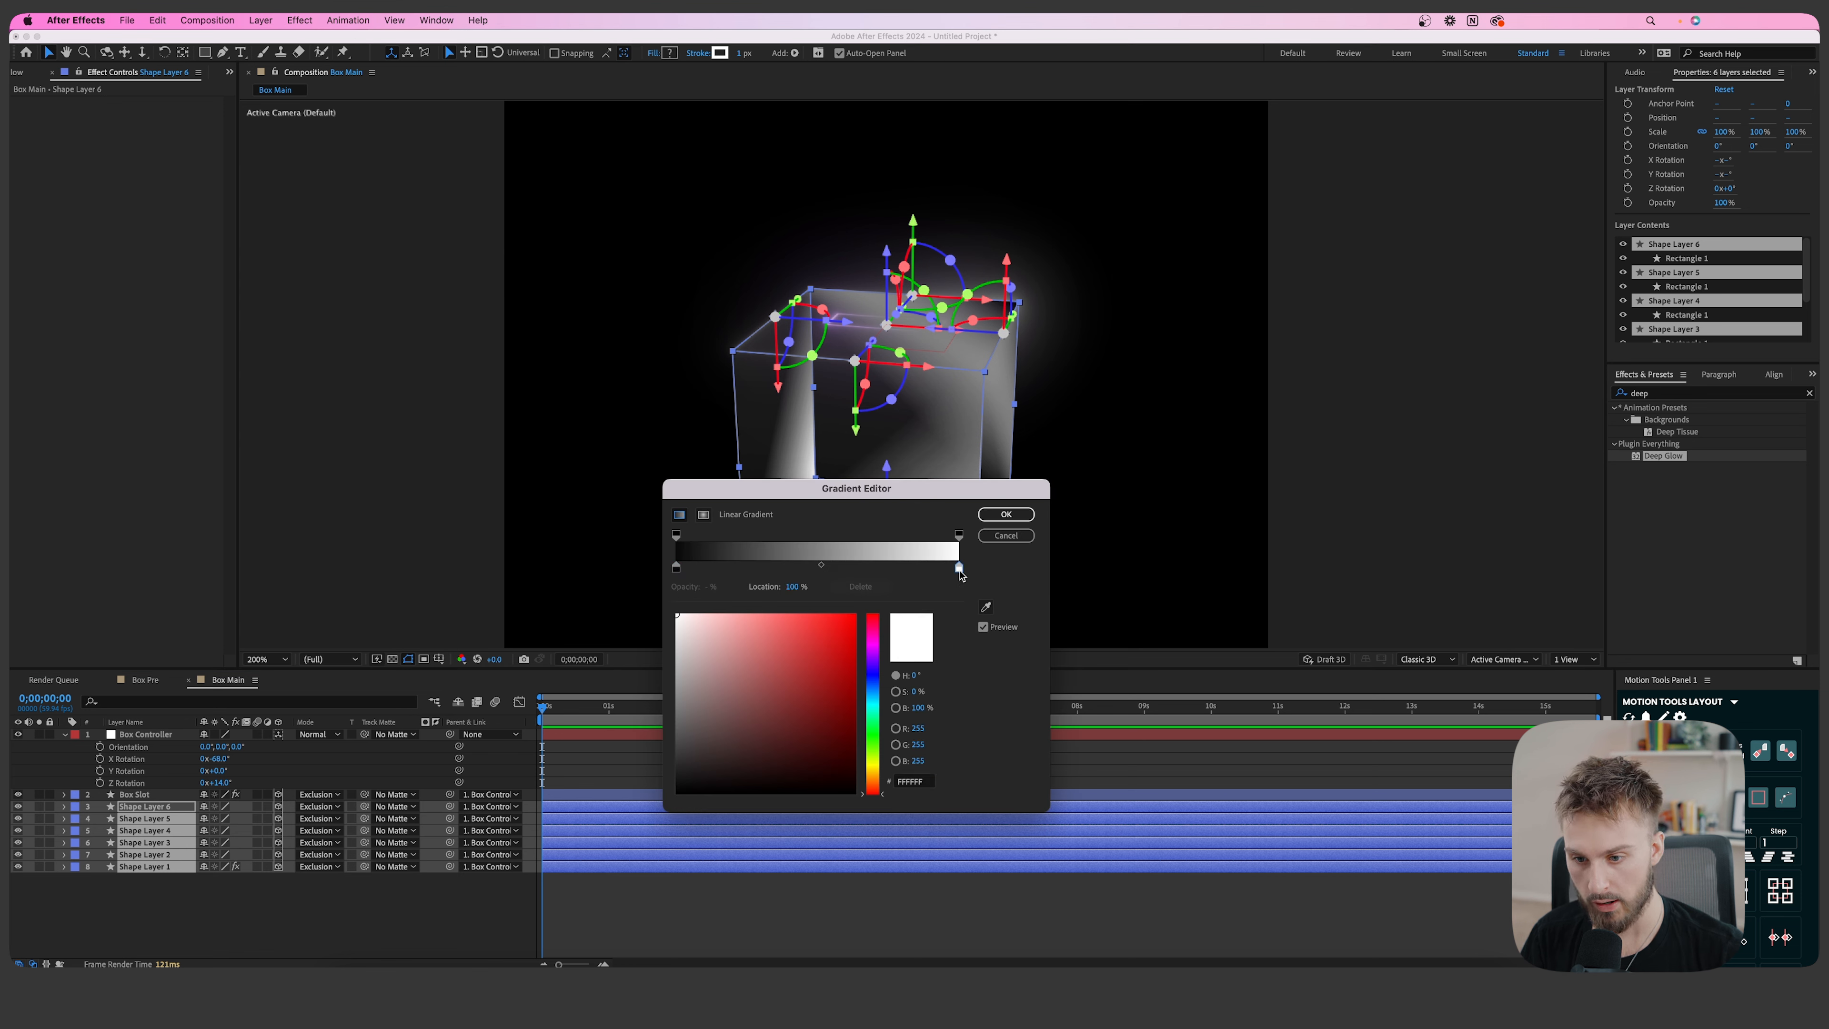
{"action": "left_click", "coordinate": [1001, 513]}
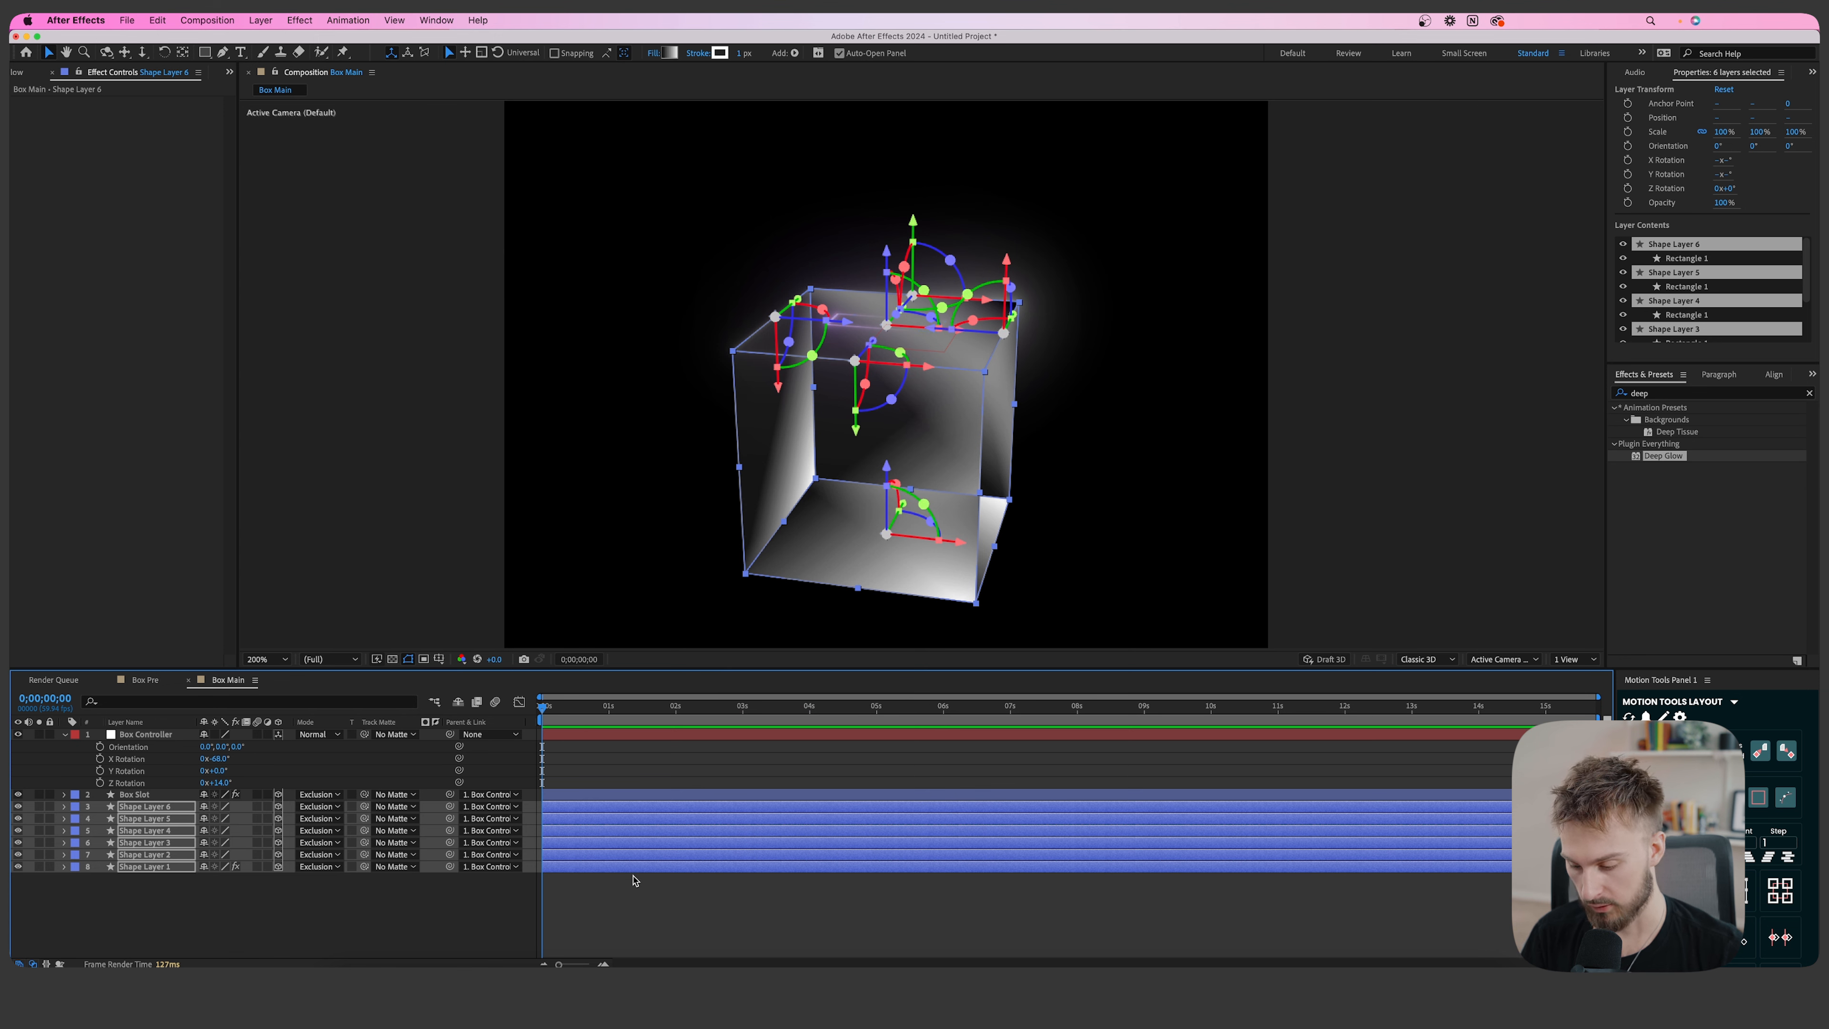
Delete the remaining Deep Glow effect from Shape Layer 1 with all six face layers selected.
{"action": "left_click", "coordinate": [586, 865]}
{"action": "left_click", "coordinate": [580, 810], "text": "shift"}
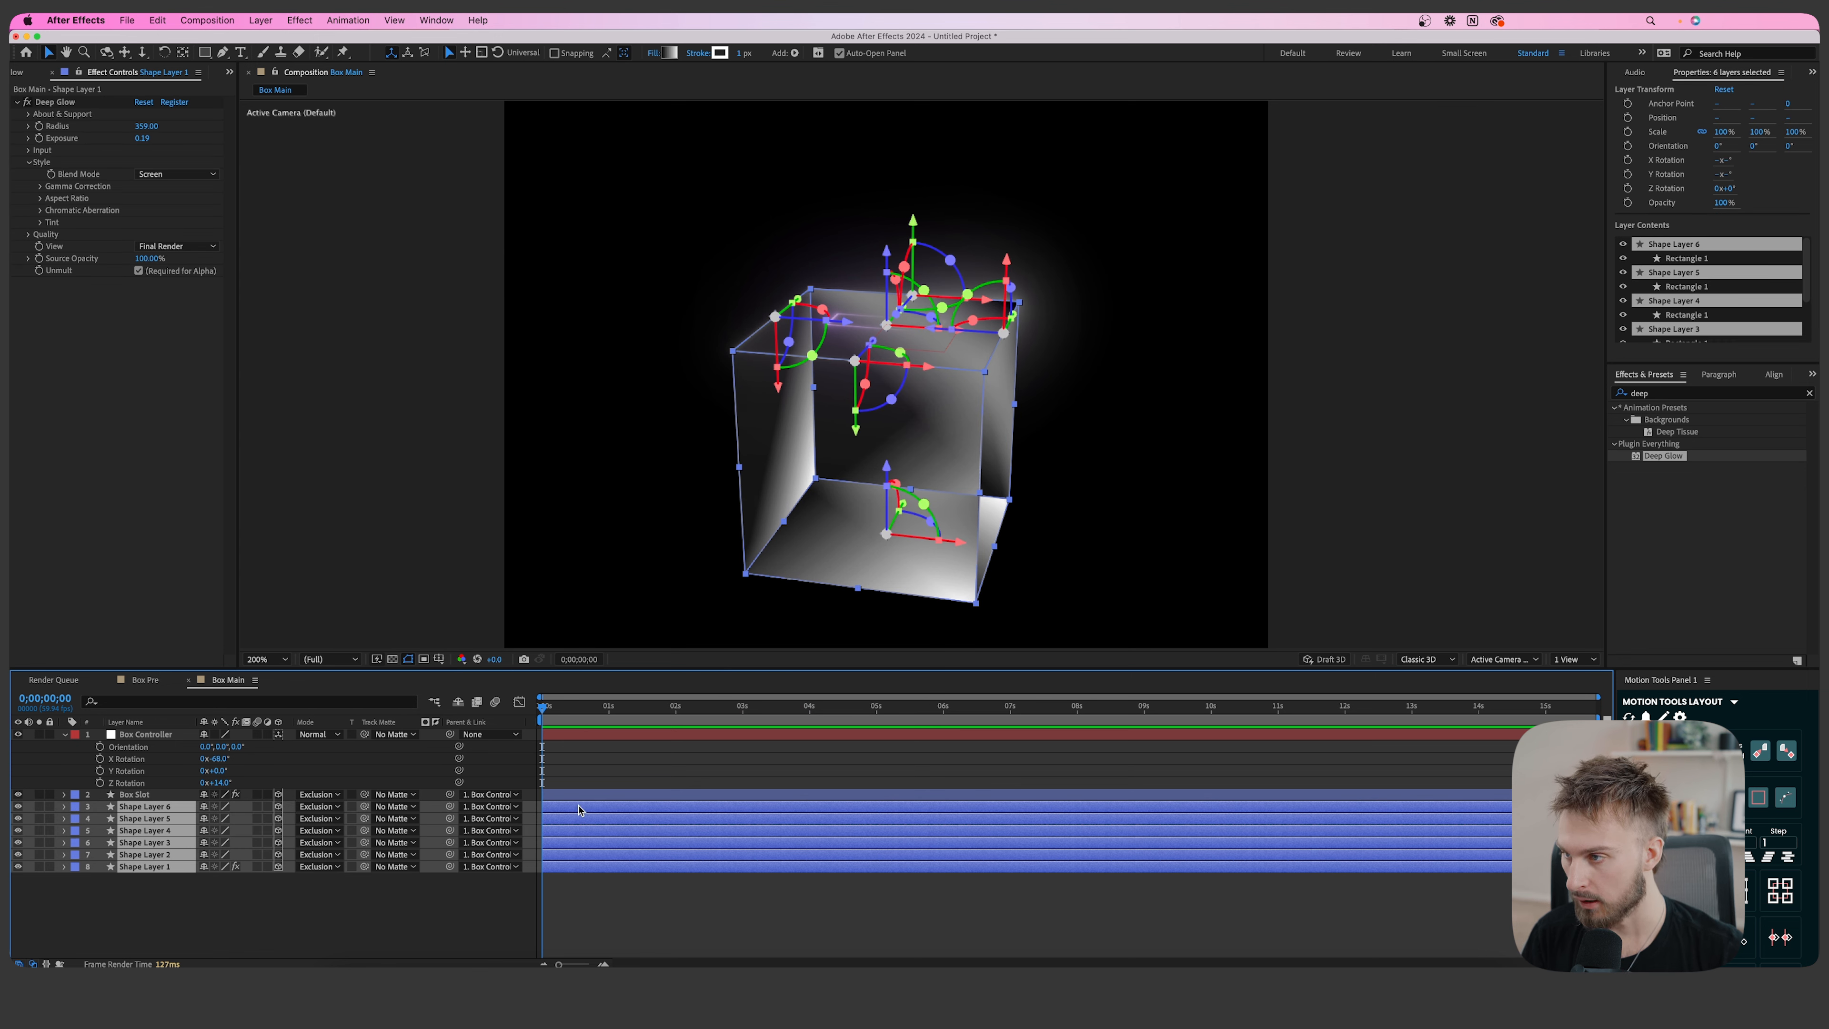
{"action": "left_click", "coordinate": [106, 345]}
{"action": "left_click", "coordinate": [48, 103]}
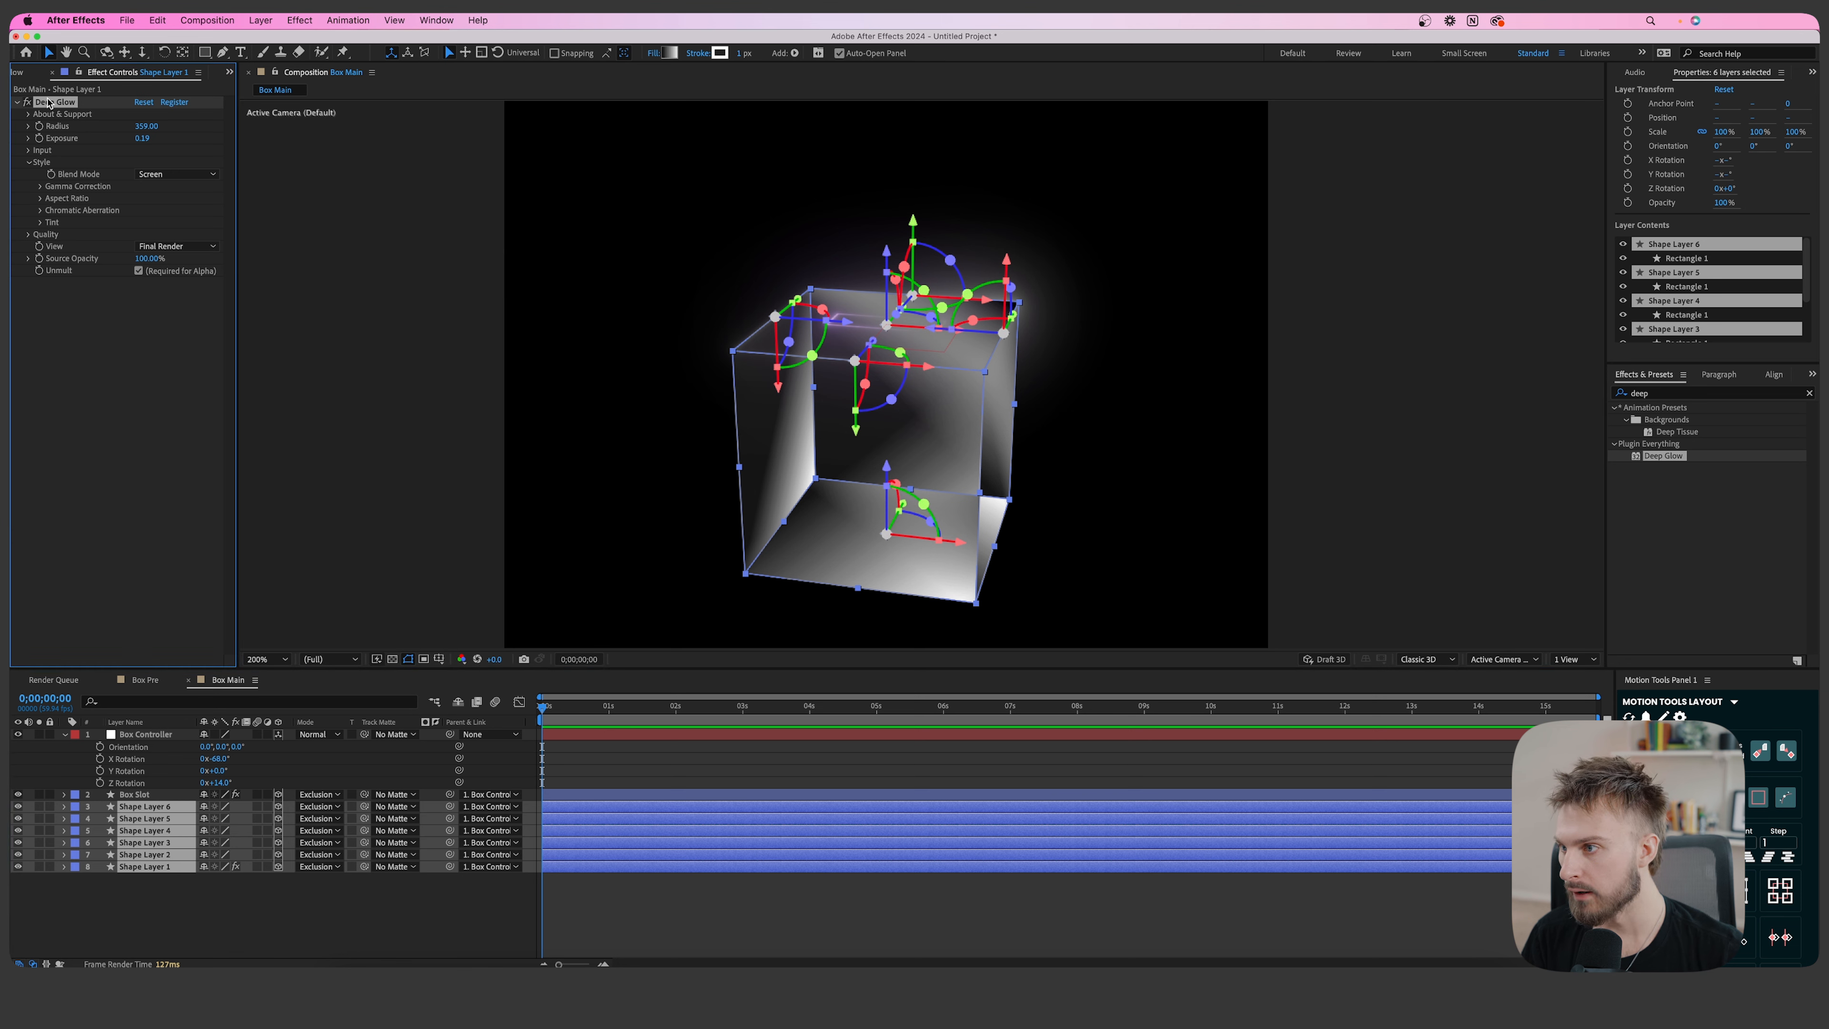
{"action": "key", "text": "Delete"}
Paste the Colorama, Curves and Deep Glow effects onto Shape Layer 1 through Shape Layer 6.
{"action": "left_click", "coordinate": [581, 855]}
{"action": "left_click", "coordinate": [581, 807]}
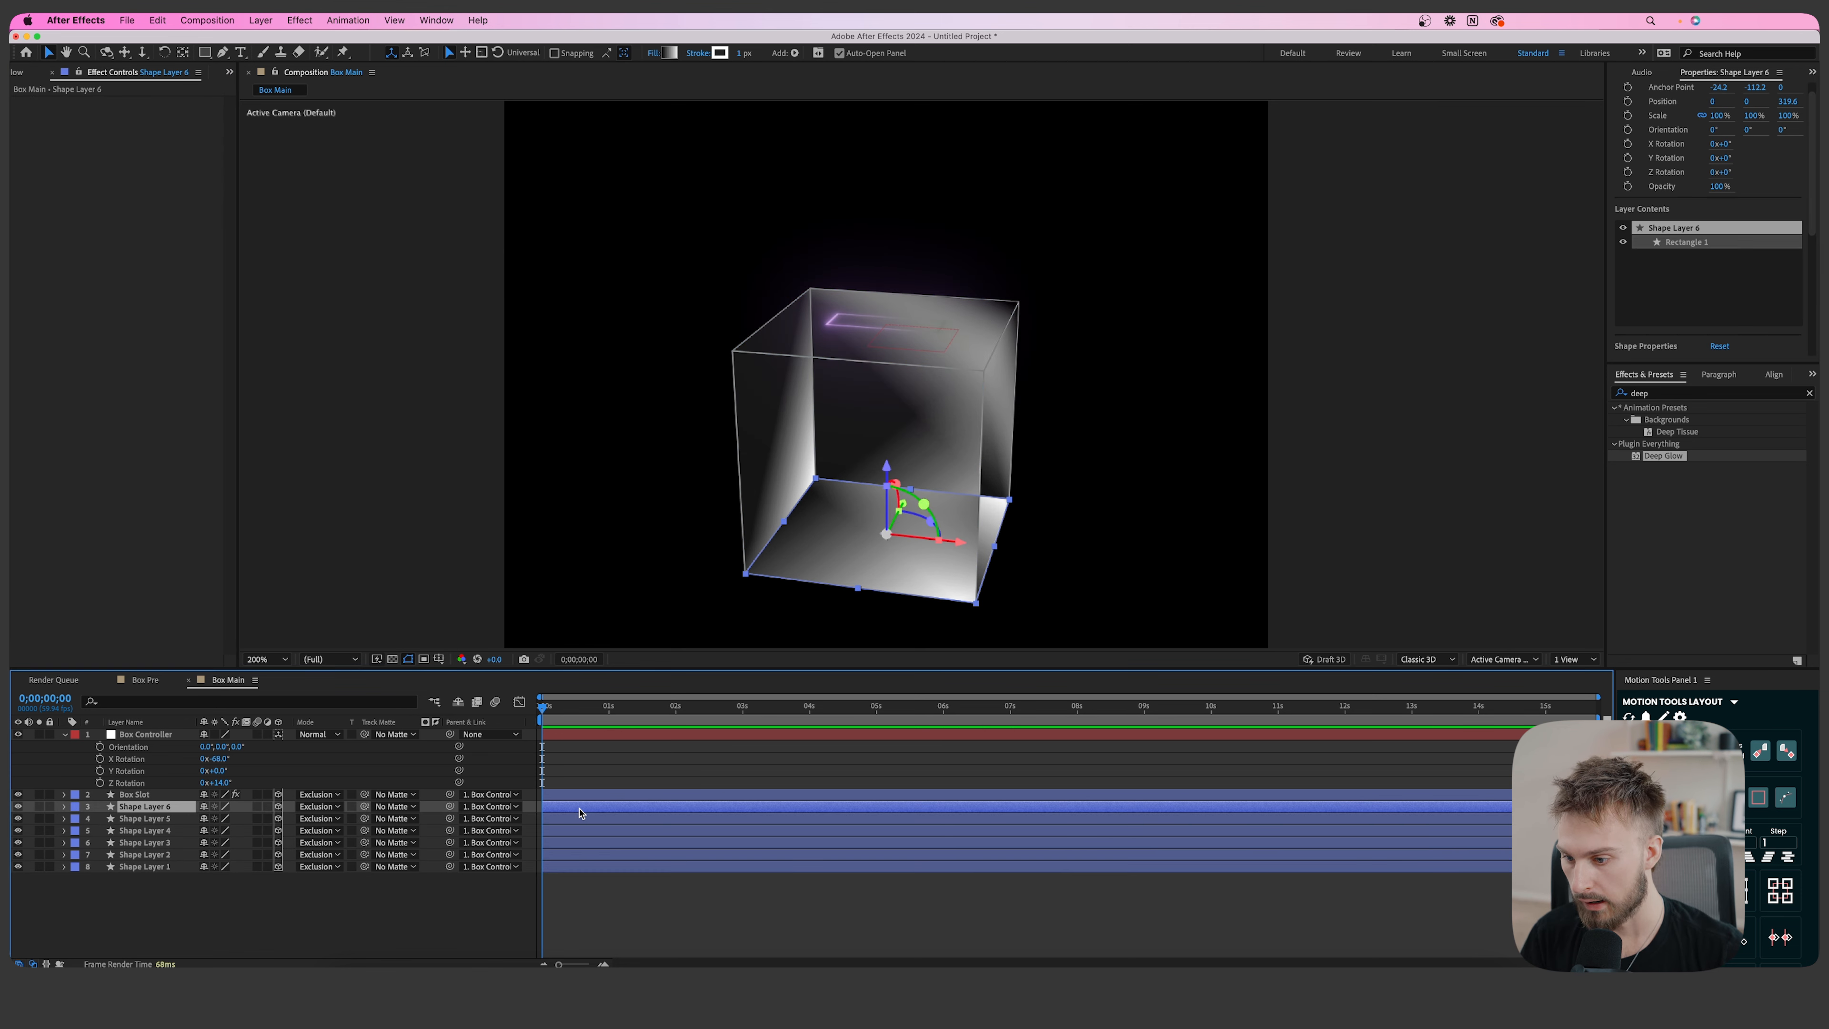
{"action": "left_click", "coordinate": [584, 868], "text": "shift"}
{"action": "key", "text": "super+v"}
{"action": "left_click", "coordinate": [789, 880]}
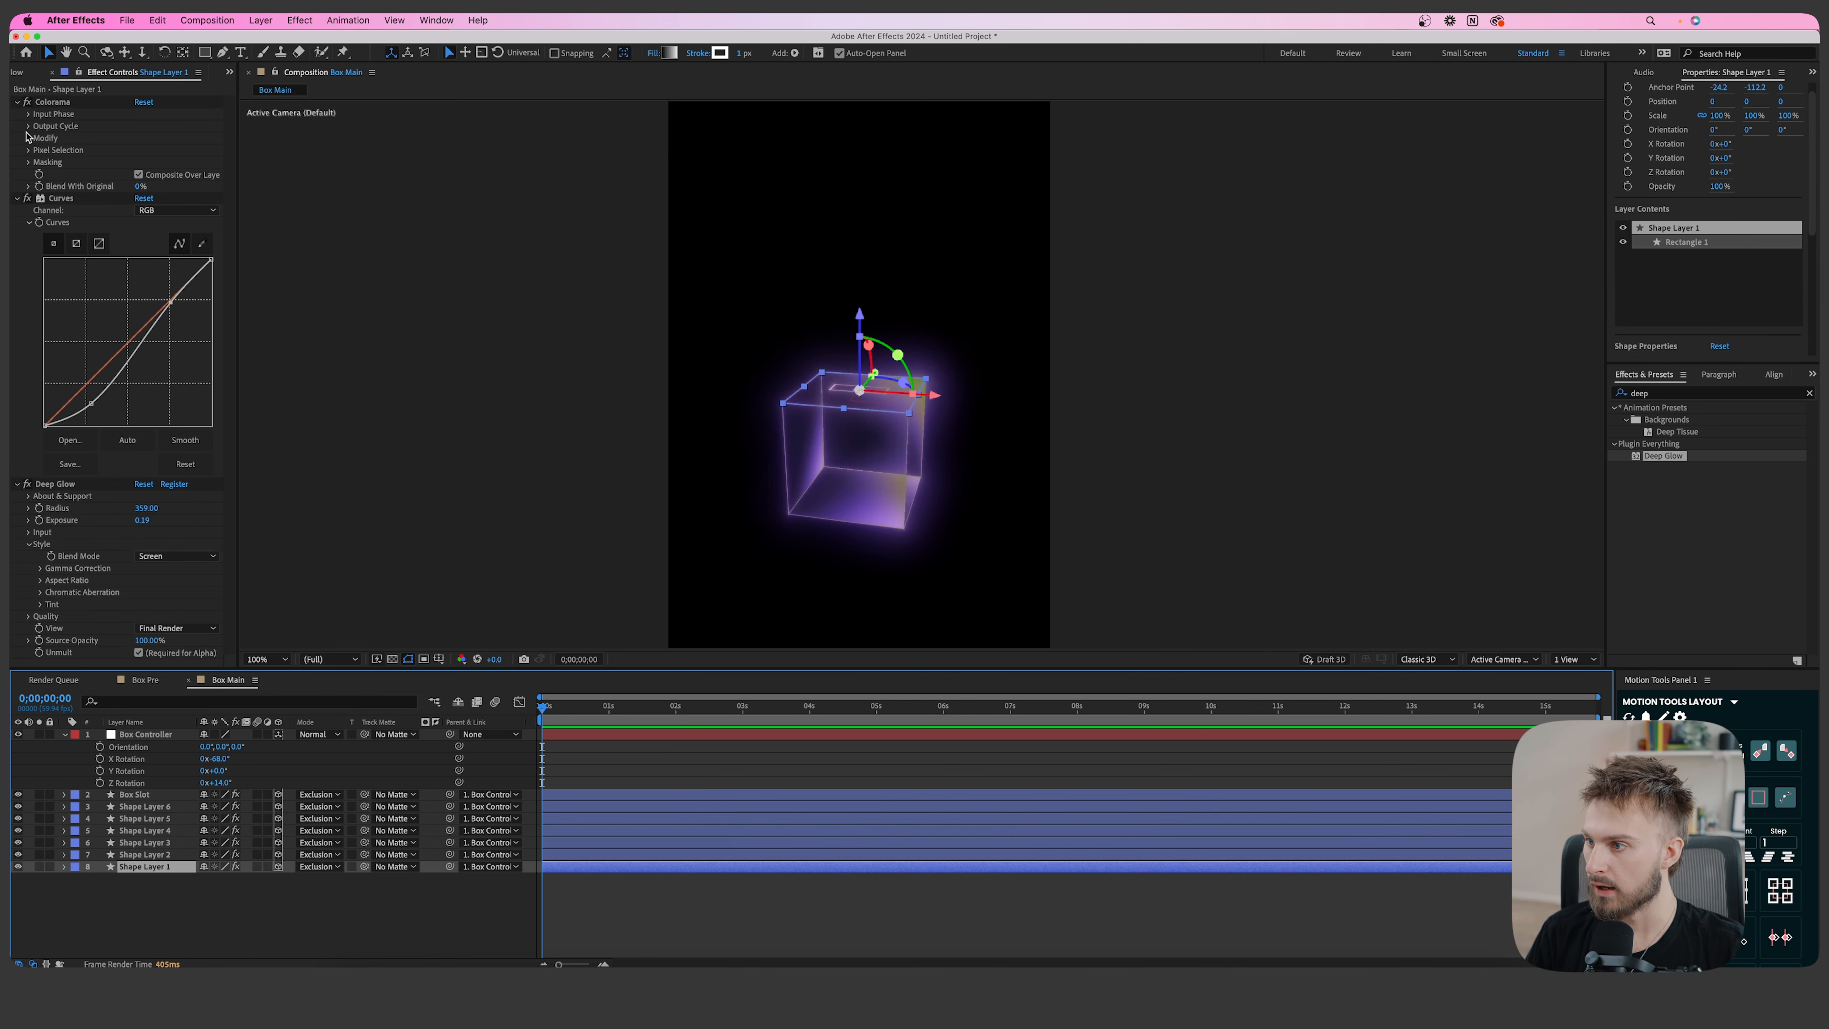
Review the Colorama output cycle, Curves and Deep Glow settings on Shape Layer 1 and the other face layers.
{"action": "left_click", "coordinate": [28, 128]}
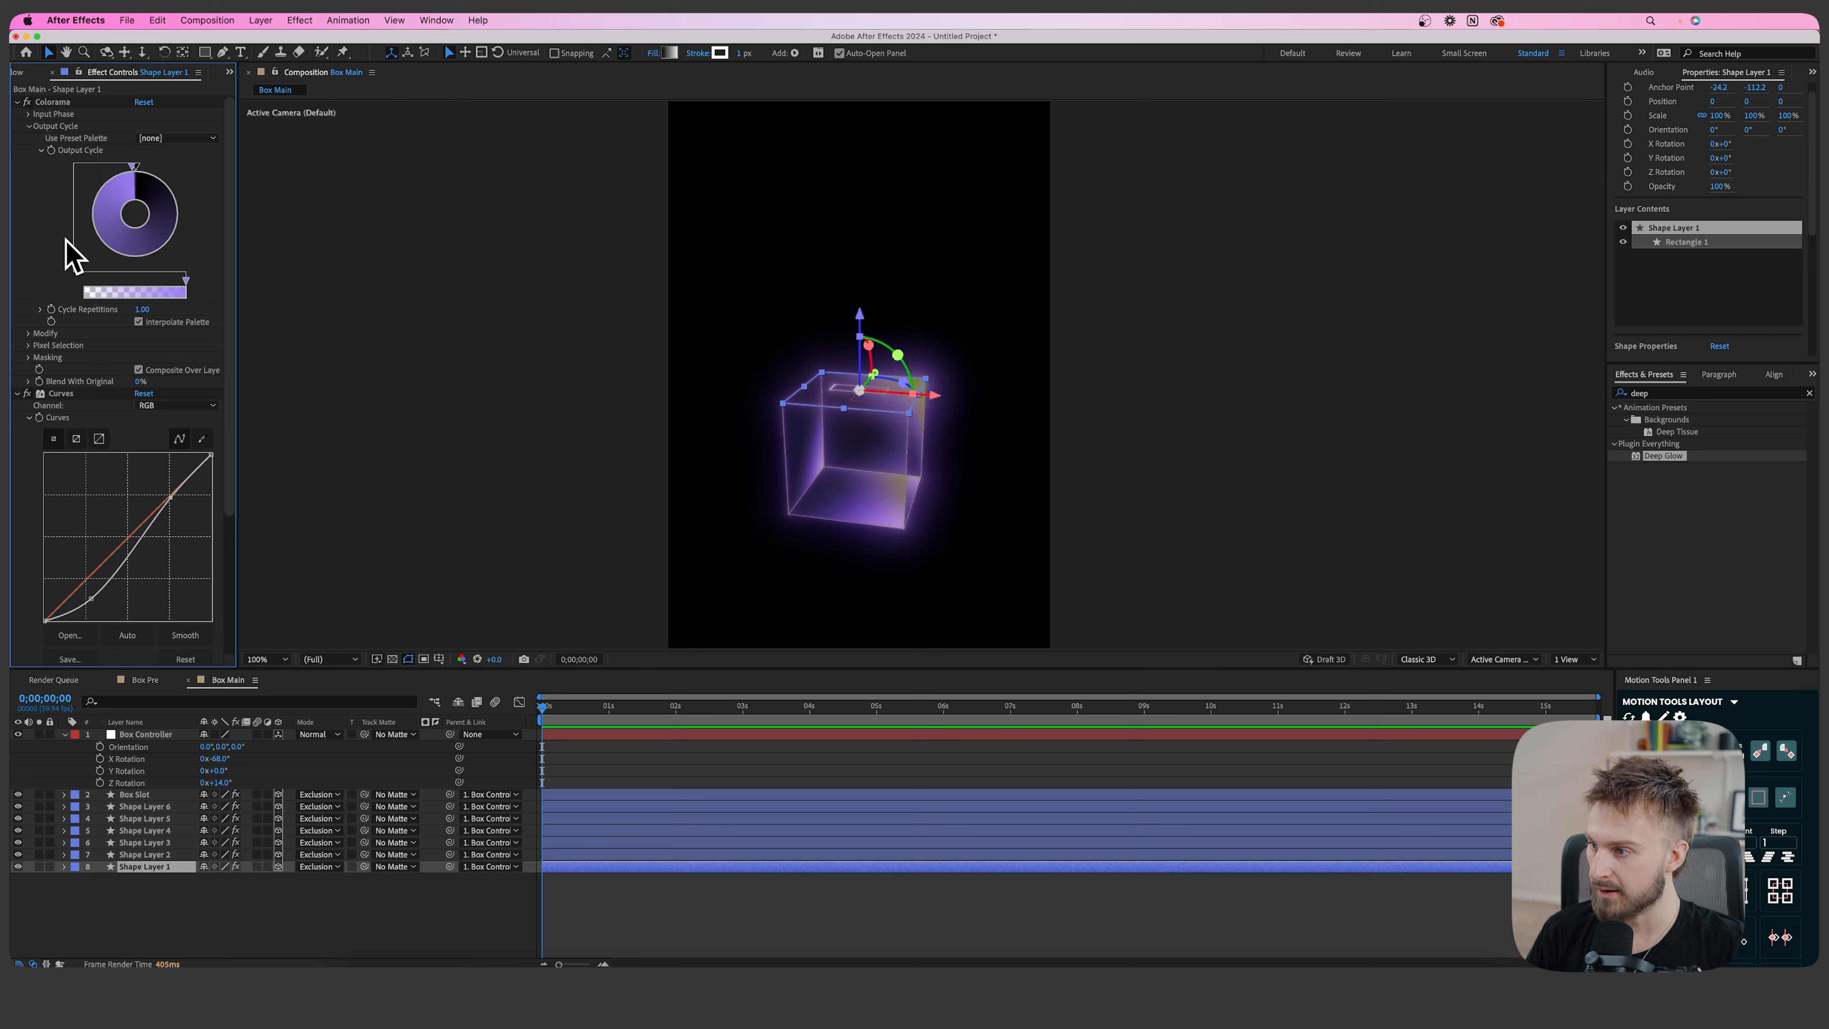
{"action": "scroll", "coordinate": [76, 288], "scroll_direction": "down", "scroll_amount": 5}
{"action": "scroll", "coordinate": [72, 323], "scroll_direction": "up", "scroll_amount": 5}
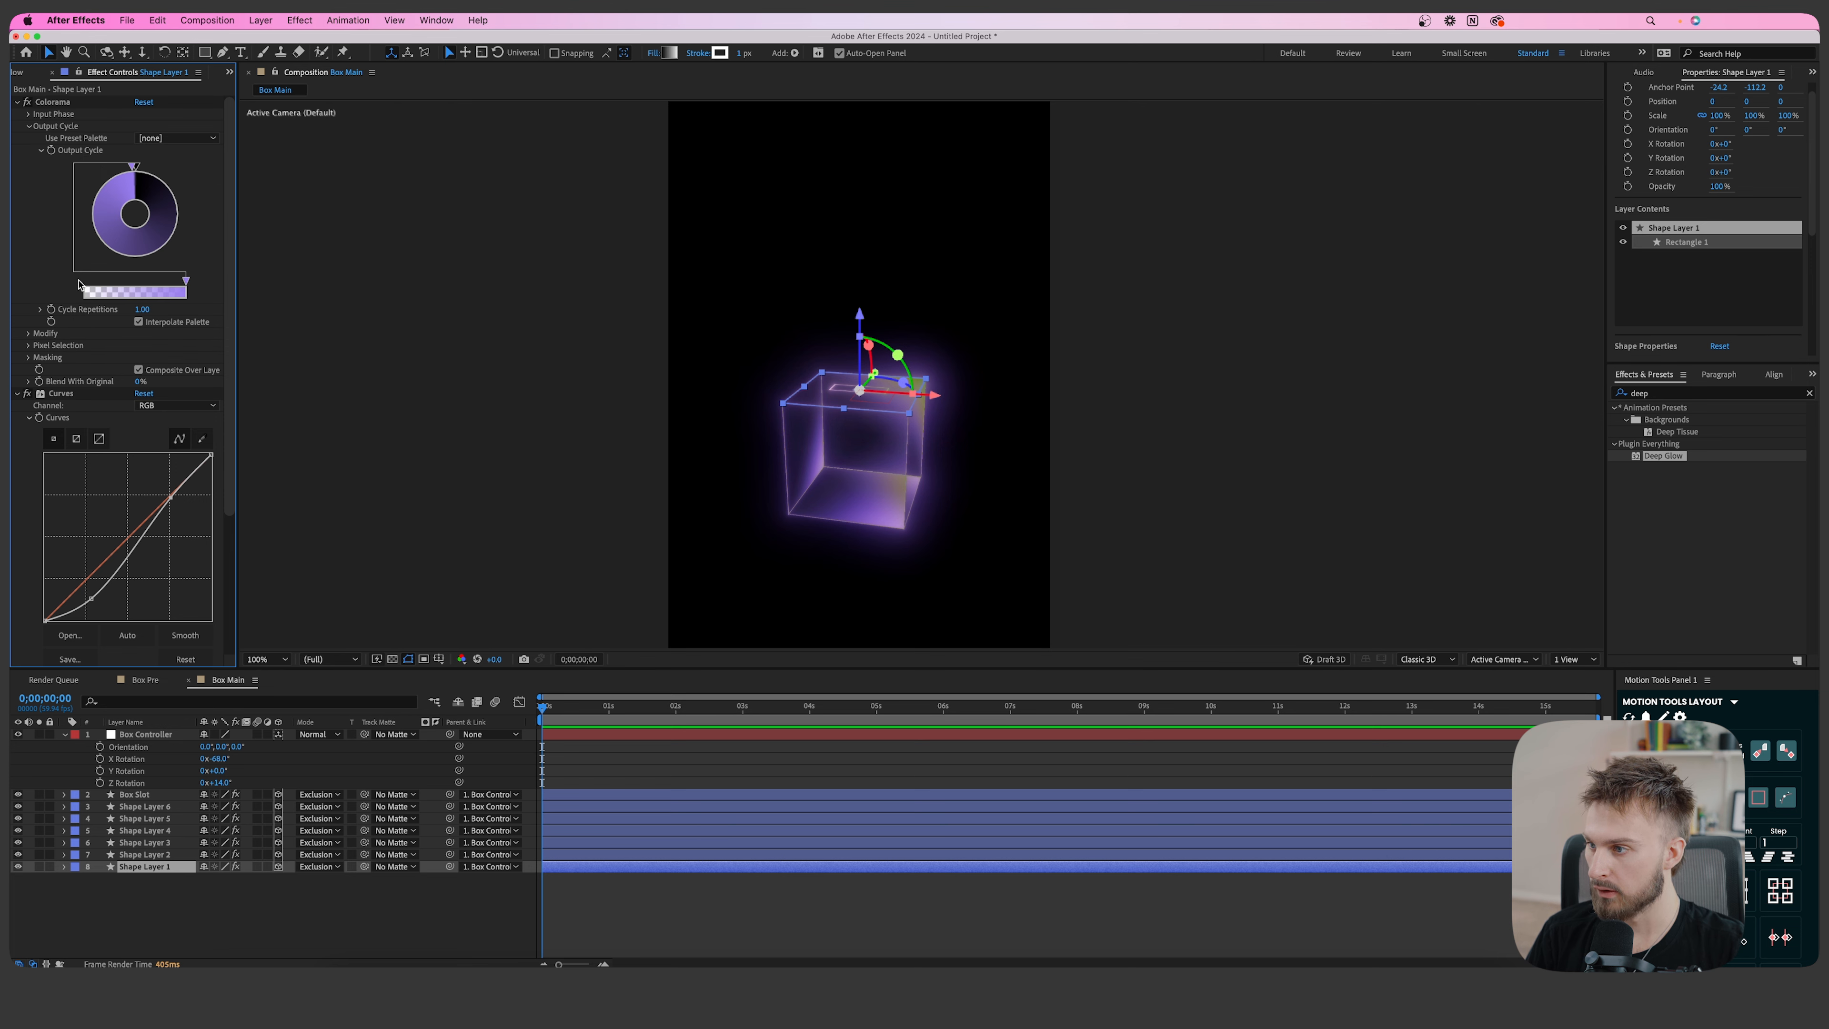
{"action": "scroll", "coordinate": [108, 469], "scroll_direction": "down", "scroll_amount": 5}
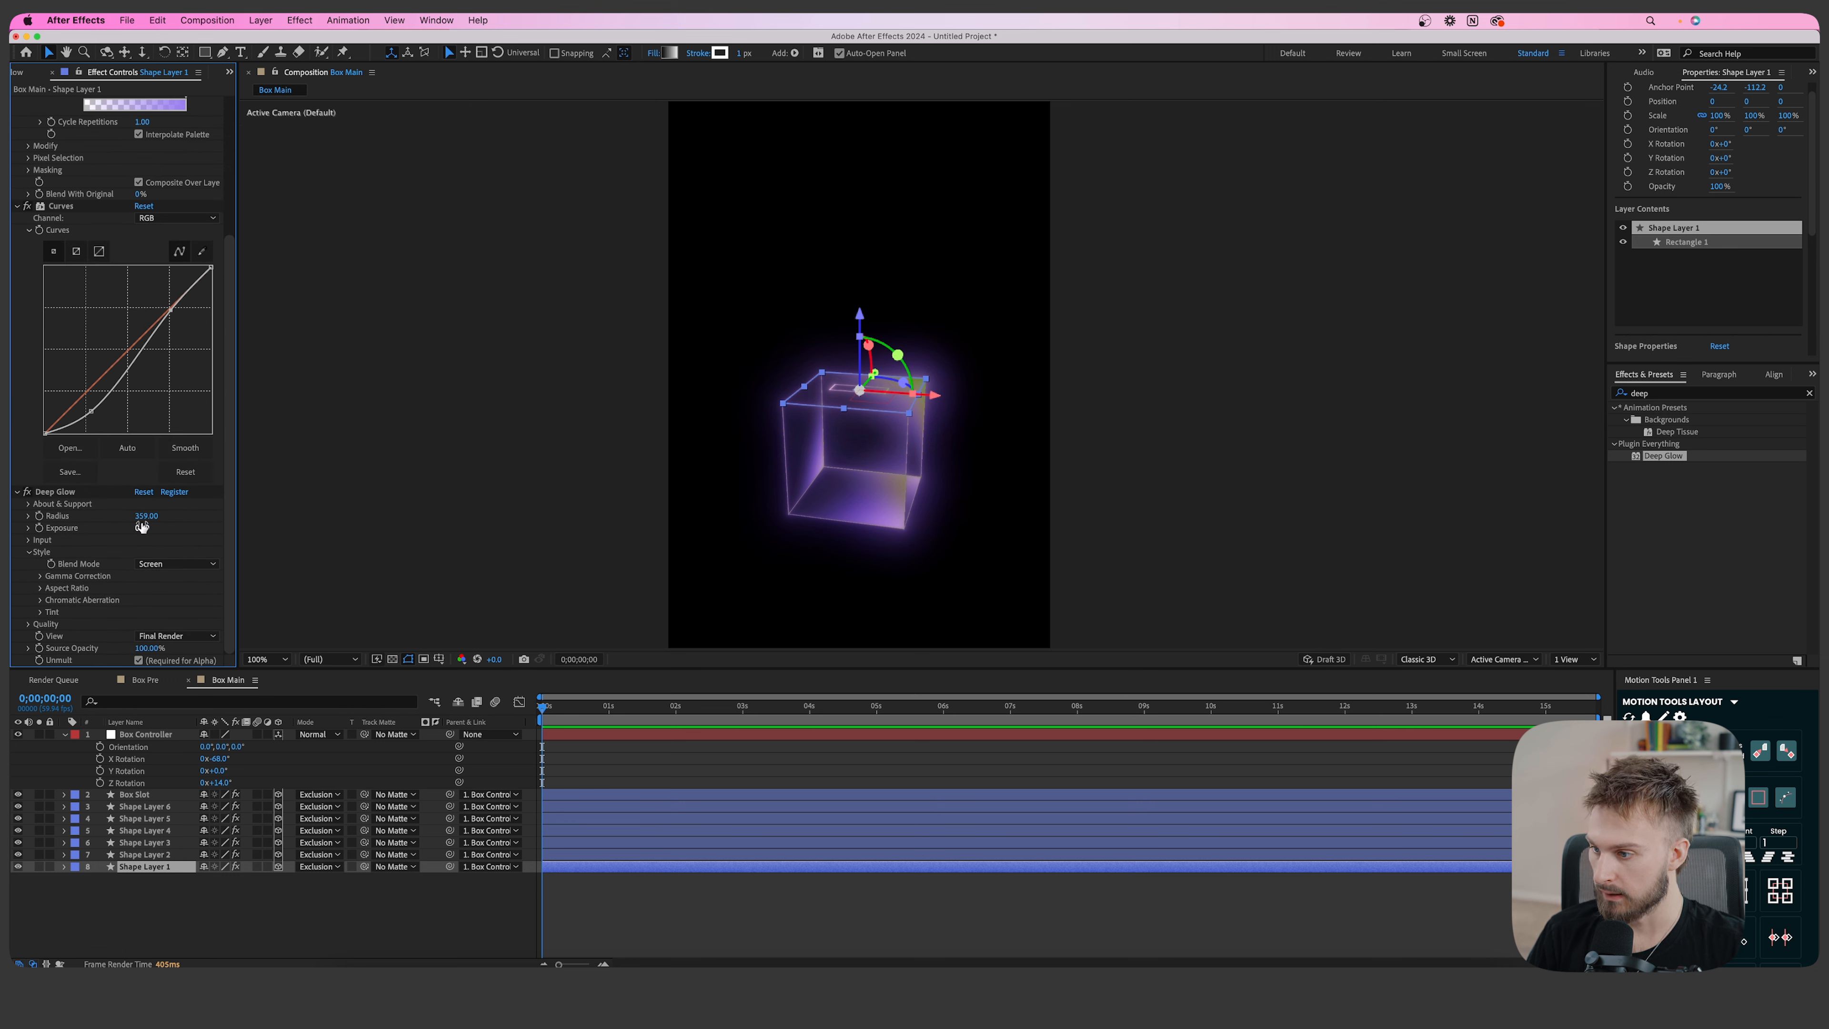
{"action": "key", "text": "super+Up"}
{"action": "key", "text": "super+Up"}
{"action": "key", "text": "super+Up"}
{"action": "key", "text": "super+Up"}
{"action": "left_click", "coordinate": [785, 935]}
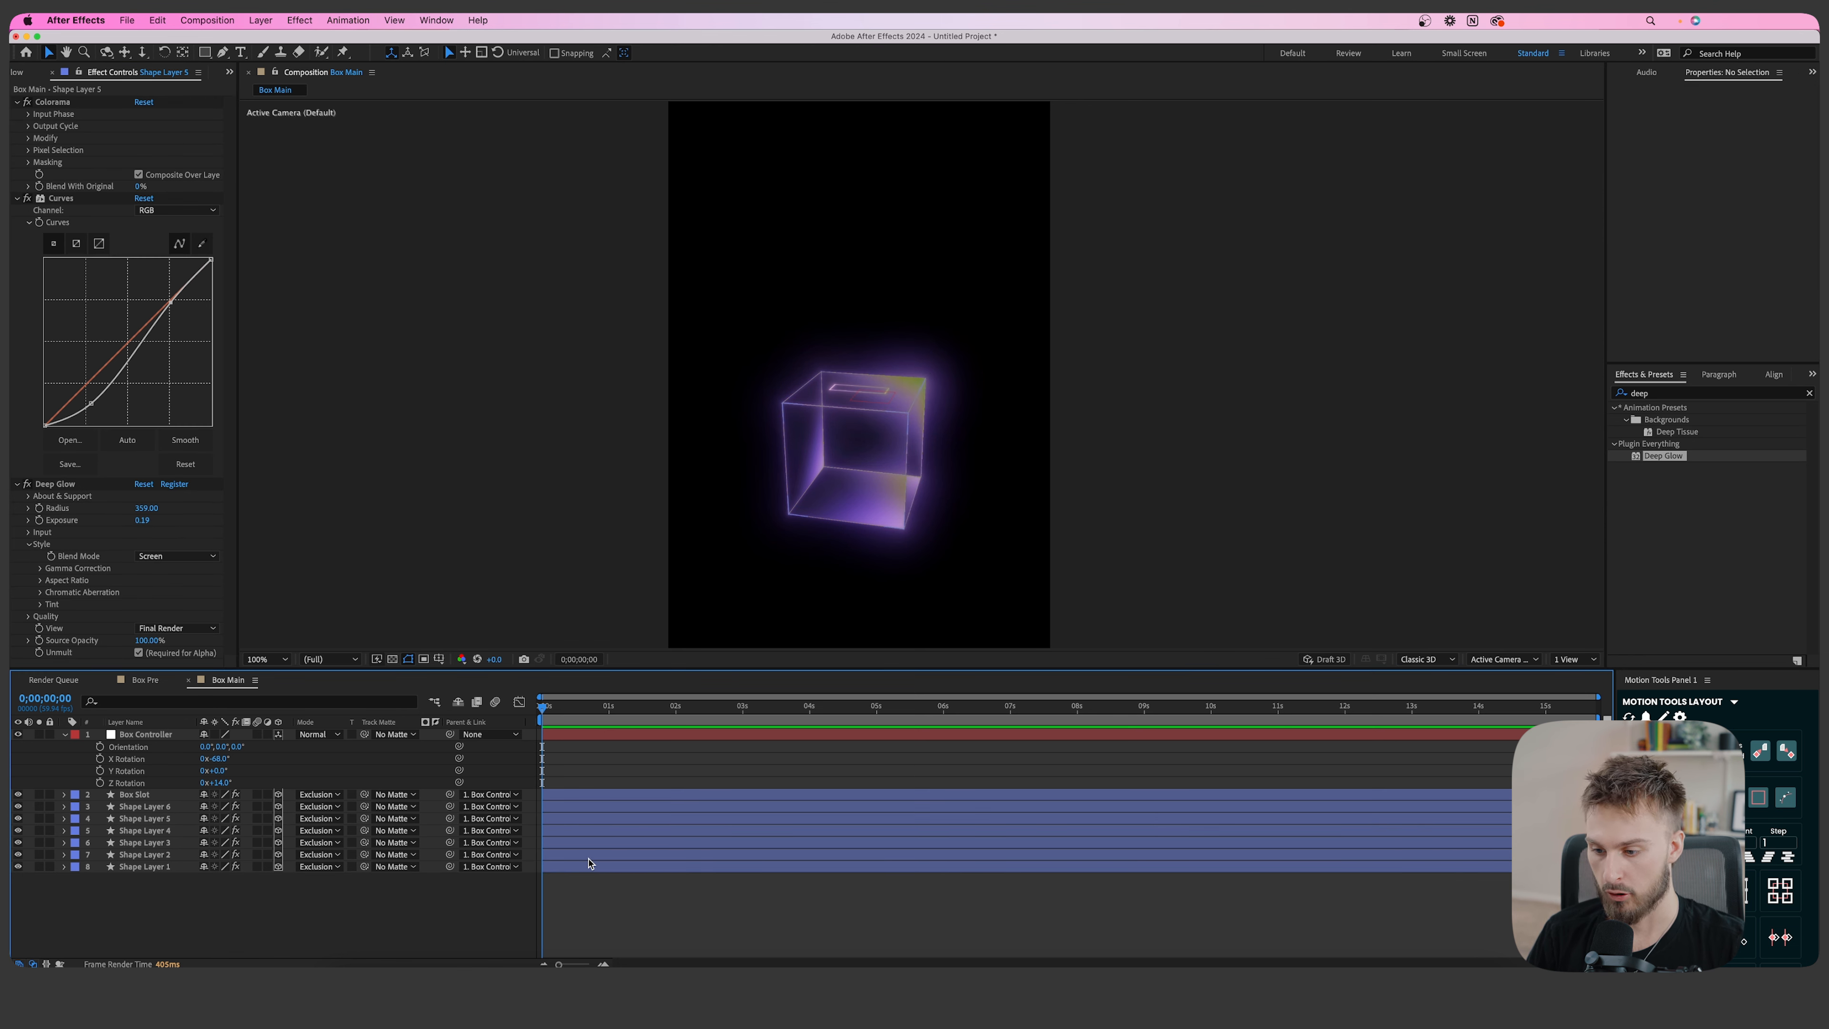
{"action": "left_click", "coordinate": [585, 855]}
{"action": "left_click", "coordinate": [839, 459]}
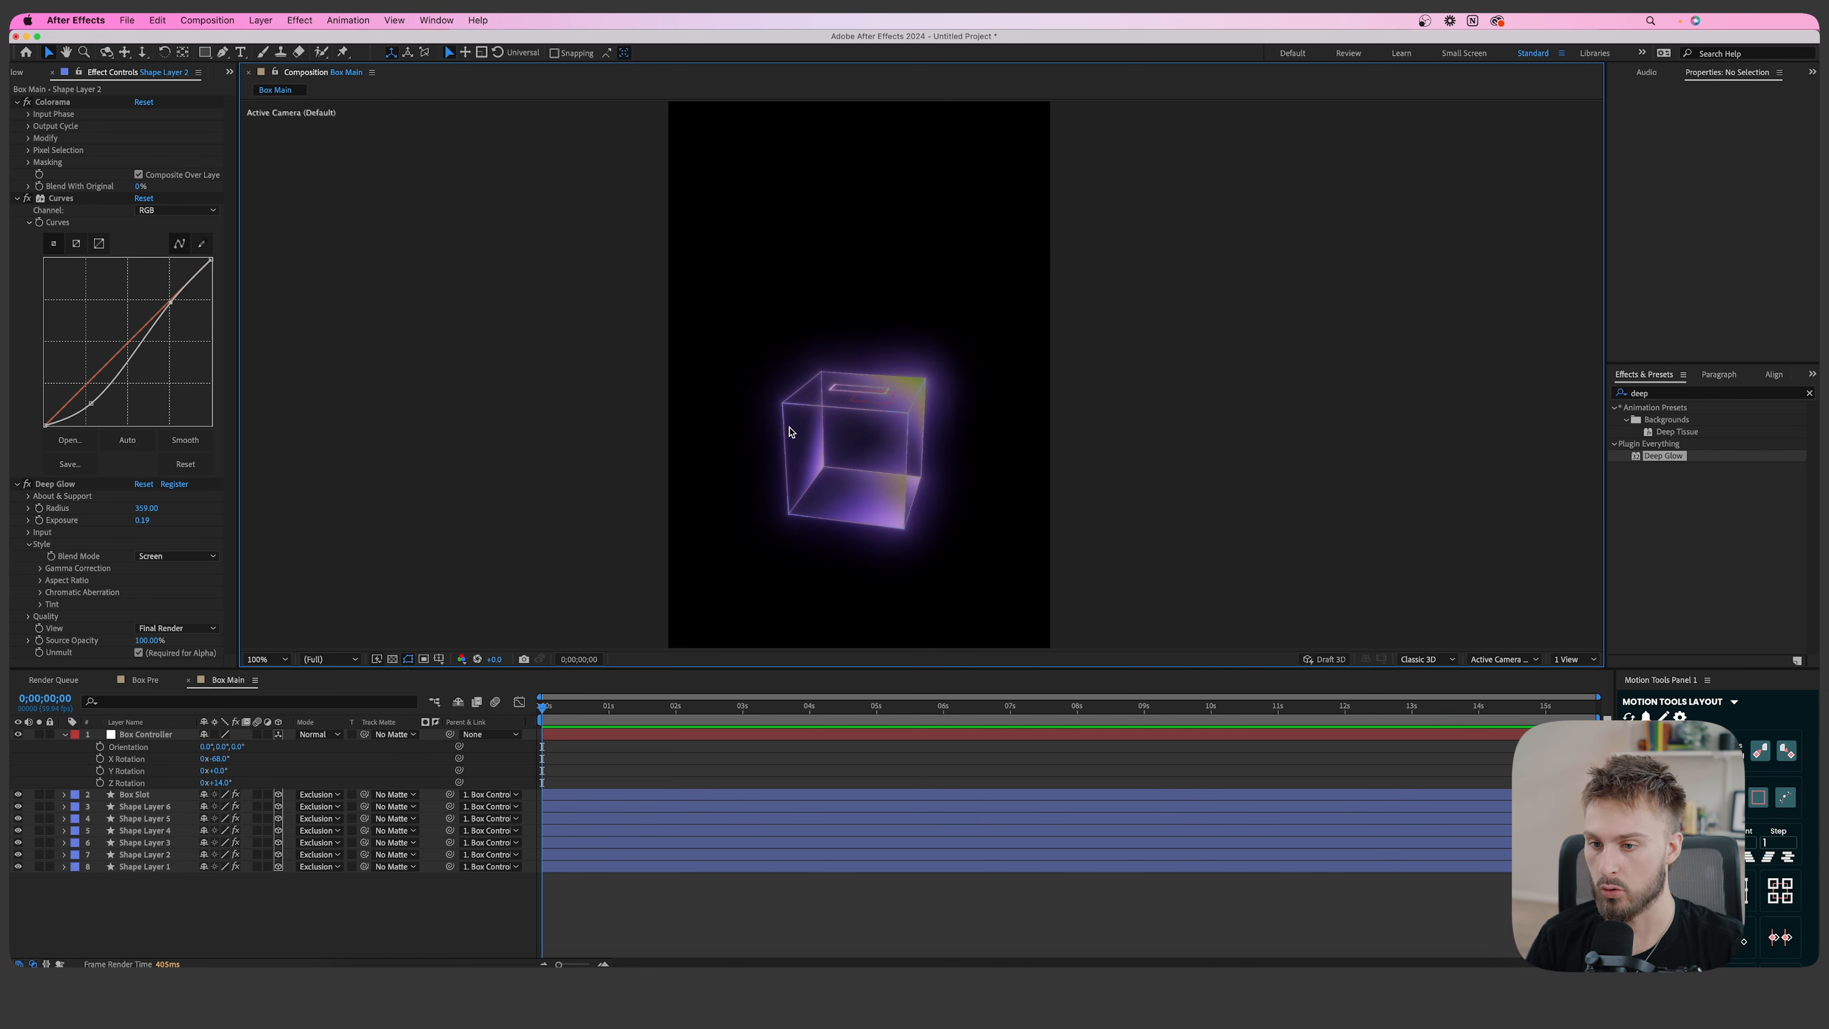
Draw a circle about 110 px across in the empty area above the box with the Ellipse tool.
{"action": "scroll", "coordinate": [992, 269], "scroll_direction": "up", "scroll_amount": 1}
{"action": "scroll", "coordinate": [874, 294], "scroll_direction": "down", "scroll_amount": 1}
{"action": "left_click_drag", "start_coordinate": [852, 296], "coordinate": [837, 411]}
{"action": "left_click_drag", "start_coordinate": [204, 52], "coordinate": [261, 82]}
{"action": "left_click_drag", "start_coordinate": [802, 311], "coordinate": [839, 347]}
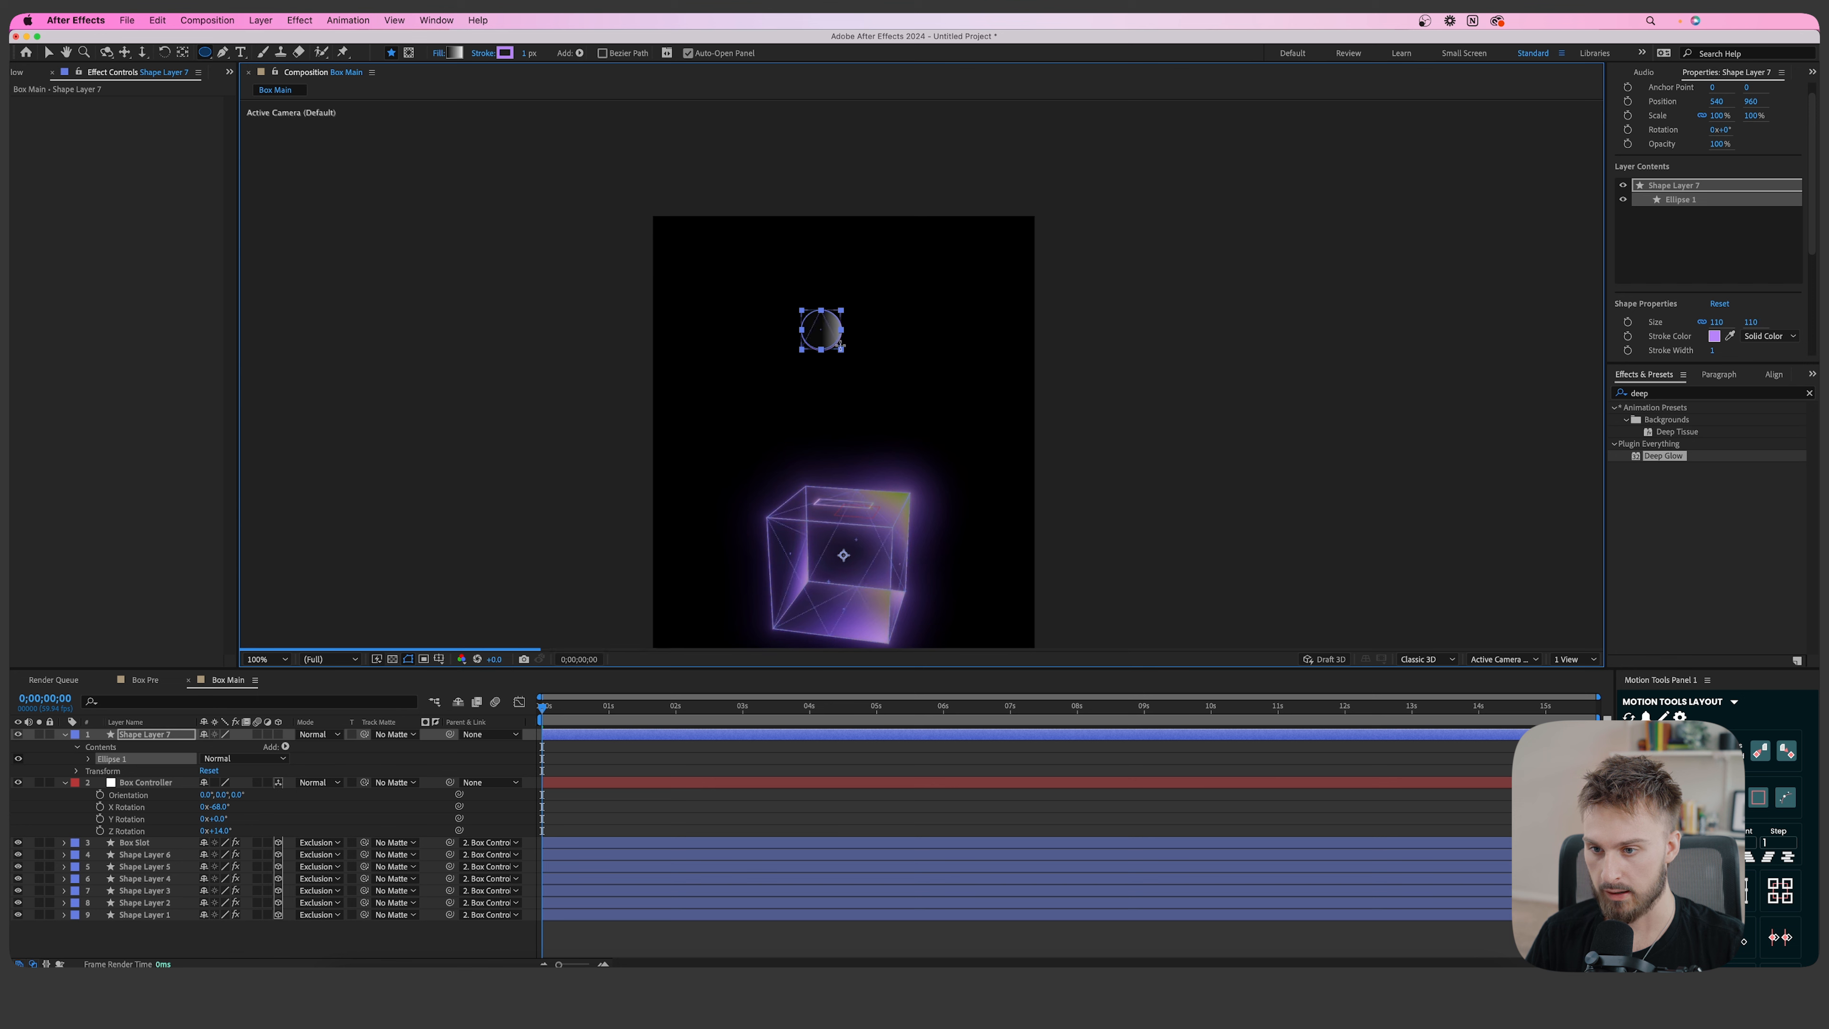
Change the circle's fill to a solid green, 36926A.
{"action": "left_click", "coordinate": [439, 53]}
{"action": "left_click", "coordinate": [867, 471]}
{"action": "left_click", "coordinate": [963, 551]}
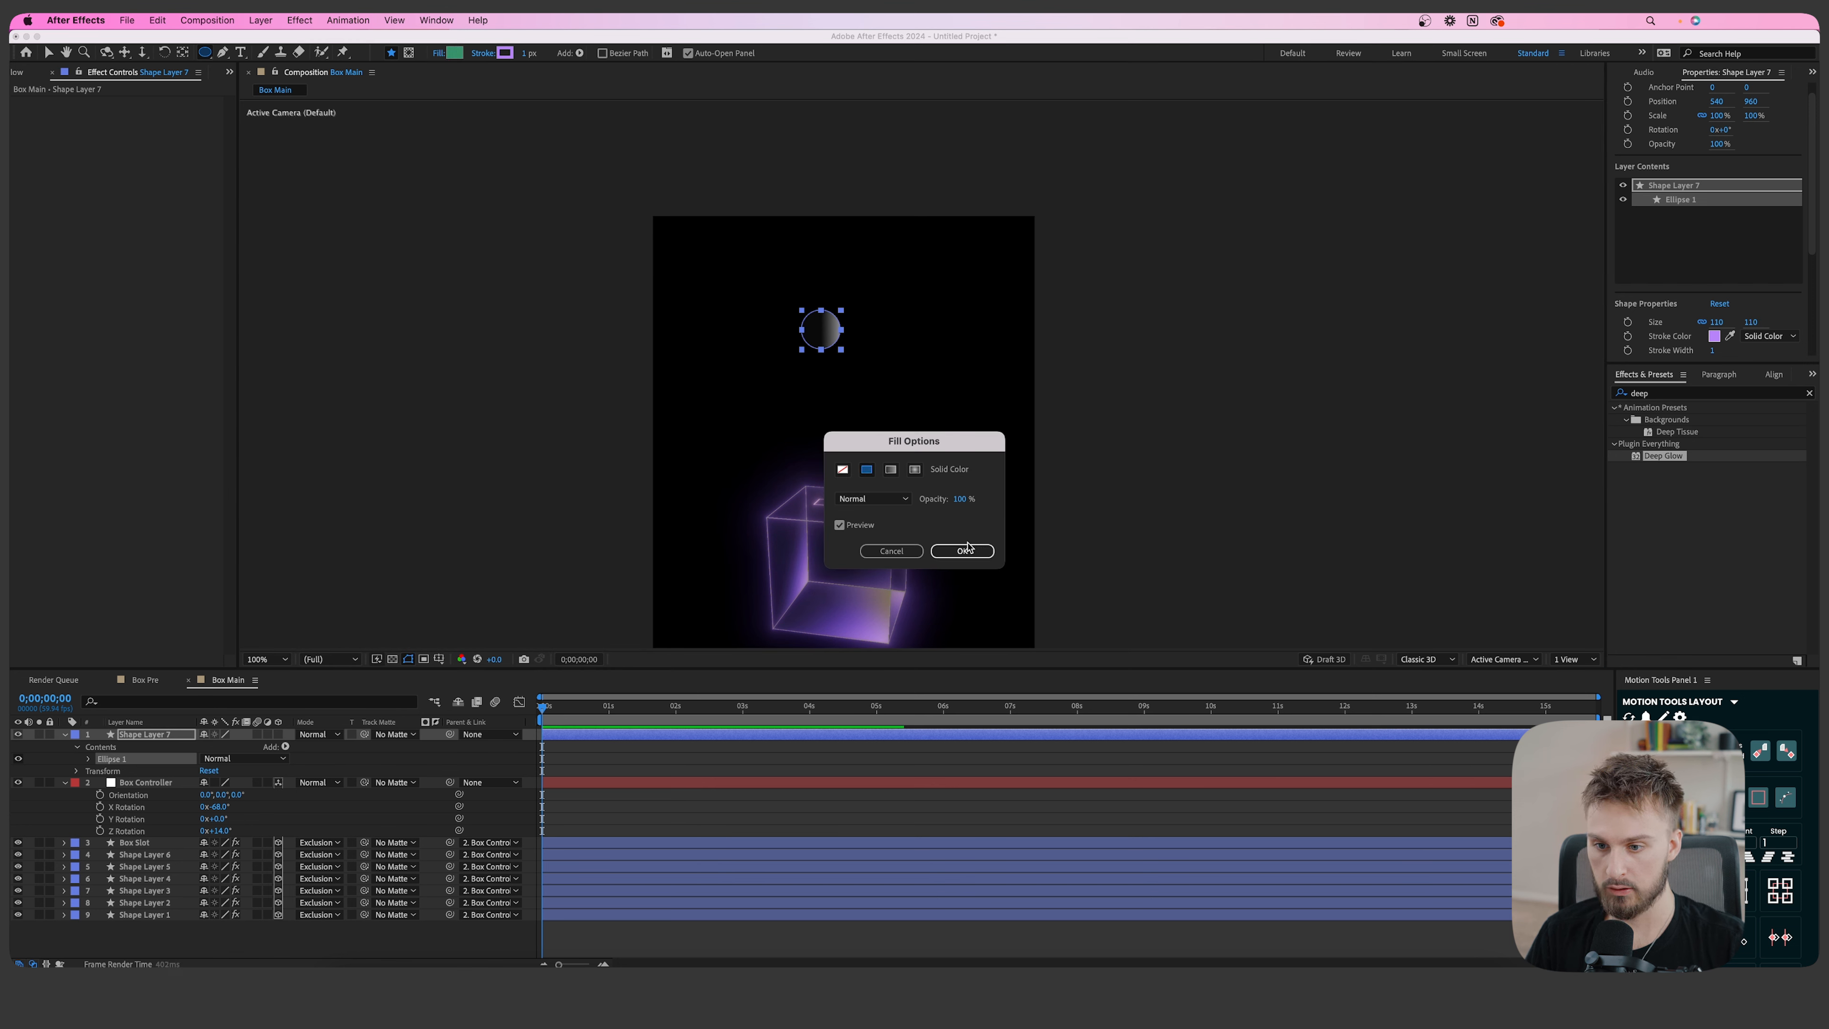
{"action": "left_click", "coordinate": [454, 54]}
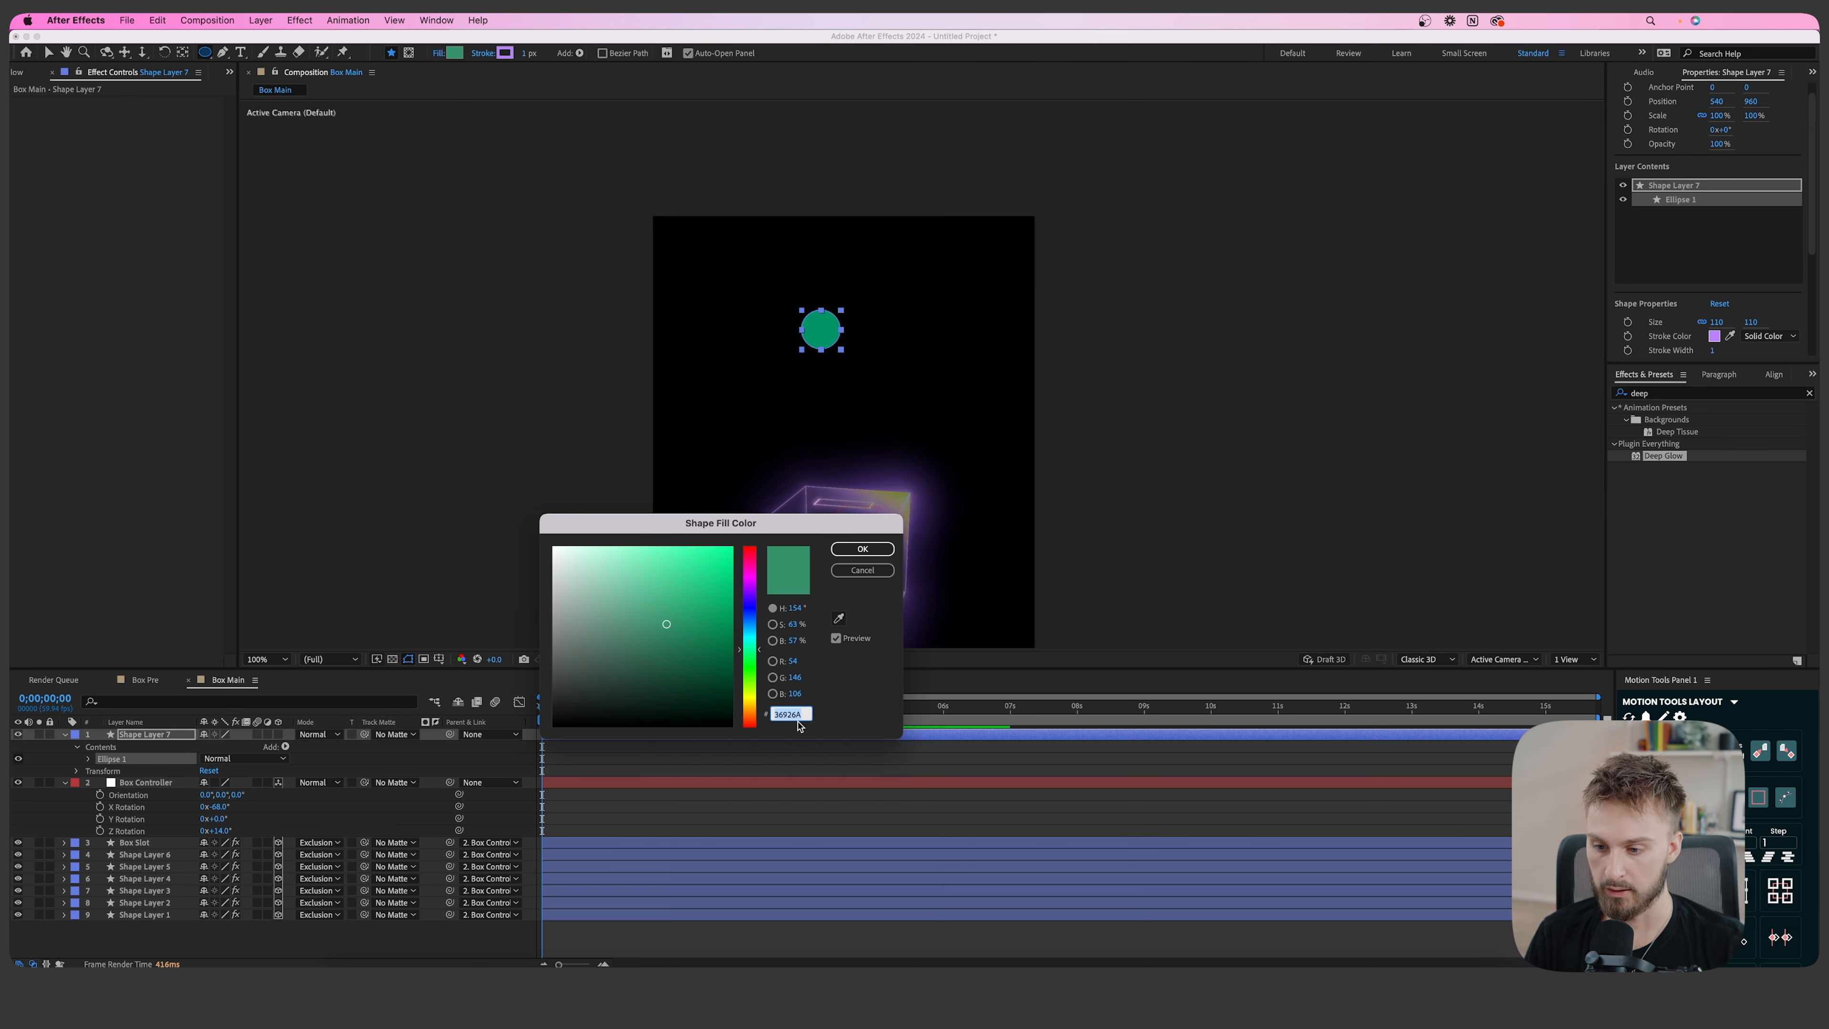
{"action": "left_click", "coordinate": [845, 554]}
Set the circle's stroke width to 3 px.
{"action": "left_click", "coordinate": [534, 55]}
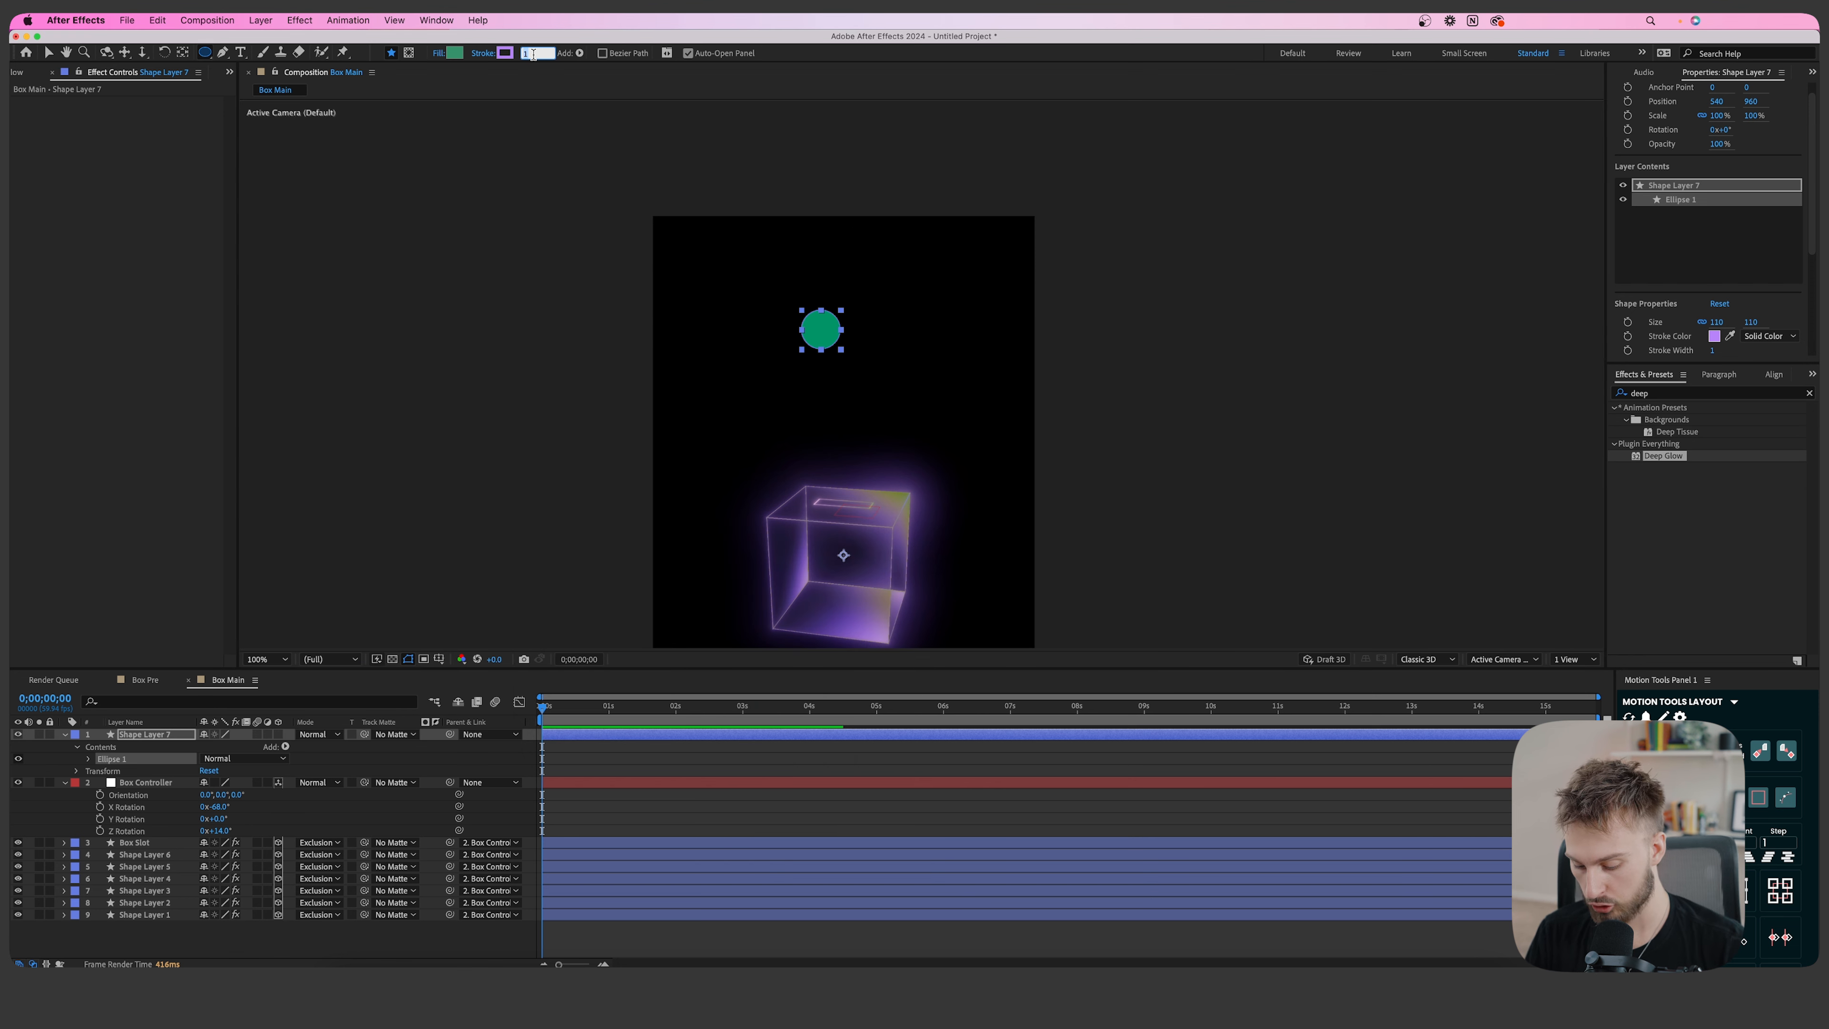
{"action": "type", "text": "3"}
{"action": "key", "text": "Return"}
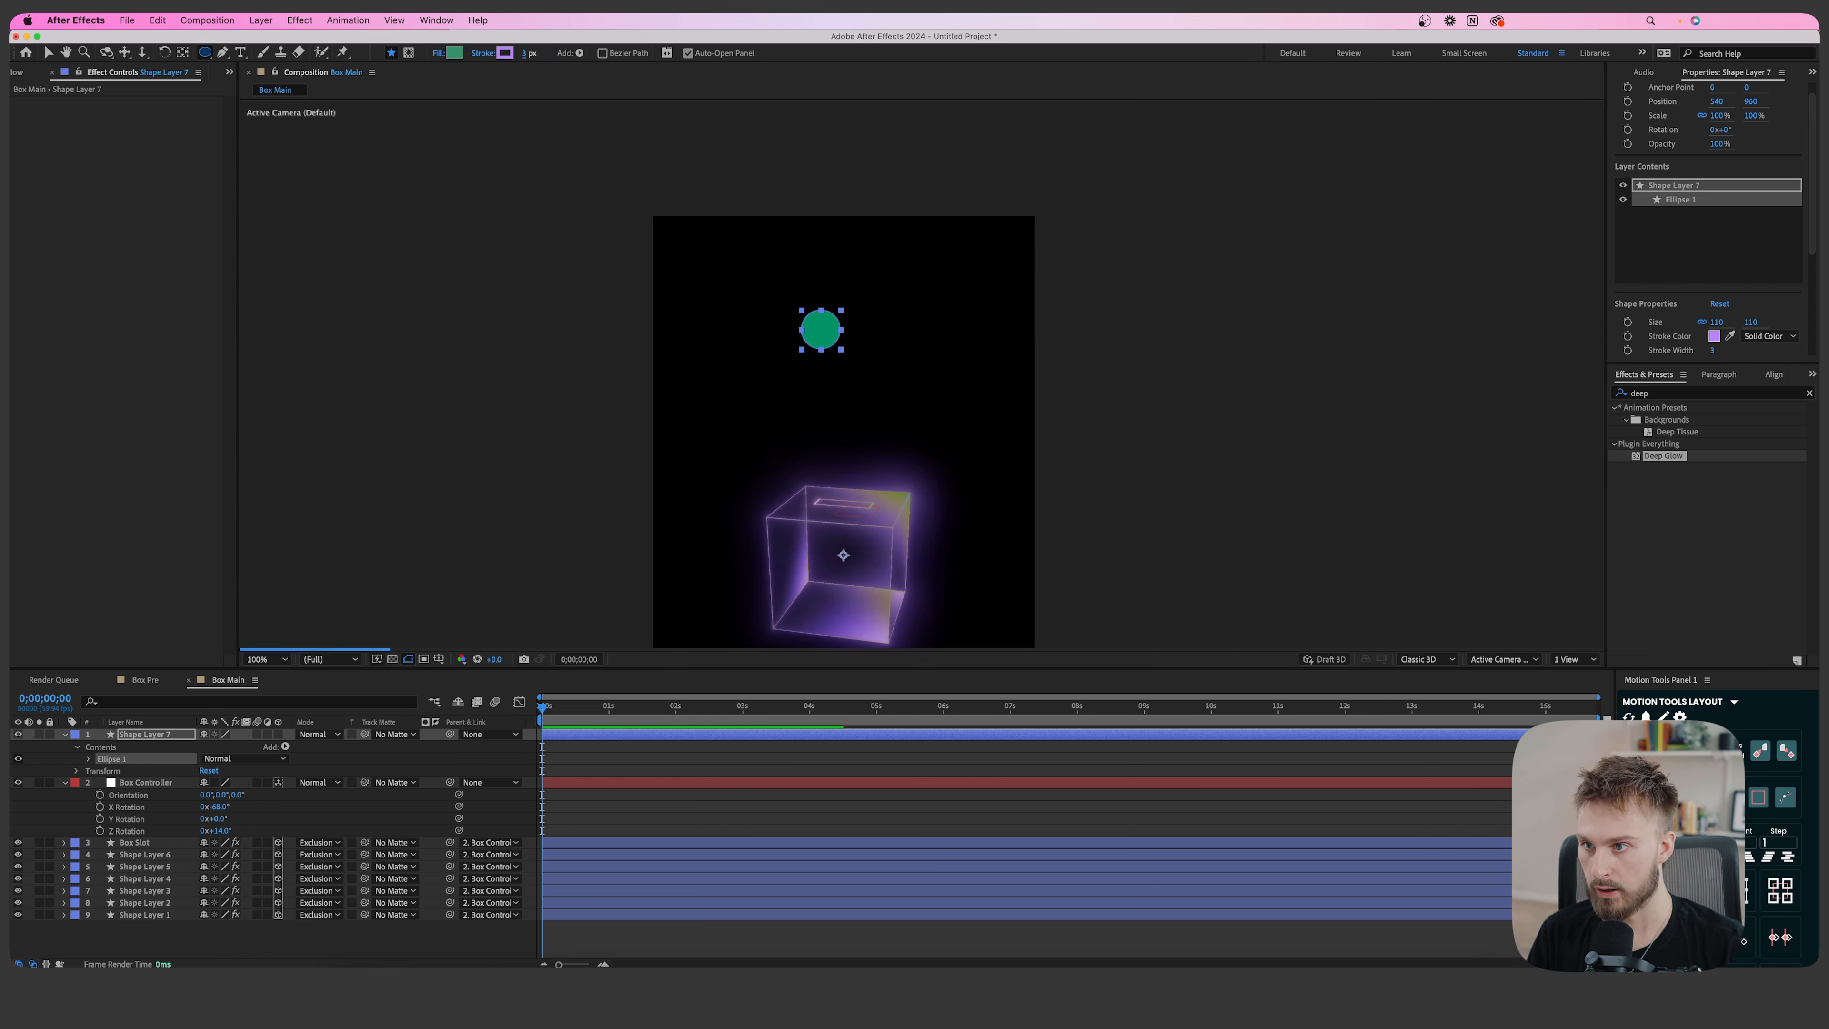
Change the circle's stroke colour to a bright, saturated green and deselect the shape.
{"action": "left_click", "coordinate": [506, 54]}
{"action": "left_click_drag", "start_coordinate": [744, 634], "coordinate": [749, 652]}
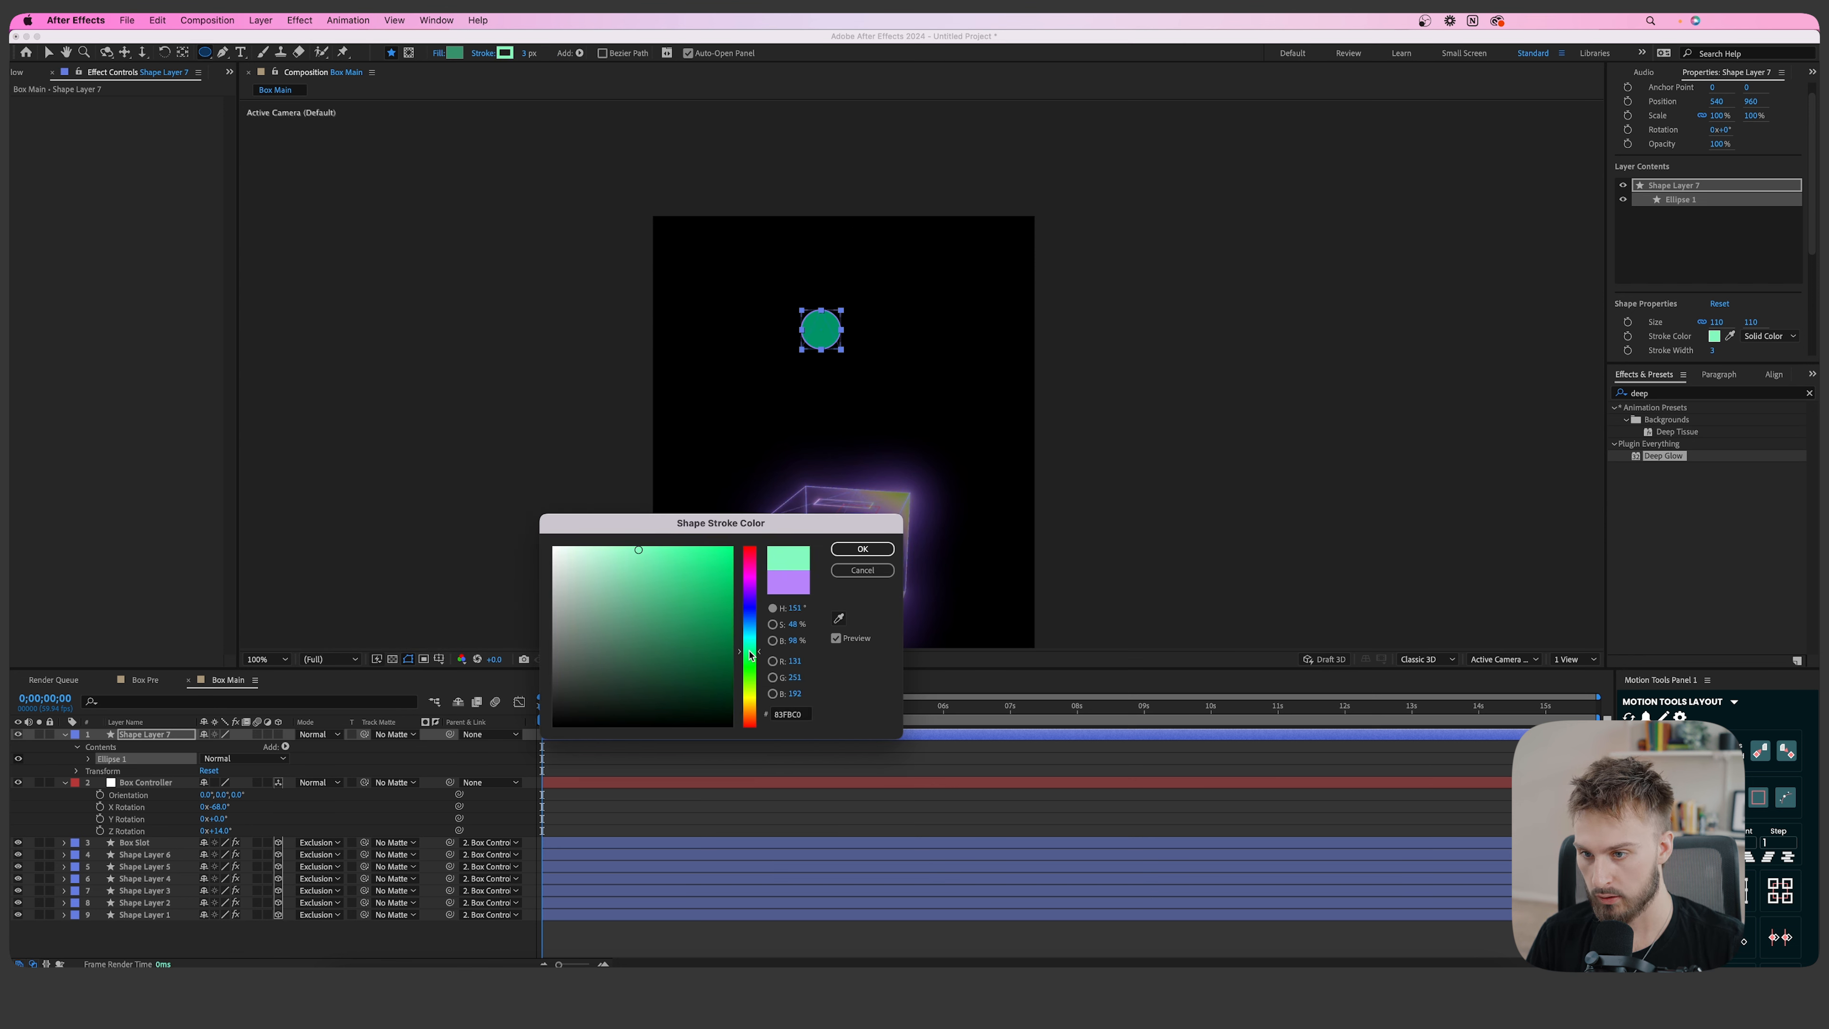
{"action": "left_click", "coordinate": [701, 570]}
{"action": "left_click", "coordinate": [862, 550]}
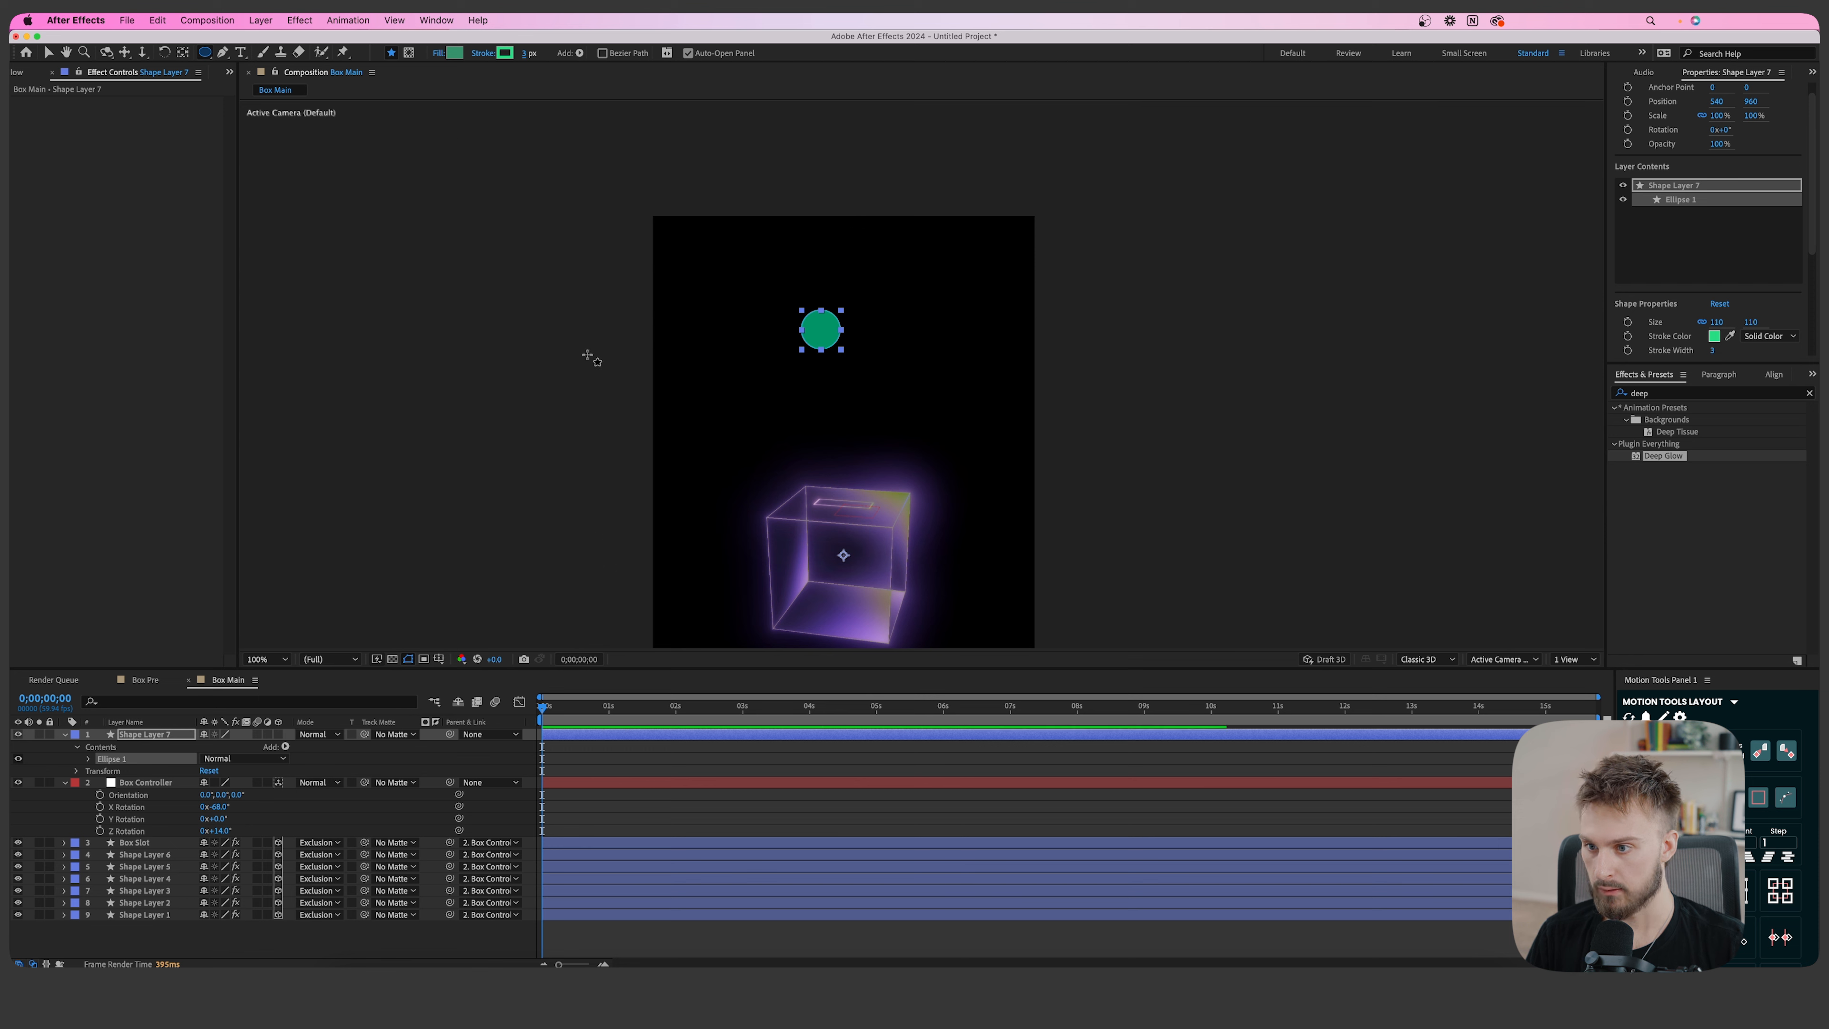
{"action": "key", "text": "v"}
{"action": "left_click", "coordinate": [695, 389]}
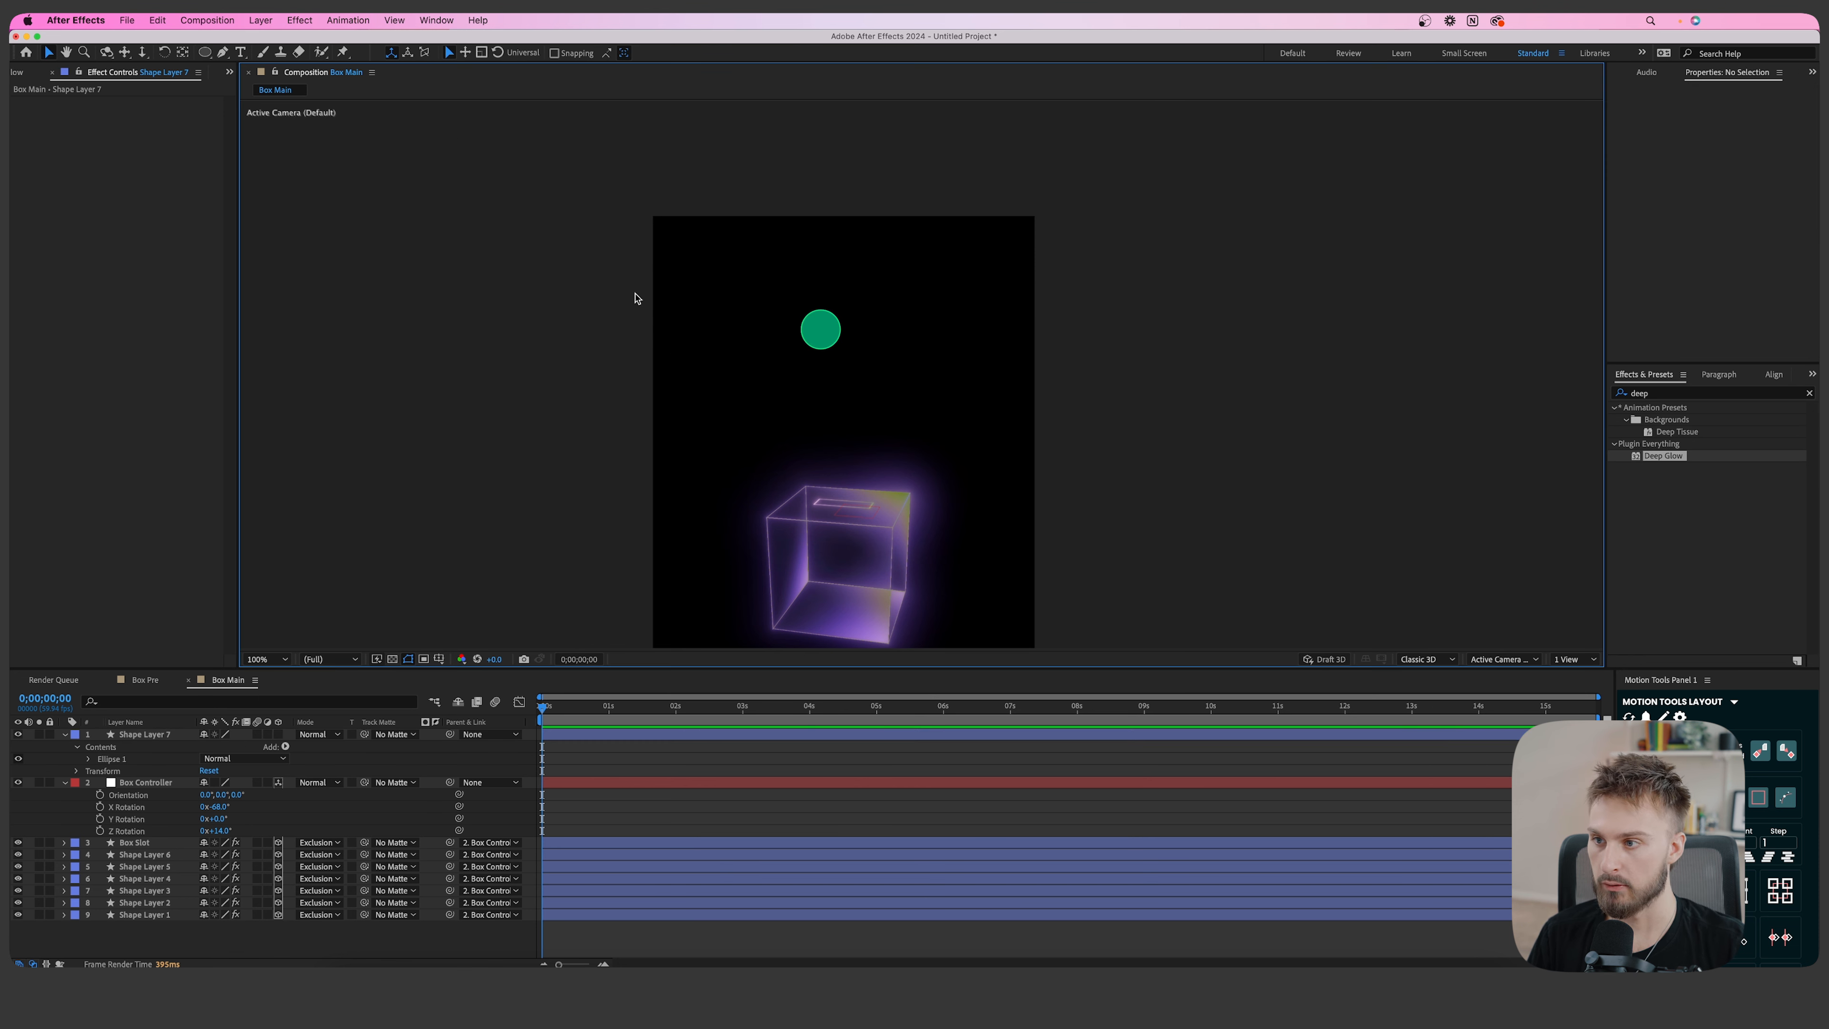
Add a text layer containing "$" in the empty area beside the green circle.
{"action": "scroll", "coordinate": [826, 339], "scroll_direction": "up", "scroll_amount": 1}
{"action": "left_click", "coordinate": [242, 54]}
{"action": "left_click", "coordinate": [695, 423]}
{"action": "type", "text": "$"}
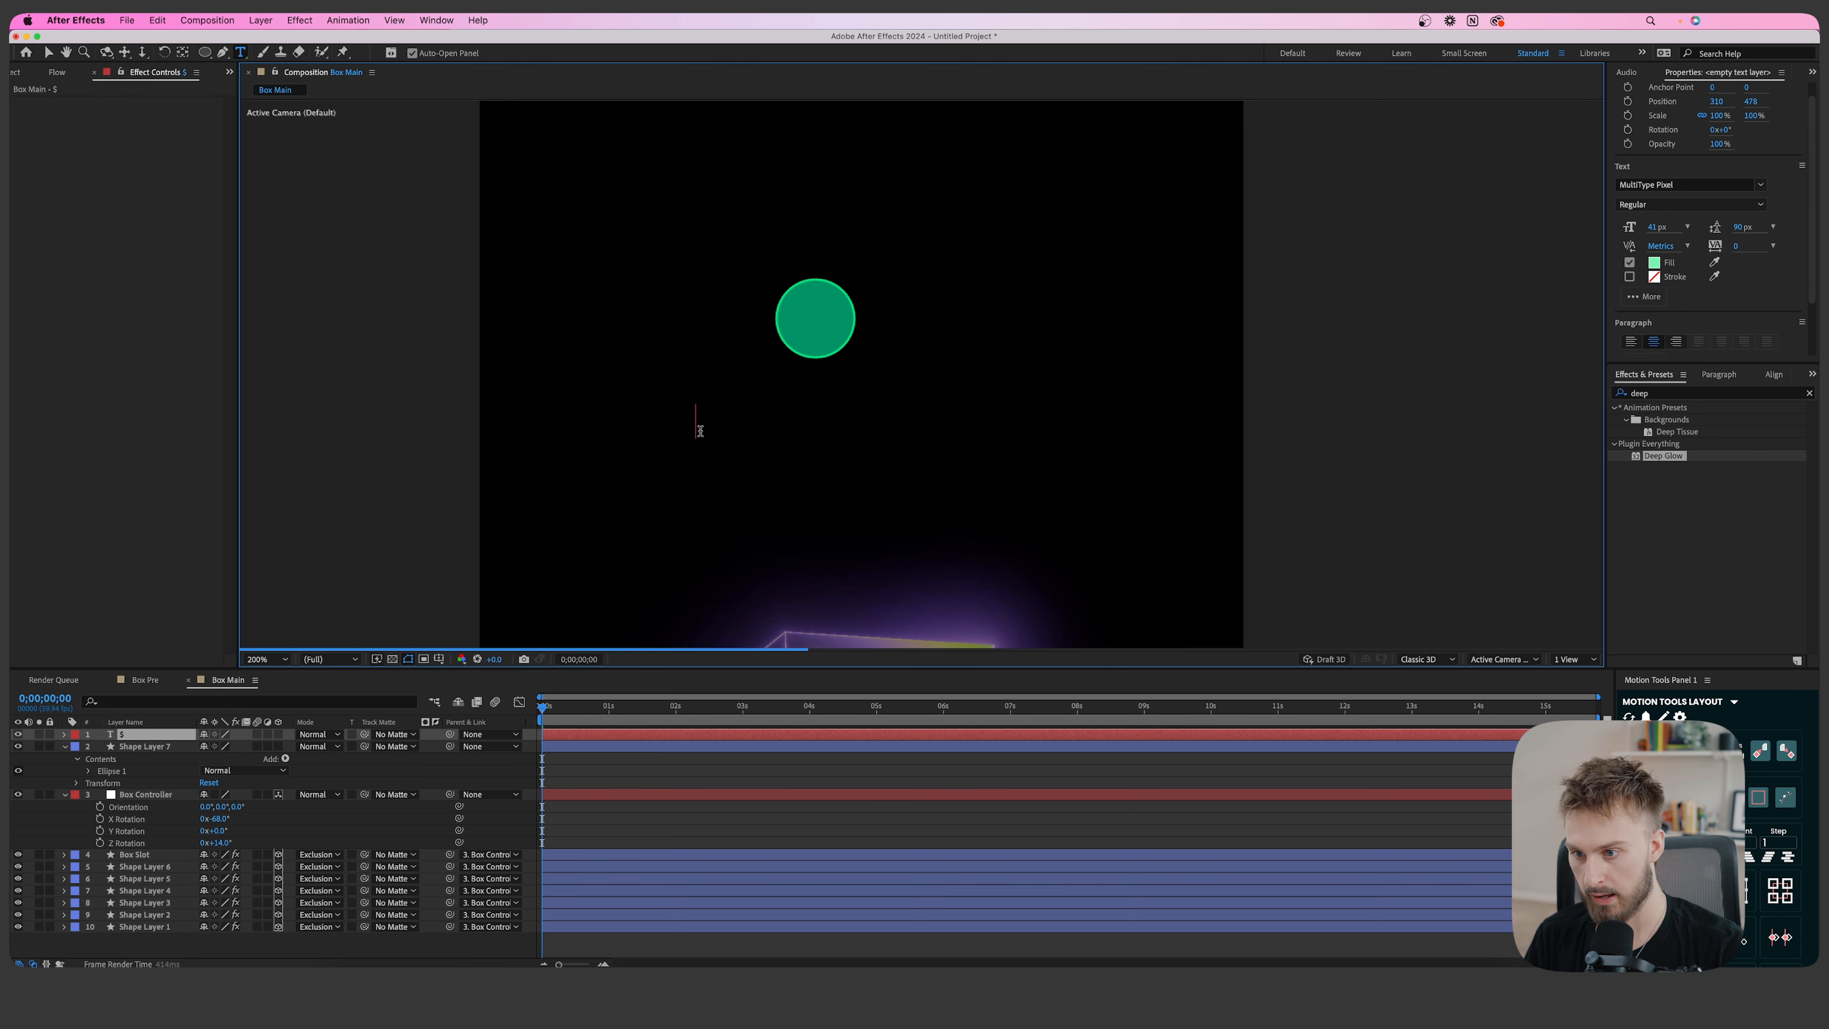
Set the font size of the "$" text to 64 px, using the MultiType Pixel font.
{"action": "key", "text": "super+a"}
{"action": "left_click", "coordinate": [1650, 185]}
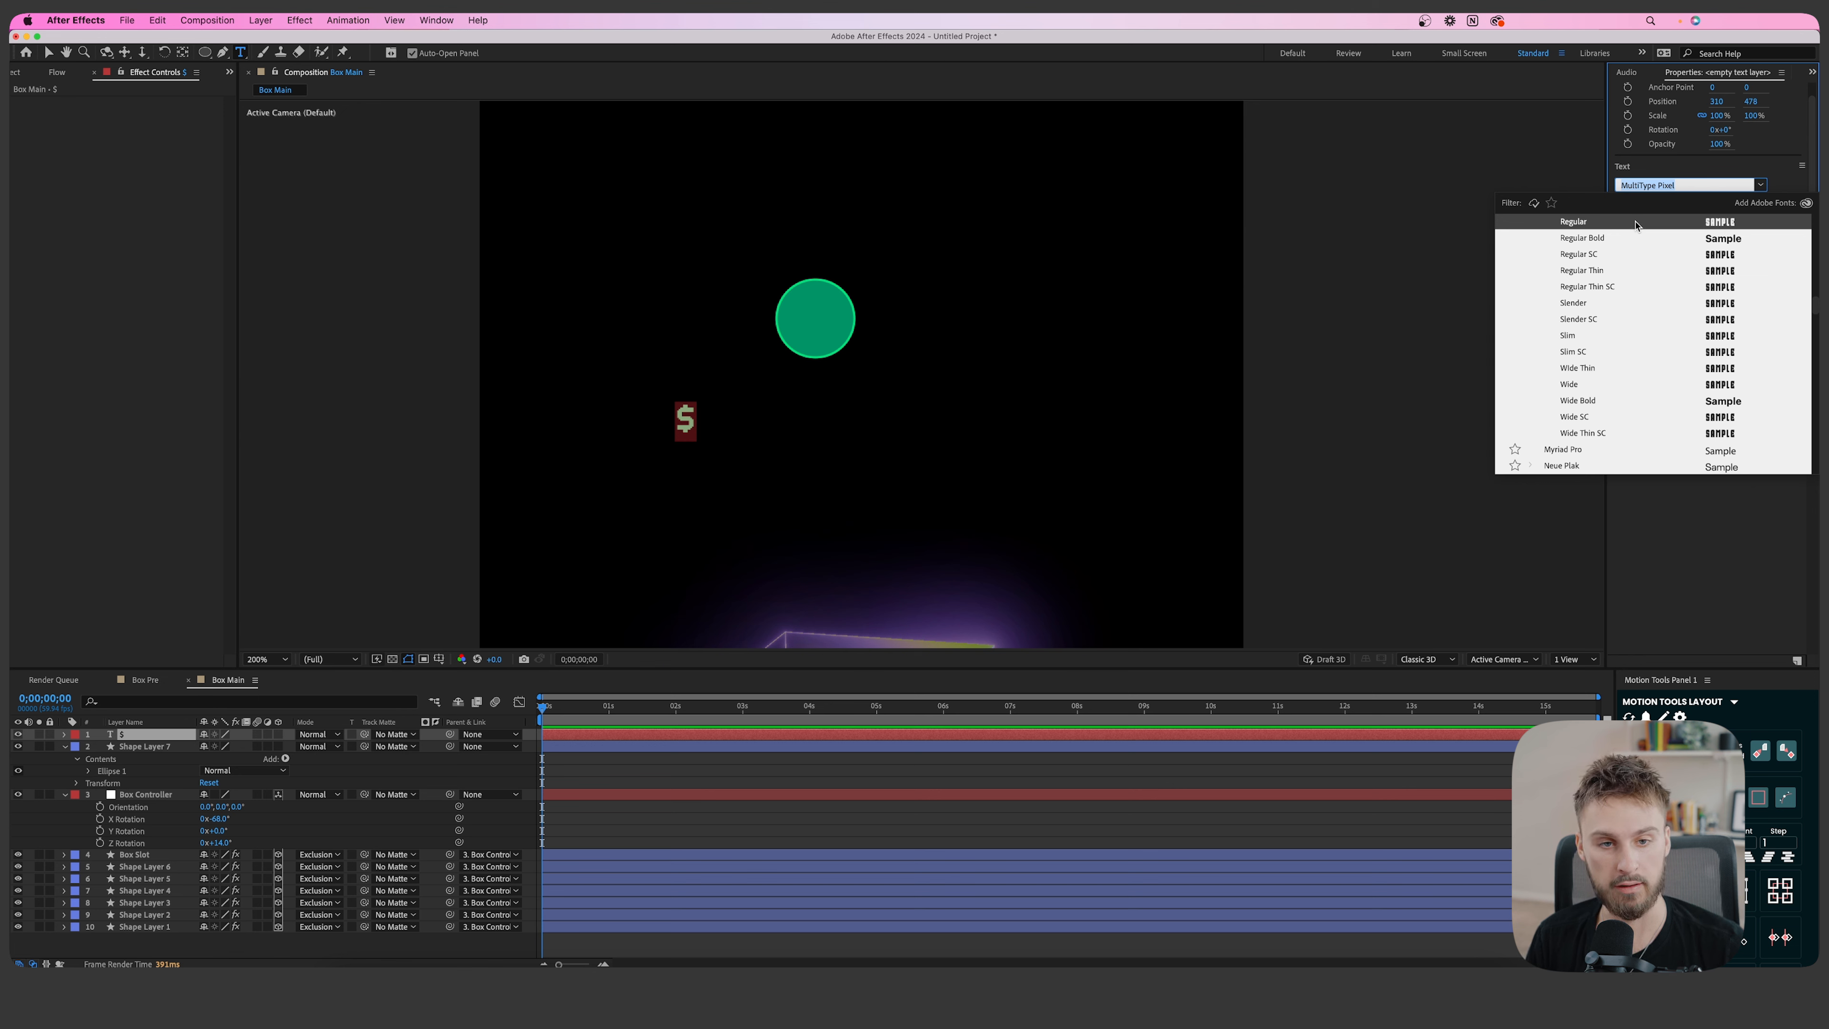
{"action": "left_click", "coordinate": [1720, 187]}
{"action": "left_click", "coordinate": [1806, 180]}
{"action": "left_click_drag", "start_coordinate": [1655, 226], "coordinate": [1672, 226]}
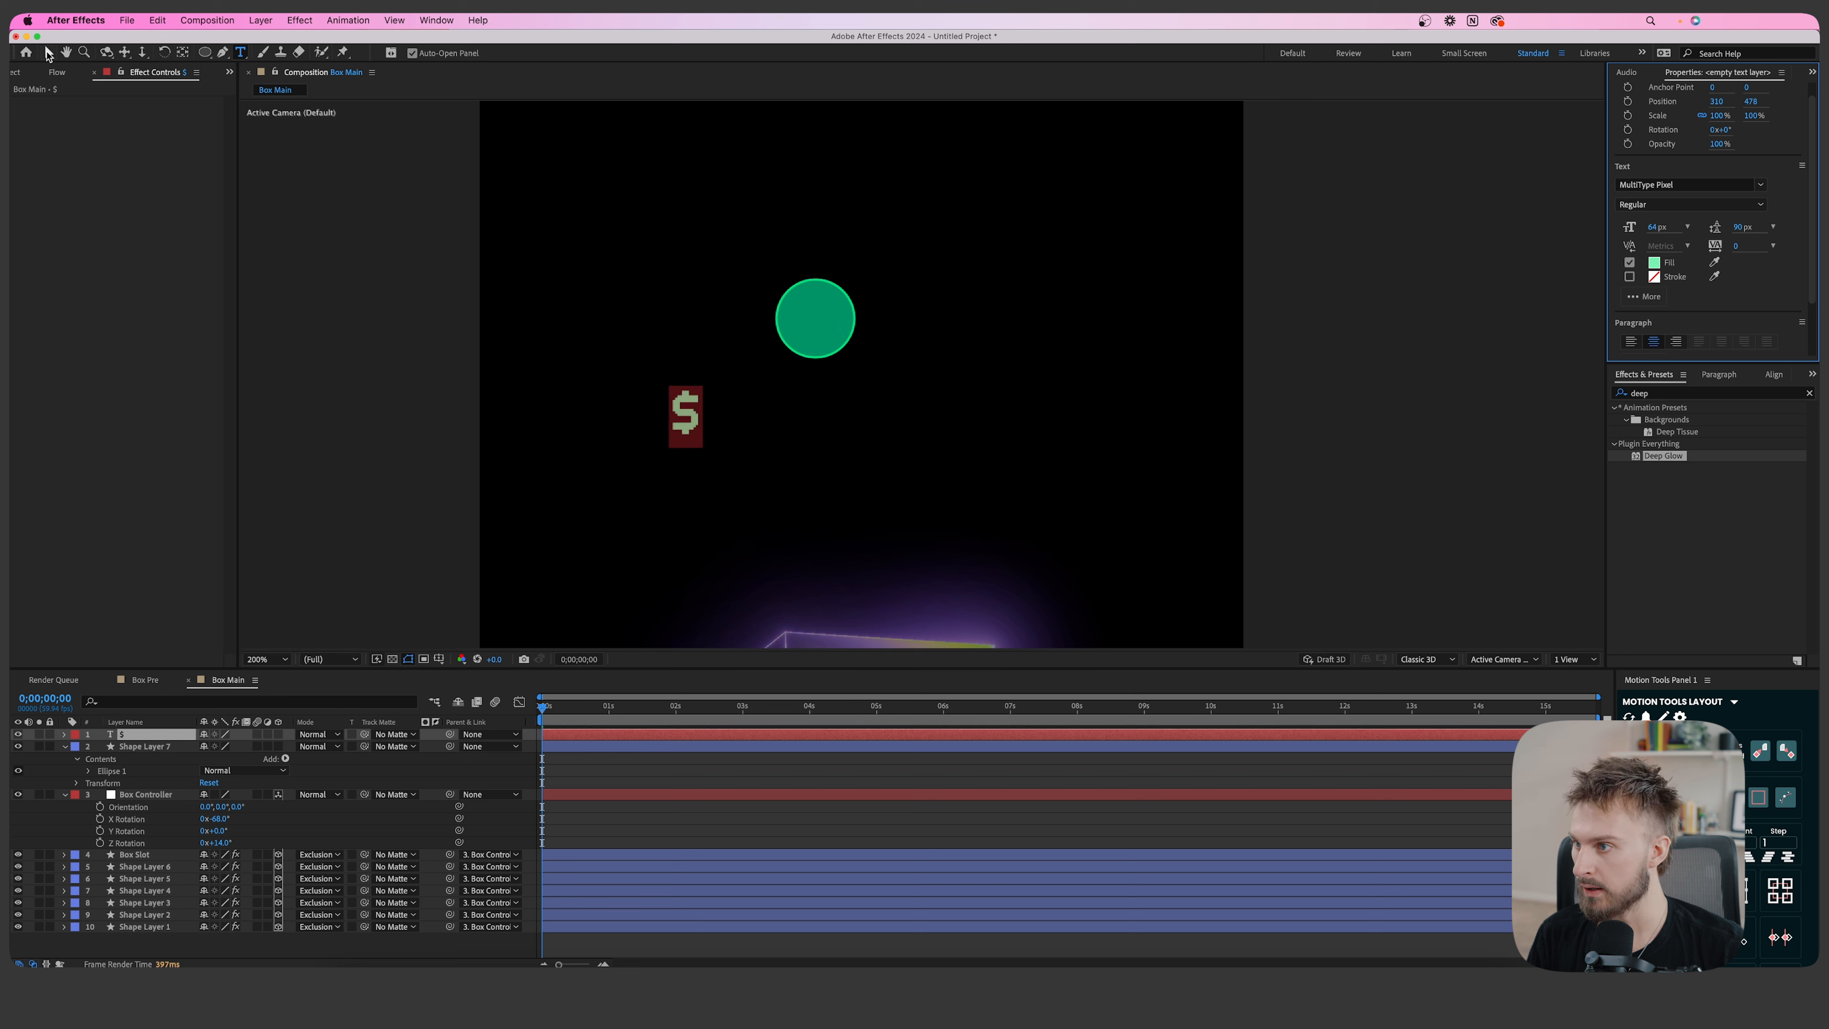
Move the "$" text onto the centre of the green circle, fine-tuning it to about X 494, Y 344.
{"action": "left_click", "coordinate": [47, 54]}
{"action": "left_click_drag", "start_coordinate": [811, 329], "coordinate": [814, 328]}
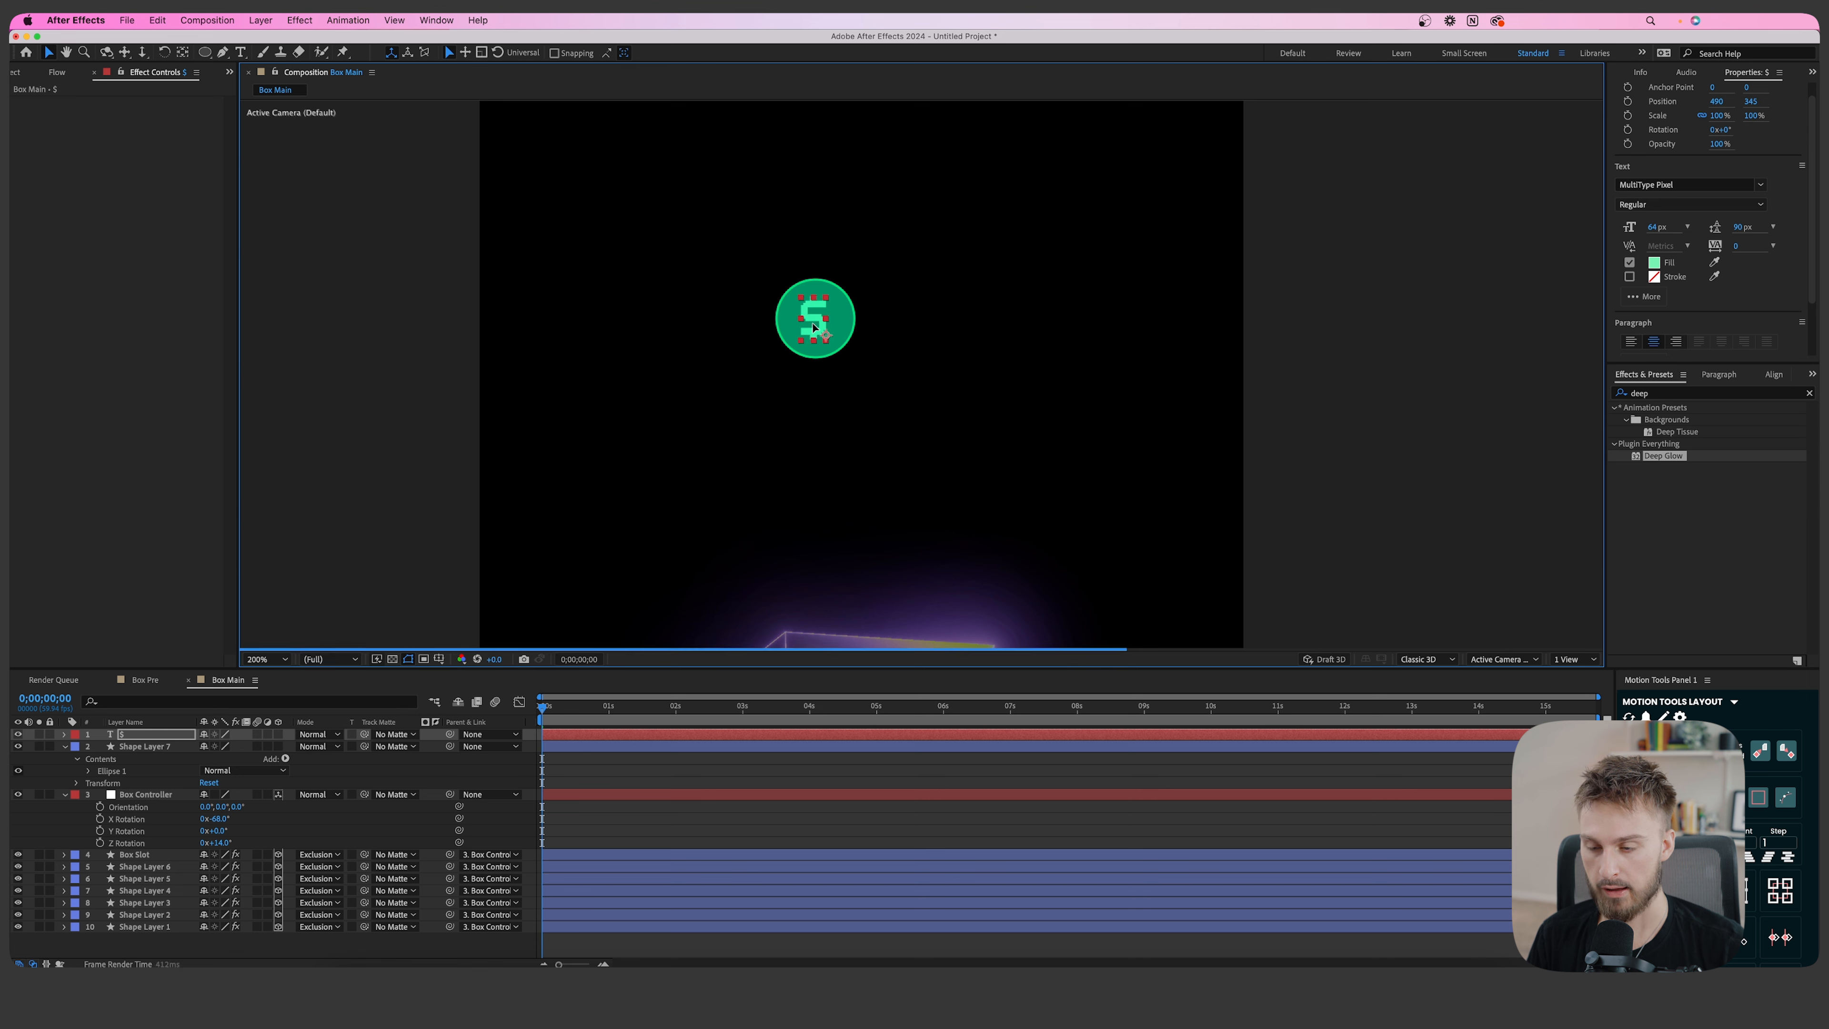
{"action": "left_click", "coordinate": [649, 806]}
{"action": "scroll", "coordinate": [806, 386], "scroll_direction": "down", "scroll_amount": 1}
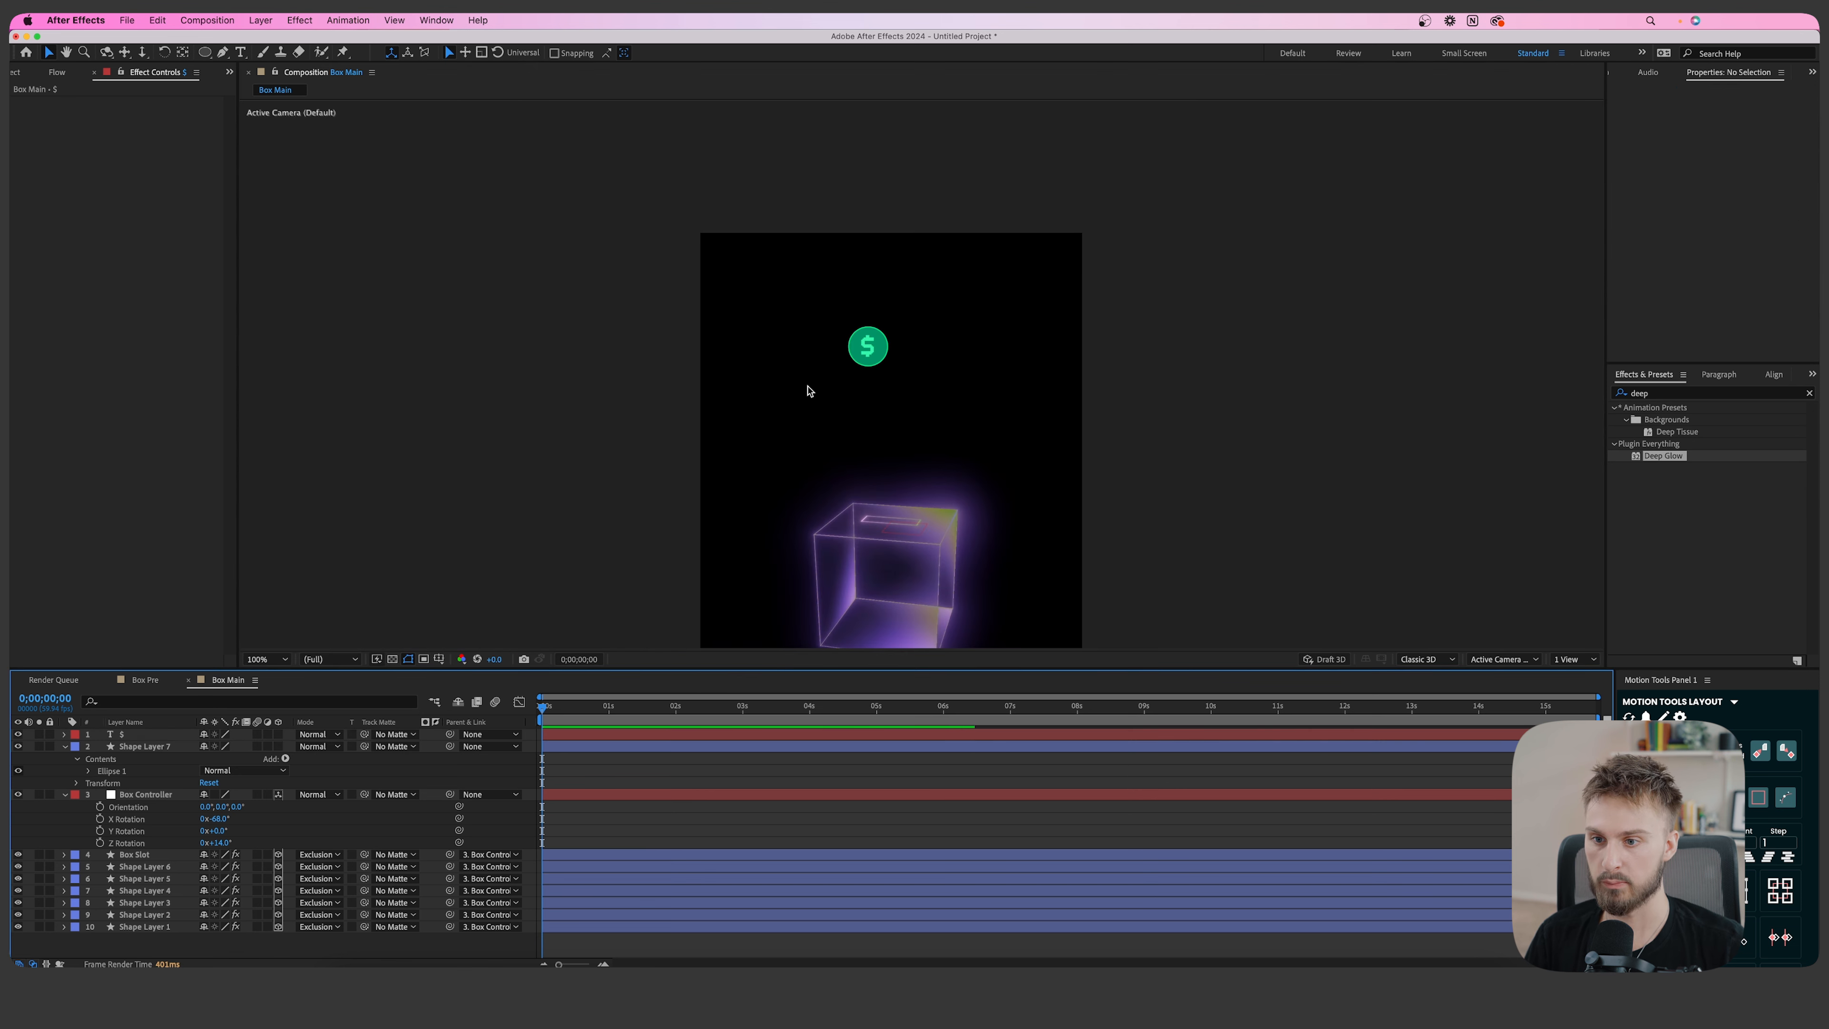
{"action": "scroll", "coordinate": [819, 329], "scroll_direction": "up", "scroll_amount": 1}
{"action": "left_click", "coordinate": [819, 329]}
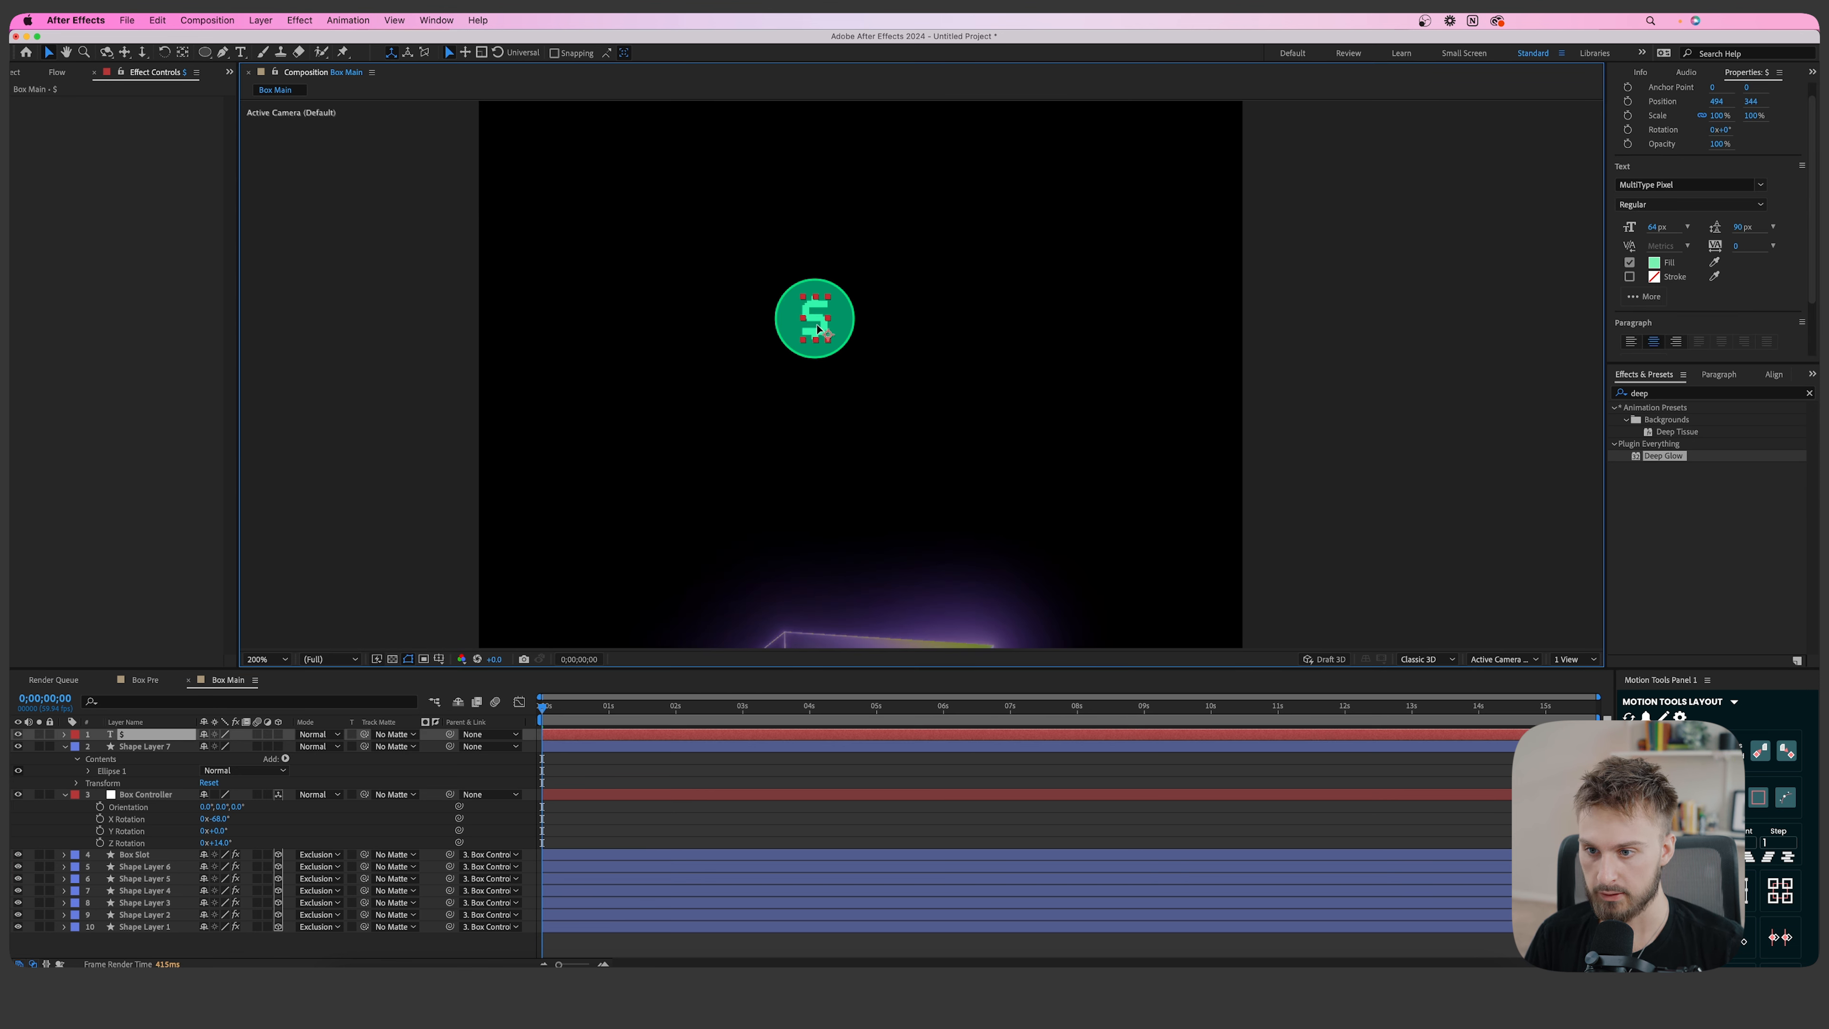
Pre-compose the "$" text layer and the circle's Shape Layer 7 together as "Coing".
{"action": "left_click", "coordinate": [641, 747]}
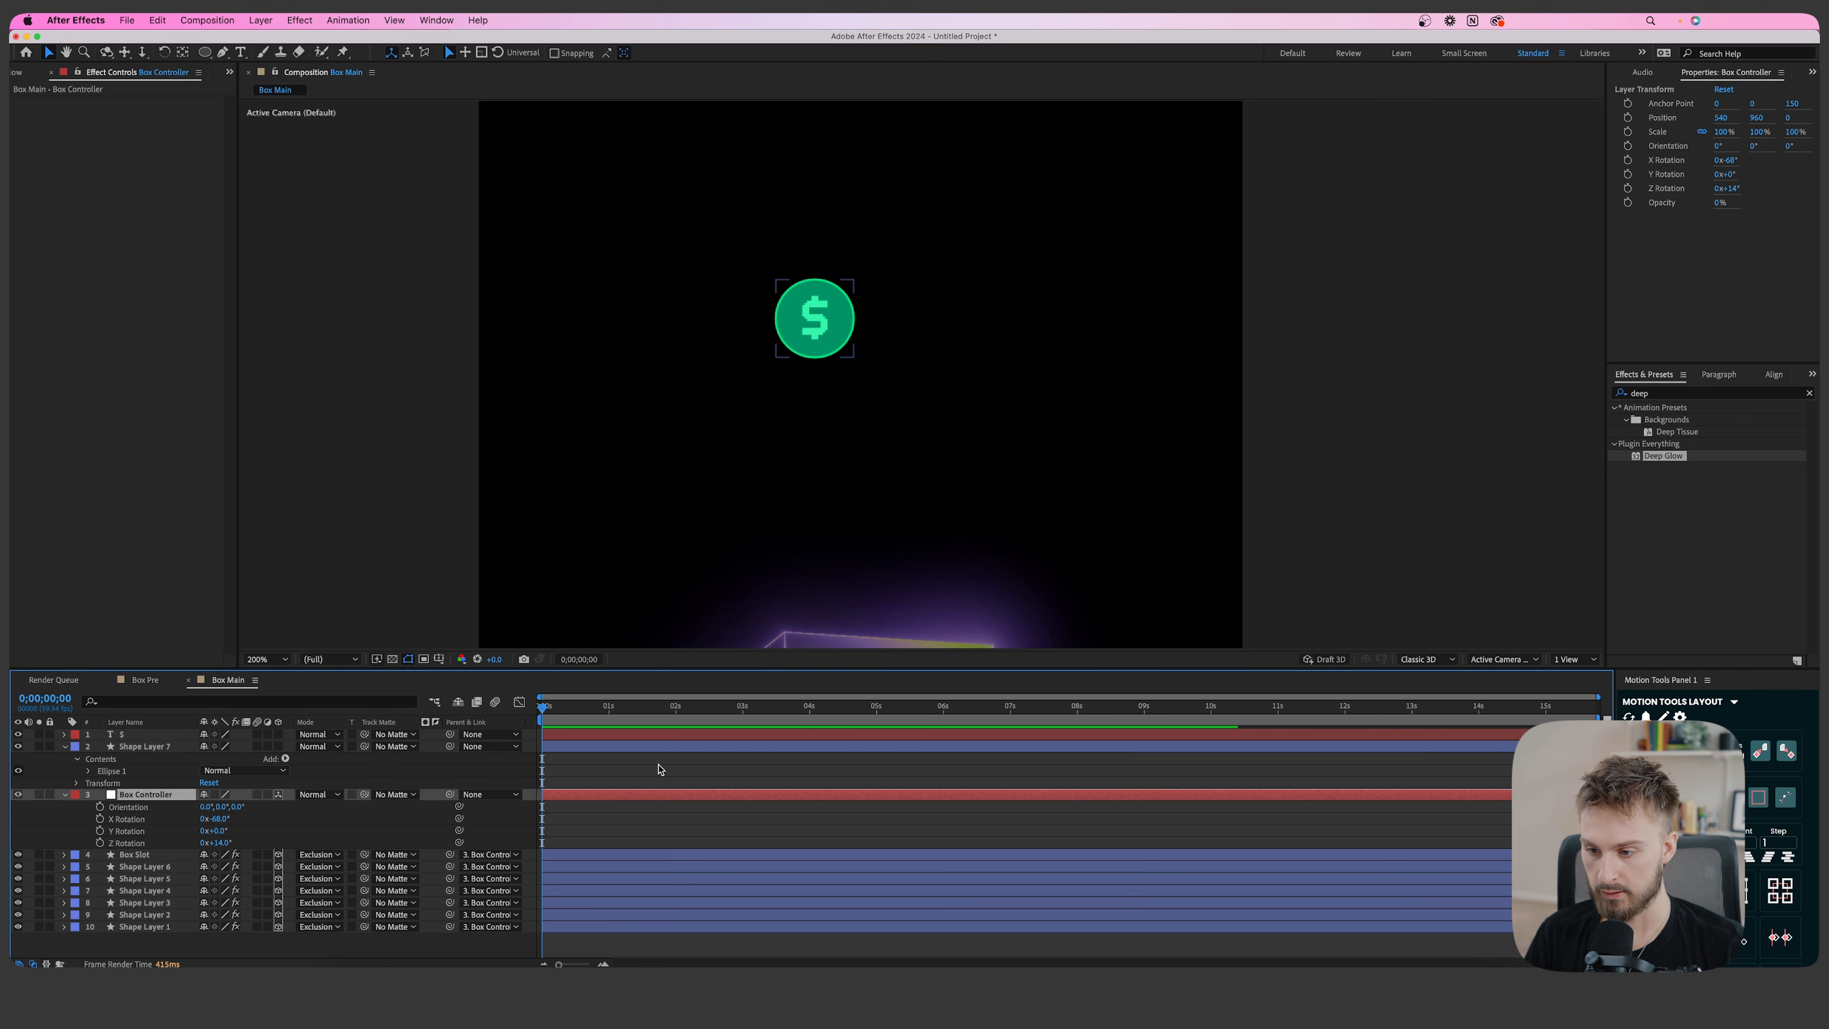
{"action": "left_click", "coordinate": [627, 735], "text": "shift"}
{"action": "right_click", "coordinate": [624, 742]}
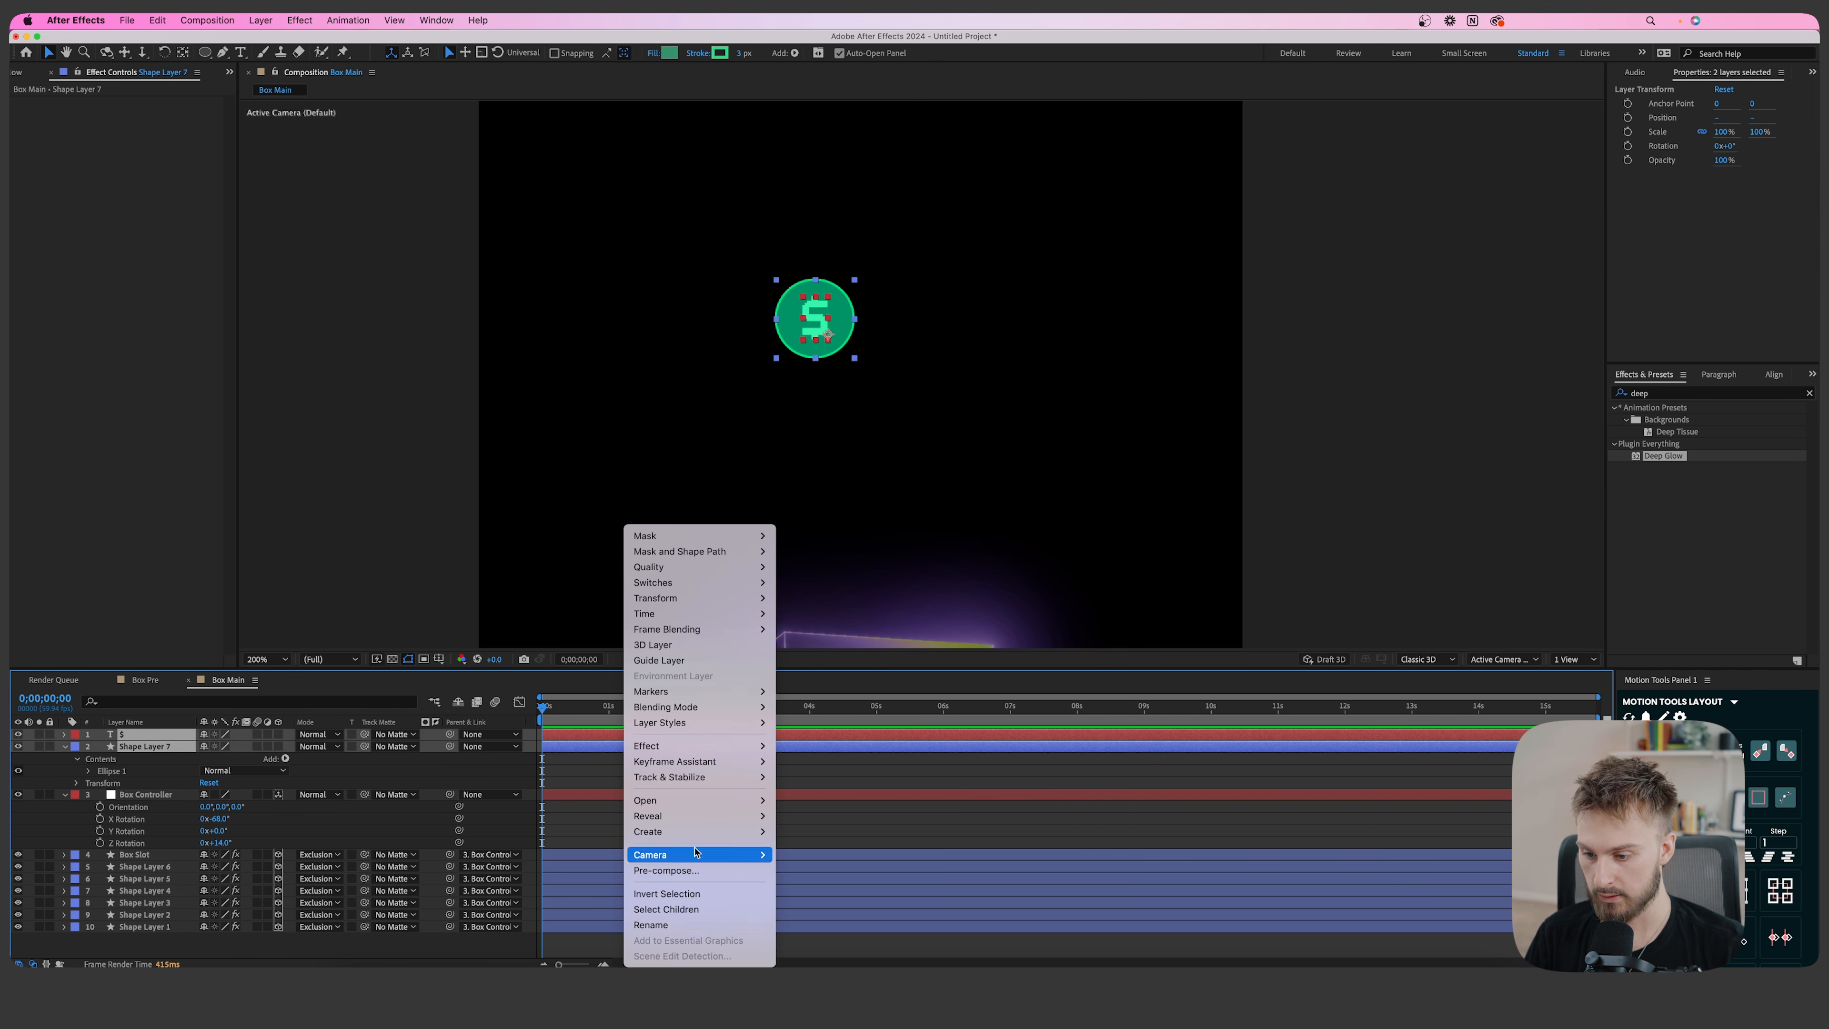
{"action": "left_click", "coordinate": [717, 870]}
{"action": "type", "text": "Coing"}
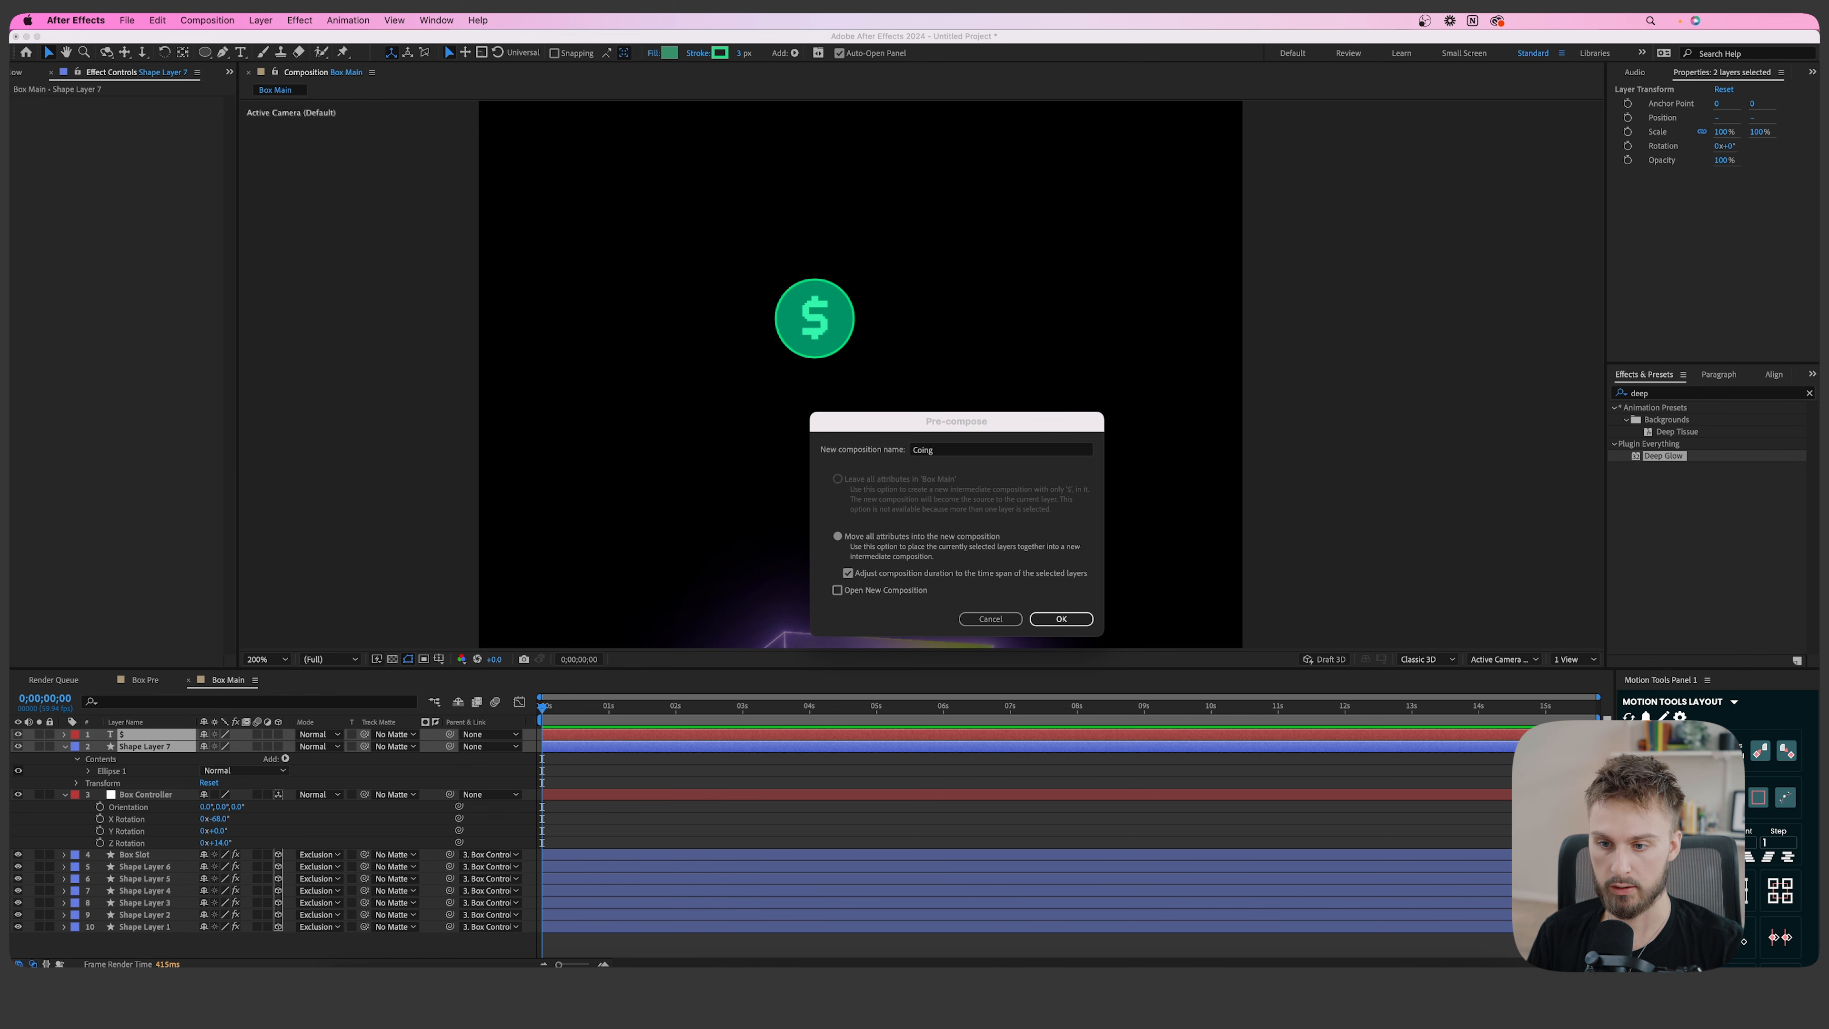
{"action": "key", "text": "Return"}
Rename the pre-composed layer Coin and move its anchor point to the centre of the coin.
{"action": "left_click", "coordinate": [530, 735]}
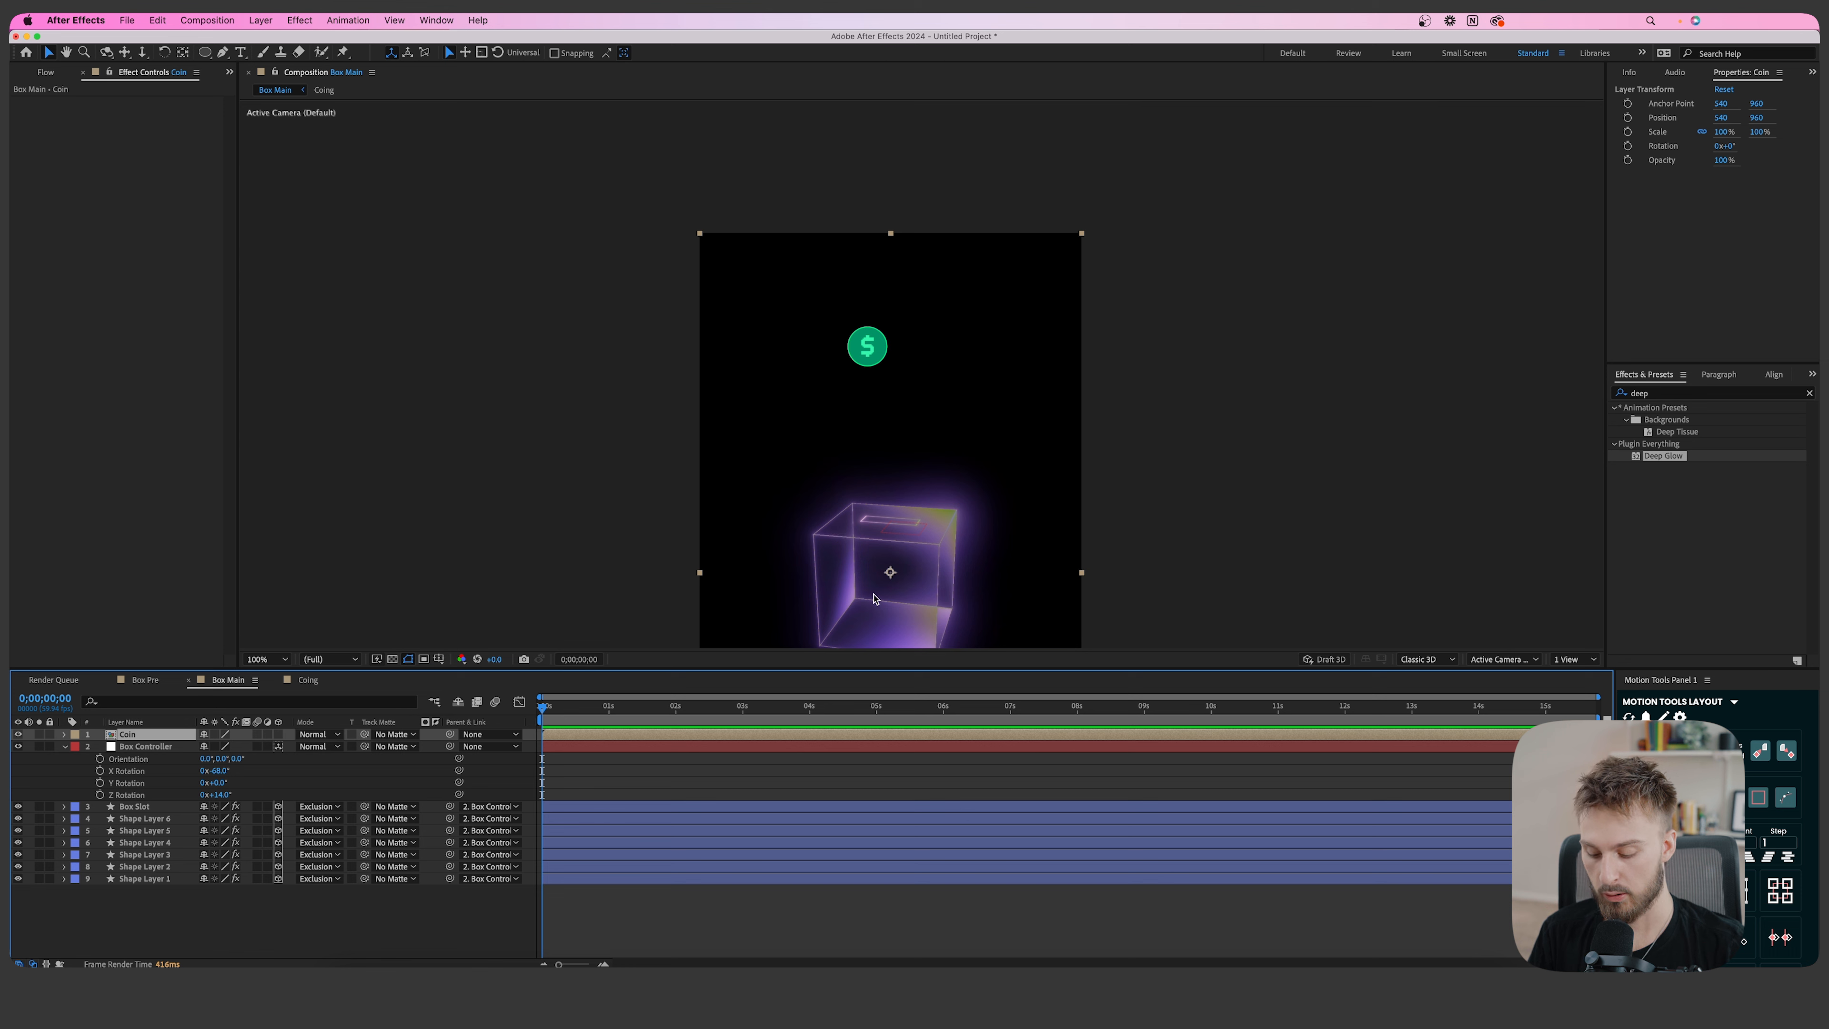
{"action": "key", "text": "y"}
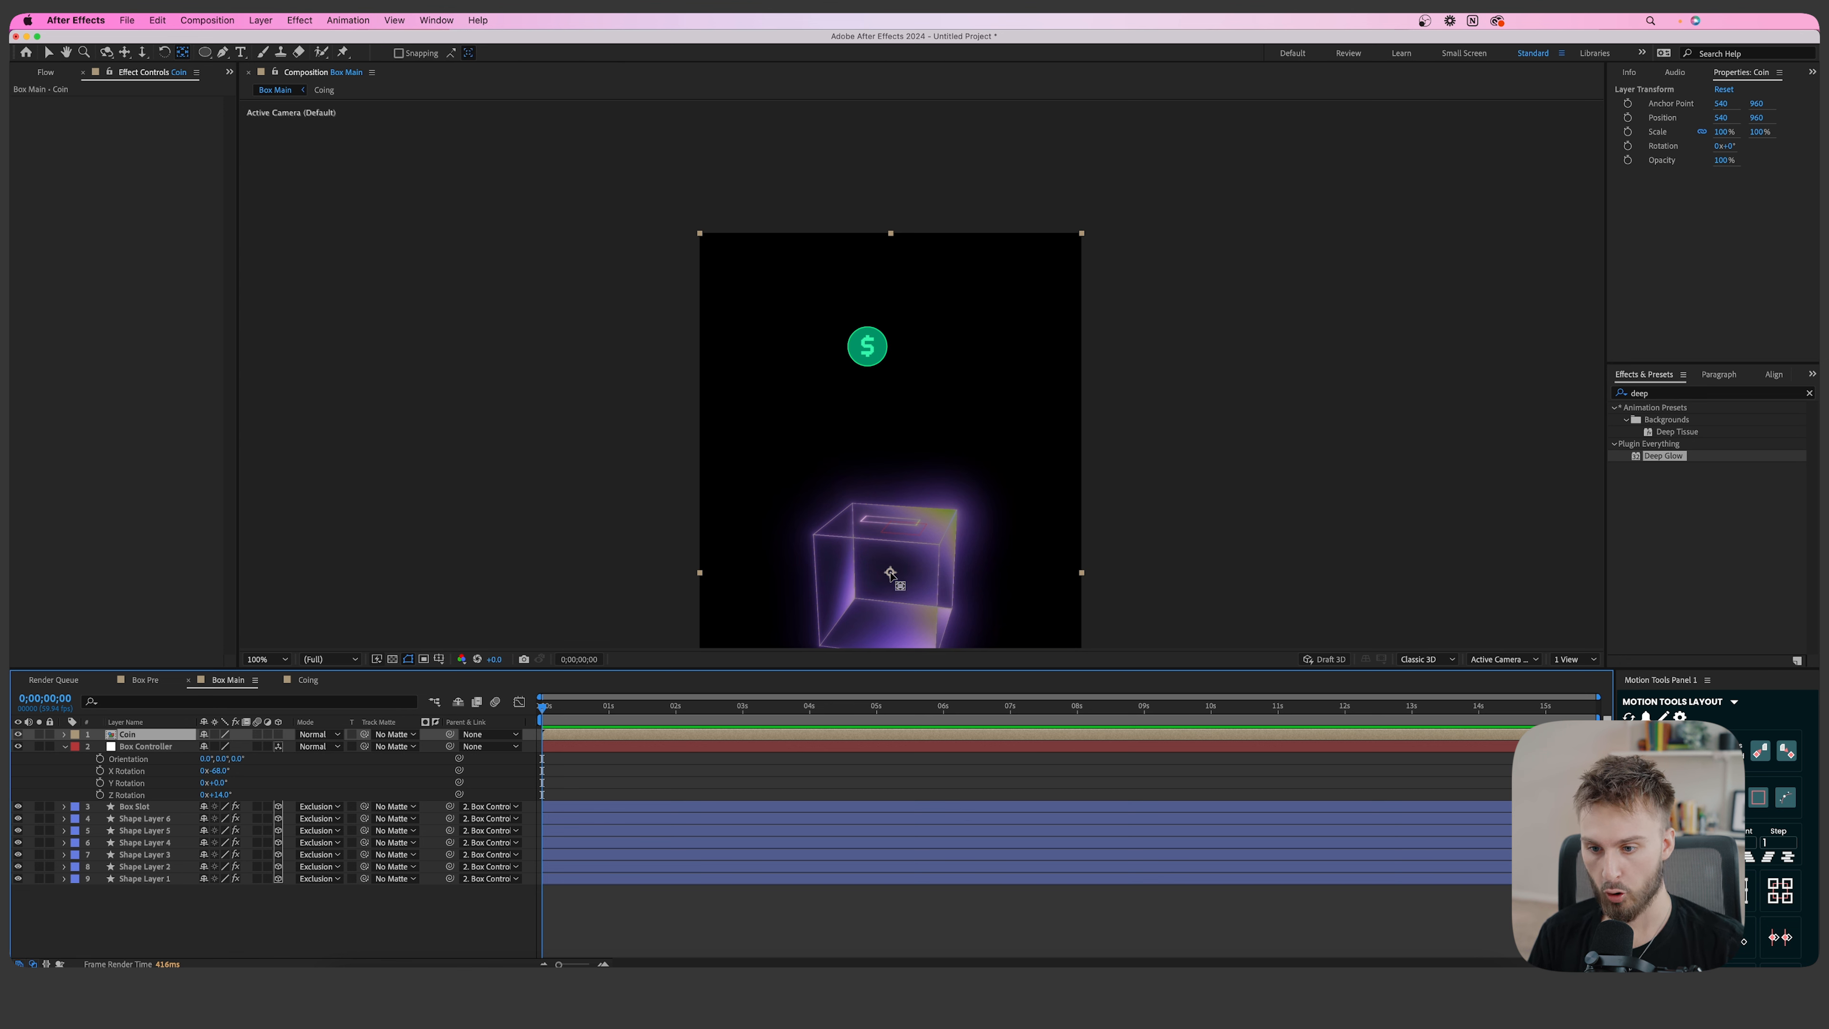
{"action": "left_click_drag", "start_coordinate": [891, 574], "coordinate": [868, 349]}
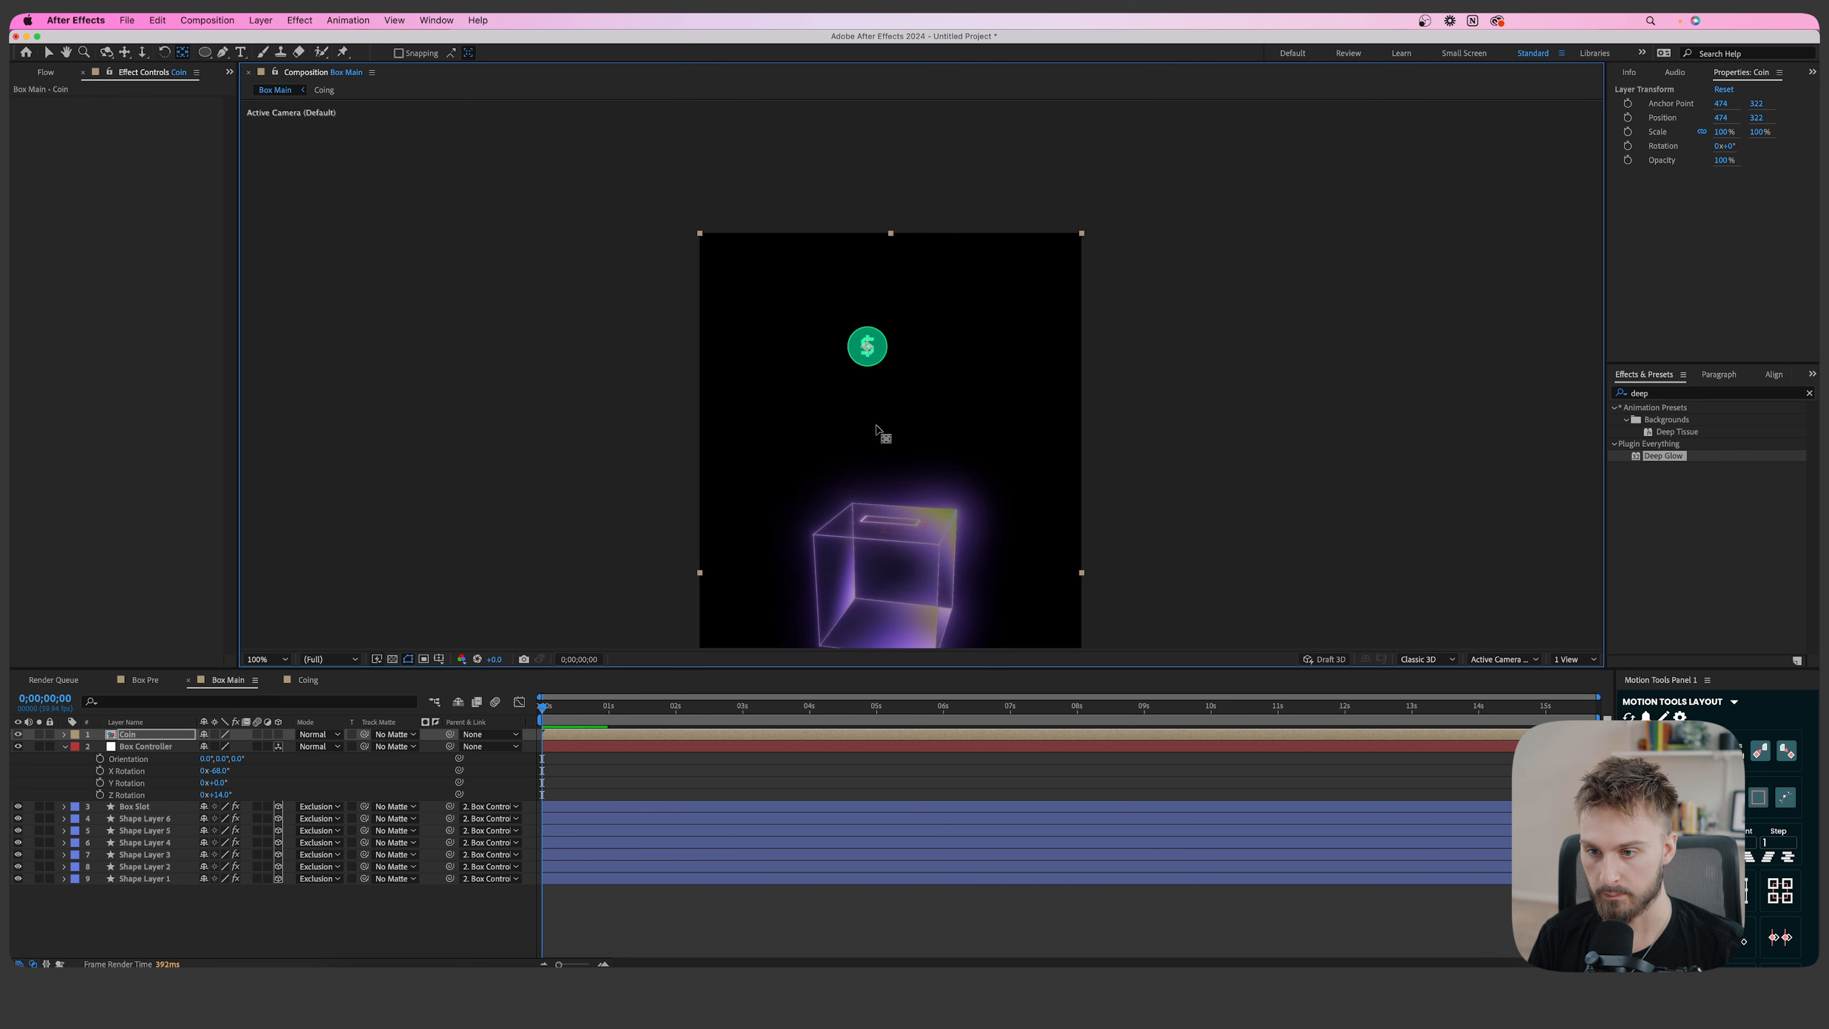
{"action": "key", "text": "v"}
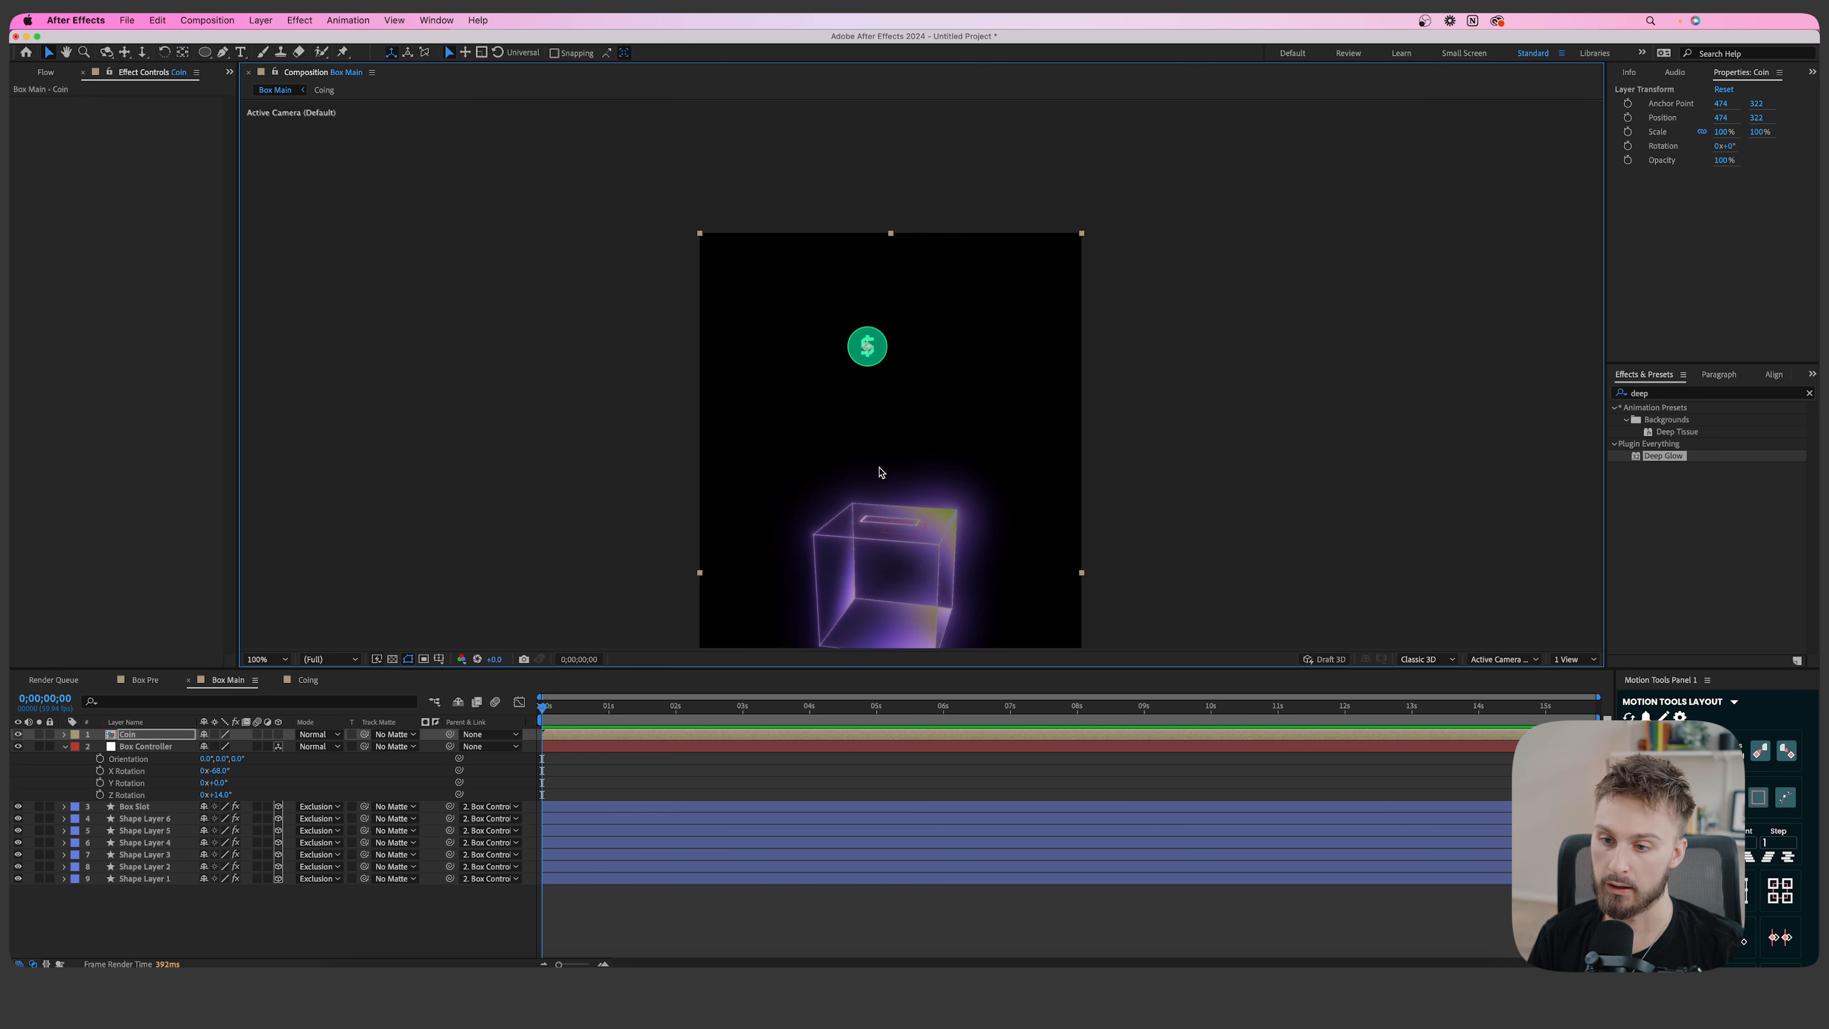
Make the Coin layer 3D and move it over the box's slot, to about X 544, Y 422.
{"action": "left_click", "coordinate": [64, 746]}
{"action": "left_click", "coordinate": [144, 747]}
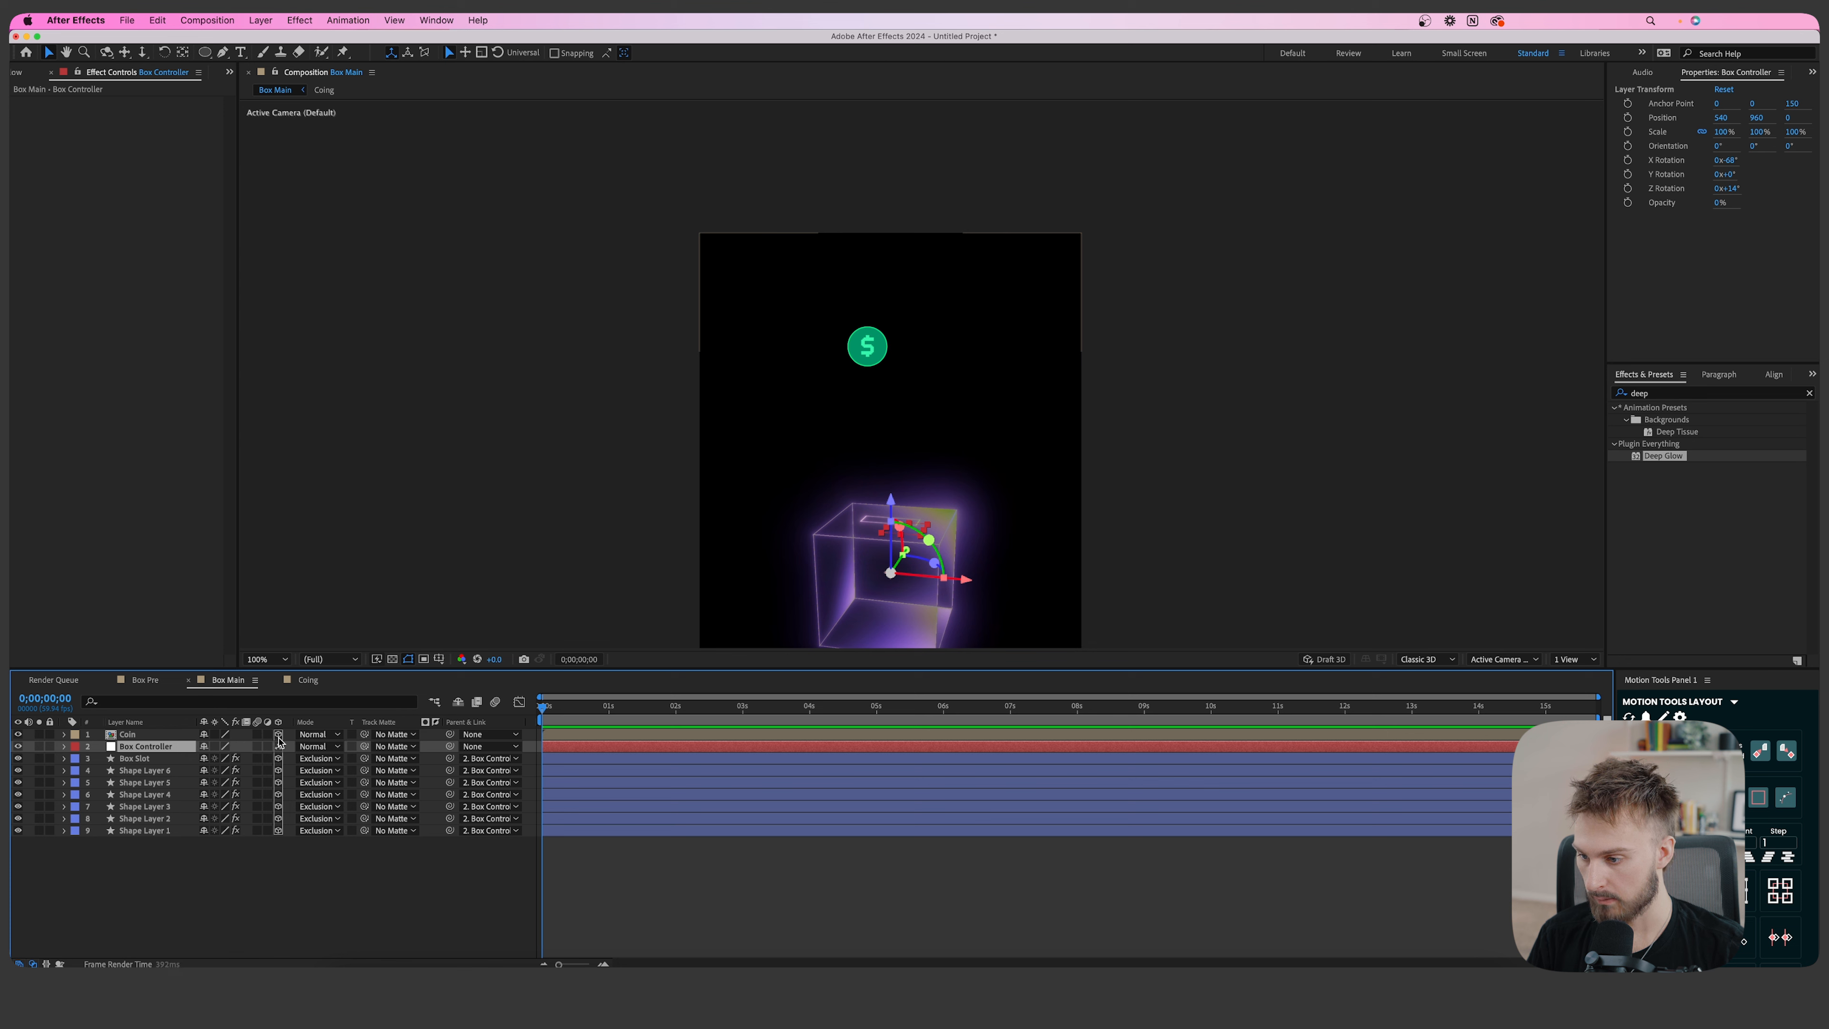
{"action": "left_click_drag", "start_coordinate": [874, 357], "coordinate": [901, 391]}
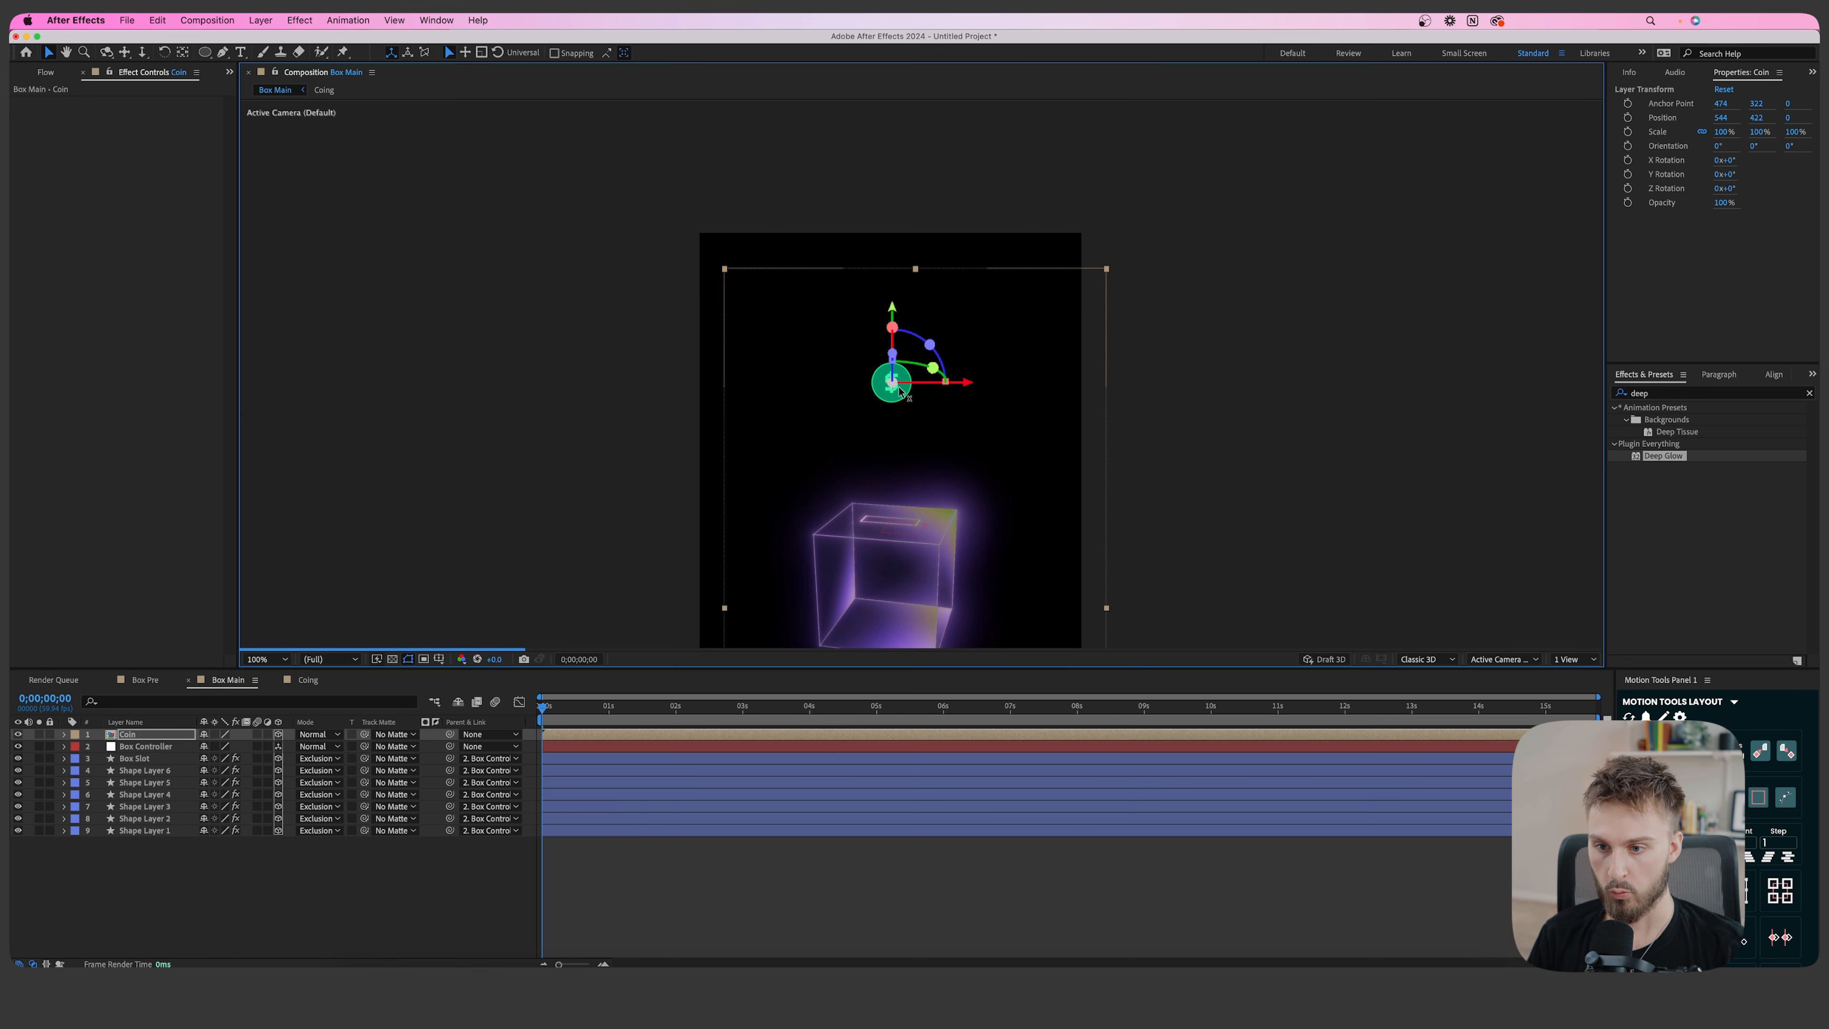
Switch the composition to a two-view layout with a Right view beside the Active Camera.
{"action": "left_click", "coordinate": [1573, 658]}
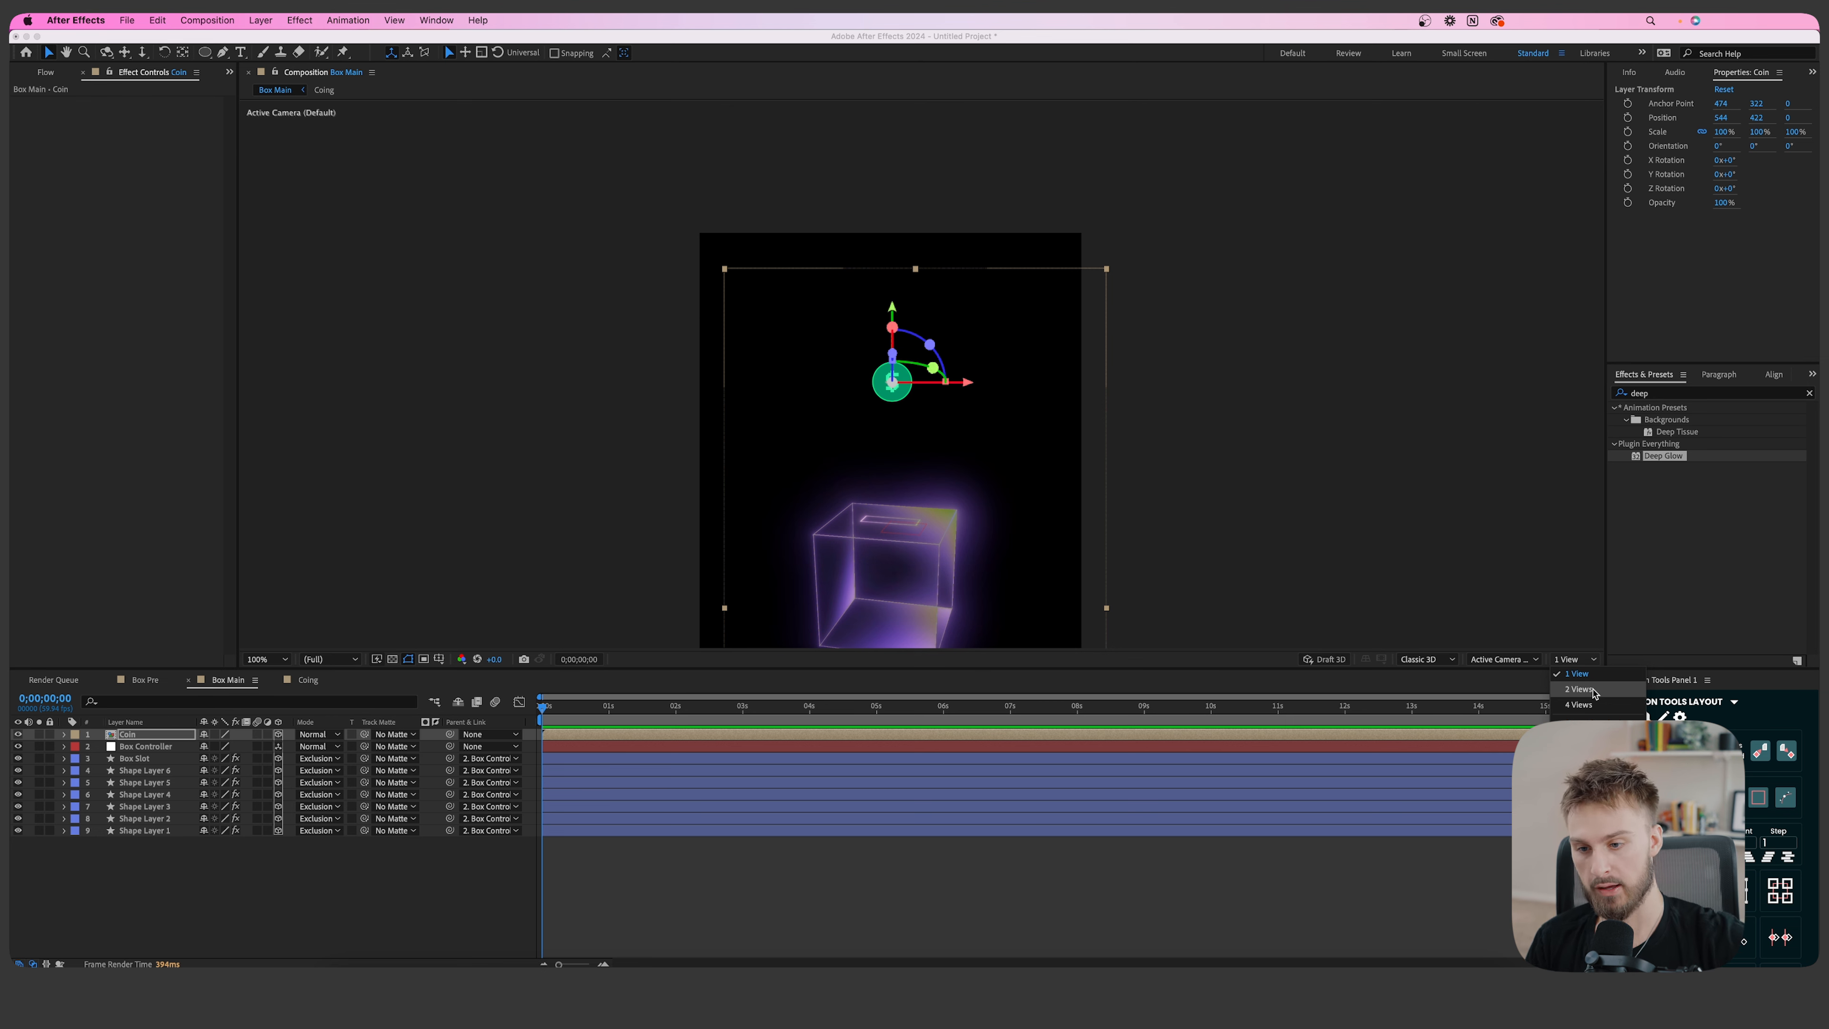
{"action": "left_click", "coordinate": [936, 576]}
{"action": "scroll", "coordinate": [898, 548], "scroll_direction": "up", "scroll_amount": 1}
{"action": "key", "text": "space"}
{"action": "left_click_drag", "start_coordinate": [897, 555], "coordinate": [903, 325]}
{"action": "left_click", "coordinate": [1567, 659]}
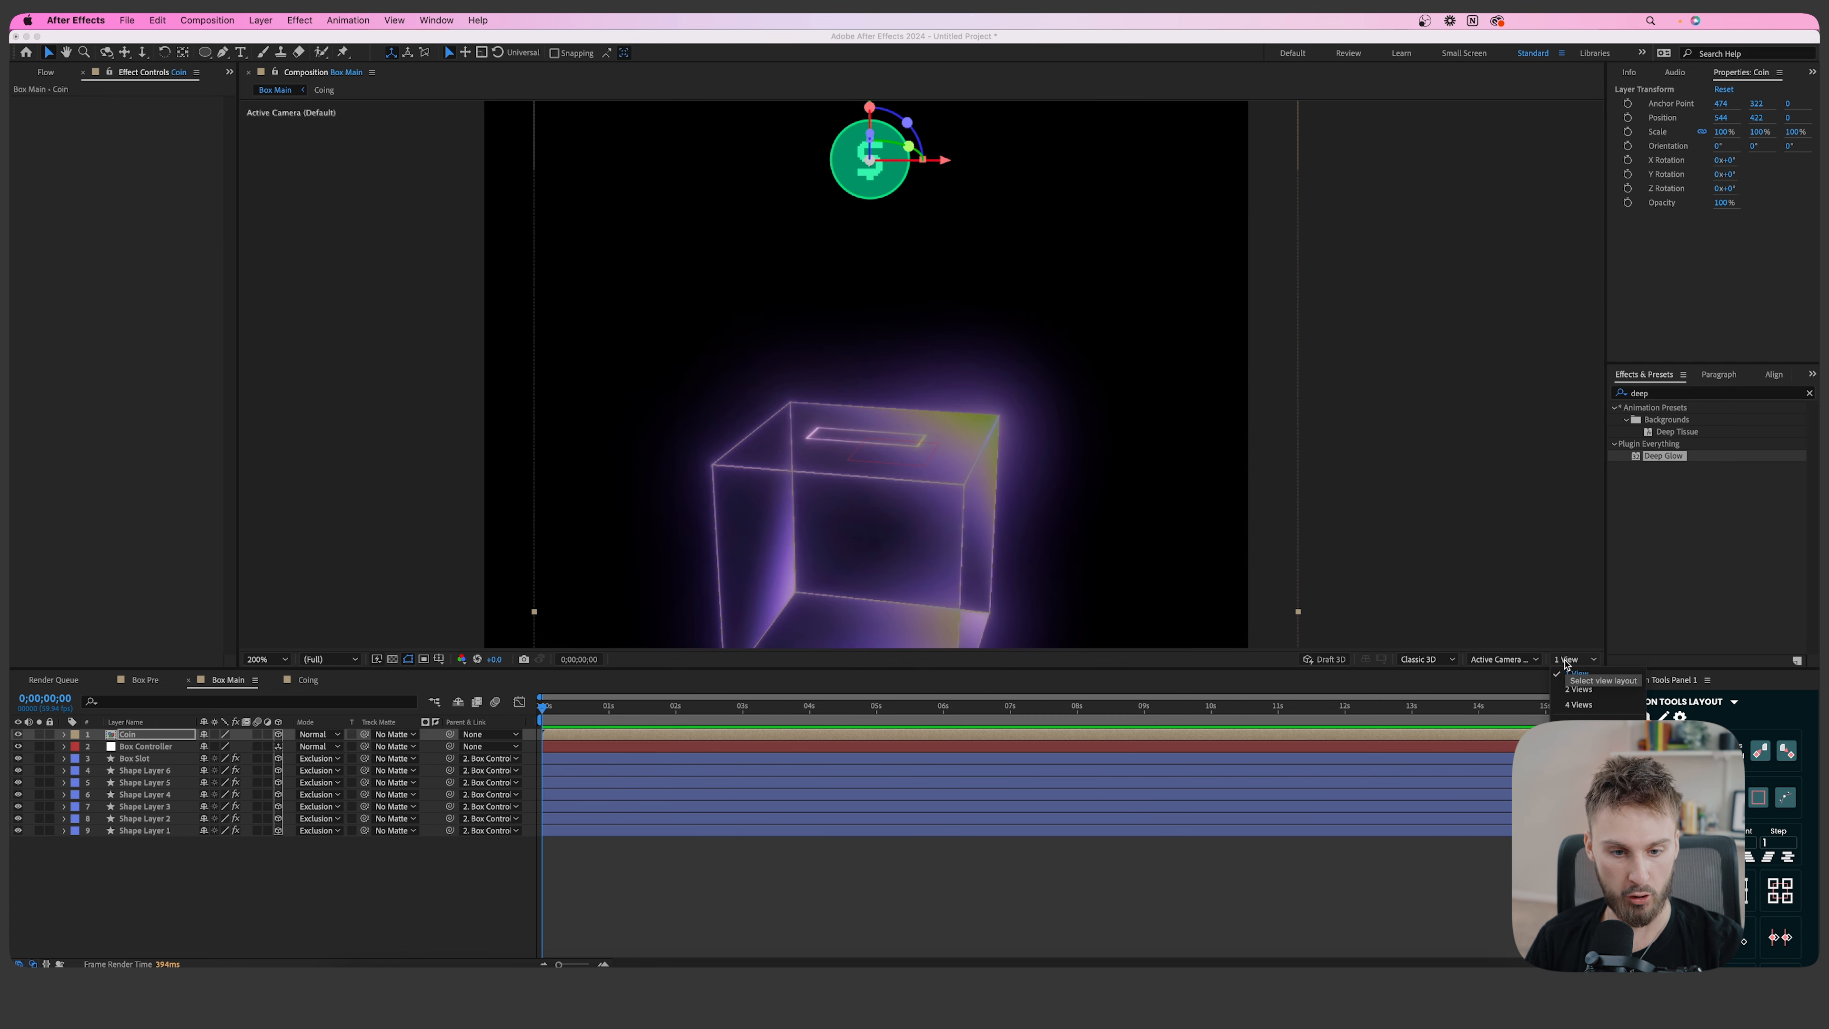
{"action": "left_click", "coordinate": [1579, 689]}
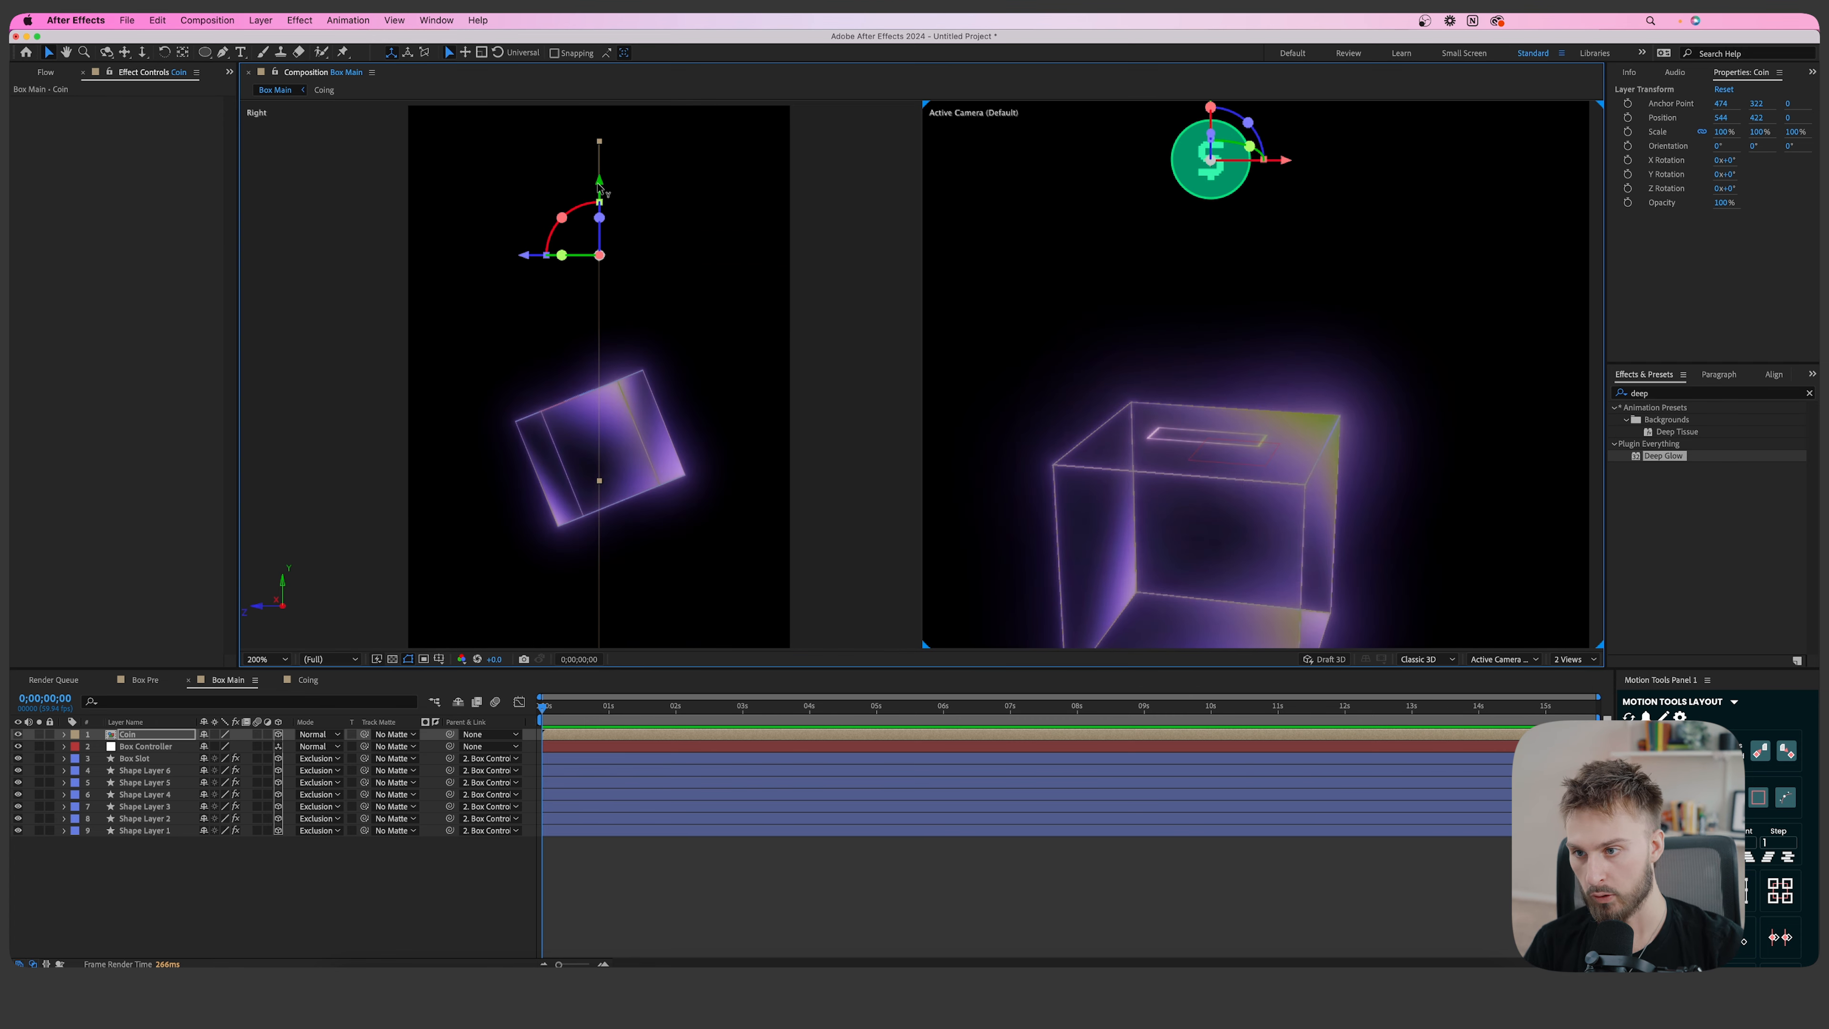
Lower the coin to the box's slot at about Y 806 and shift it in depth to about Z -42.
{"action": "left_click_drag", "start_coordinate": [600, 186], "coordinate": [599, 322]}
{"action": "scroll", "coordinate": [1224, 455], "scroll_direction": "up", "scroll_amount": 3}
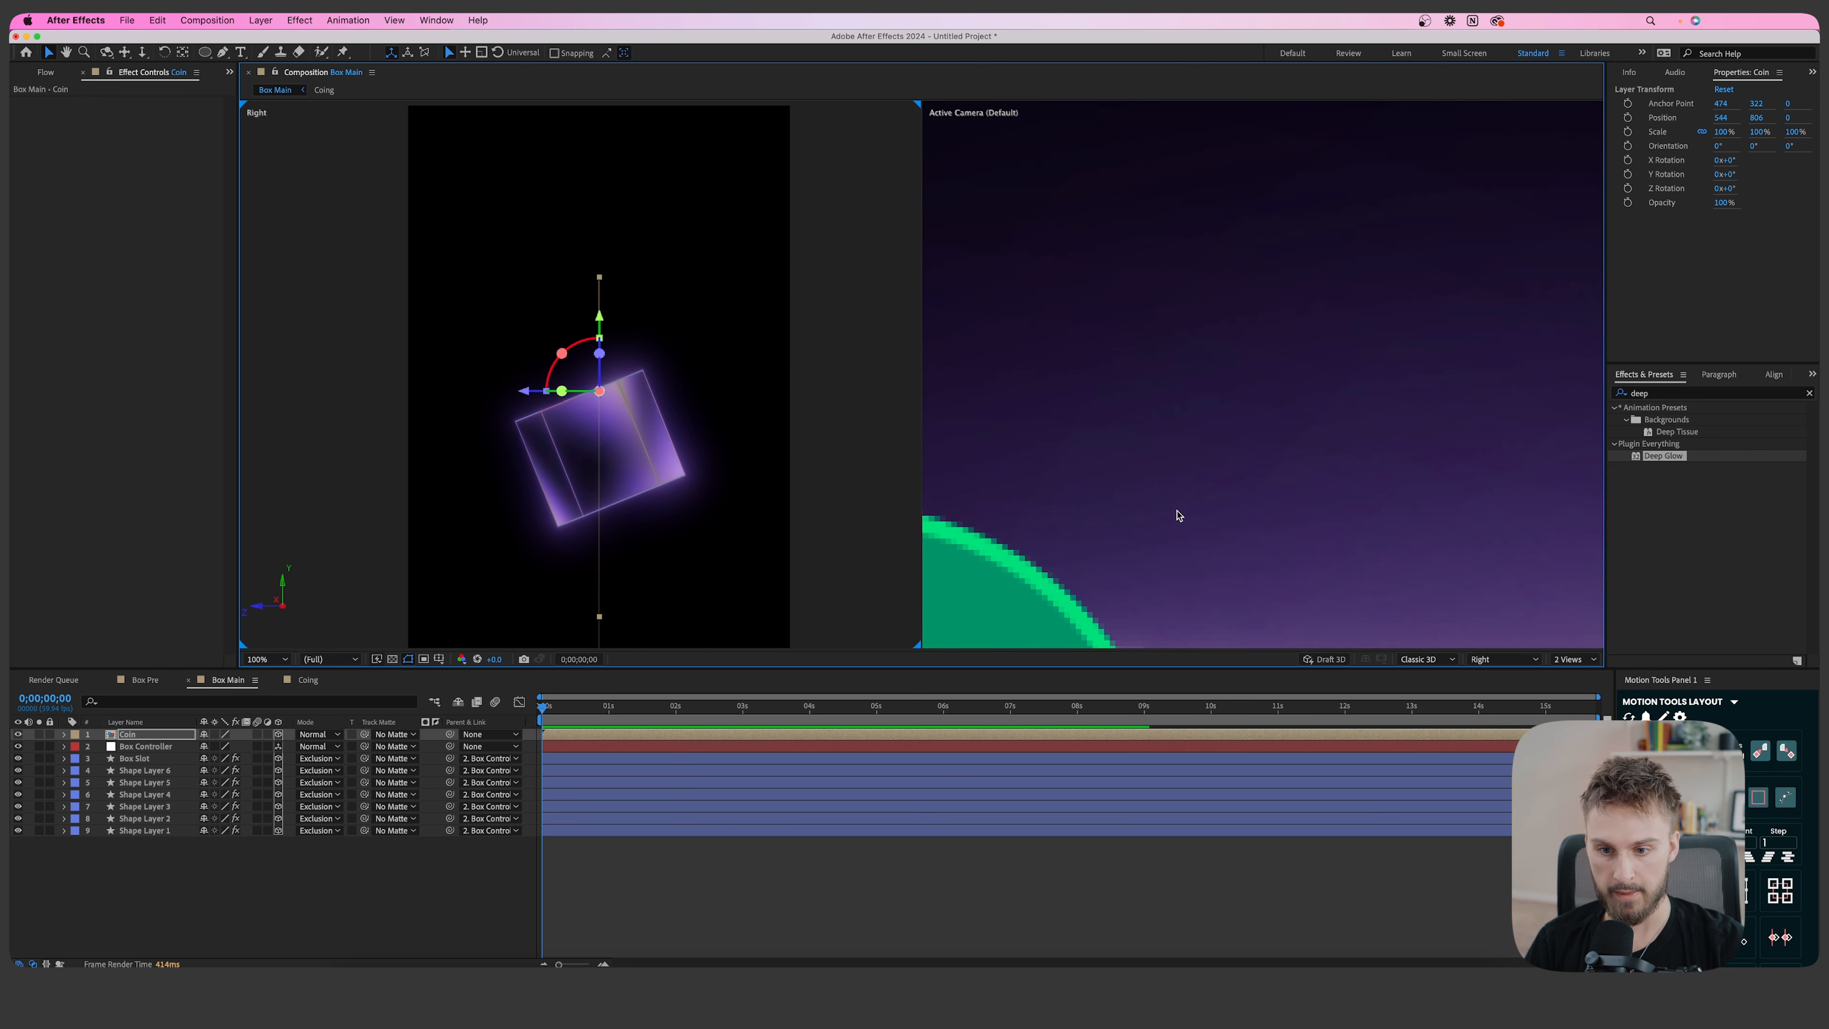
{"action": "left_click_drag", "start_coordinate": [1178, 516], "coordinate": [1144, 324]}
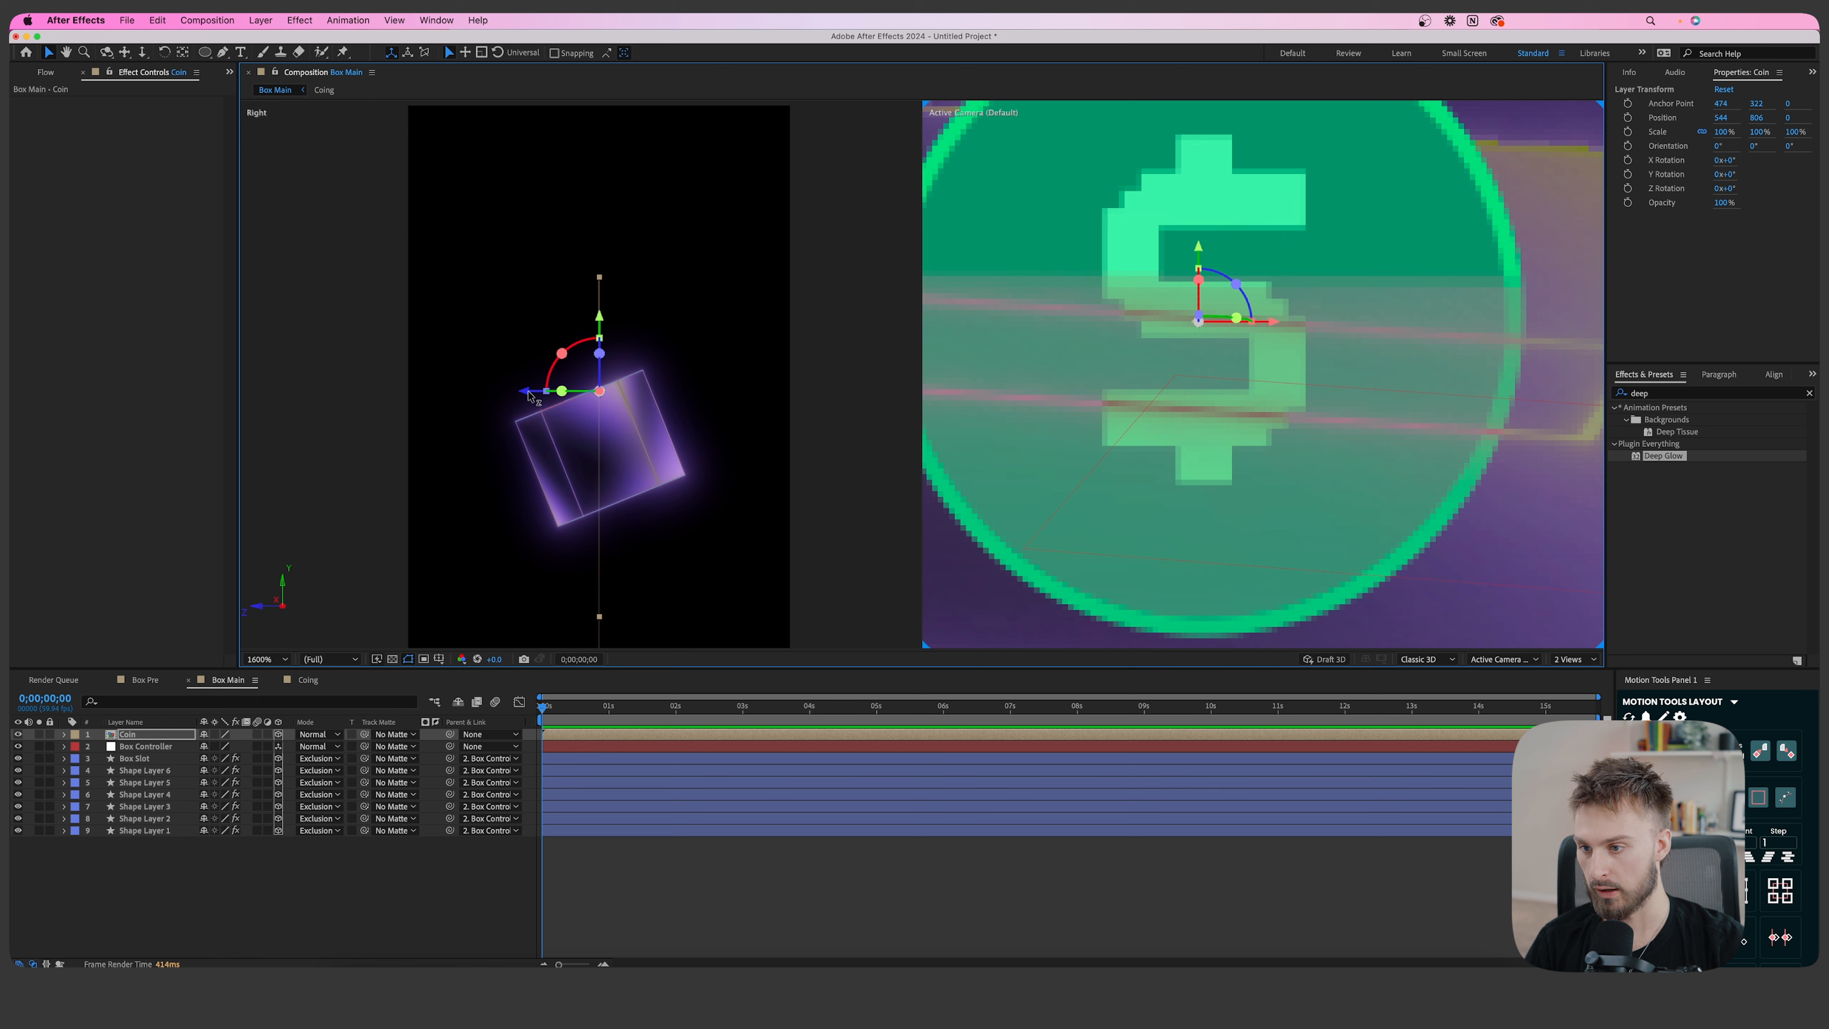
{"action": "left_click_drag", "start_coordinate": [529, 395], "coordinate": [512, 398]}
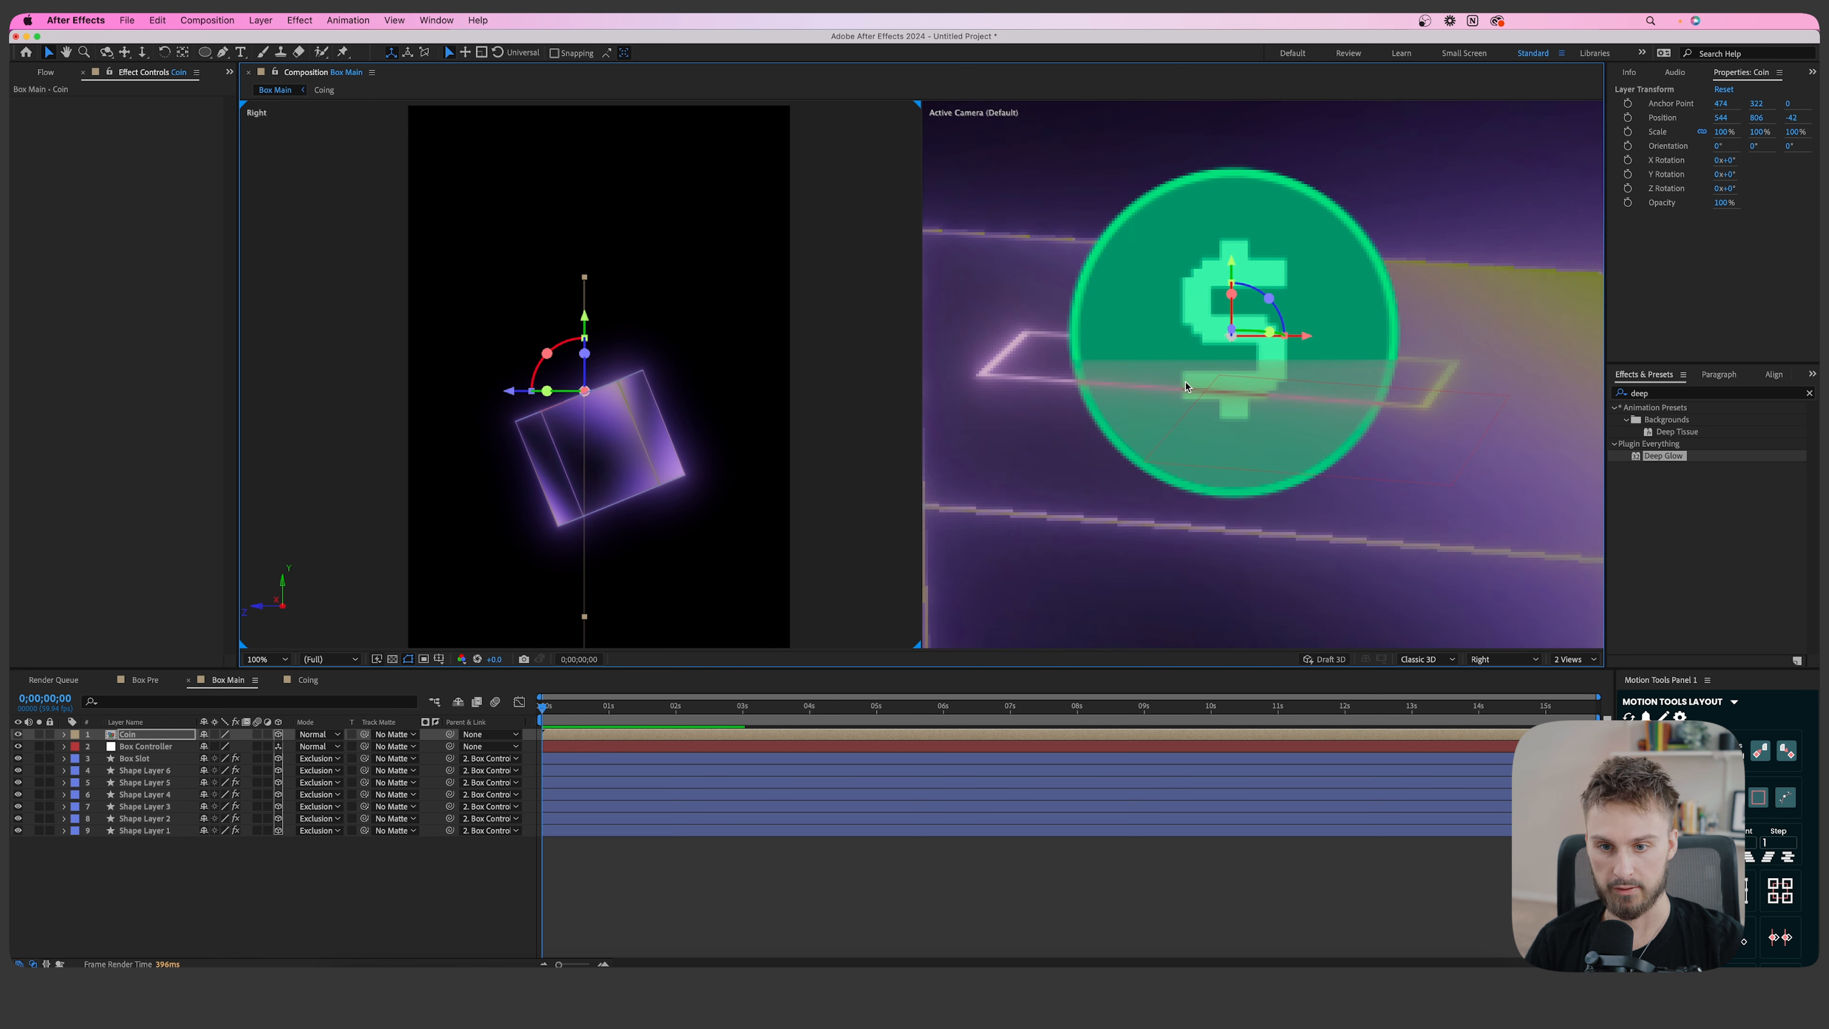
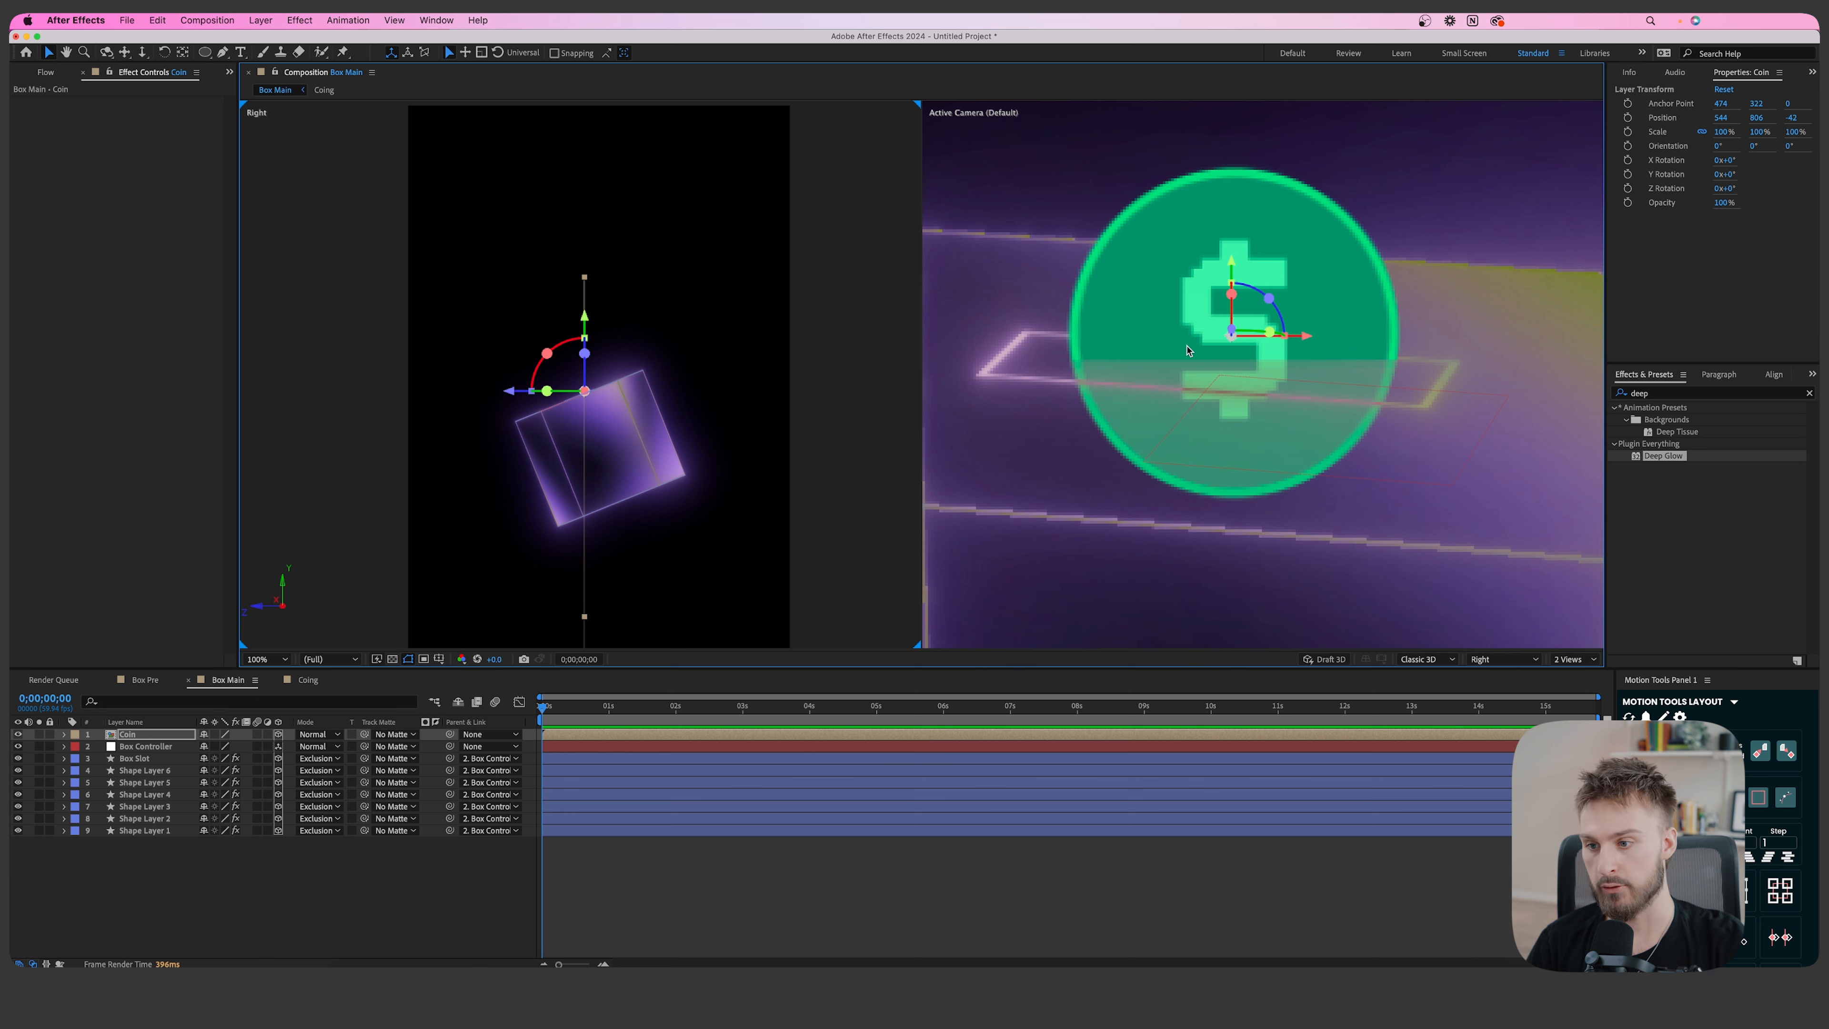
Lower the coin into the box to about Y 944 and scale the Coin layer to 68%.
{"action": "left_click_drag", "start_coordinate": [588, 325], "coordinate": [588, 373]}
{"action": "left_click_drag", "start_coordinate": [1233, 462], "coordinate": [1160, 318]}
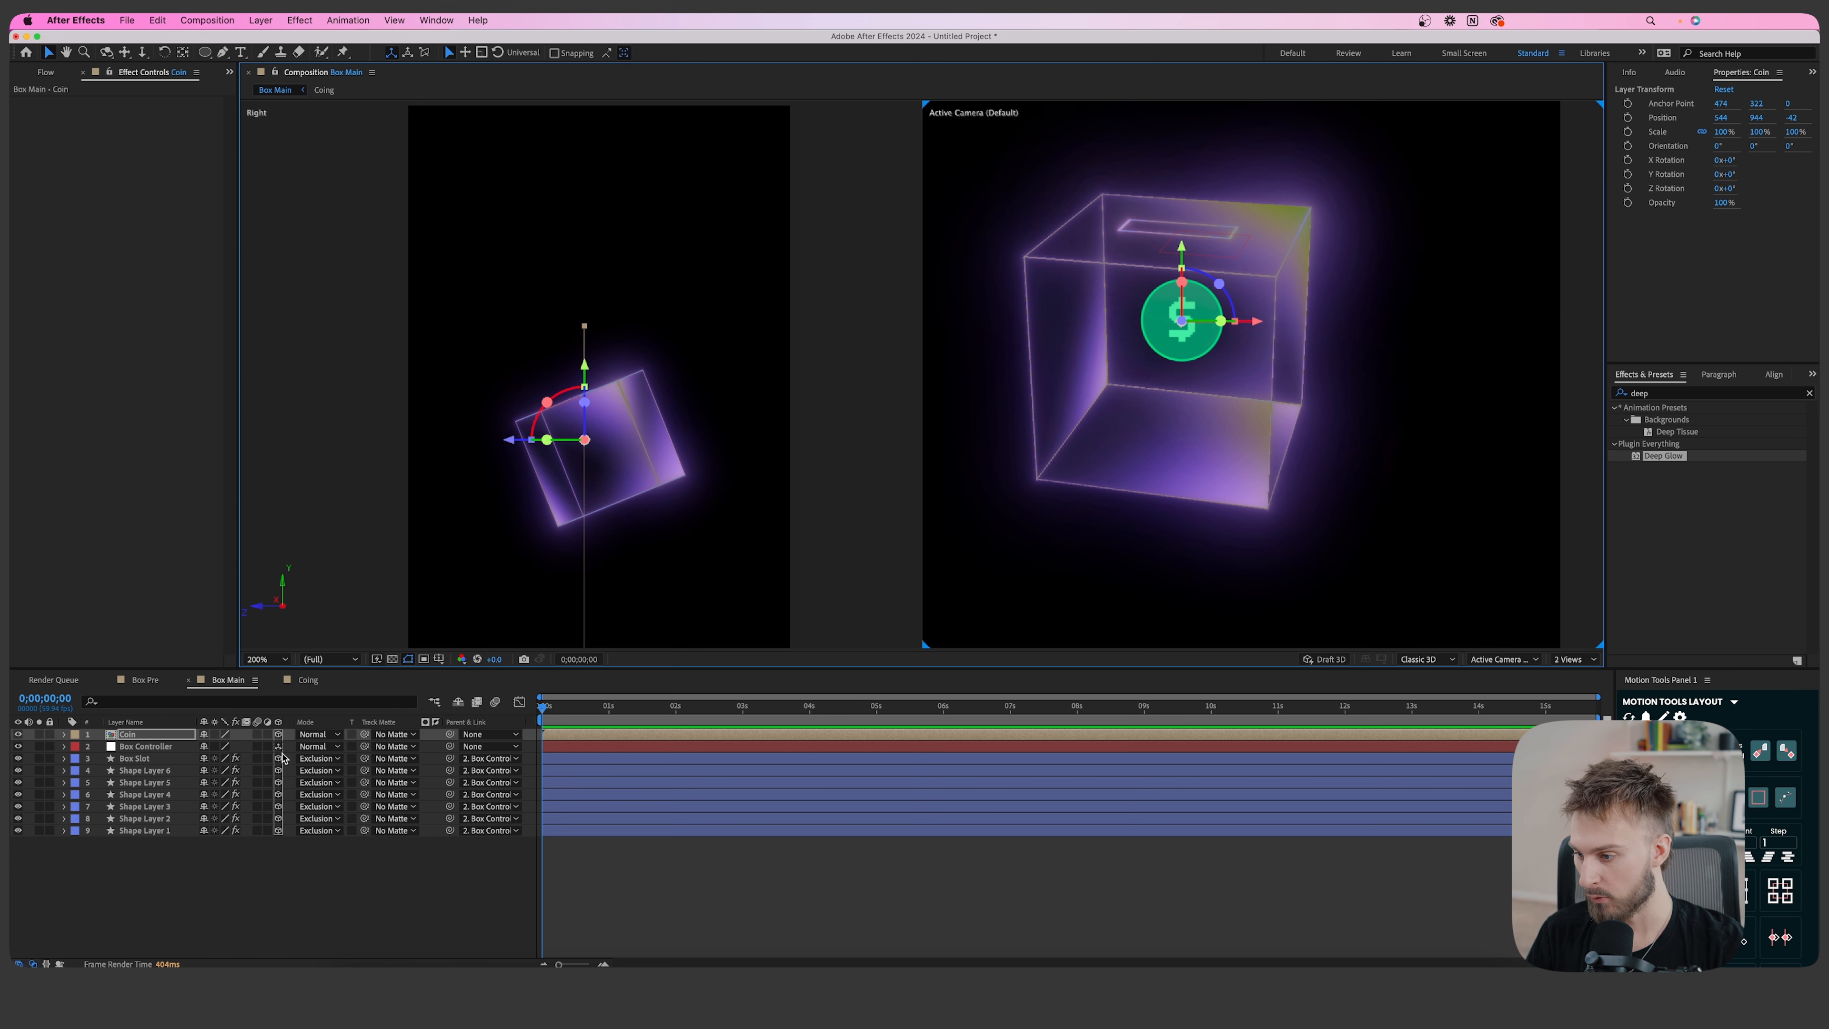
{"action": "key", "text": "s"}
{"action": "left_click_drag", "start_coordinate": [226, 747], "coordinate": [203, 748]}
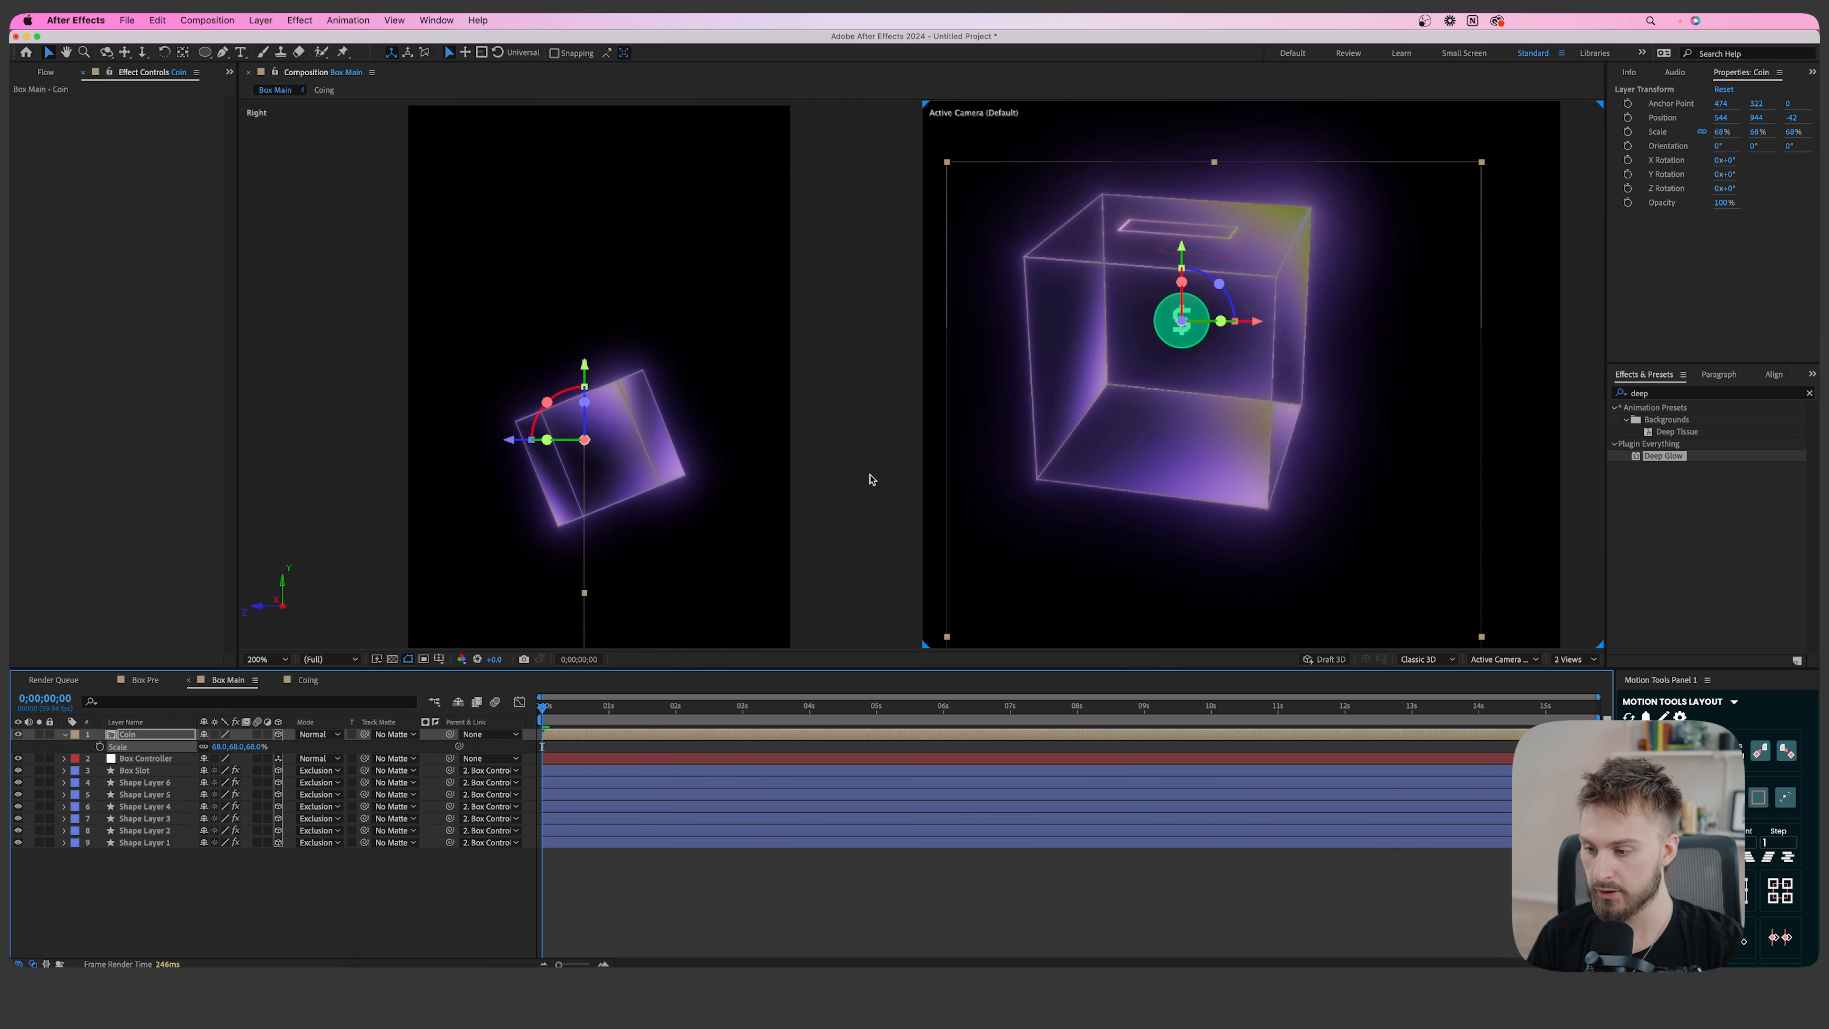
Raise the coin back above the box to about Y 524 and deselect it.
{"action": "scroll", "coordinate": [1062, 353], "scroll_direction": "down", "scroll_amount": 1}
{"action": "left_click_drag", "start_coordinate": [588, 369], "coordinate": [605, 195]}
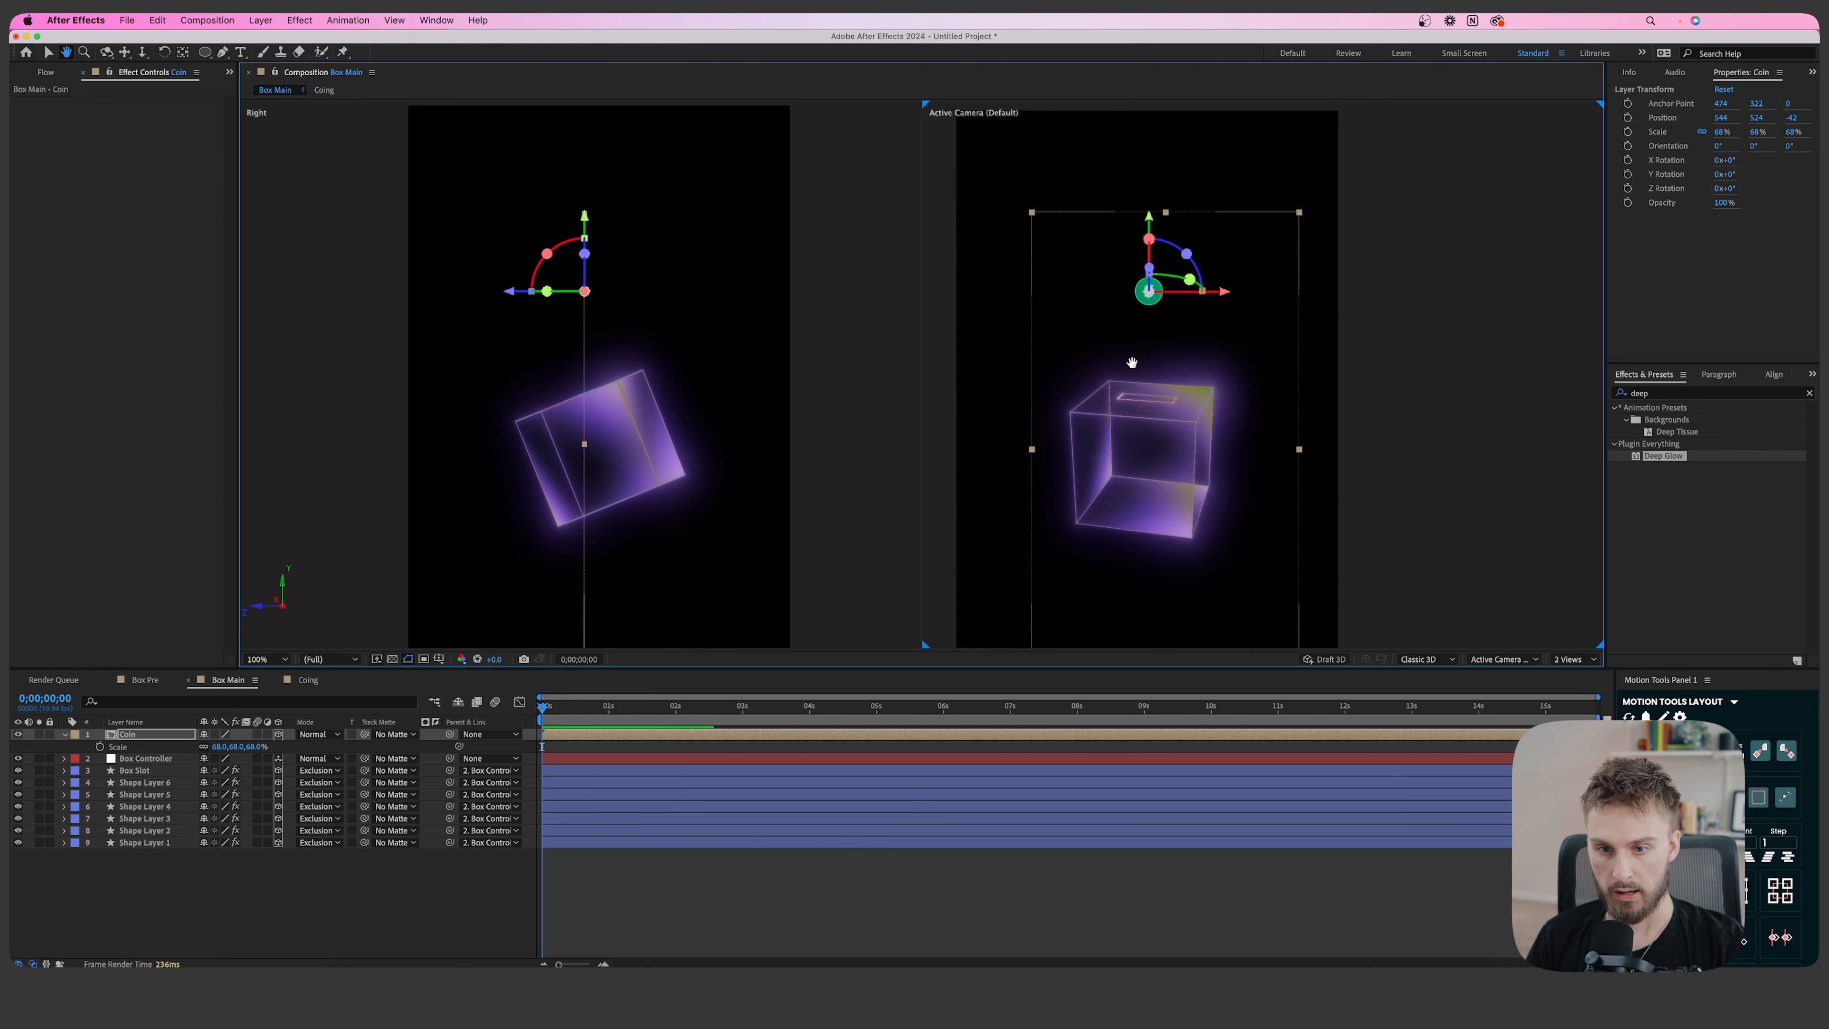
{"action": "left_click", "coordinate": [606, 759]}
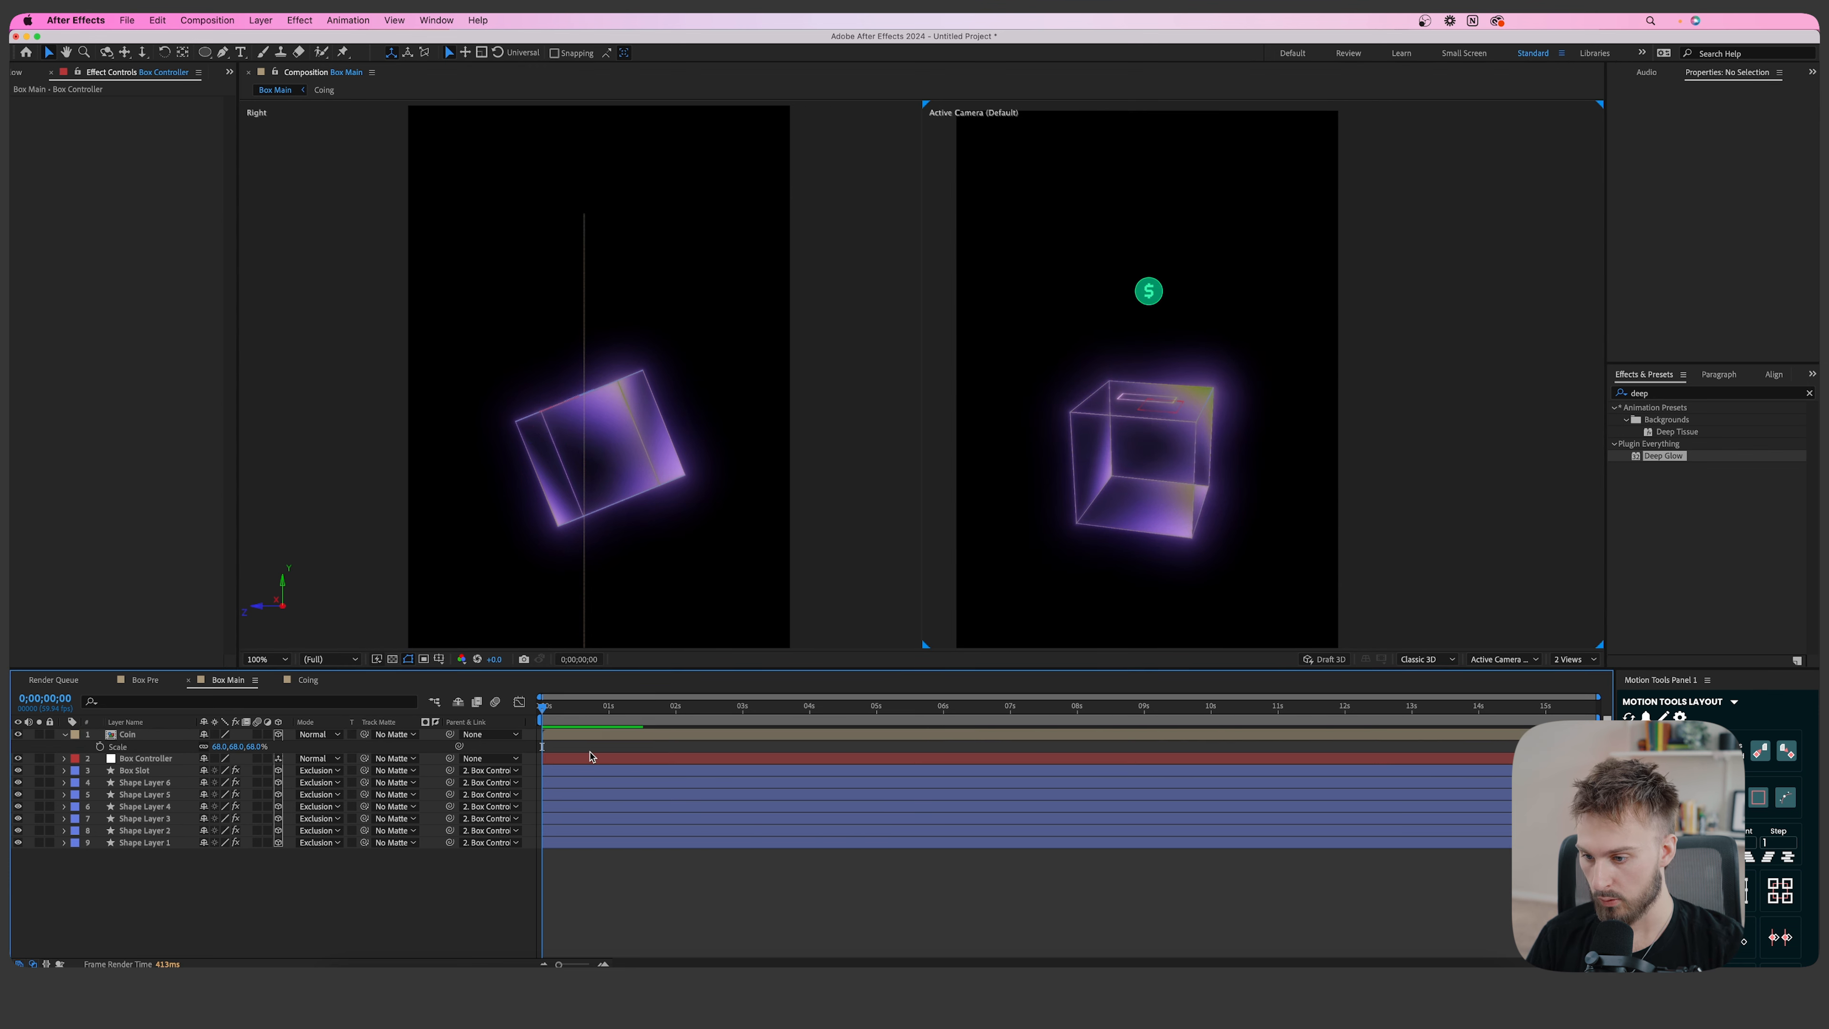
Apply the Deep Glow effect to the Coin layer and lower its Exposure to about 0.12.
{"action": "left_click", "coordinate": [603, 735]}
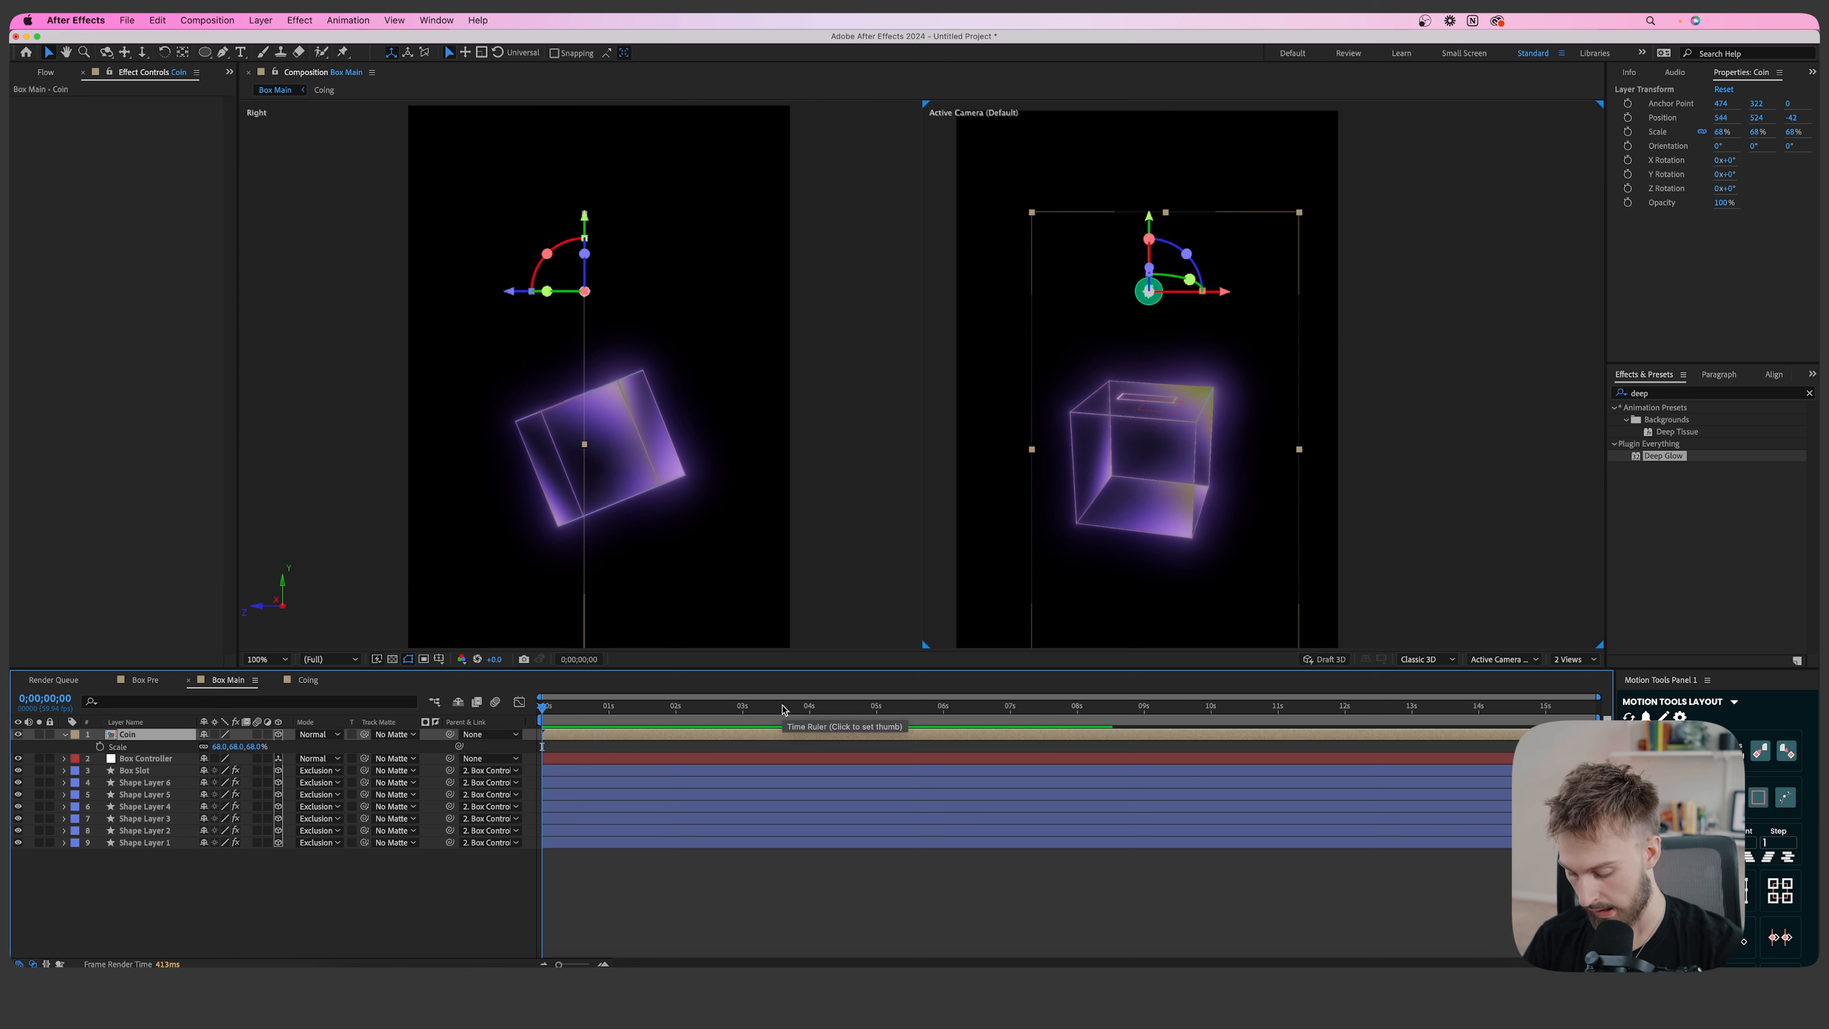
{"action": "key", "text": "ctrl+space"}
{"action": "type", "text": "deep"}
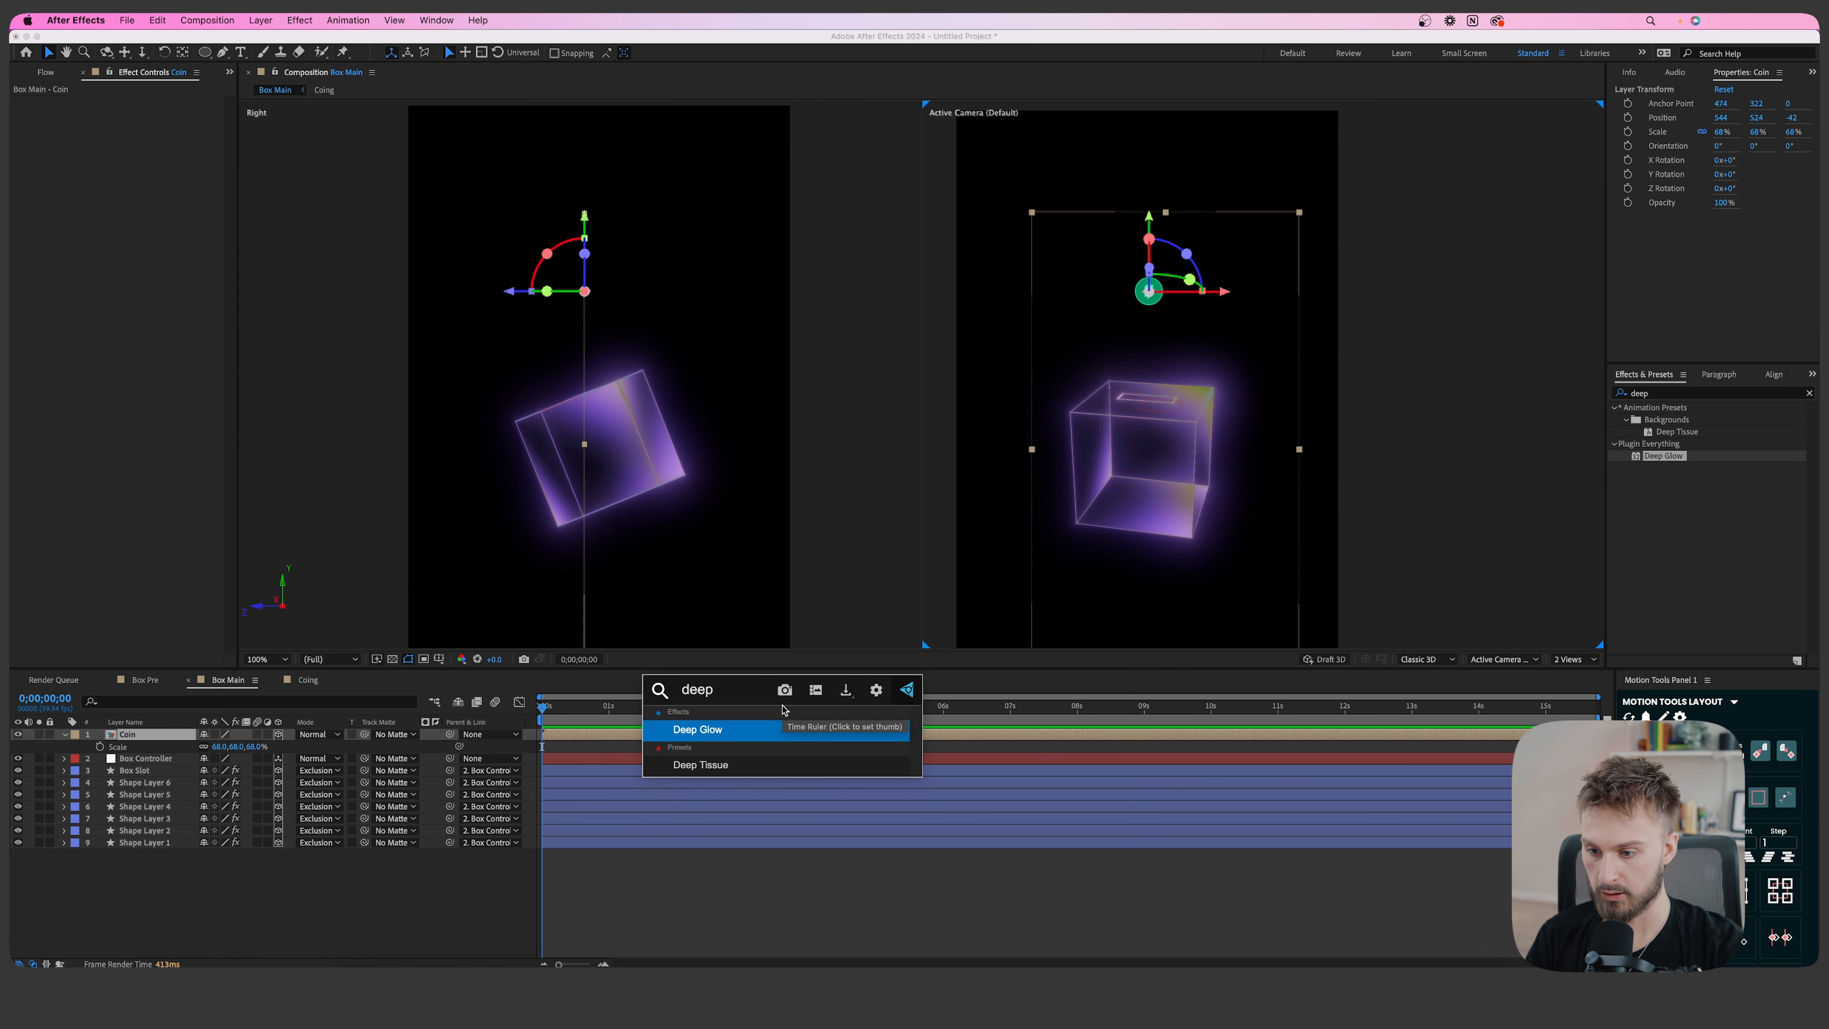
{"action": "key", "text": "Return"}
{"action": "left_click_drag", "start_coordinate": [142, 138], "coordinate": [49, 128]}
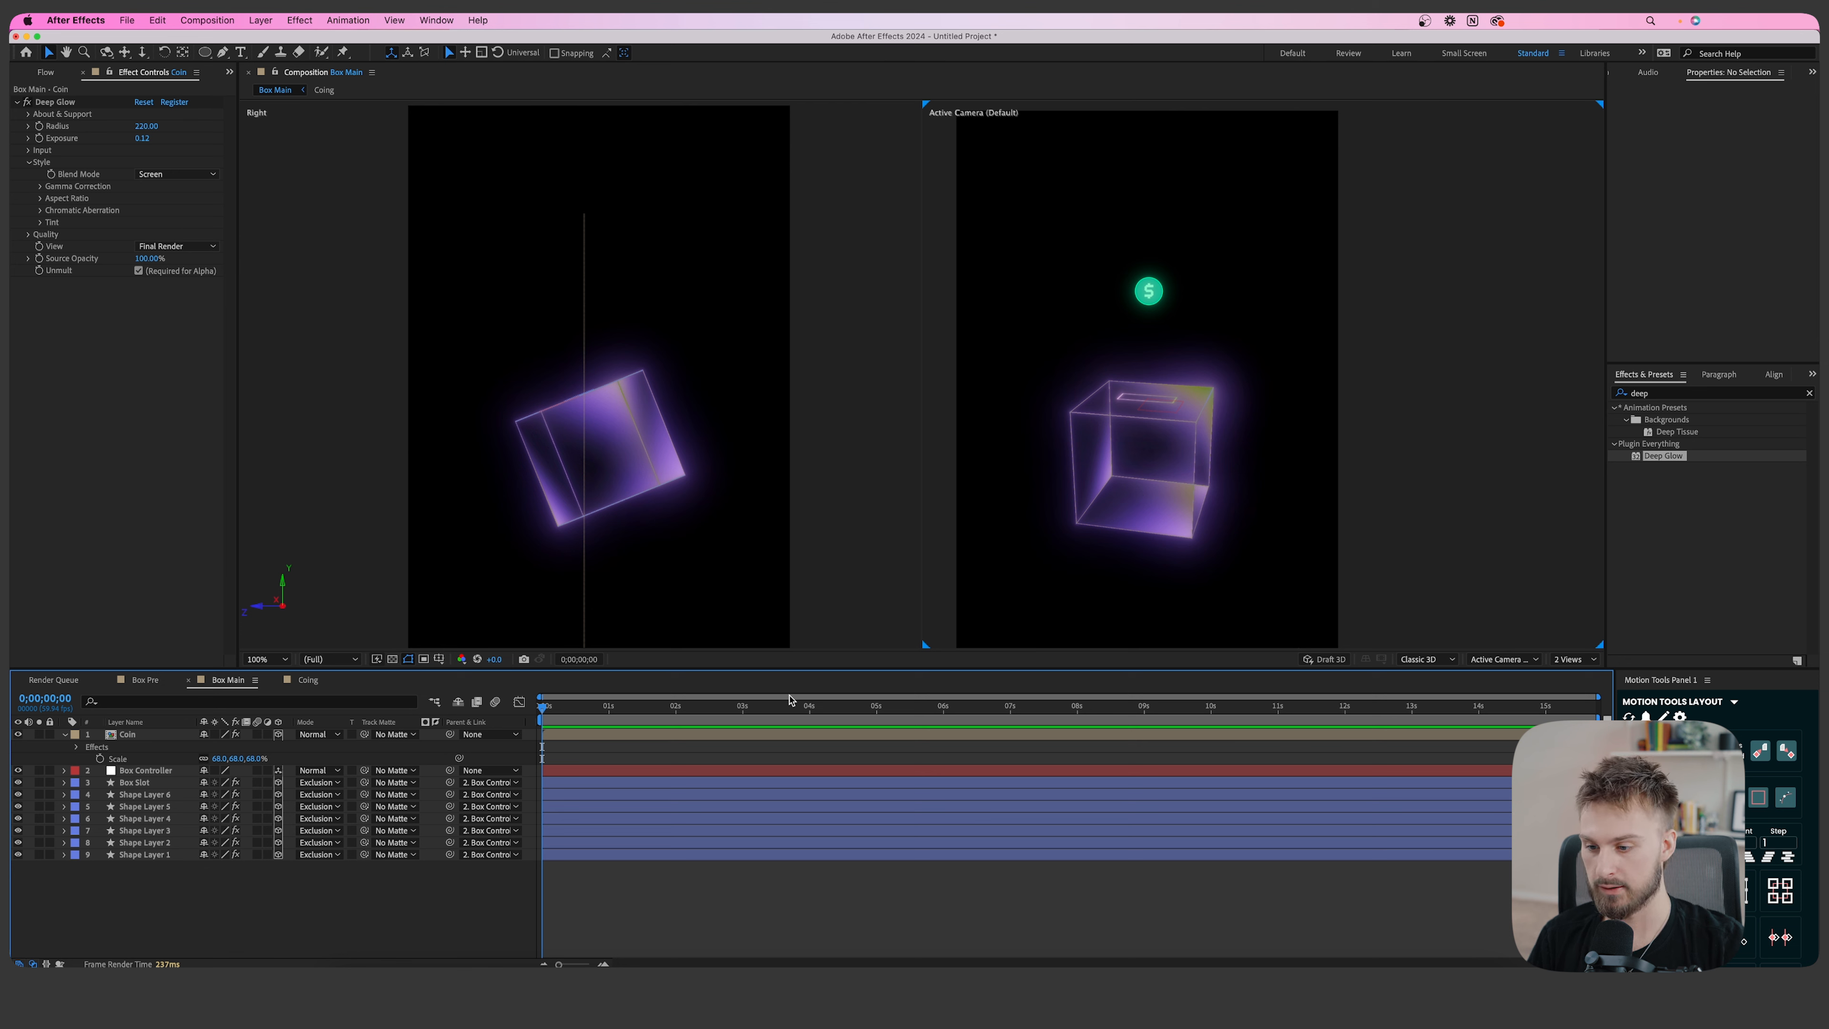
Lower the Coin layer's vertical position to about 1030 so the coin sits inside the box above its floor.
{"action": "left_click", "coordinate": [574, 741]}
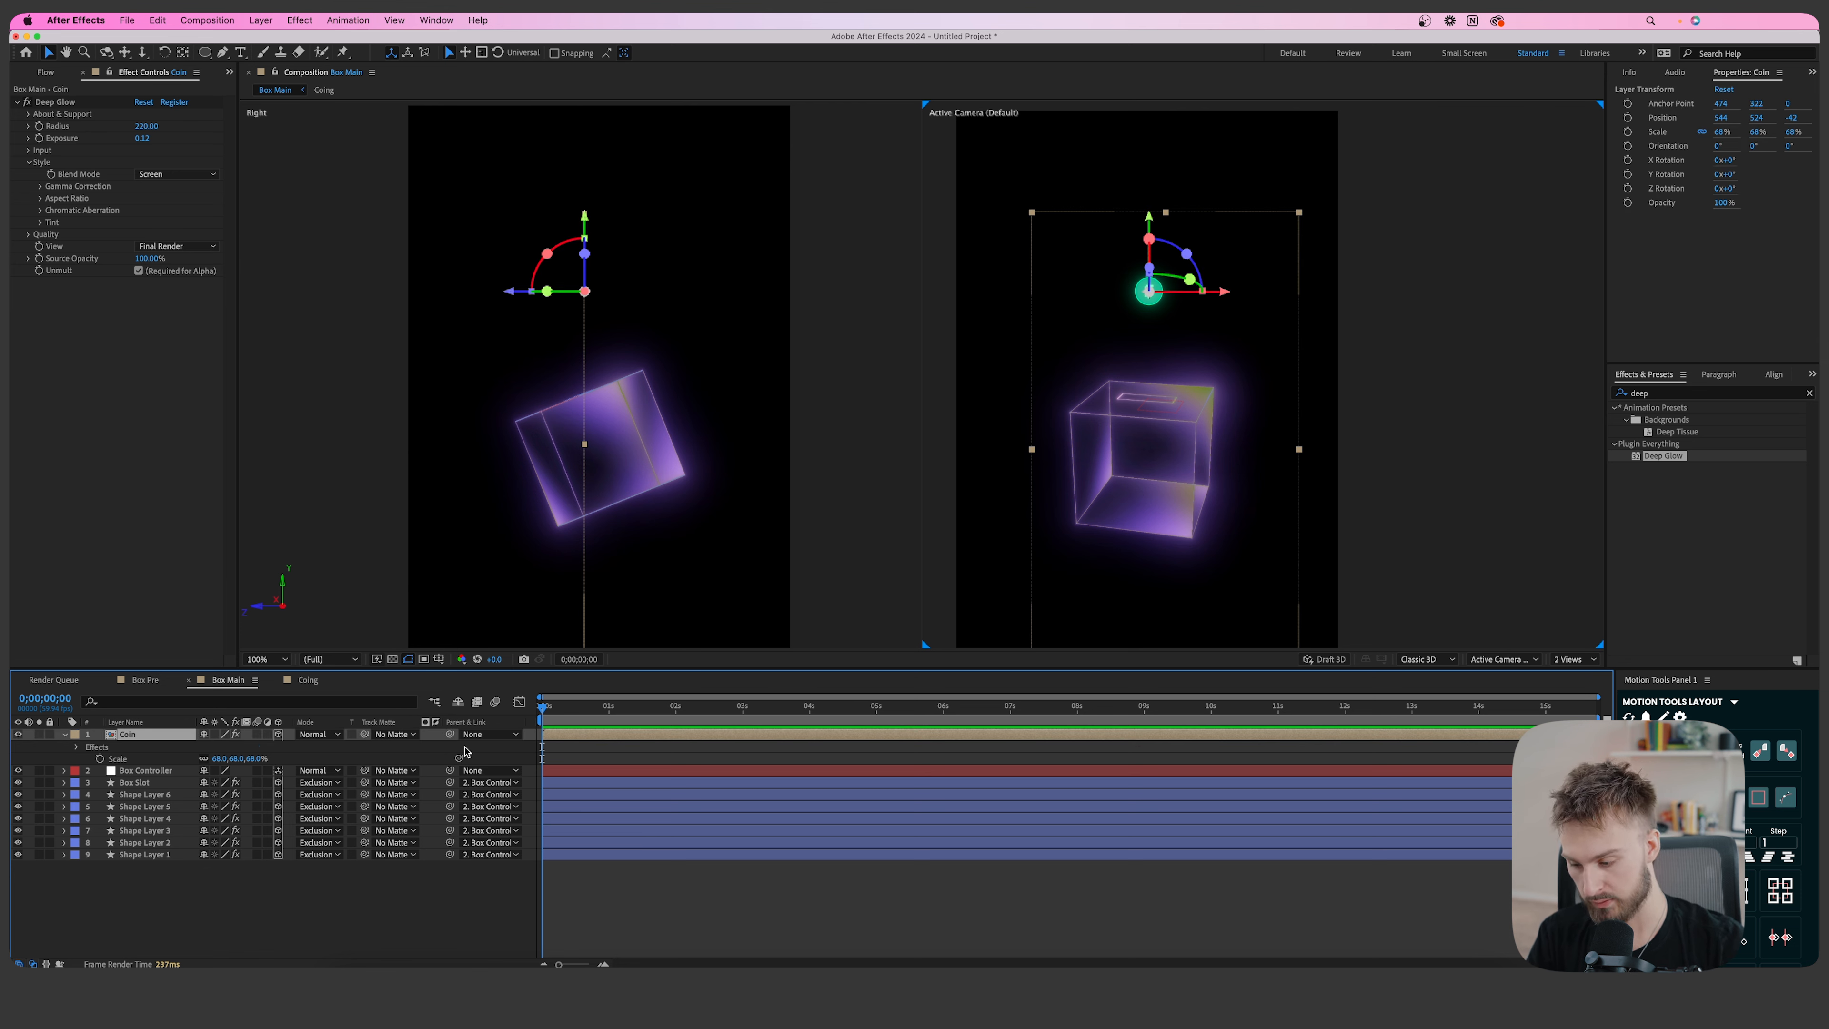
{"action": "key", "text": "p"}
{"action": "left_click_drag", "start_coordinate": [232, 746], "coordinate": [624, 708]}
{"action": "scroll", "coordinate": [616, 485], "scroll_direction": "up", "scroll_amount": 3}
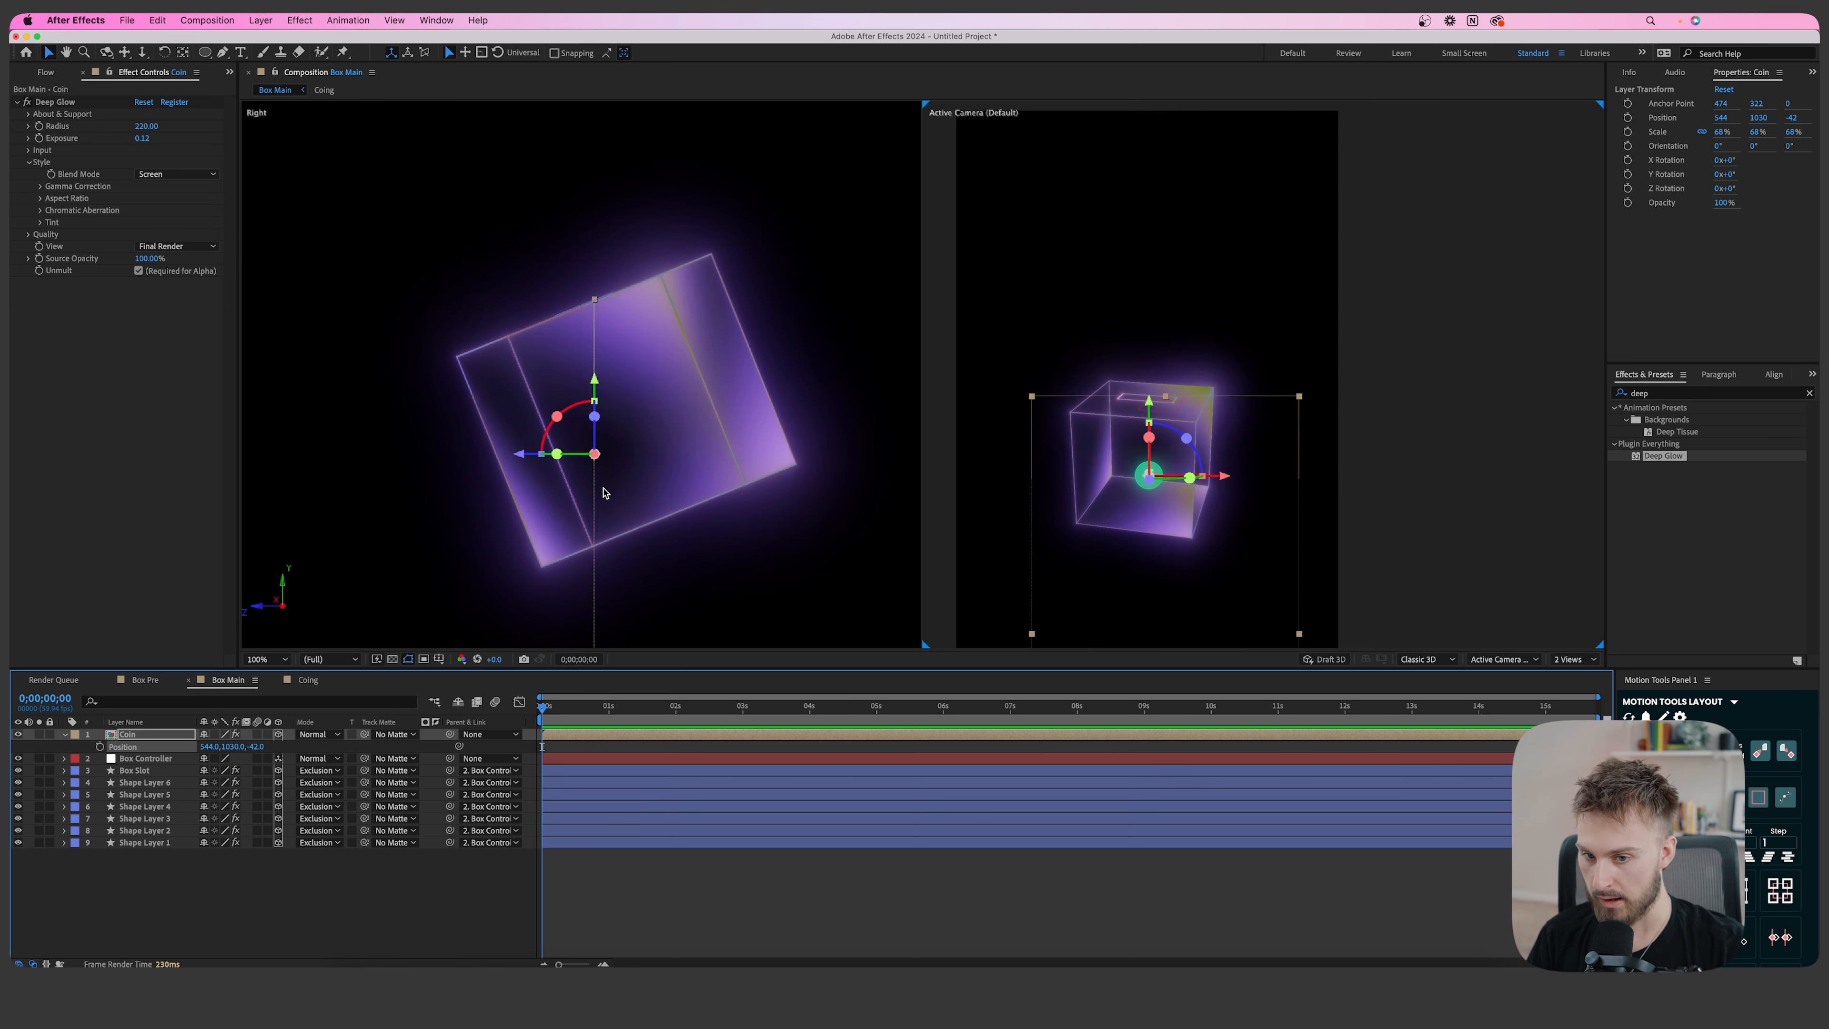
{"action": "left_click", "coordinate": [1196, 895]}
{"action": "scroll", "coordinate": [1138, 475], "scroll_direction": "up", "scroll_amount": 2}
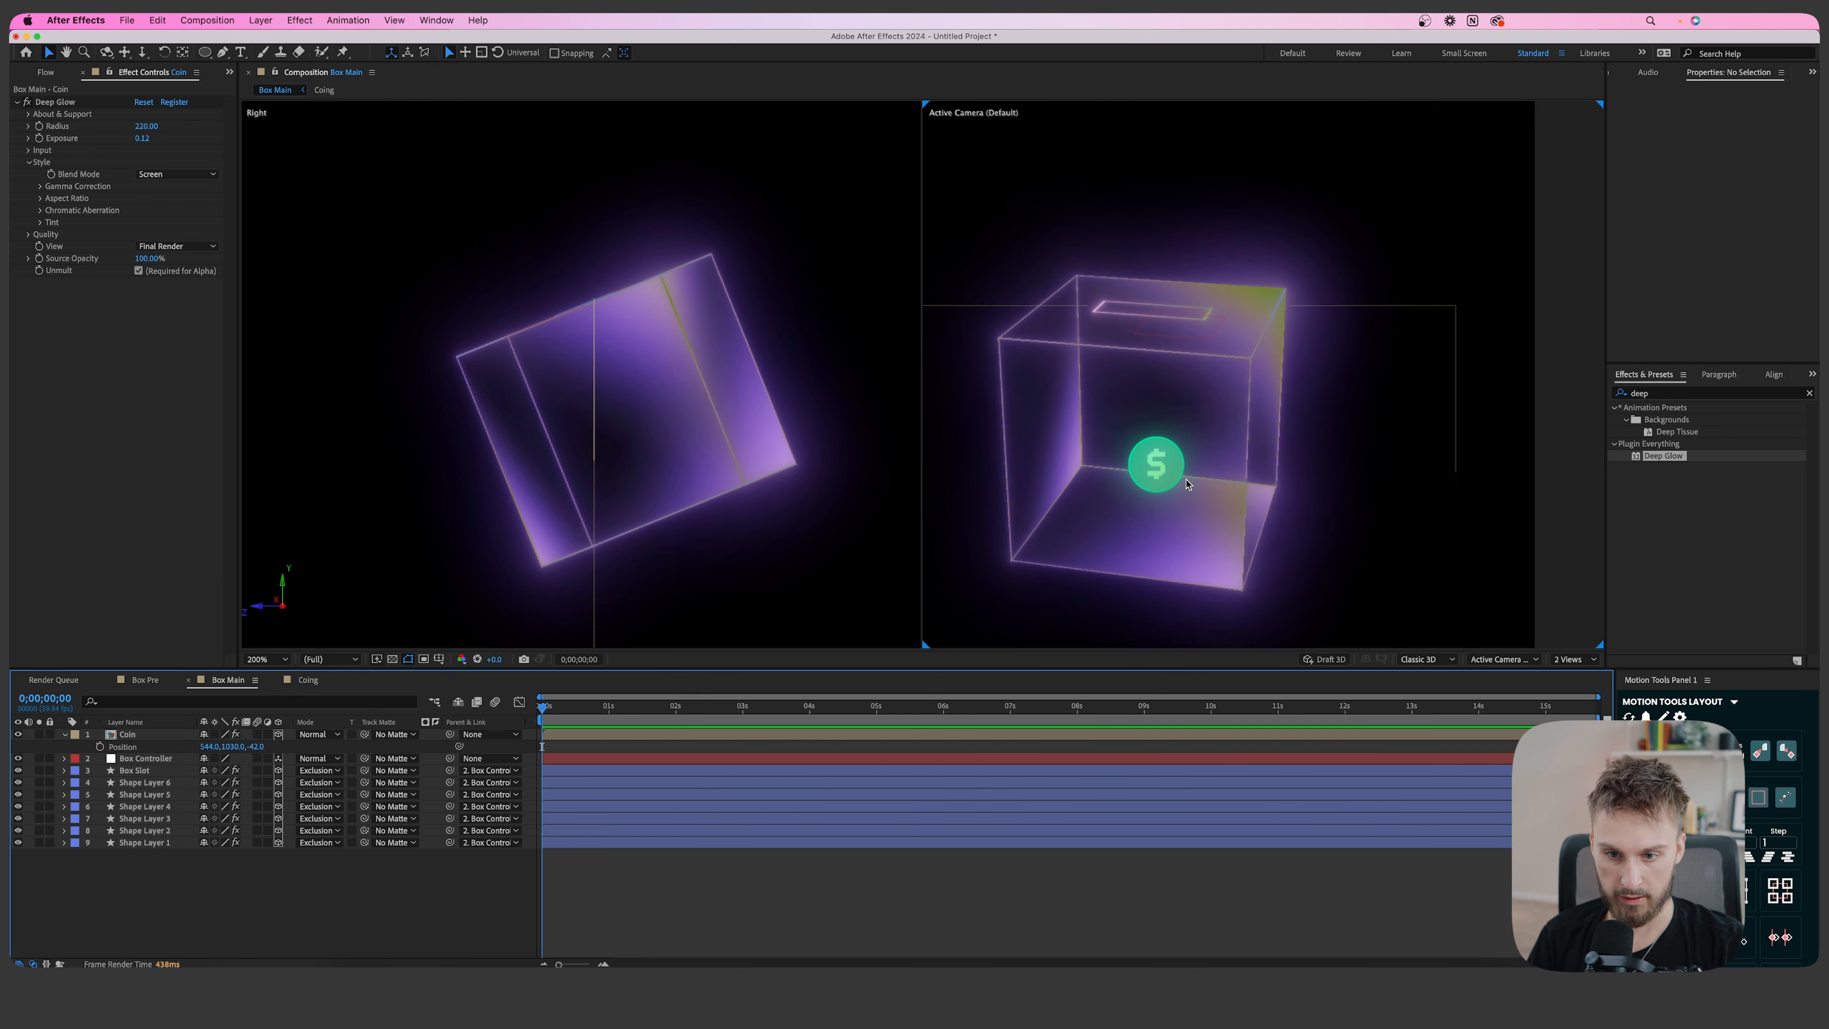
Set the Coin layer's opacity to 85%.
{"action": "scroll", "coordinate": [1137, 494], "scroll_direction": "down", "scroll_amount": 2}
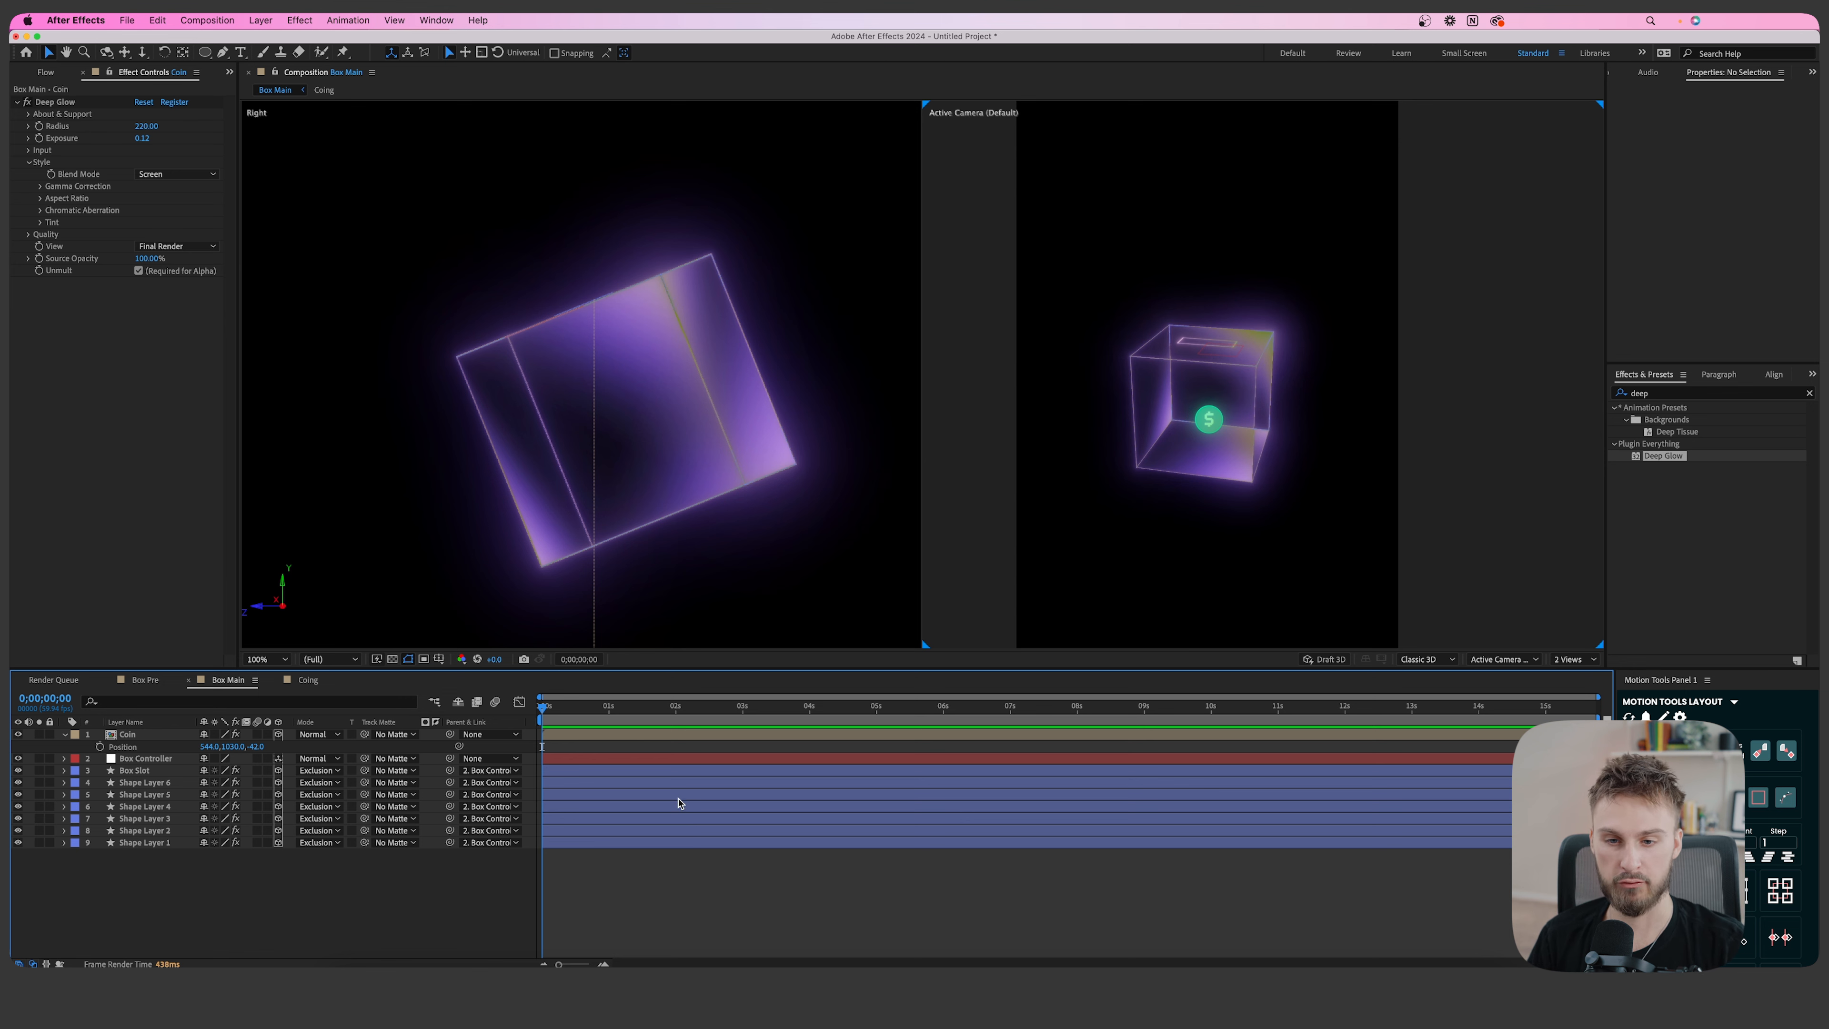
{"action": "scroll", "coordinate": [1257, 418], "scroll_direction": "up", "scroll_amount": 2}
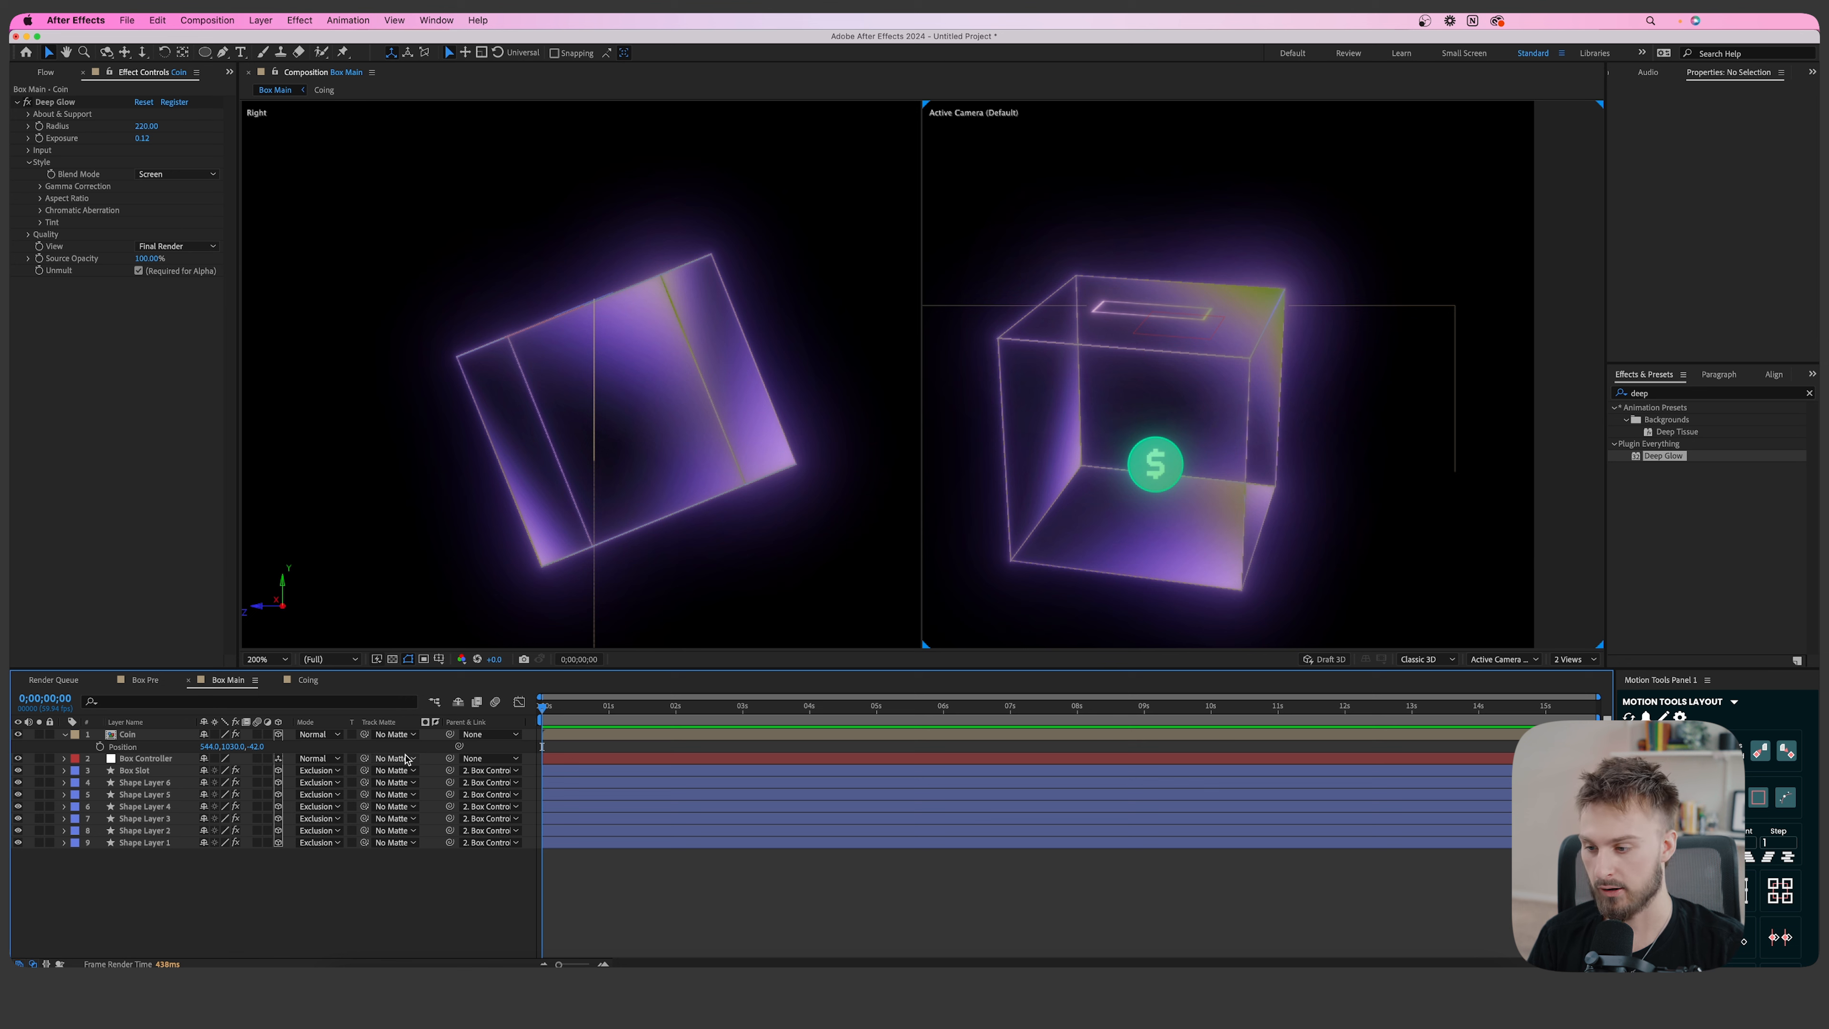
{"action": "left_click", "coordinate": [155, 734]}
{"action": "key", "text": "t"}
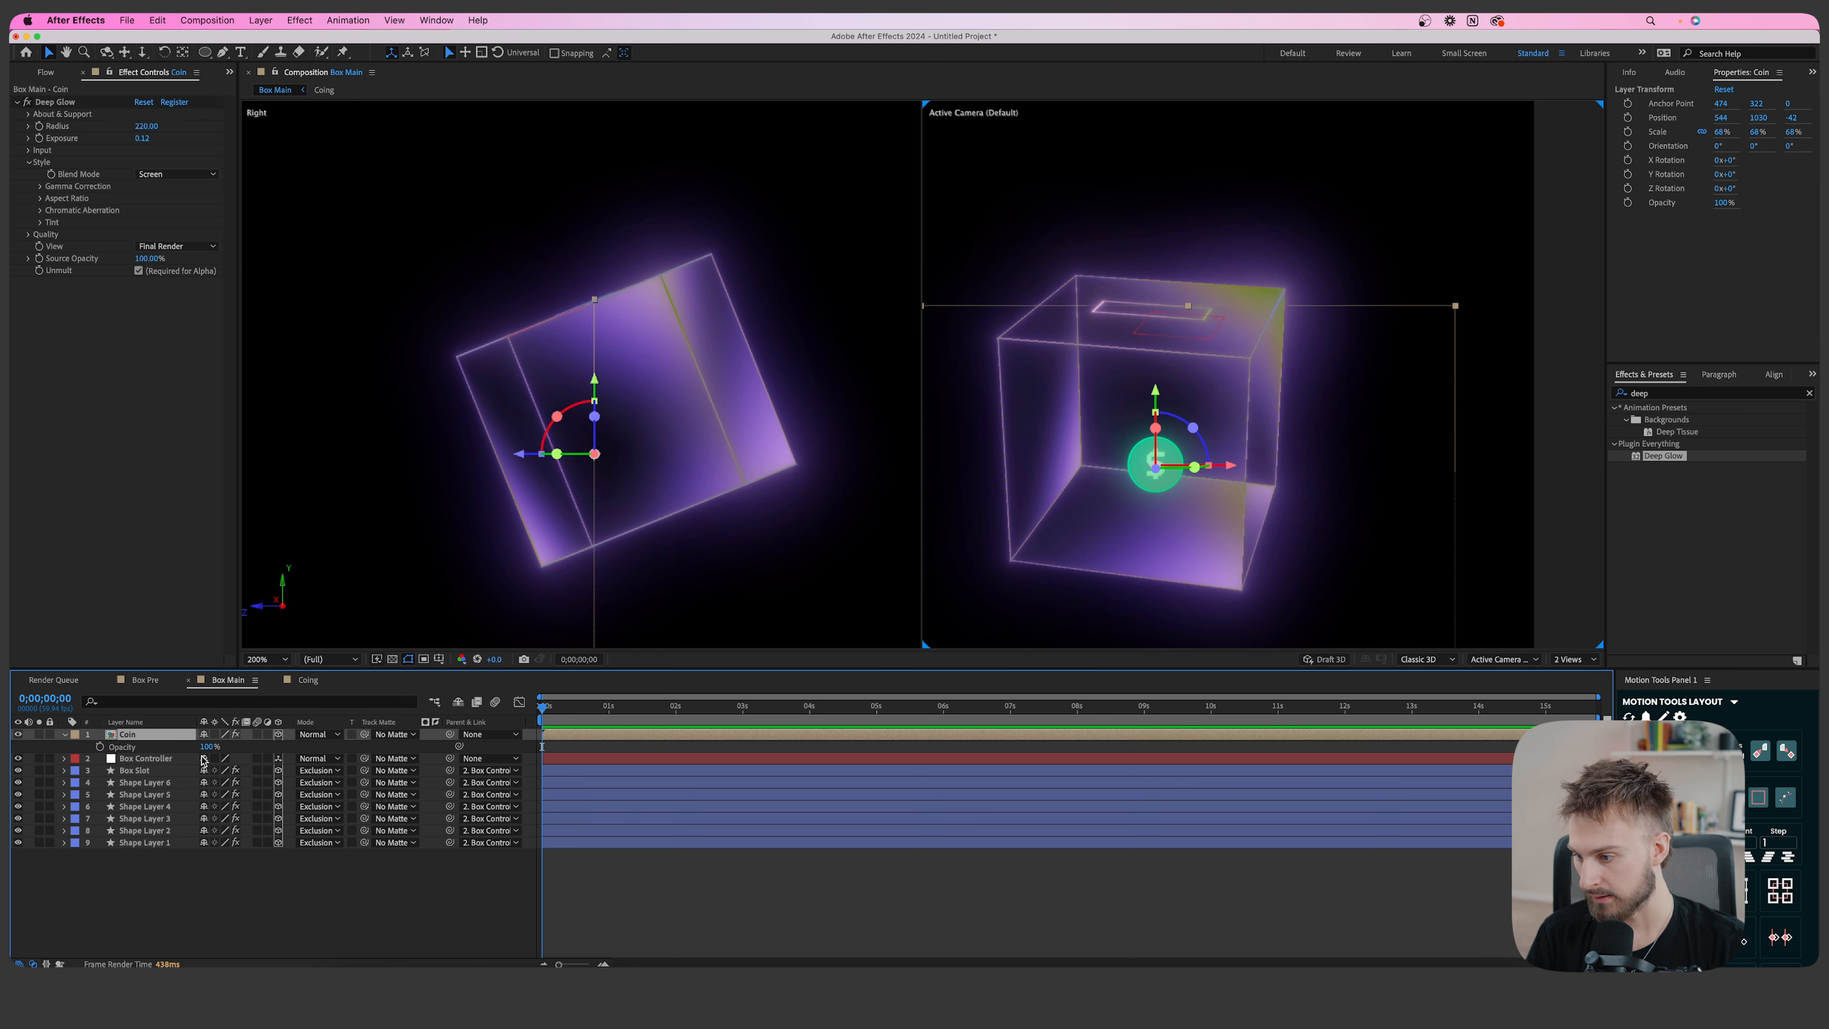
{"action": "left_click_drag", "start_coordinate": [207, 749], "coordinate": [191, 752]}
{"action": "left_click", "coordinate": [207, 747]}
{"action": "type", "text": "85"}
{"action": "key", "text": "Return"}
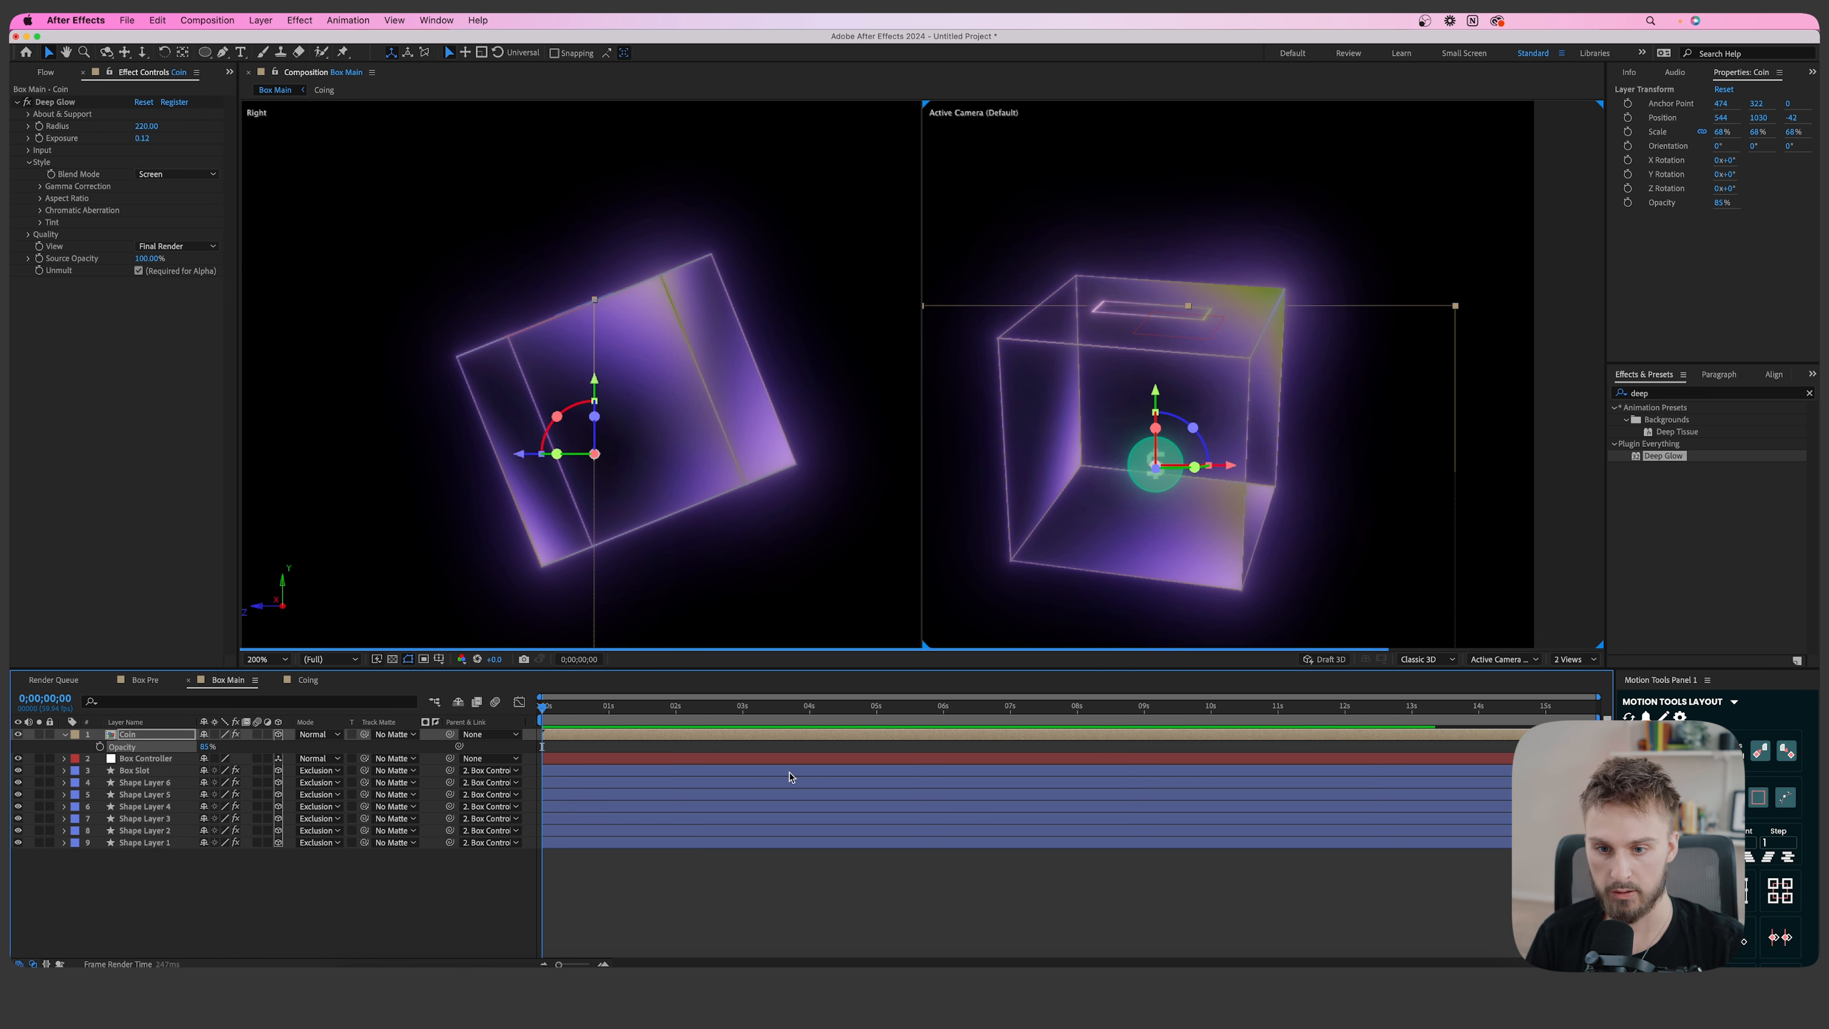
Raise the coin above the box to about Y 473 and show the composition in a single camera view.
{"action": "left_click_drag", "start_coordinate": [605, 373], "coordinate": [605, 131]}
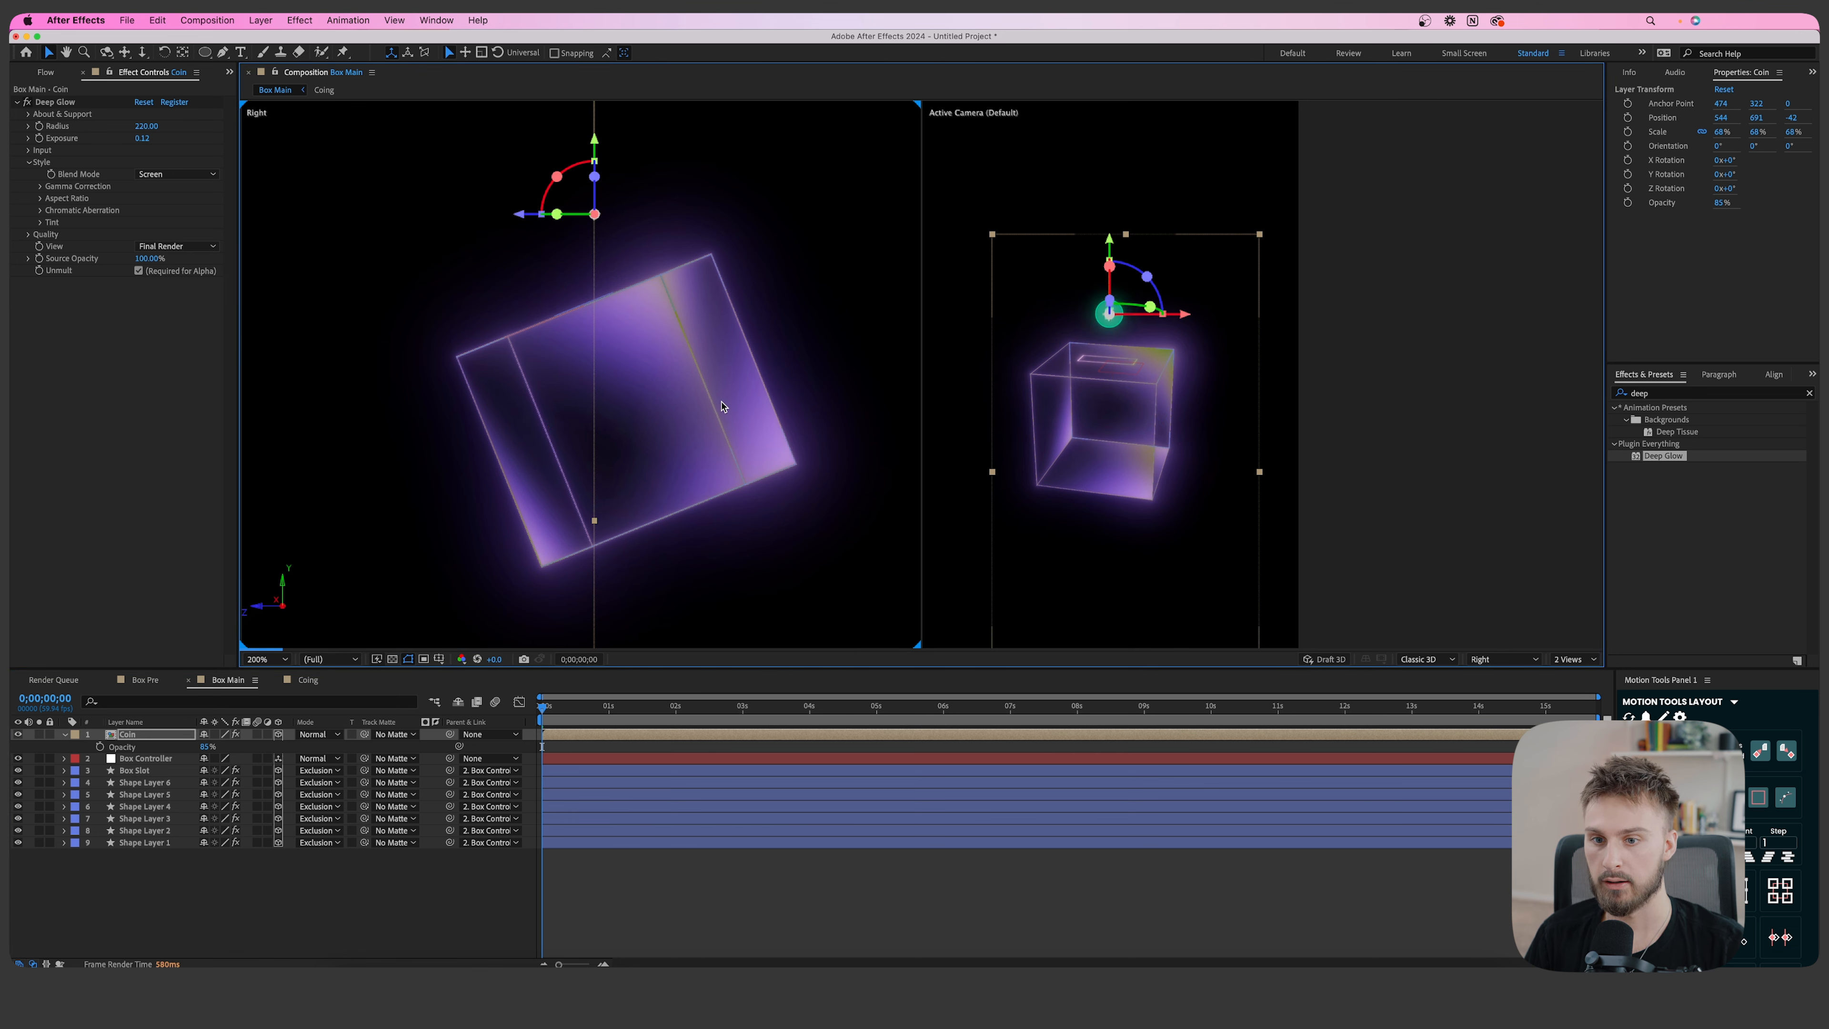
{"action": "left_click", "coordinate": [1566, 660]}
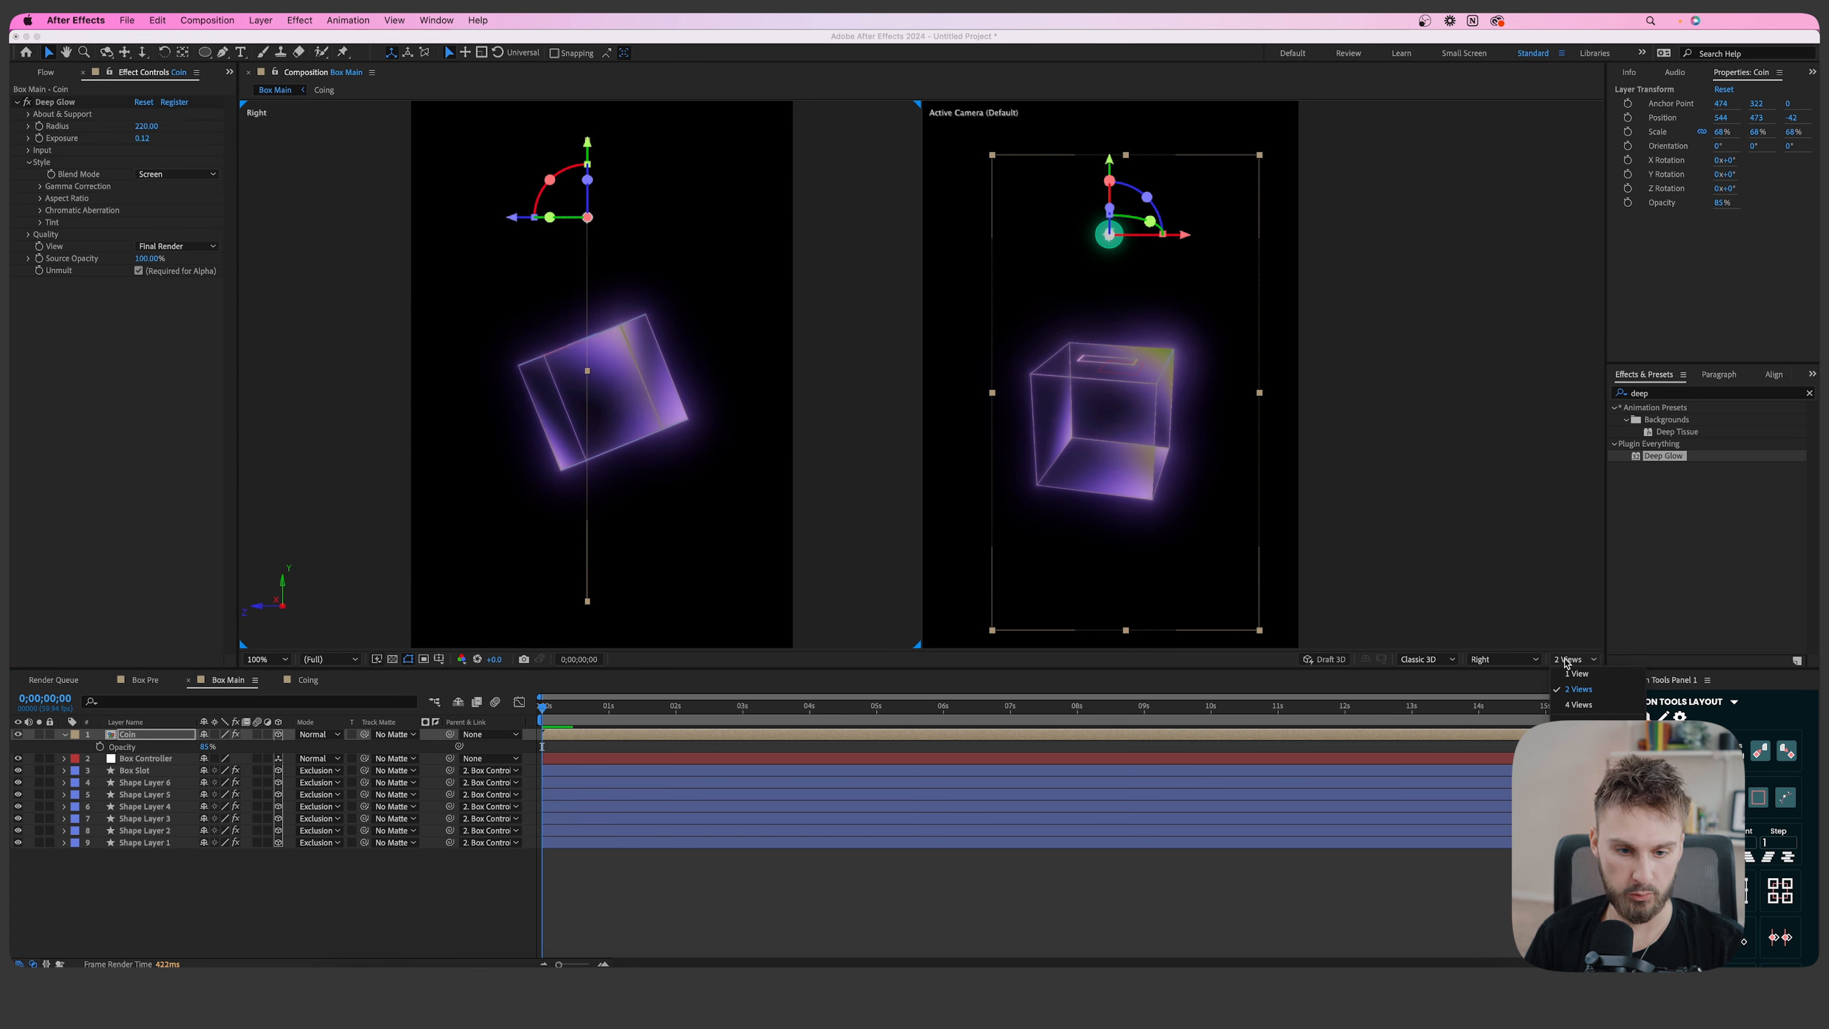
{"action": "left_click", "coordinate": [1576, 674]}
{"action": "left_click", "coordinate": [687, 157]}
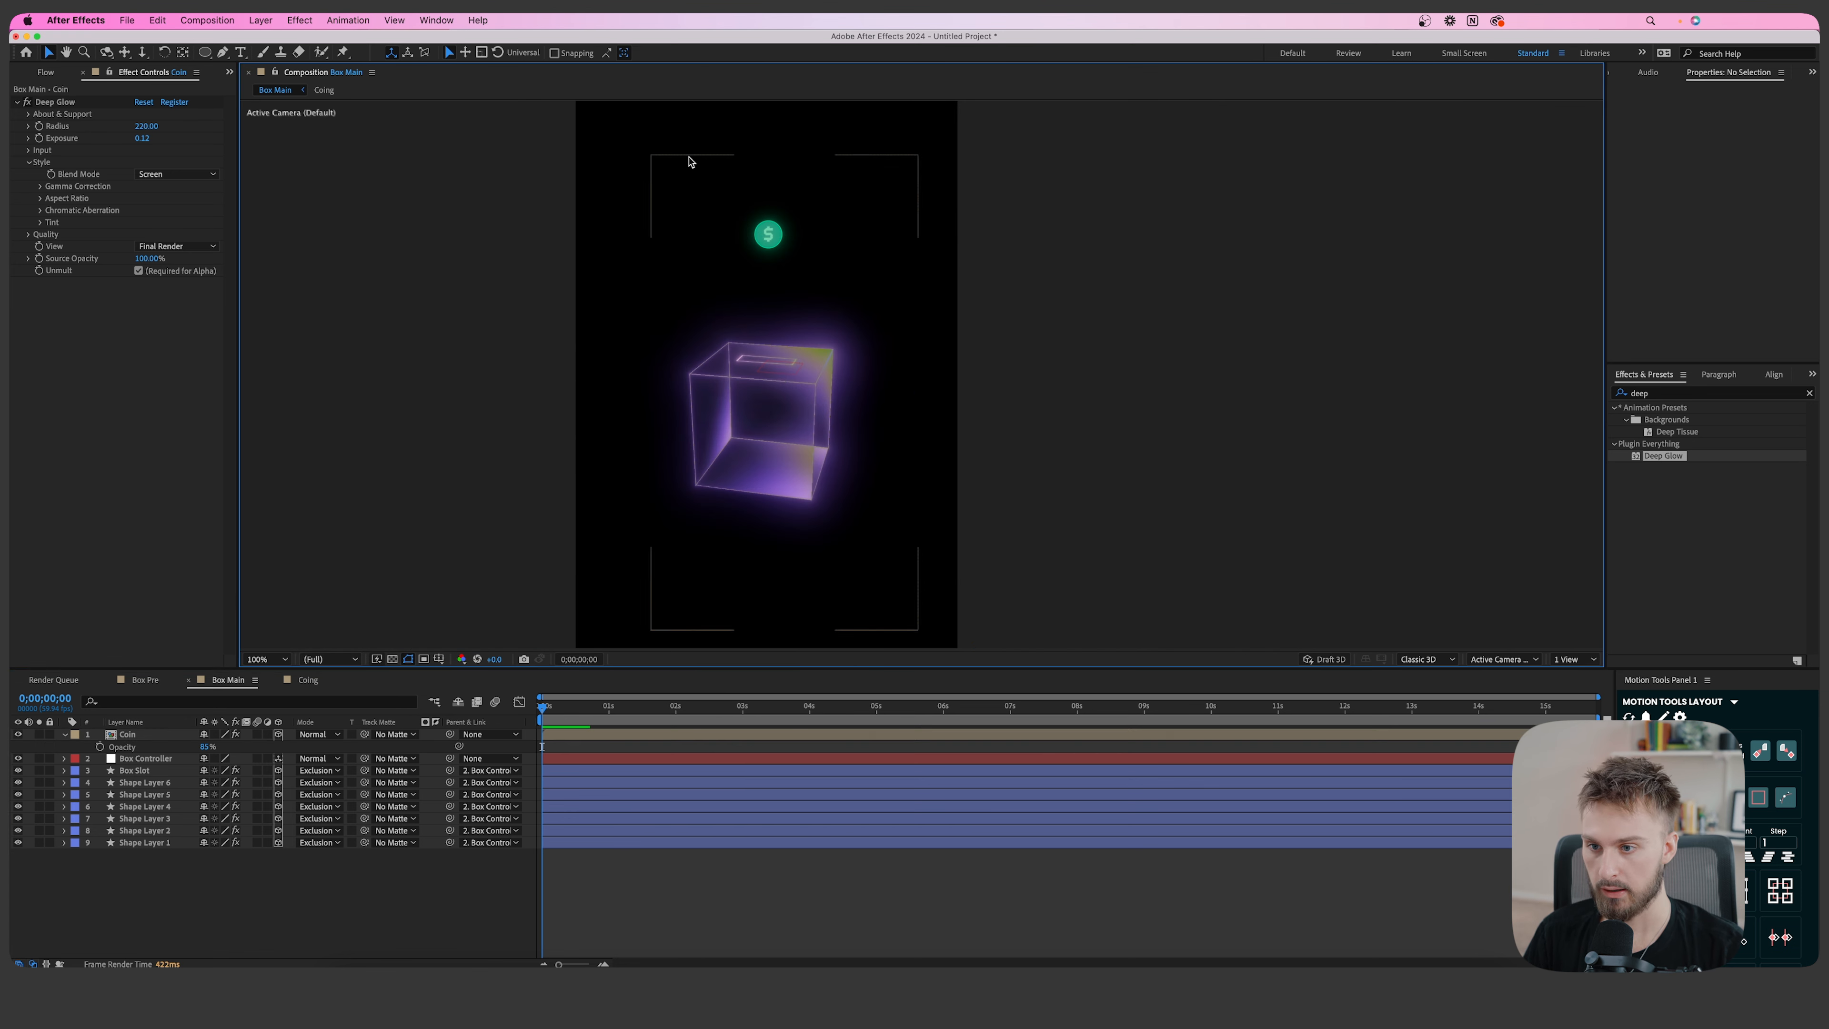
{"action": "left_click_drag", "start_coordinate": [719, 358], "coordinate": [808, 381]}
{"action": "left_click", "coordinate": [555, 734]}
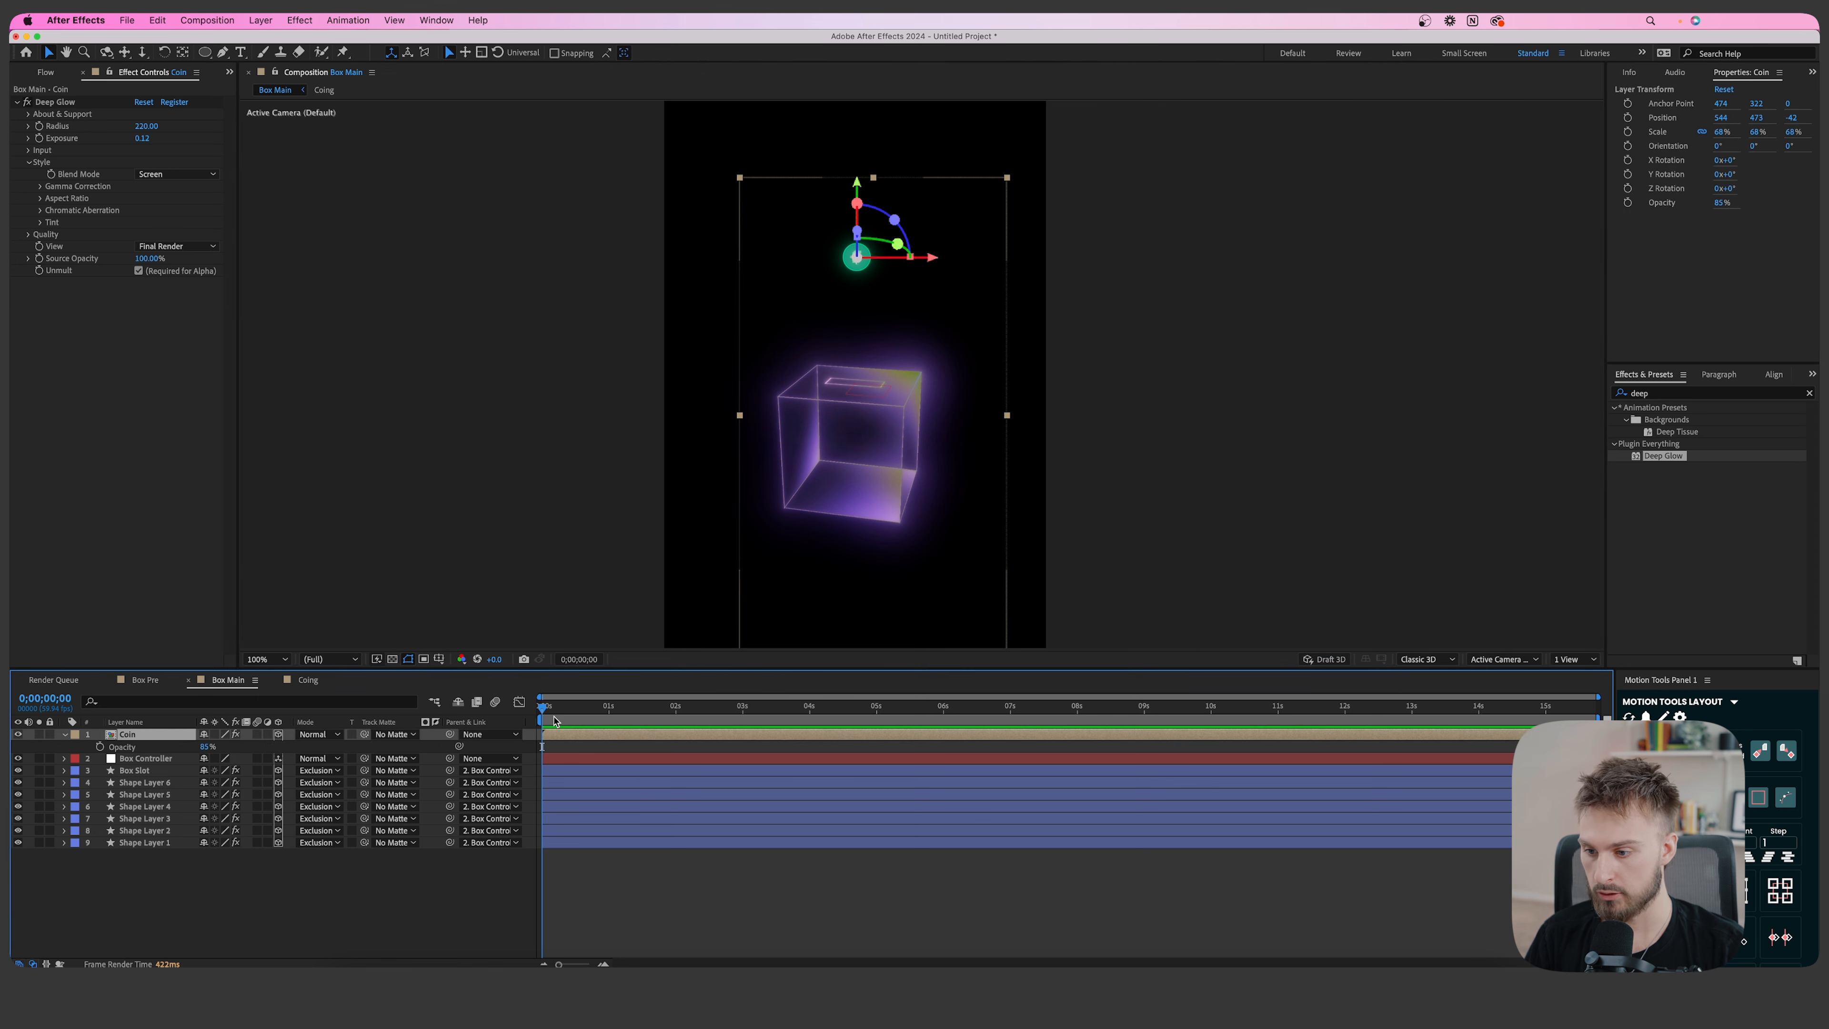
{"action": "left_click_drag", "start_coordinate": [850, 280], "coordinate": [890, 380]}
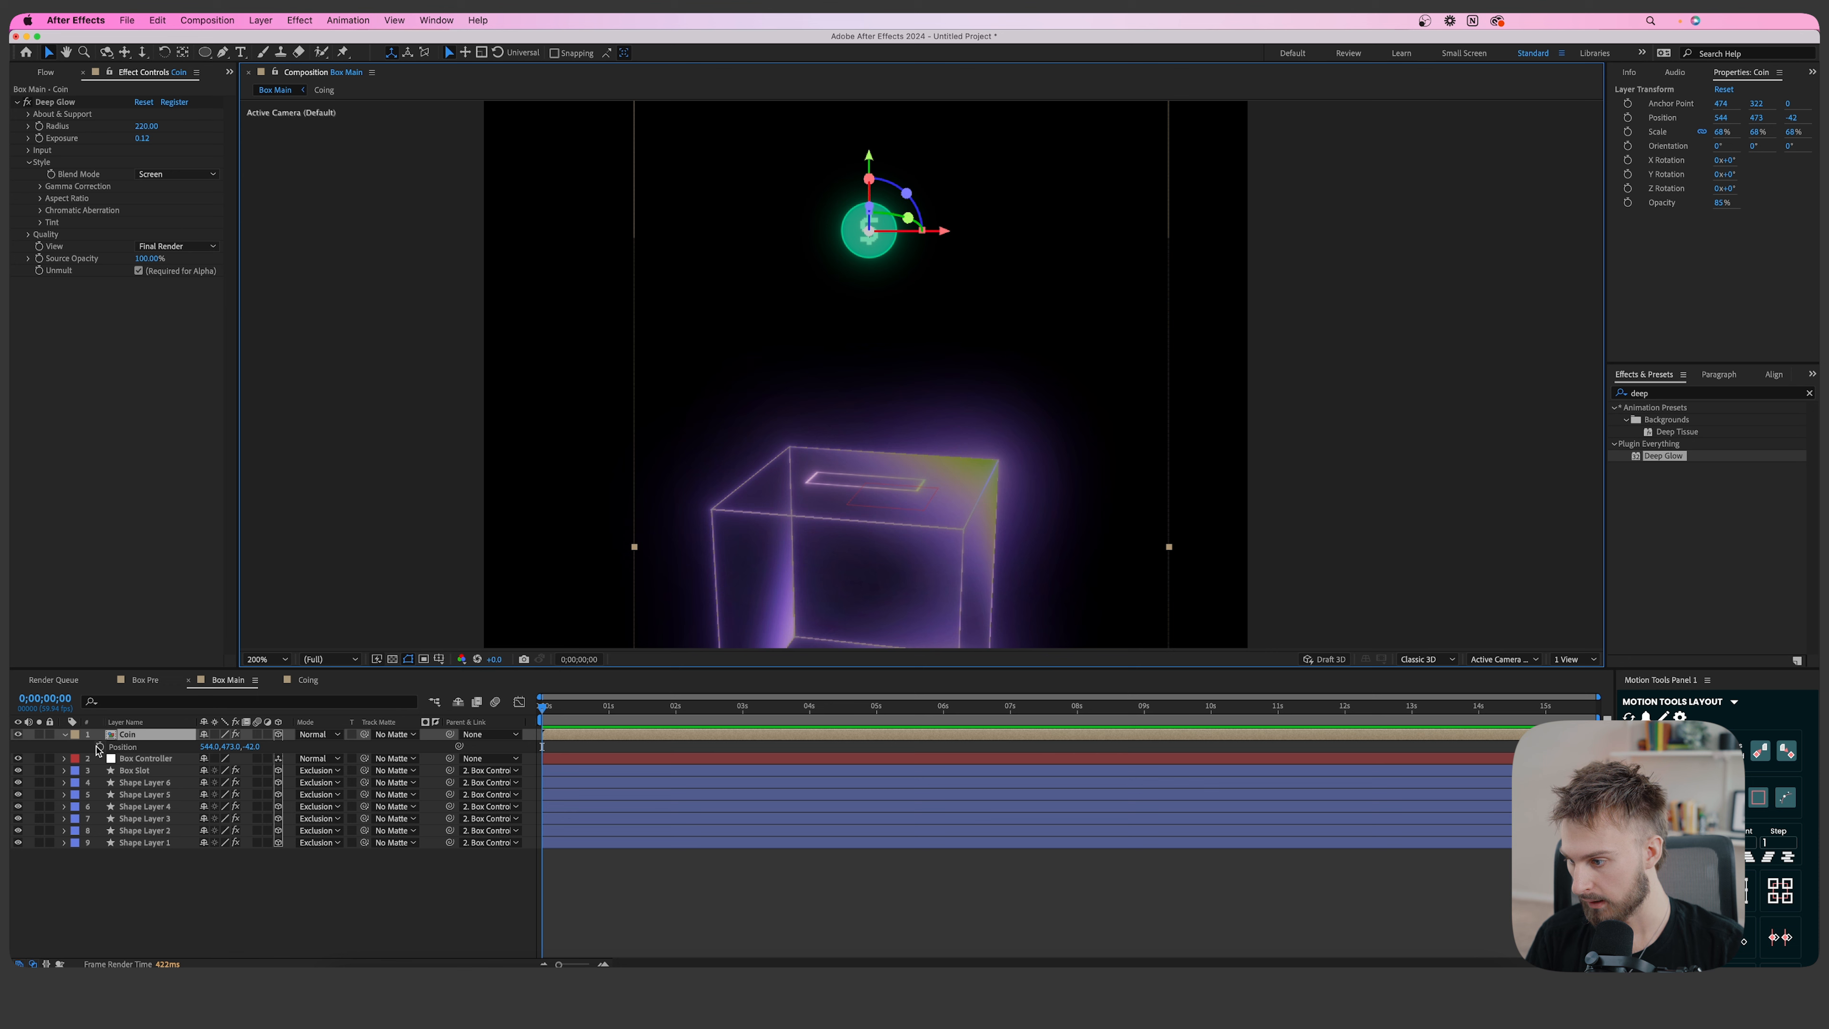
Keyframe the Coin's position at the start, and at 0;00;02;54 lower it to about Y 849 at the slot.
{"action": "left_click", "coordinate": [99, 746]}
{"action": "left_click_drag", "start_coordinate": [544, 713], "coordinate": [735, 707]}
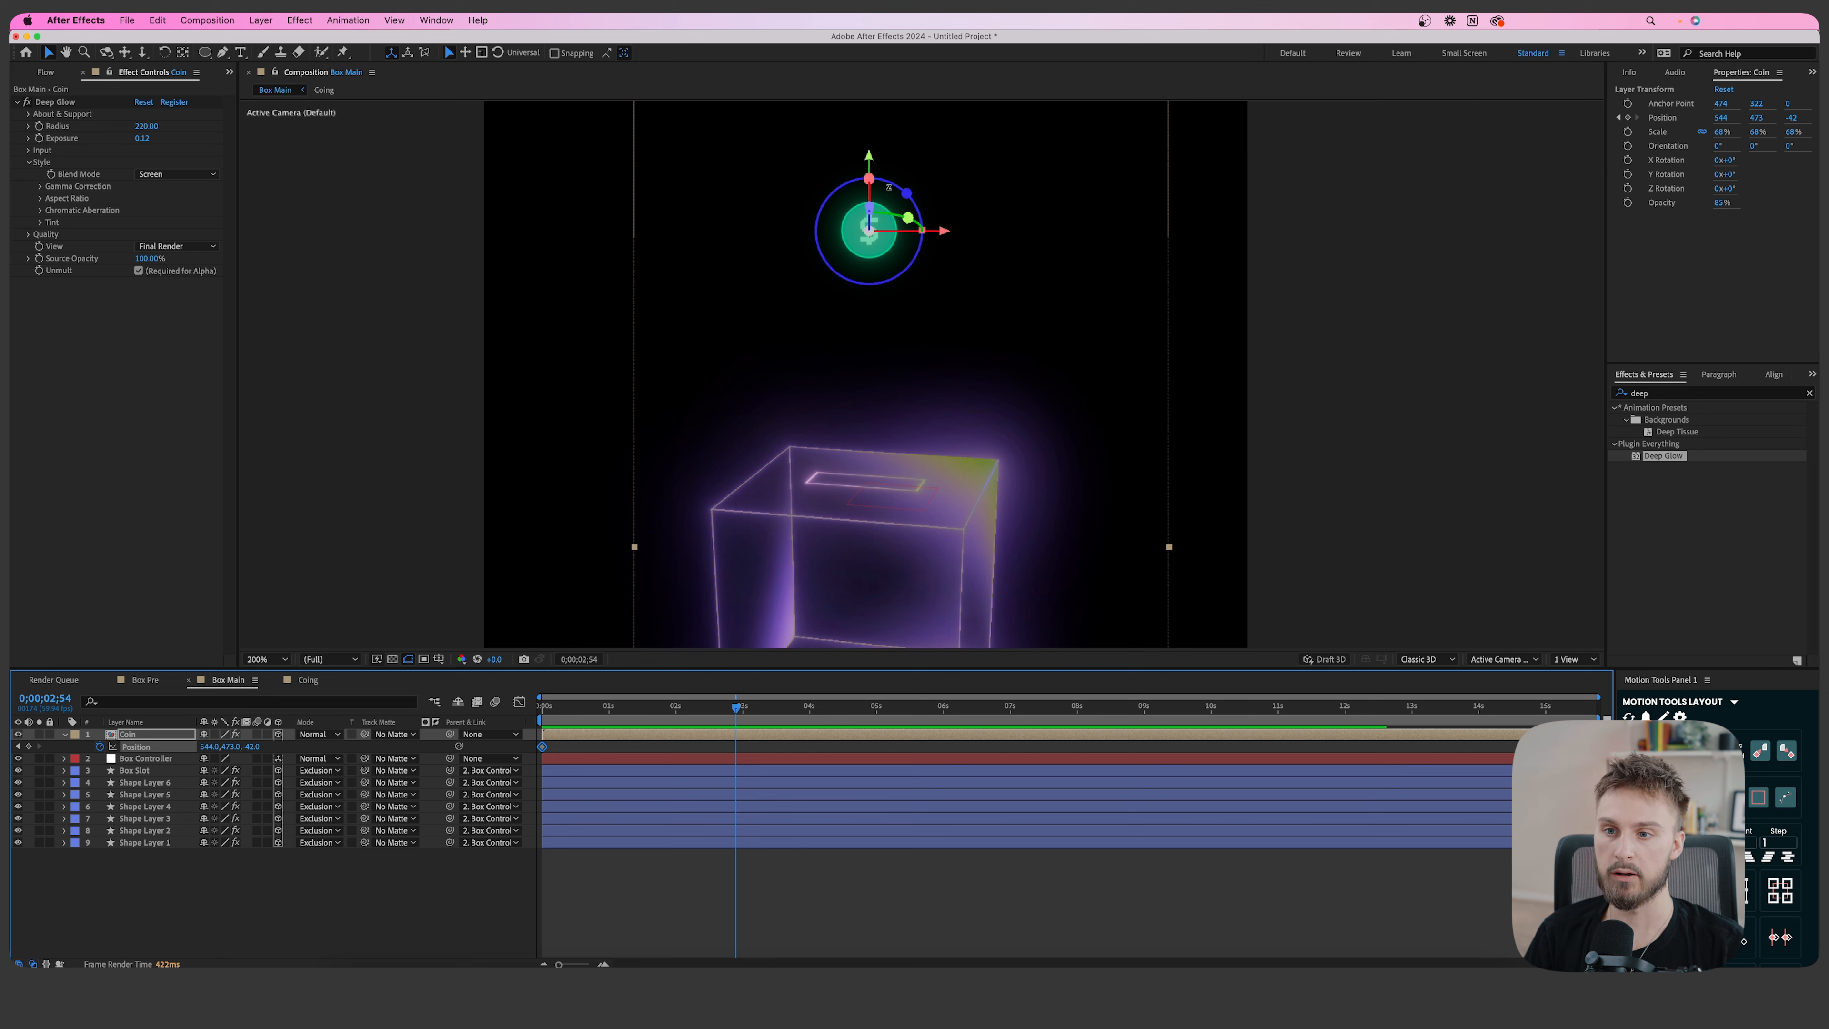
{"action": "left_click_drag", "start_coordinate": [236, 754], "coordinate": [344, 753]}
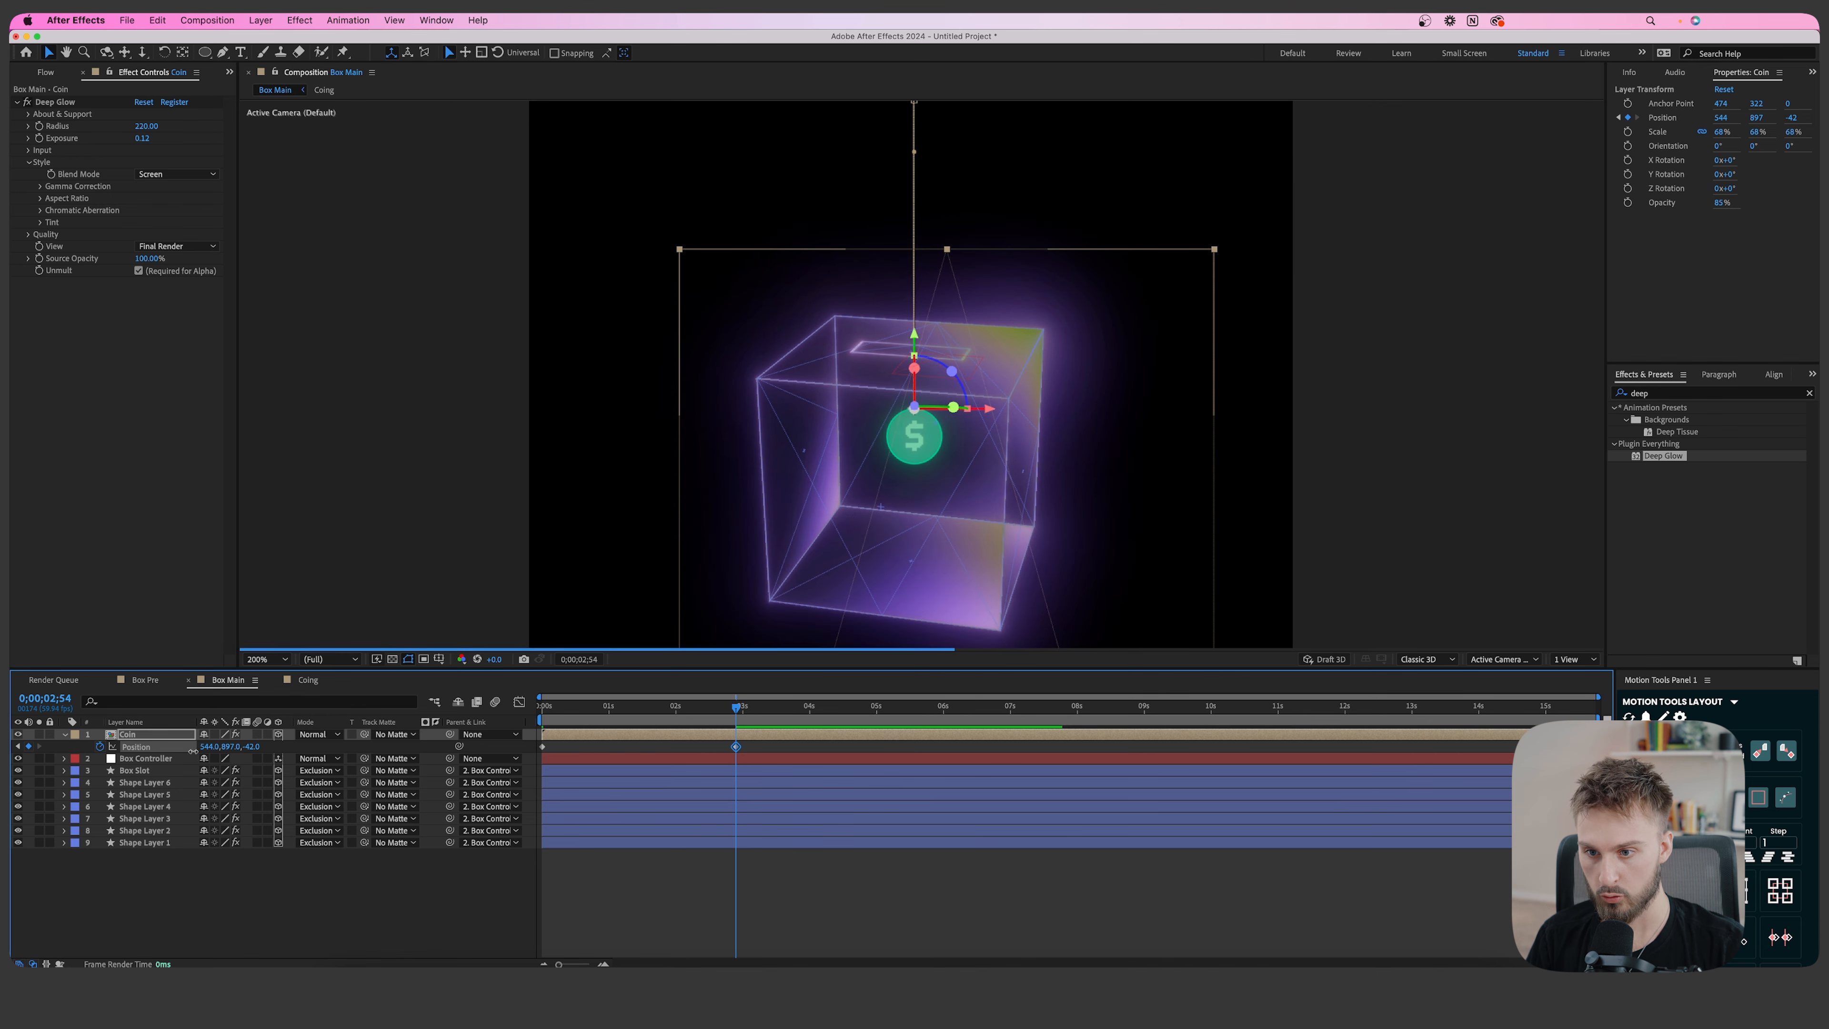
{"action": "left_click_drag", "start_coordinate": [187, 757], "coordinate": [153, 757]}
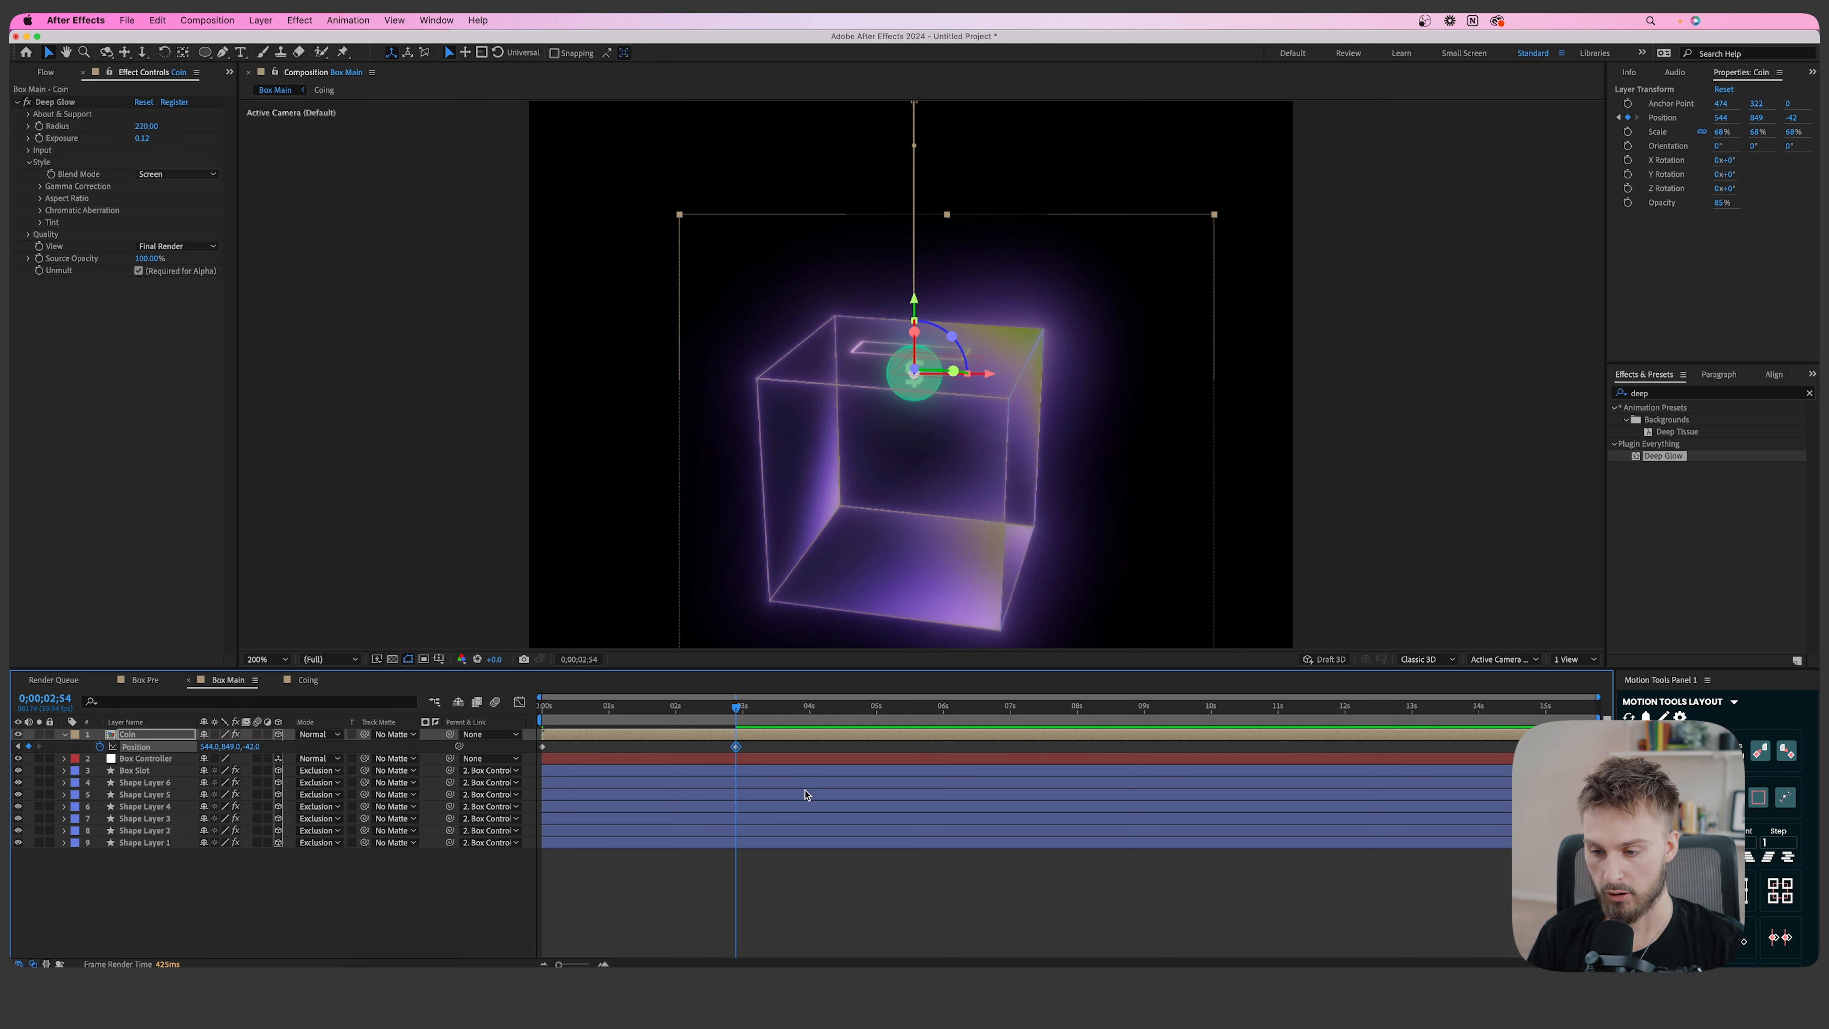
At 0;00;03;58, keyframe the coin inside the box near its floor at about X 487, Y 1071, Z 66, using two views.
{"action": "left_click_drag", "start_coordinate": [739, 723], "coordinate": [809, 713]}
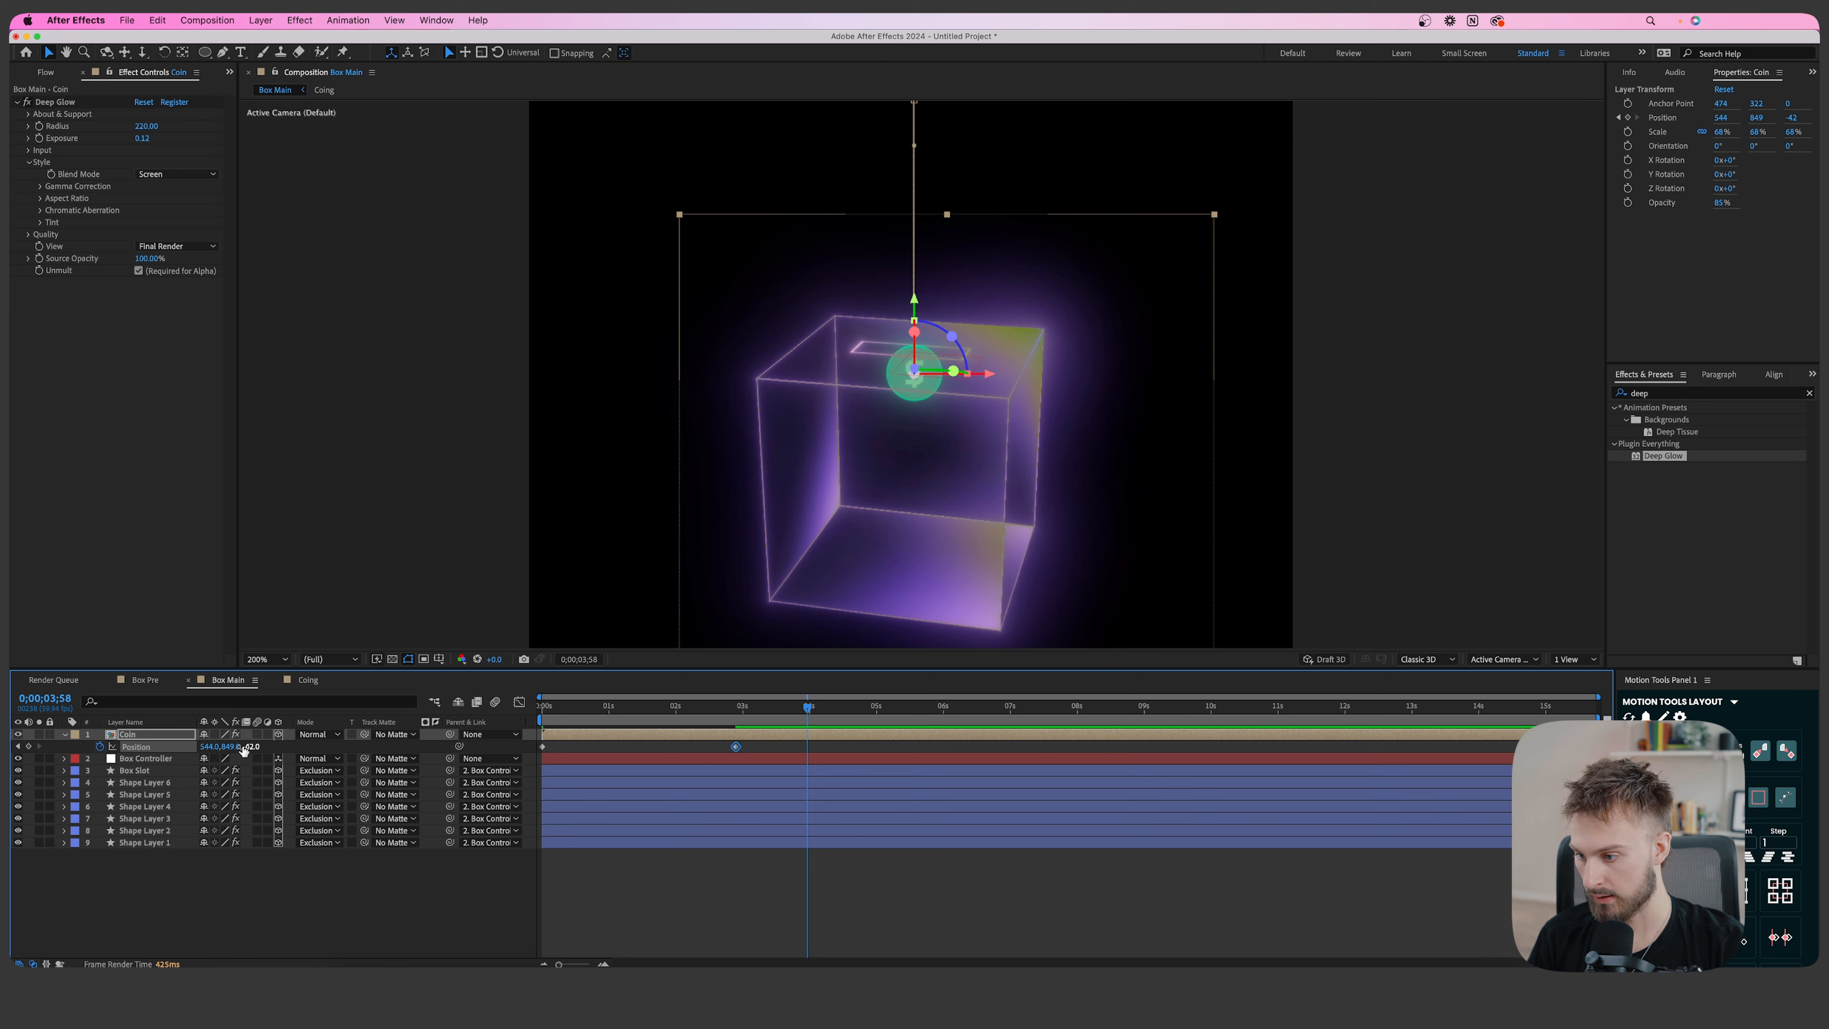
{"action": "left_click_drag", "start_coordinate": [929, 388], "coordinate": [885, 557]}
{"action": "left_click", "coordinate": [1592, 659]}
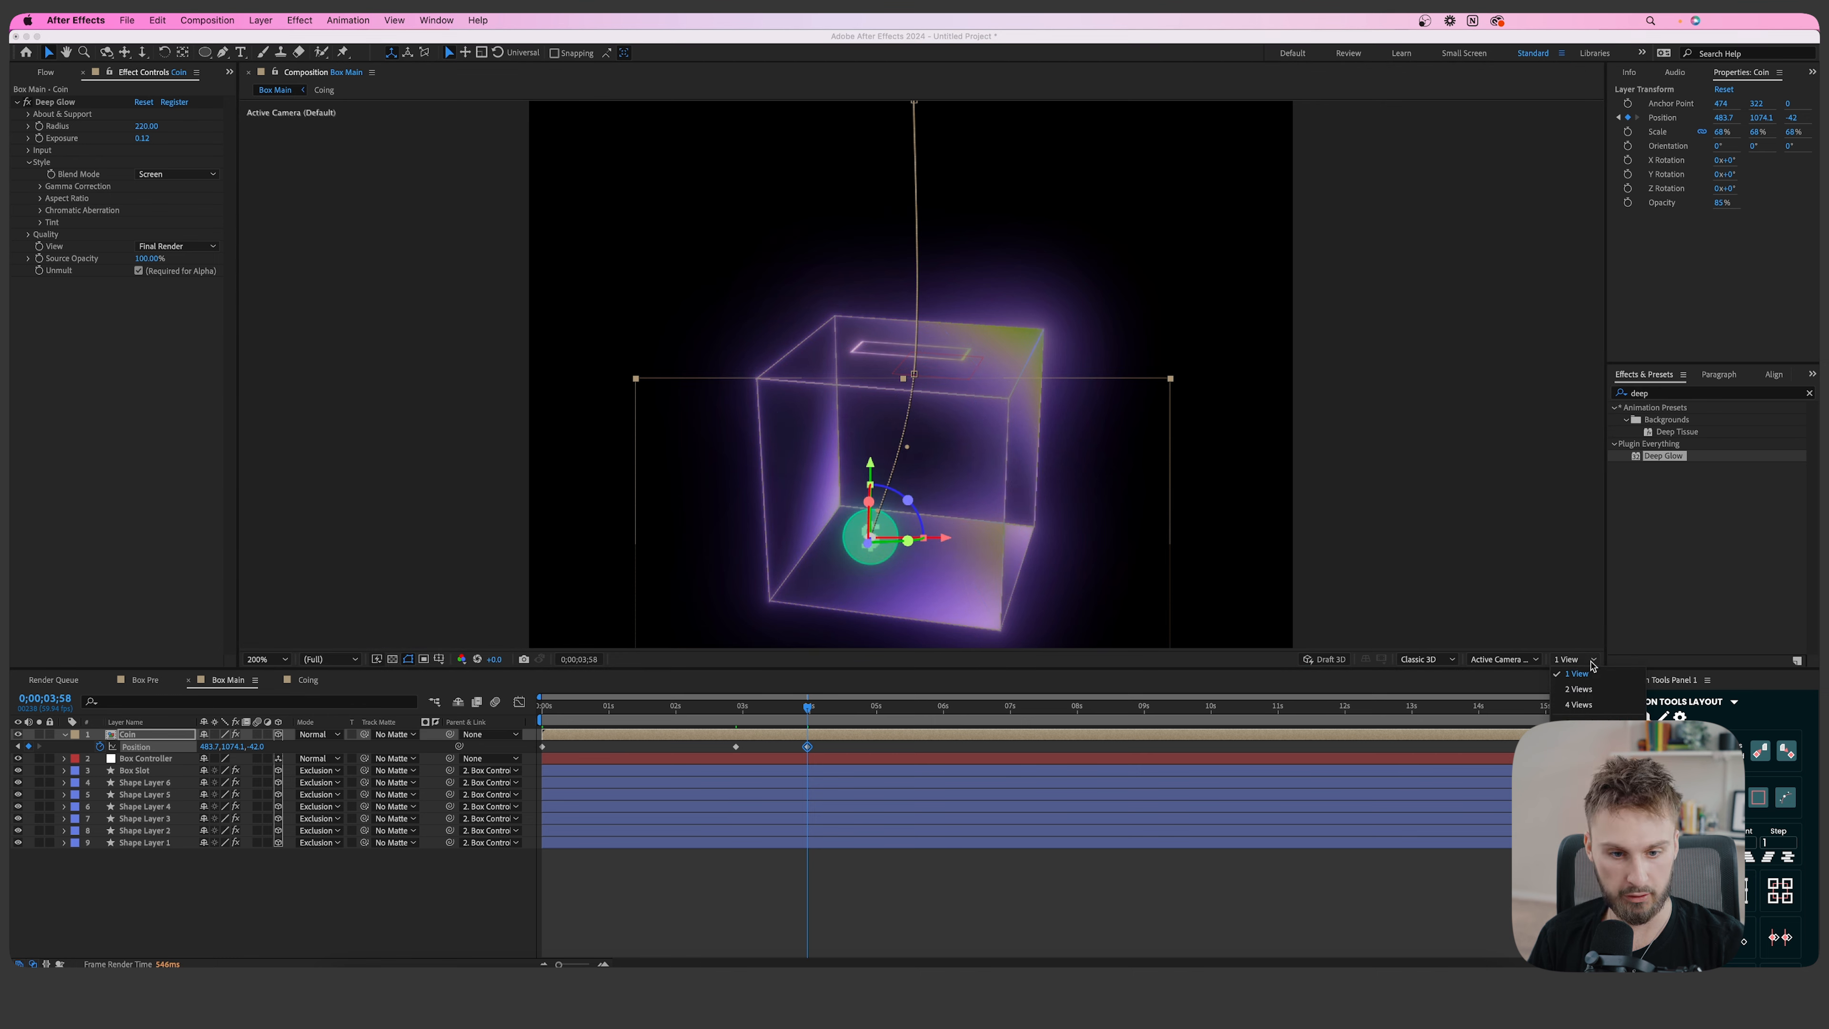
{"action": "left_click", "coordinate": [1579, 689]}
{"action": "scroll", "coordinate": [561, 483], "scroll_direction": "up", "scroll_amount": 3}
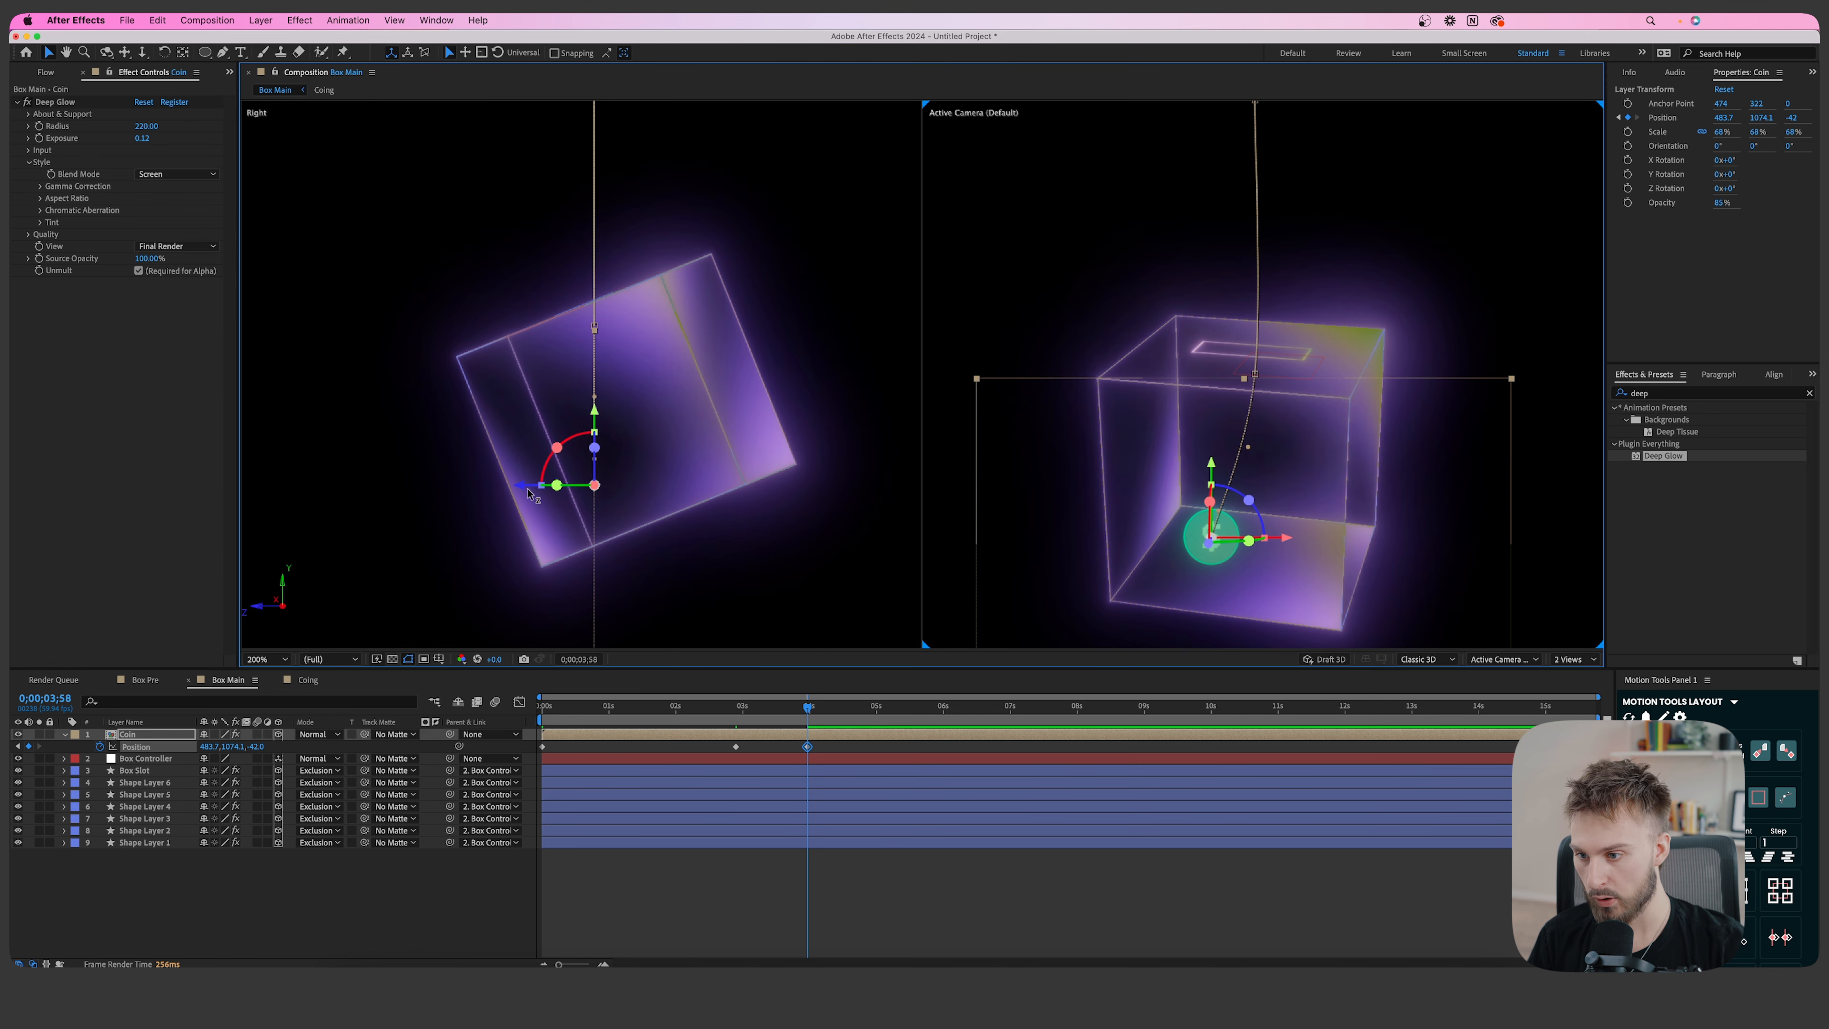
{"action": "left_click_drag", "start_coordinate": [522, 487], "coordinate": [612, 478]}
{"action": "left_click_drag", "start_coordinate": [1227, 551], "coordinate": [1224, 533]}
{"action": "left_click_drag", "start_coordinate": [686, 408], "coordinate": [688, 422]}
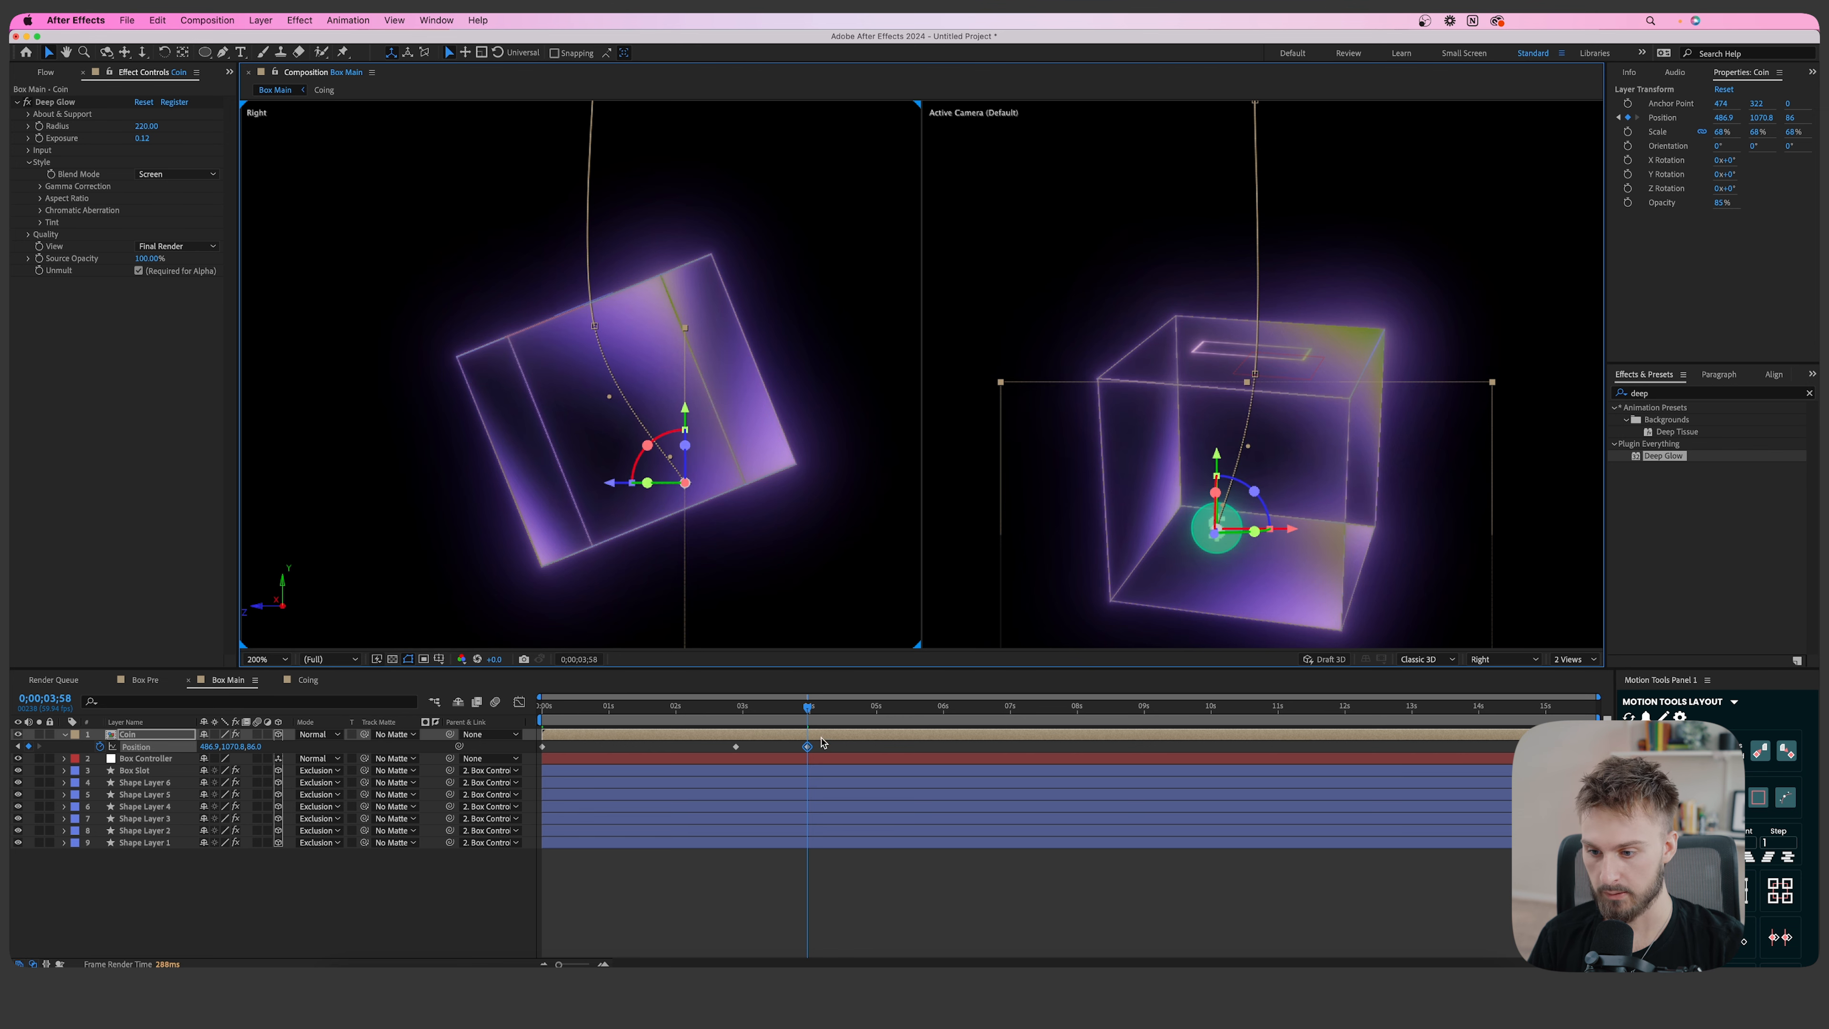
Play back the coin drop from the start to check its timing.
{"action": "key", "text": "Home"}
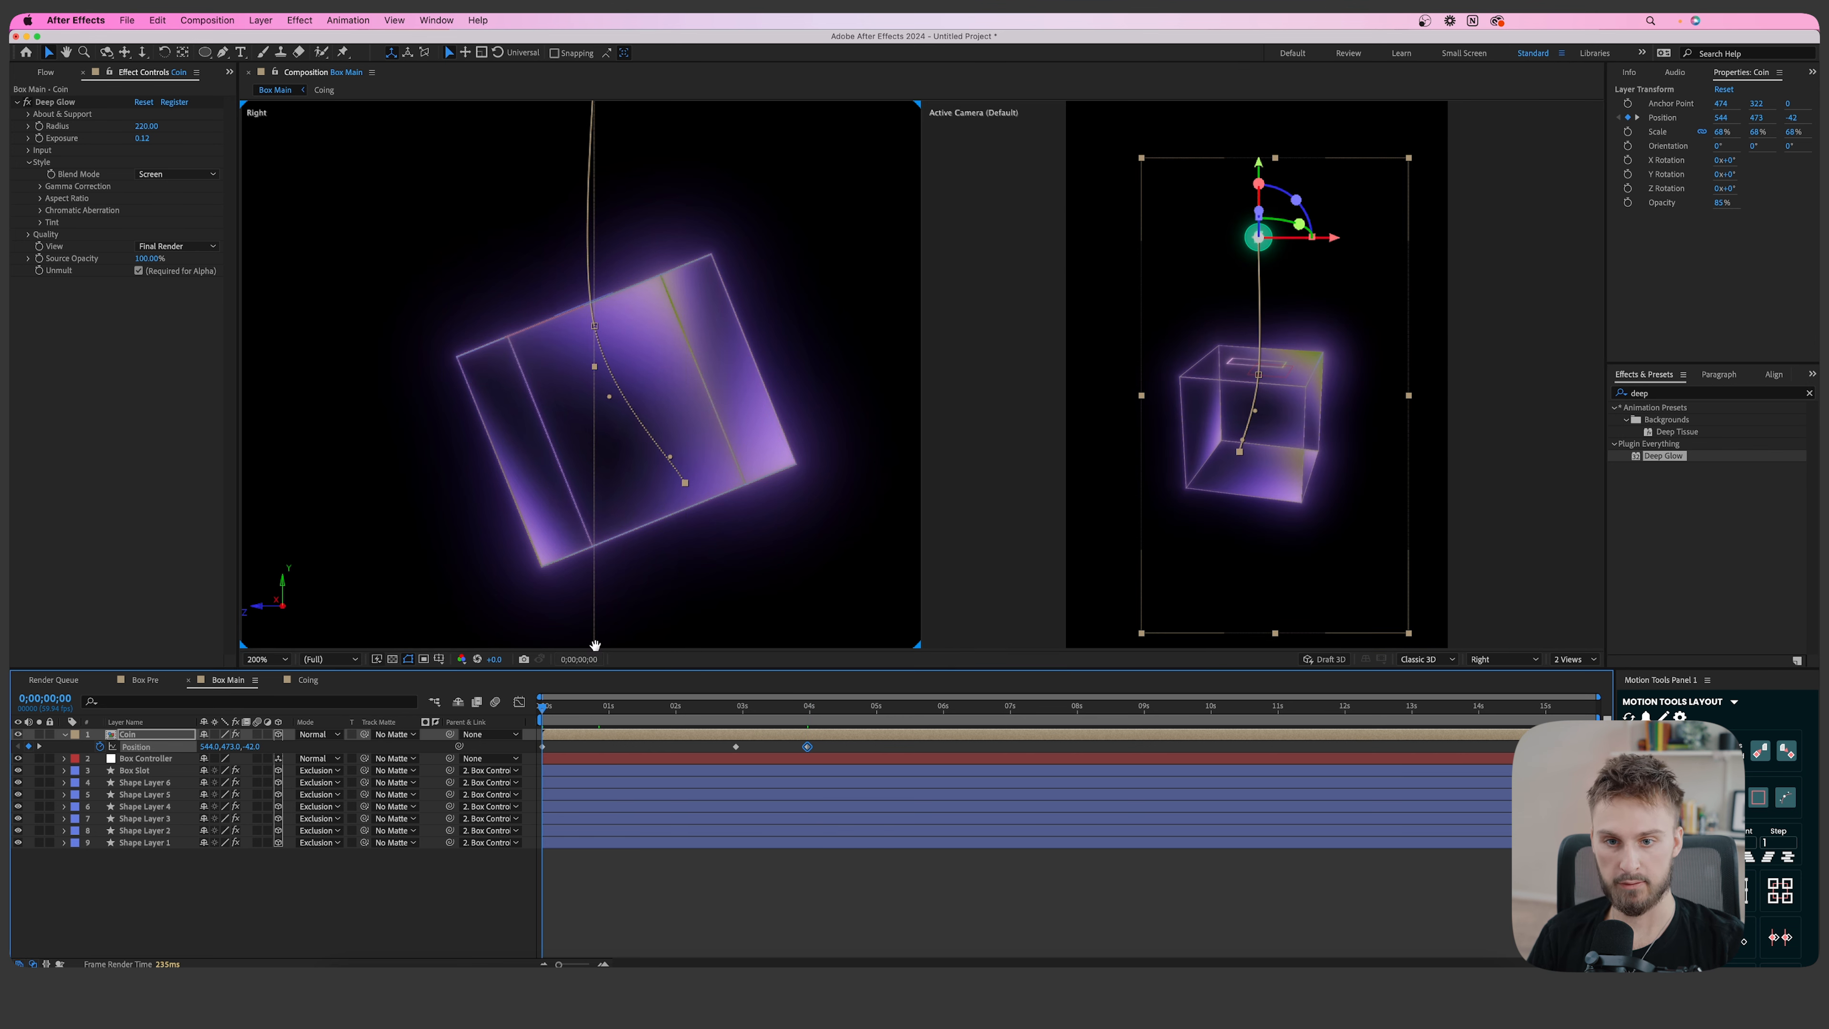
{"action": "key", "text": "space"}
{"action": "key", "text": "space"}
{"action": "left_click", "coordinate": [25, 101]}
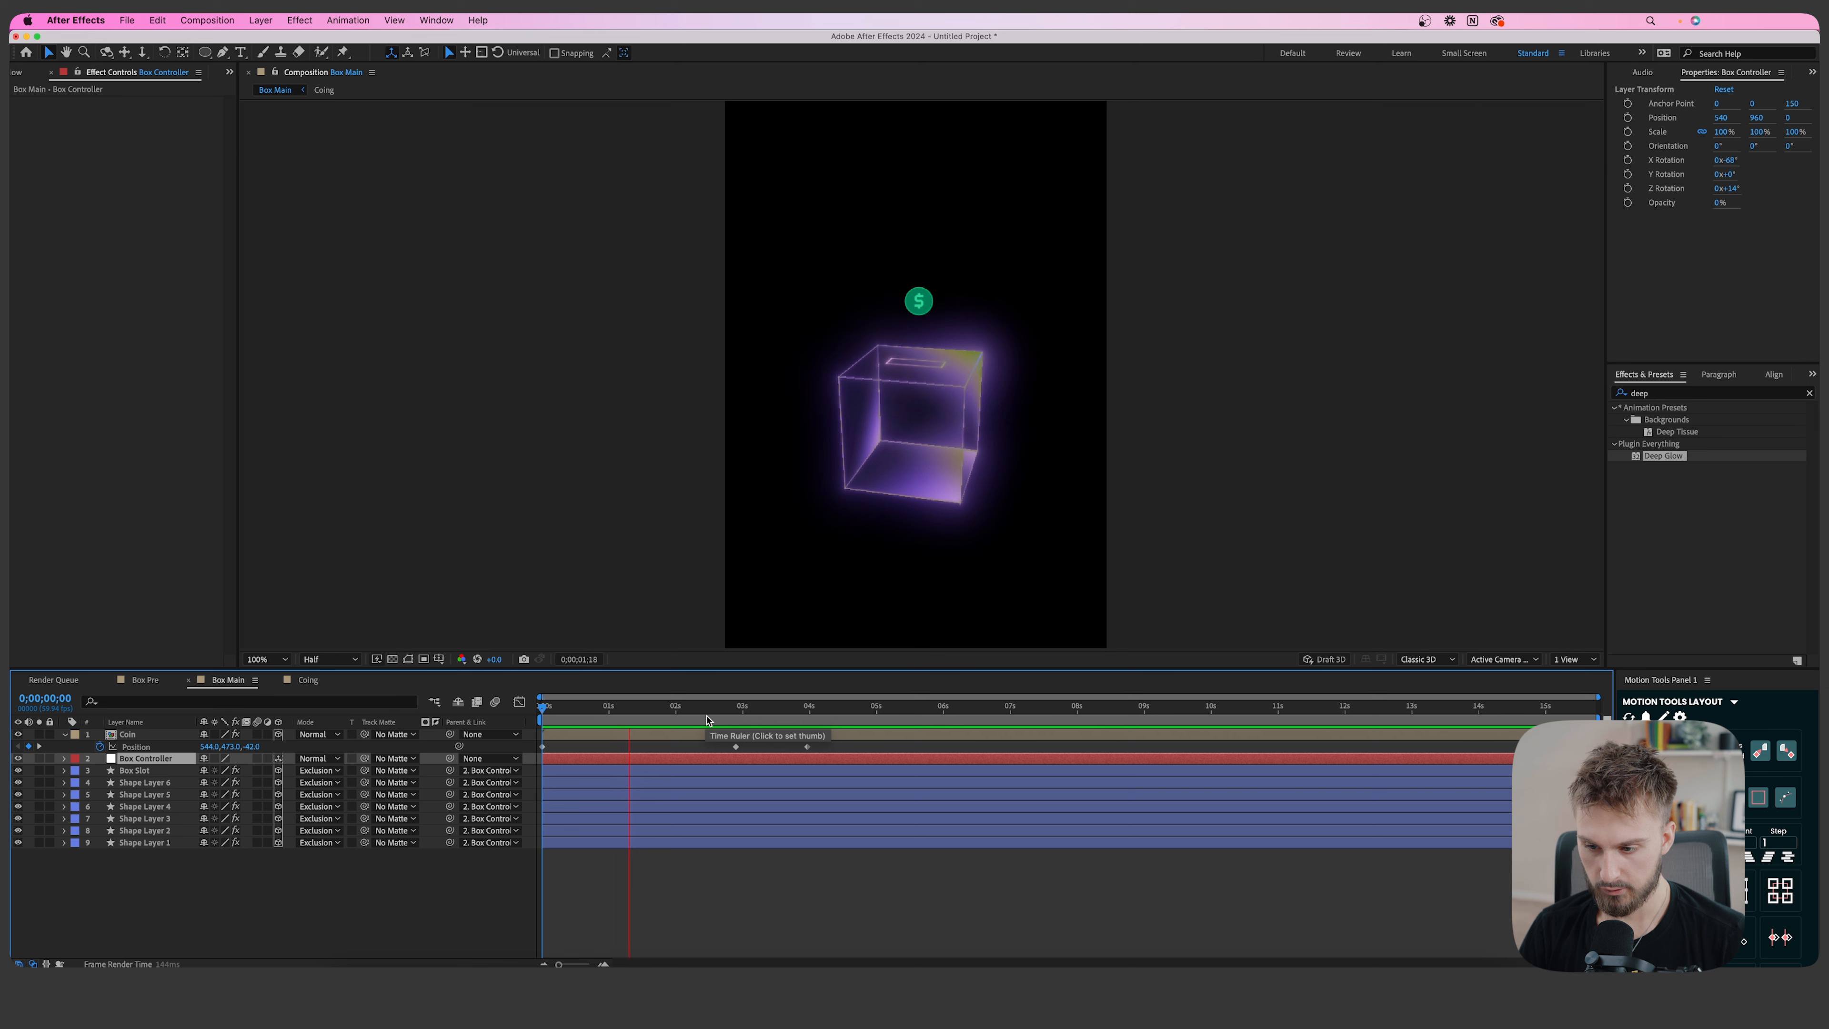
{"action": "key", "text": "space"}
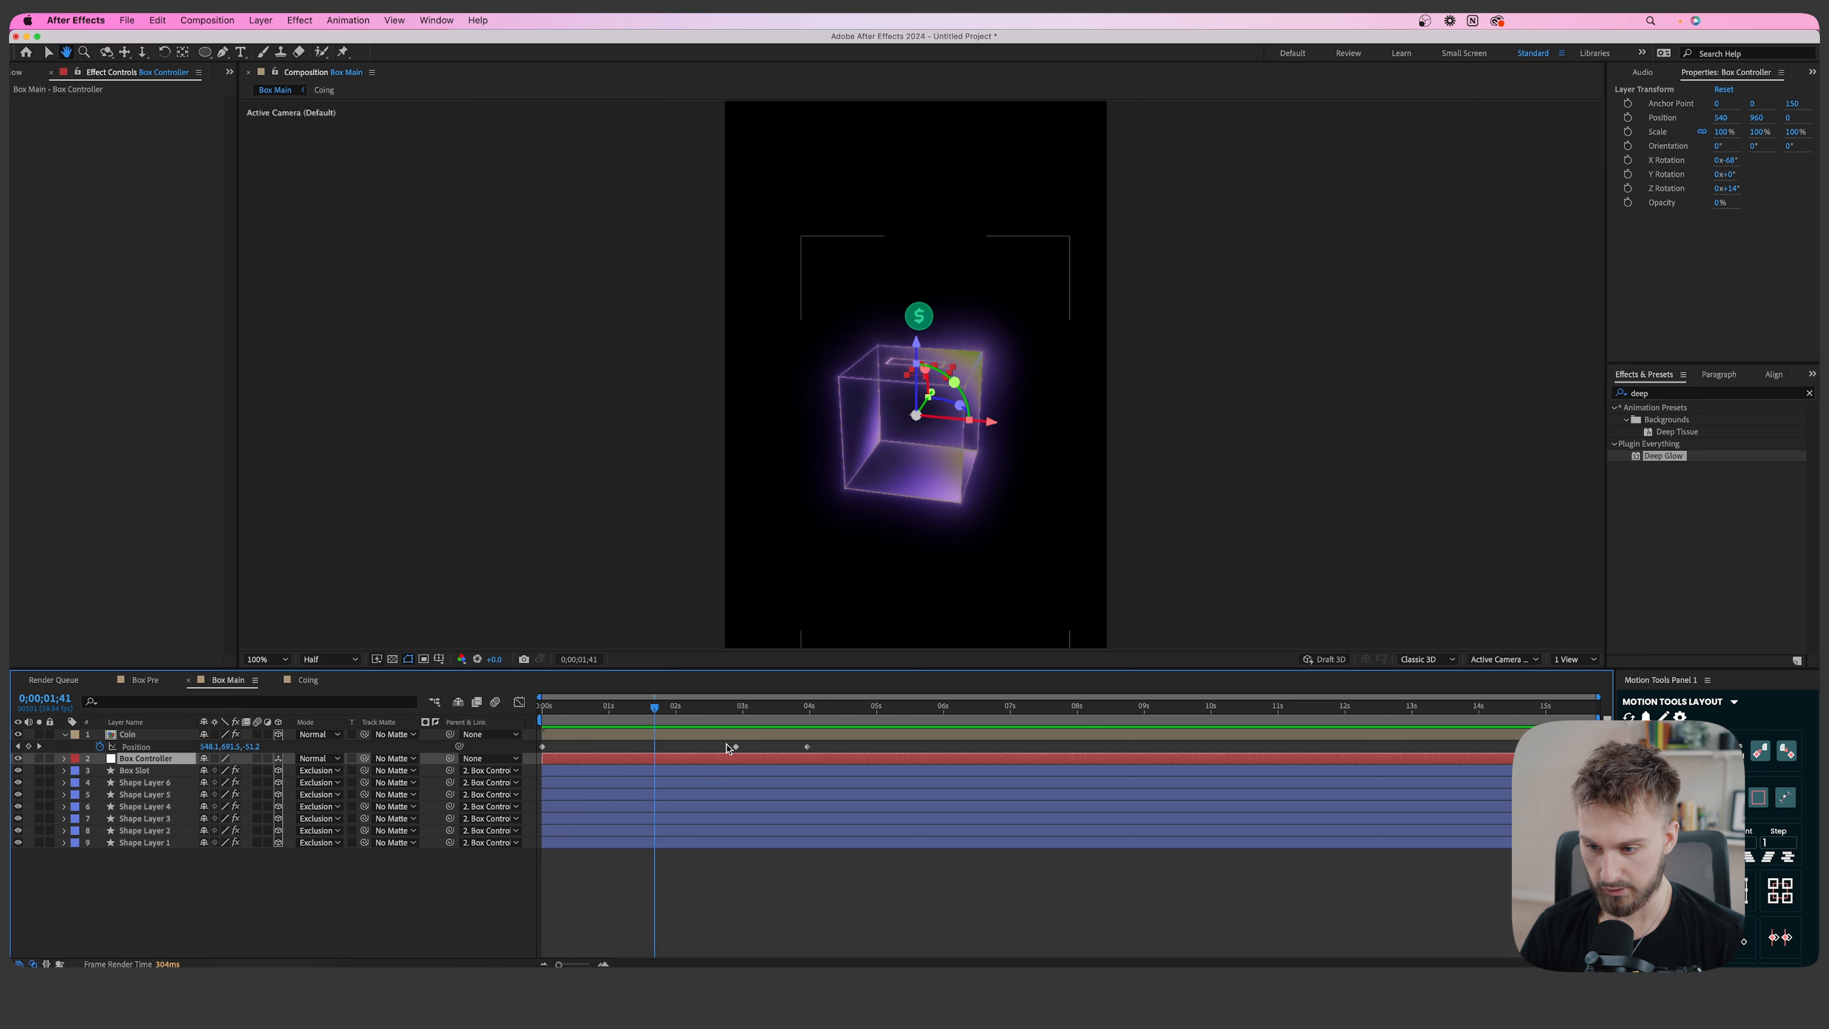
Move the Coin's second and third position keyframes earlier, to about 0;00;00;30 and 0;00;00;46, and play back the faster drop.
{"action": "left_click", "coordinate": [735, 748]}
{"action": "left_click_drag", "start_coordinate": [739, 752], "coordinate": [605, 751]}
{"action": "left_click_drag", "start_coordinate": [807, 751], "coordinate": [635, 749]}
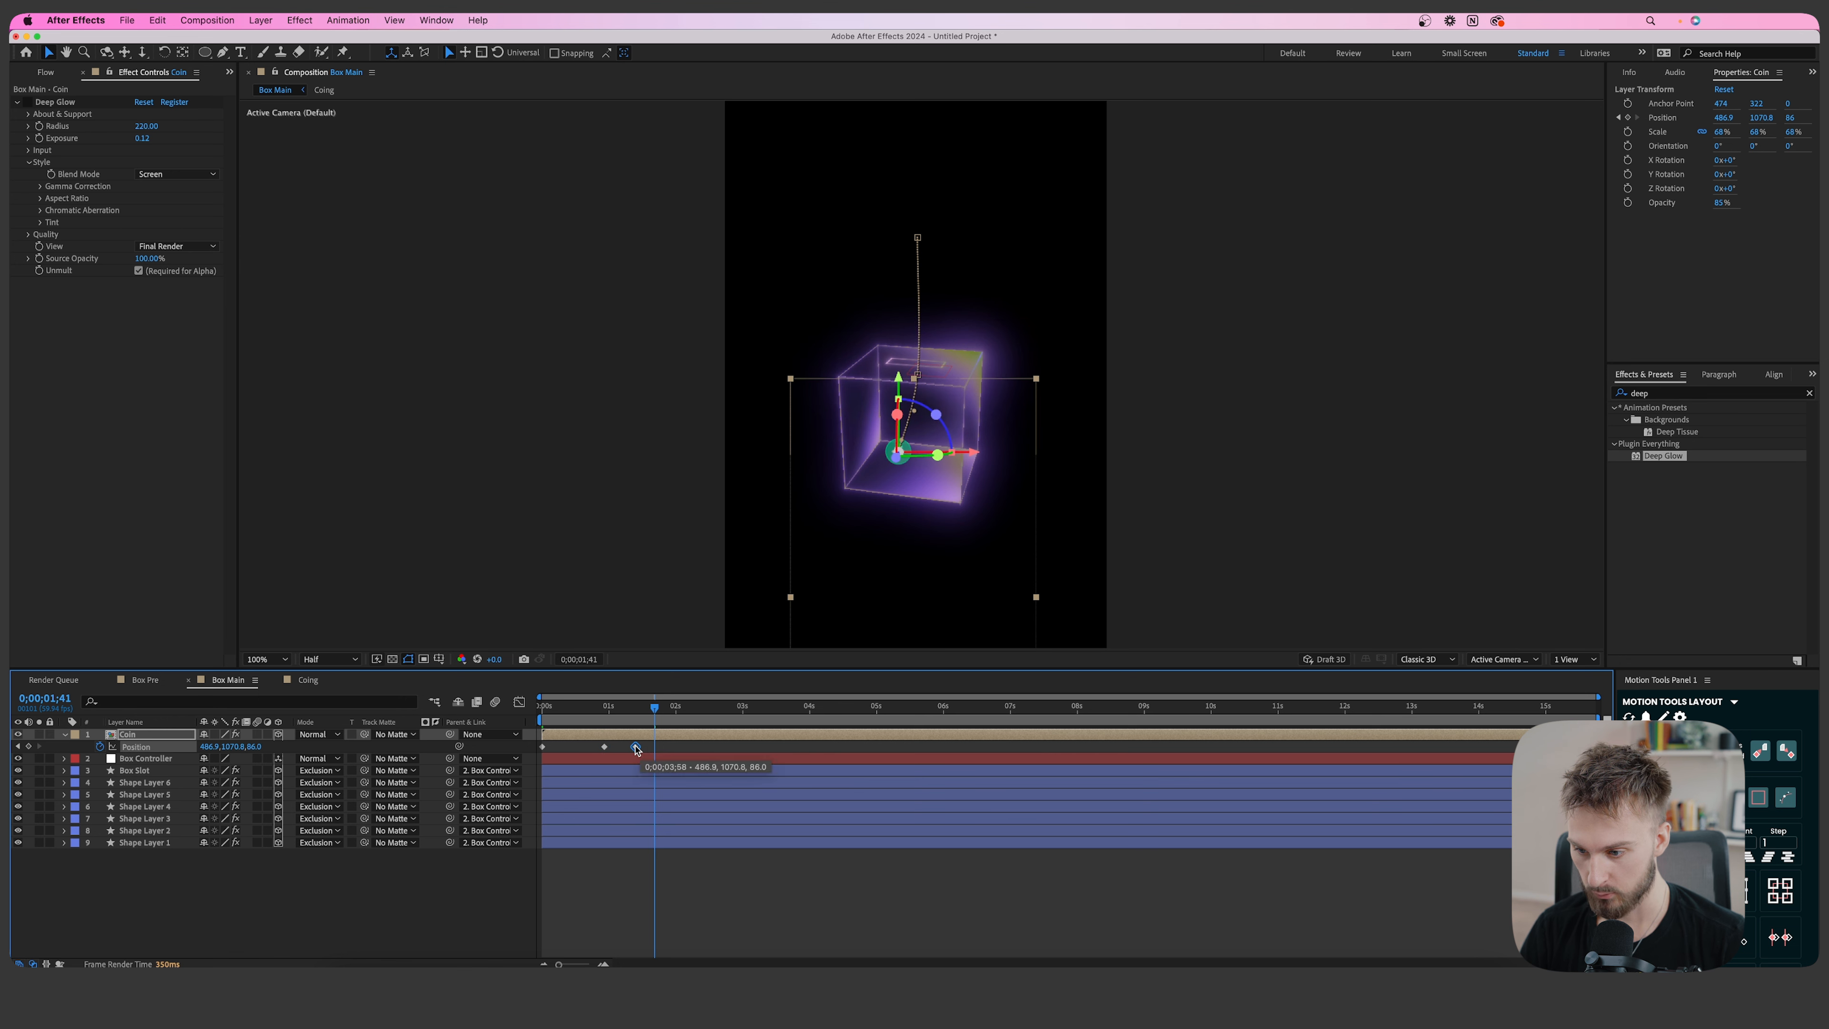
{"action": "key", "text": "space"}
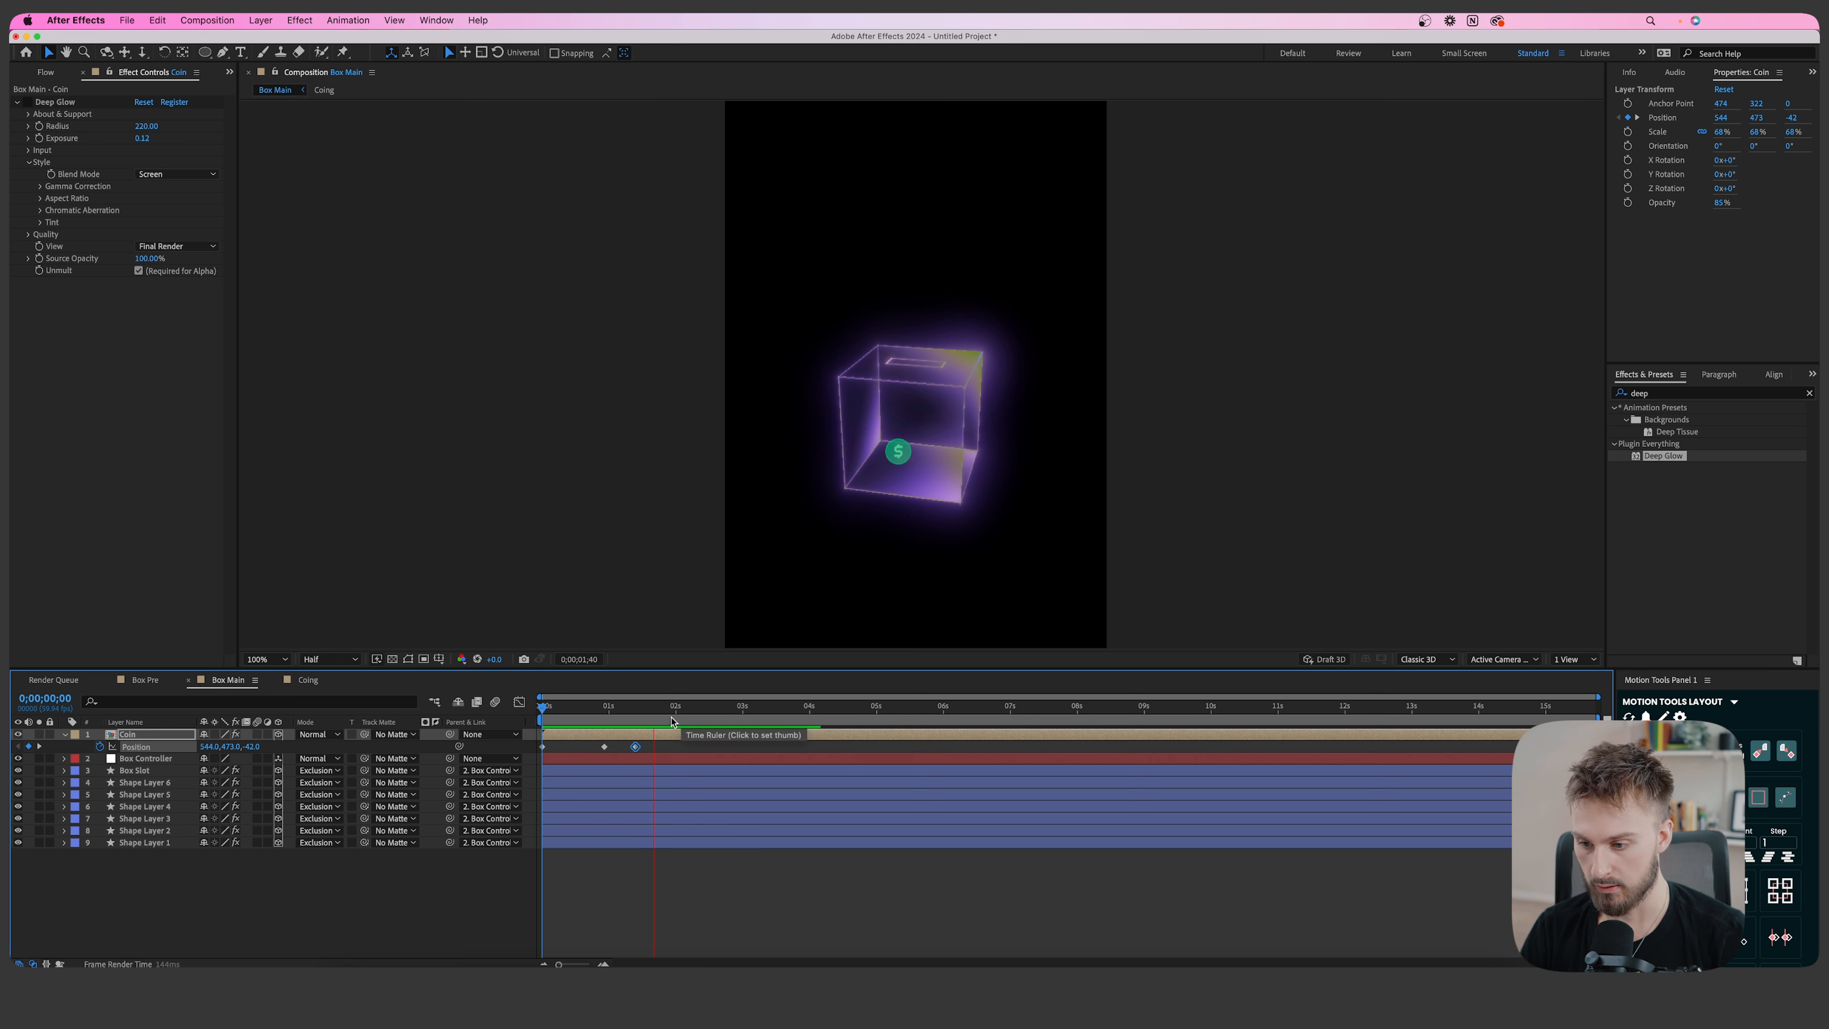
{"action": "key", "text": "space"}
{"action": "left_click_drag", "start_coordinate": [558, 964], "coordinate": [570, 964]}
{"action": "key", "text": "space"}
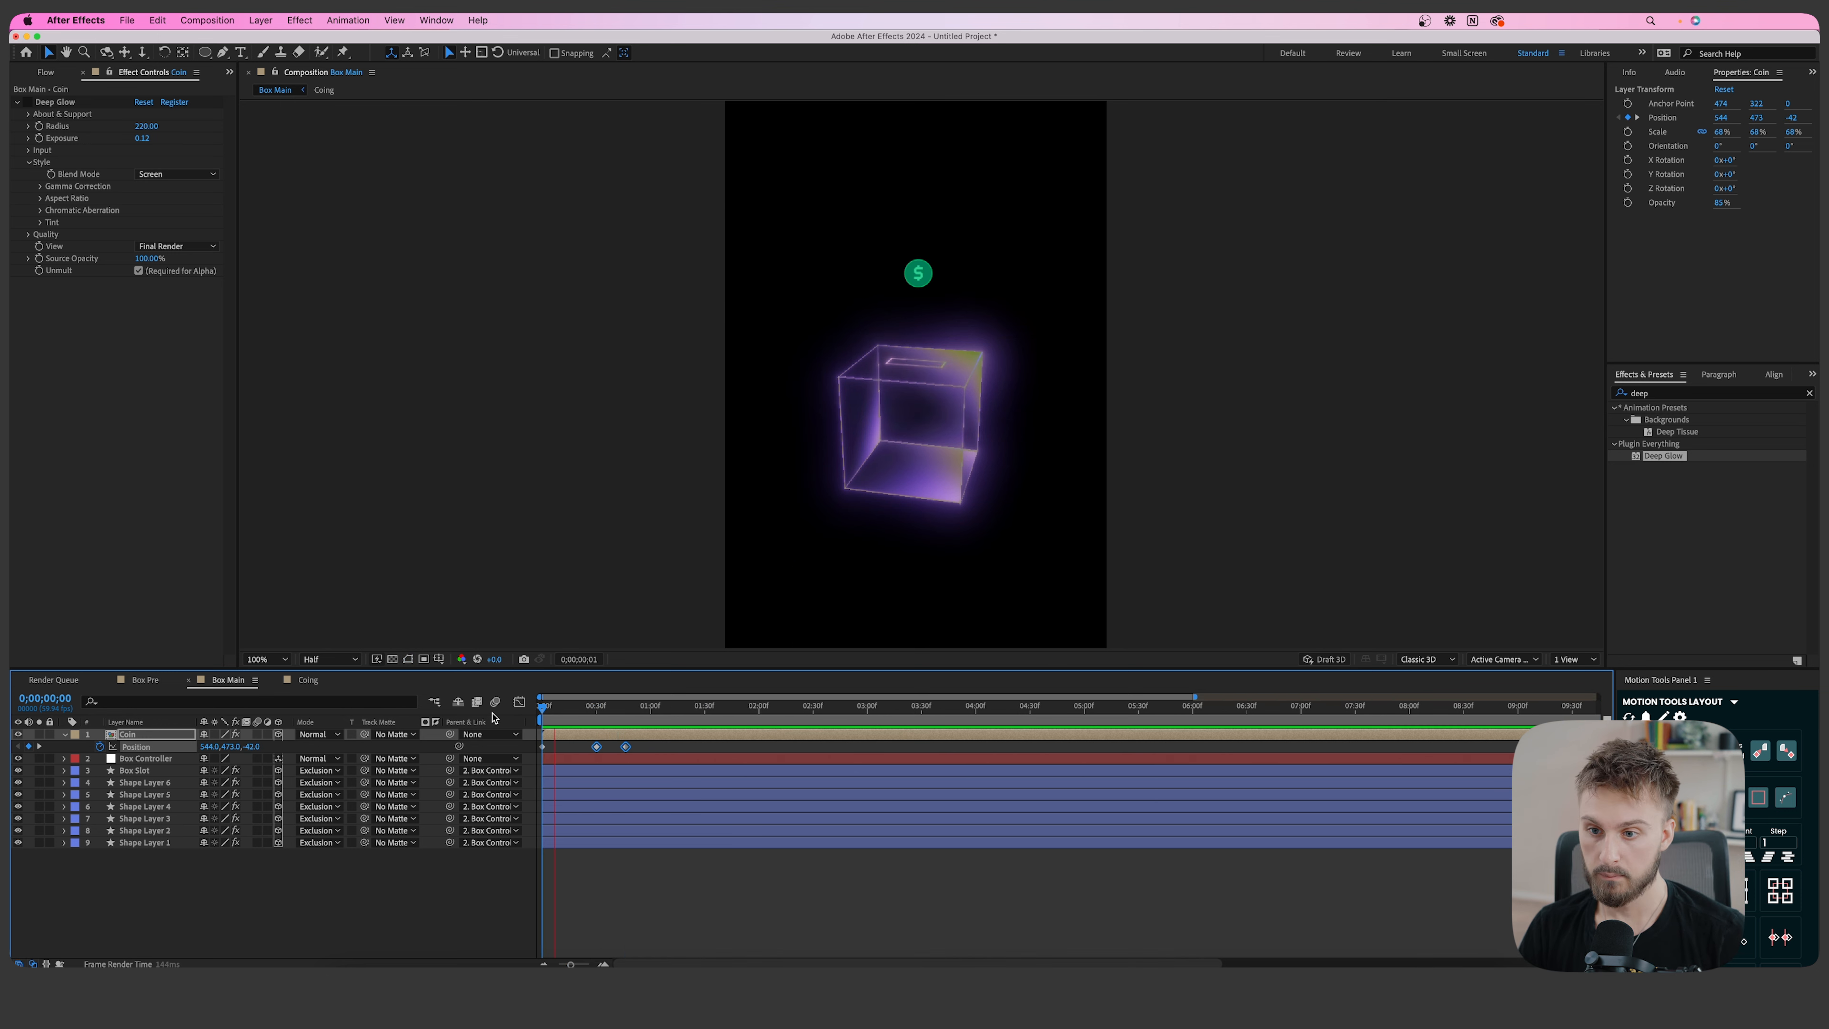
{"action": "key", "text": "space"}
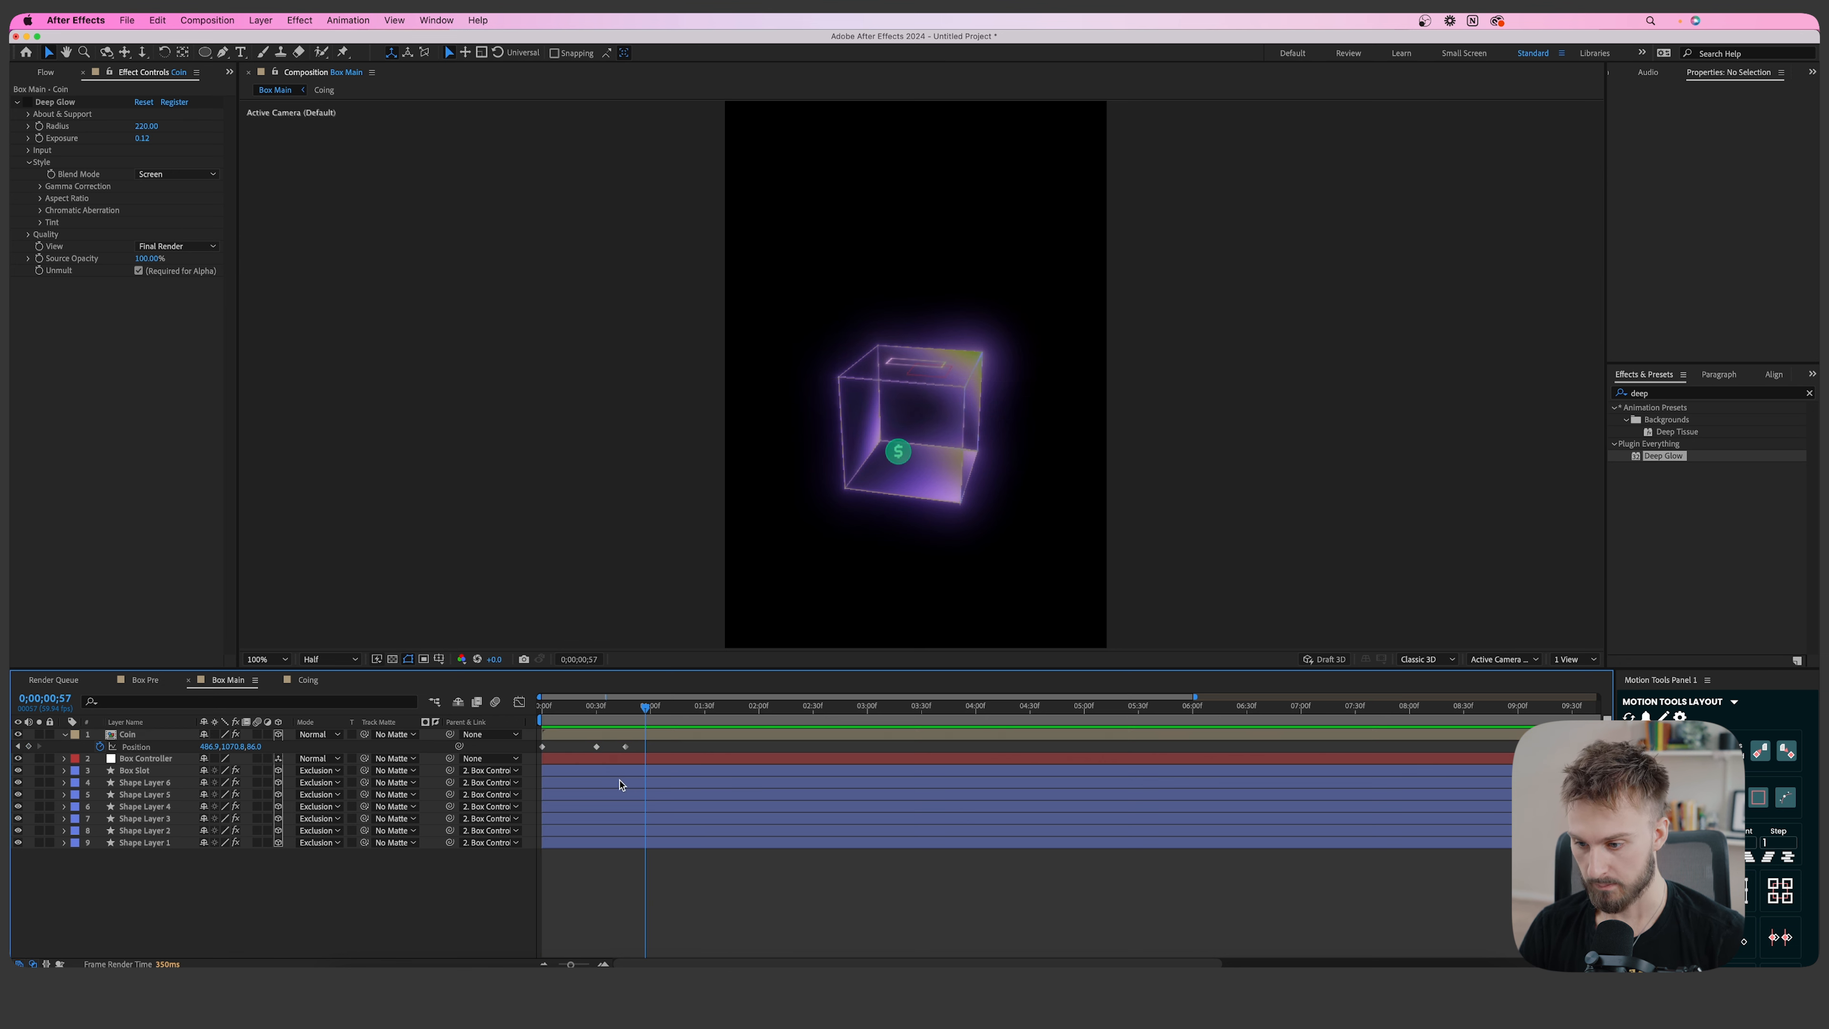
Duplicate the Coin layer in a two-view layout and reveal the copy's position keyframes.
{"action": "key", "text": "Home"}
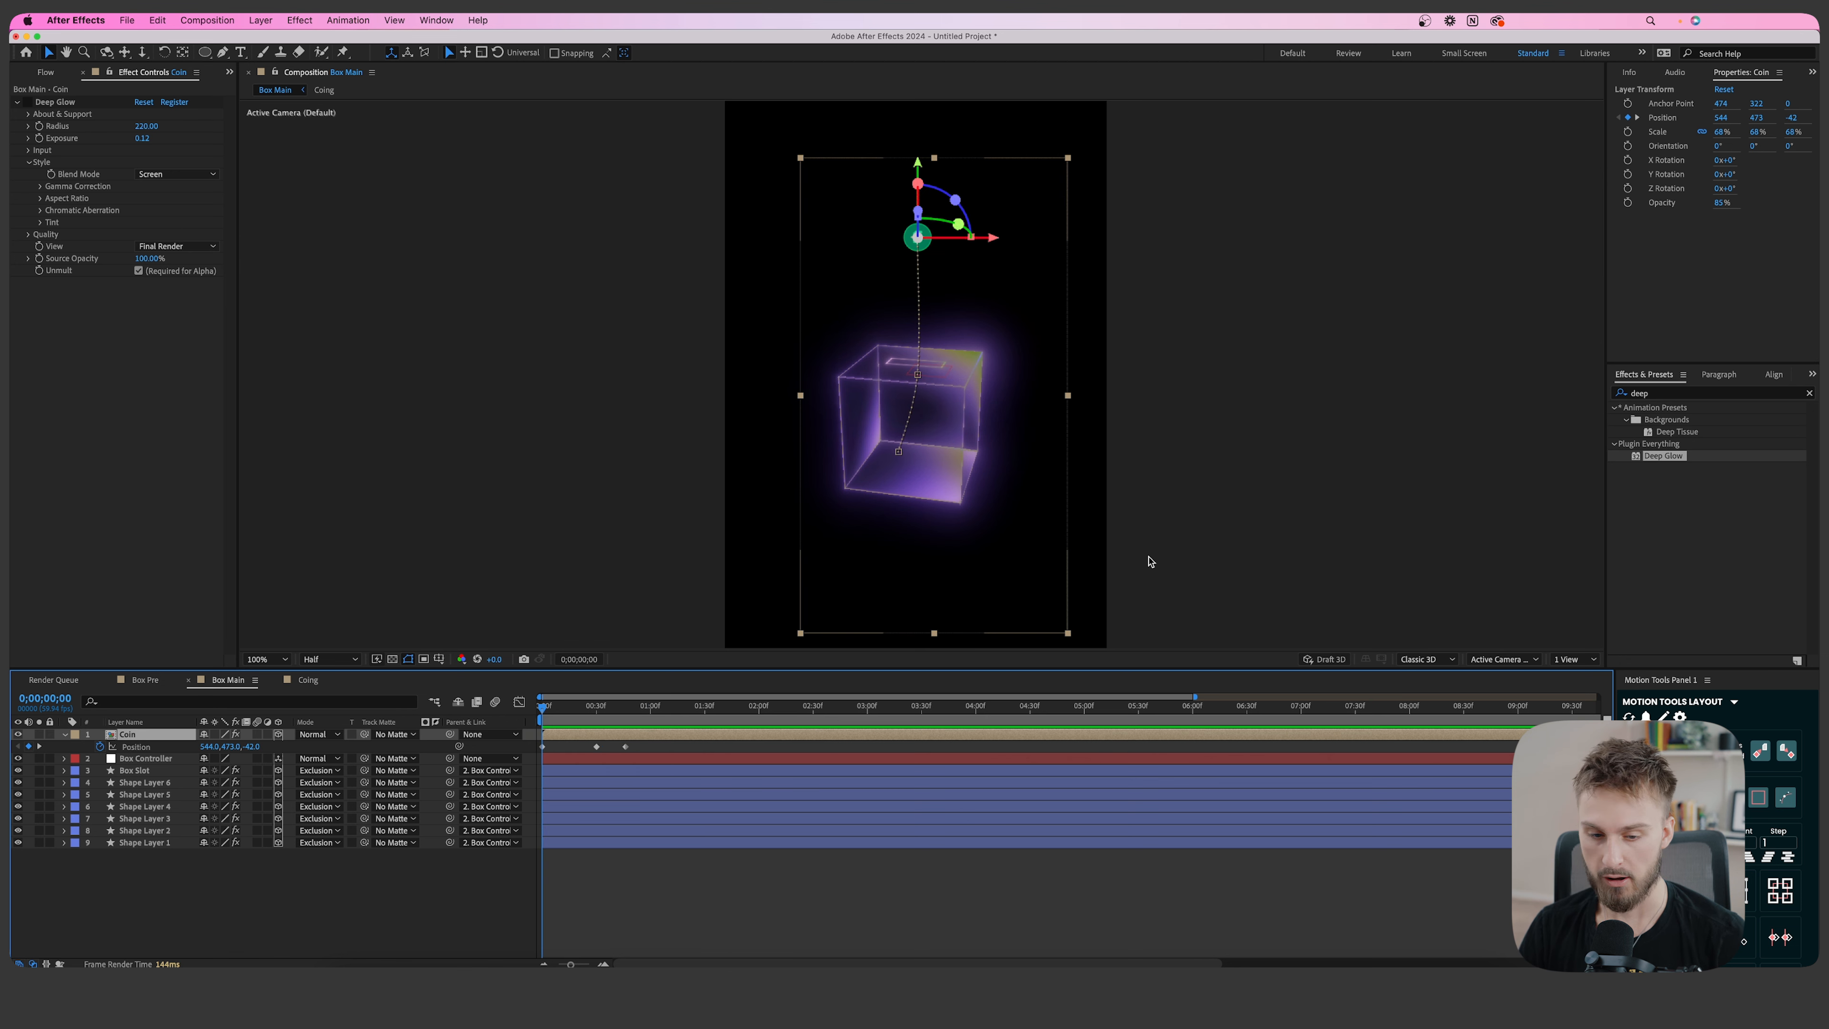
{"action": "left_click", "coordinate": [1556, 659]}
{"action": "left_click", "coordinate": [1579, 691]}
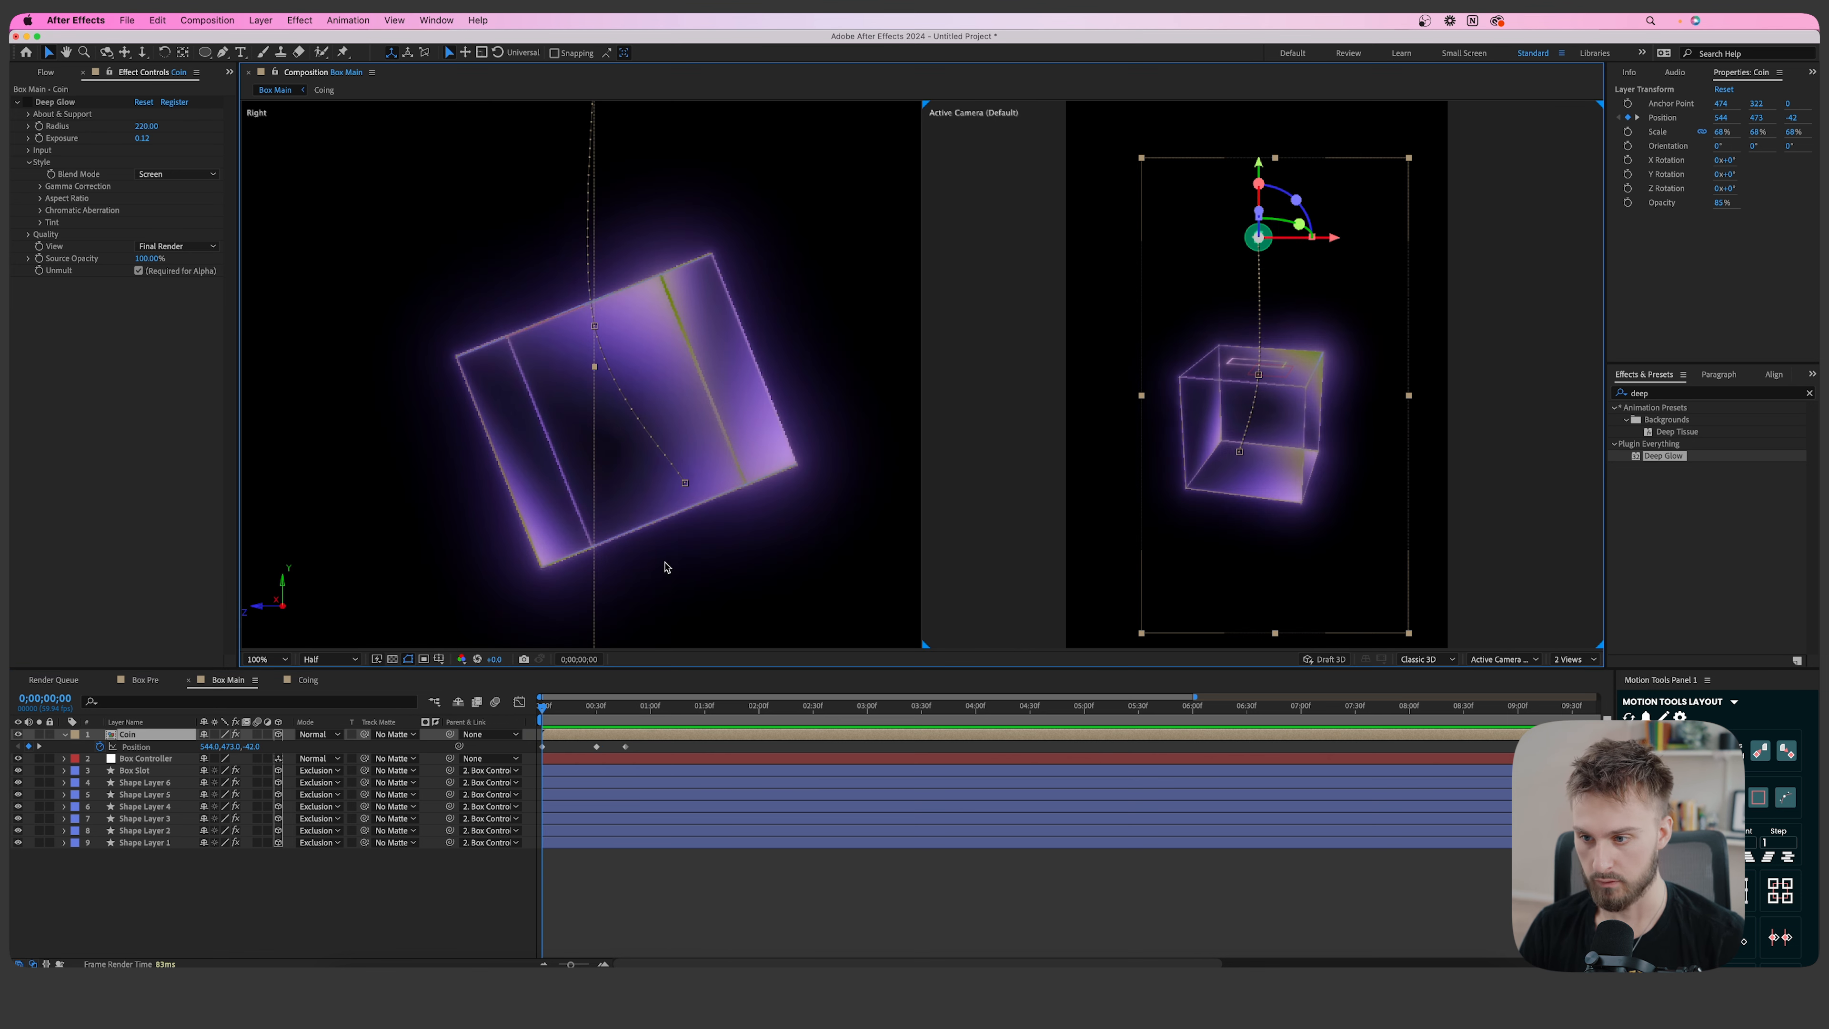
{"action": "key", "text": "super+d"}
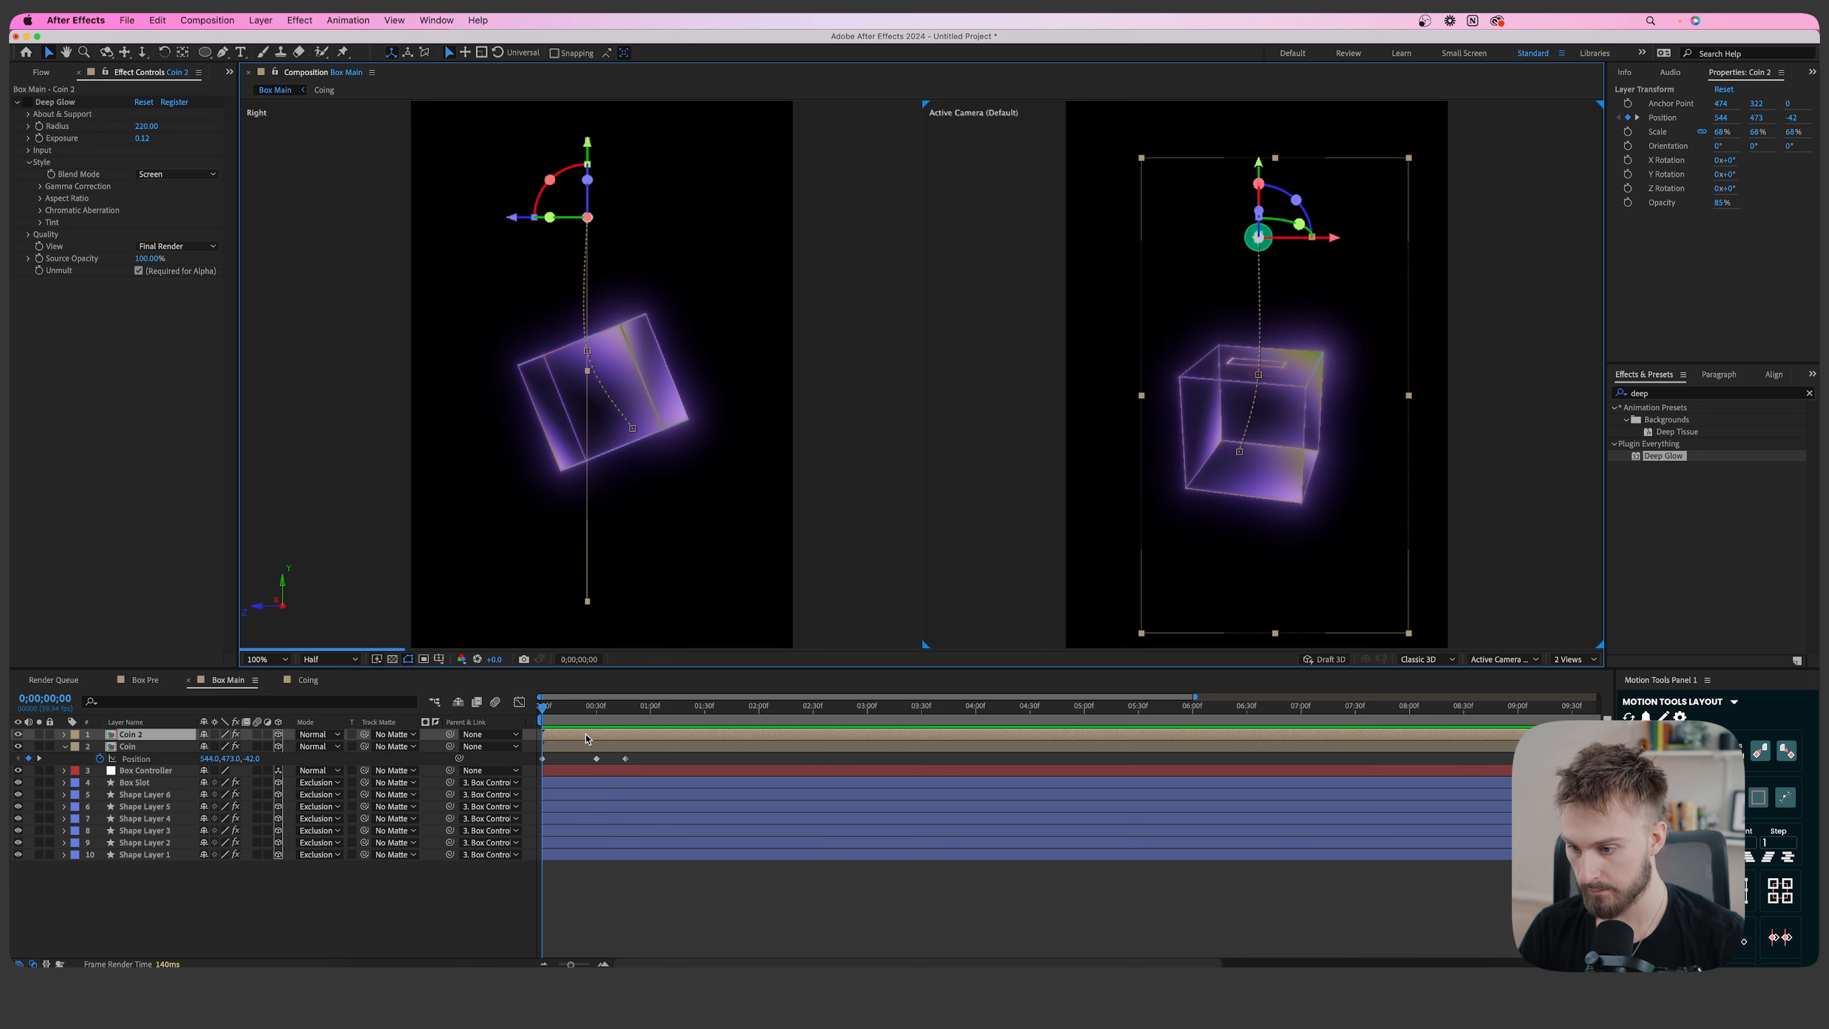
{"action": "key", "text": "u"}
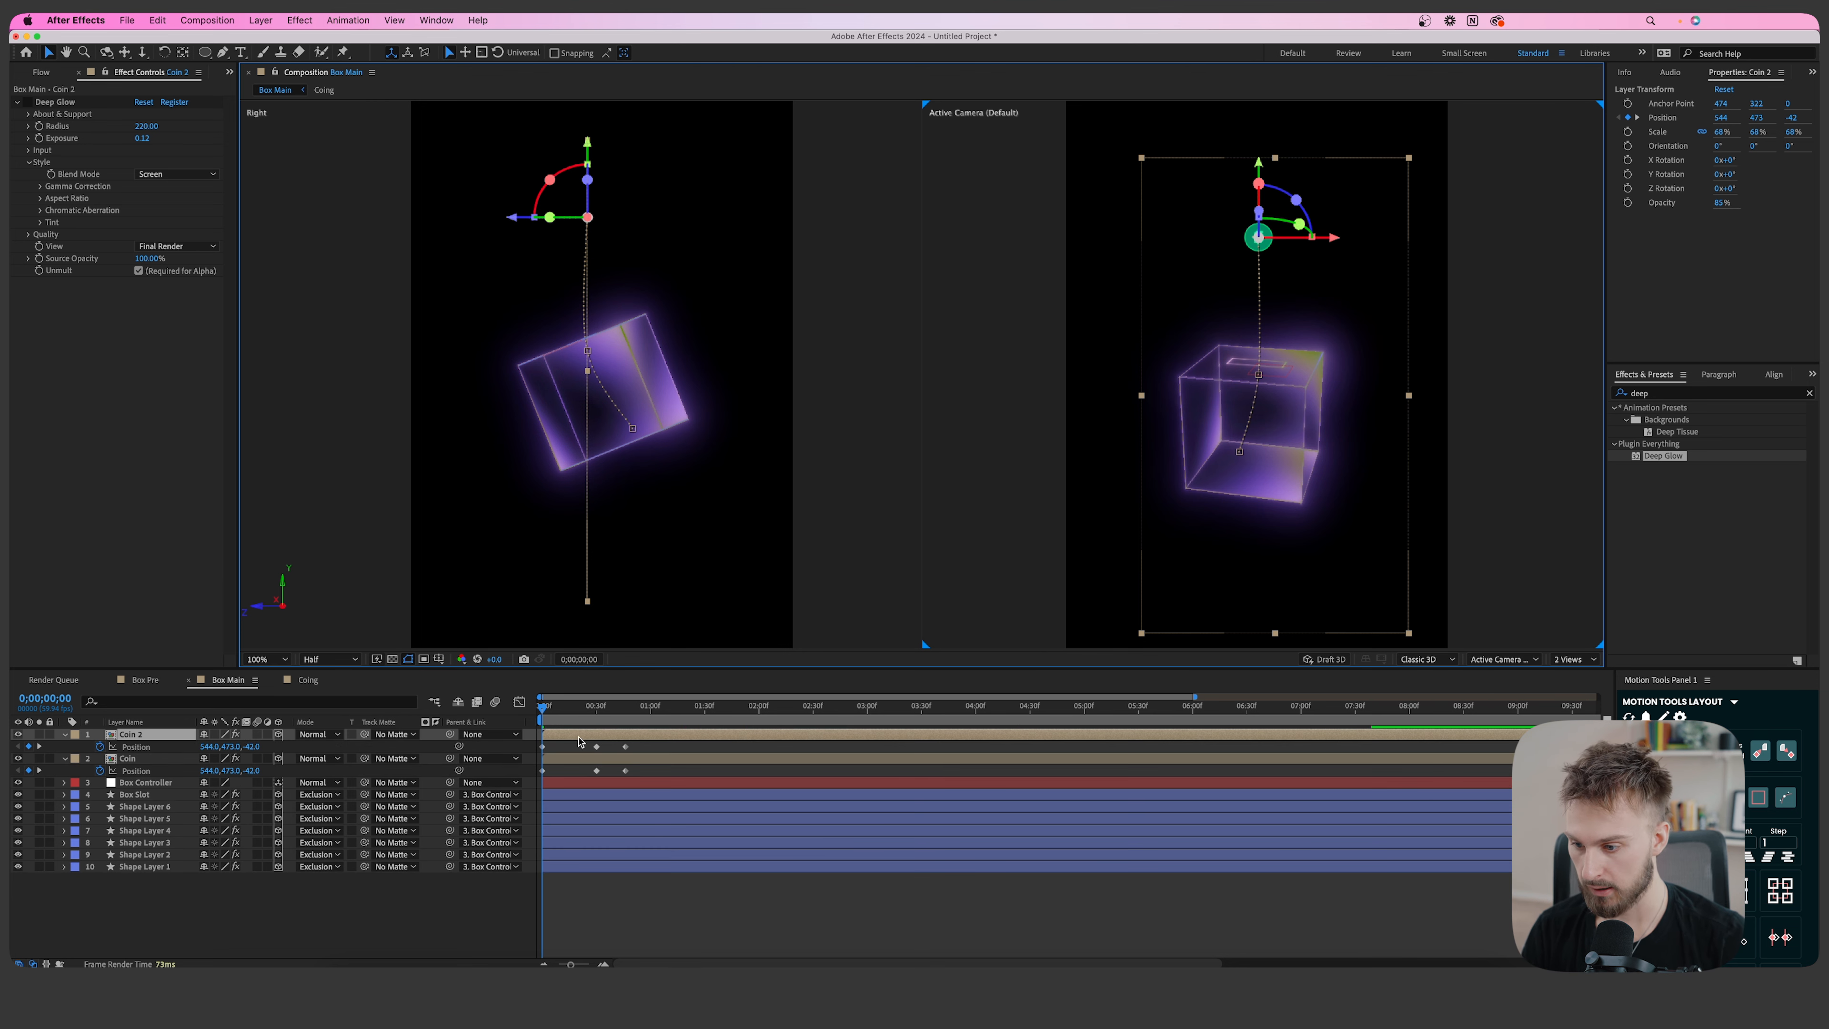
At the duplicate coin's last keyframe, 0;00;00;46, move it beside the first coin to about X 561, Y 1081.
{"action": "left_click", "coordinate": [39, 746]}
{"action": "left_click", "coordinate": [39, 746]}
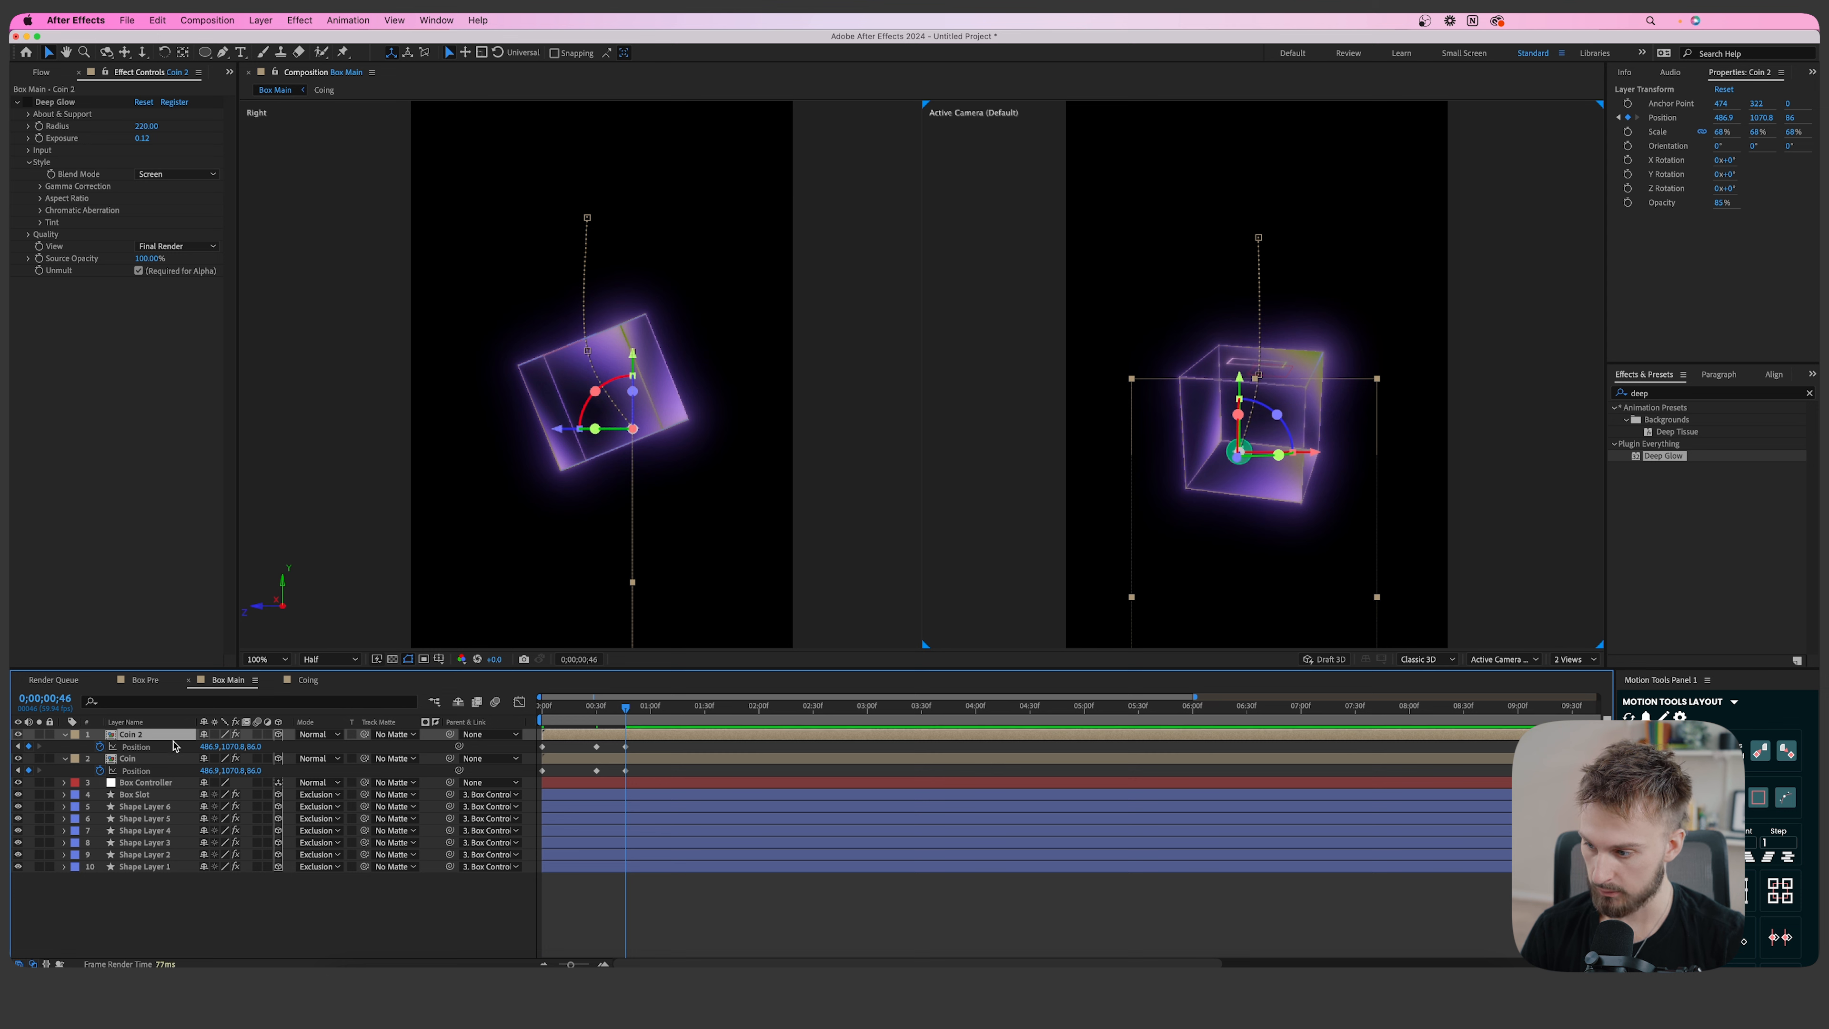
{"action": "left_click", "coordinate": [17, 747]}
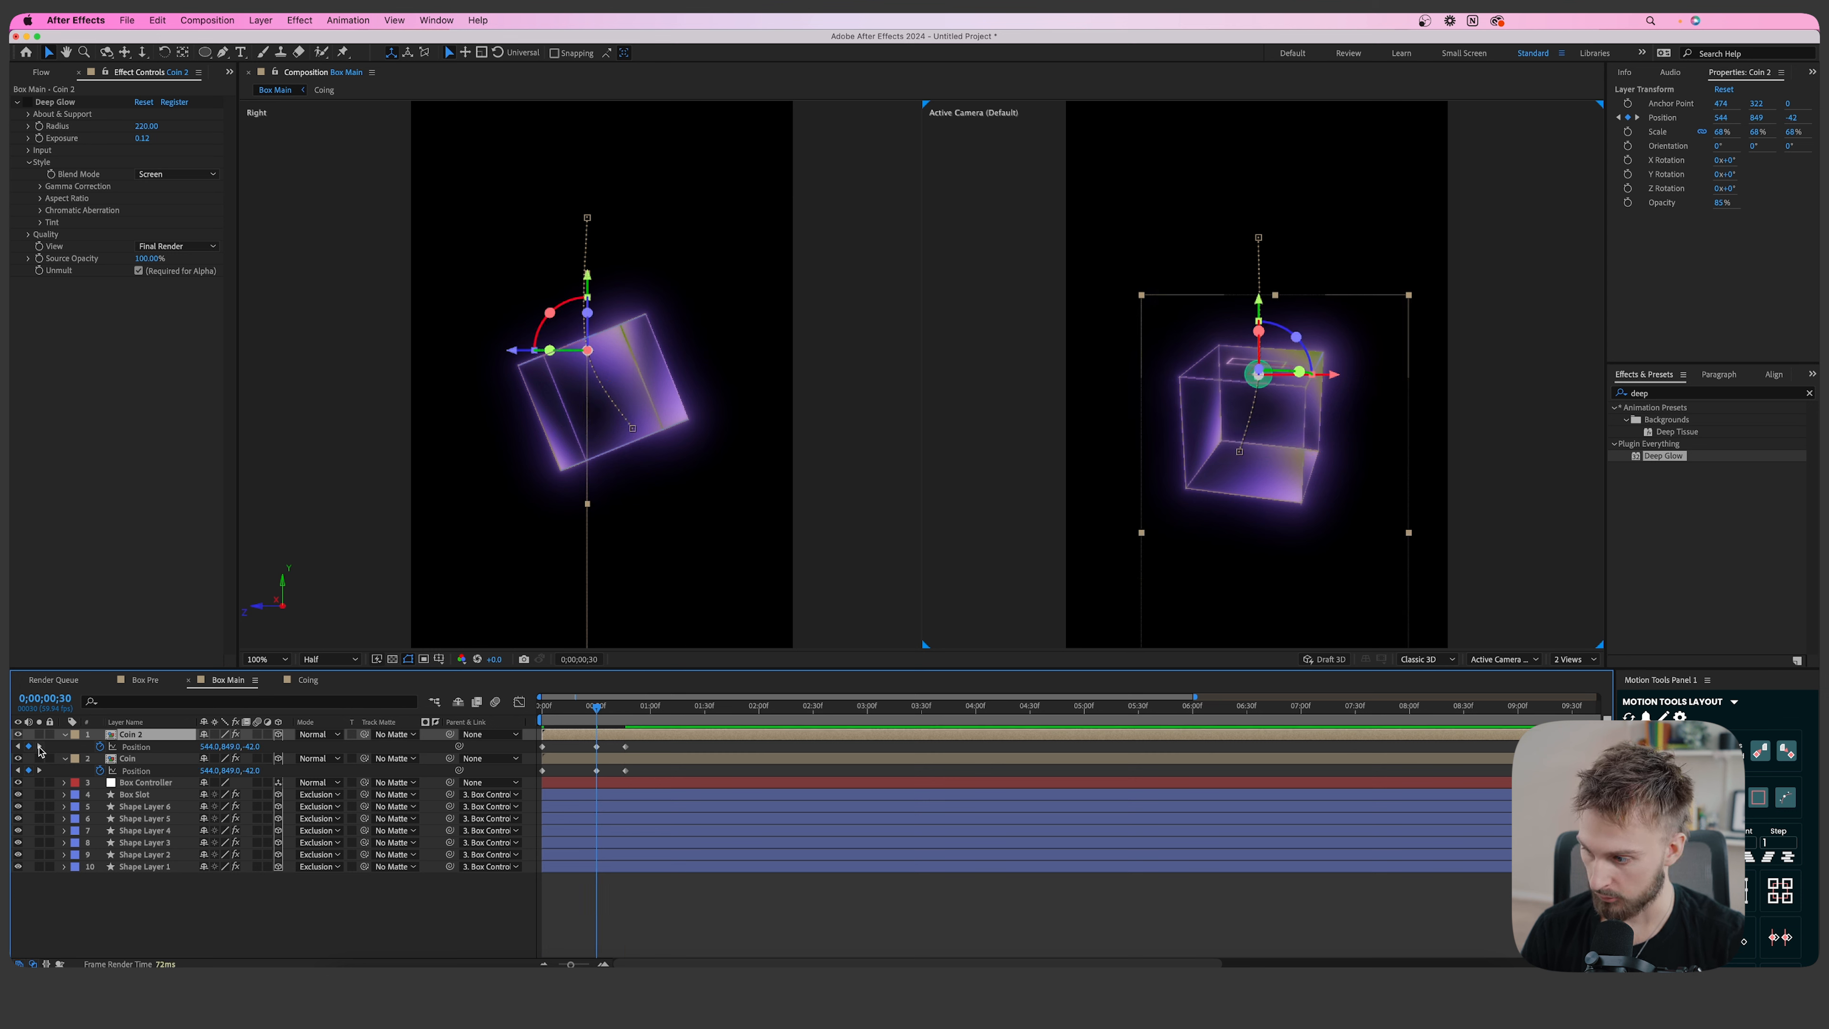
{"action": "left_click", "coordinate": [40, 746]}
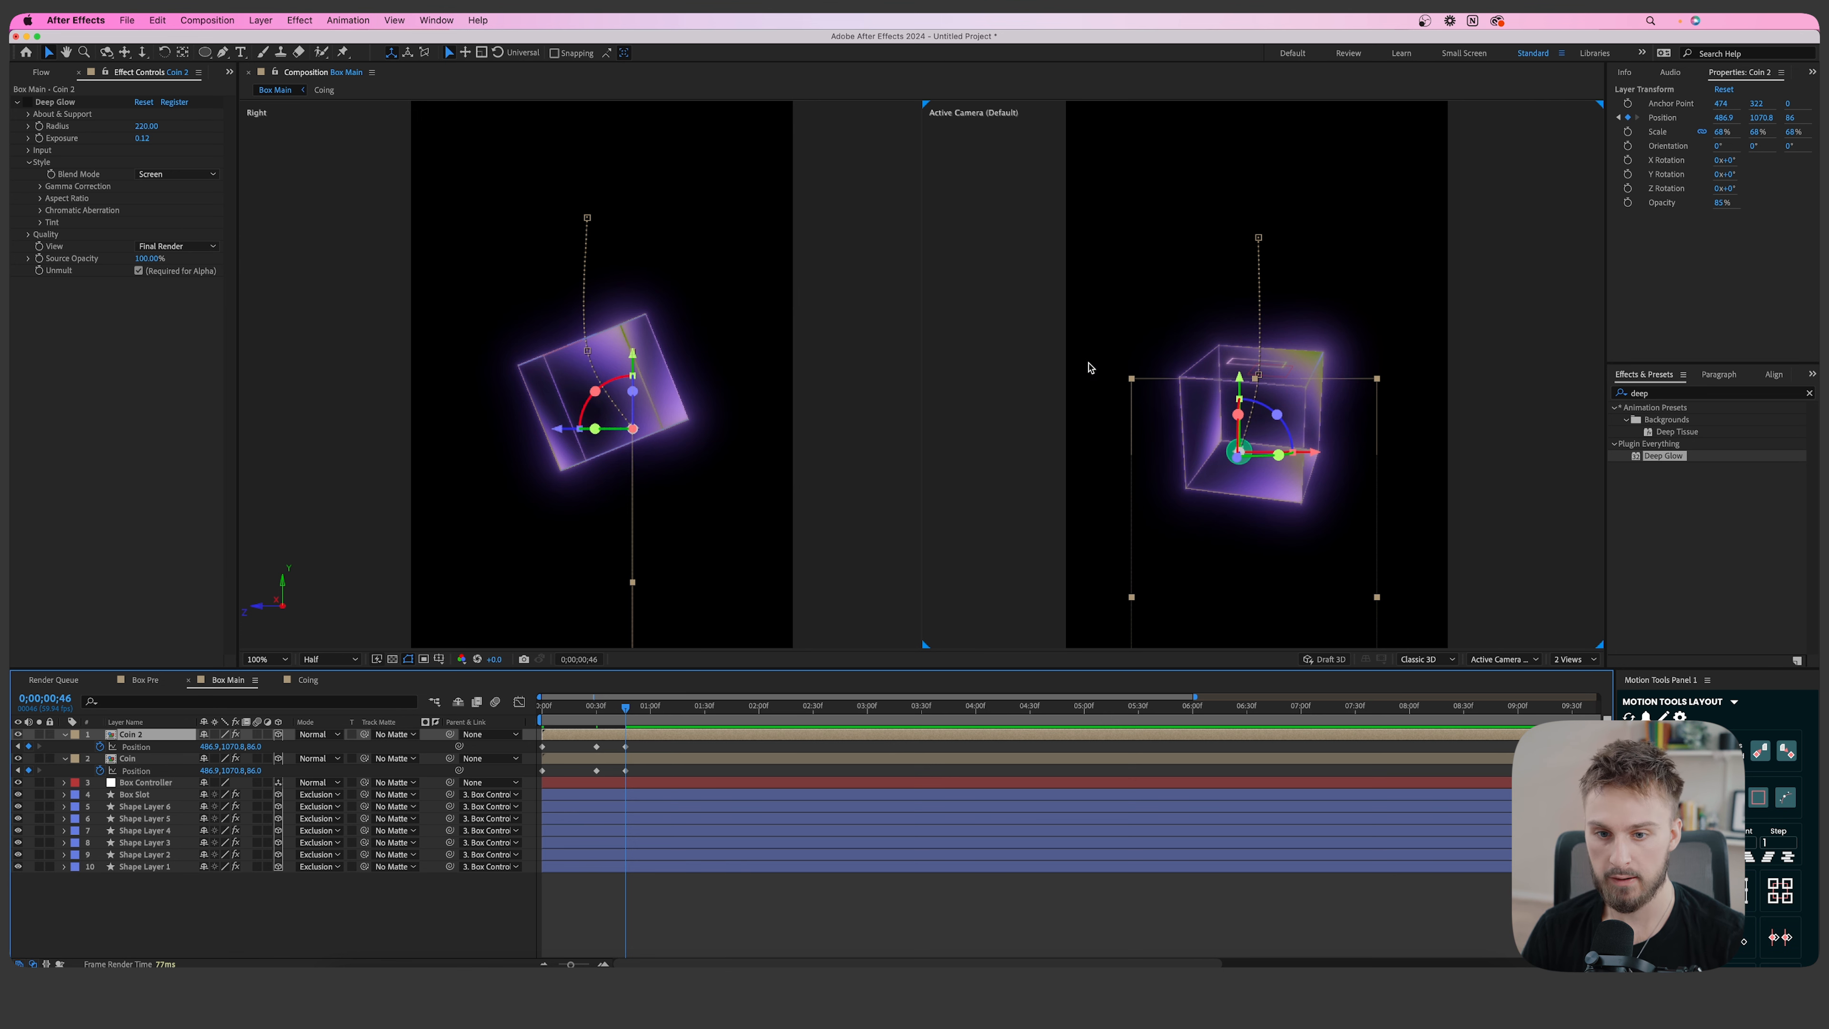
{"action": "scroll", "coordinate": [609, 425], "scroll_direction": "up", "scroll_amount": 3}
{"action": "left_click_drag", "start_coordinate": [217, 747], "coordinate": [261, 743]}
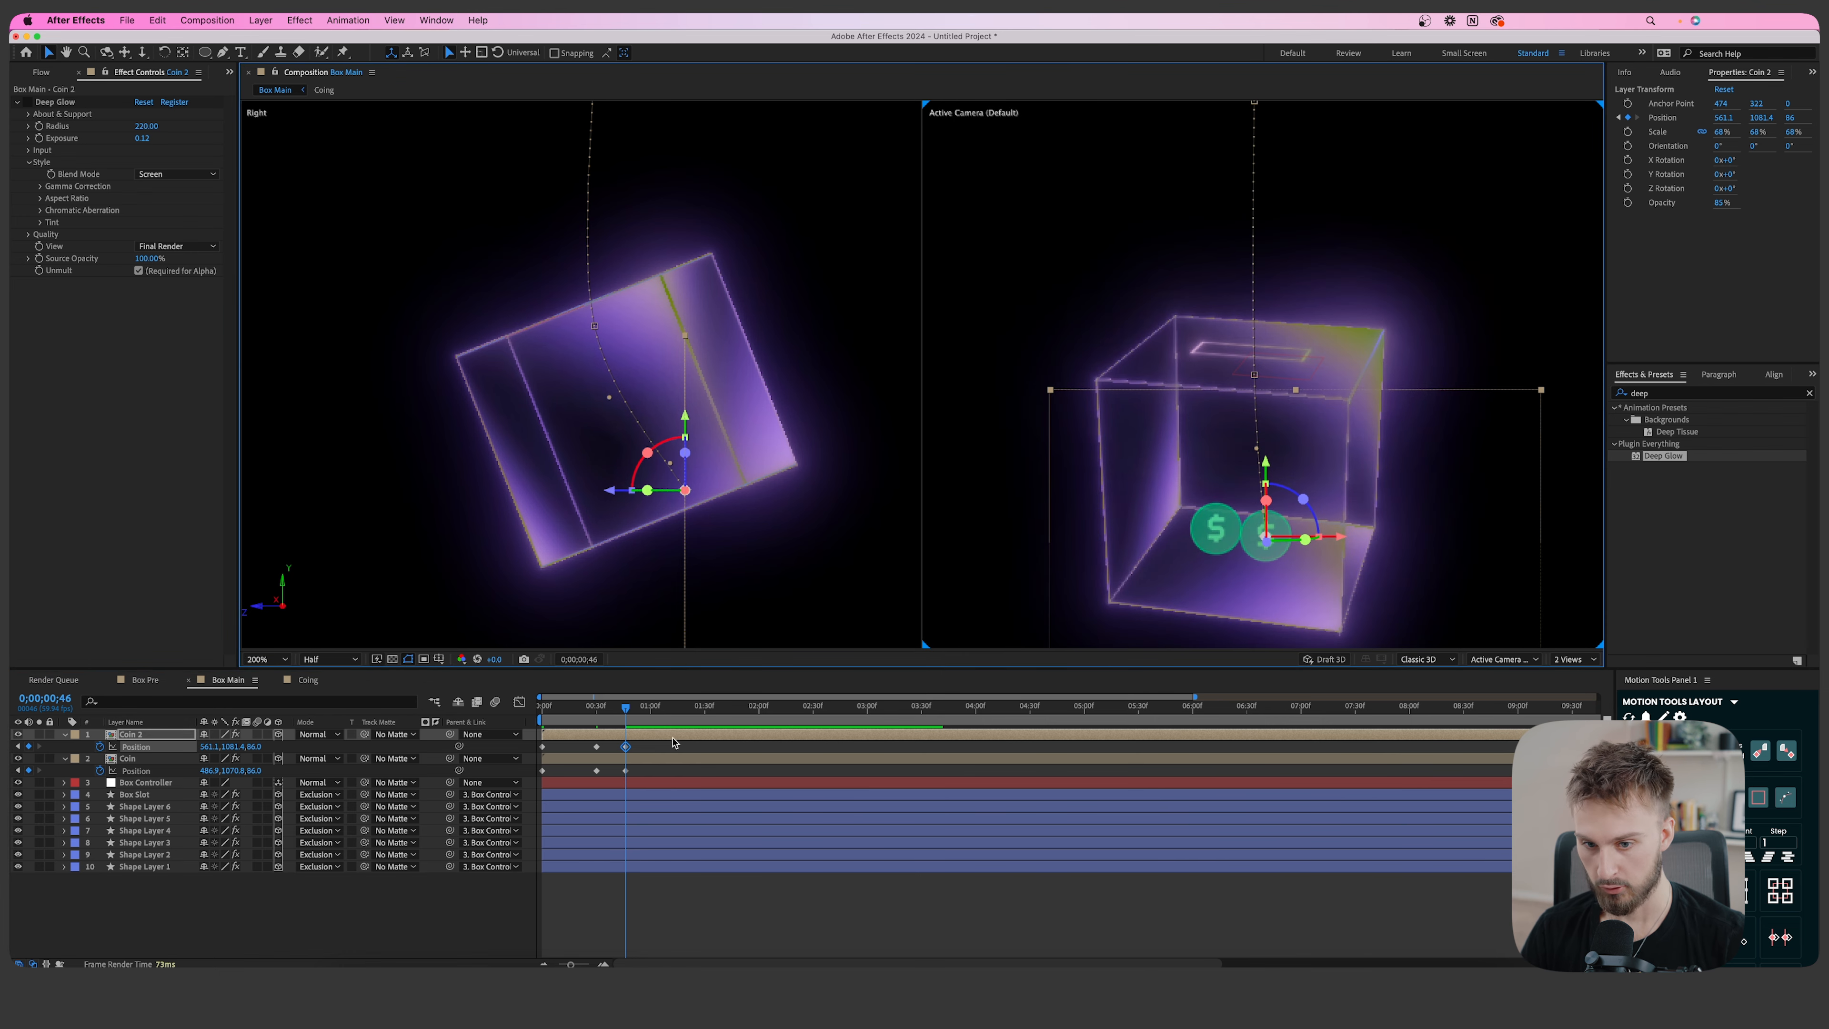
{"action": "left_click", "coordinate": [684, 746]}
Duplicate Coin 2 and, at its last position keyframe, move the copy between and below the two coins to about X 521, Y 1100, adjusting its depth.
{"action": "left_click", "coordinate": [641, 736]}
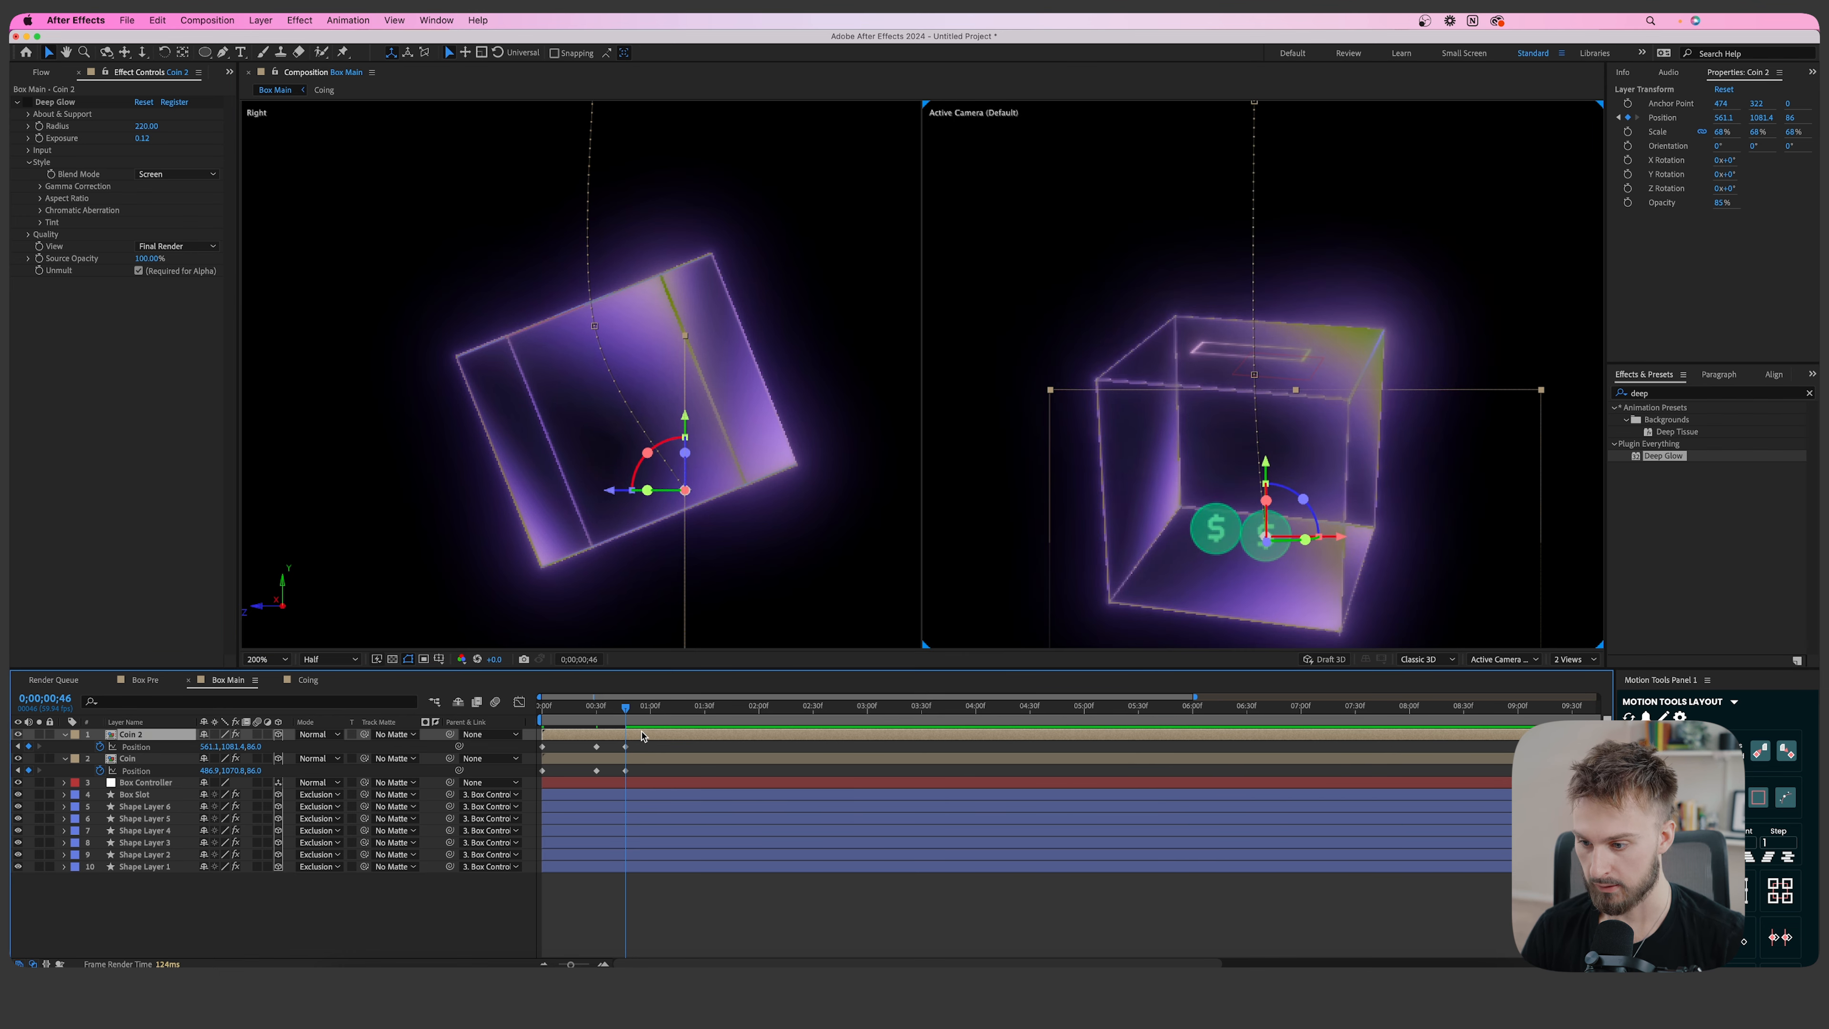
{"action": "key", "text": "super+d"}
{"action": "key", "text": "p"}
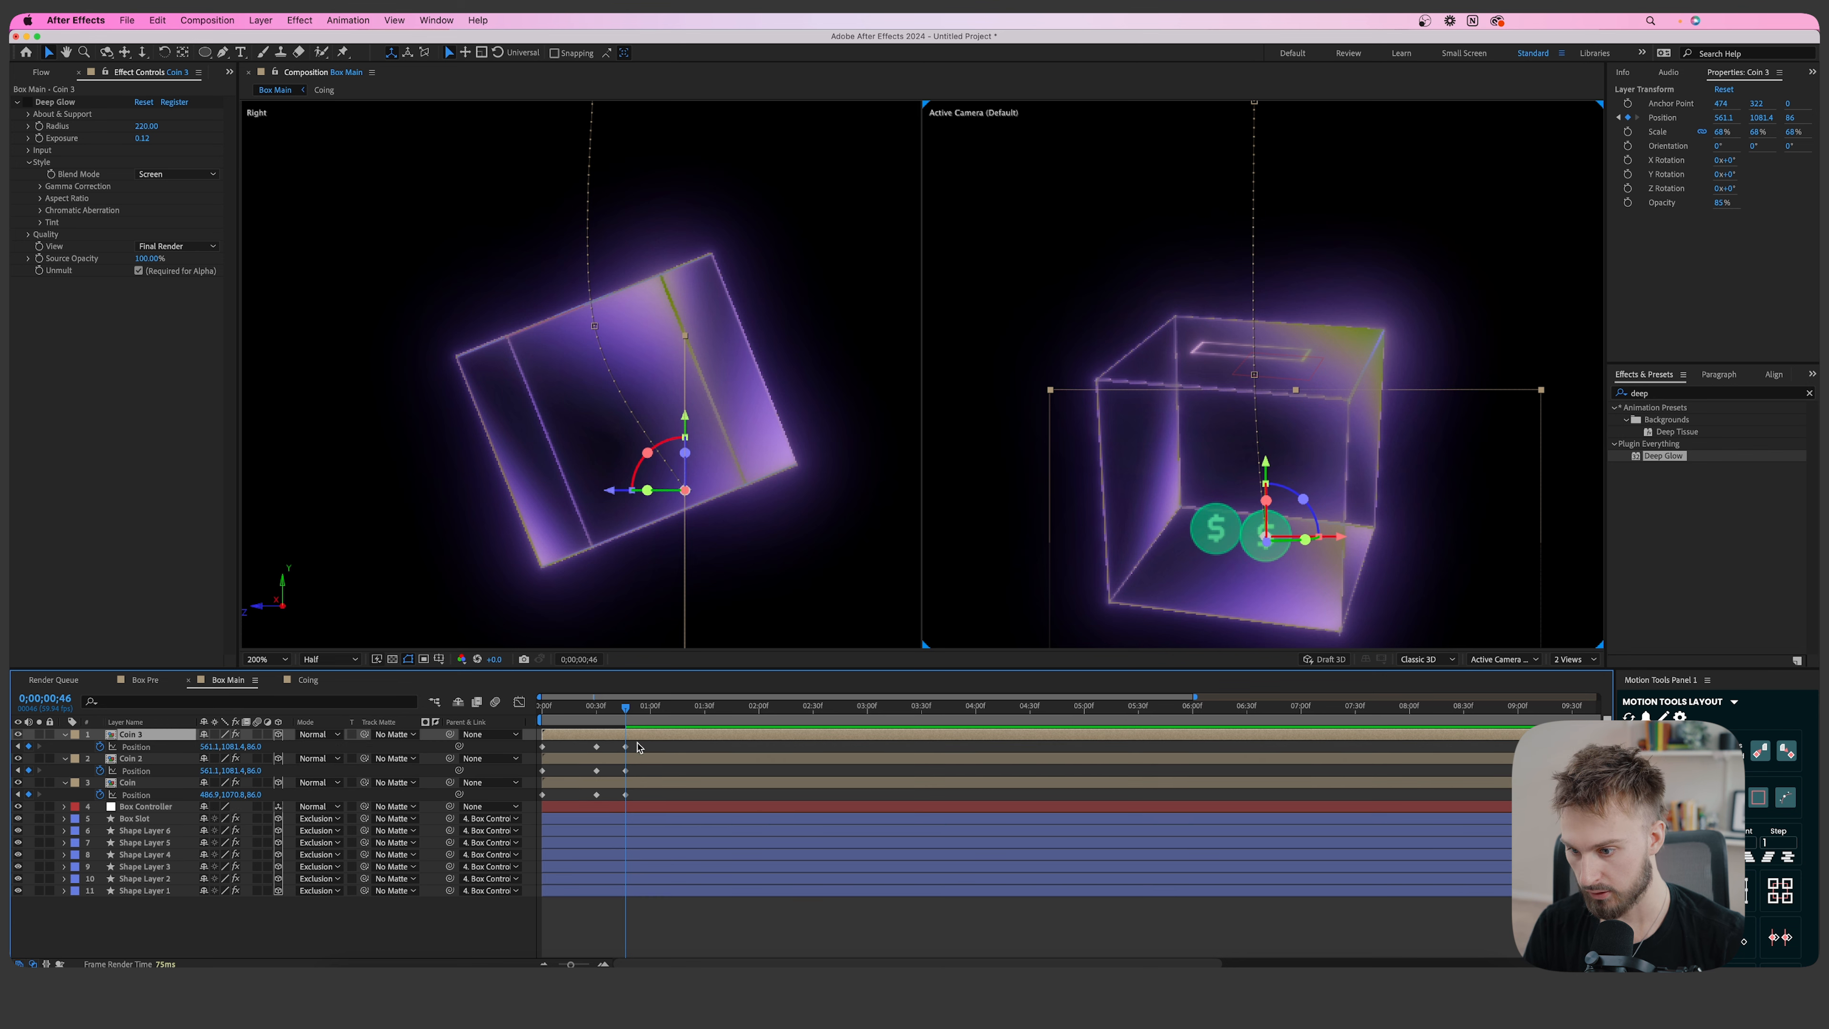
{"action": "left_click_drag", "start_coordinate": [1241, 533], "coordinate": [1225, 567]}
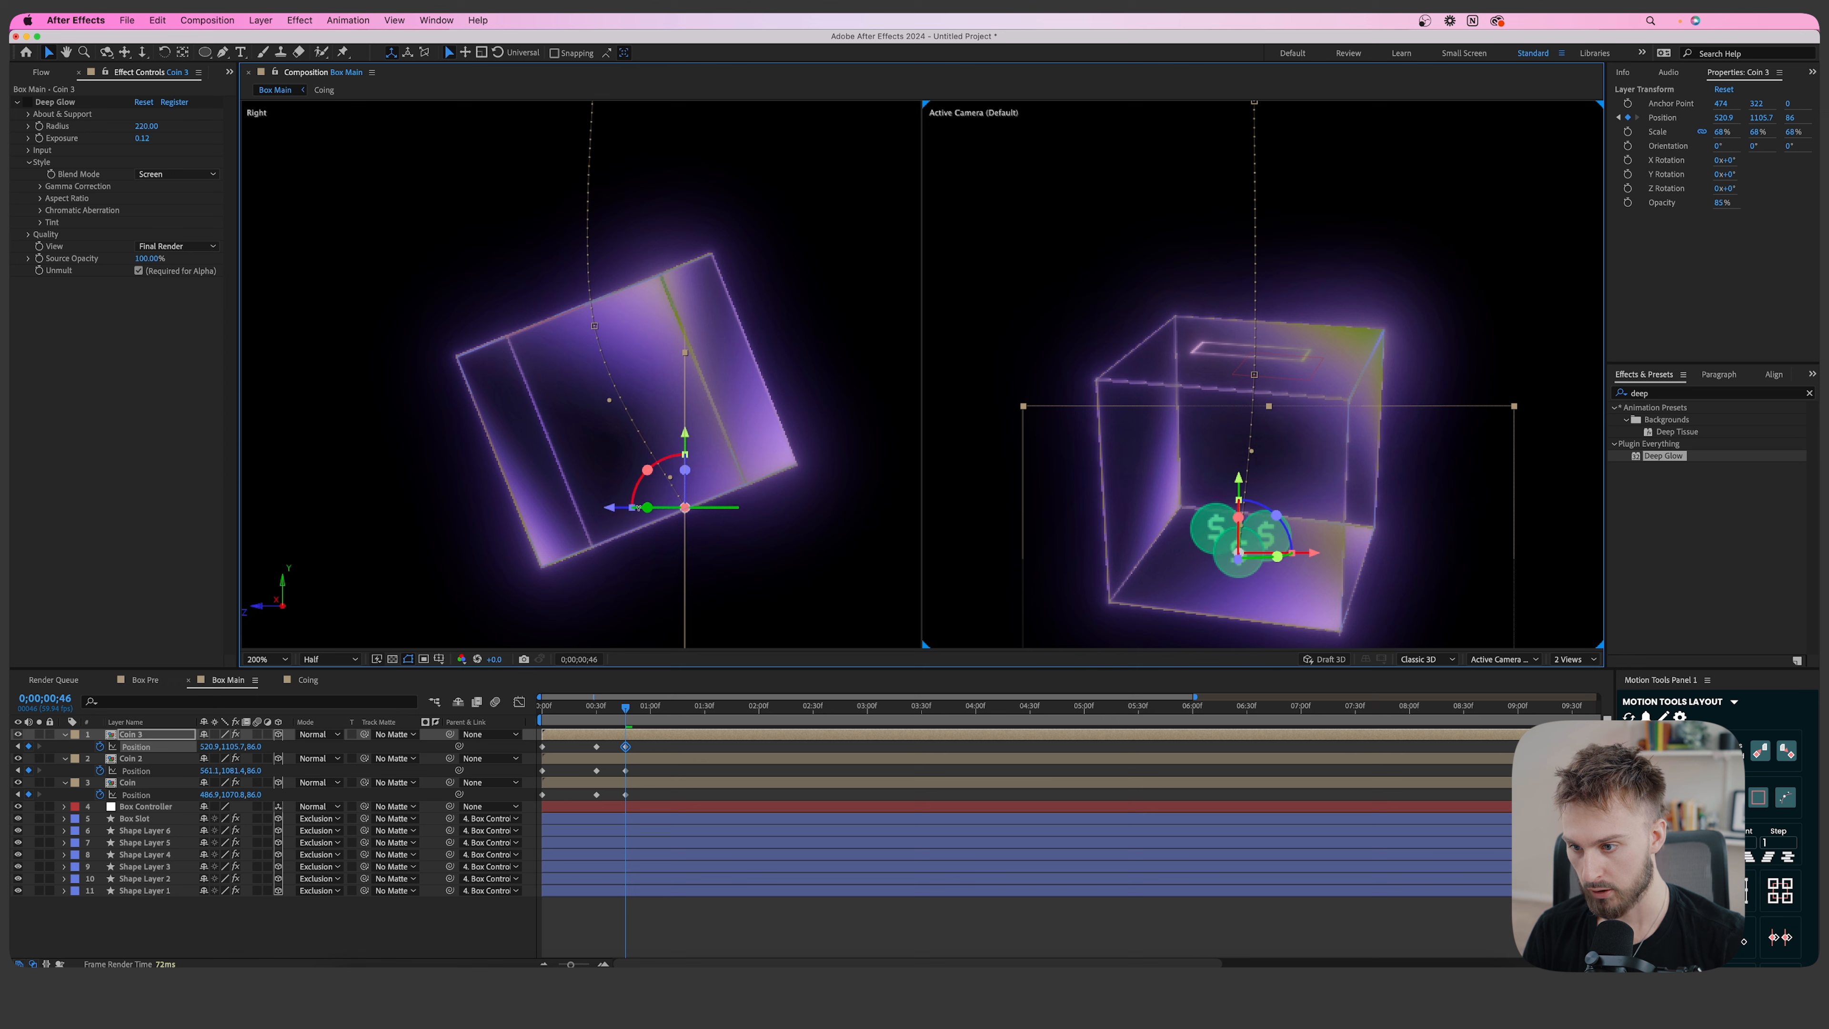
{"action": "left_click_drag", "start_coordinate": [611, 511], "coordinate": [582, 518]}
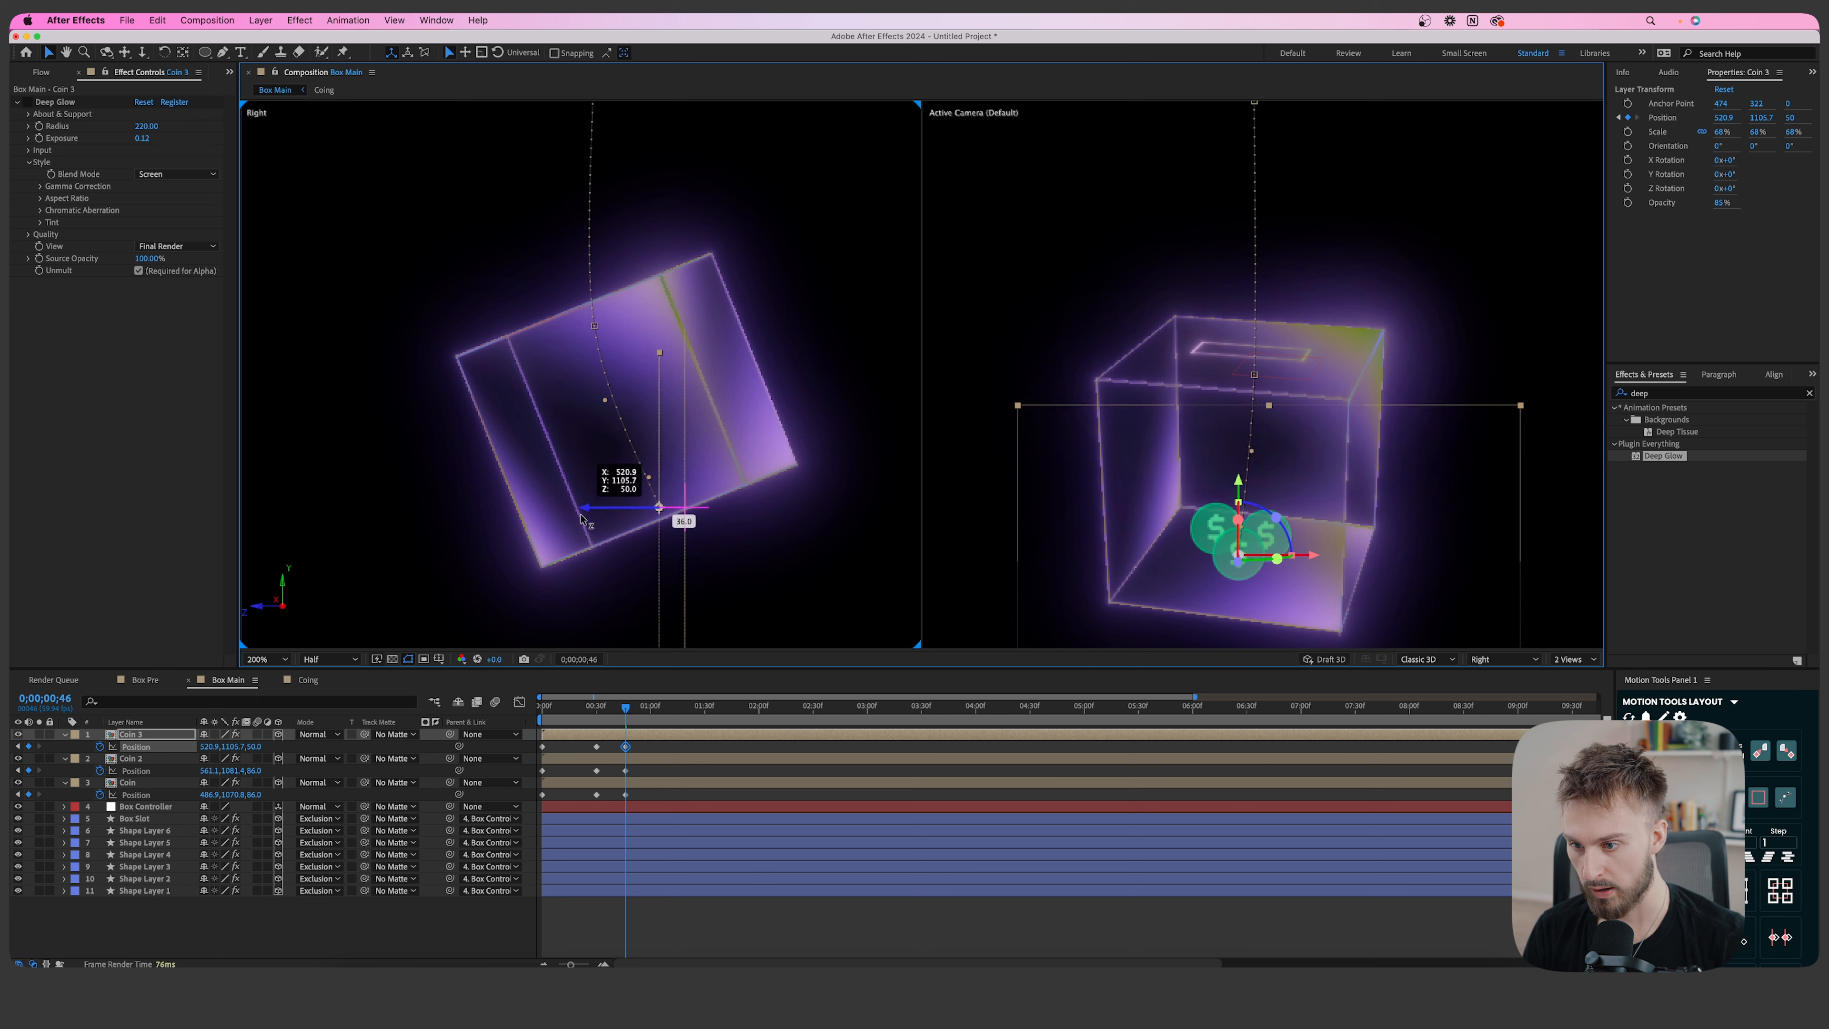
{"action": "left_click_drag", "start_coordinate": [1253, 578], "coordinate": [1254, 575]}
Keep duplicating the coin up to Coin 13 and spread the last-keyframe positions into a pile, placing Coin 4 at about X 600, Y 1103.
{"action": "key", "text": "ctrl+d"}
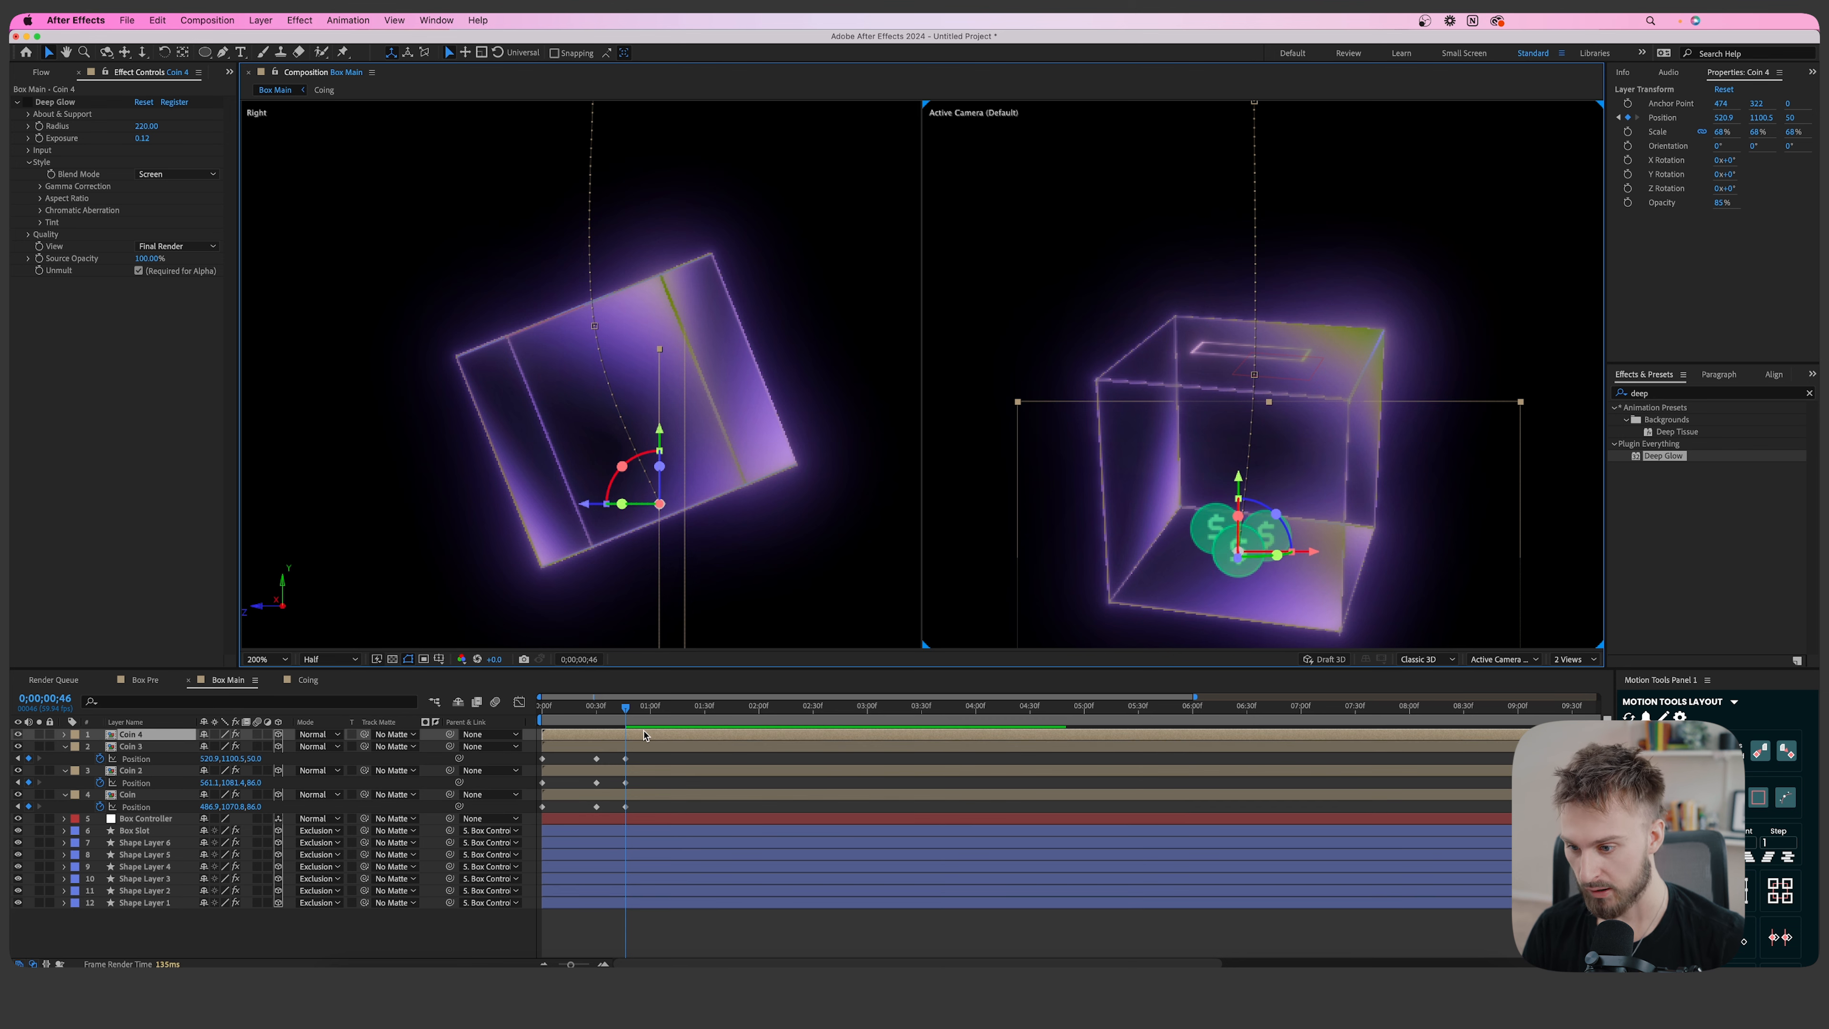
{"action": "key", "text": "p"}
{"action": "left_click_drag", "start_coordinate": [1263, 573], "coordinate": [1333, 575]}
{"action": "left_click_drag", "start_coordinate": [587, 503], "coordinate": [560, 505]}
{"action": "left_click", "coordinate": [1305, 573]}
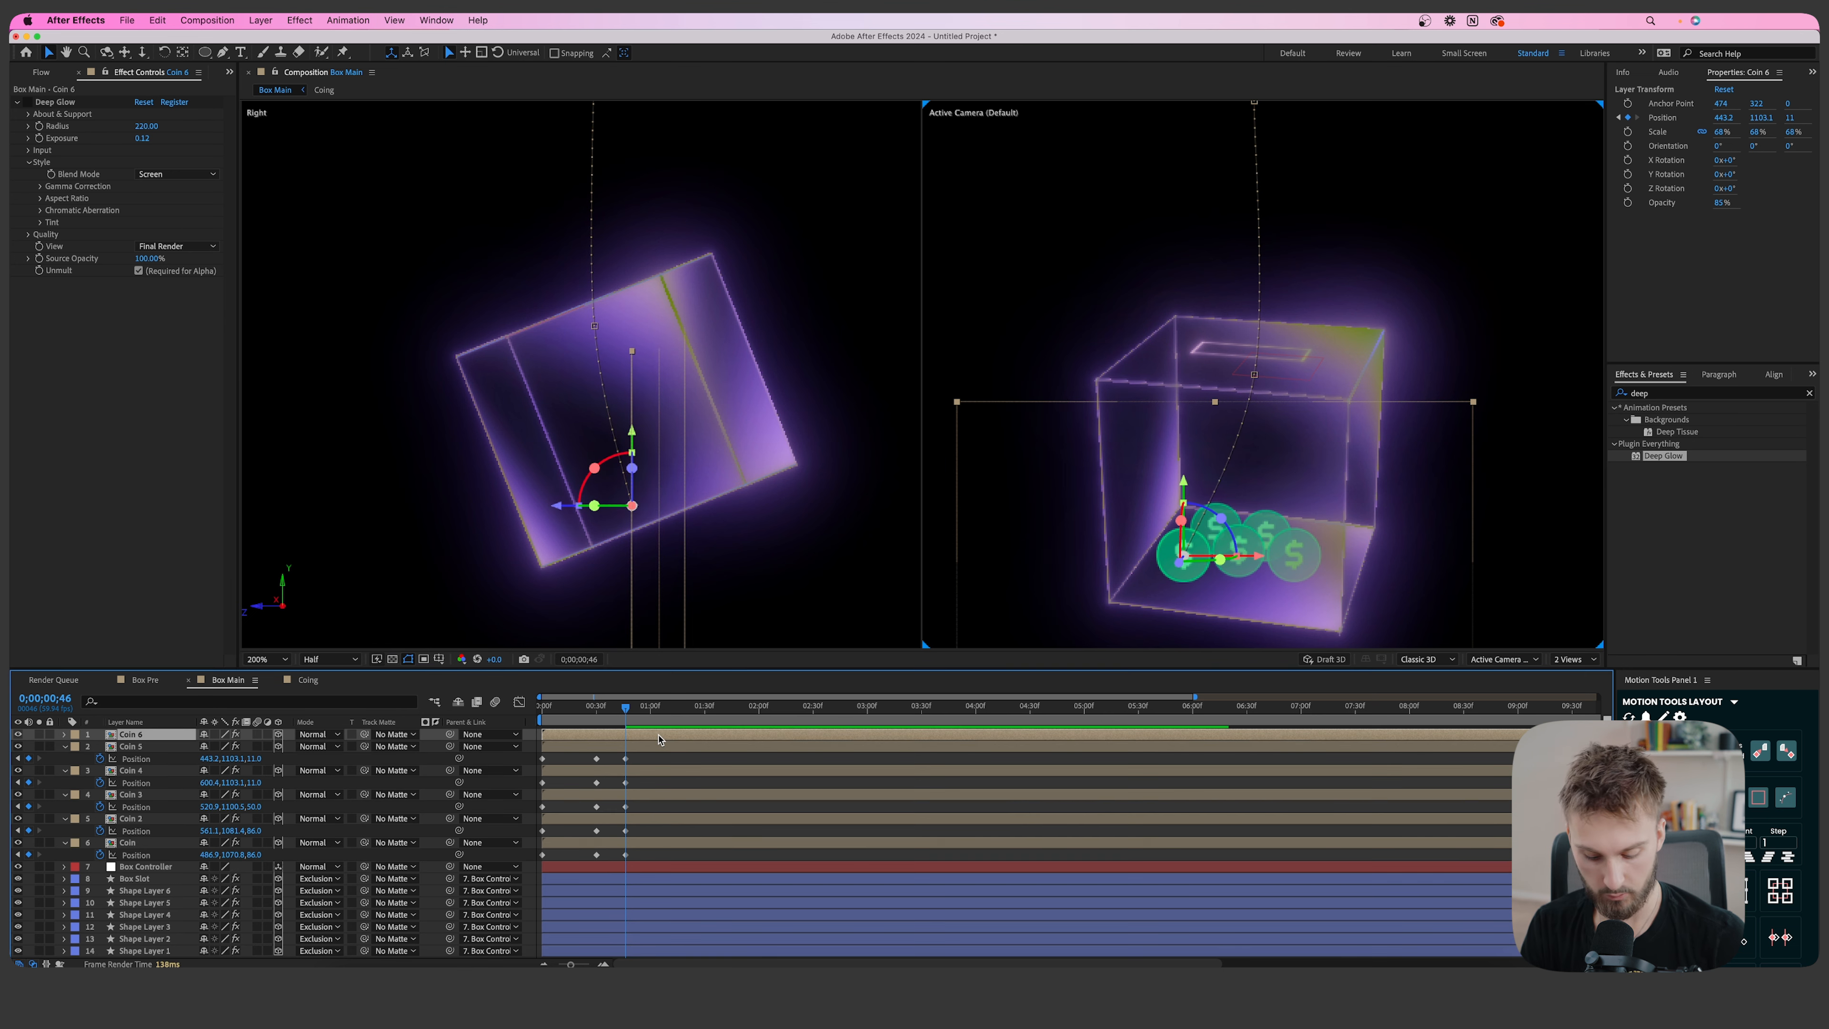
{"action": "left_click_drag", "start_coordinate": [1189, 571], "coordinate": [1221, 531]}
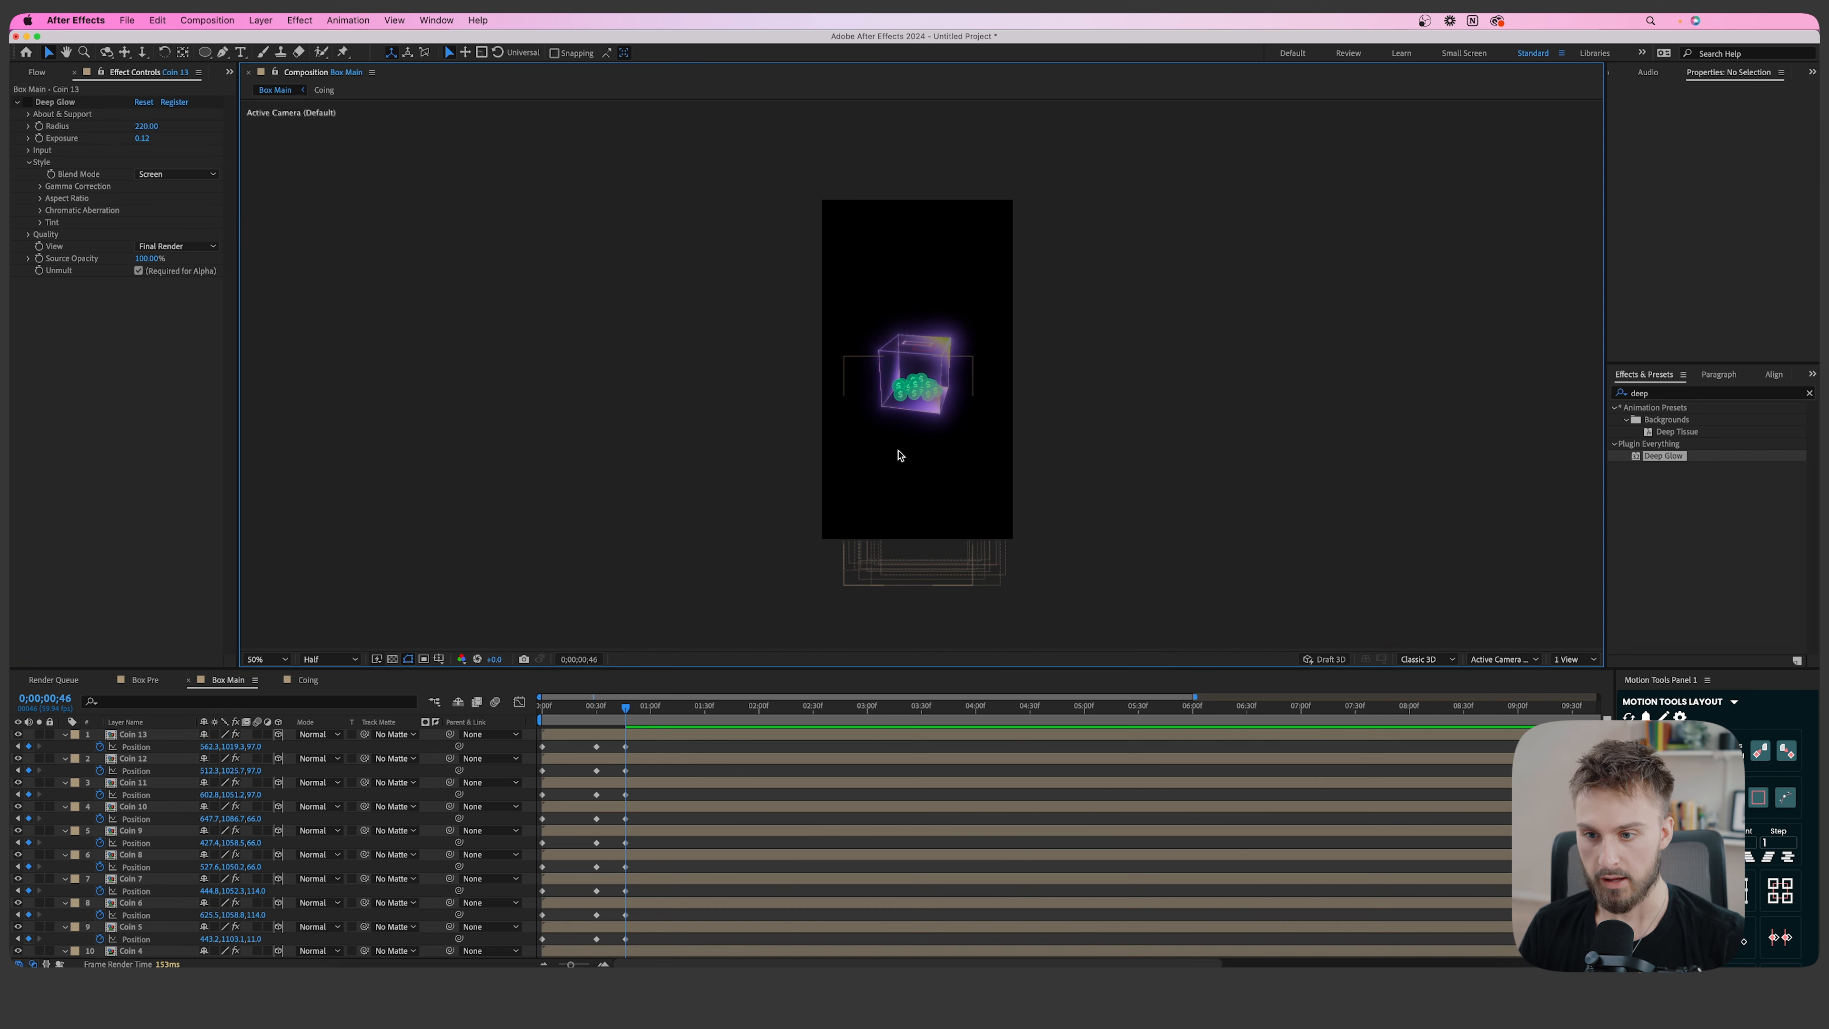
Inspect the coin pile in a single camera view and play back the simultaneous coin drop from the start.
{"action": "scroll", "coordinate": [919, 364], "scroll_direction": "up", "scroll_amount": 2}
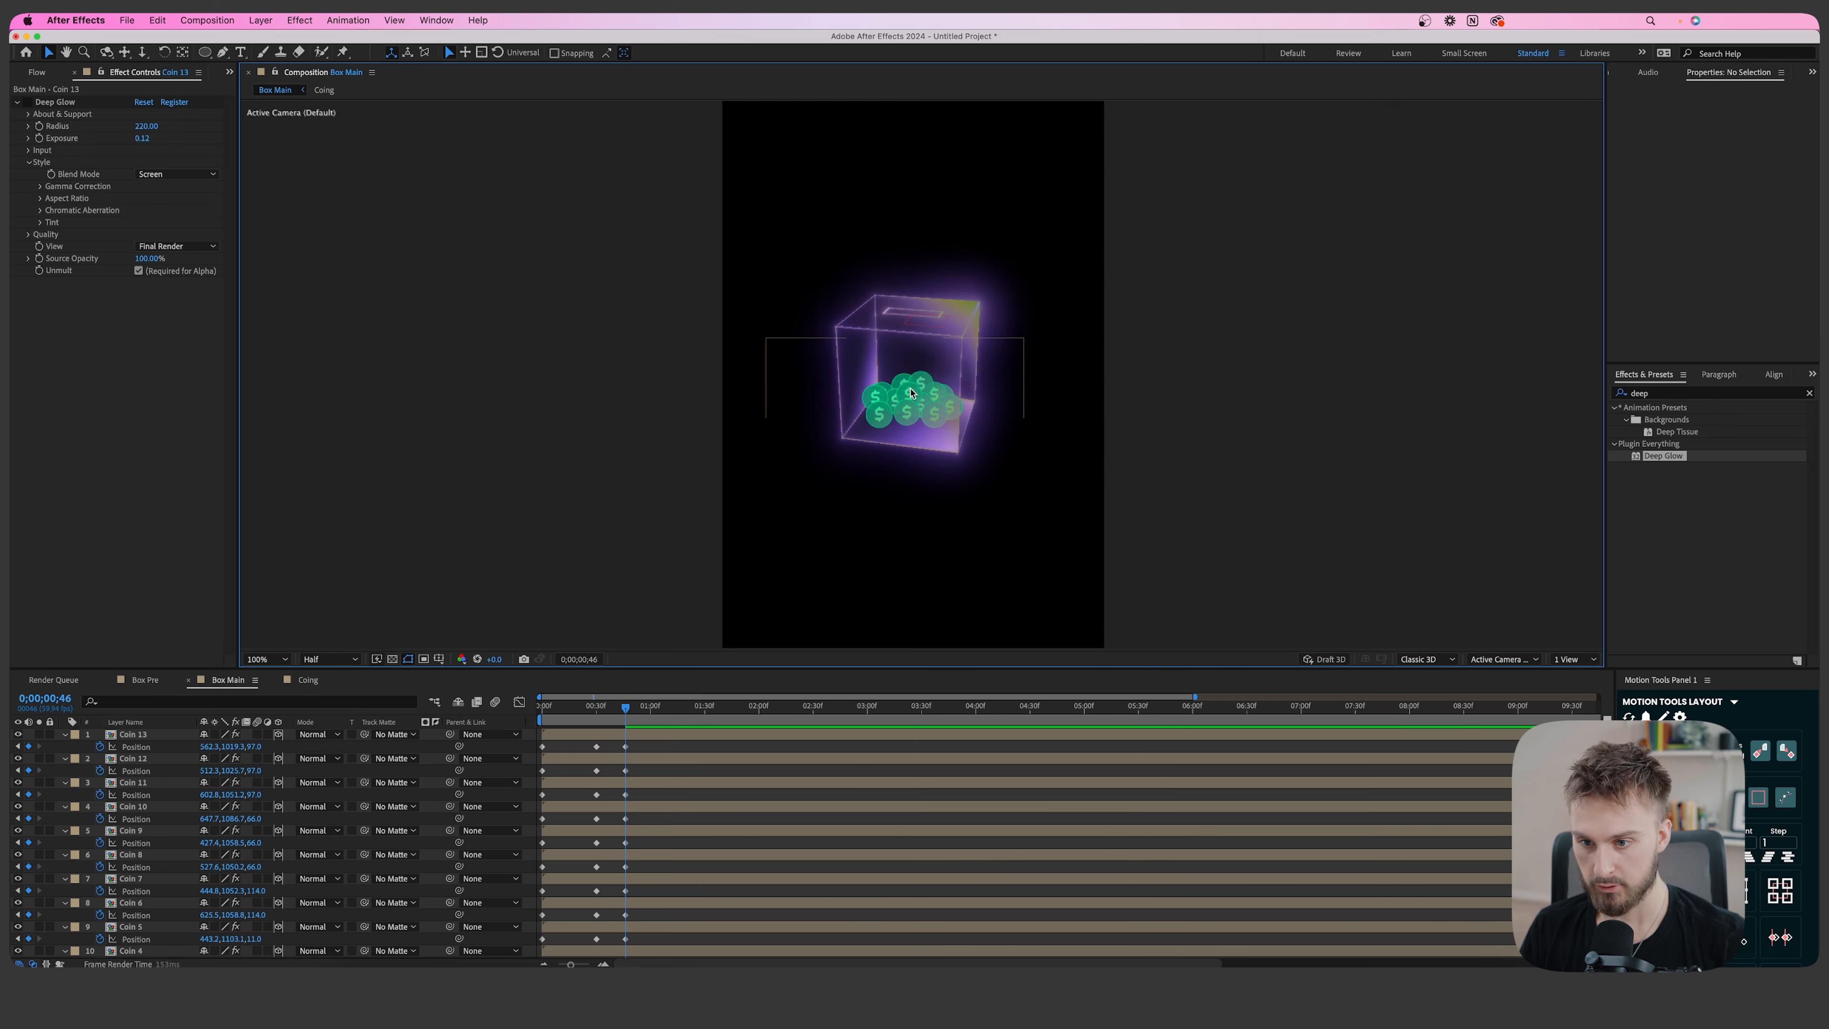
{"action": "scroll", "coordinate": [918, 365], "scroll_direction": "up", "scroll_amount": 1}
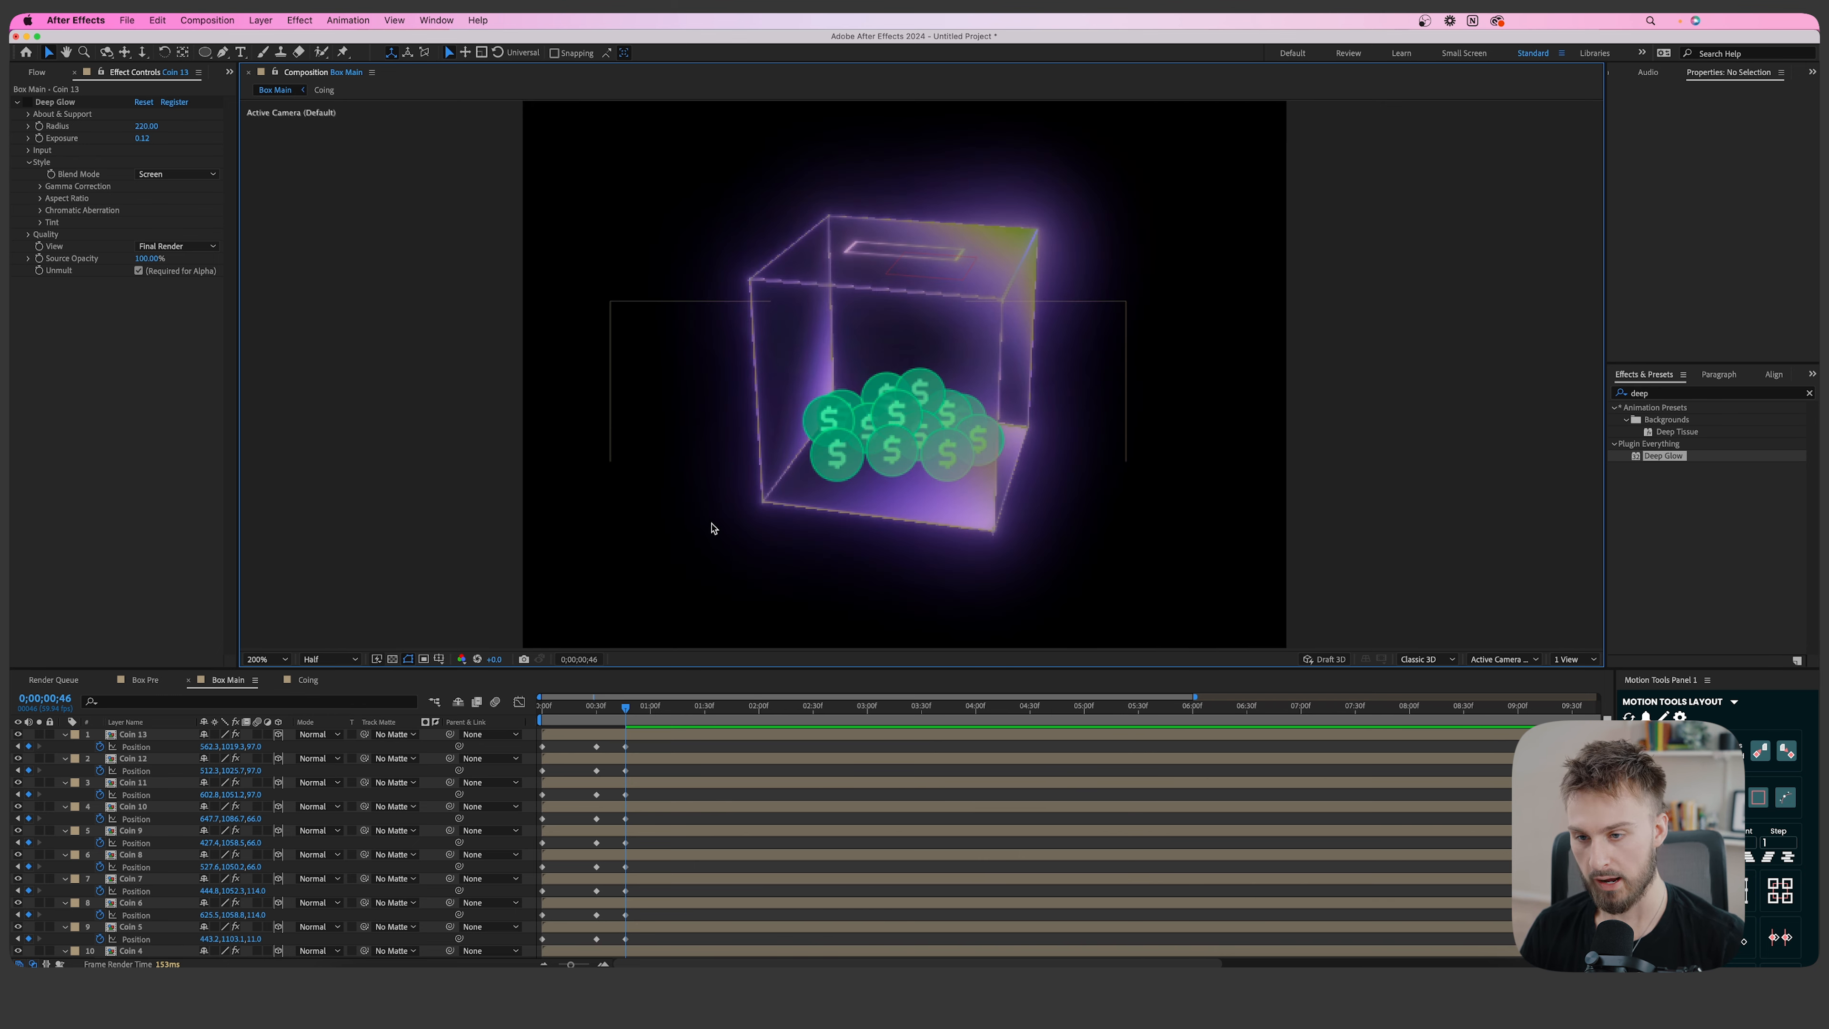
{"action": "scroll", "coordinate": [711, 529], "scroll_direction": "down", "scroll_amount": 1}
{"action": "left_click_drag", "start_coordinate": [591, 710], "coordinate": [524, 715]}
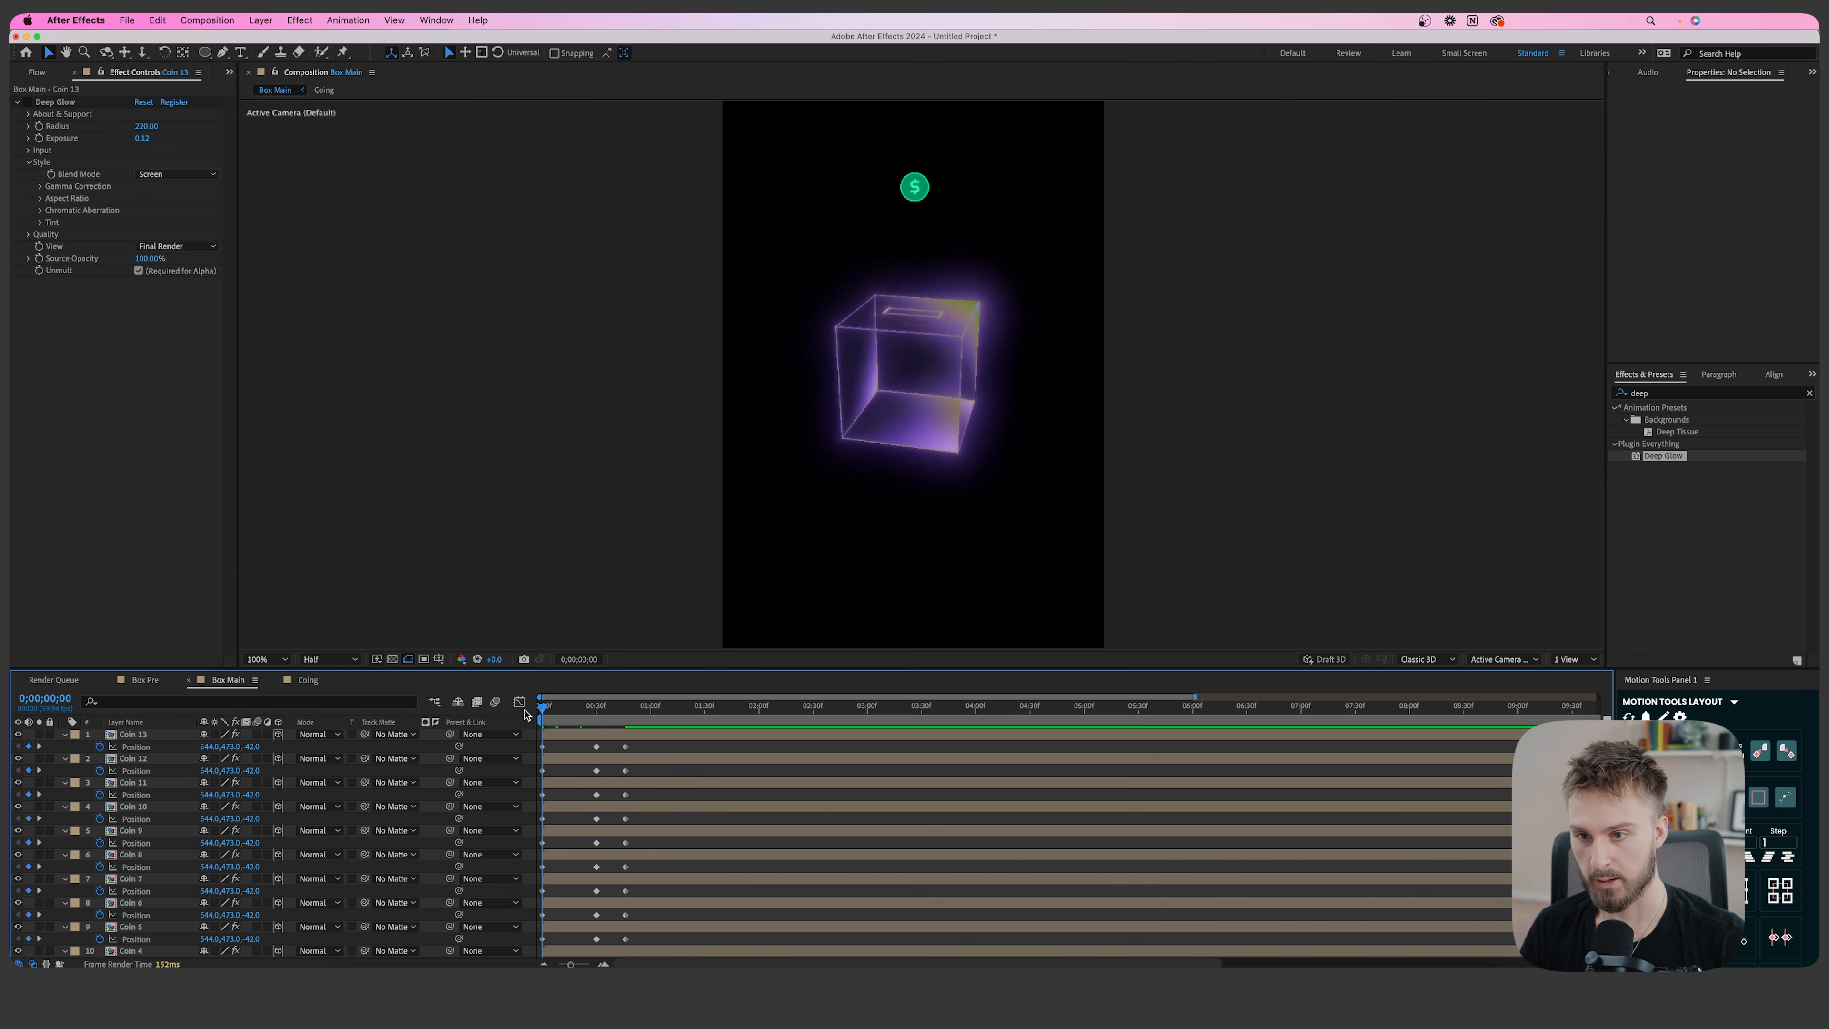
{"action": "key", "text": "space"}
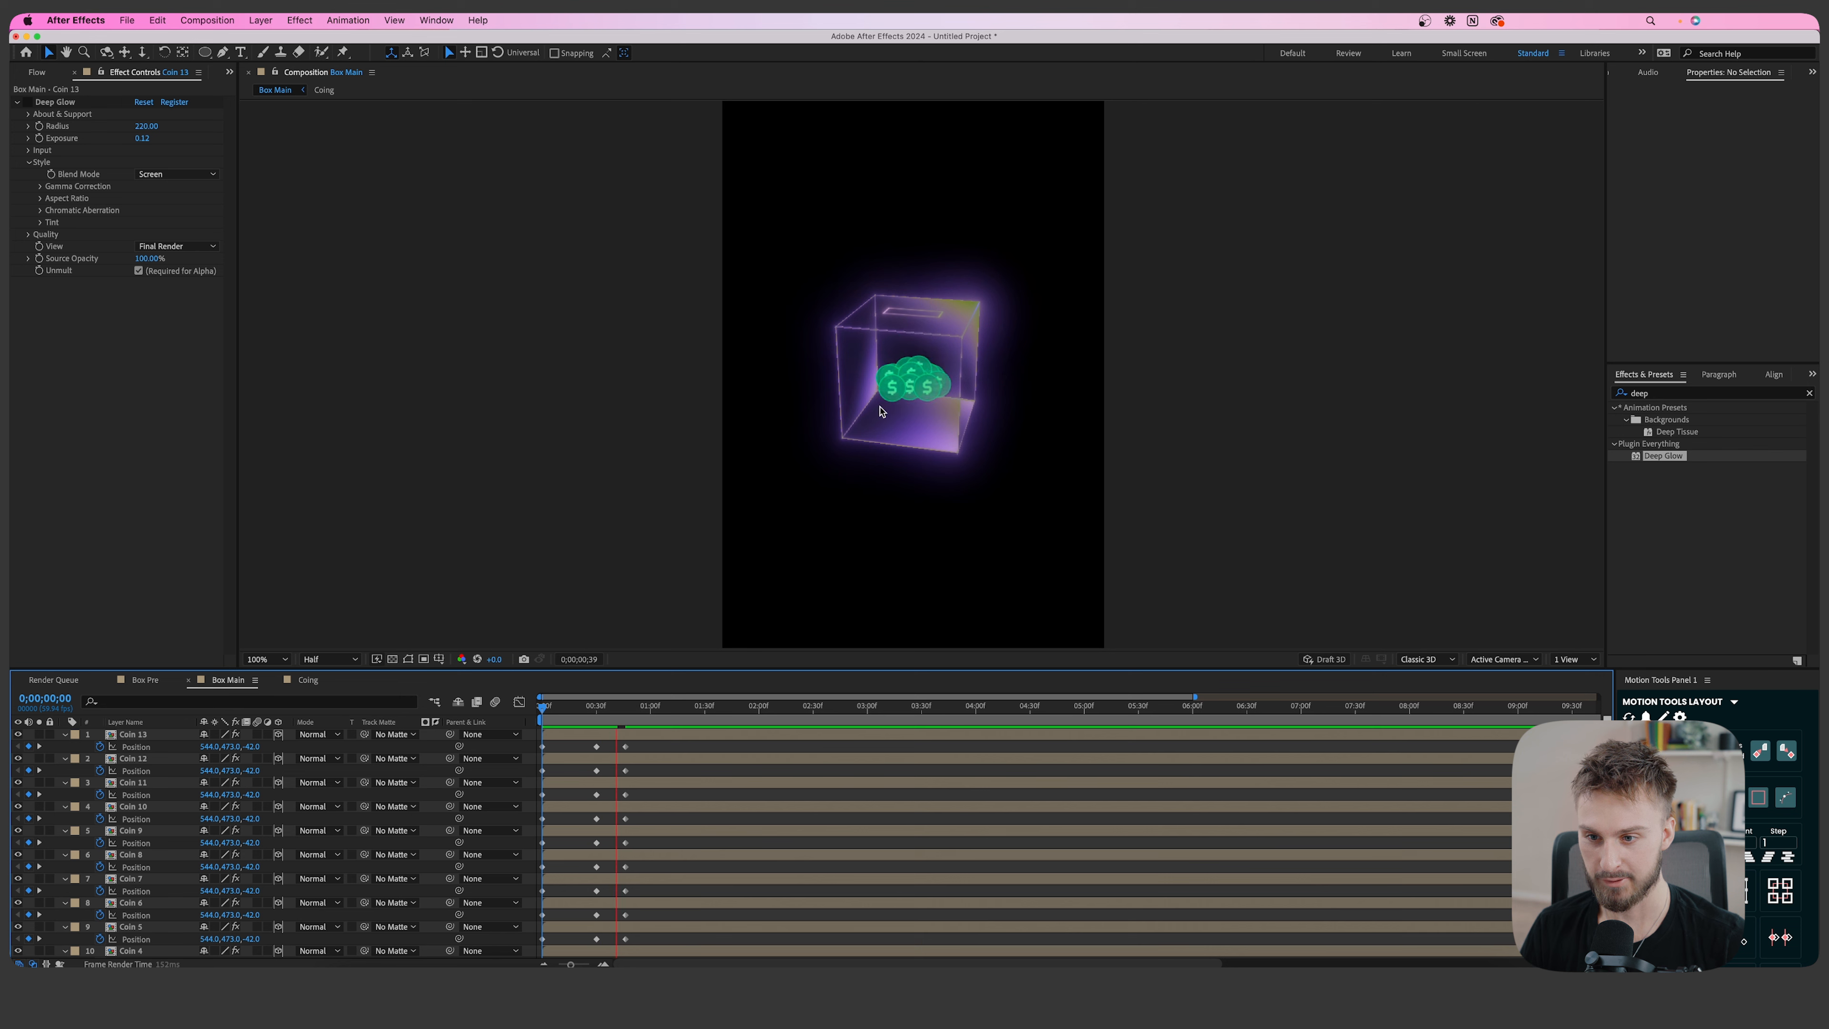
{"action": "key", "text": "space"}
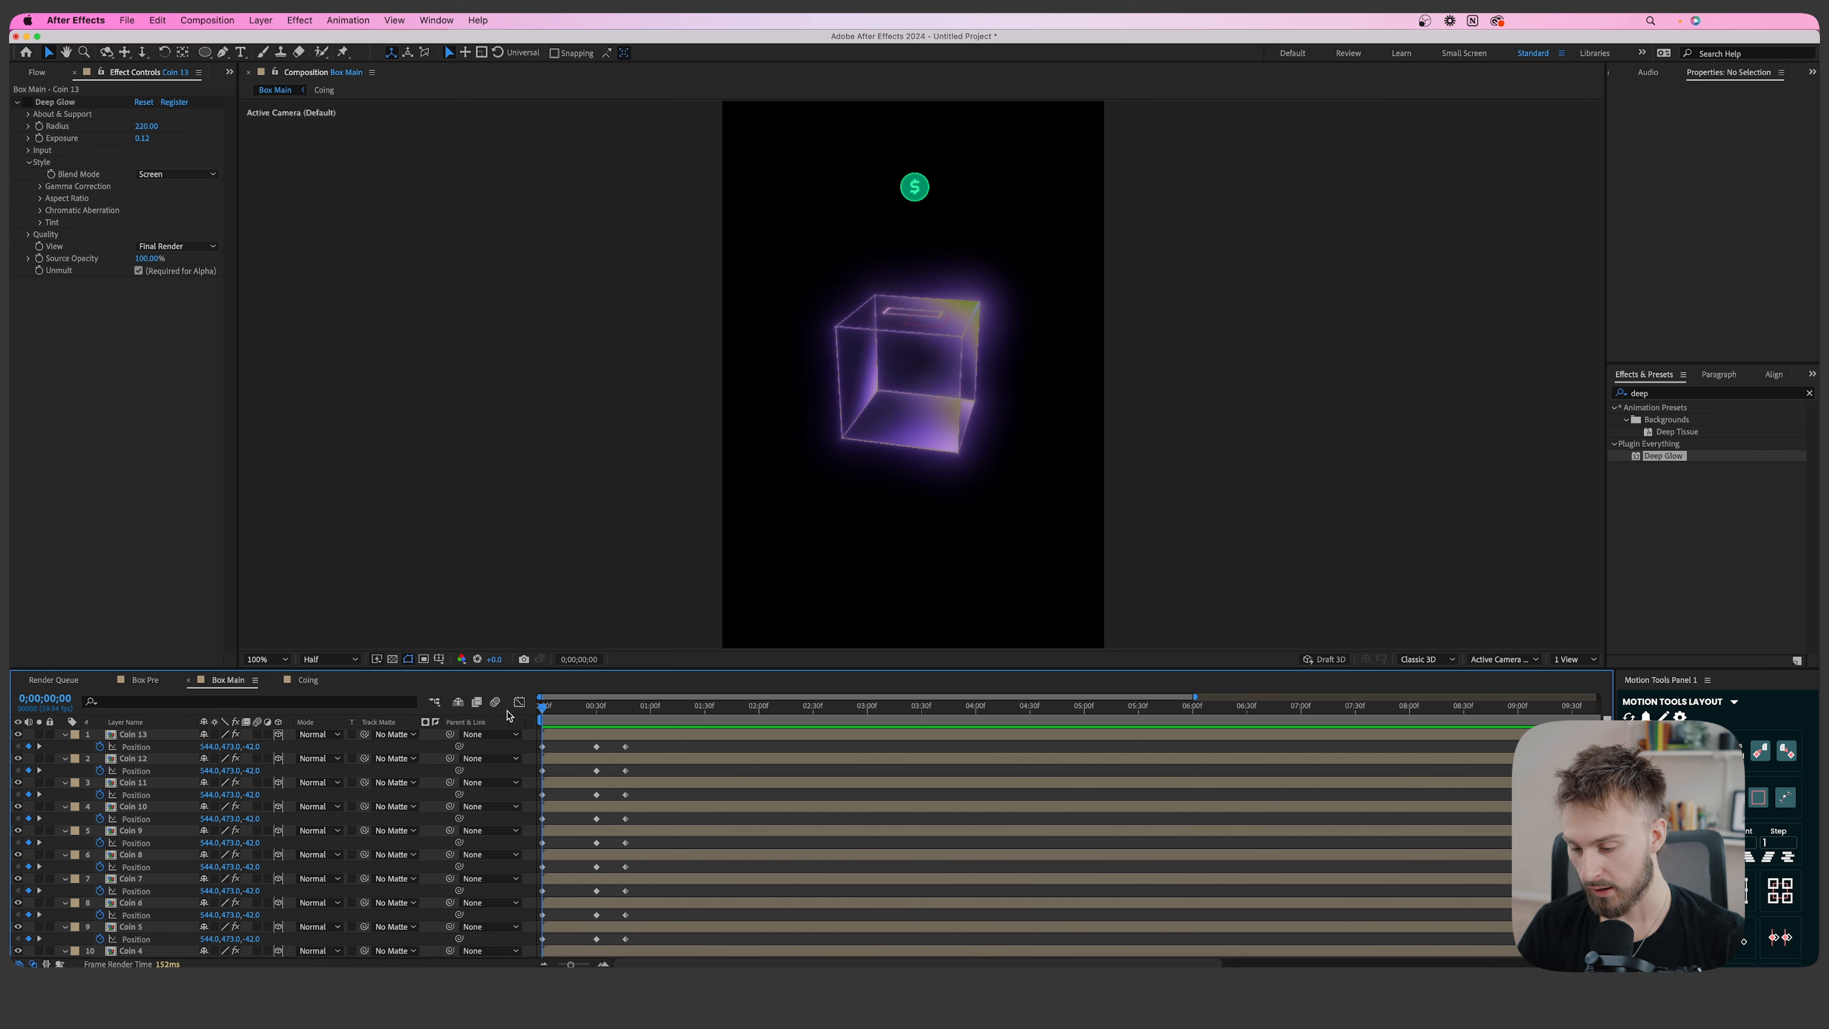
Select all 13 coin layers, collapse their position keyframes, and stagger the layers upward with an amount of 4 and a step of 1.
{"action": "scroll", "coordinate": [644, 886], "scroll_direction": "down", "scroll_amount": 3}
{"action": "left_click", "coordinate": [566, 935]}
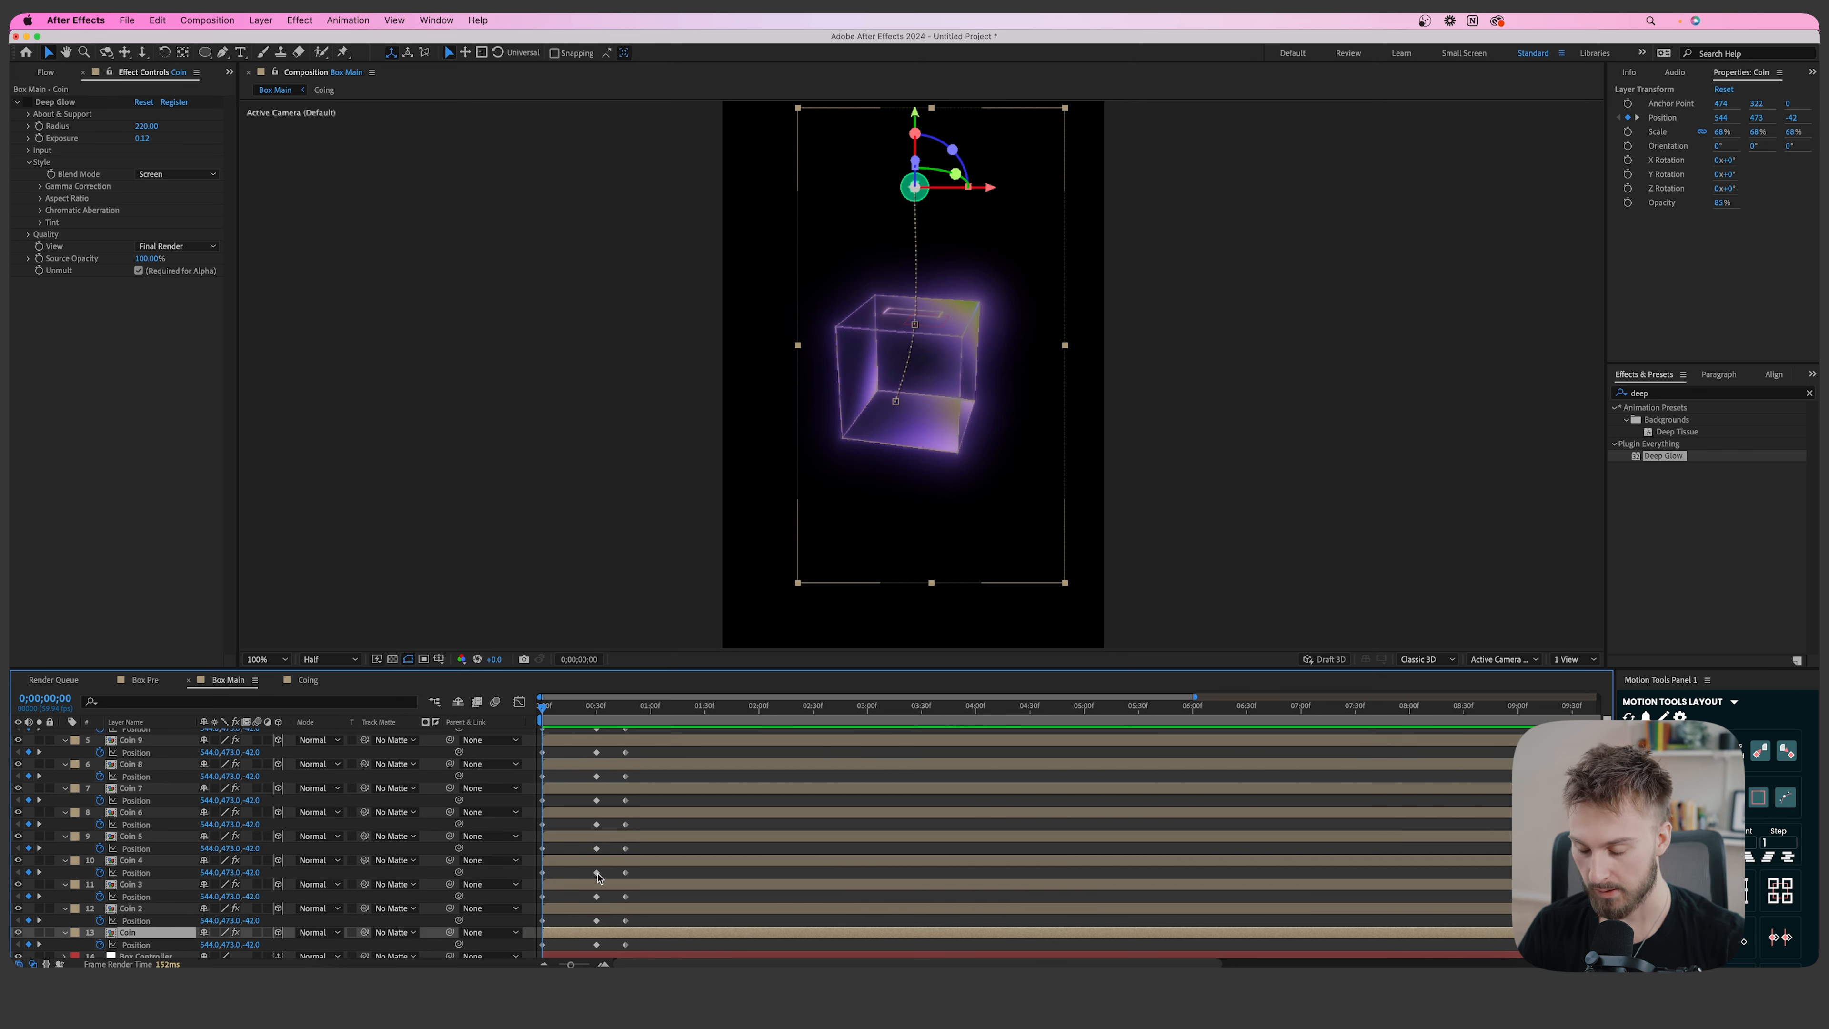
{"action": "scroll", "coordinate": [568, 908], "scroll_direction": "up", "scroll_amount": 3}
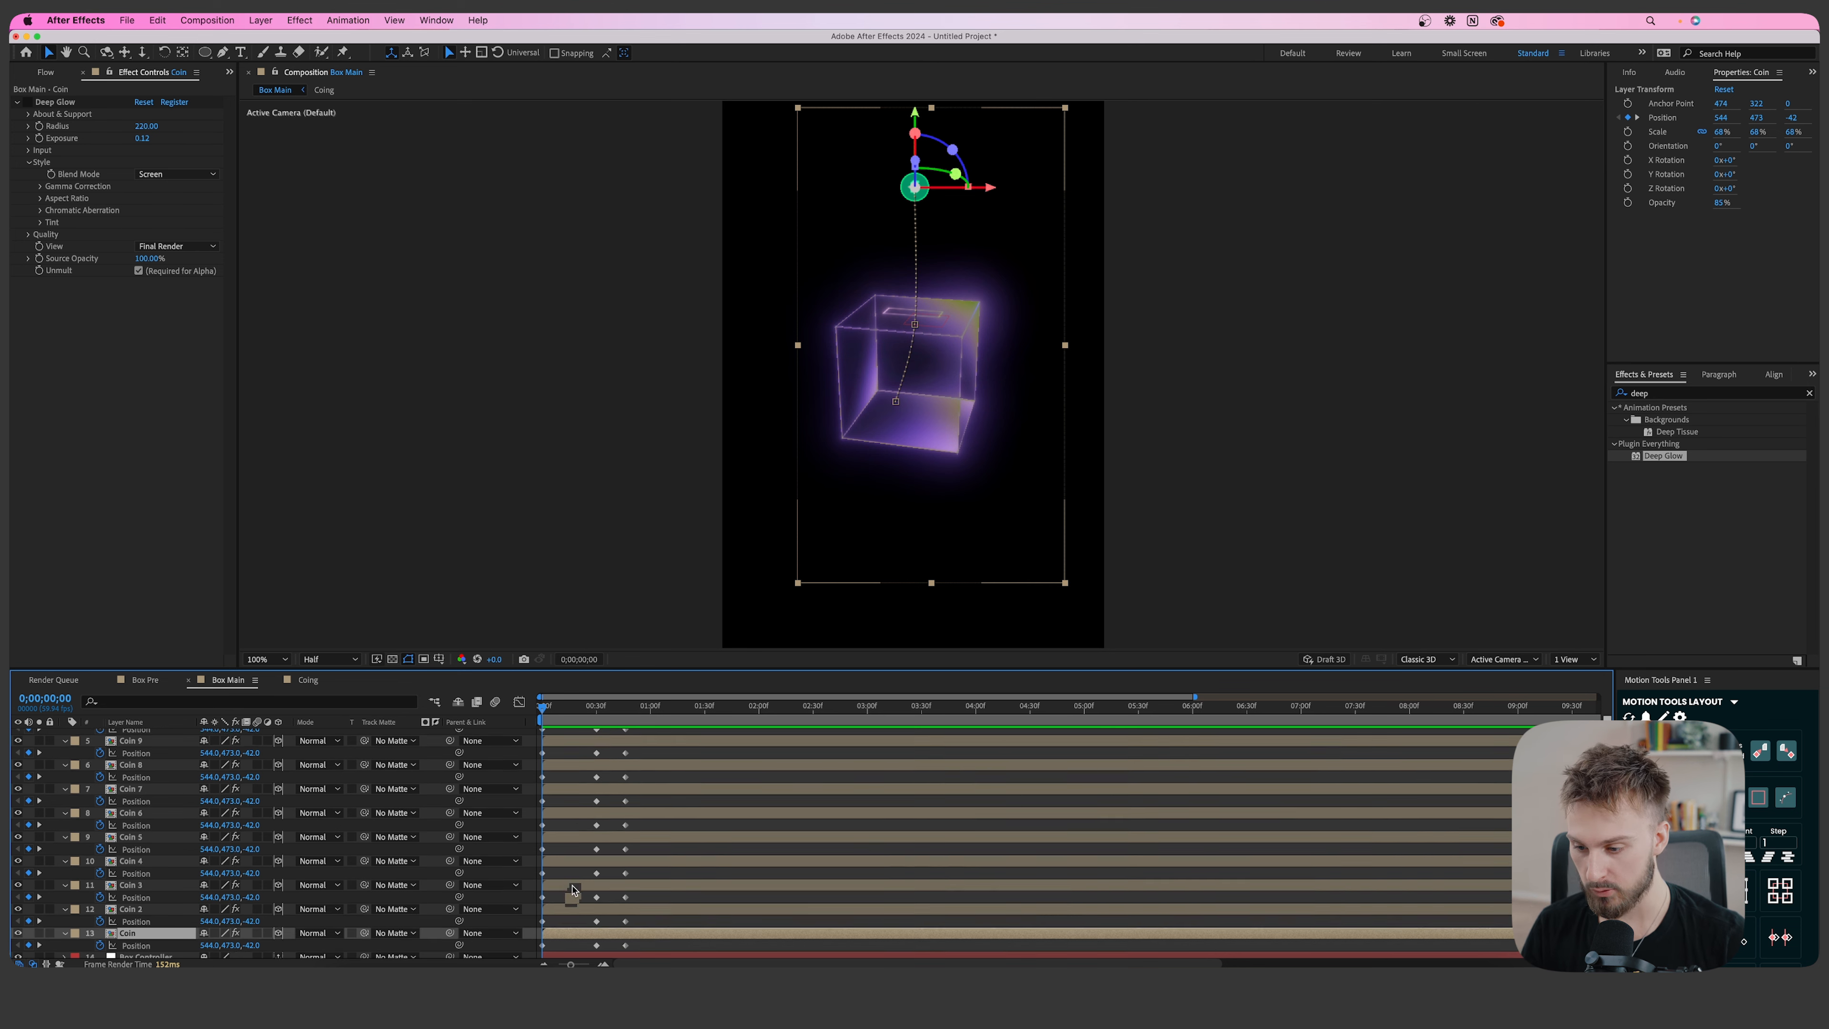
{"action": "left_click", "coordinate": [576, 741], "text": "shift"}
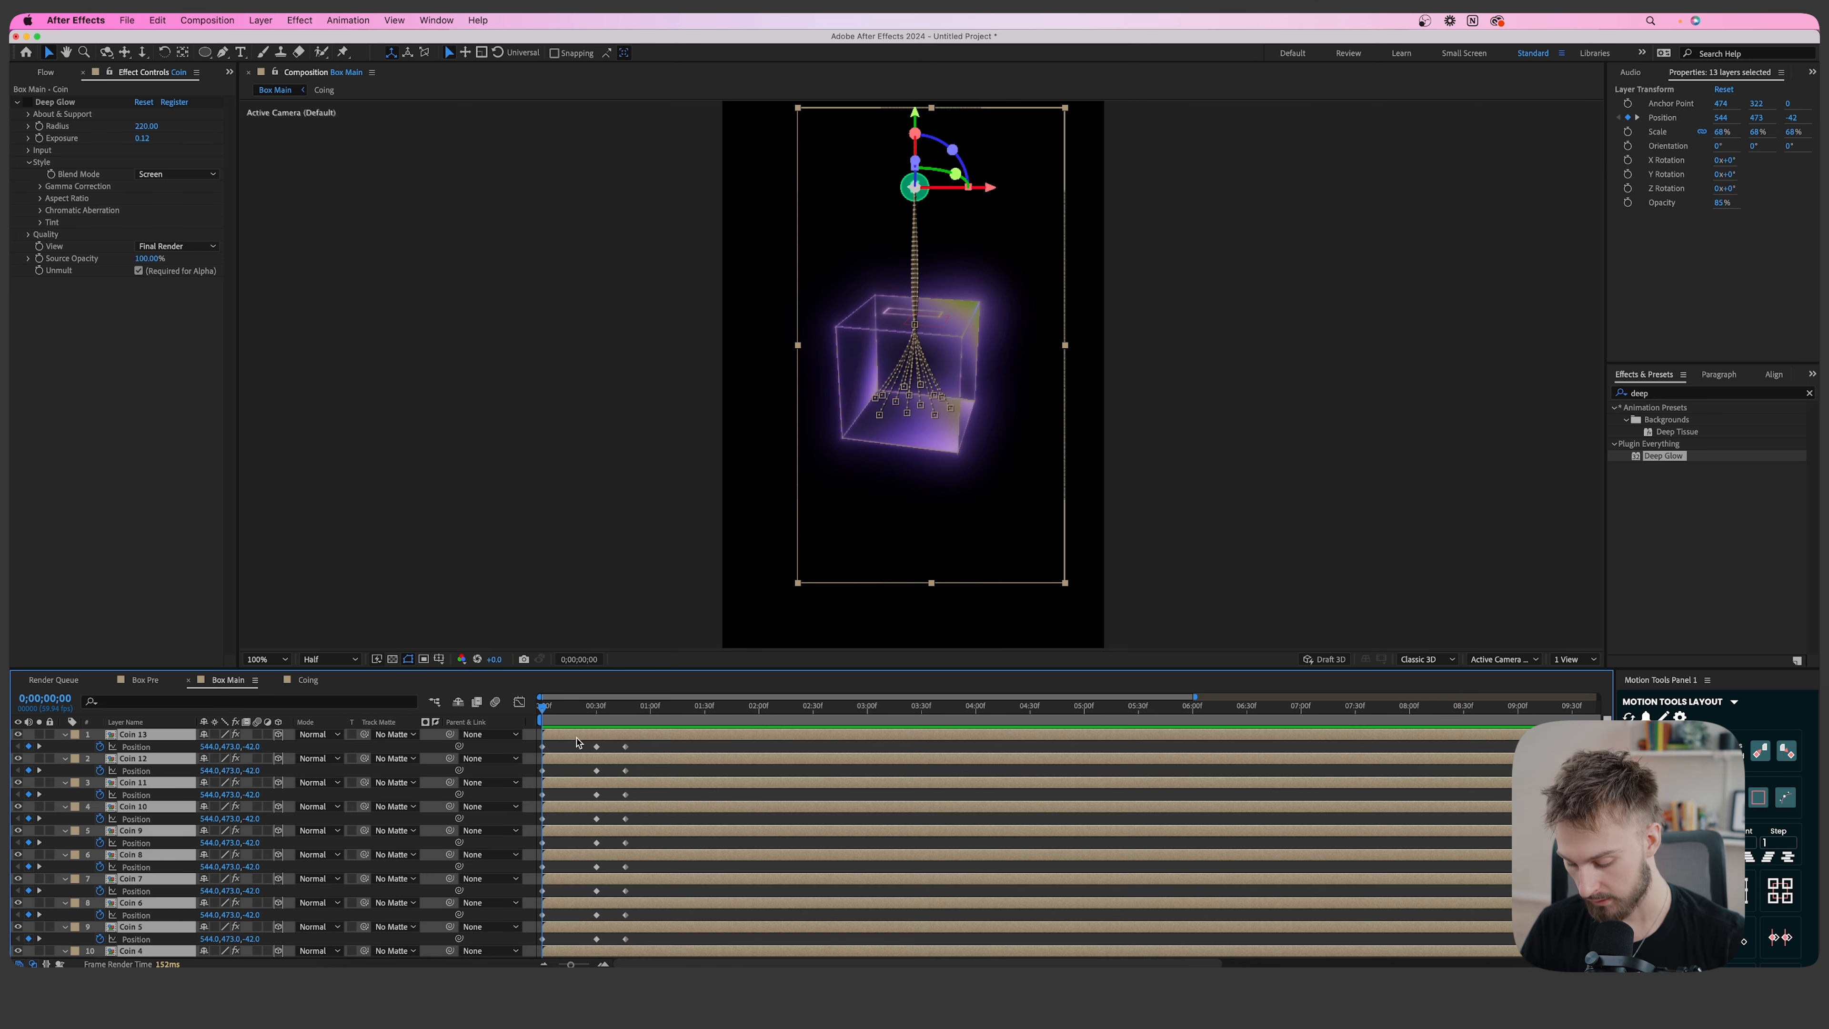
{"action": "key", "text": "p"}
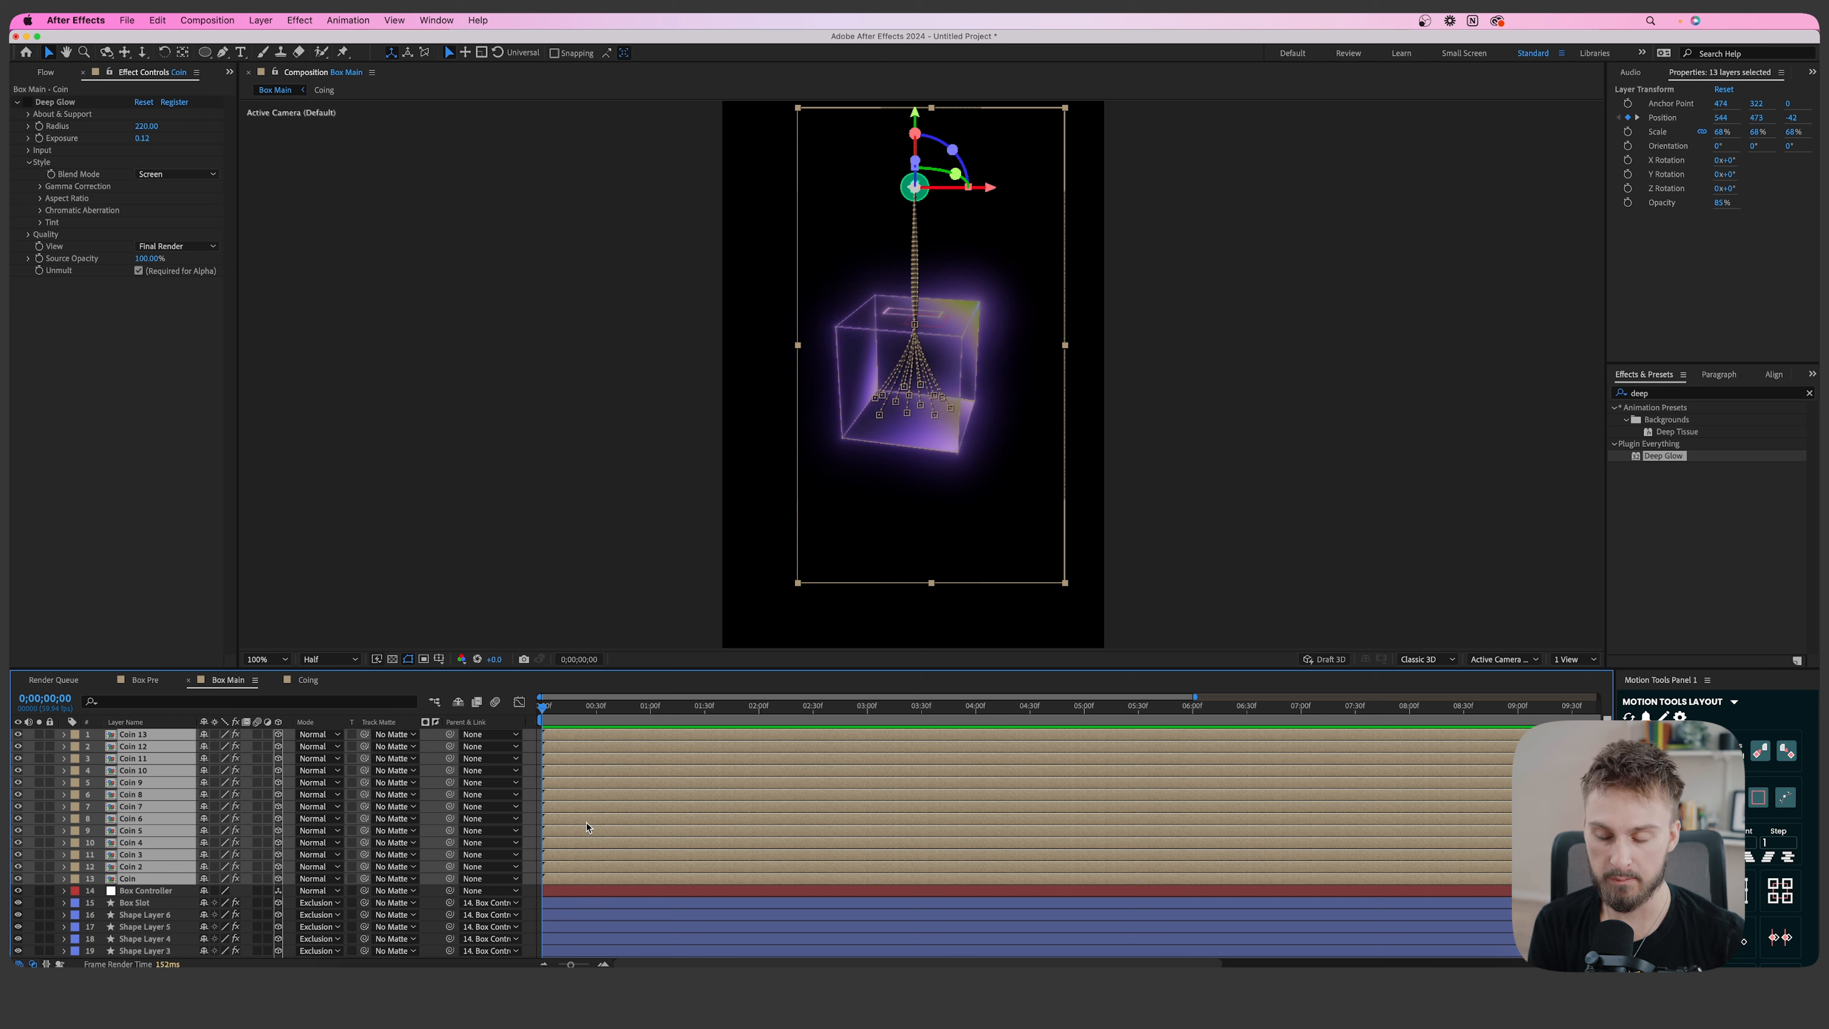
{"action": "left_click", "coordinate": [1750, 842]}
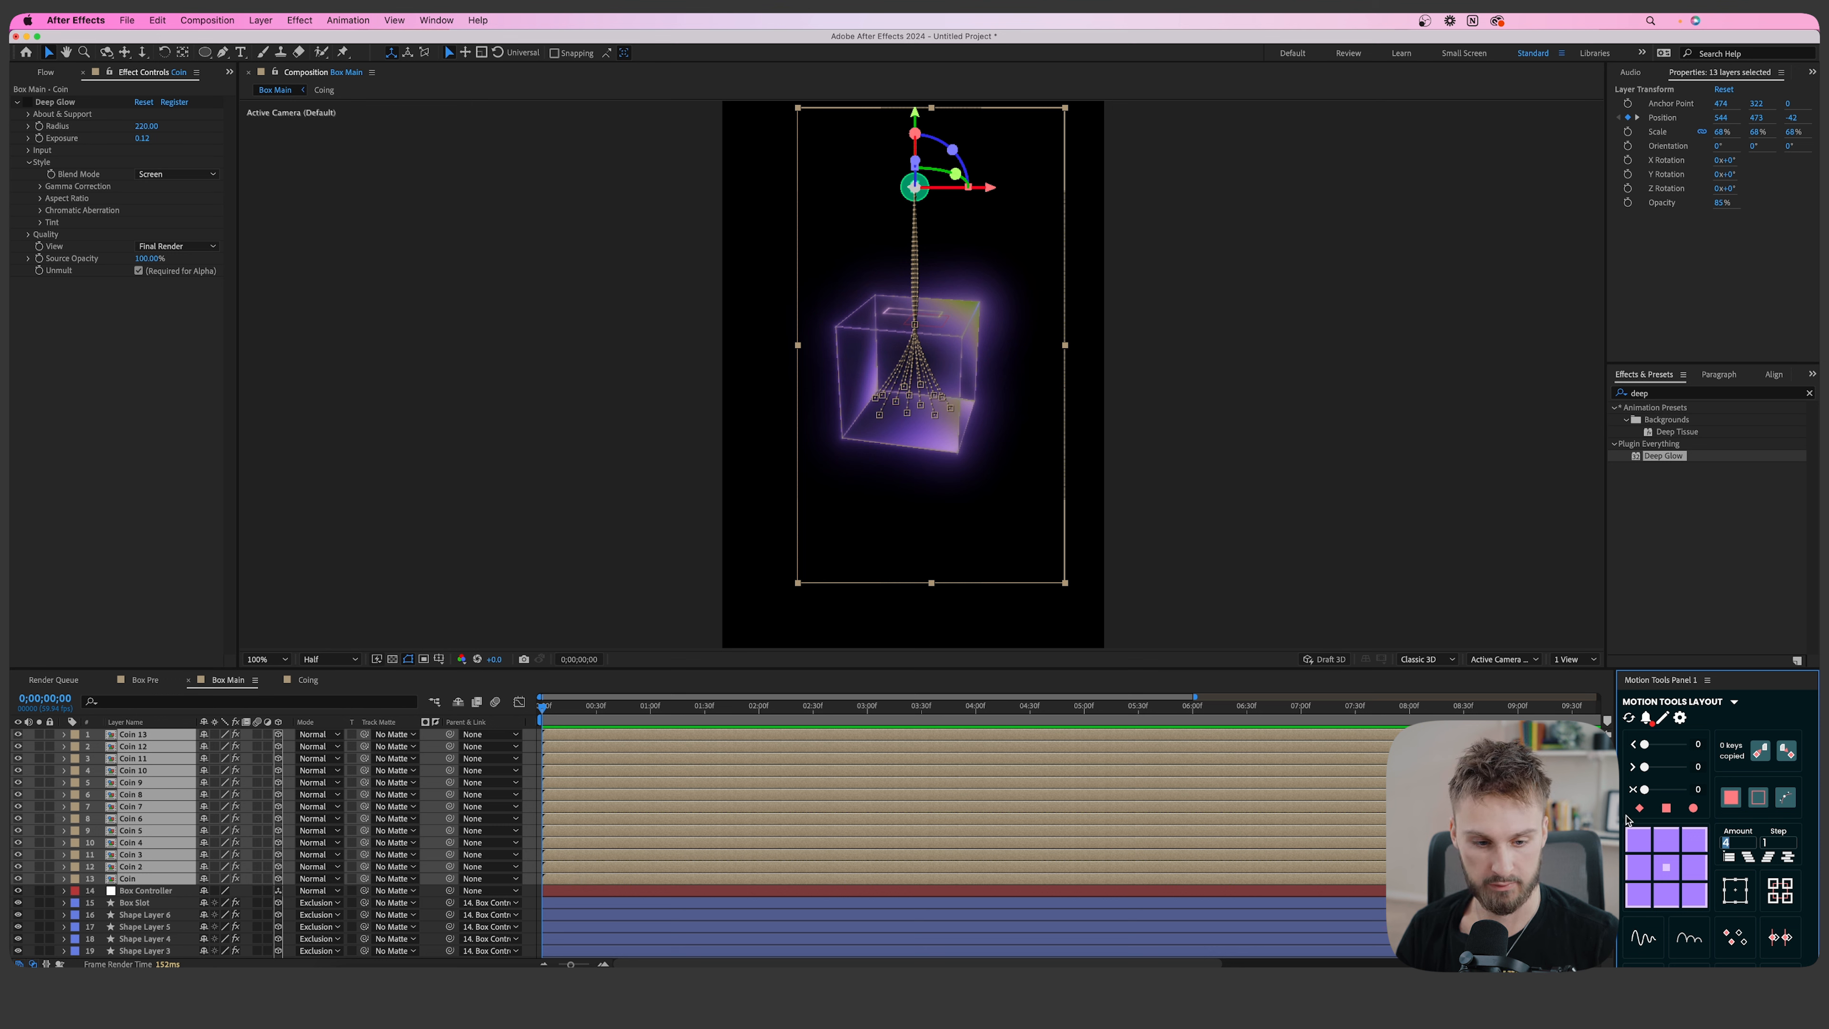
{"action": "left_click", "coordinate": [1746, 841]}
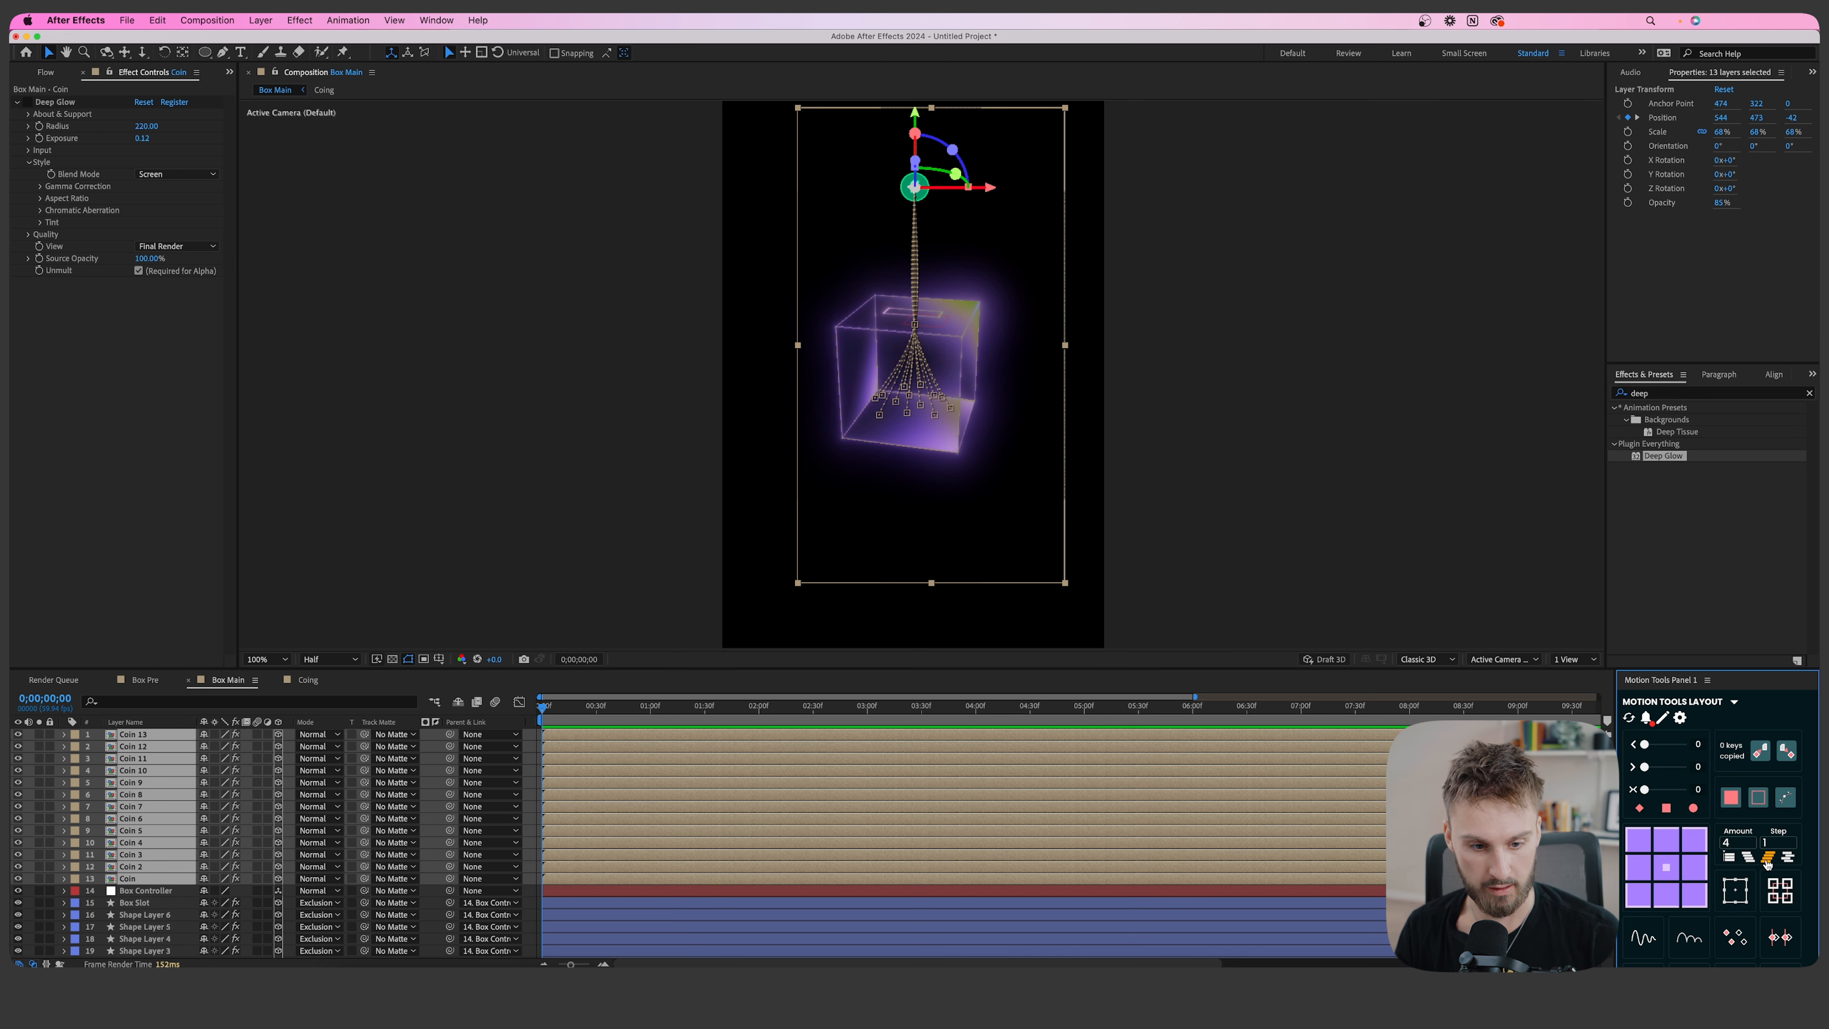
{"action": "left_click", "coordinate": [1767, 860]}
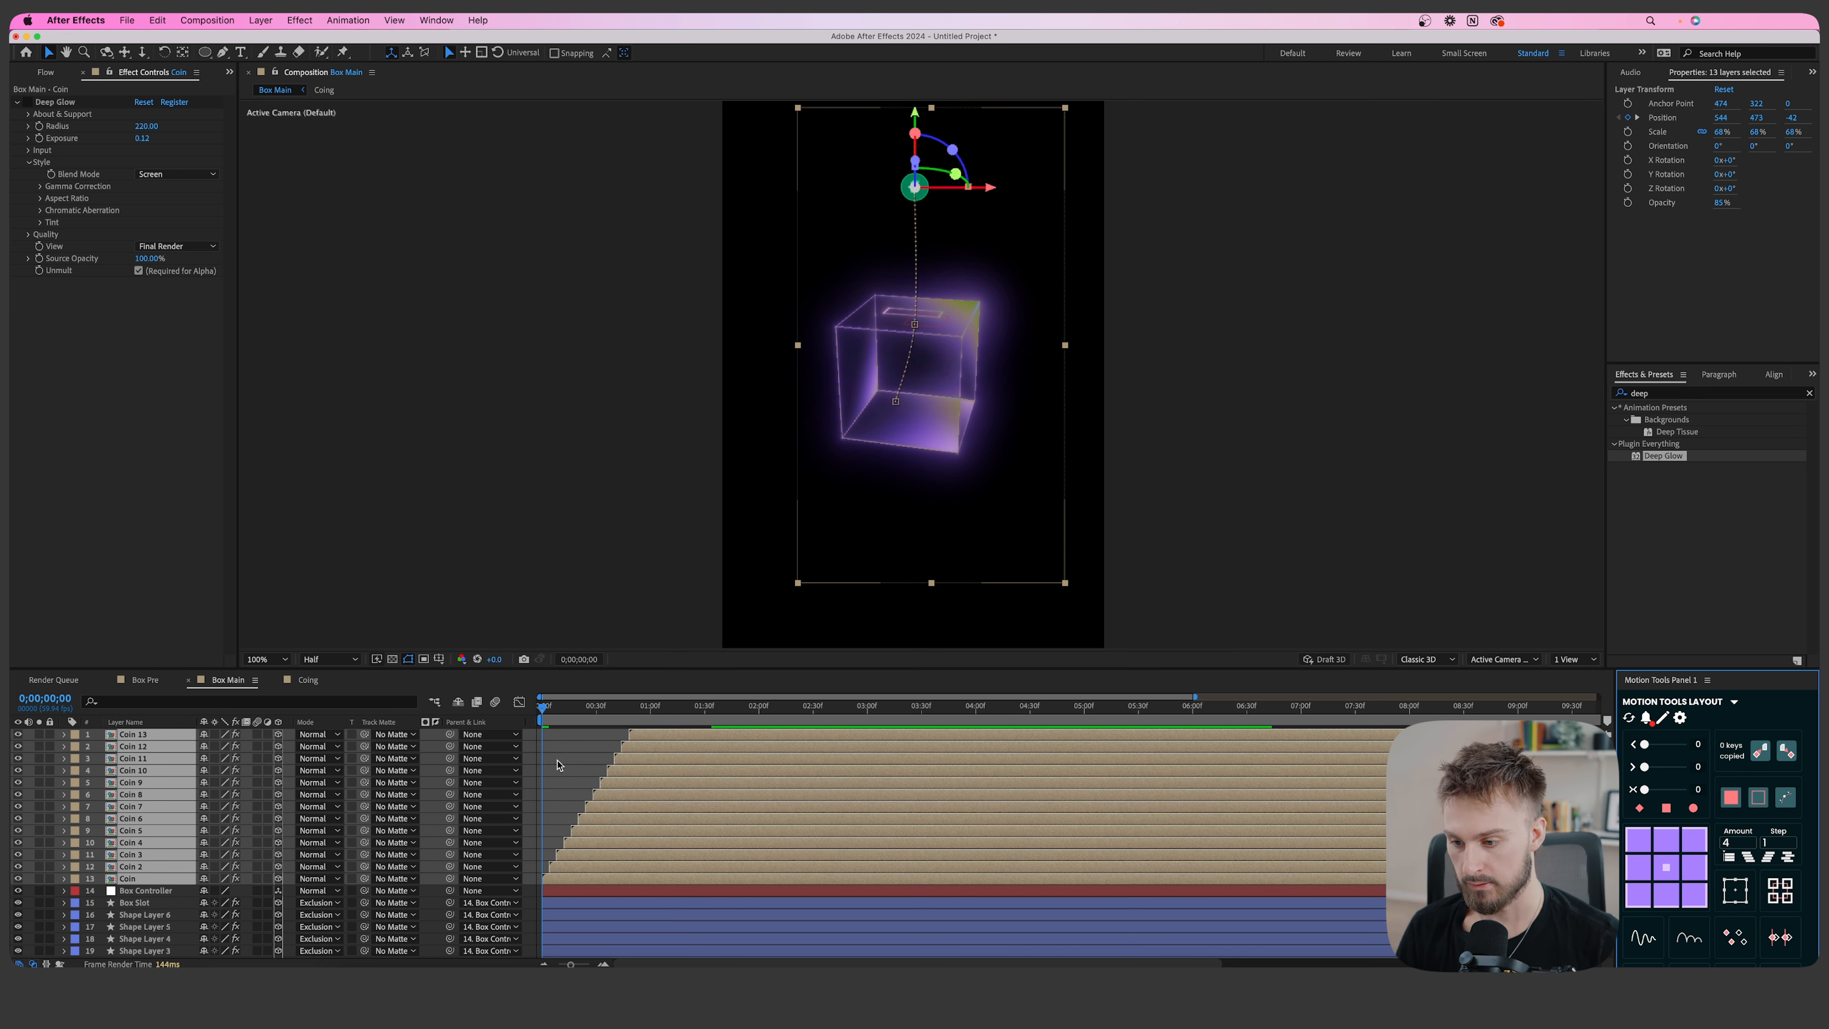
Play back the staggered coin drop to check the spacing between coins.
{"action": "left_click", "coordinate": [557, 765]}
{"action": "left_click", "coordinate": [572, 880]}
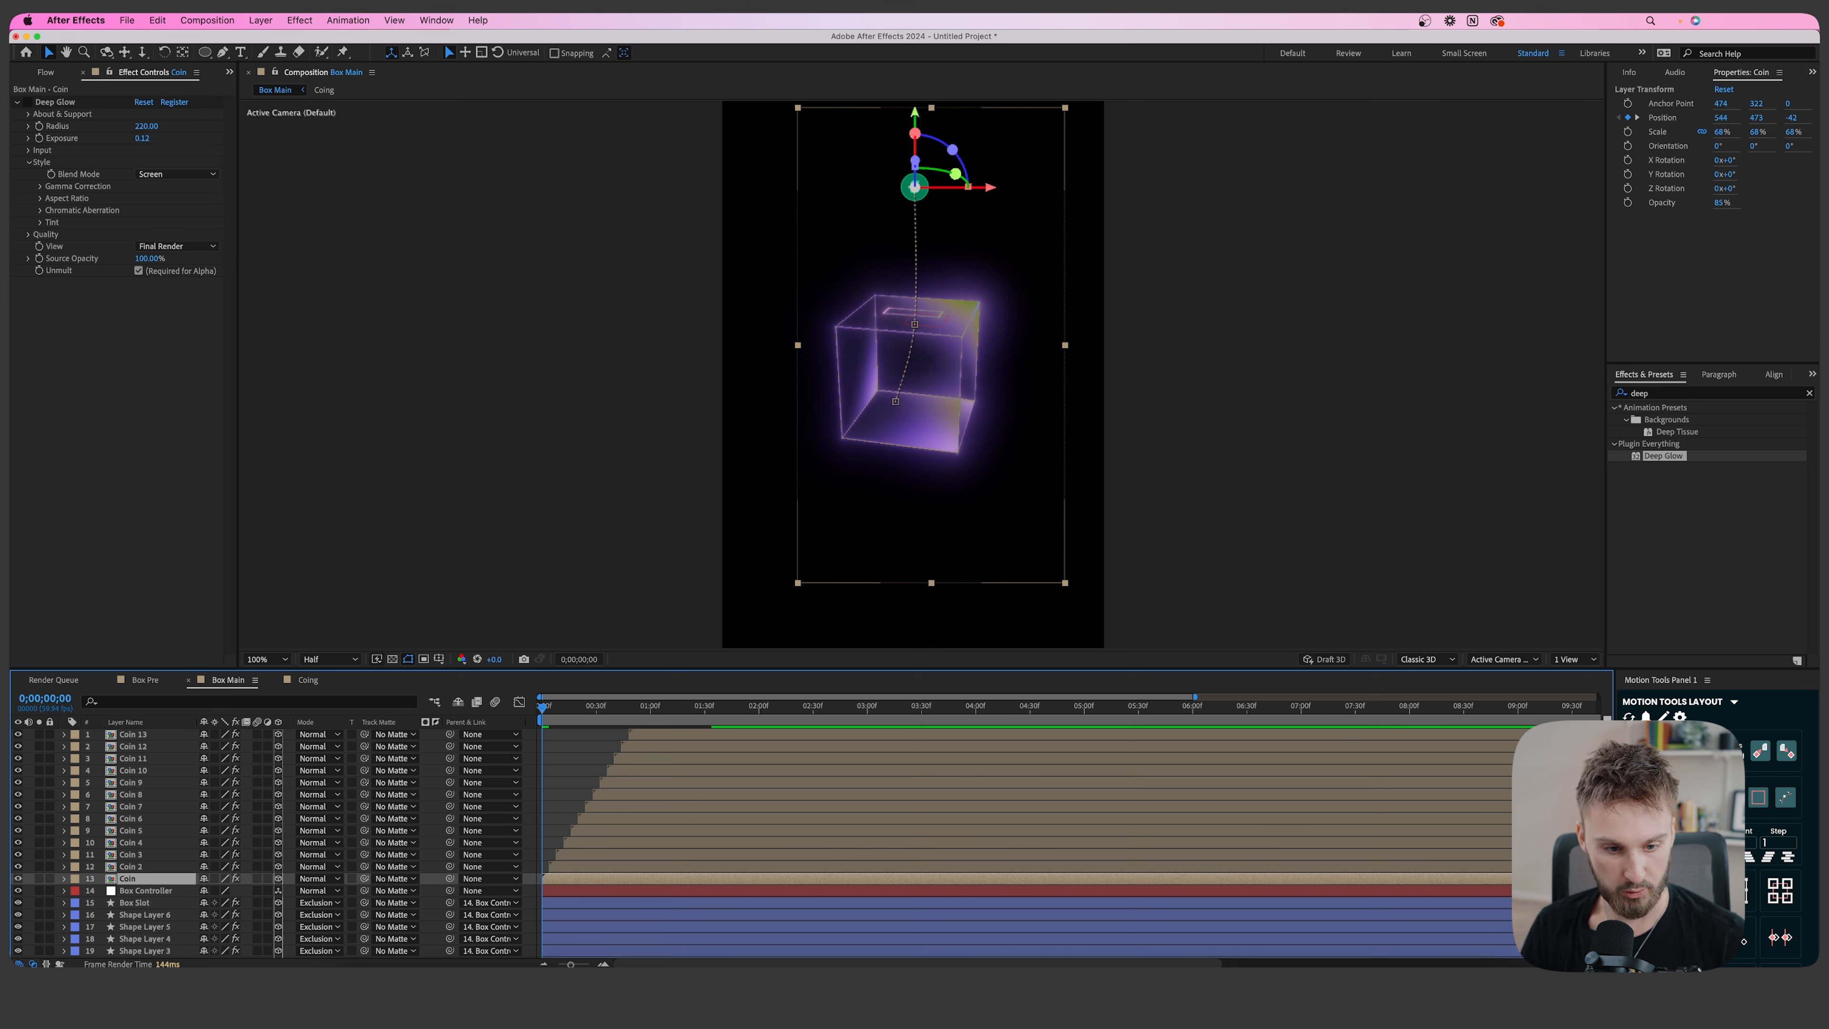
{"action": "key", "text": "space"}
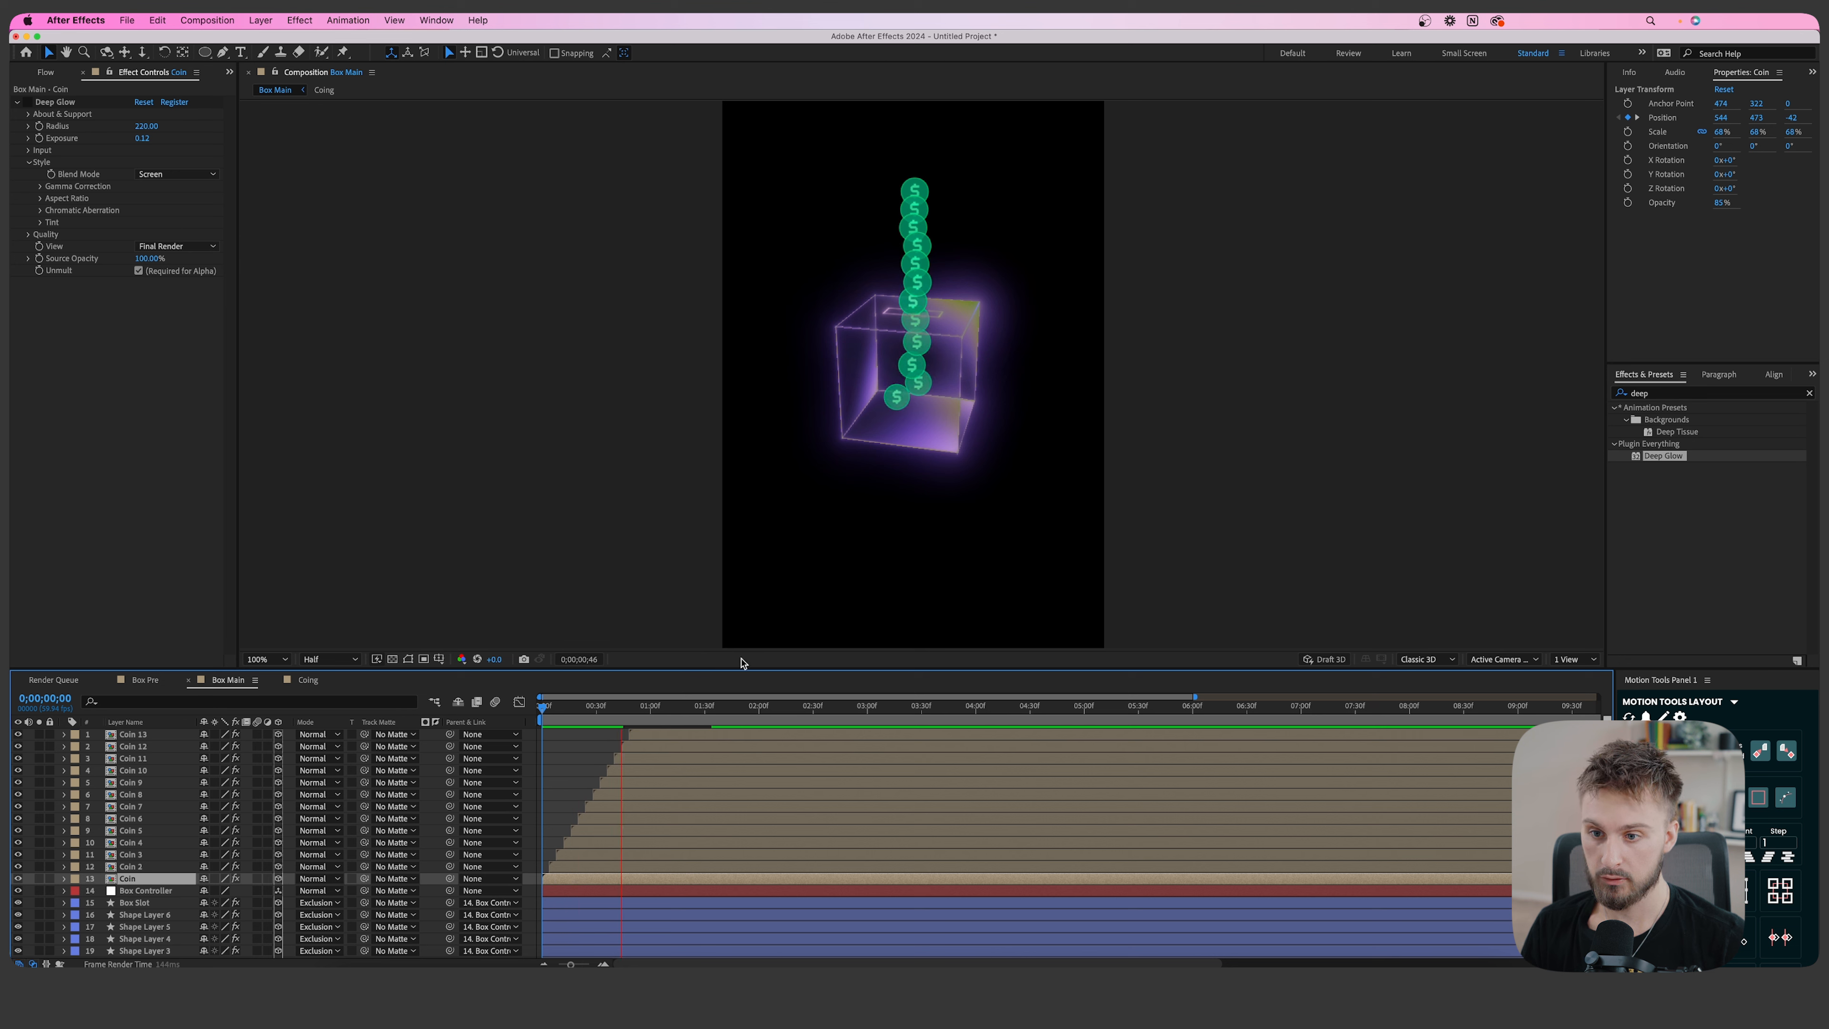
{"action": "key", "text": "space"}
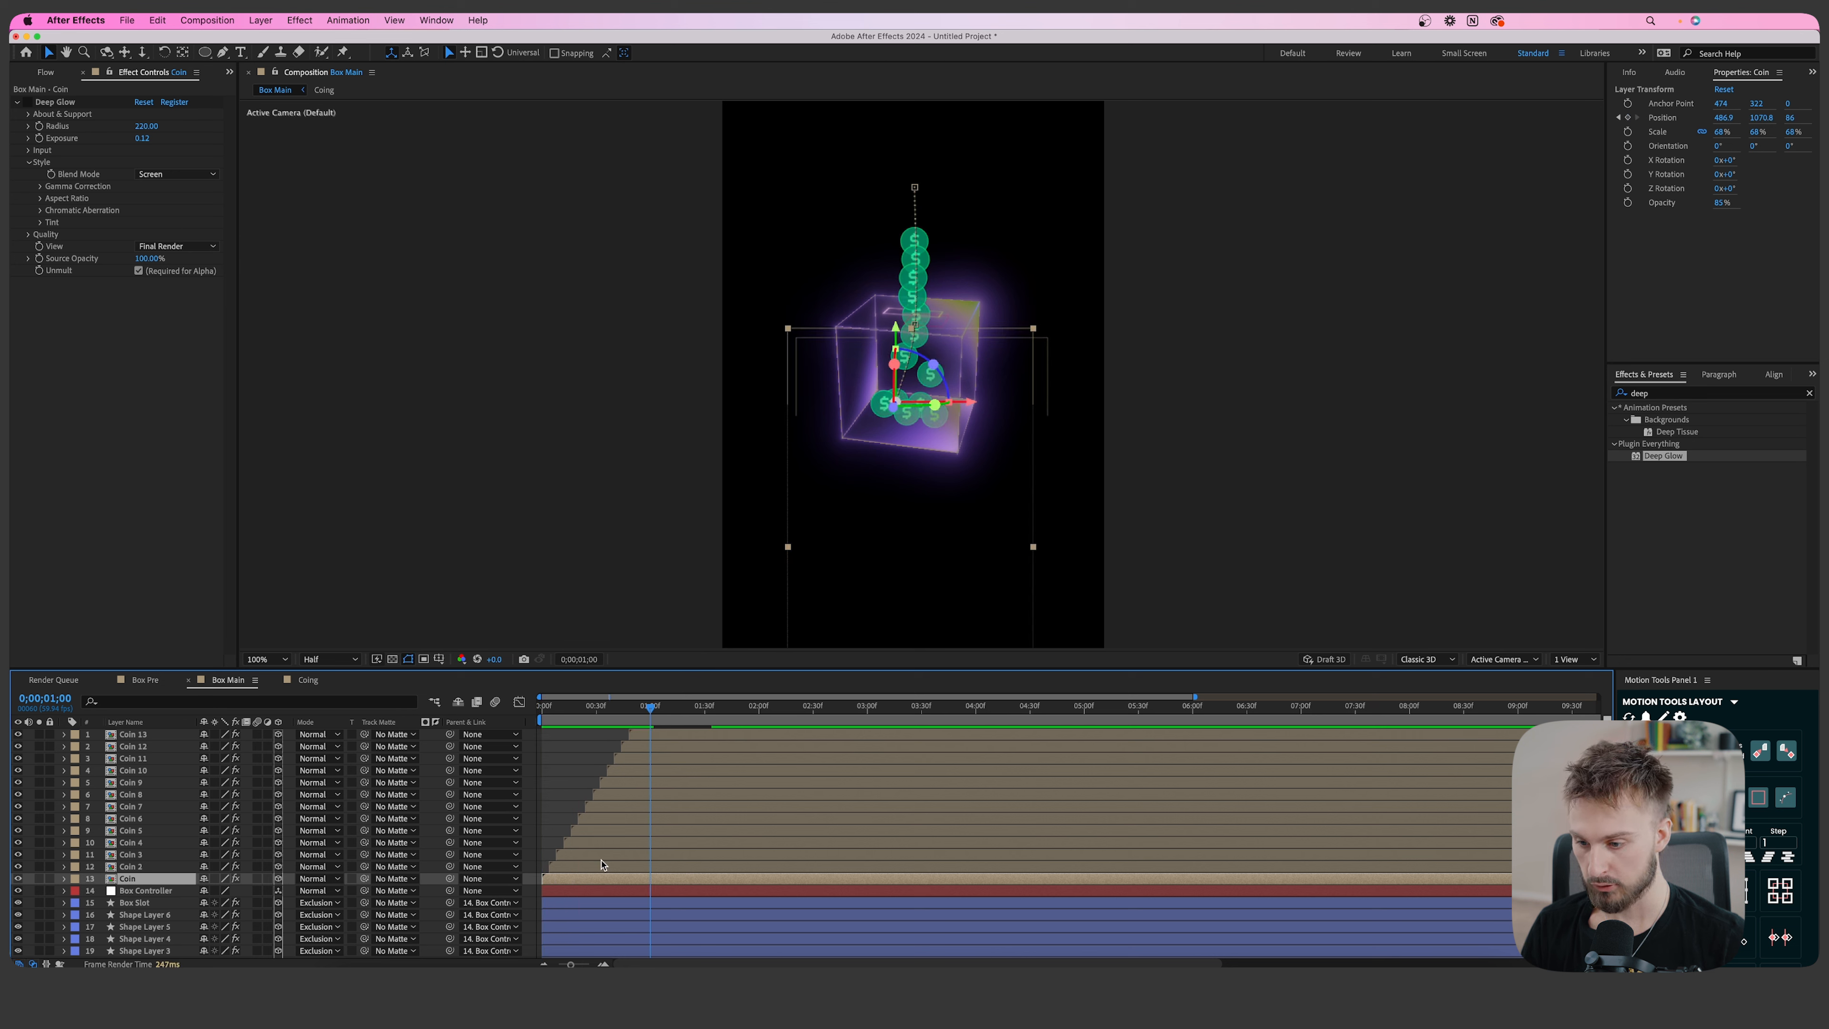
Stagger all 13 coin layers further apart with an amount of 6 and a step of 1, and play back the drop.
{"action": "left_click", "coordinate": [690, 735], "text": "shift"}
{"action": "left_click", "coordinate": [1746, 842]}
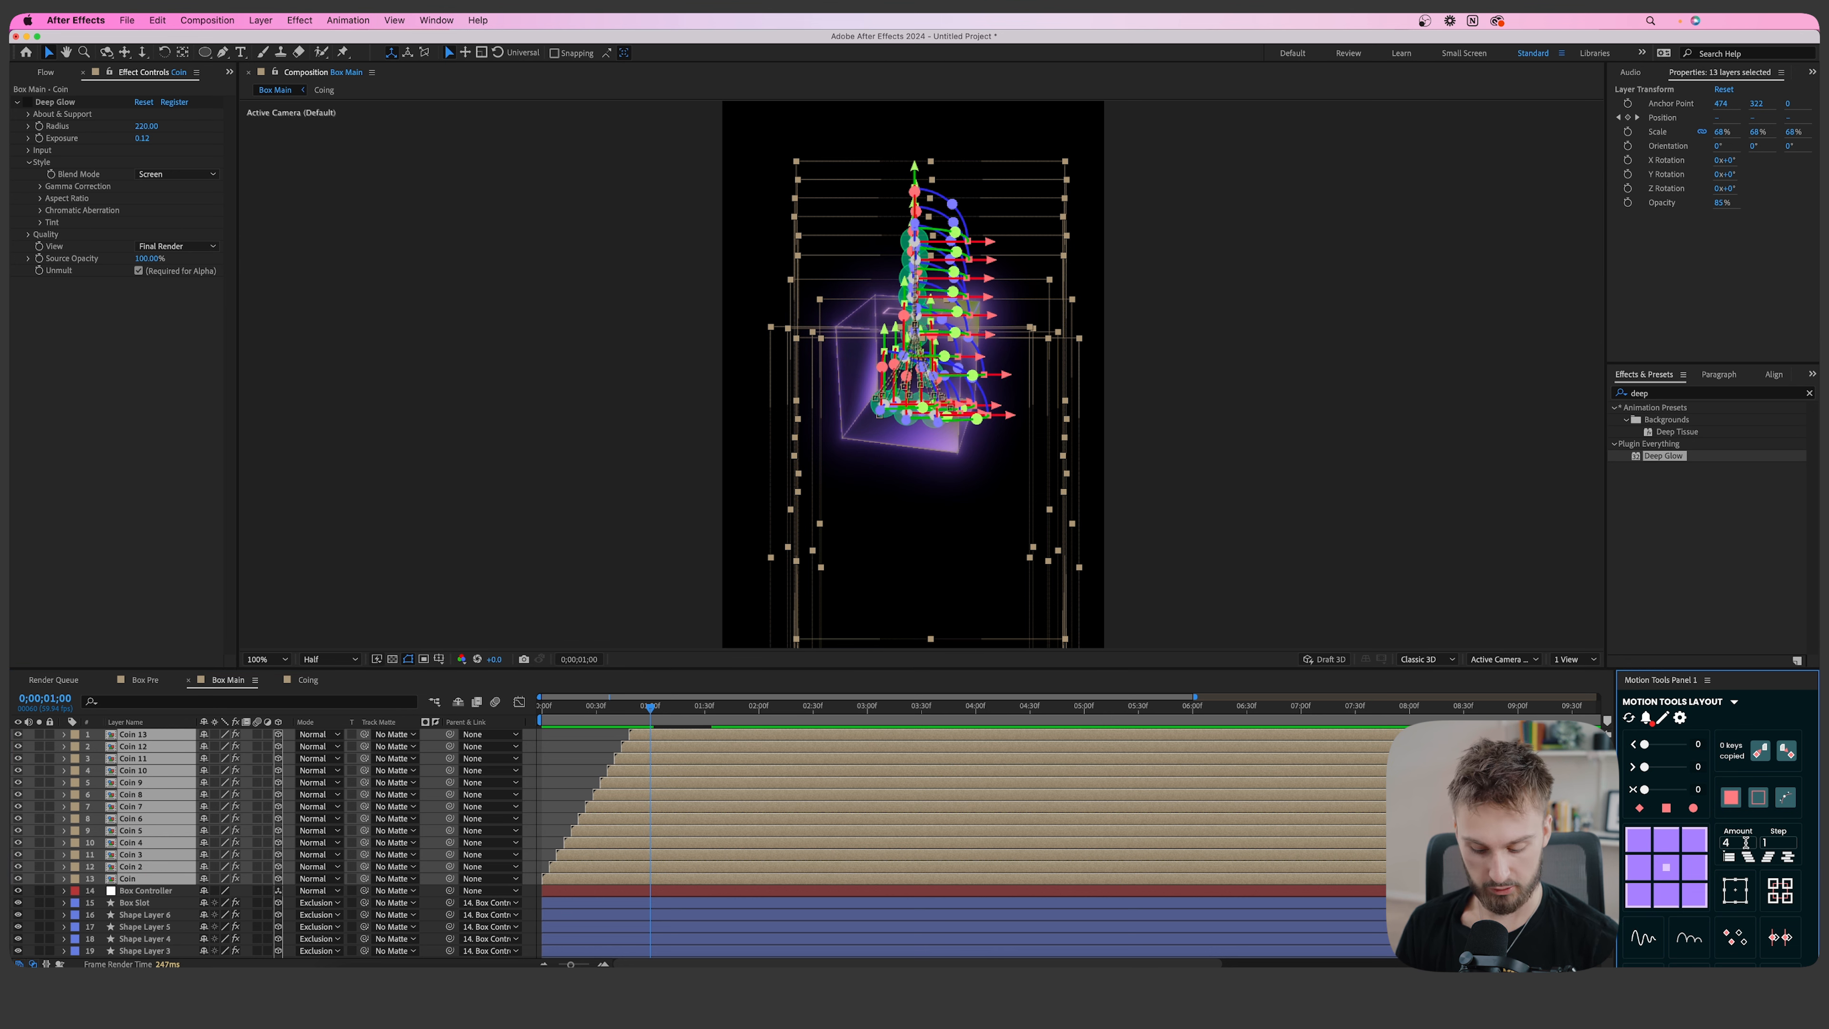
{"action": "left_click", "coordinate": [1768, 859]}
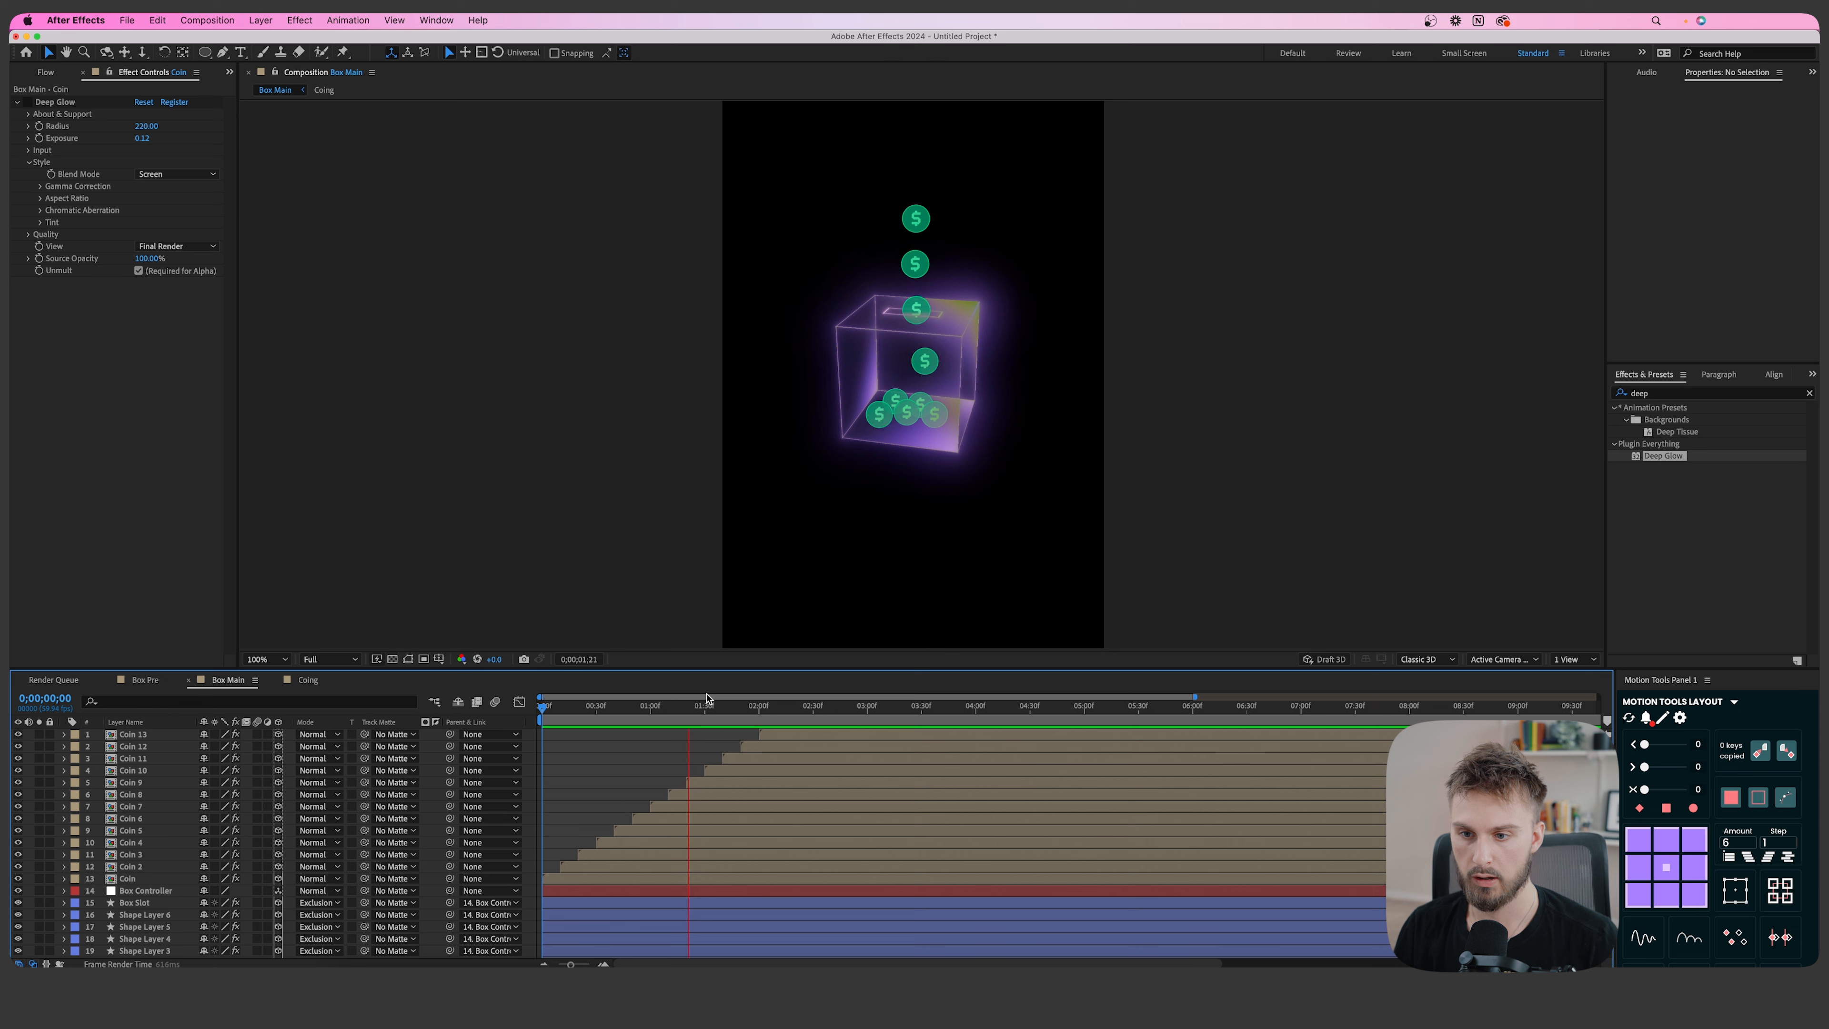
{"action": "key", "text": "space"}
{"action": "key", "text": "space"}
Shift all 13 staggered coin layers later in time so the first coin starts a little after 3 seconds.
{"action": "scroll", "coordinate": [894, 482], "scroll_direction": "down", "scroll_amount": 3}
{"action": "scroll", "coordinate": [893, 482], "scroll_direction": "up", "scroll_amount": 3}
{"action": "scroll", "coordinate": [627, 867], "scroll_direction": "down", "scroll_amount": 2}
{"action": "left_click", "coordinate": [627, 867]}
{"action": "left_click", "coordinate": [616, 856]}
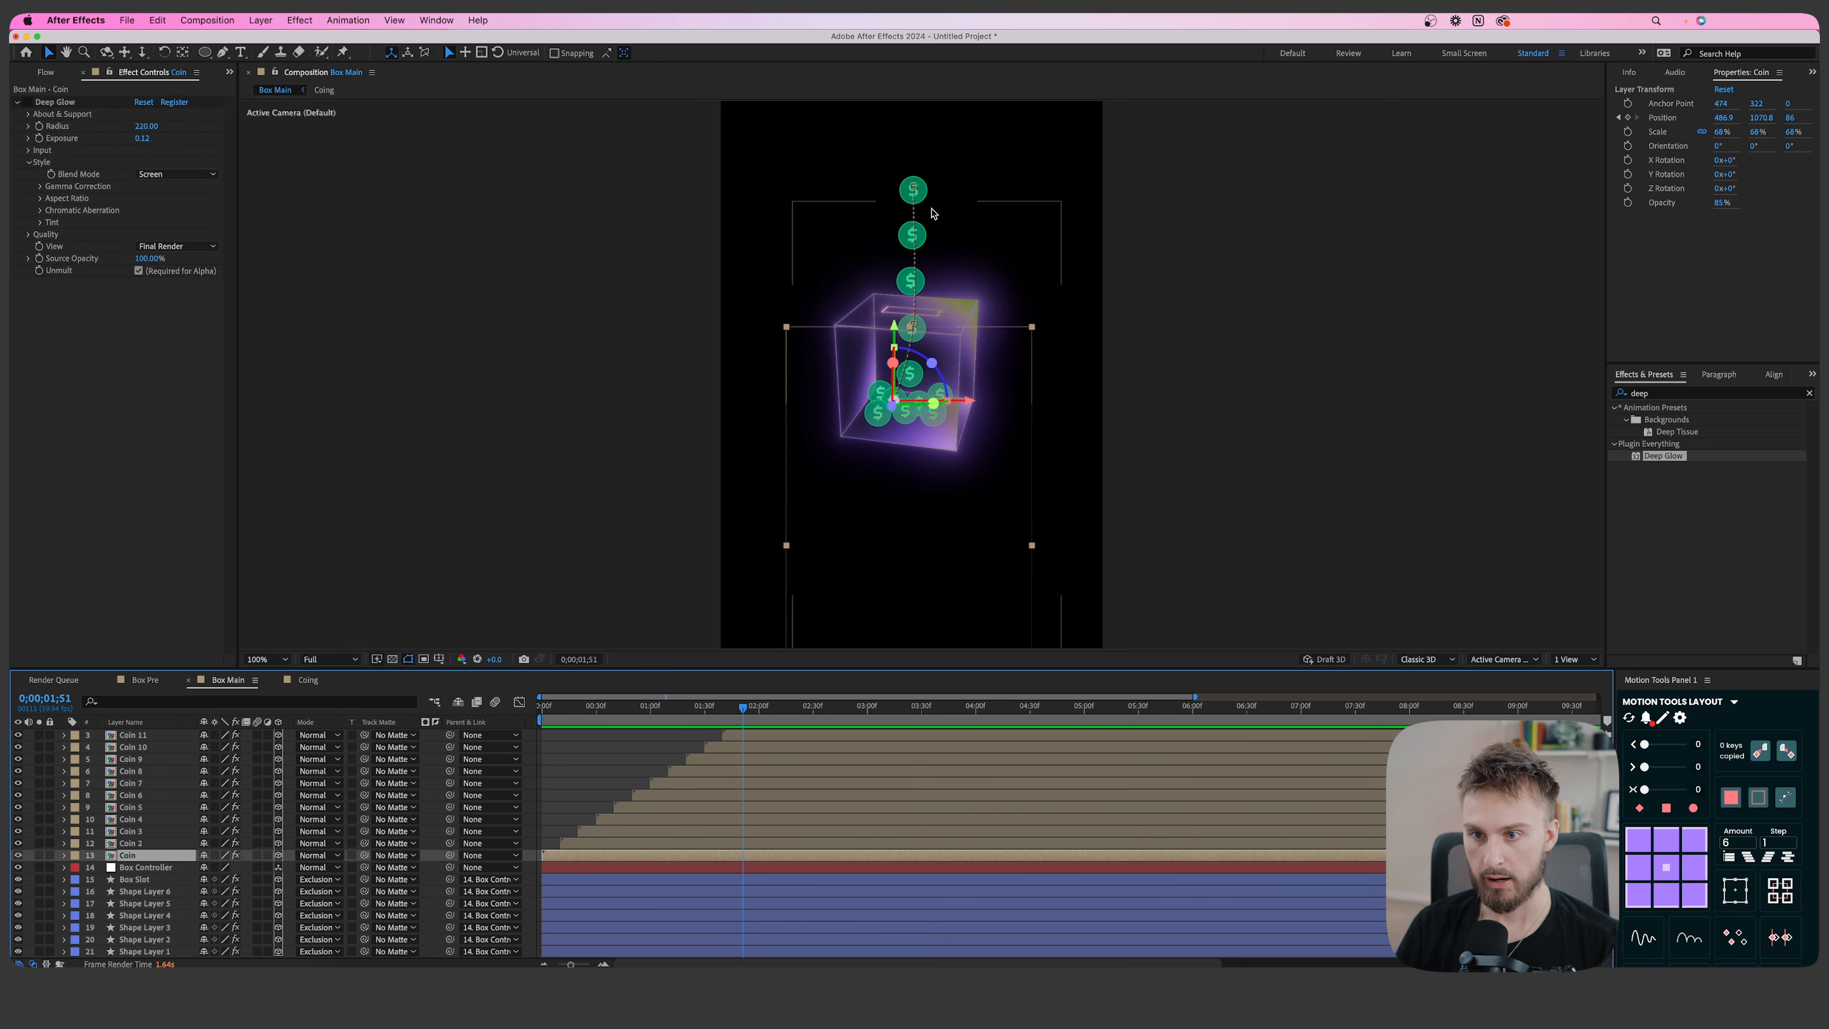
{"action": "scroll", "coordinate": [734, 816], "scroll_direction": "up", "scroll_amount": 2}
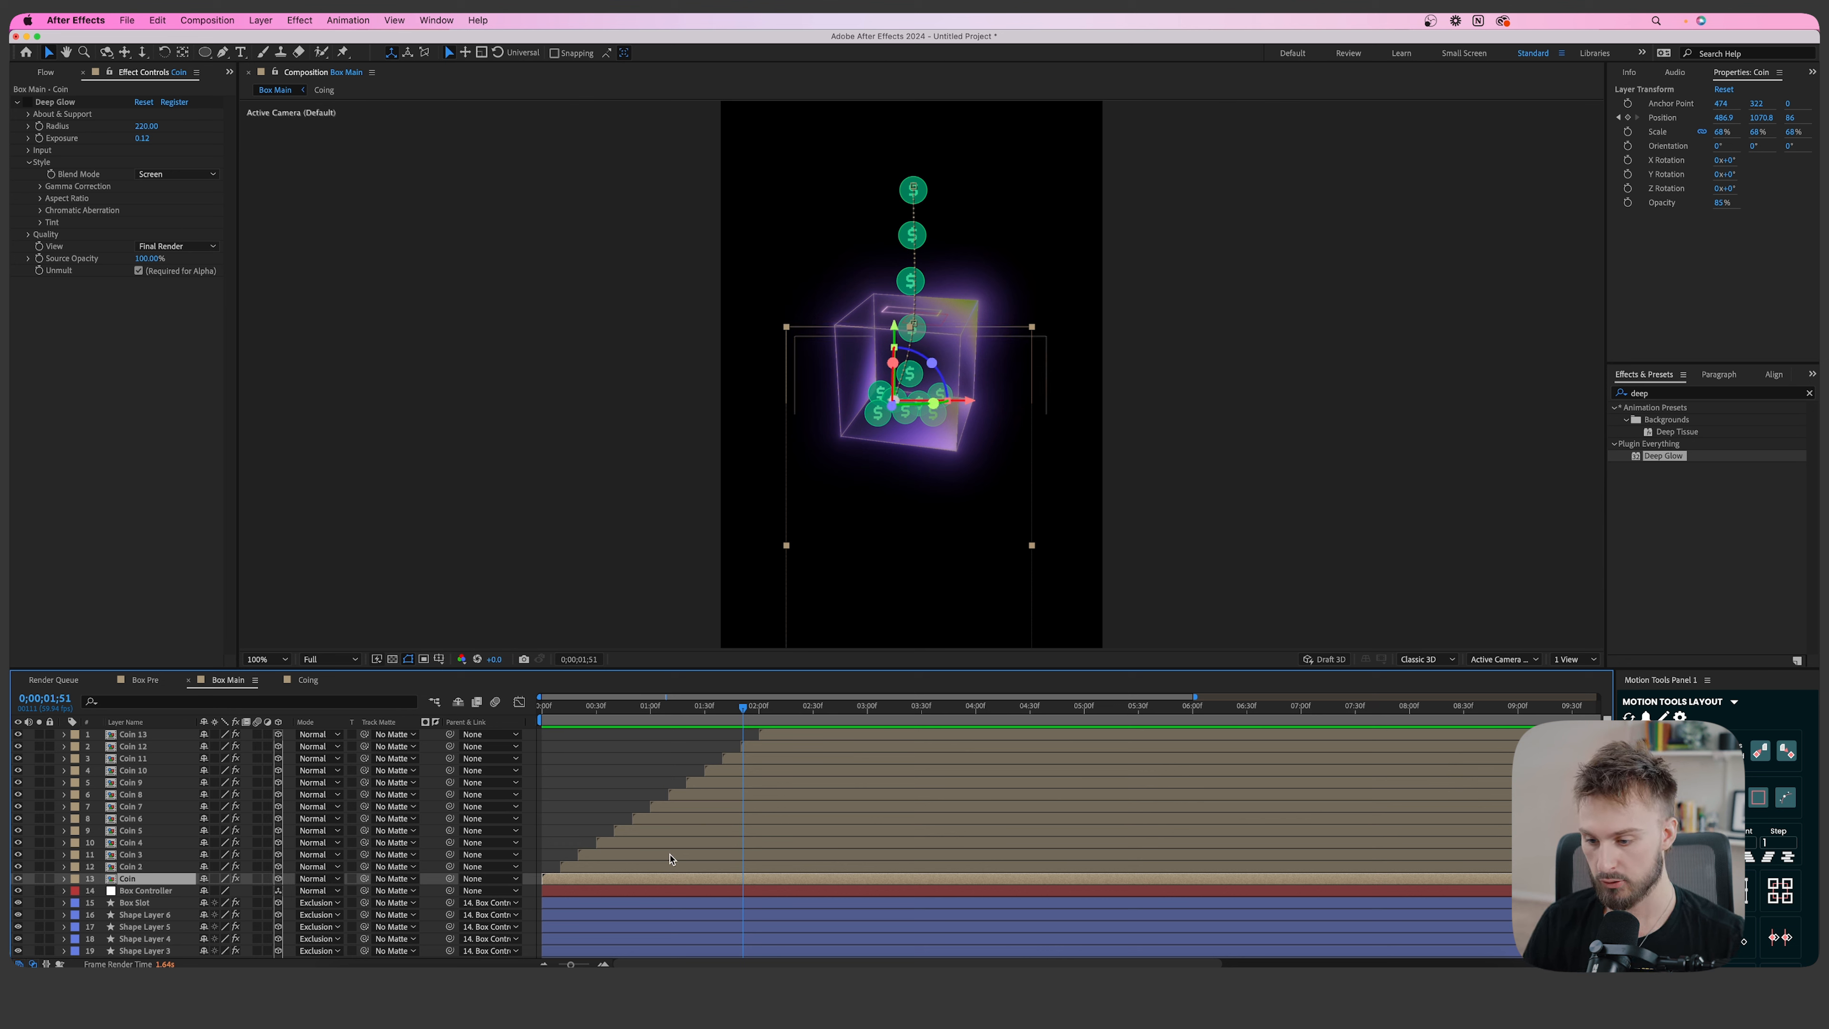
{"action": "left_click", "coordinate": [802, 737], "text": "shift"}
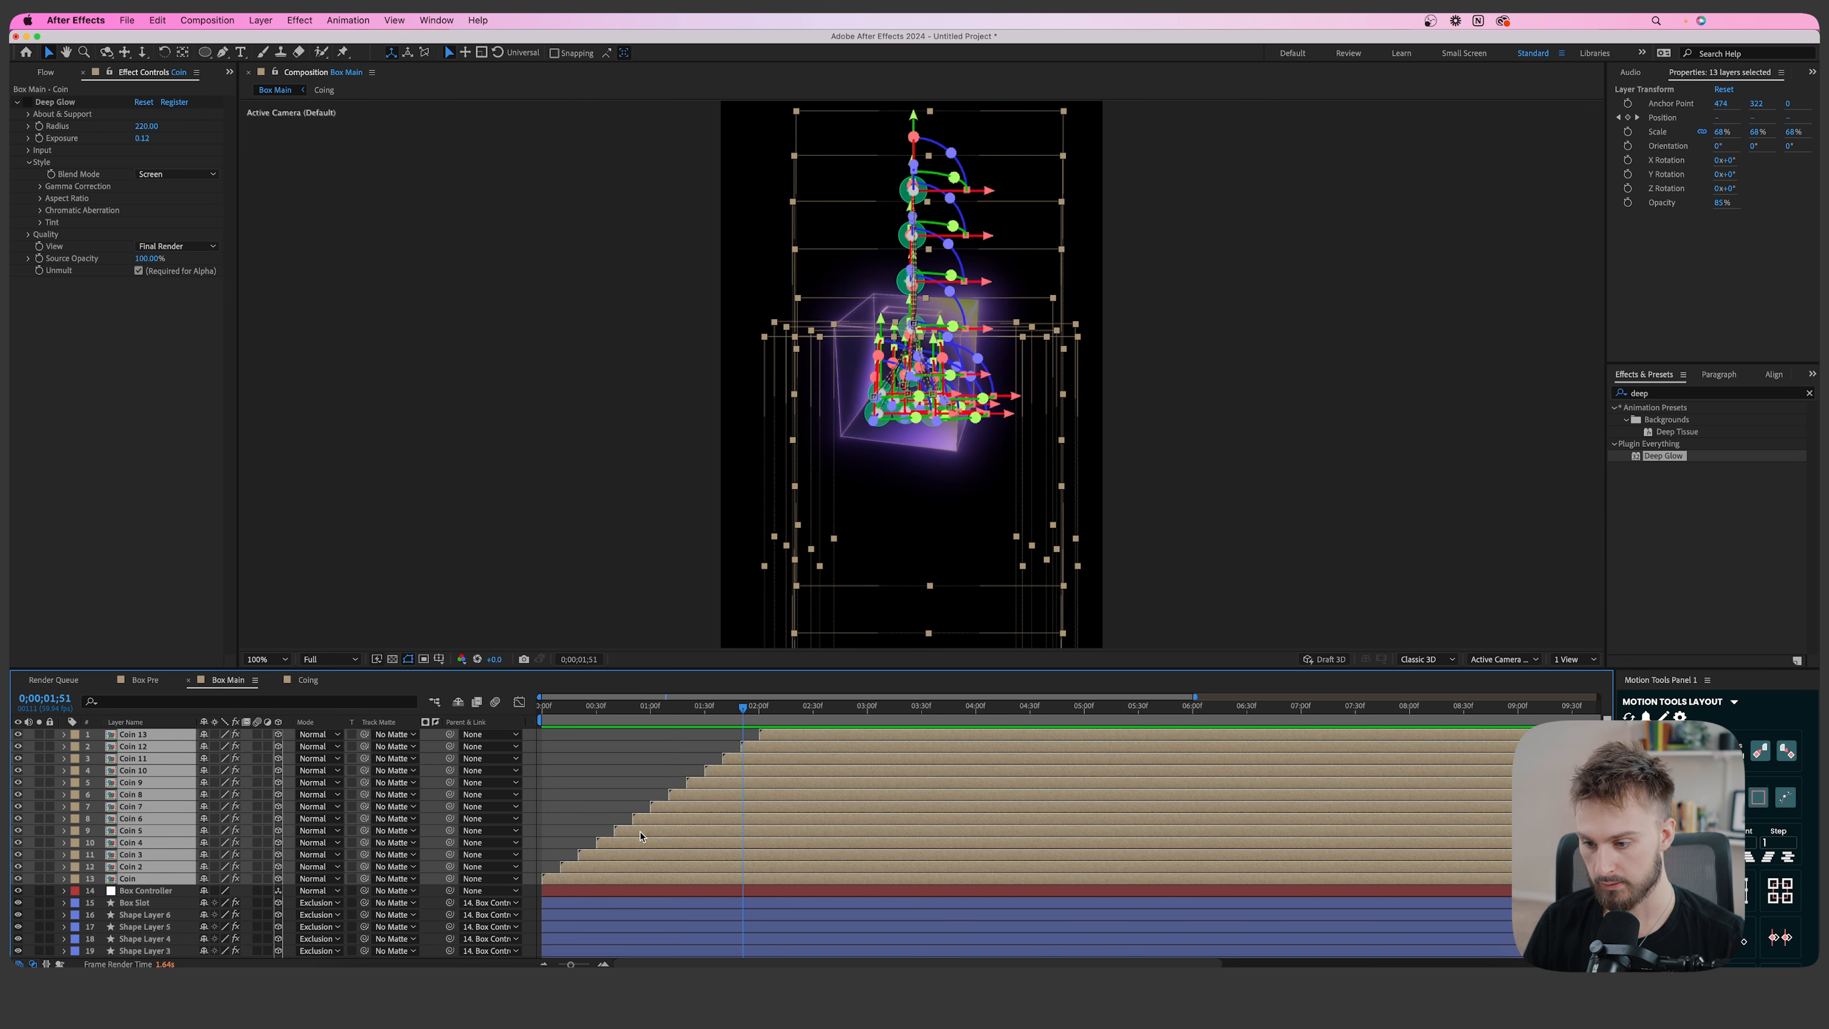
{"action": "left_click_drag", "start_coordinate": [608, 863], "coordinate": [962, 851]}
Add a position keyframe to the Box Controller at the start of the composition and move it to about 0;00;00;43.
{"action": "left_click_drag", "start_coordinate": [716, 720], "coordinate": [541, 719]}
{"action": "scroll", "coordinate": [590, 829], "scroll_direction": "down", "scroll_amount": 1}
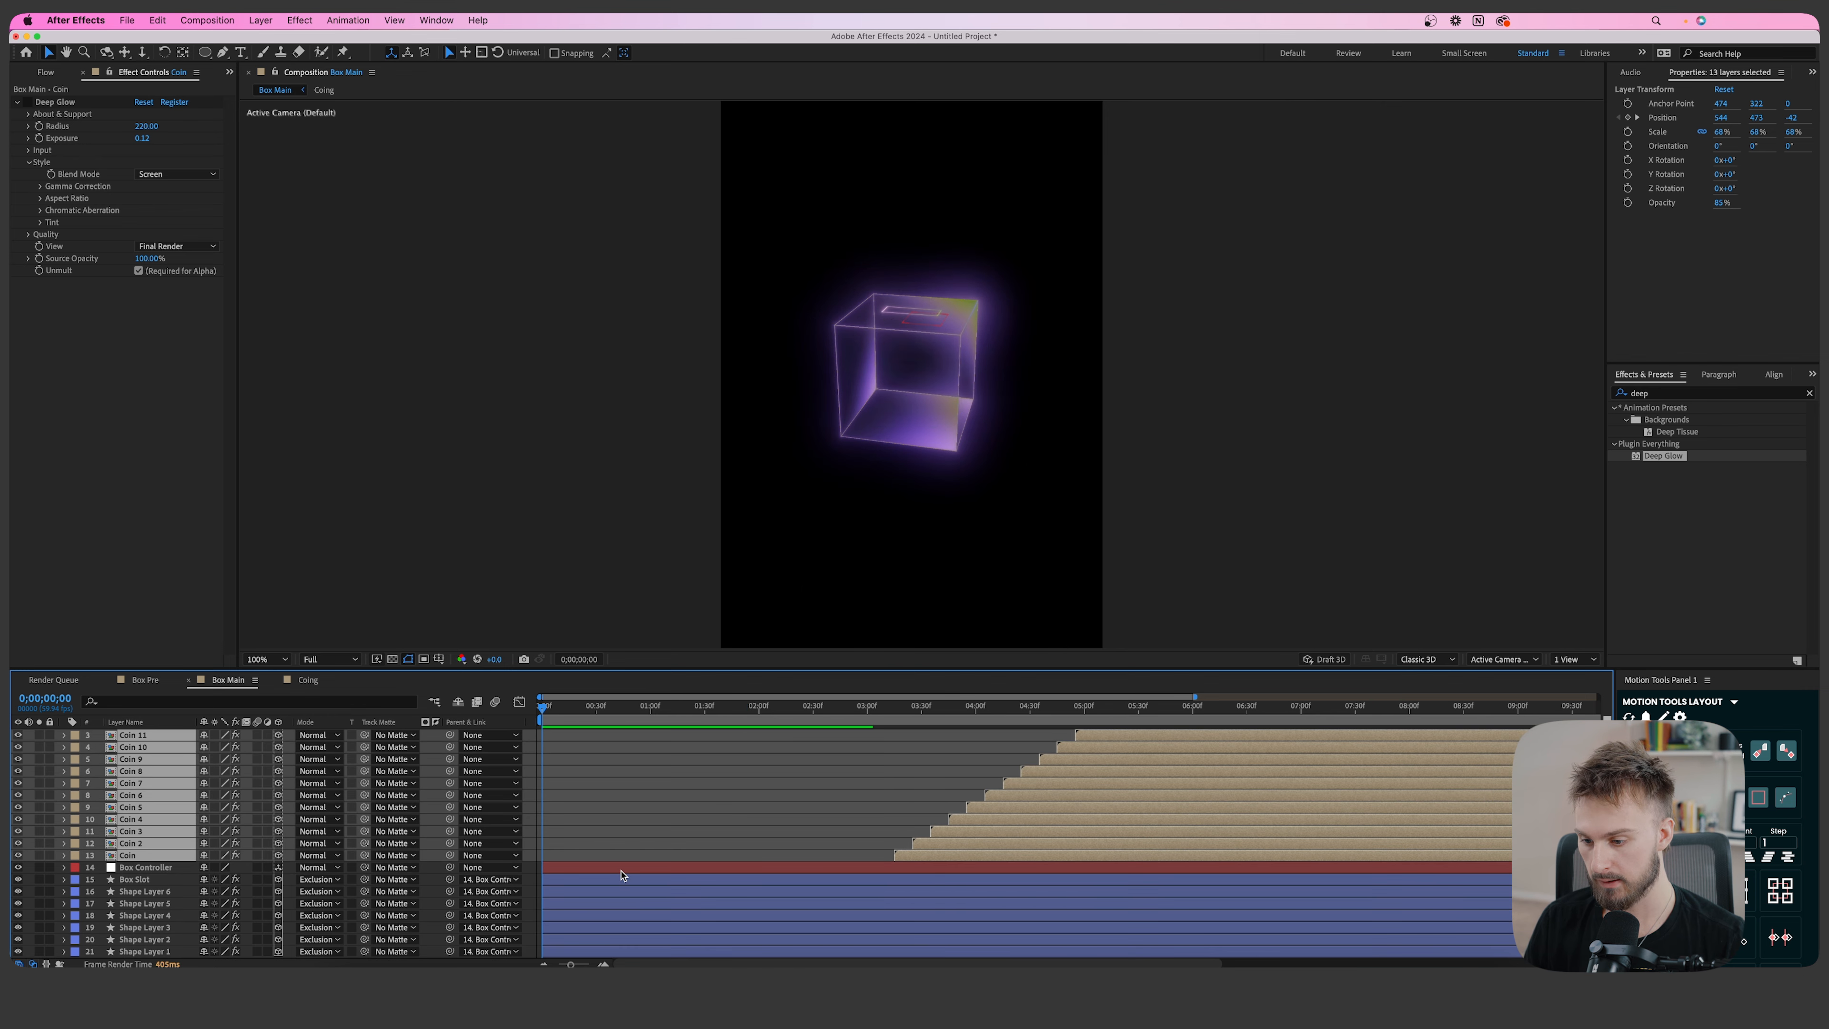
{"action": "left_click", "coordinate": [602, 866]}
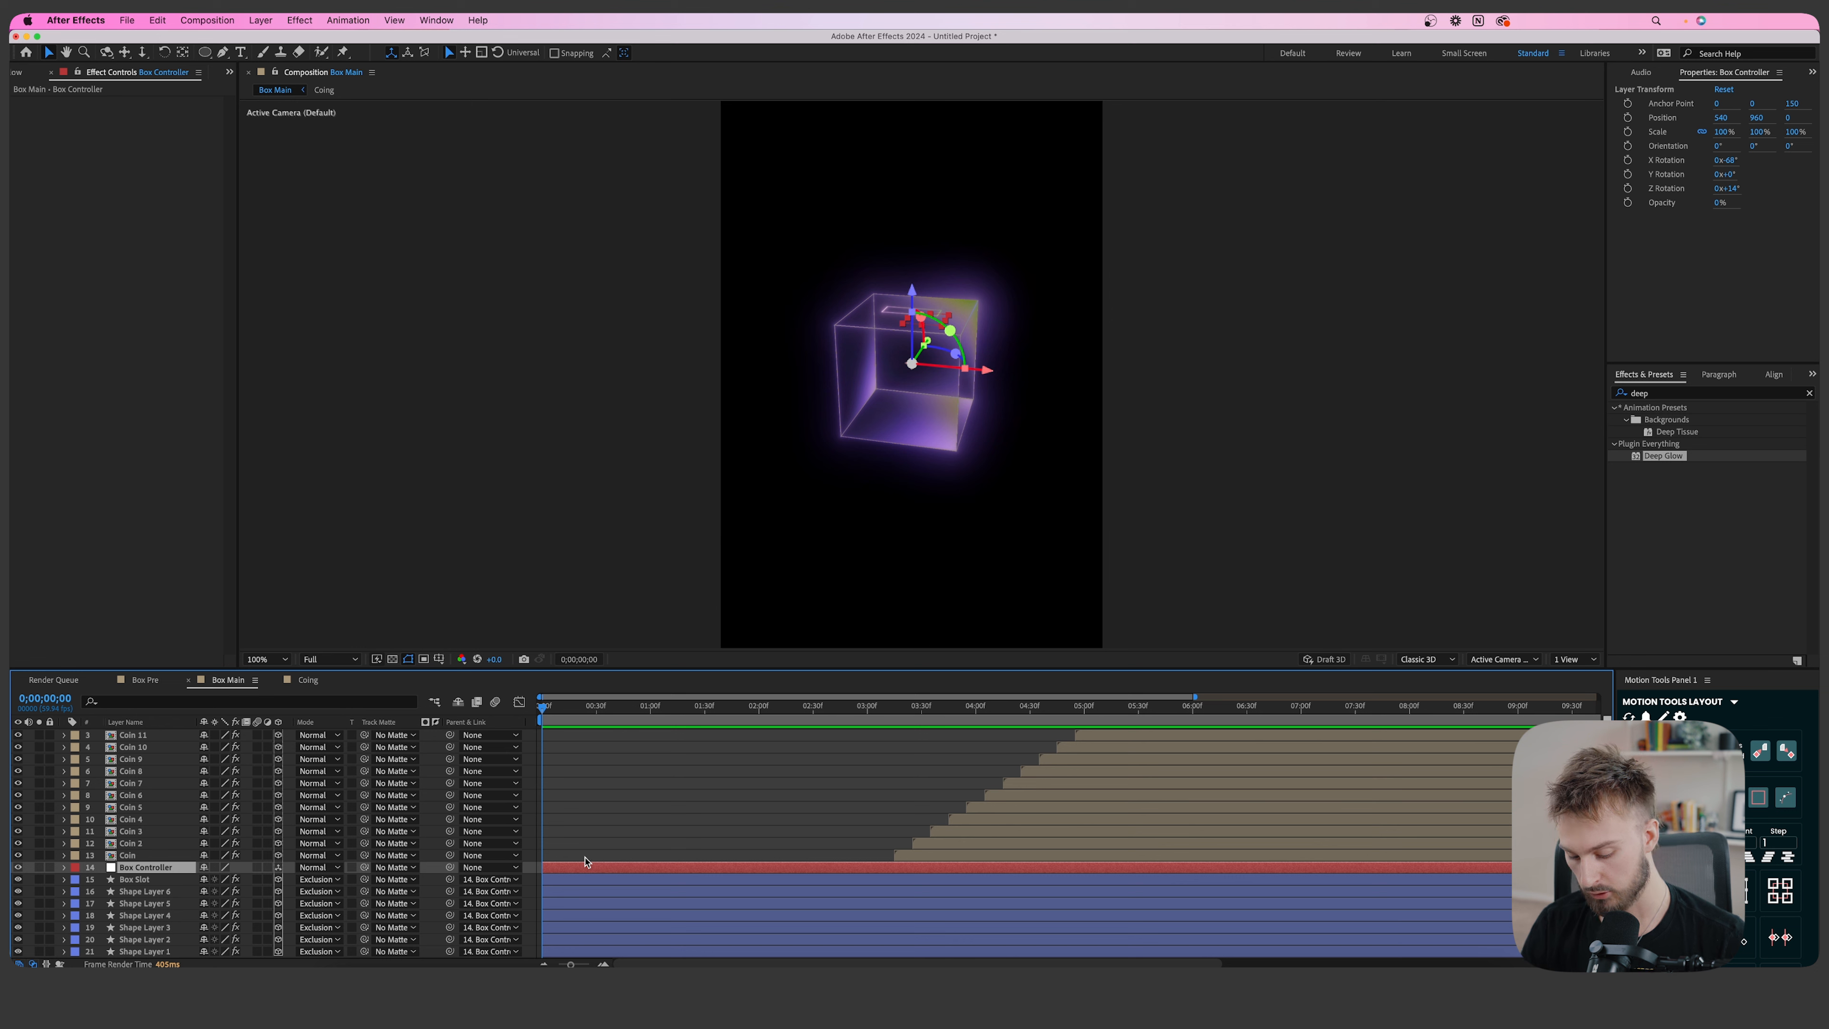
{"action": "key", "text": "p"}
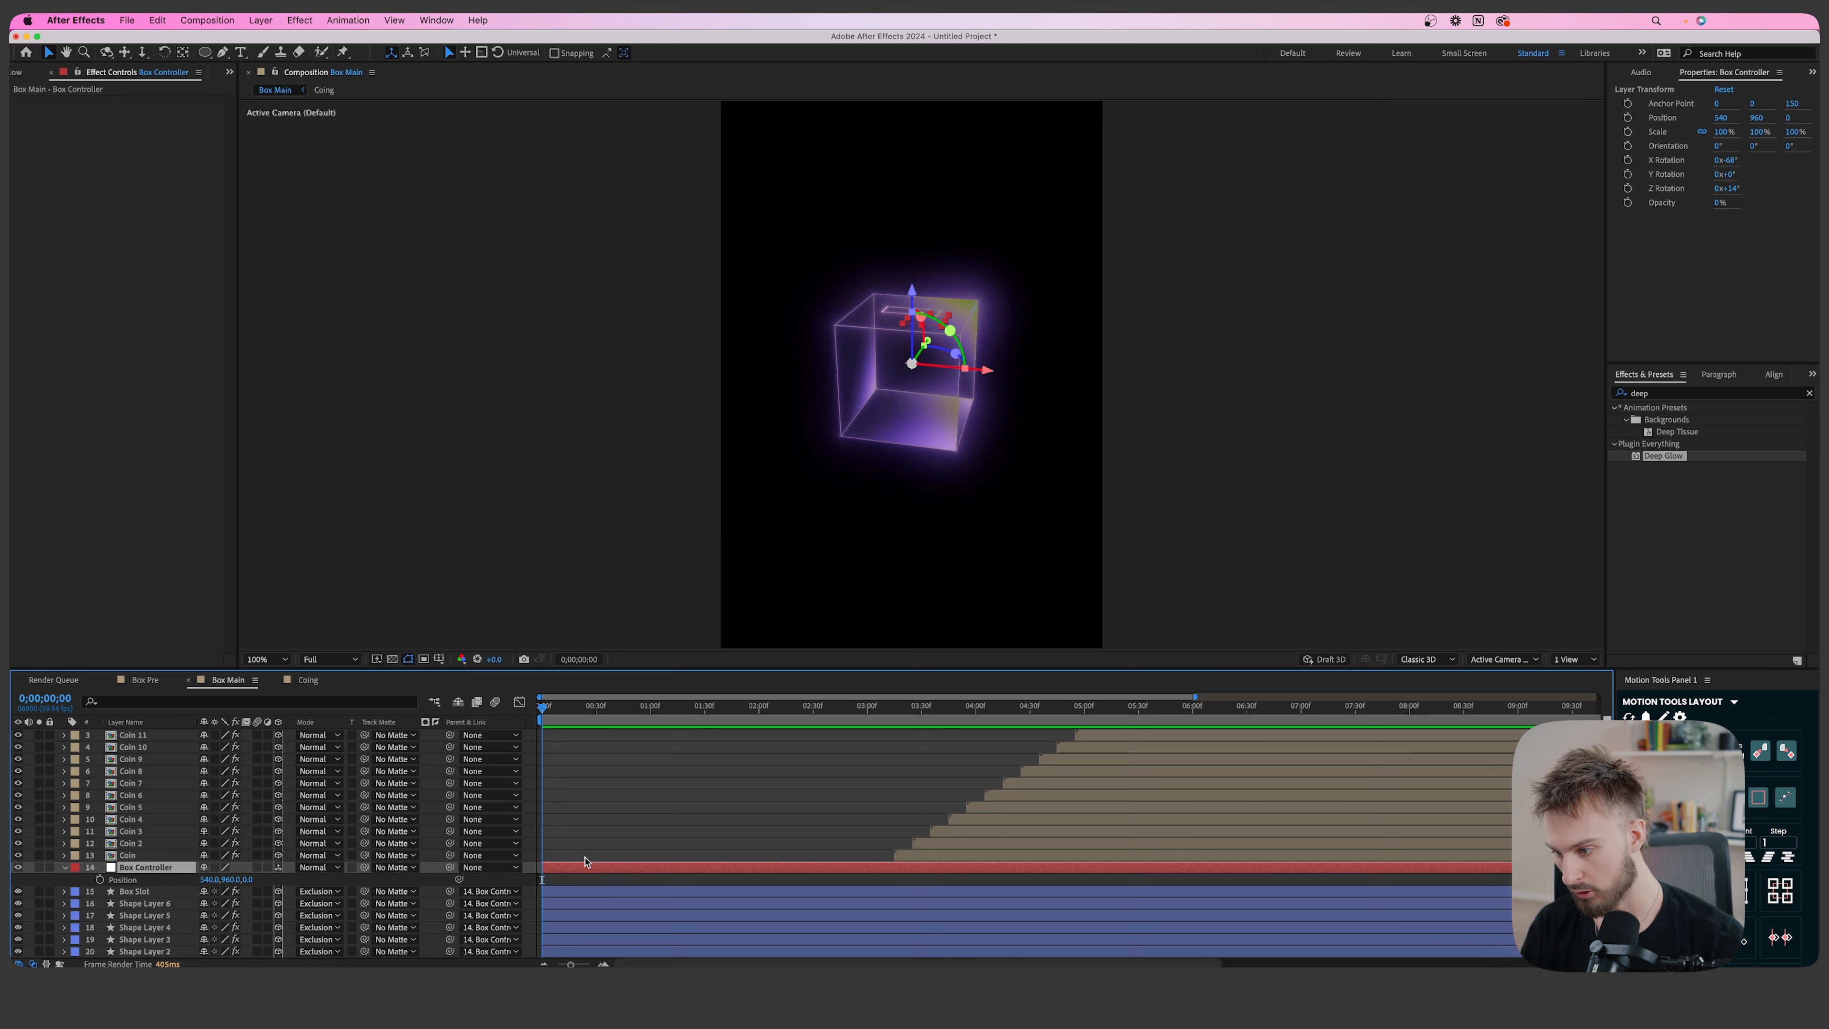
{"action": "left_click", "coordinate": [100, 880]}
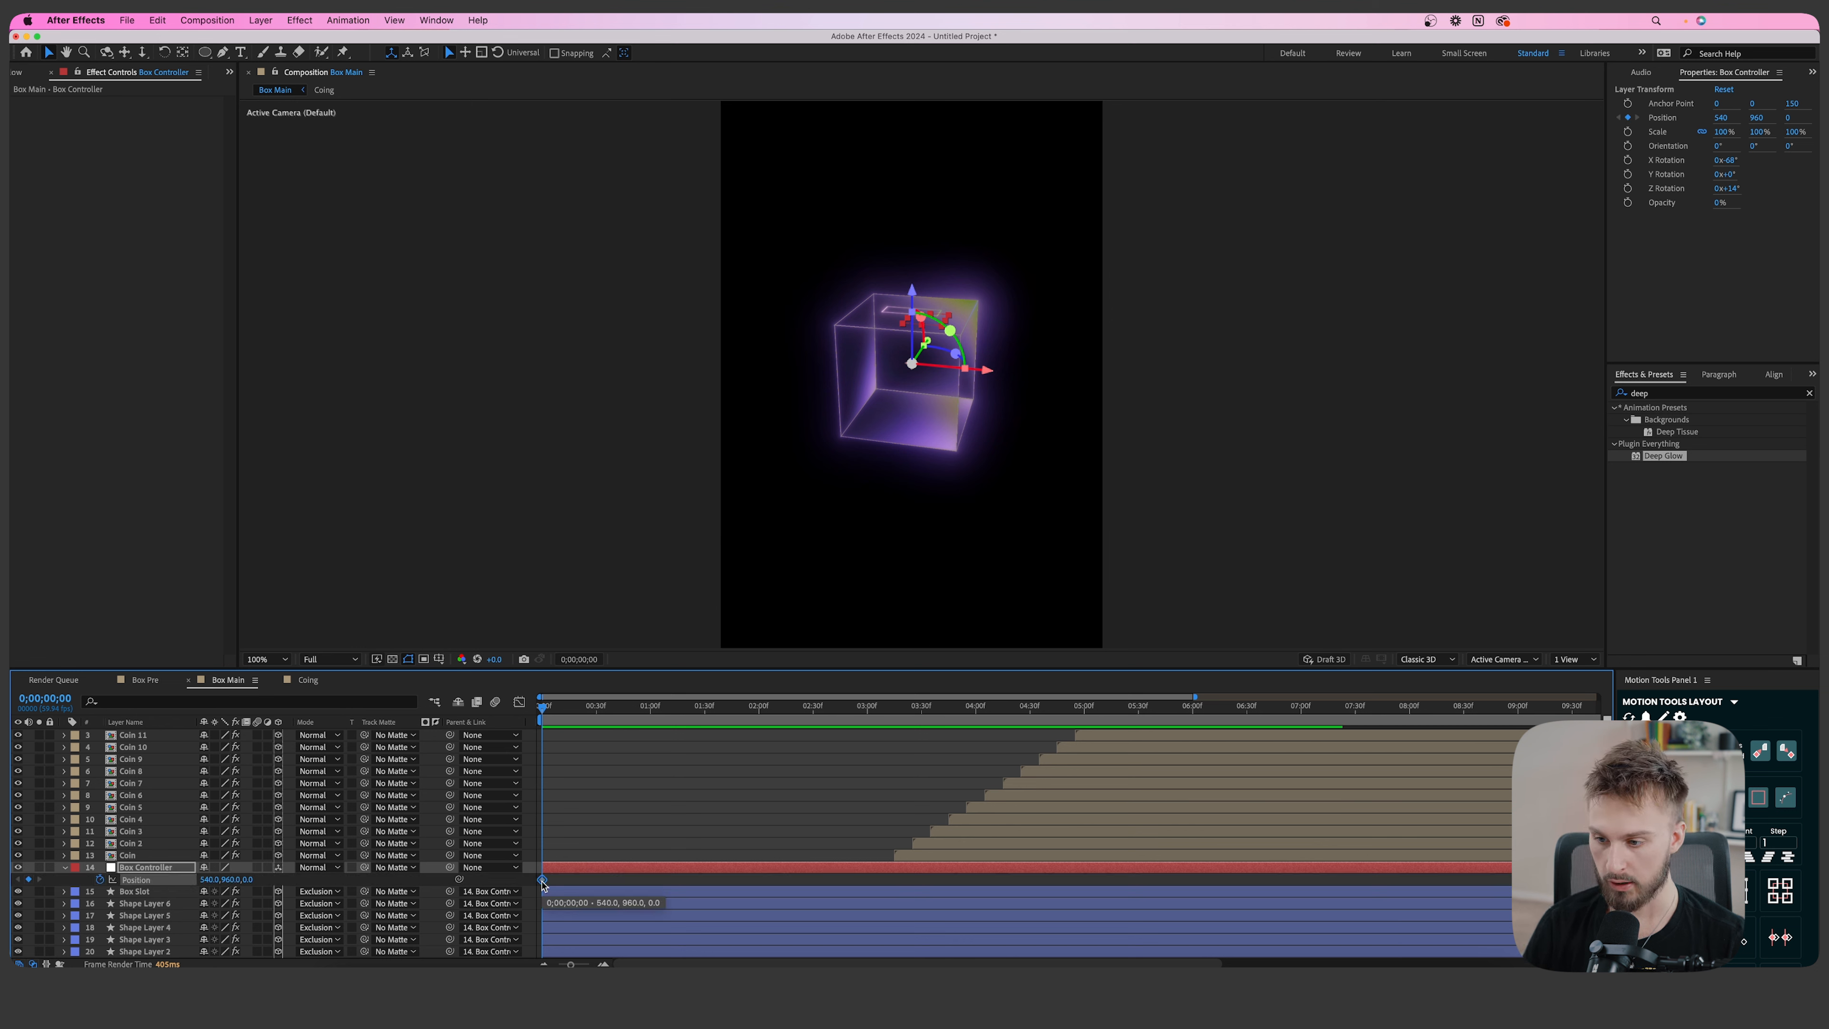
{"action": "left_click_drag", "start_coordinate": [542, 880], "coordinate": [622, 881]}
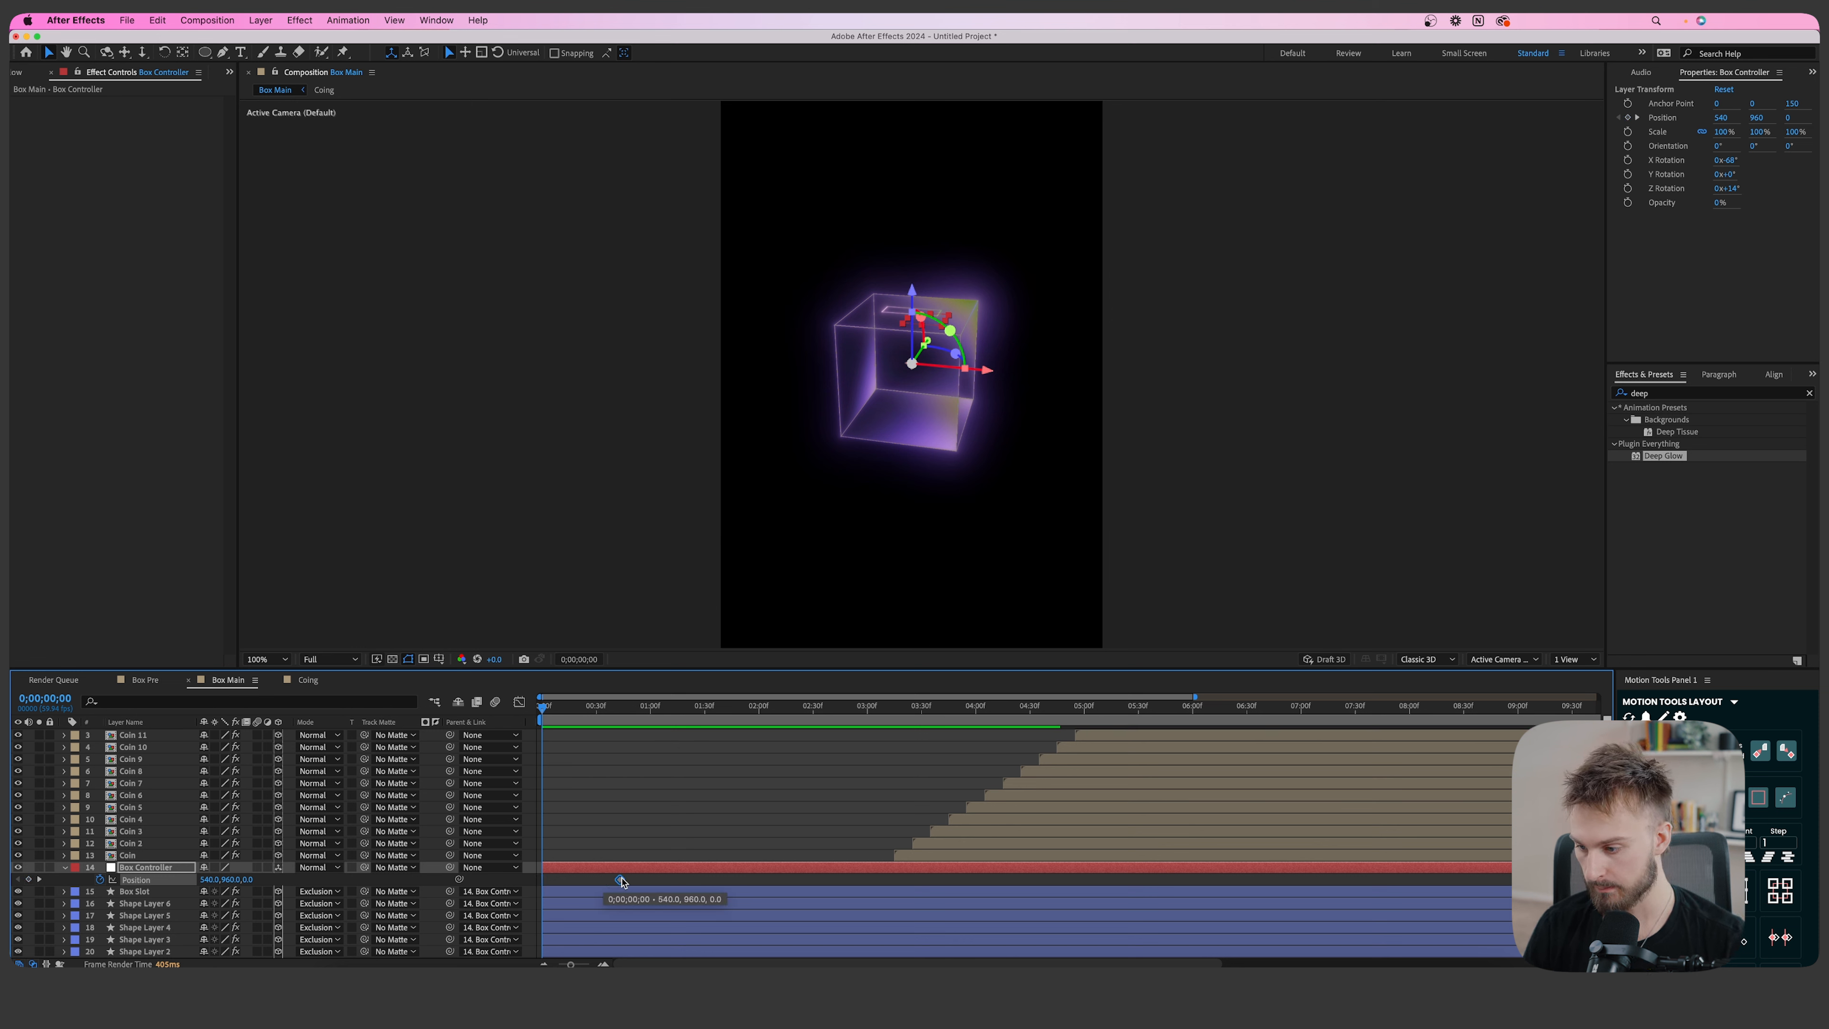
Set the Box Controller's X position to about 862 at 0;00;00;00 and preview the start of its slide.
{"action": "left_click_drag", "start_coordinate": [227, 880], "coordinate": [429, 878]}
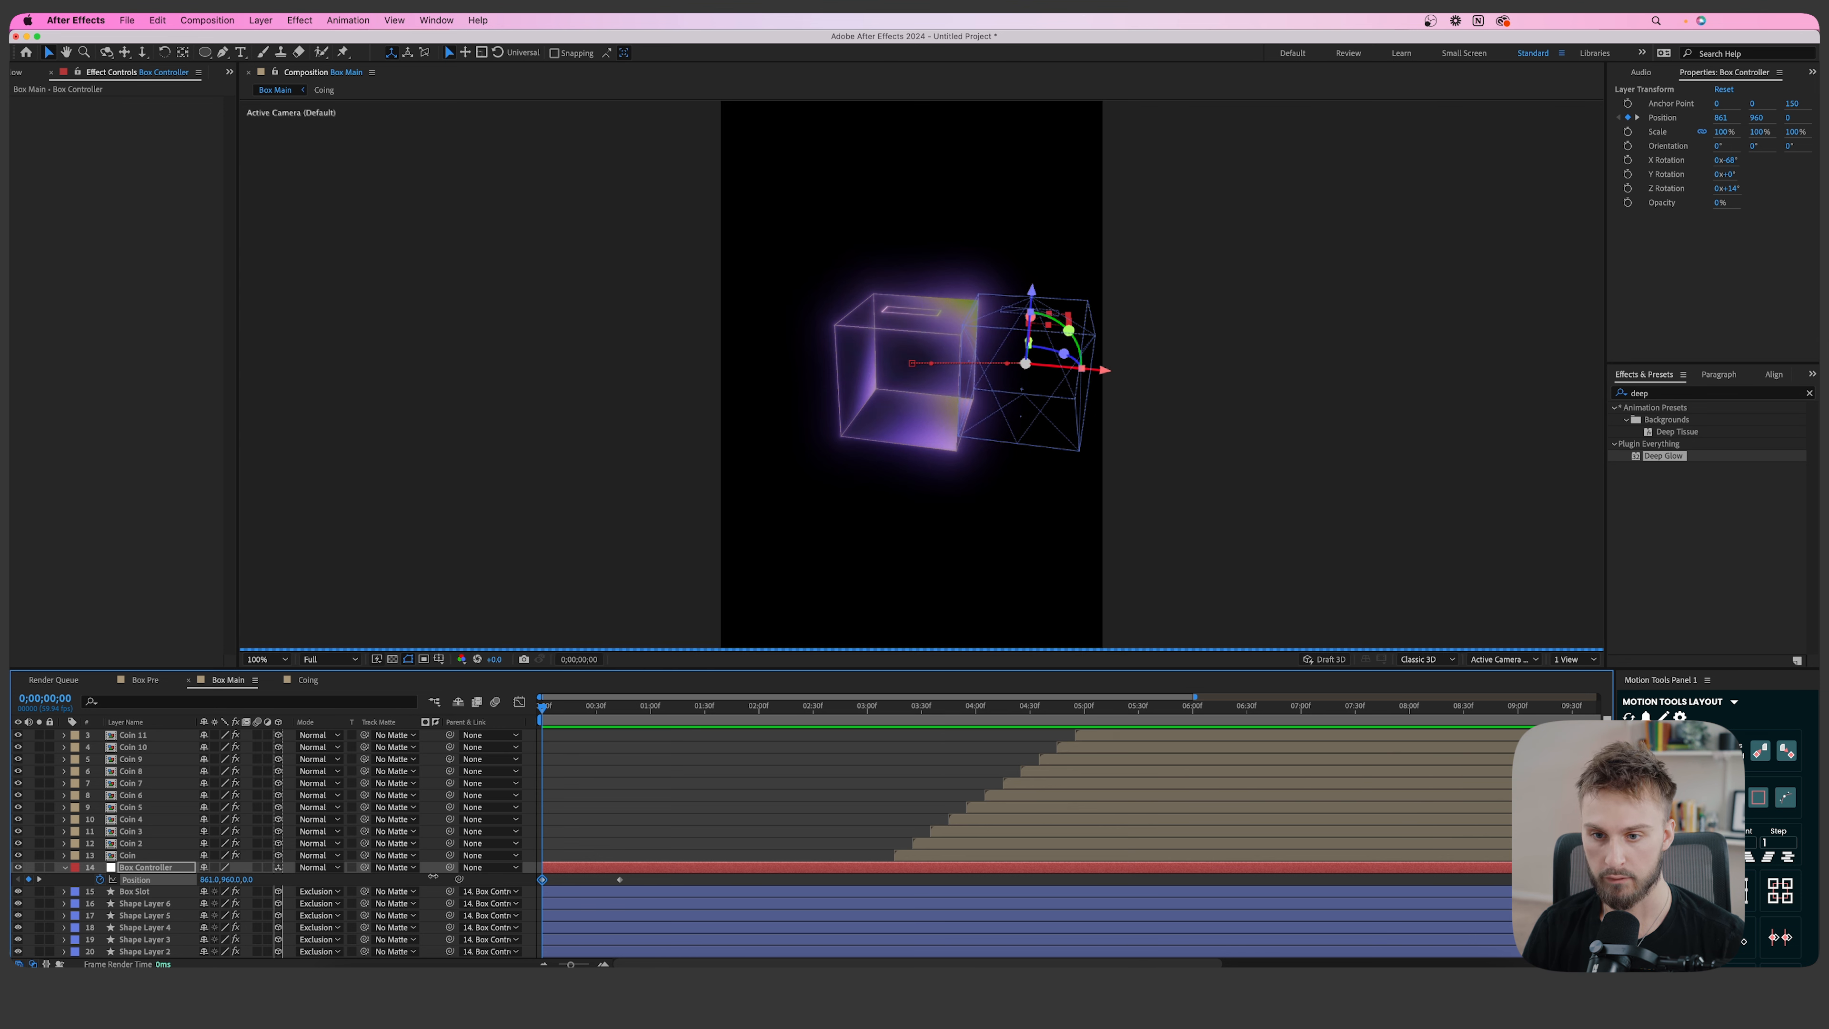
{"action": "left_click", "coordinate": [565, 708]}
{"action": "mouse_move", "coordinate": [565, 708]}
{"action": "left_mouse_down"}
{"action": "mouse_move", "coordinate": [600, 707]}
{"action": "mouse_move", "coordinate": [541, 707]}
{"action": "left_mouse_up"}
Apply Easy Ease to both Box Controller position keyframes.
{"action": "scroll", "coordinate": [671, 869], "scroll_direction": "down", "scroll_amount": 1}
{"action": "left_click_drag", "start_coordinate": [671, 869], "coordinate": [536, 873]}
{"action": "right_click", "coordinate": [620, 870]}
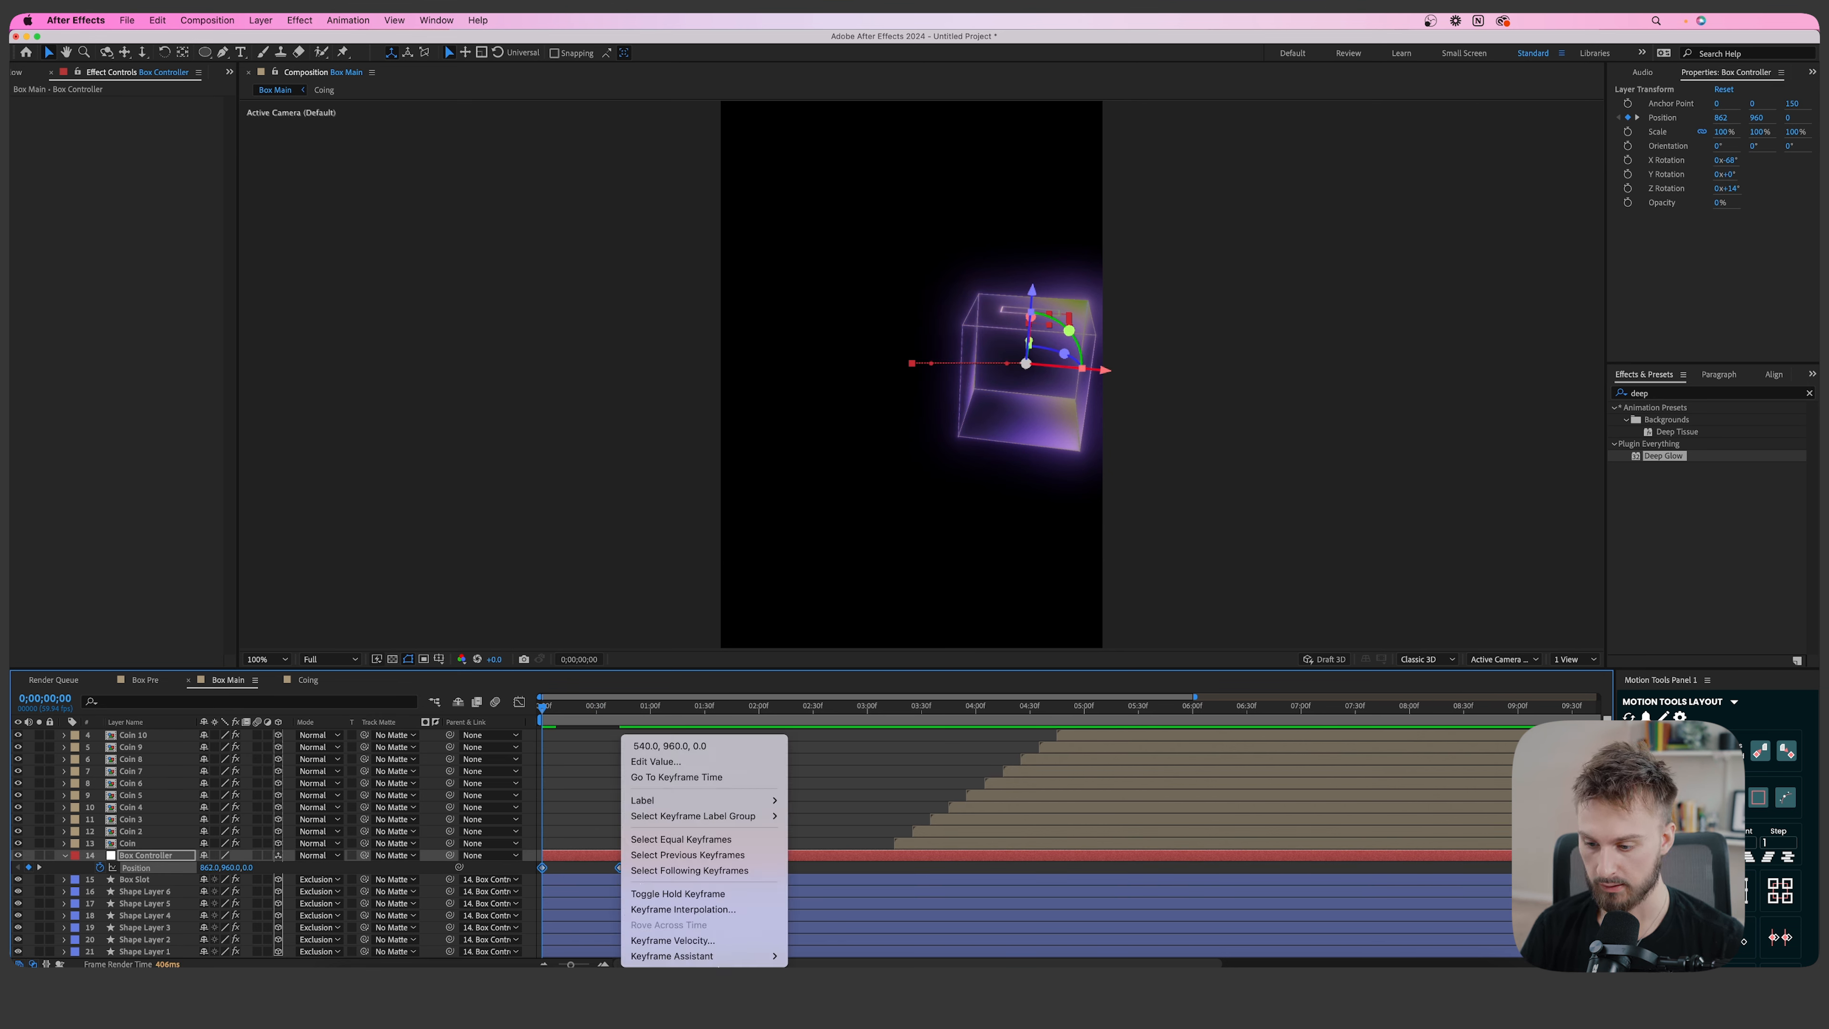
{"action": "mouse_move", "coordinate": [729, 958]}
{"action": "left_click", "coordinate": [817, 863]}
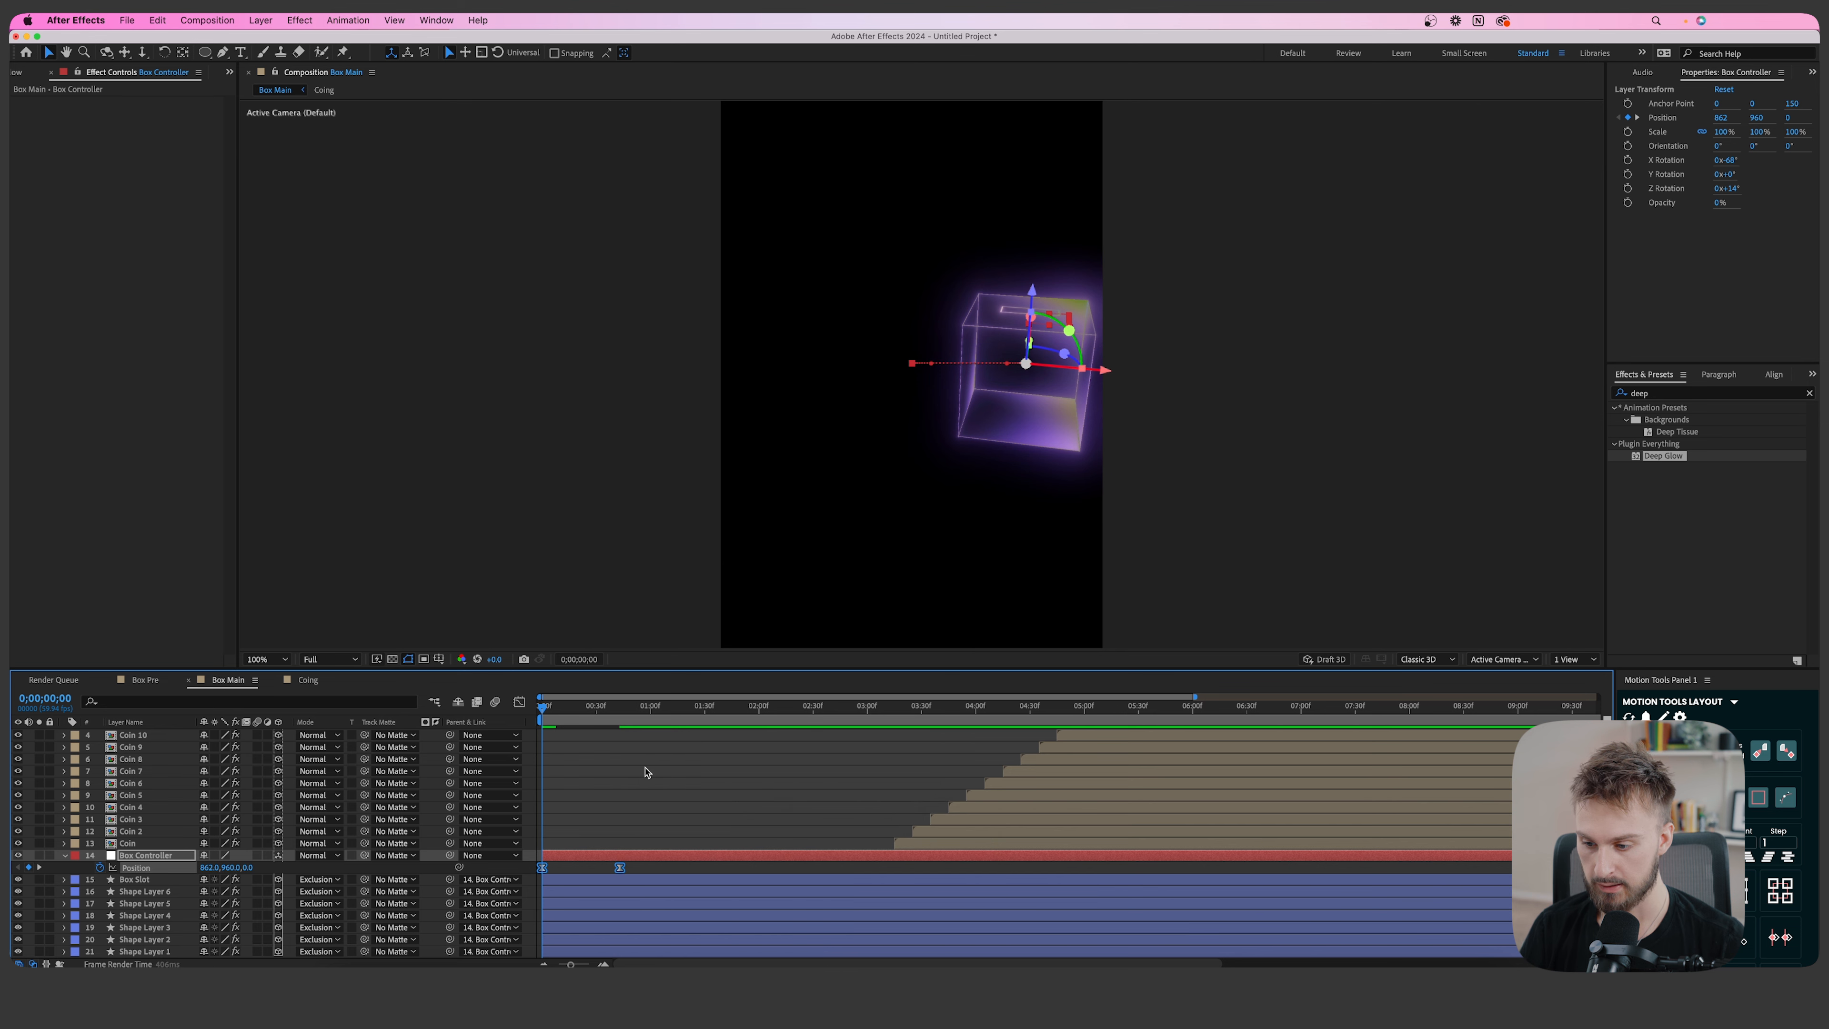
Reshape the Box Controller's position speed graph so the slide peaks early and eases out slowly, and preview it.
{"action": "left_click", "coordinate": [519, 702]}
{"action": "left_click", "coordinate": [619, 922]}
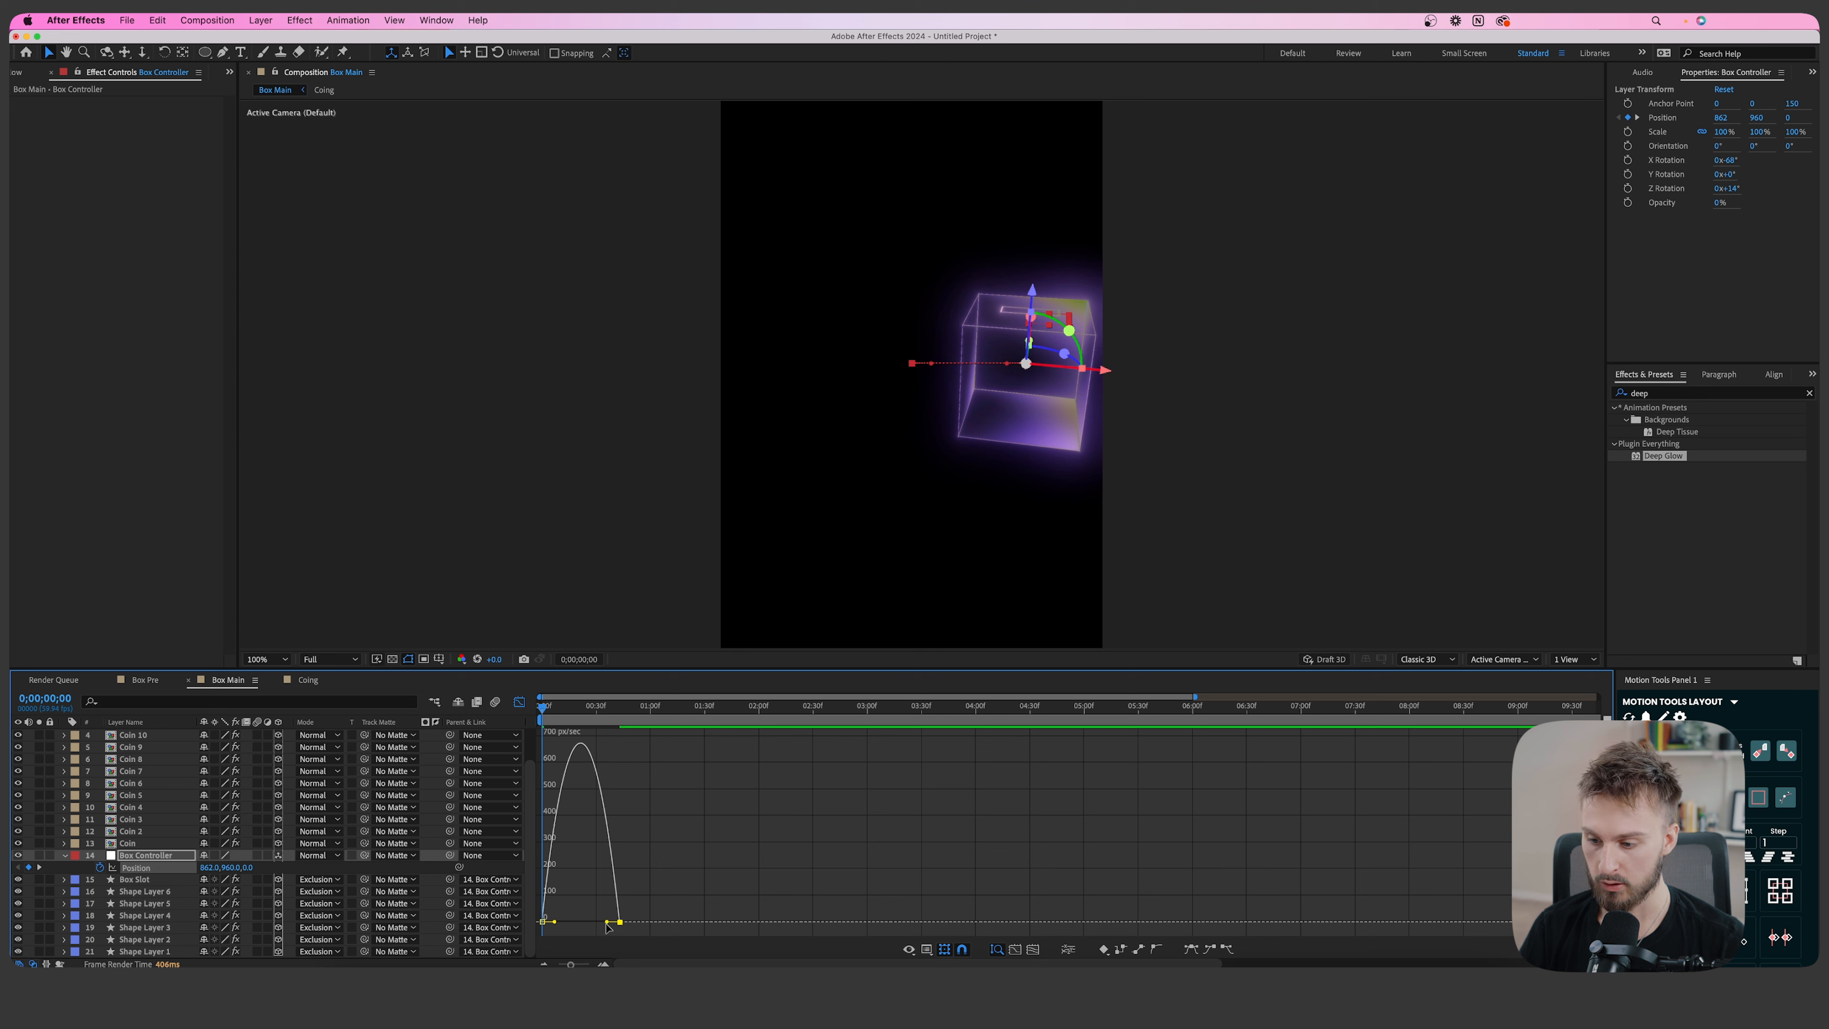
{"action": "left_click_drag", "start_coordinate": [607, 922], "coordinate": [581, 923]}
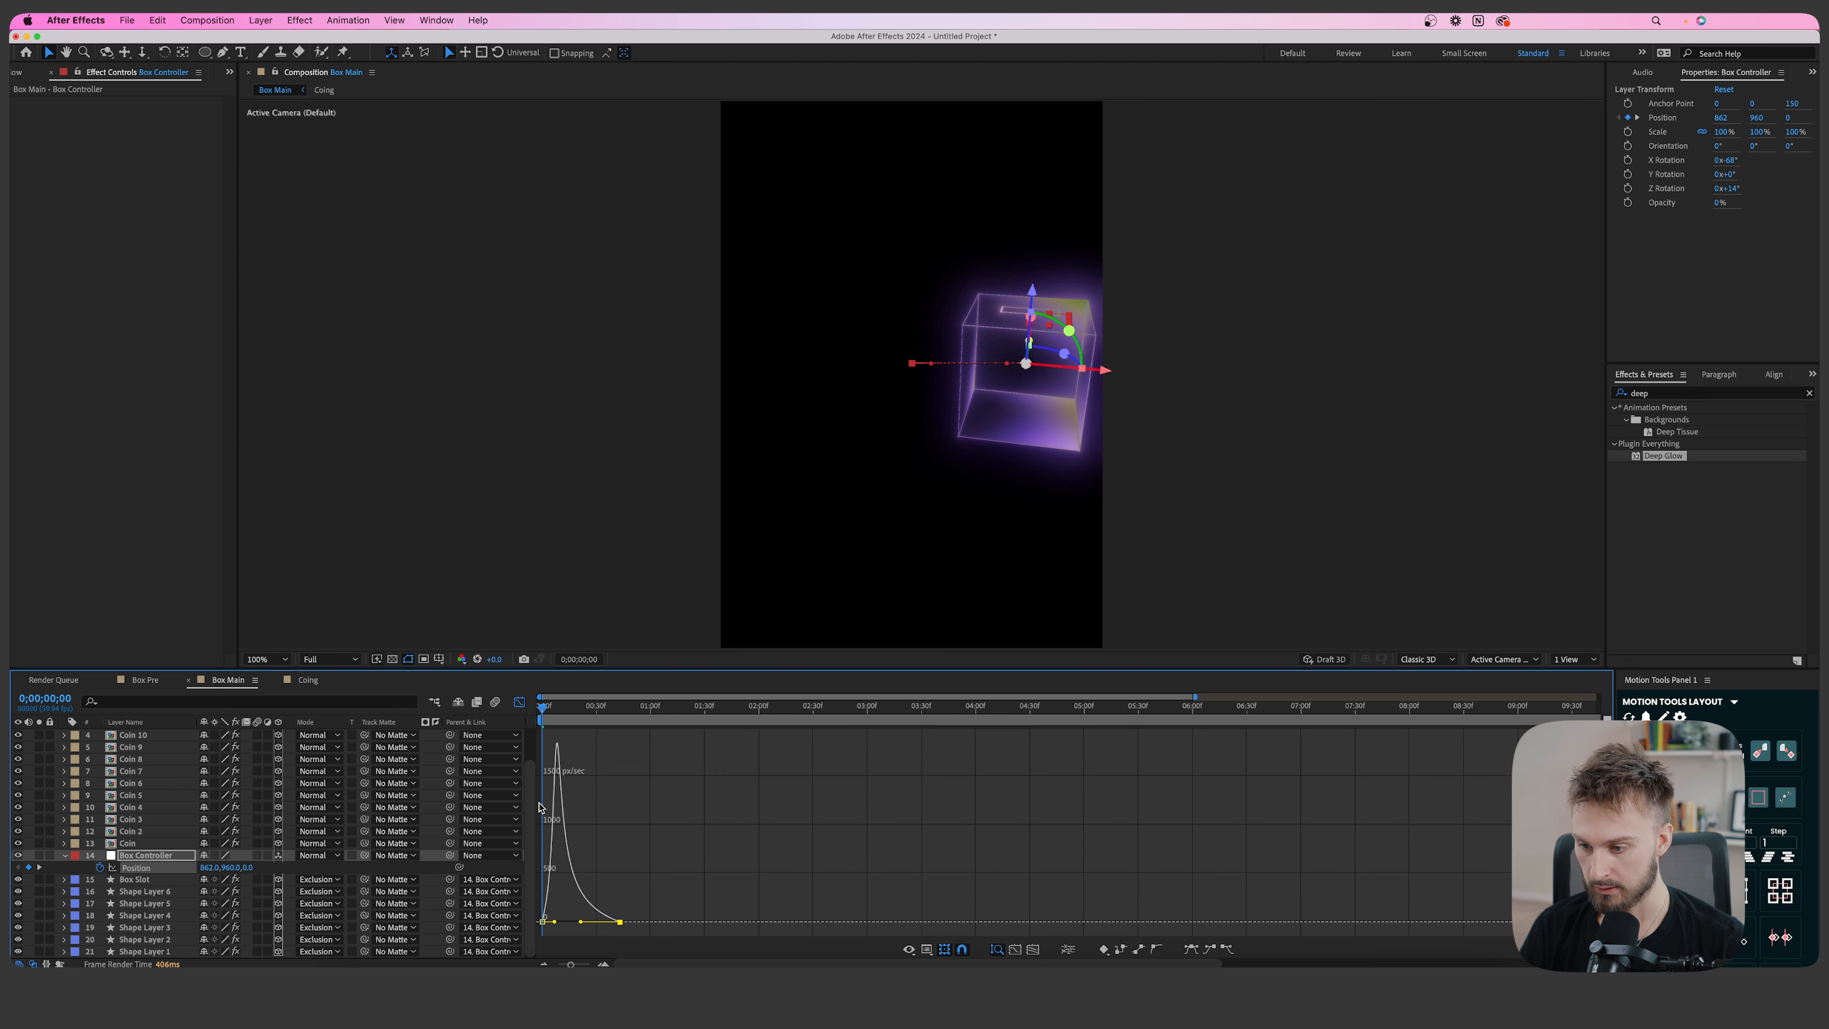
{"action": "left_click", "coordinate": [519, 701]}
{"action": "left_click", "coordinate": [641, 798]}
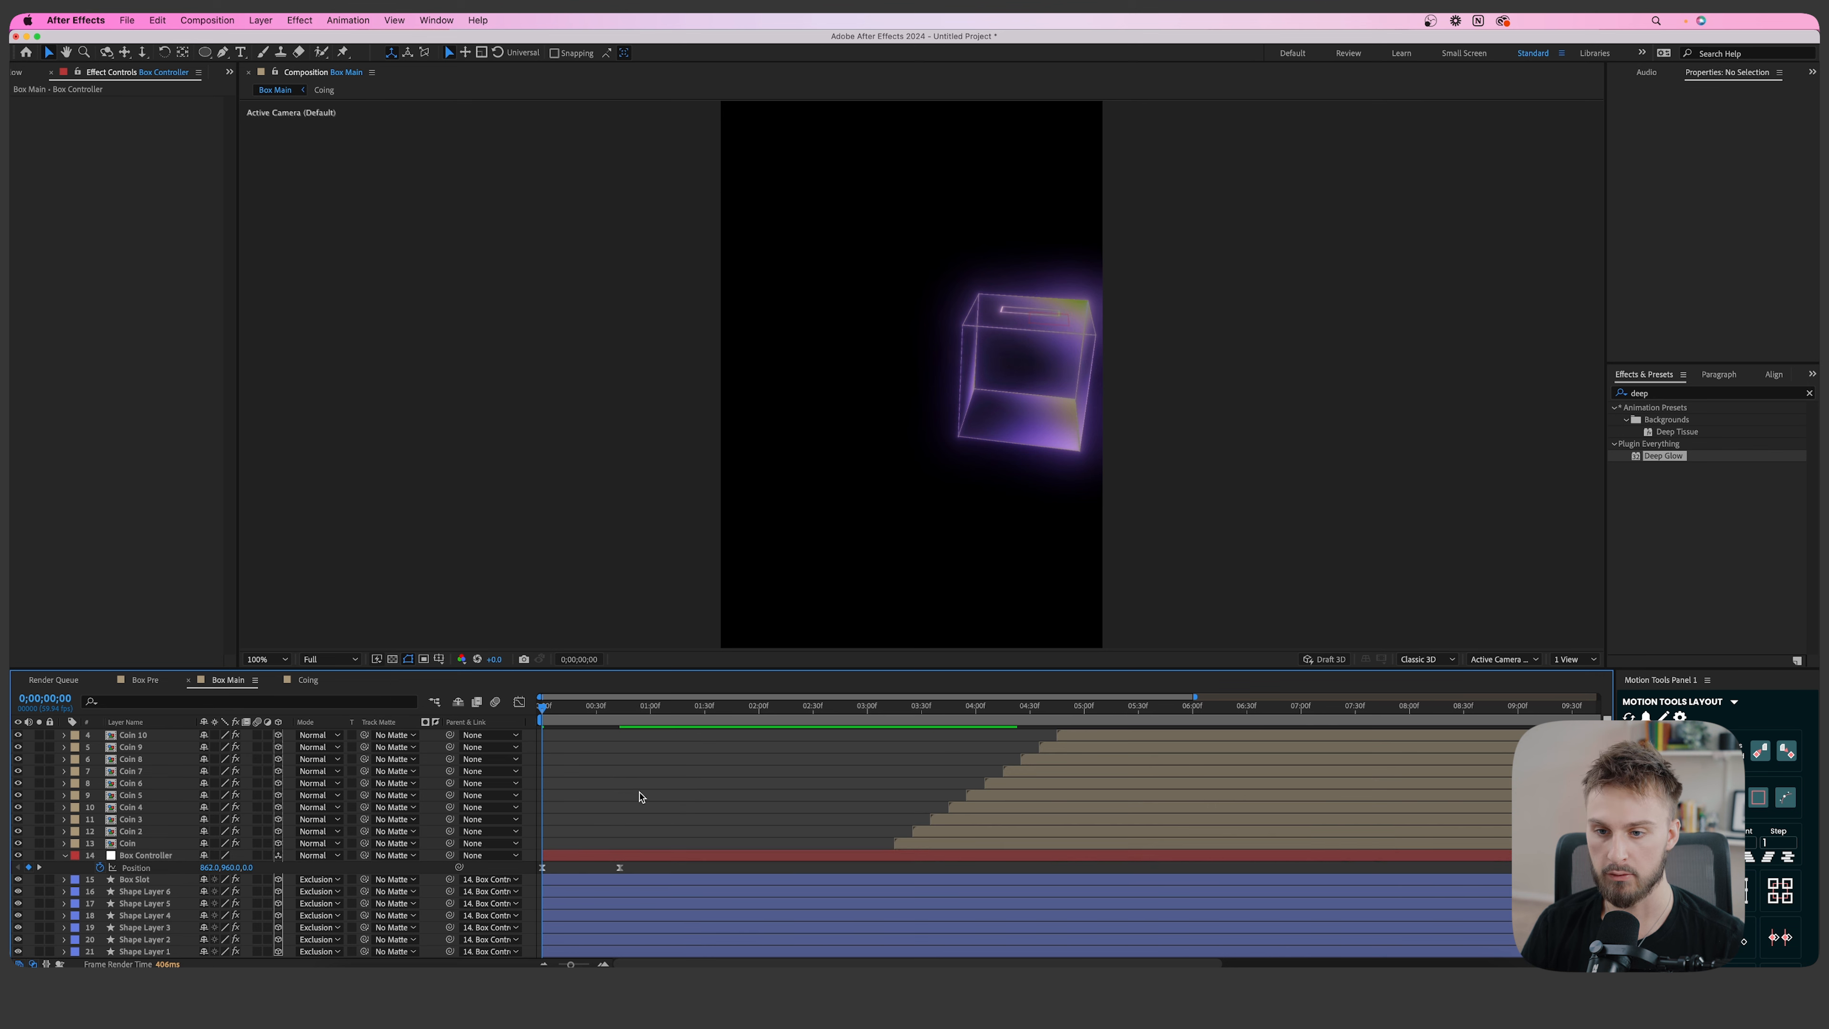
{"action": "key", "text": "space"}
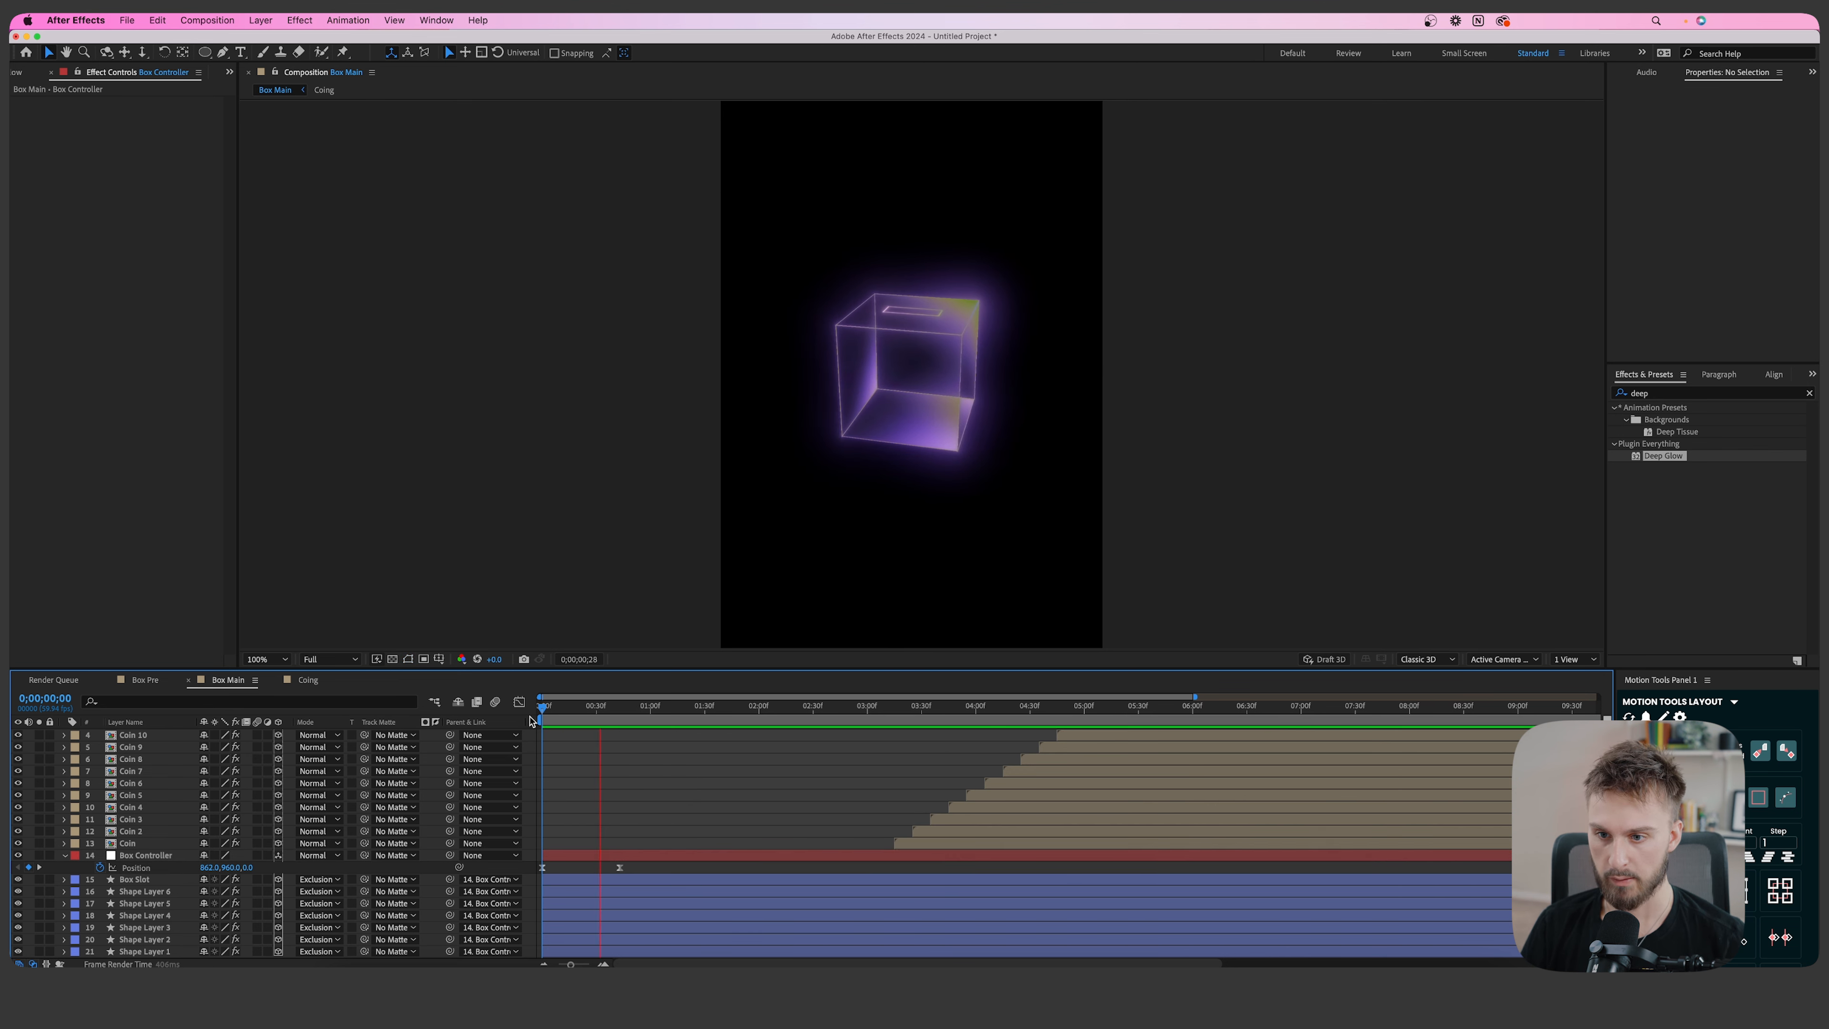
{"action": "left_click_drag", "start_coordinate": [666, 718], "coordinate": [540, 717]}
{"action": "key", "text": "space"}
{"action": "key", "text": "space"}
Move the Box Controller's second position keyframe later to about 0;00;00;56 and preview the slide.
{"action": "left_click_drag", "start_coordinate": [620, 868], "coordinate": [644, 873]}
{"action": "key", "text": "space"}
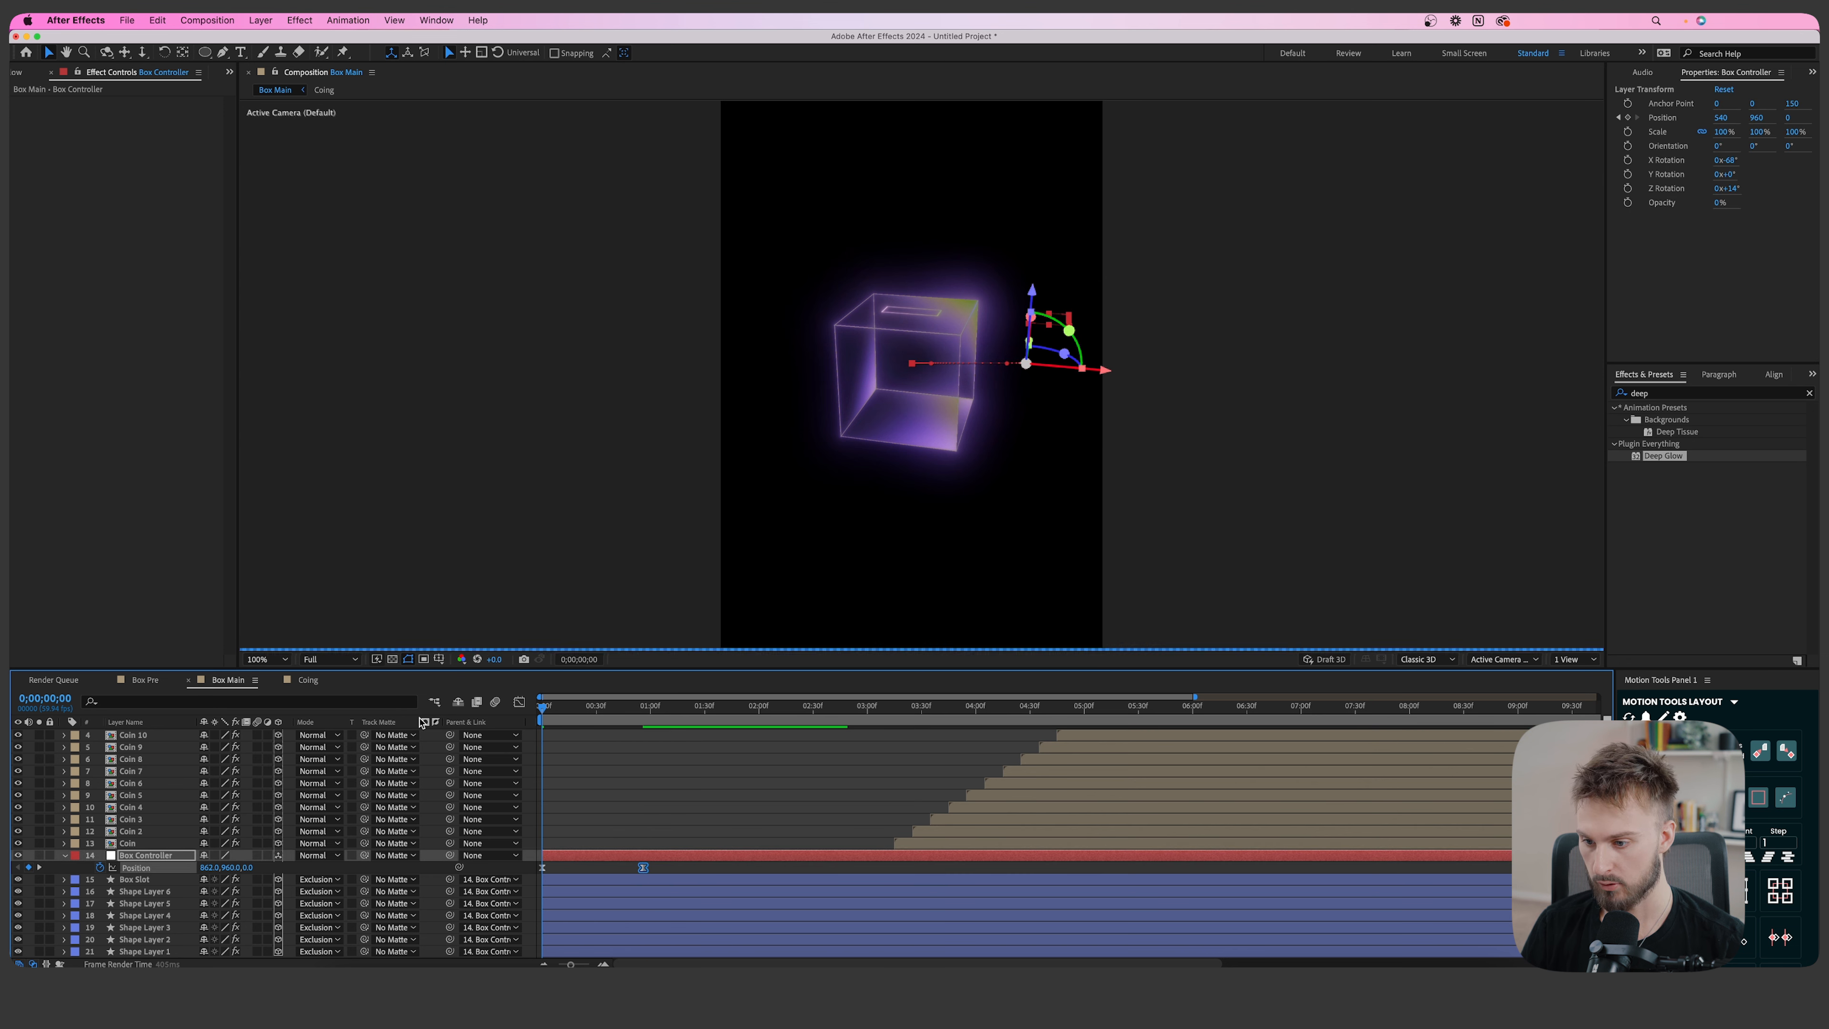
{"action": "left_click", "coordinate": [722, 851]}
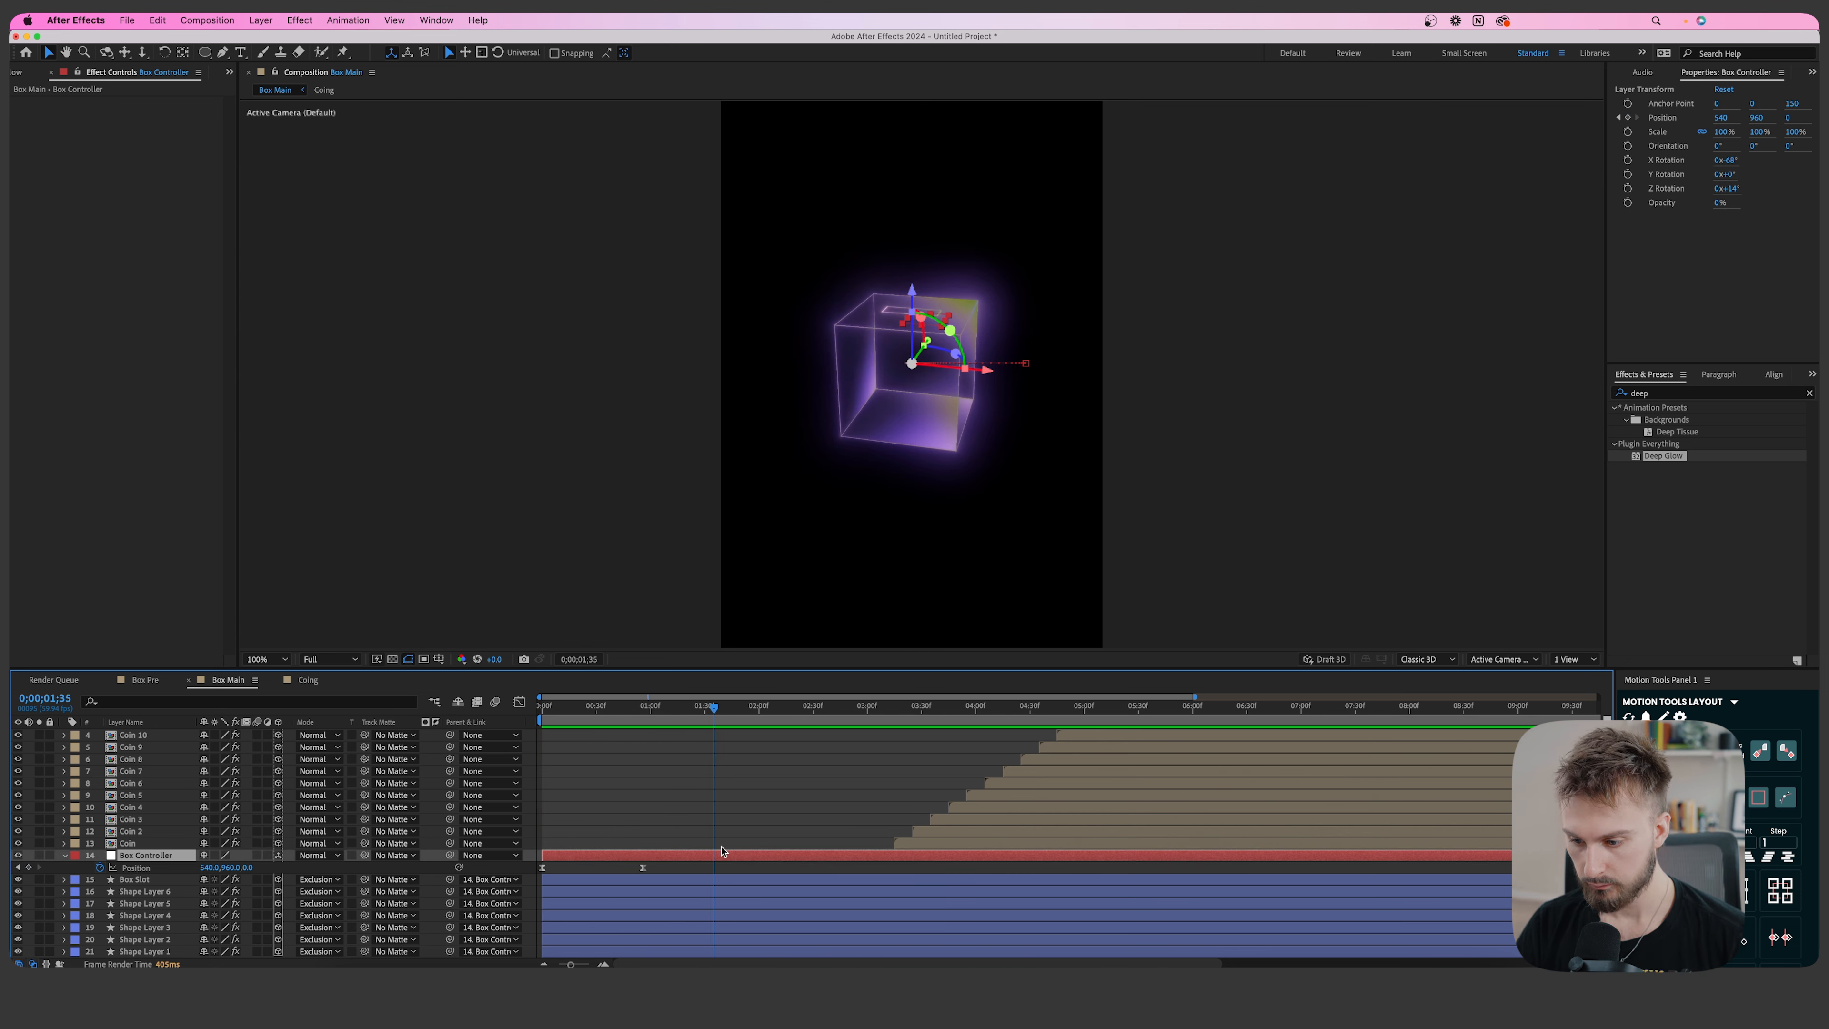
Shift all 13 staggered coin layers earlier so the first coin starts at about 0;00;00;56.
{"action": "left_click", "coordinate": [928, 839]}
{"action": "scroll", "coordinate": [1082, 798], "scroll_direction": "up", "scroll_amount": 2}
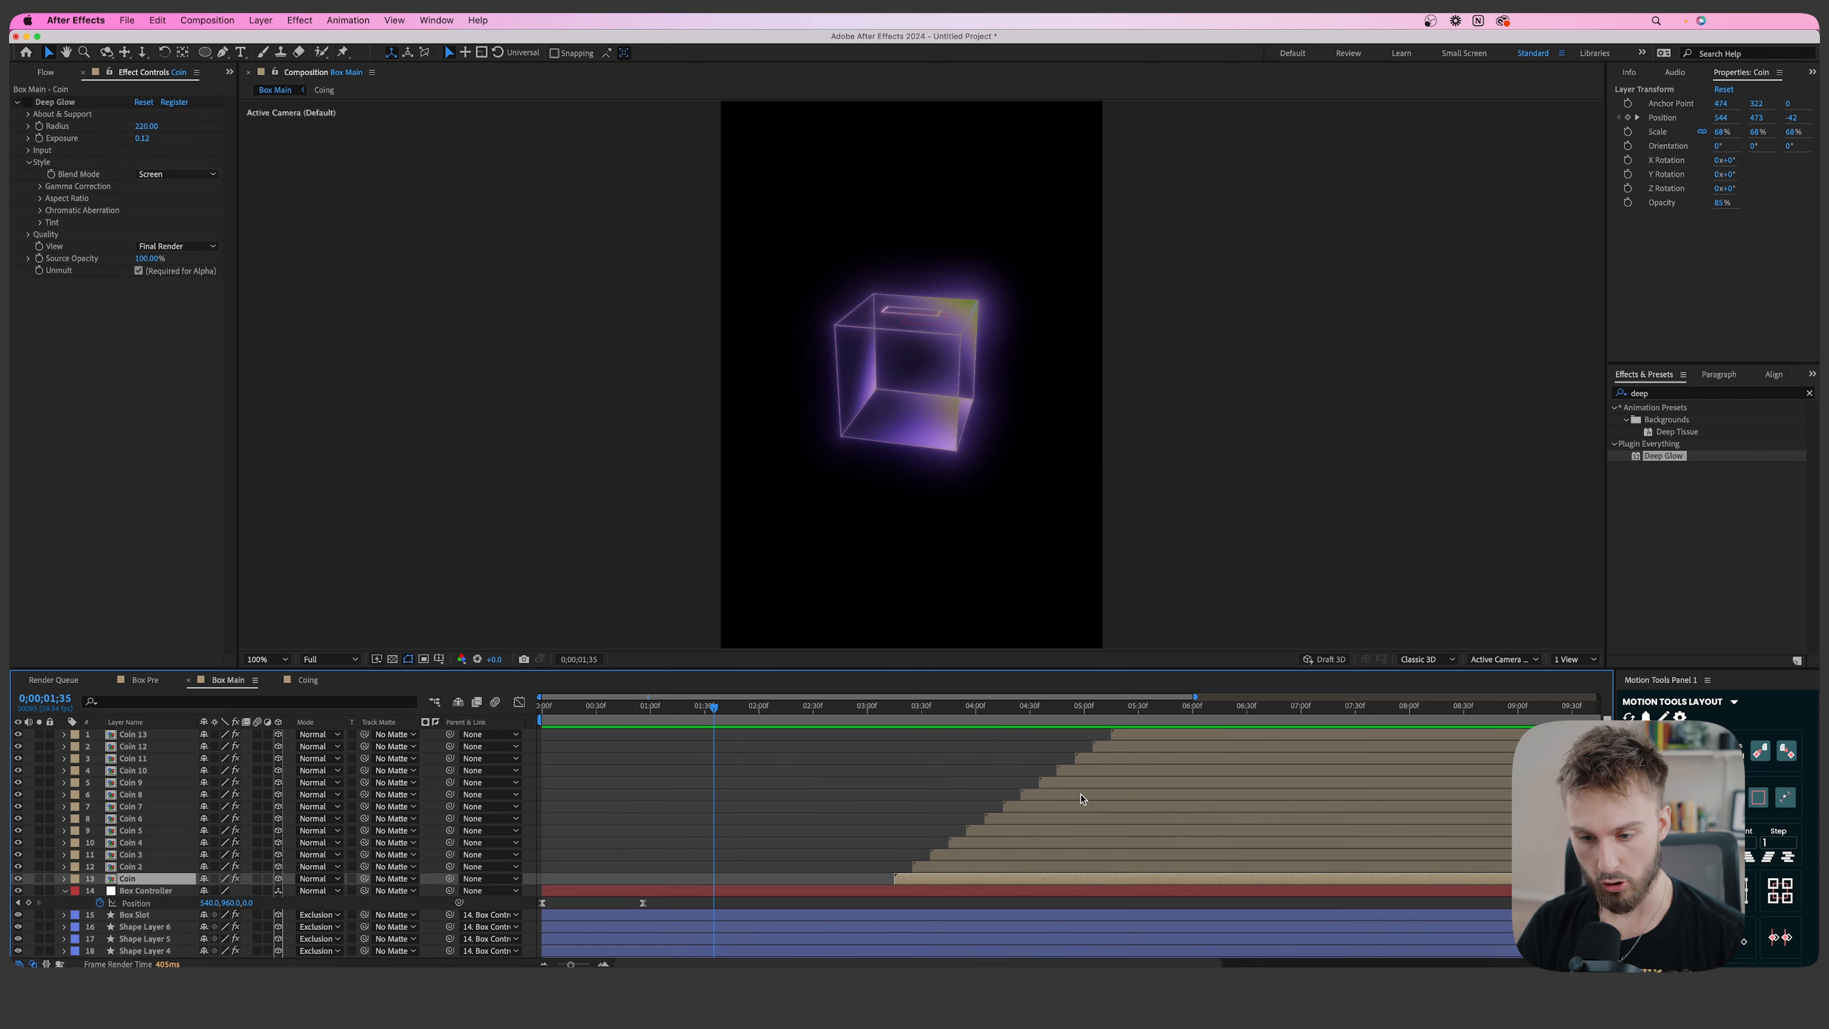
{"action": "left_click", "coordinate": [1173, 738], "text": "shift"}
{"action": "left_click_drag", "start_coordinate": [1082, 829], "coordinate": [731, 859]}
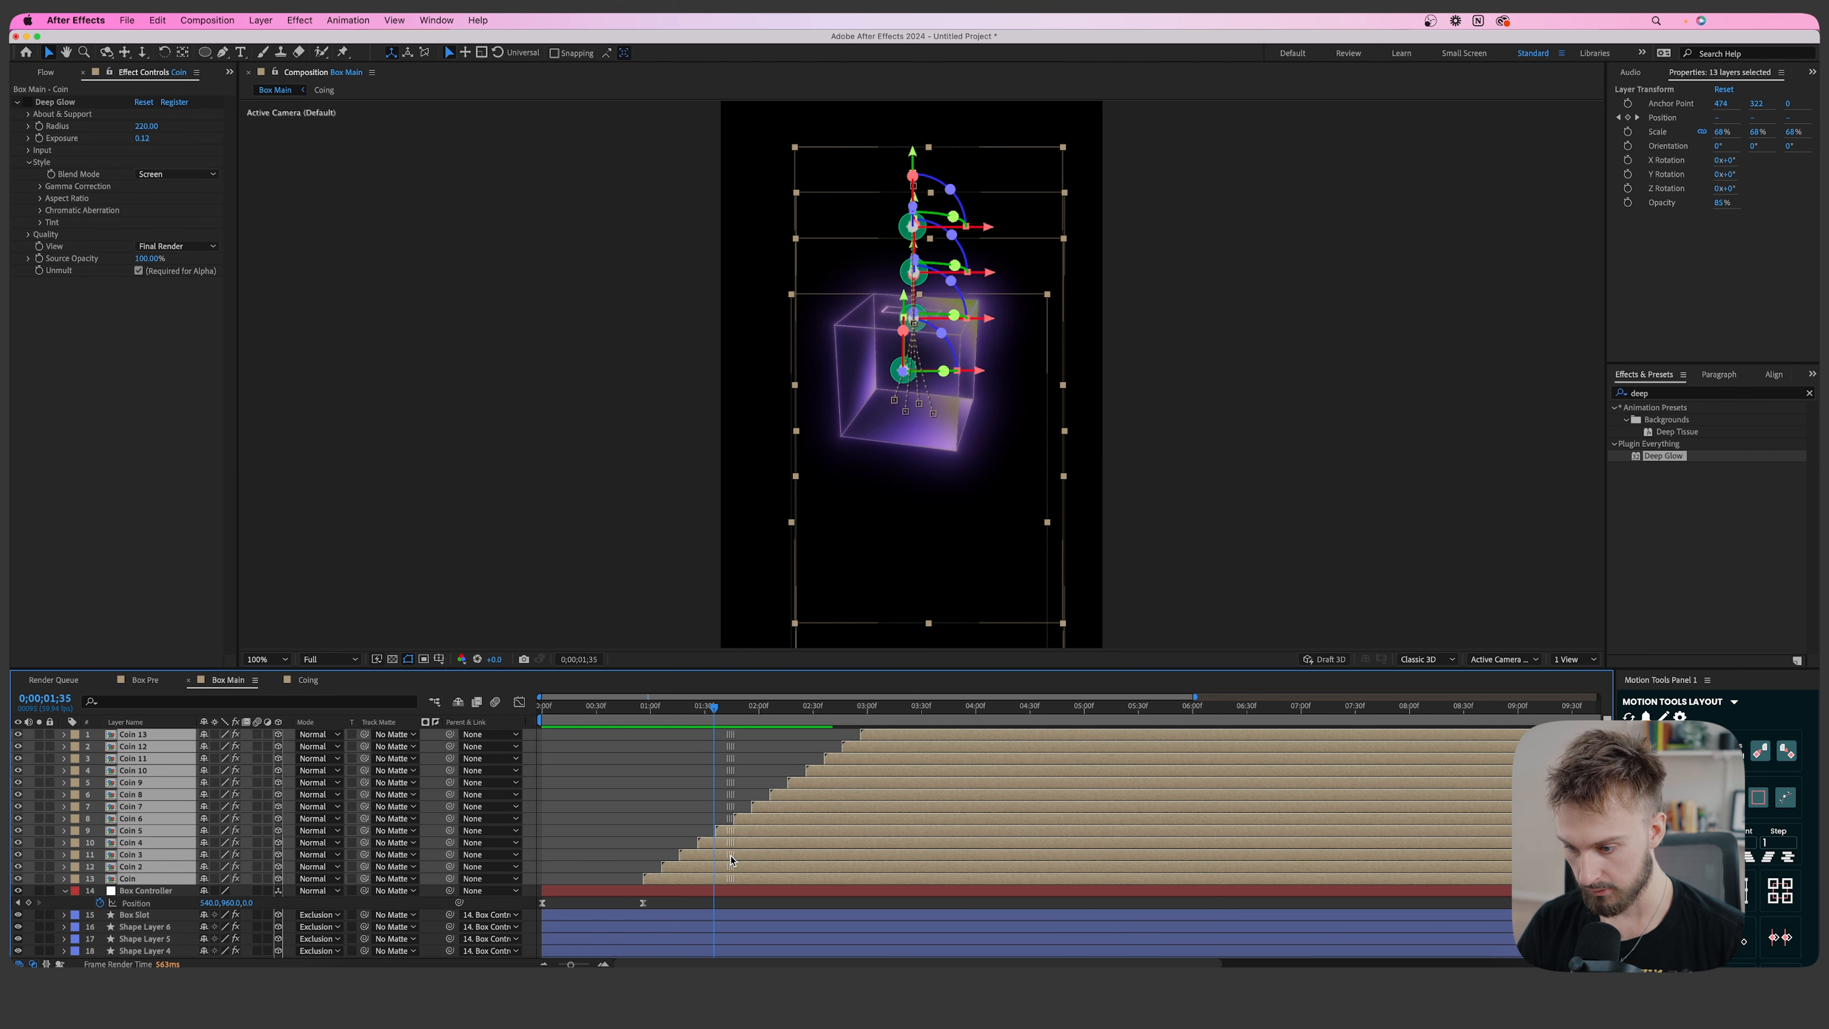
{"action": "left_click_drag", "start_coordinate": [666, 715], "coordinate": [645, 721]}
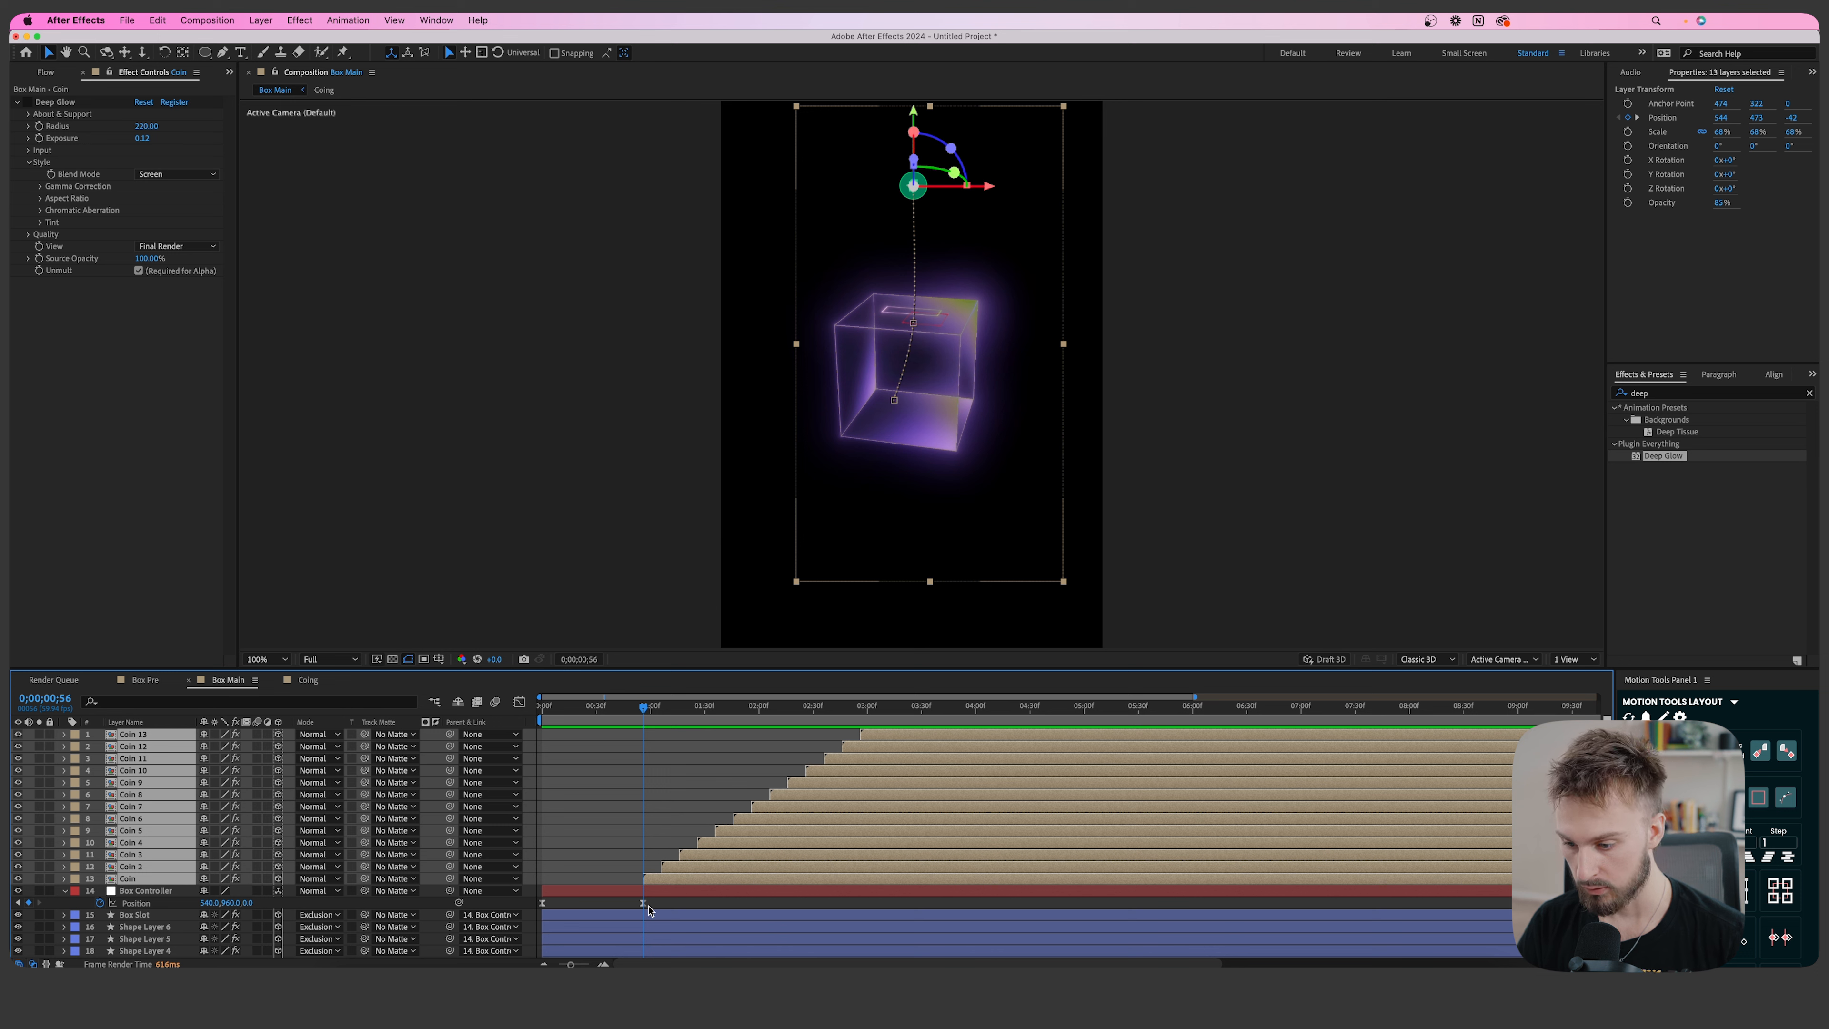
Preview the box sliding in and the coins dropping through its slot.
{"action": "key", "text": "space"}
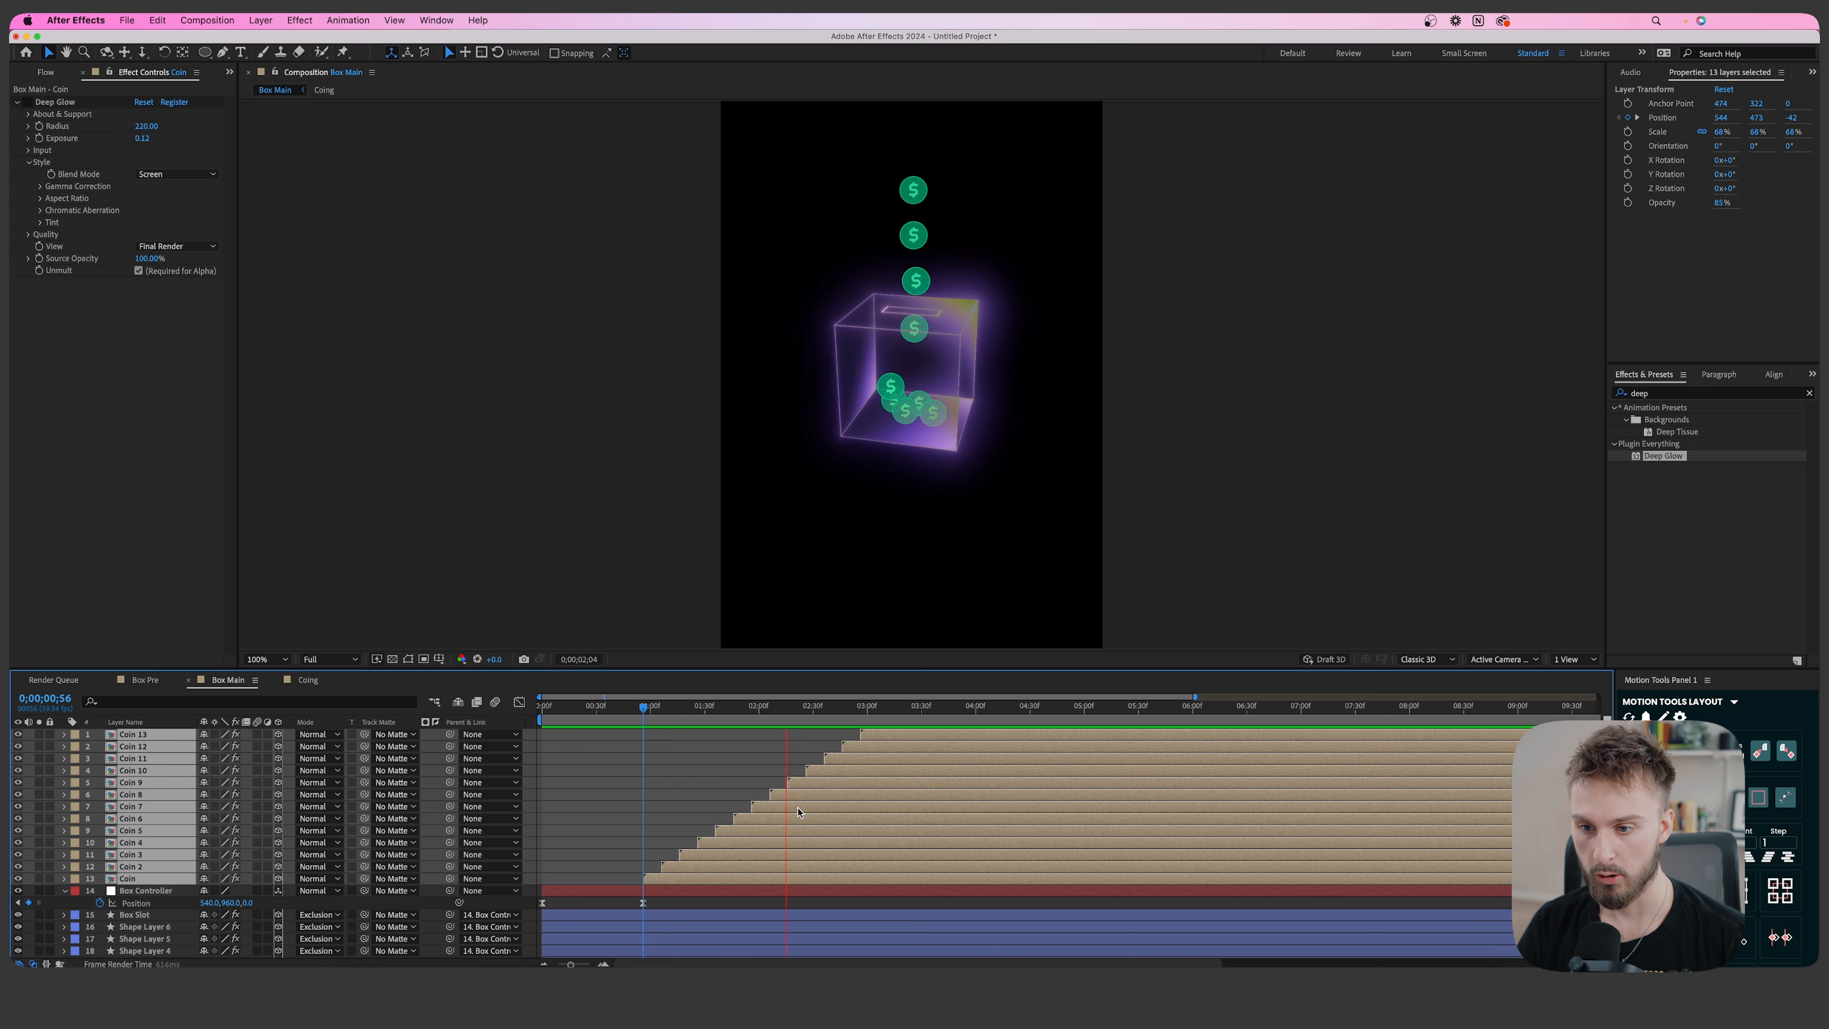
{"action": "key", "text": "space"}
{"action": "key", "text": "space"}
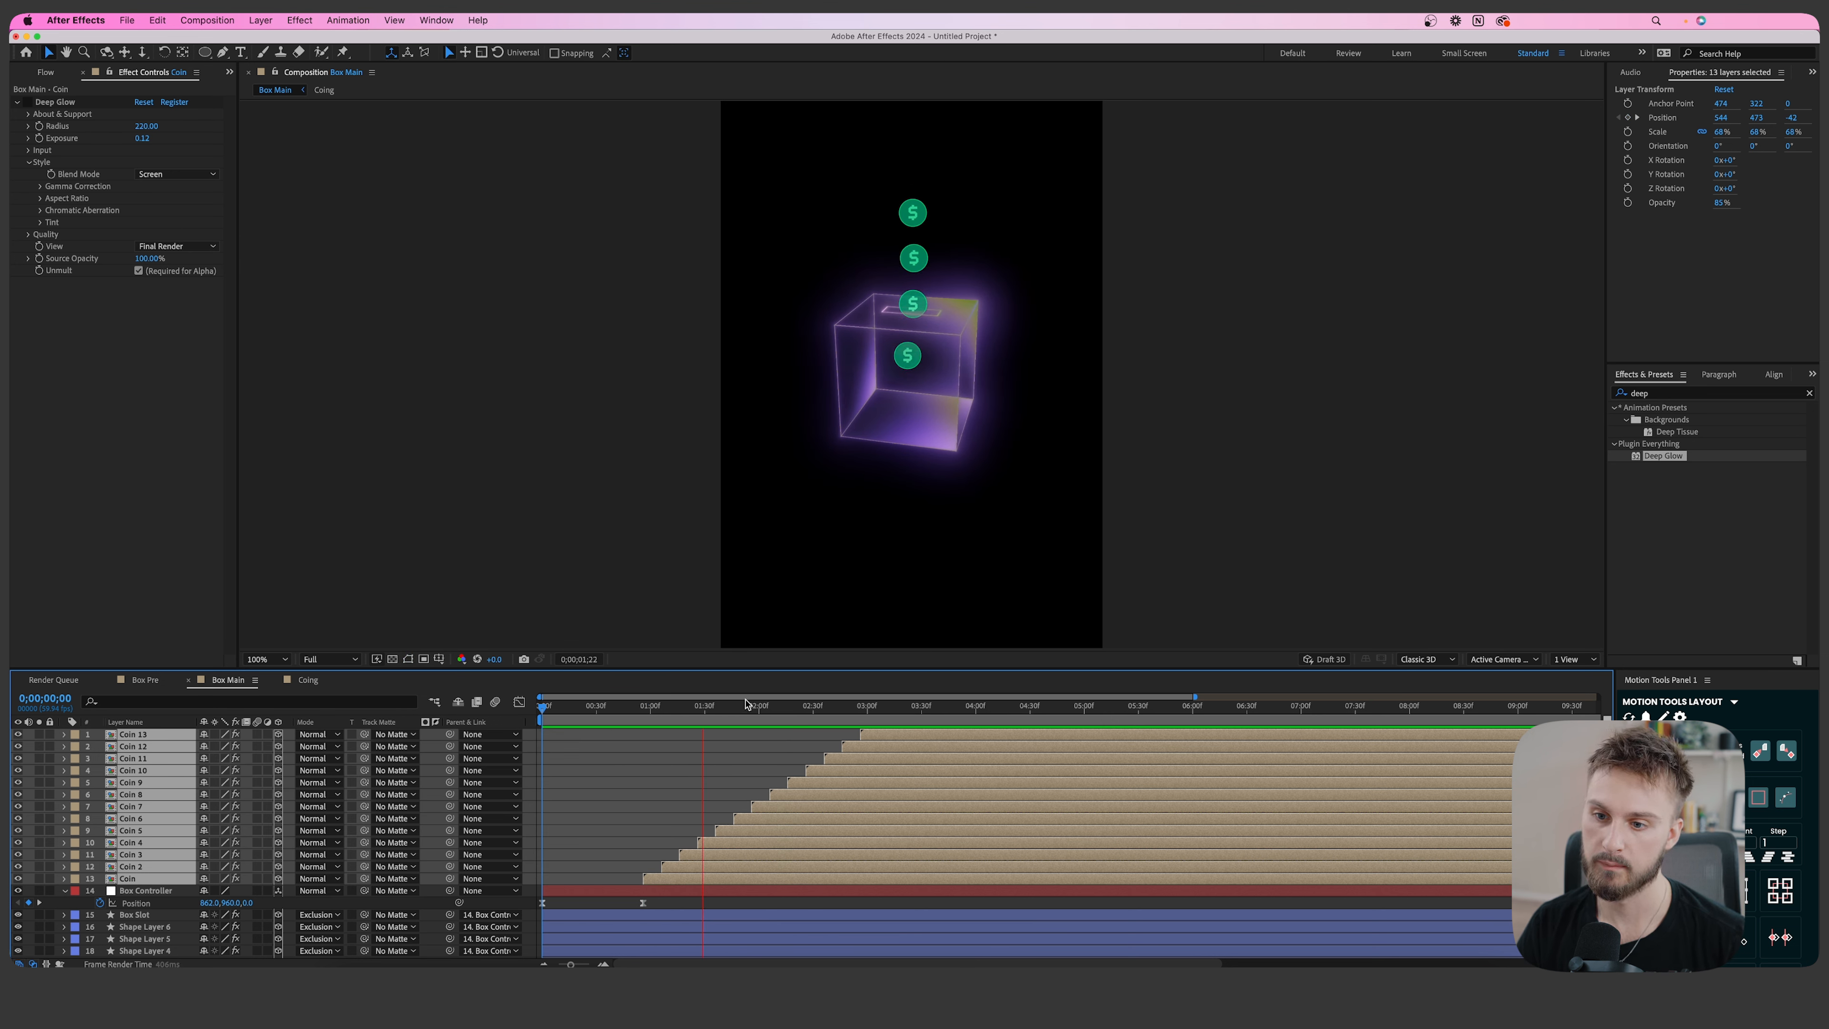
{"action": "left_click", "coordinate": [806, 704]}
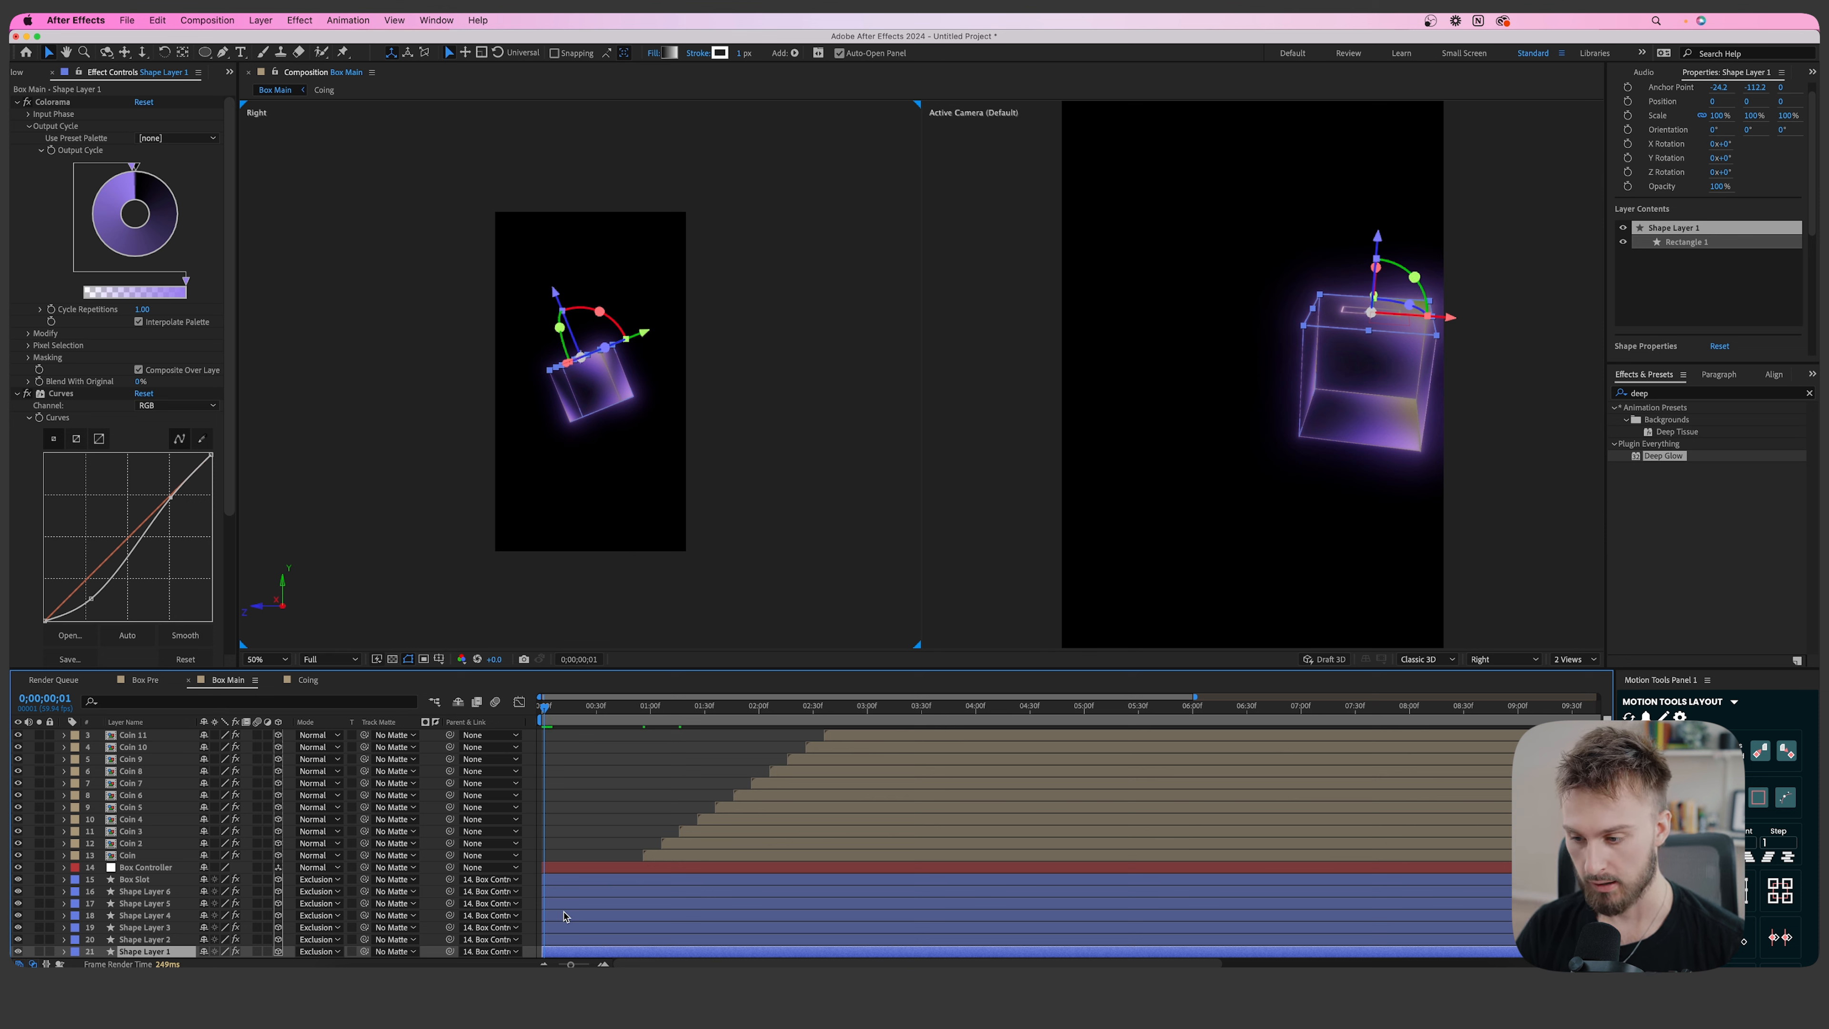
Pre-compose all coin, controller and box layers into a composition named Single Box Animation.
{"action": "key", "text": "Home"}
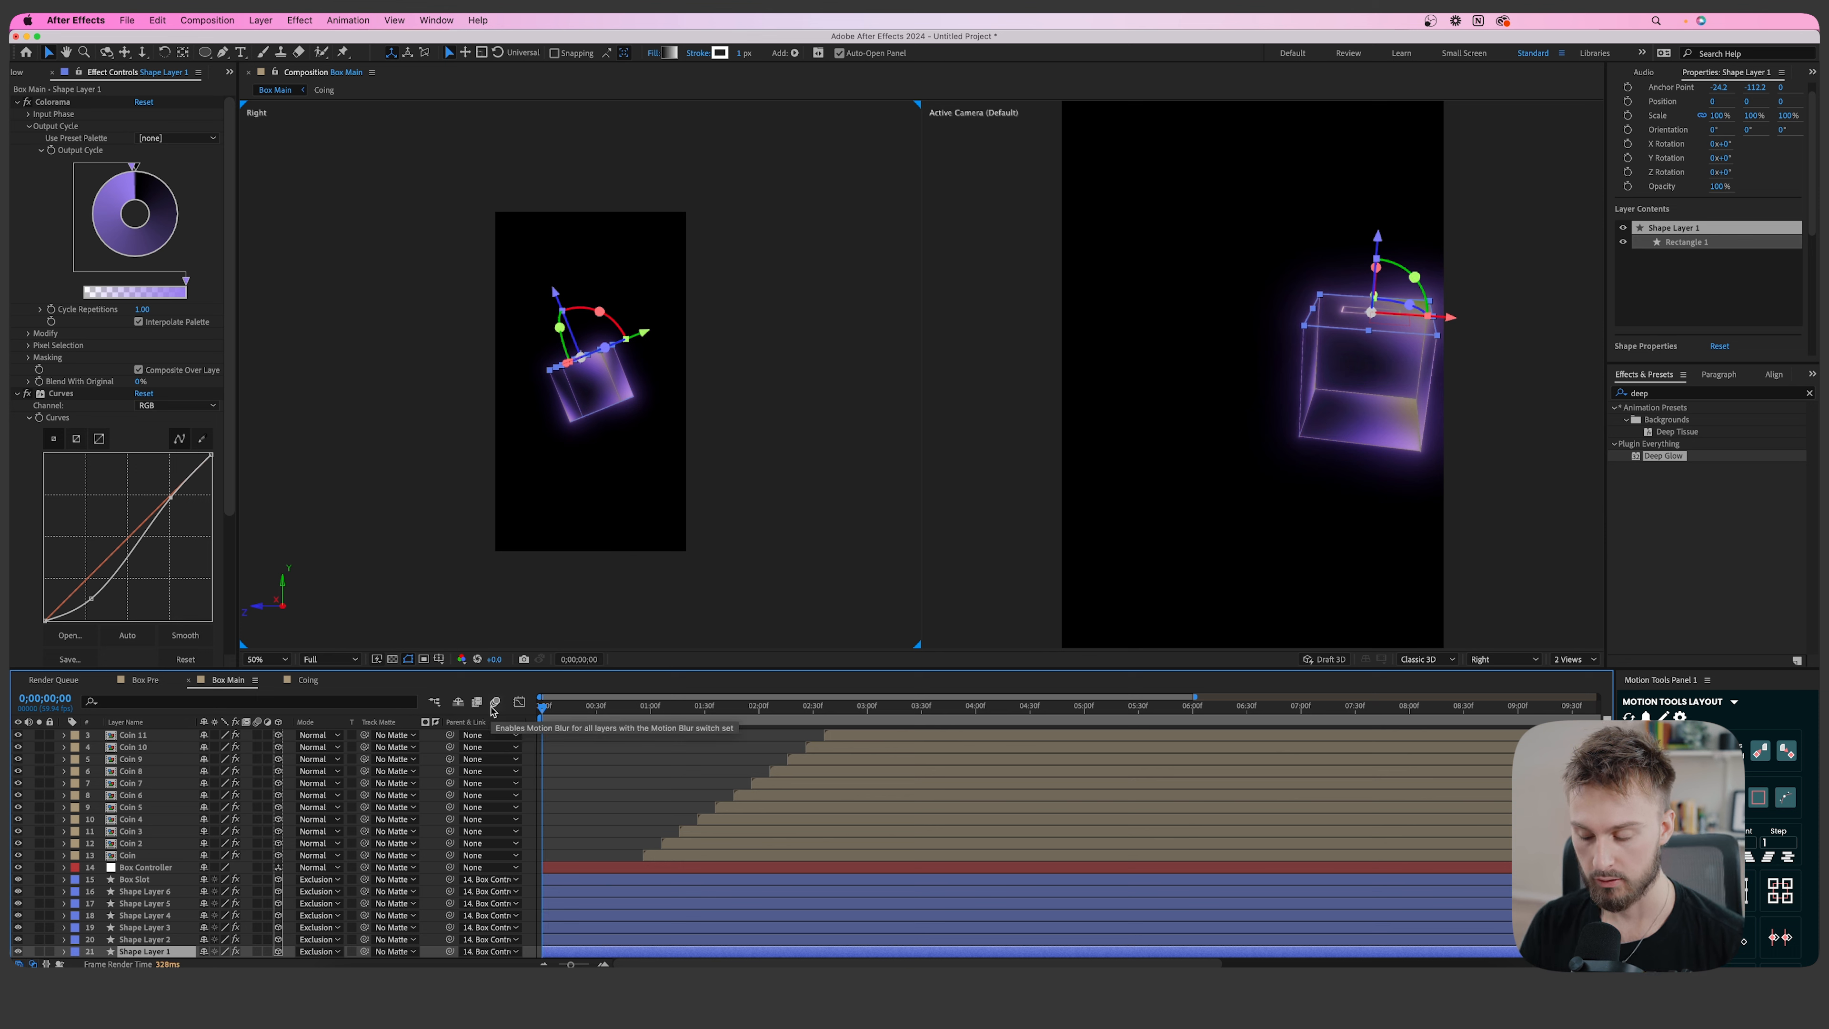
{"action": "scroll", "coordinate": [618, 911], "scroll_direction": "up", "scroll_amount": 1}
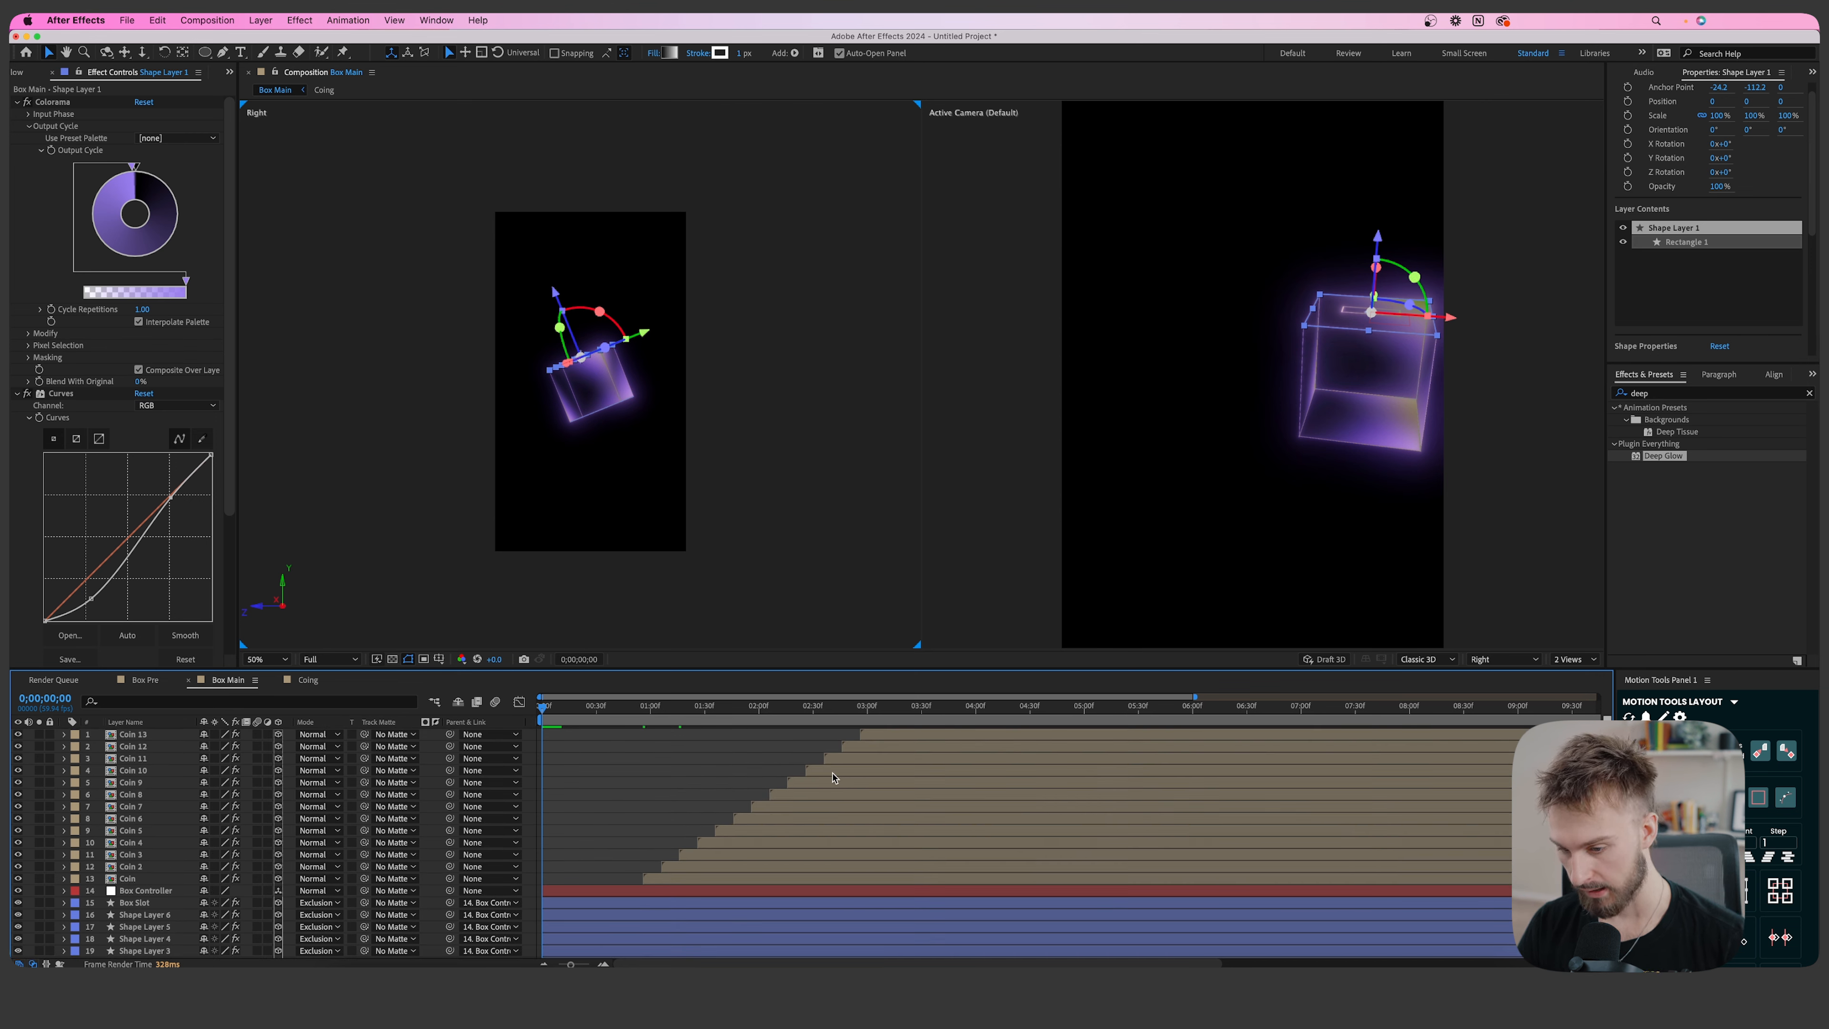
{"action": "key", "text": "super+a"}
{"action": "right_click", "coordinate": [893, 792]}
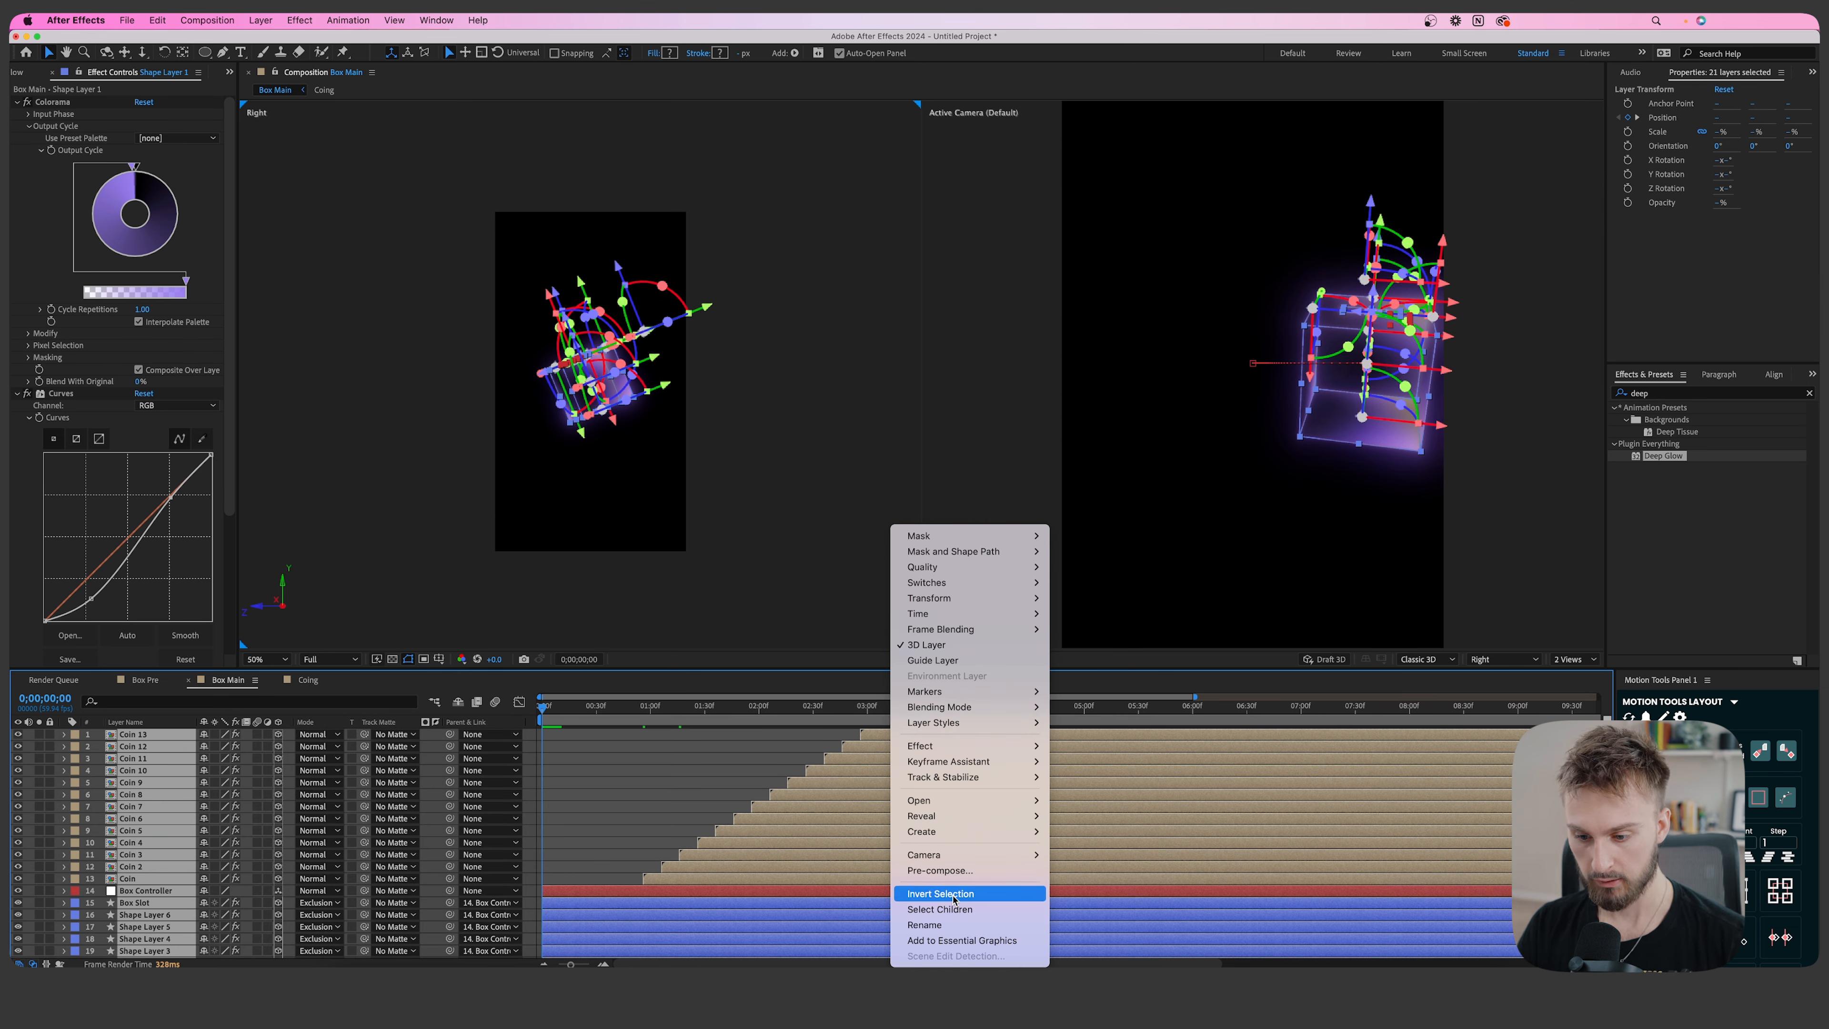
{"action": "left_click", "coordinate": [940, 870]}
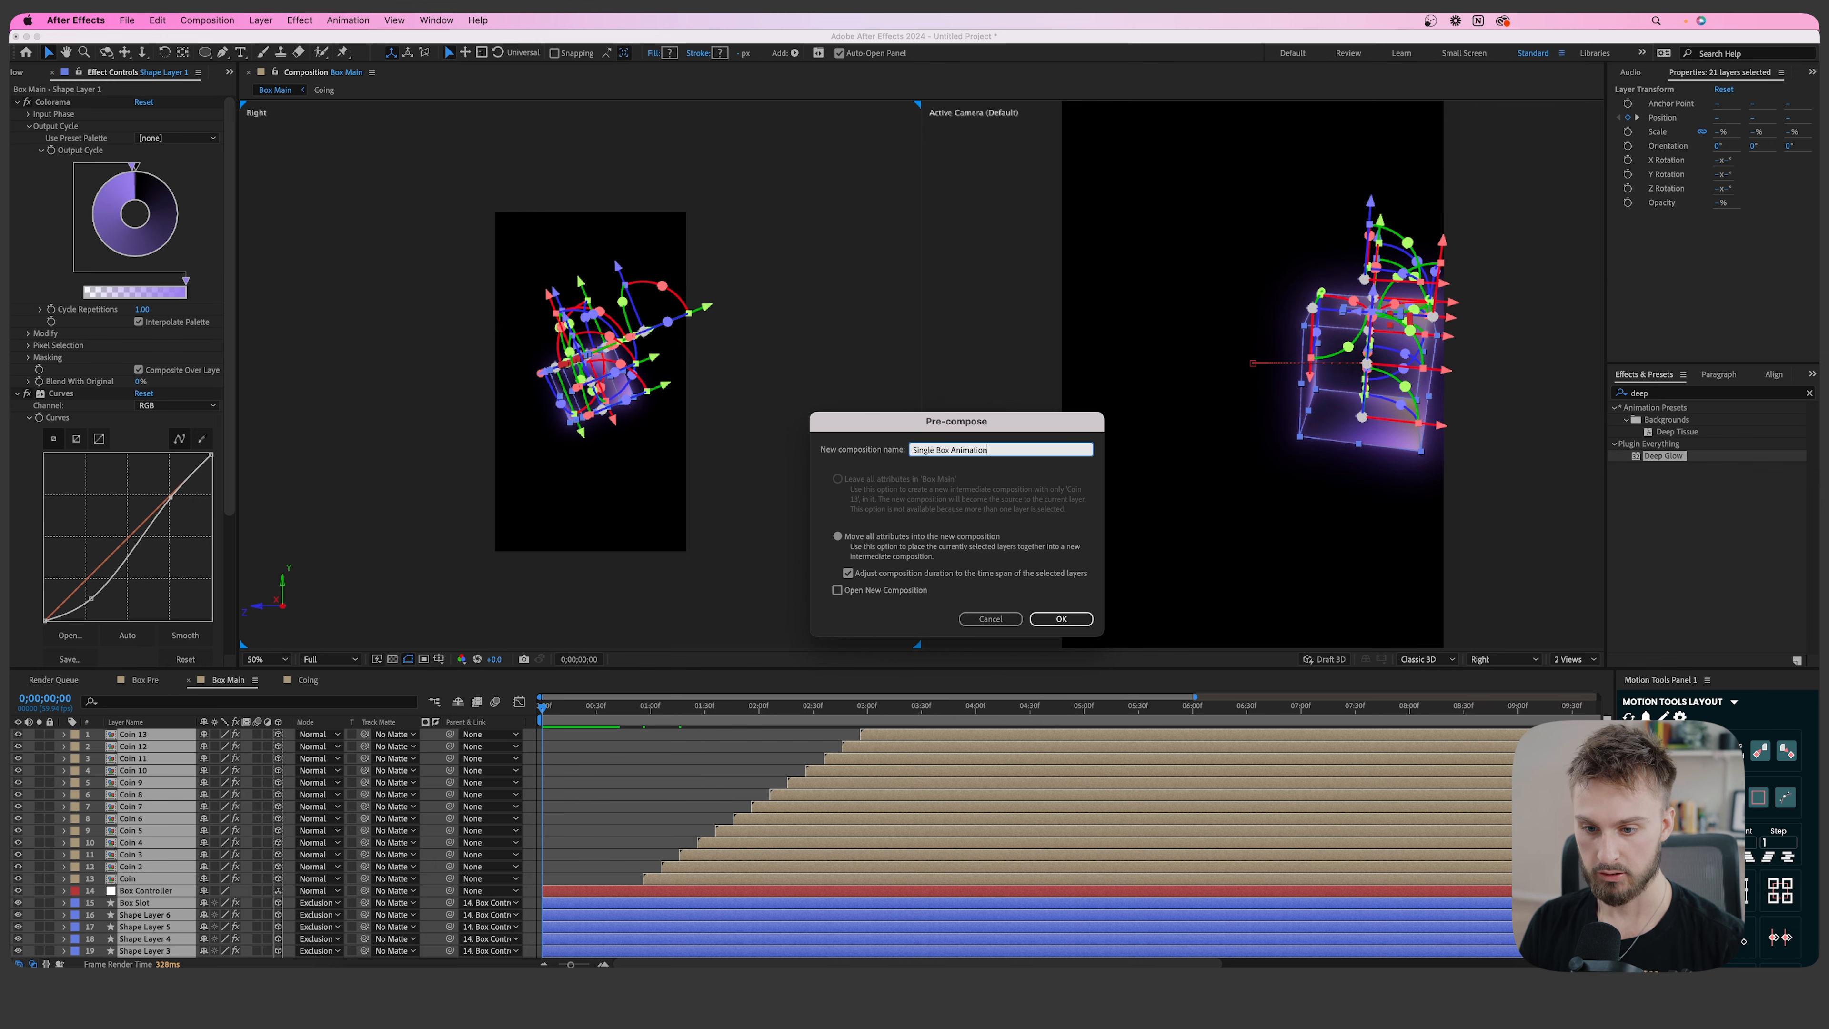
{"action": "key", "text": "Return"}
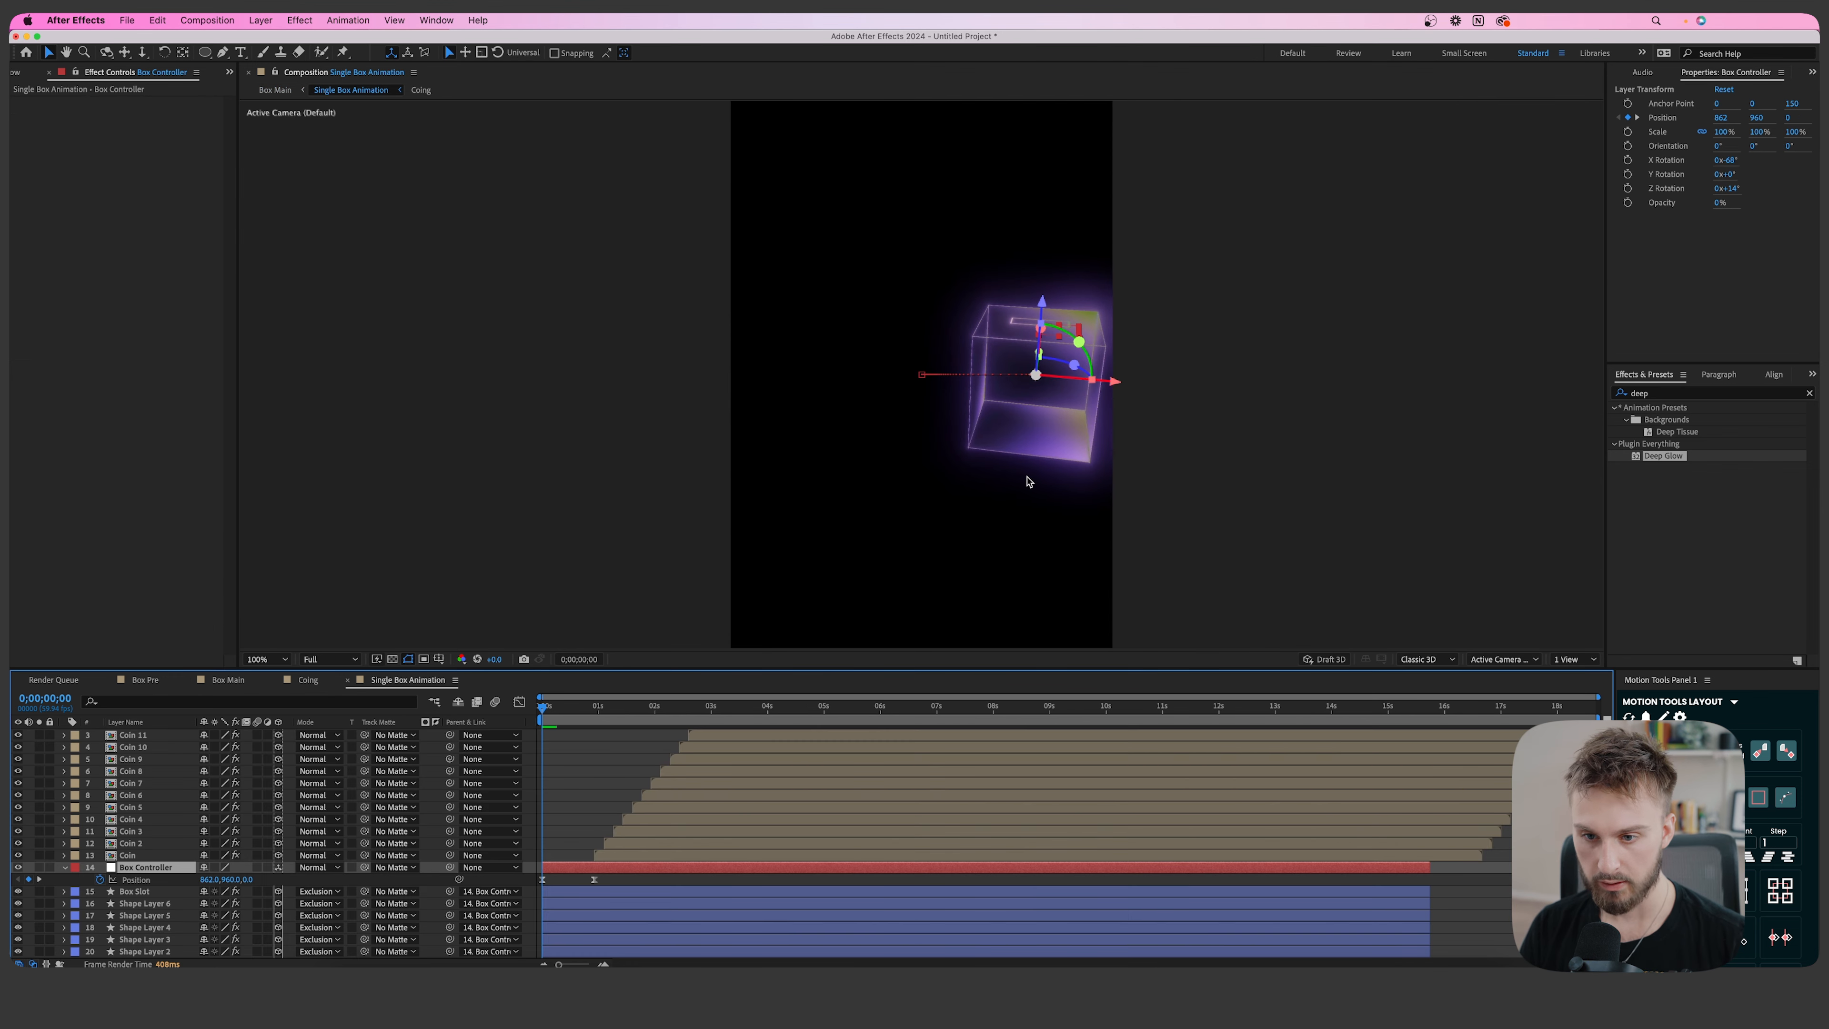
Lower the Box Controller's X position at 0;00;00;00 so the box's glow is not cut off by the frame edge.
{"action": "scroll", "coordinate": [1120, 358], "scroll_direction": "up", "scroll_amount": 1}
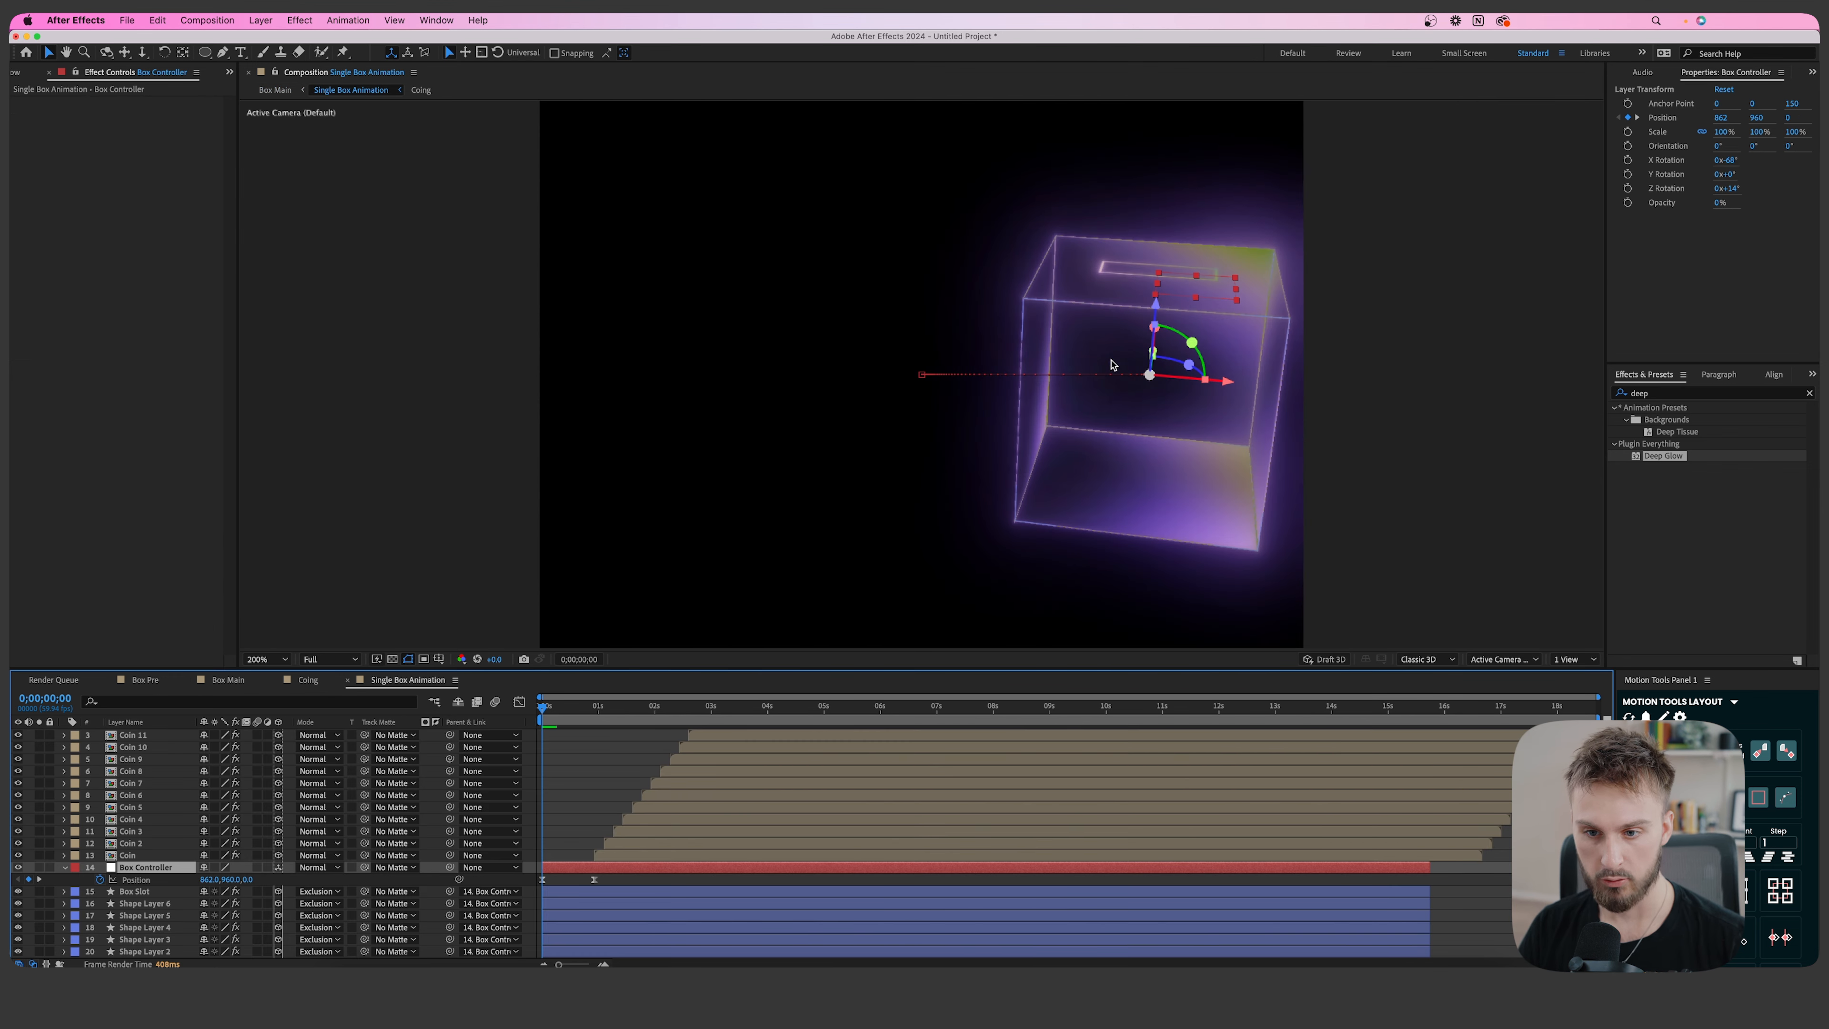
{"action": "scroll", "coordinate": [1124, 325], "scroll_direction": "right", "scroll_amount": 5}
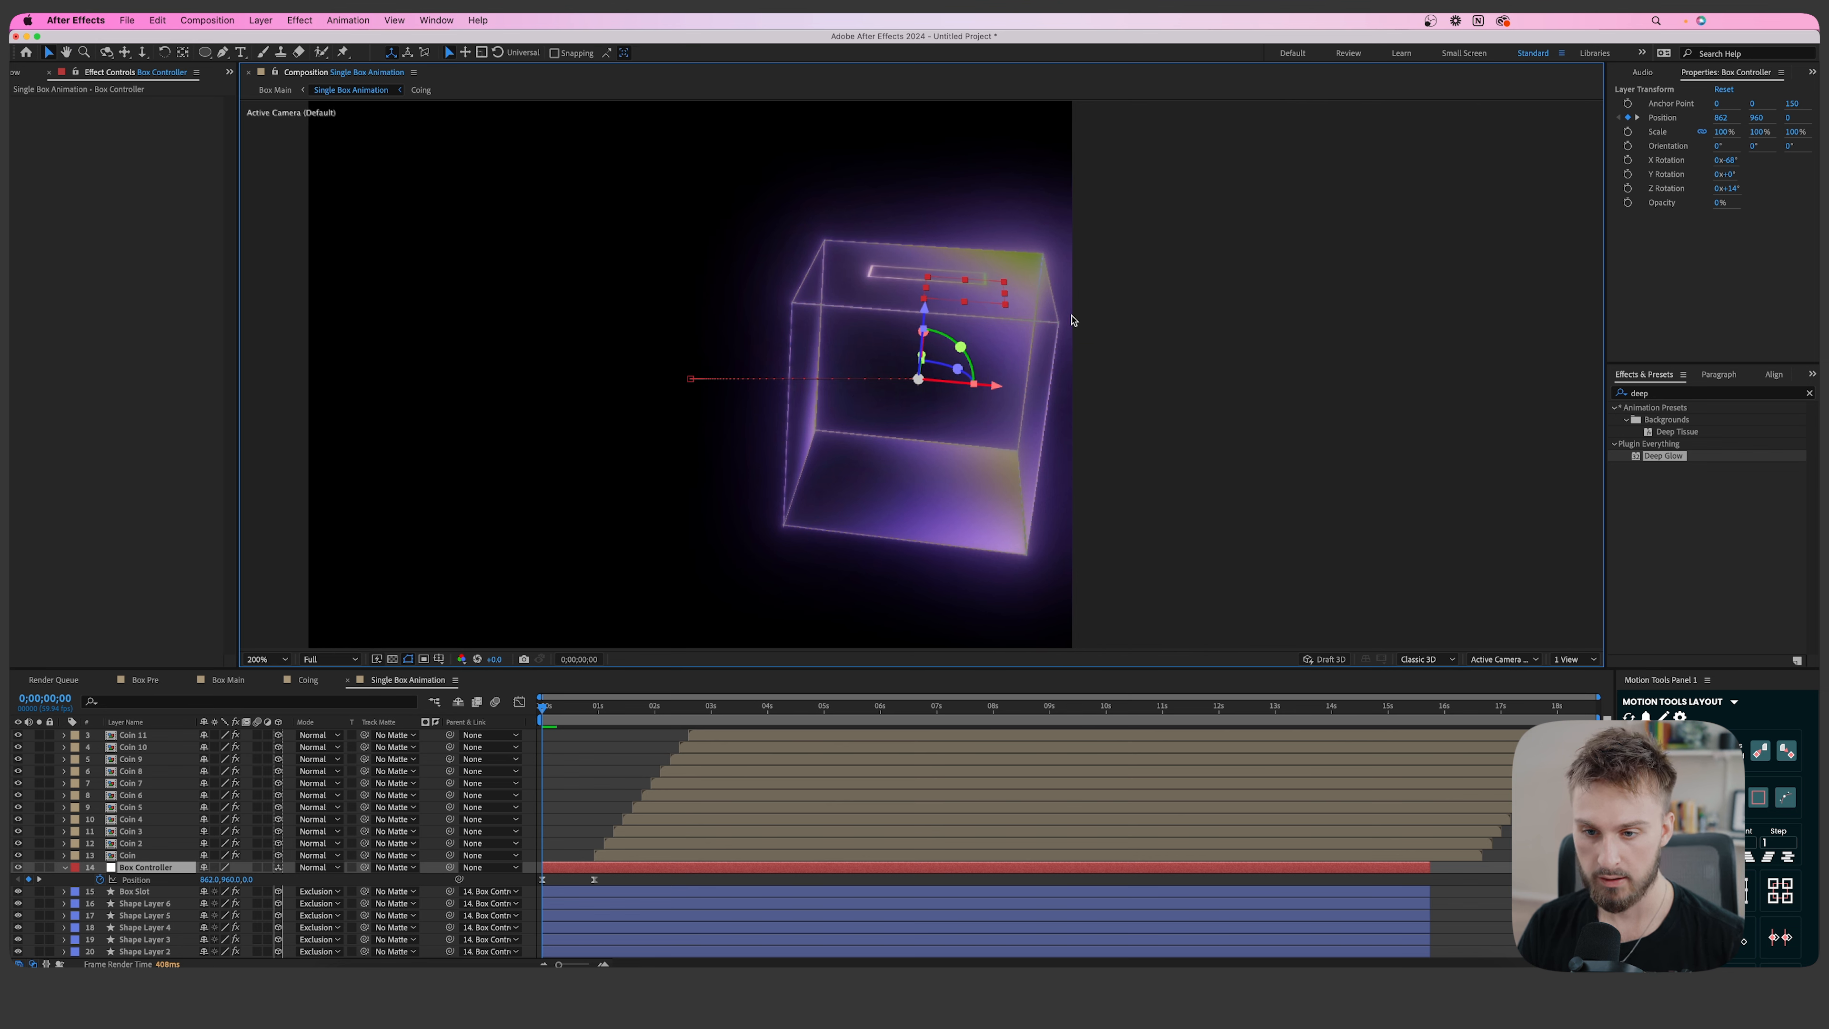
{"action": "left_click_drag", "start_coordinate": [208, 878], "coordinate": [175, 881]}
Set the Single Box Animation layer's scale to 60% in the Box Main composition and scrub through the animation.
{"action": "left_click", "coordinate": [228, 680]}
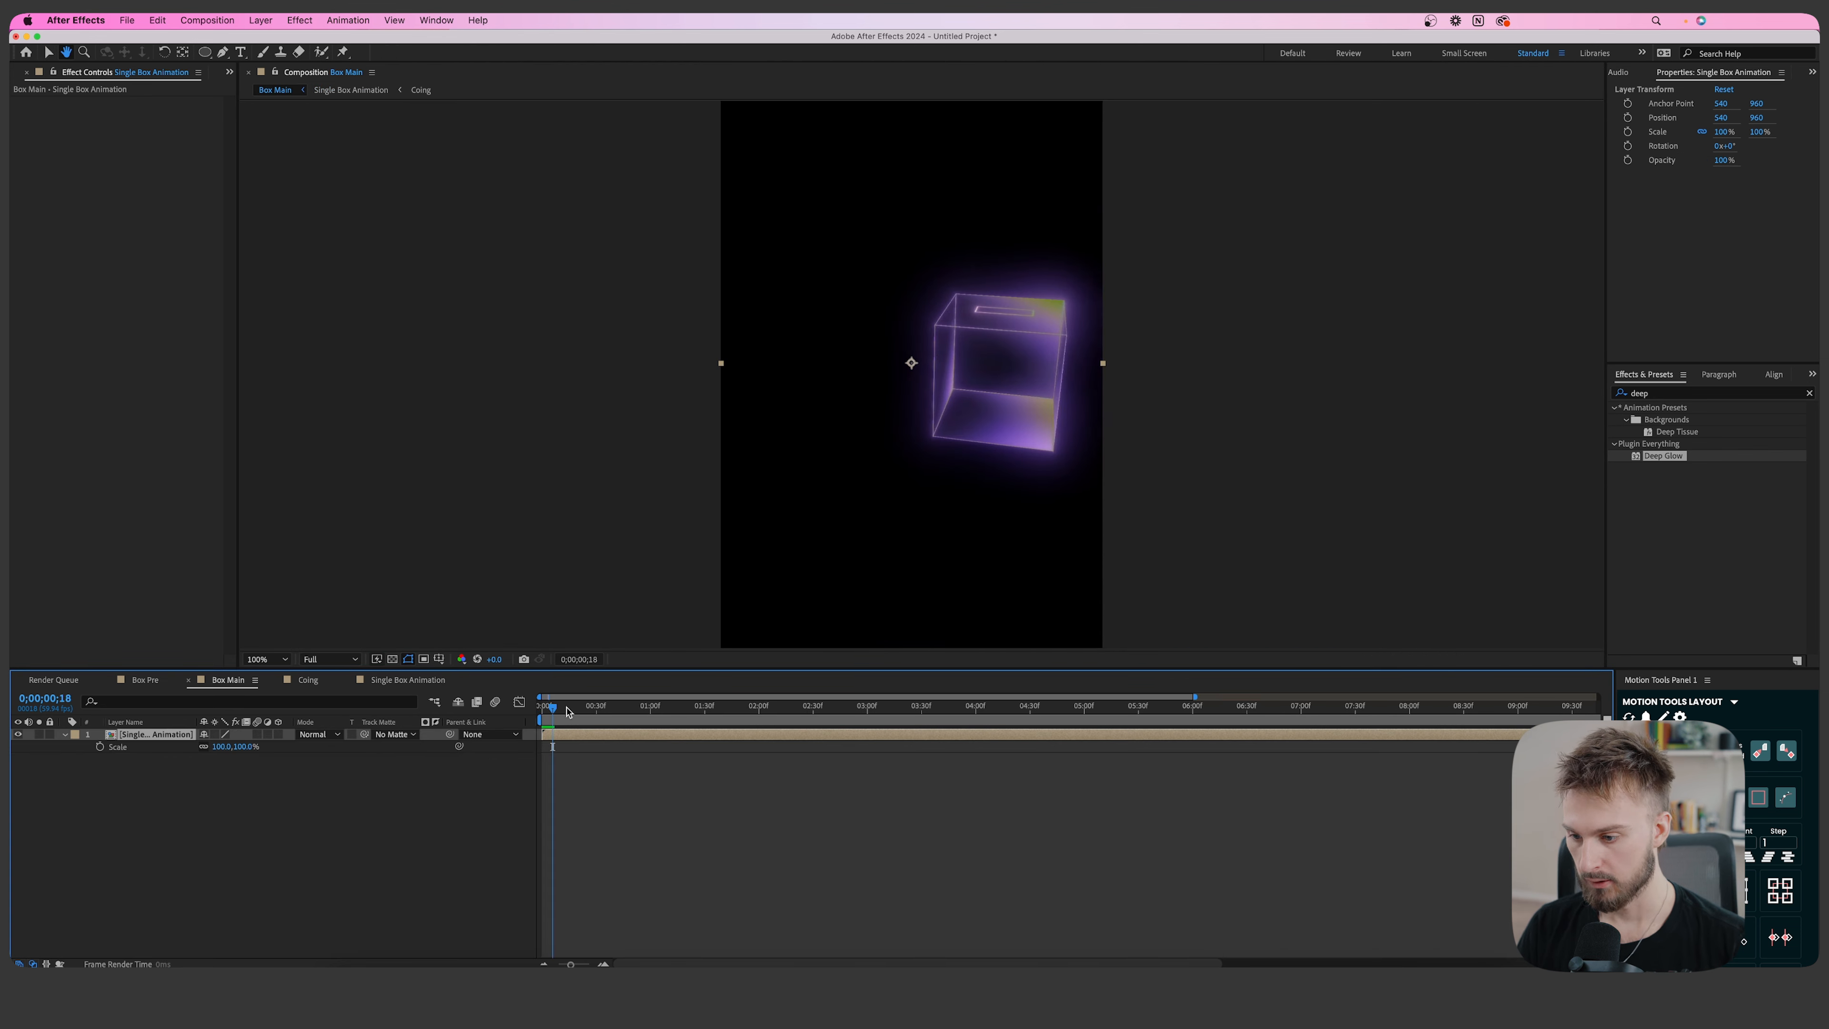
{"action": "type", "text": "60"}
{"action": "key", "text": "Return"}
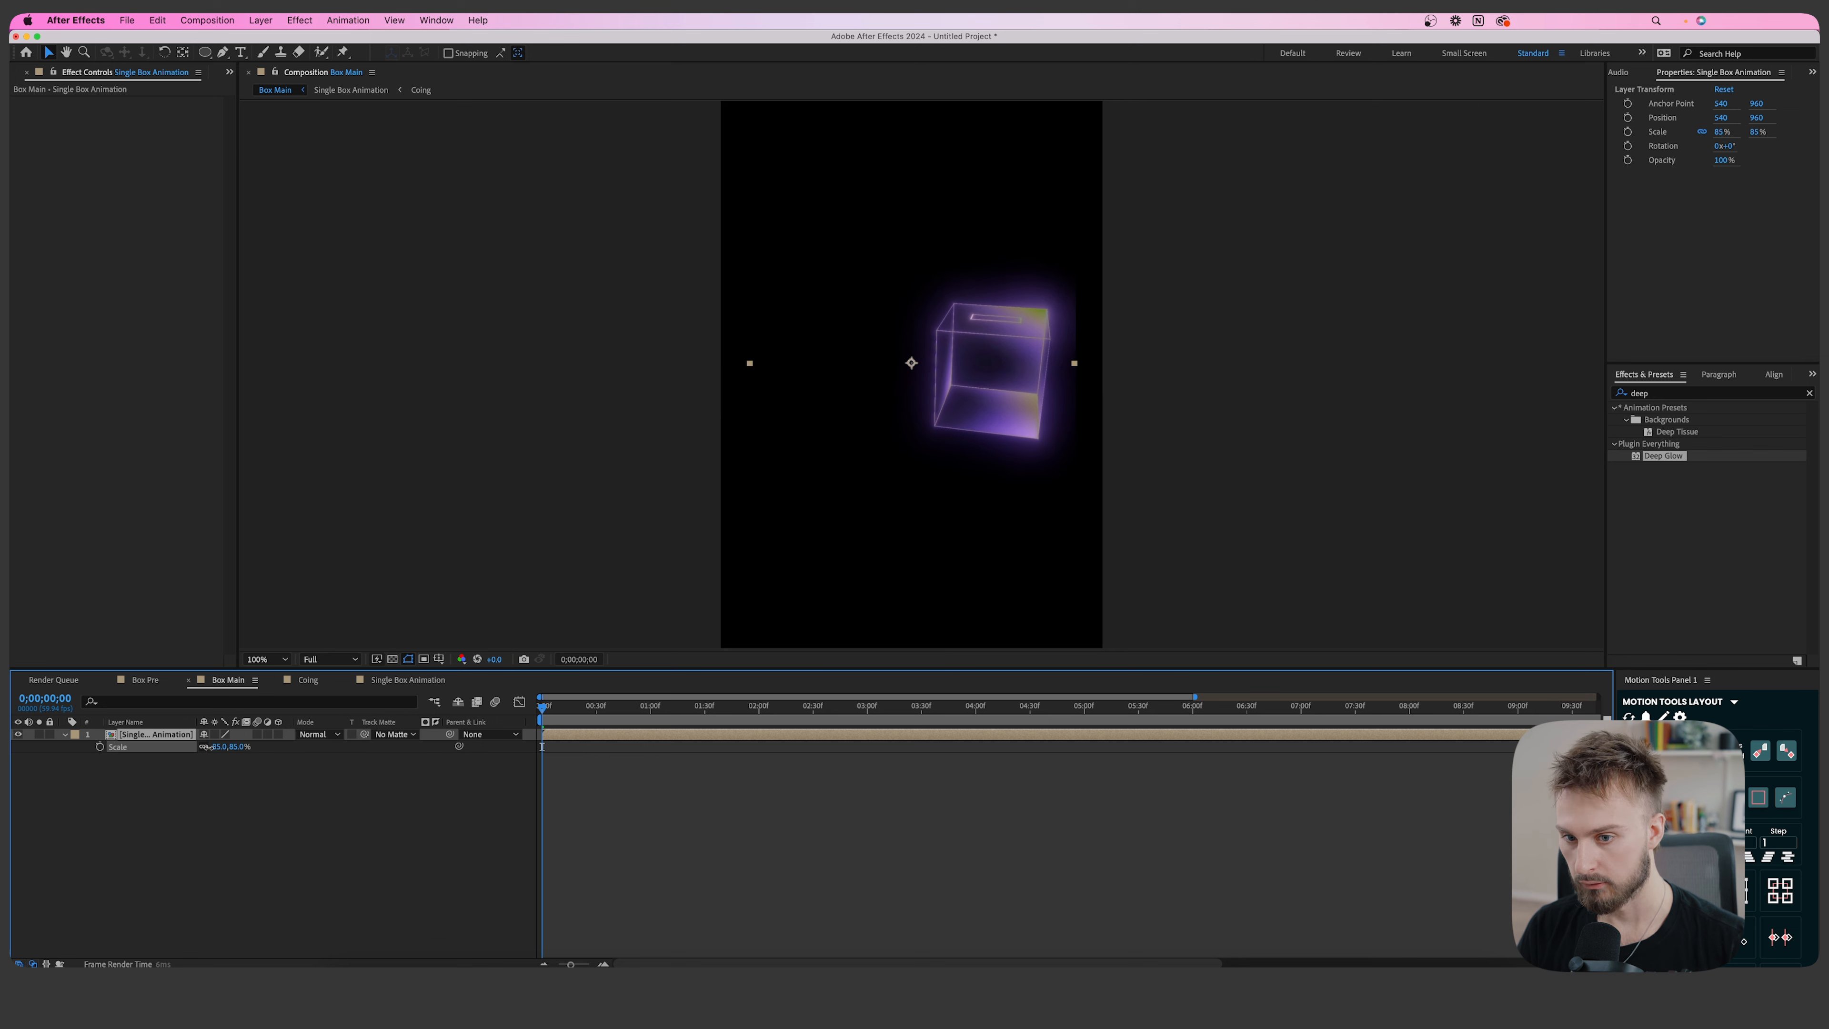
{"action": "left_click_drag", "start_coordinate": [543, 706], "coordinate": [724, 717]}
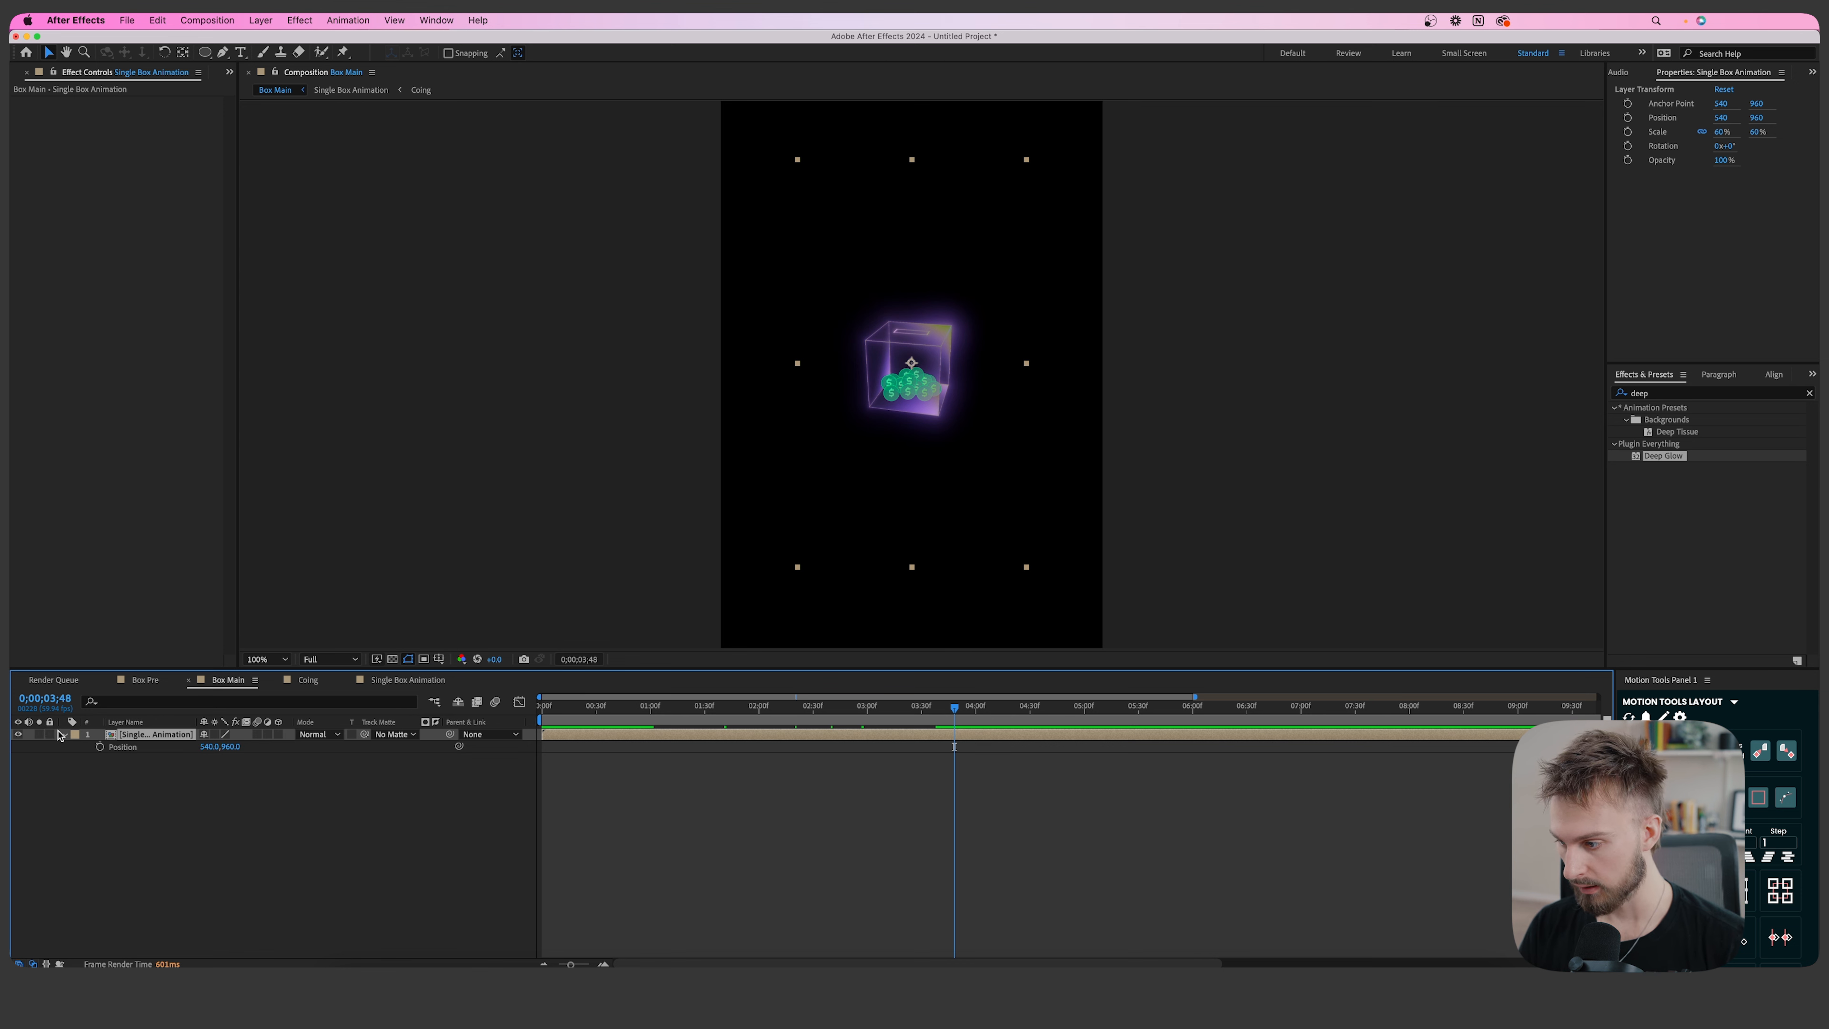
Add position and scale keyframes to the Single Box Animation layer at 0;00;03;45.
{"action": "left_click", "coordinate": [58, 732]}
{"action": "left_click", "coordinate": [64, 734]}
{"action": "left_click", "coordinate": [65, 735]}
{"action": "mouse_move", "coordinate": [954, 708]}
{"action": "left_mouse_down"}
{"action": "mouse_move", "coordinate": [932, 710]}
{"action": "mouse_move", "coordinate": [949, 716]}
{"action": "left_mouse_up"}
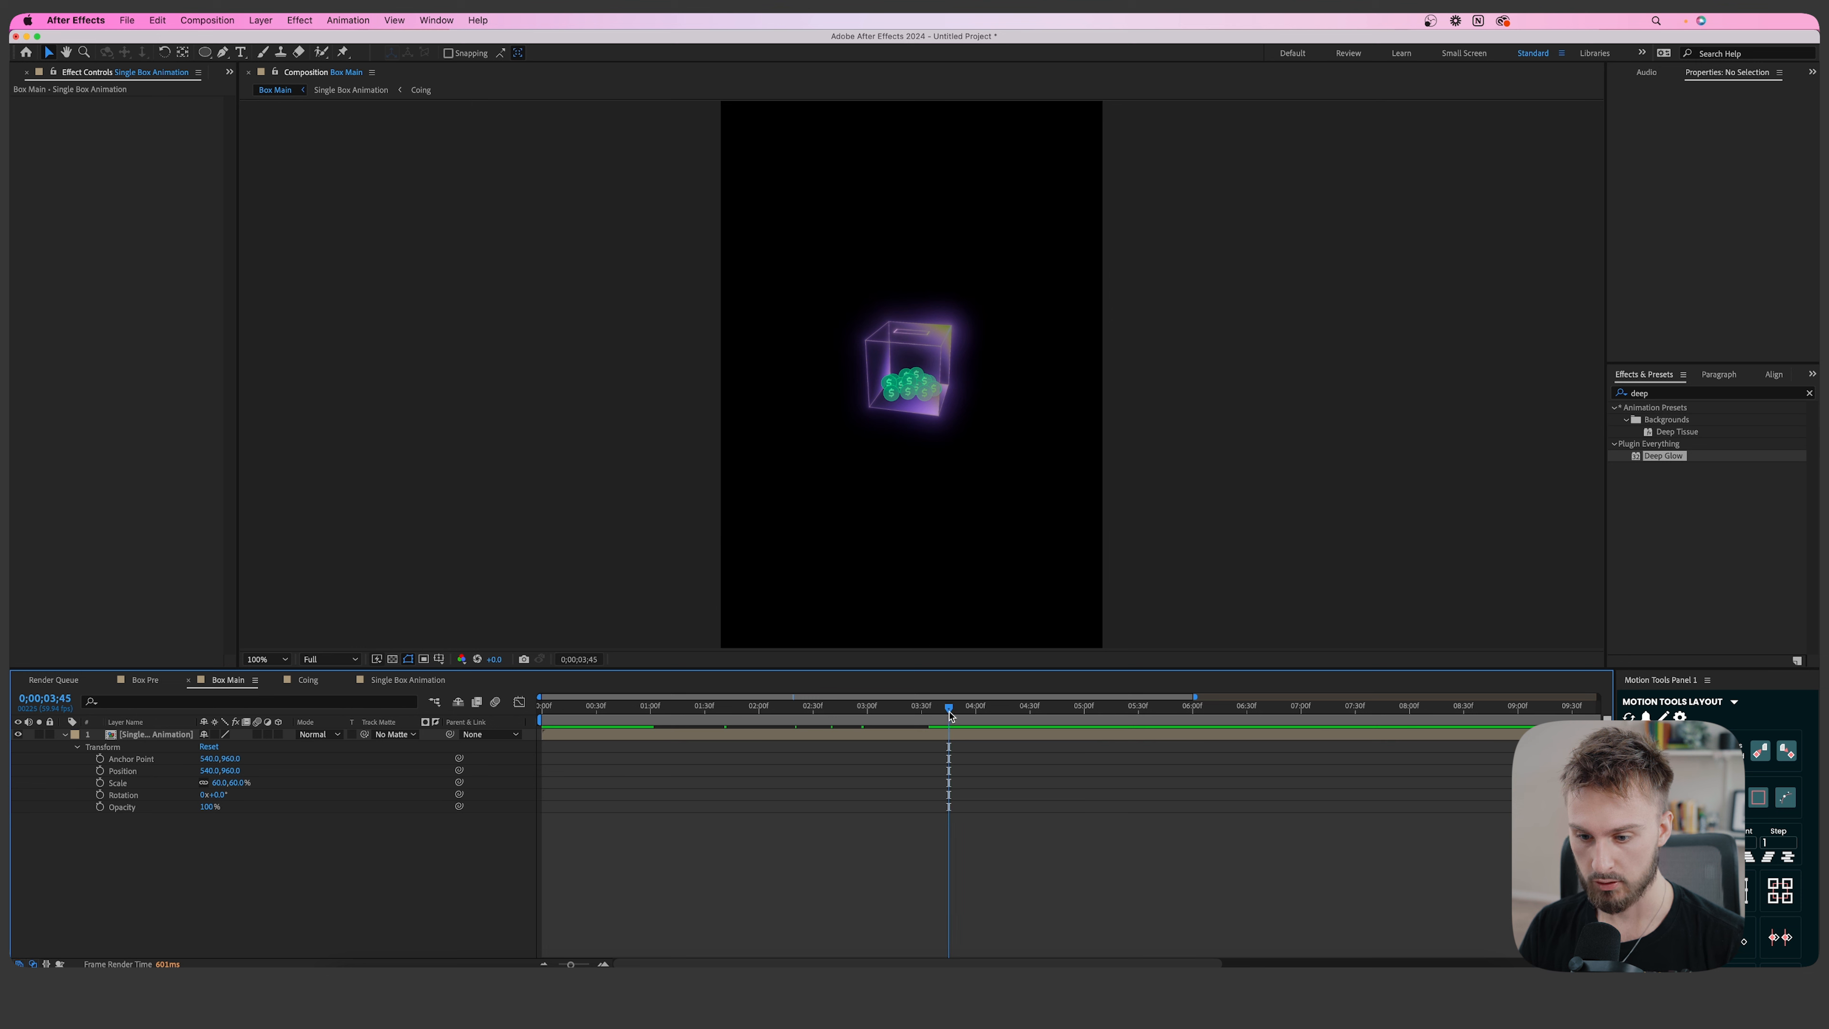
{"action": "left_click", "coordinate": [946, 738]}
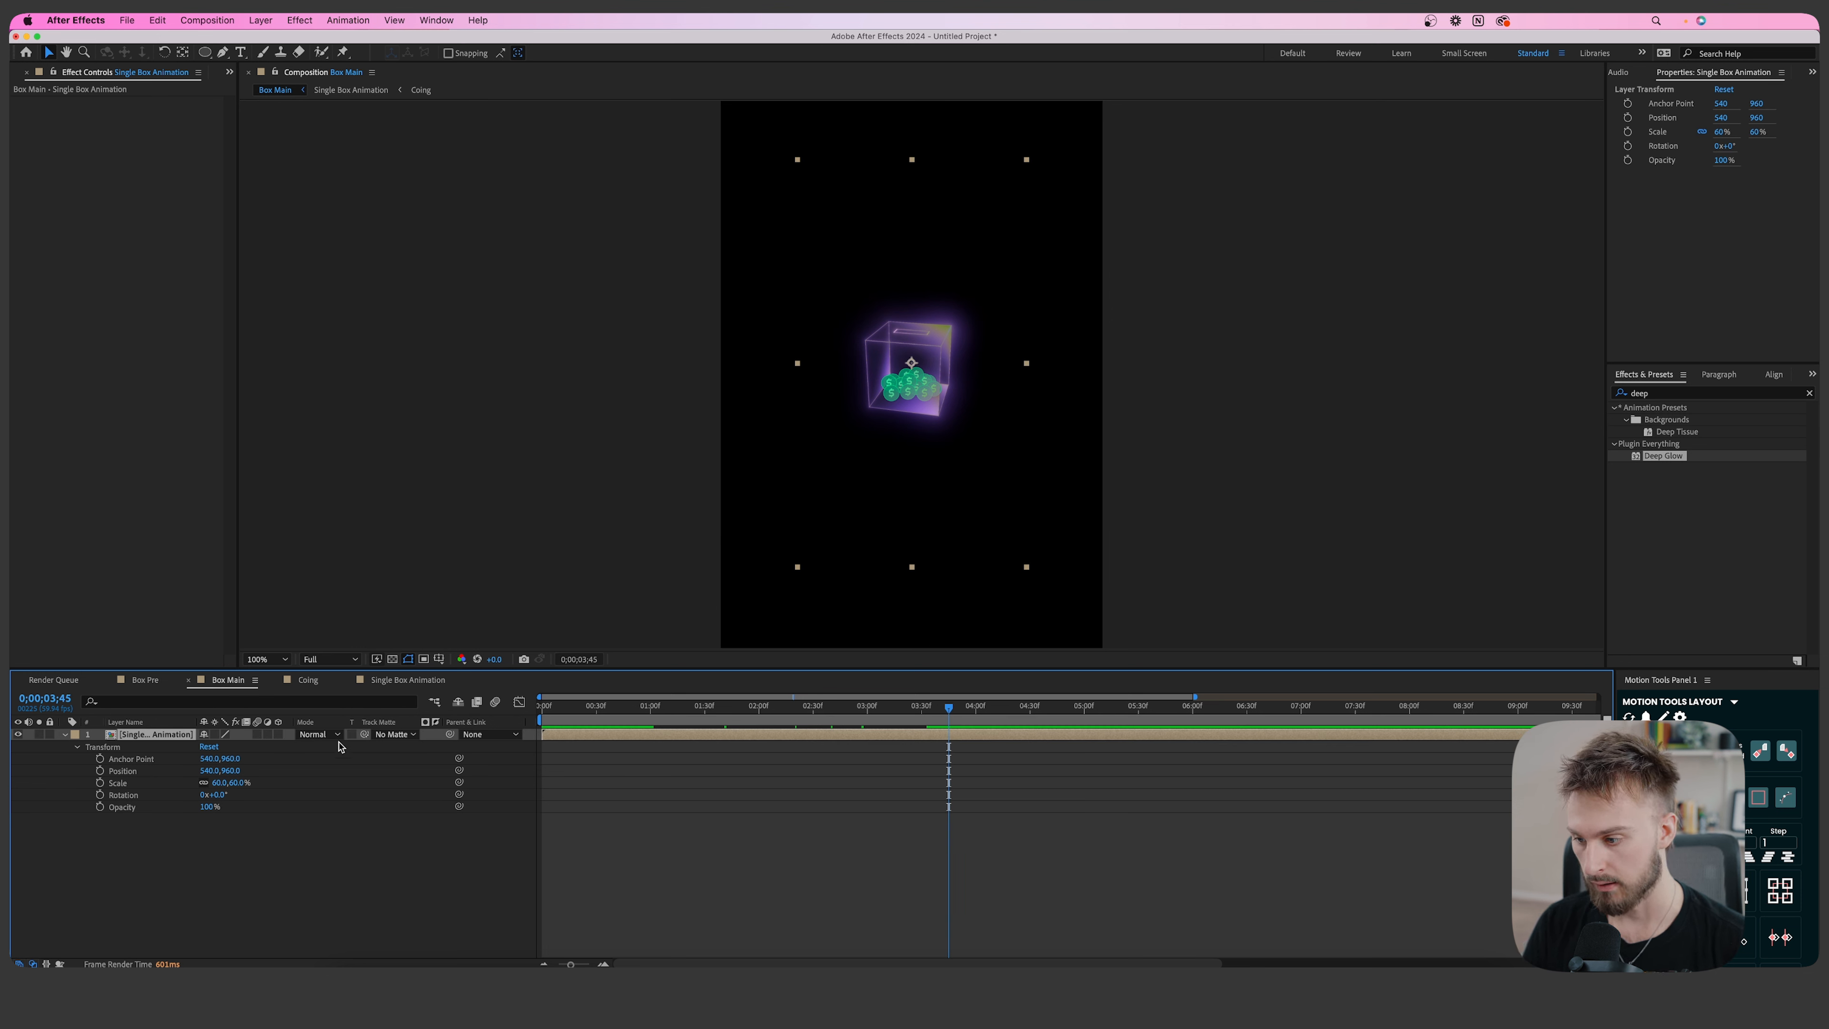
{"action": "left_click", "coordinate": [99, 770]}
{"action": "left_click", "coordinate": [100, 783]}
Set the layer's X position to 337 and its scale to 42% at 0;00;04;10.
{"action": "left_click_drag", "start_coordinate": [949, 710], "coordinate": [993, 716]}
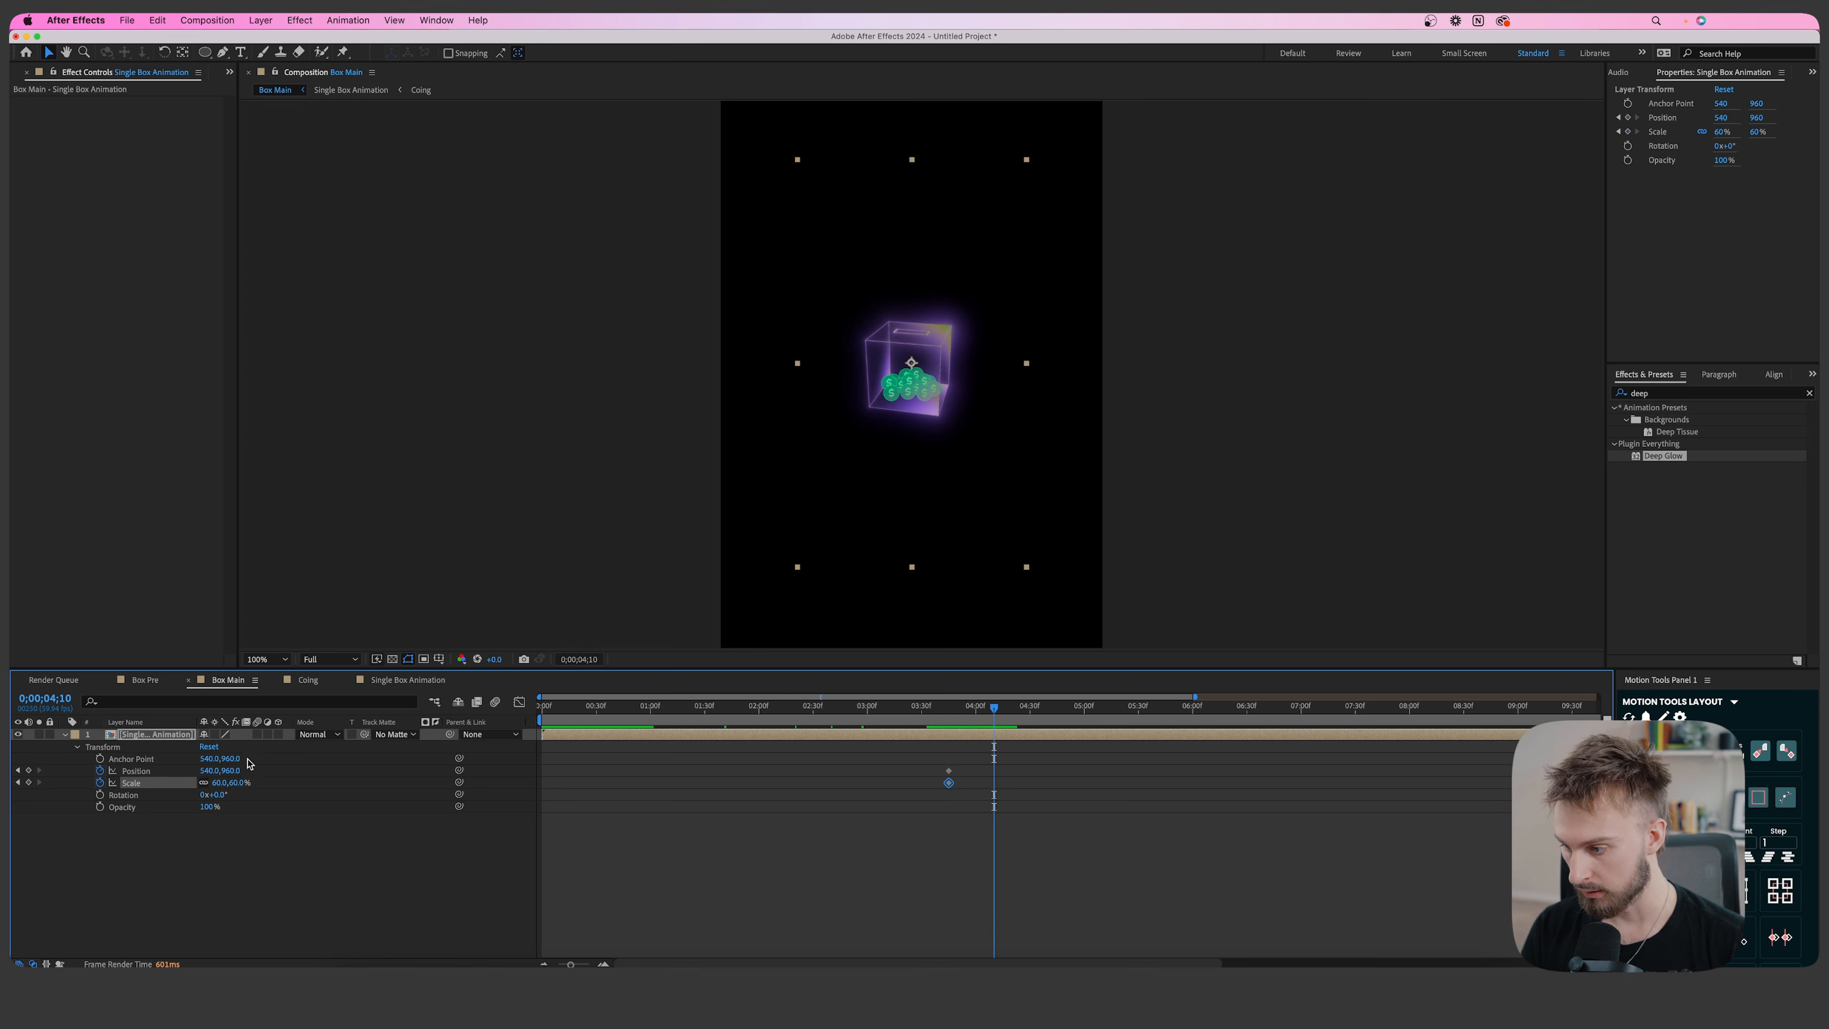
{"action": "left_click_drag", "start_coordinate": [211, 771], "coordinate": [64, 768]}
{"action": "left_click_drag", "start_coordinate": [214, 782], "coordinate": [207, 783]}
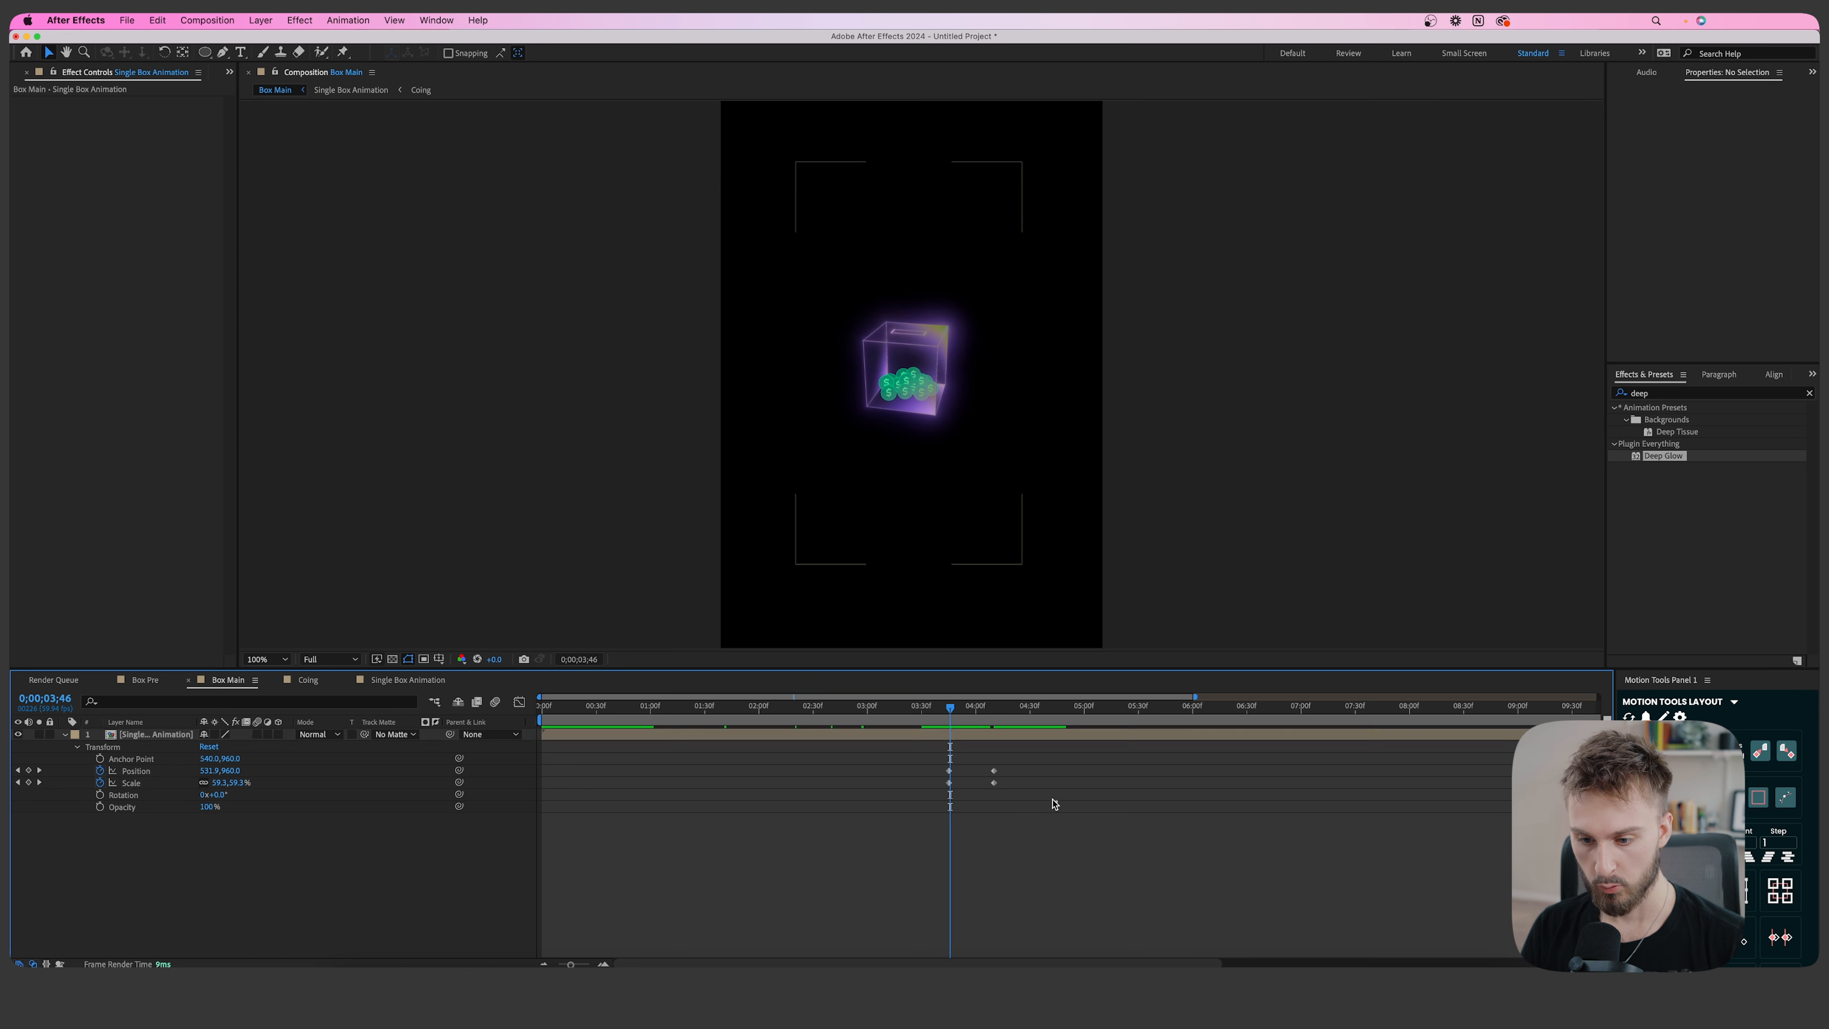
Apply Easy Ease to all position and scale keyframes of the Single Box Animation layer.
{"action": "left_click_drag", "start_coordinate": [1060, 806], "coordinate": [912, 750]}
{"action": "right_click", "coordinate": [994, 784]}
{"action": "mouse_move", "coordinate": [1110, 959]}
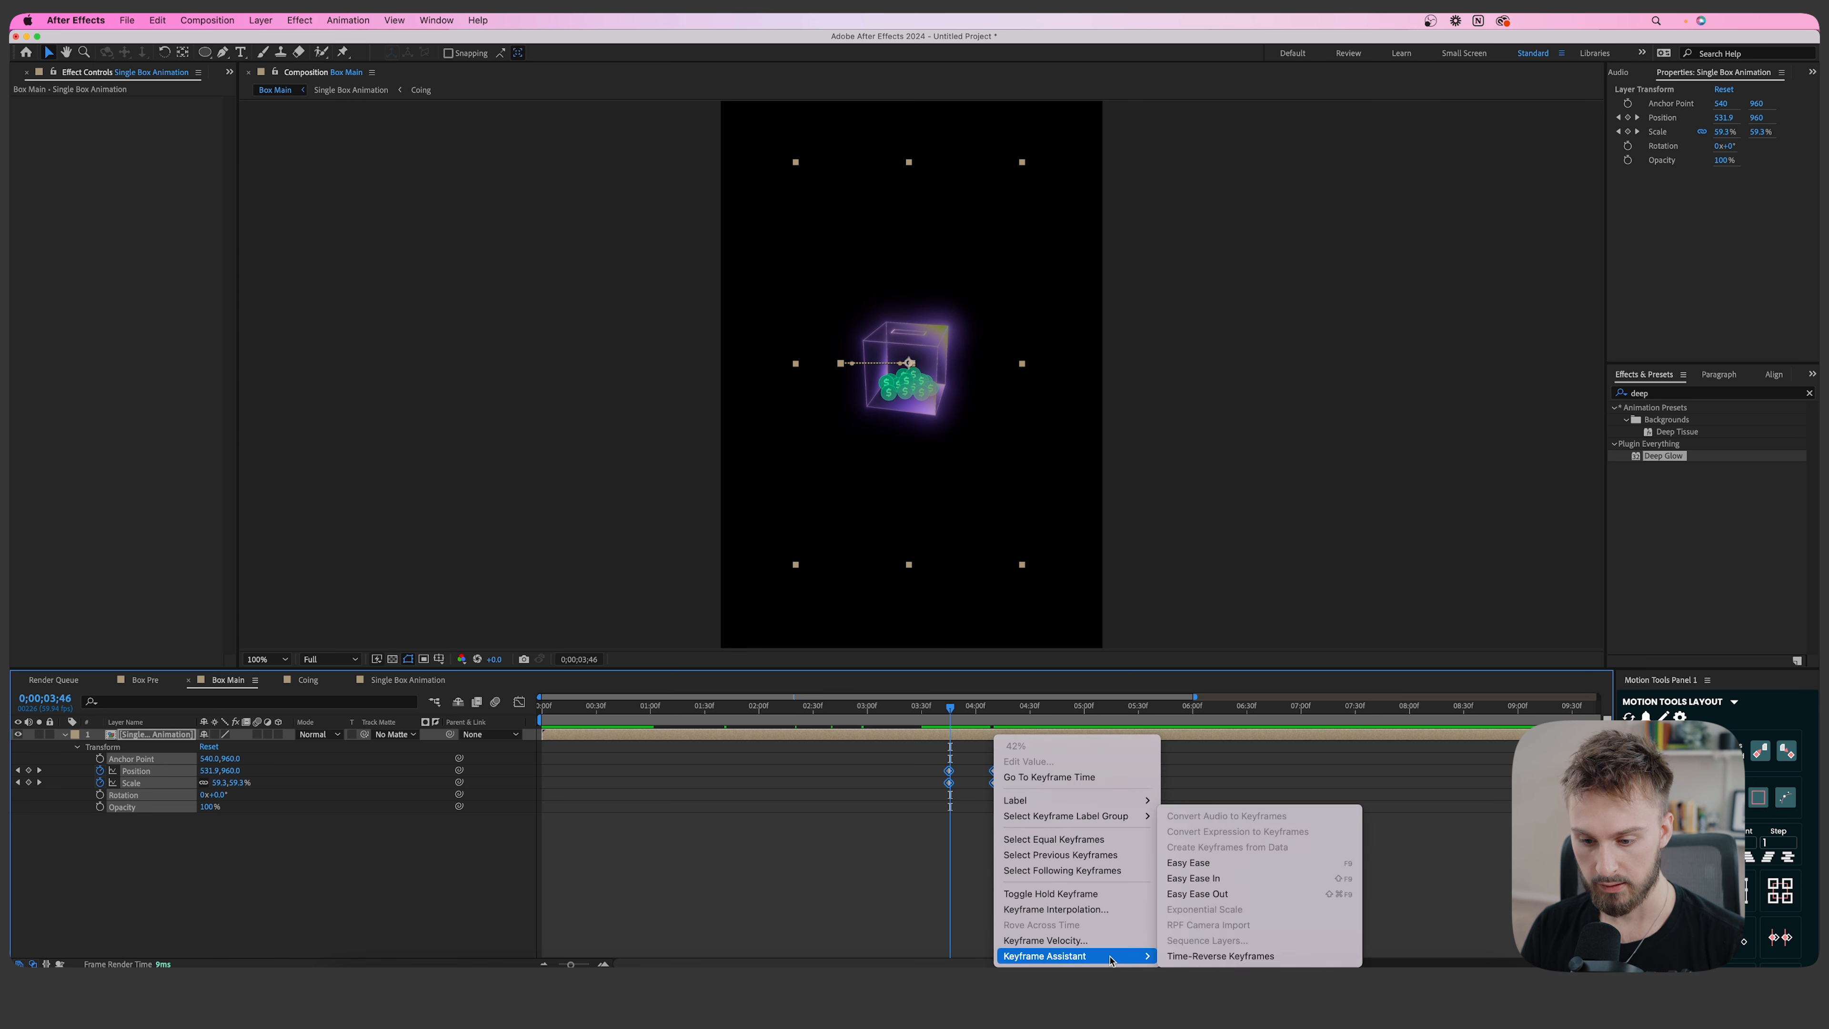
{"action": "left_click", "coordinate": [1188, 863]}
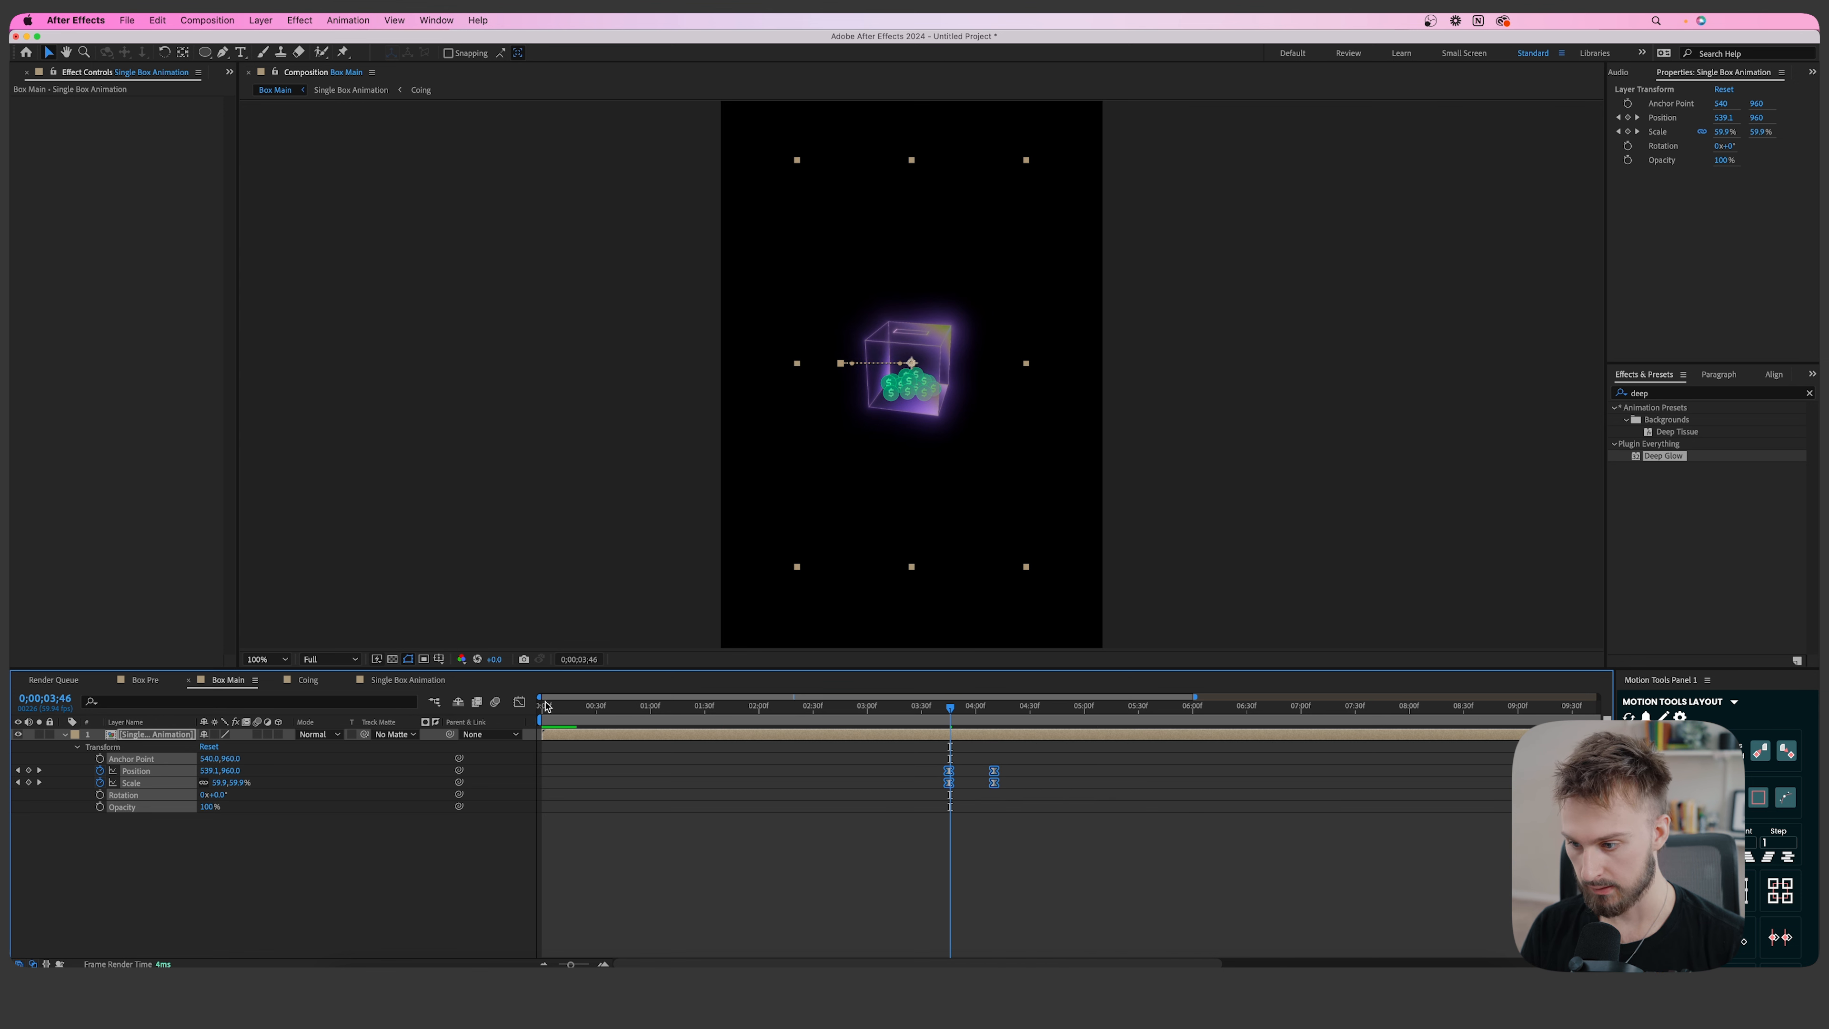
Reshape the layer's position speed graph so the move peaks early and eases out gradually.
{"action": "left_click", "coordinate": [519, 703]}
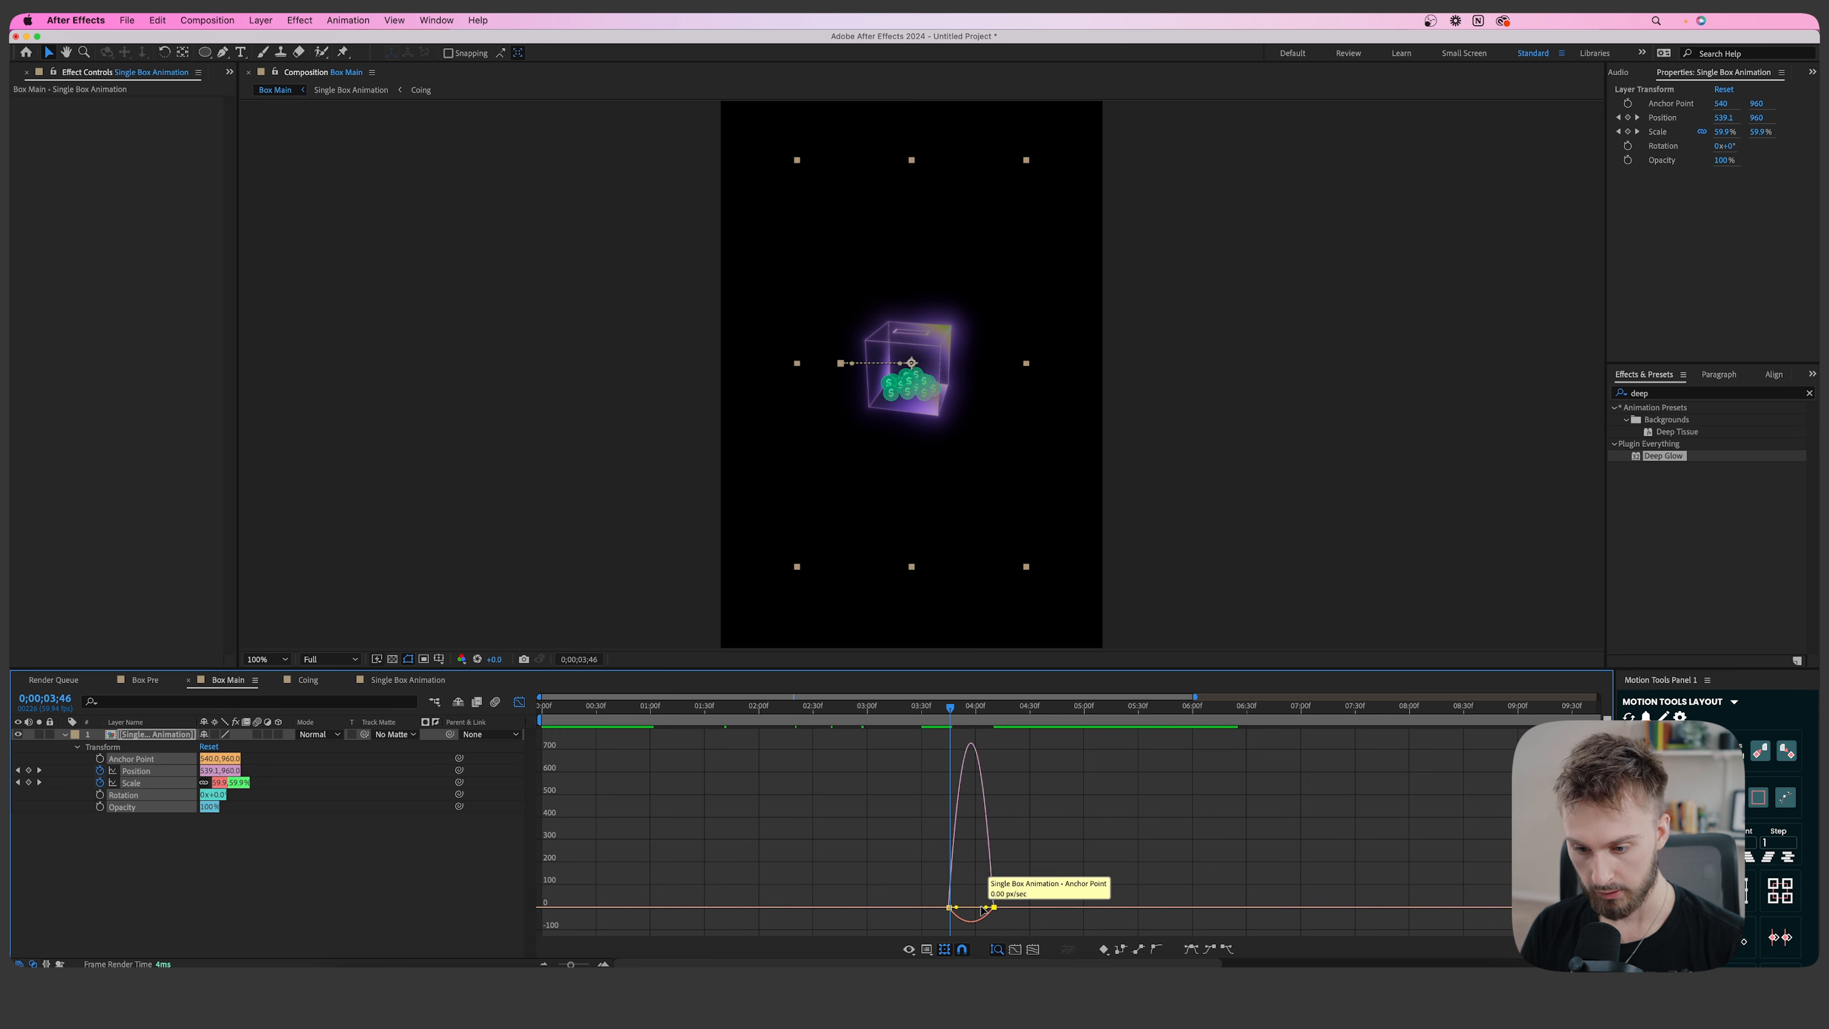
{"action": "left_click_drag", "start_coordinate": [986, 908], "coordinate": [956, 907]}
{"action": "left_click", "coordinate": [1055, 887]}
{"action": "key", "text": "shift+F3"}
Reshape the layer's scale speed graph to peak early with a long ease-out, and preview the motion.
{"action": "left_click_drag", "start_coordinate": [1051, 801], "coordinate": [893, 787]}
{"action": "left_click", "coordinate": [1116, 804]}
{"action": "left_click", "coordinate": [520, 703]}
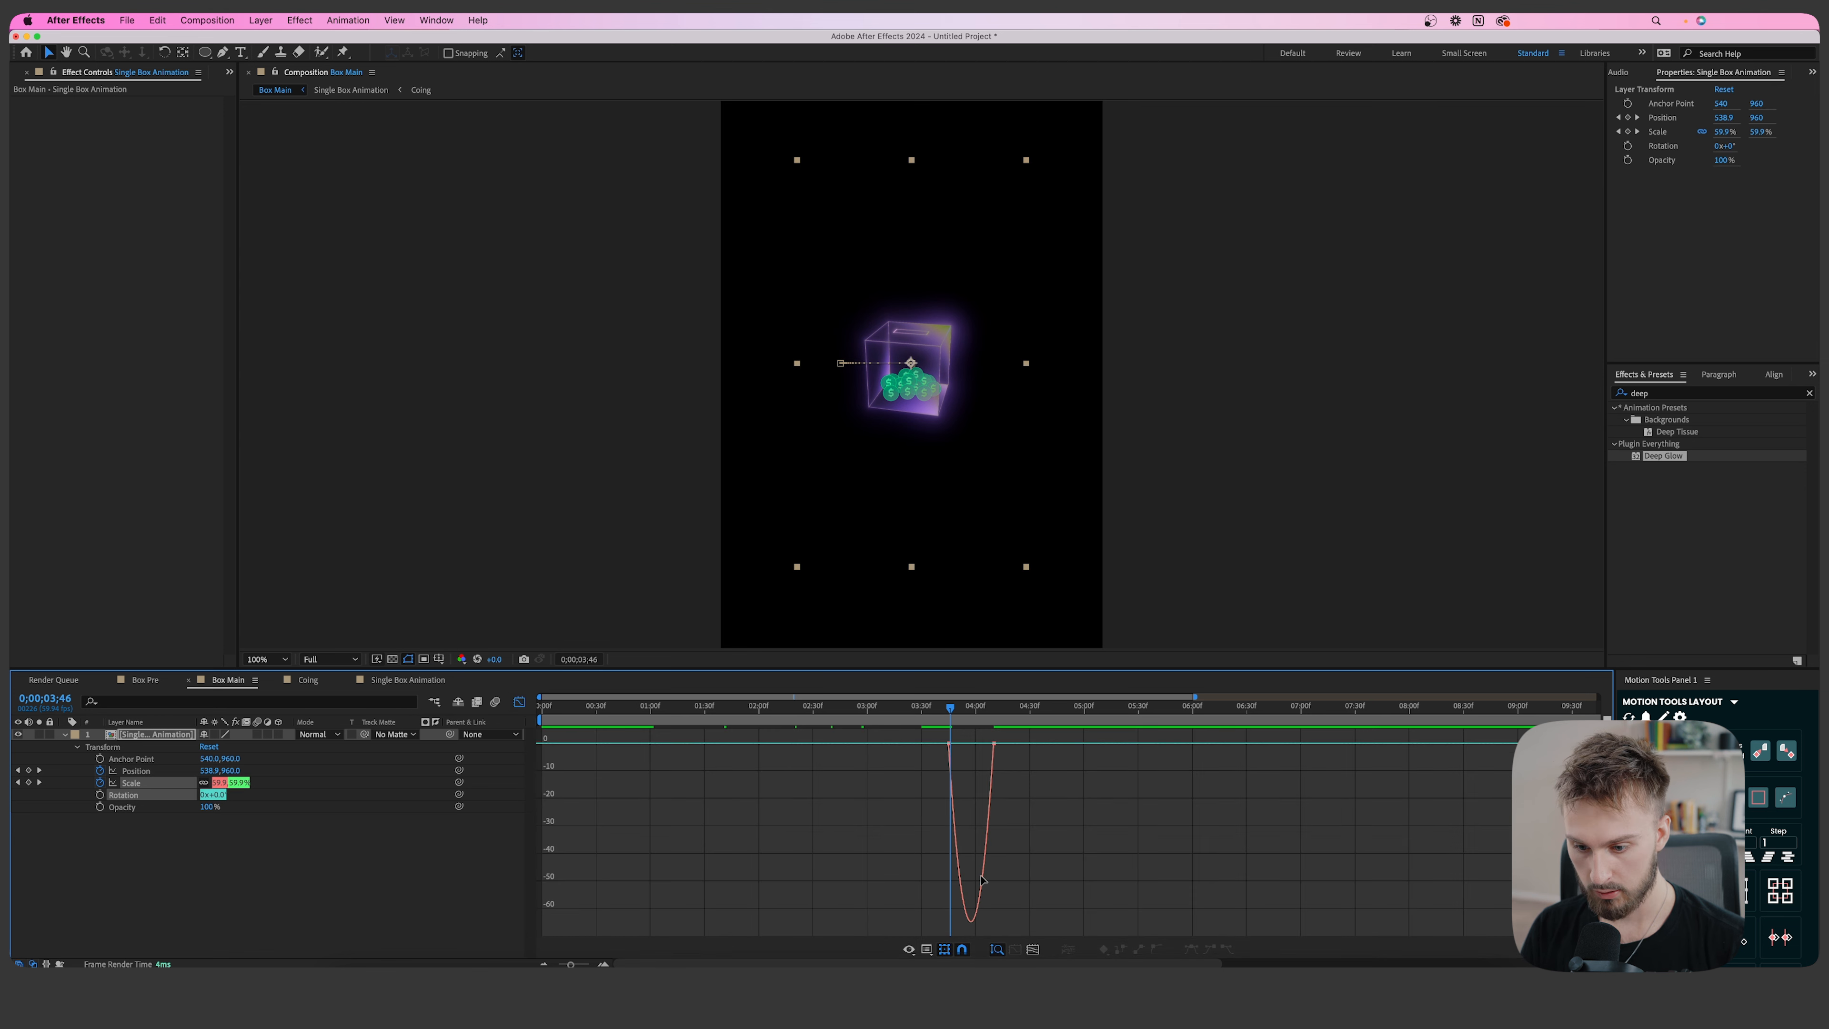
{"action": "left_click_drag", "start_coordinate": [986, 743], "coordinate": [936, 743]}
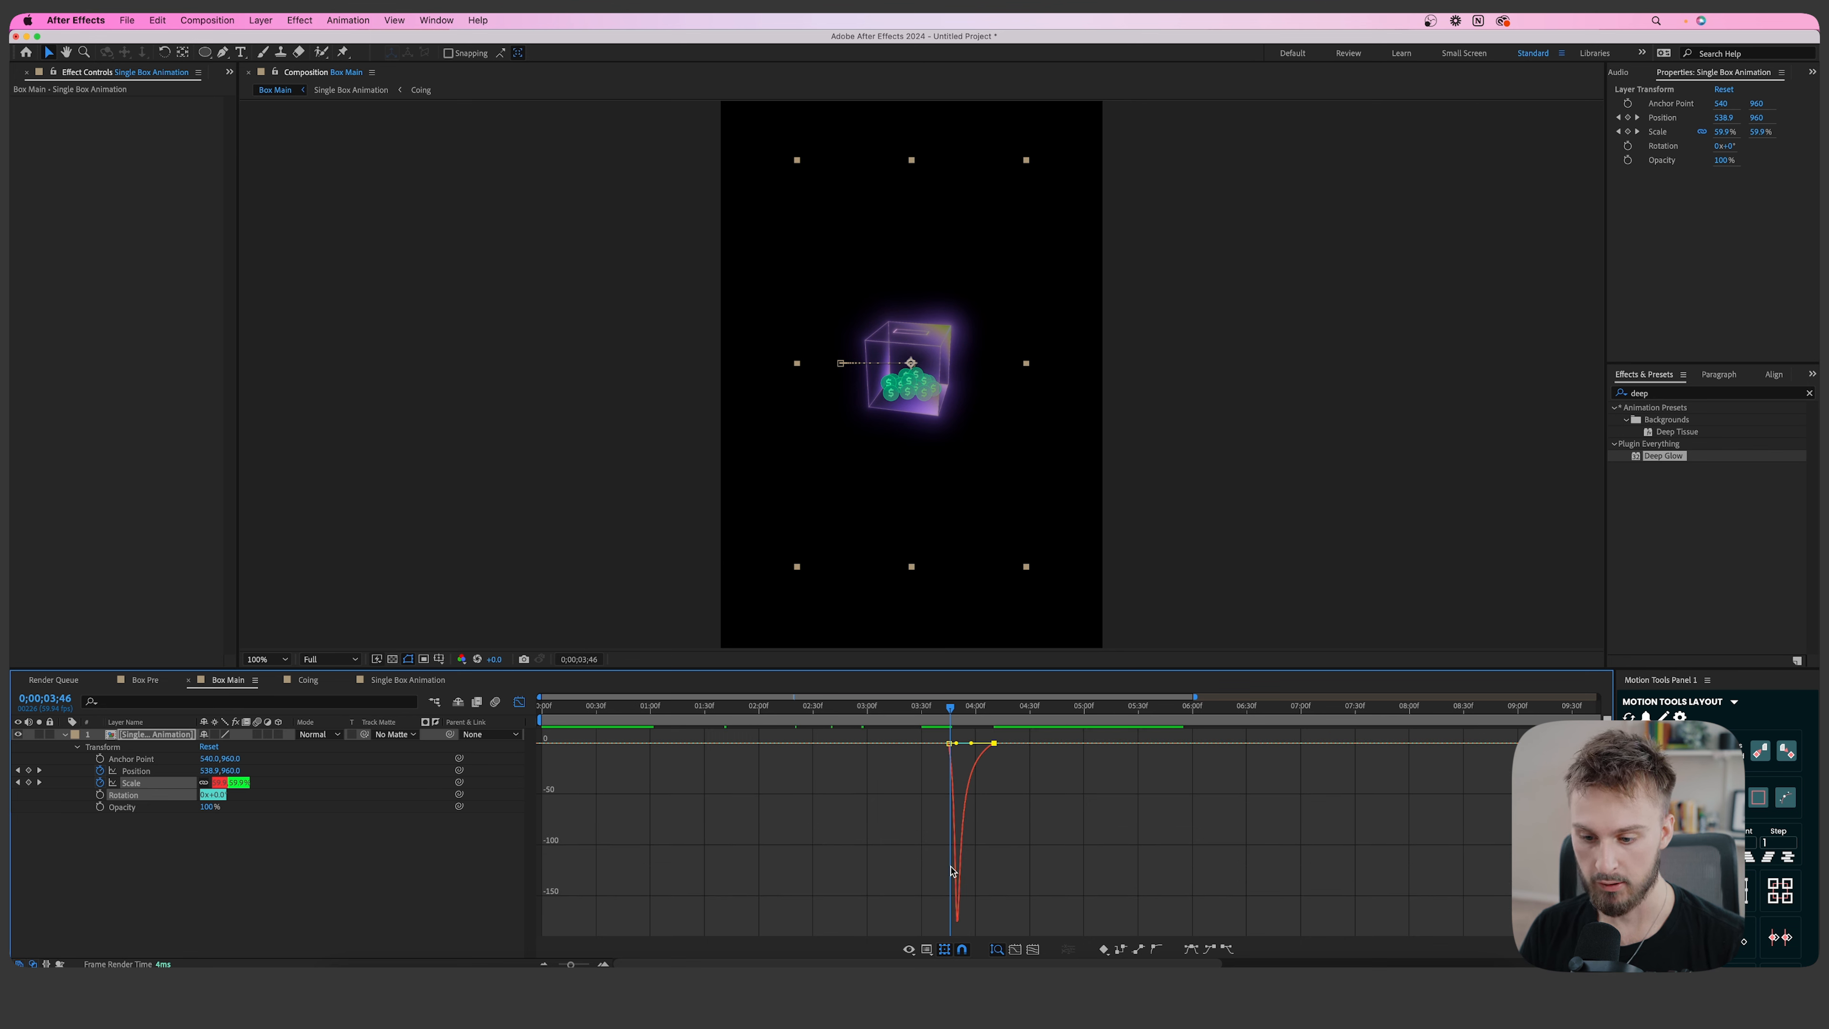
{"action": "left_click", "coordinate": [520, 703]}
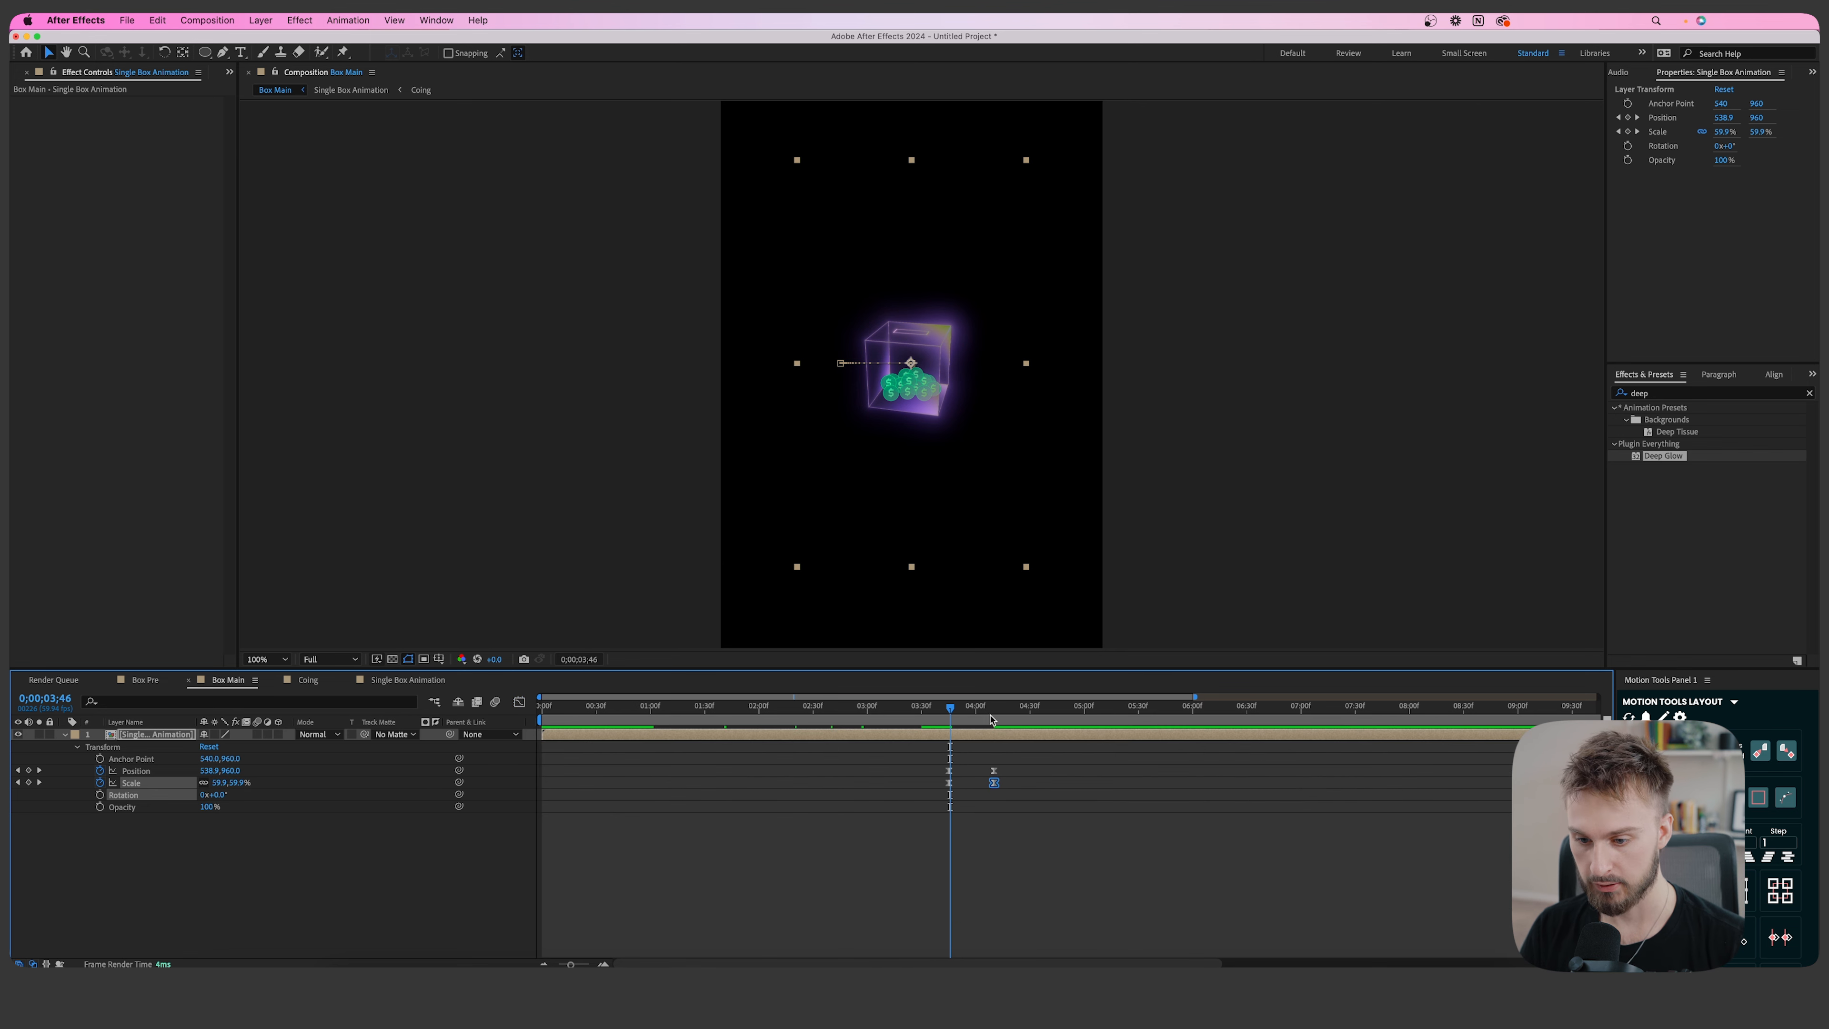
{"action": "key", "text": "space"}
{"action": "key", "text": "space"}
Move the layer's second position and scale keyframes later to about 0;00;04;33 and preview the slower move.
{"action": "left_click_drag", "start_coordinate": [1069, 829], "coordinate": [1037, 770]}
{"action": "left_click_drag", "start_coordinate": [1120, 817], "coordinate": [887, 727]}
{"action": "left_click_drag", "start_coordinate": [961, 708], "coordinate": [933, 709]}
{"action": "key", "text": "space"}
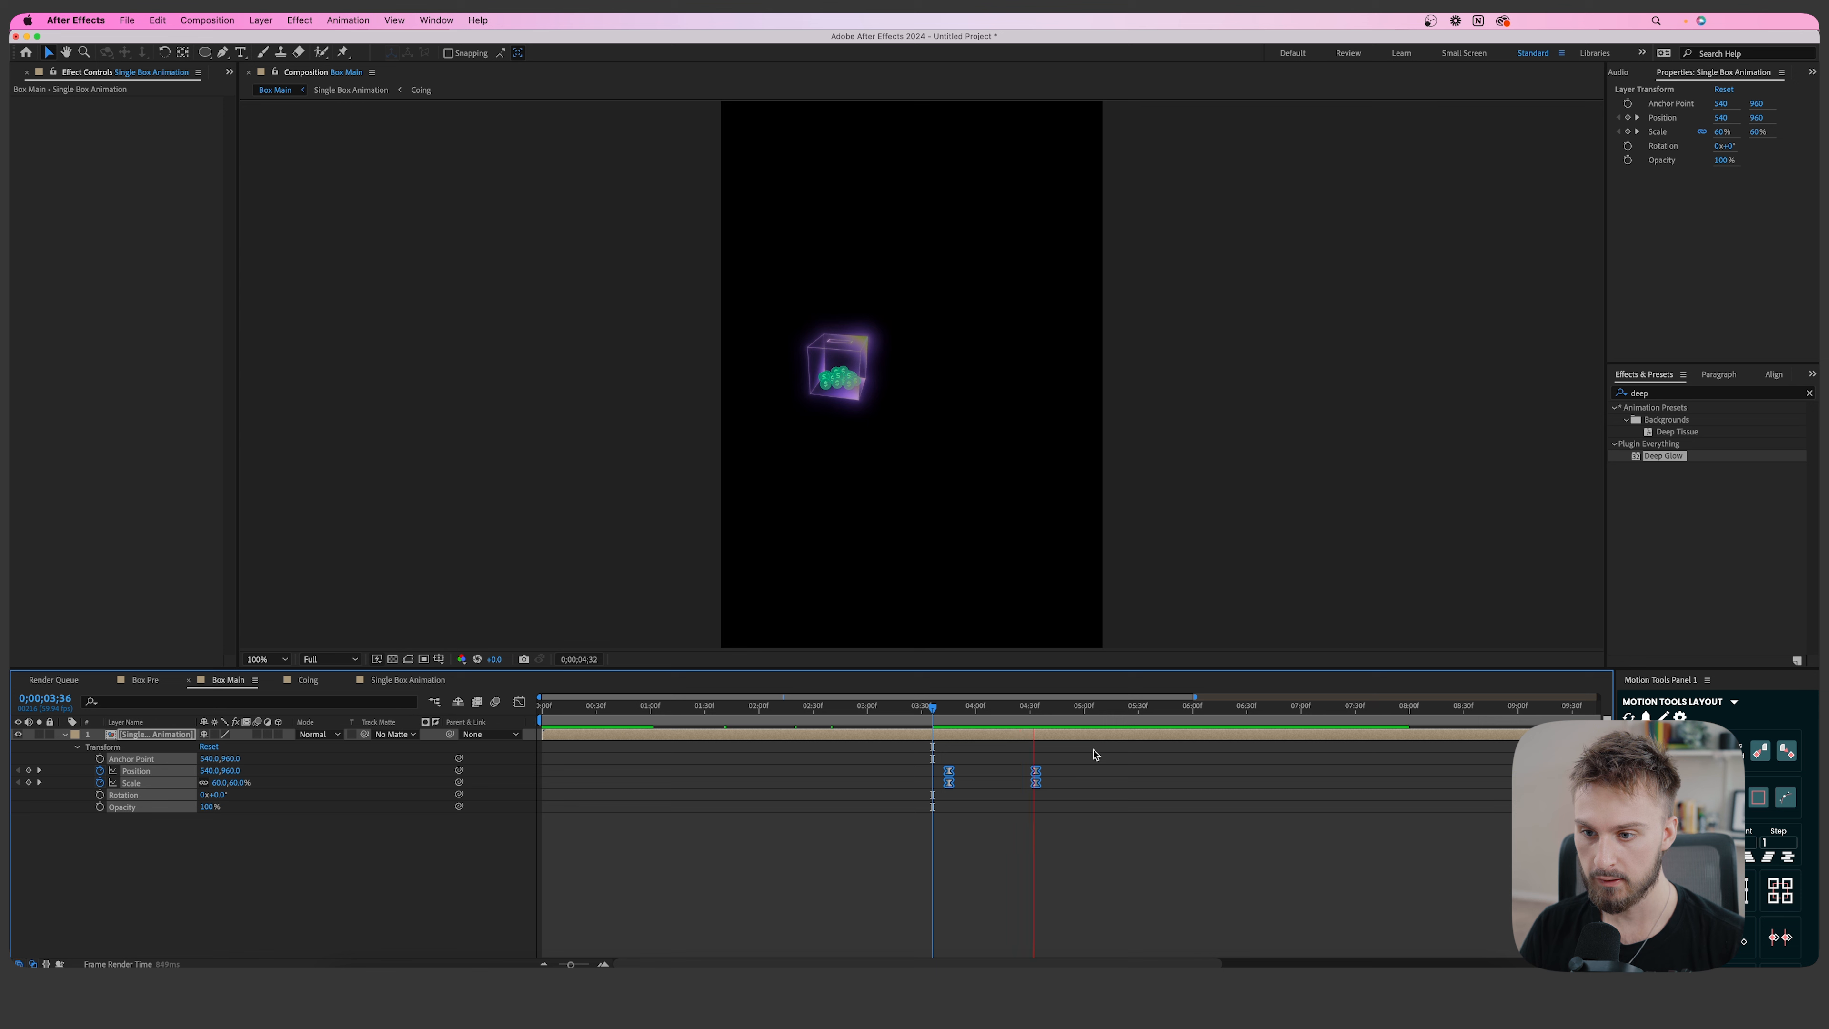
{"action": "key", "text": "space"}
Duplicate the Single Box Animation layer and shift the copy later so it starts just before 4 seconds.
{"action": "left_click", "coordinate": [857, 735]}
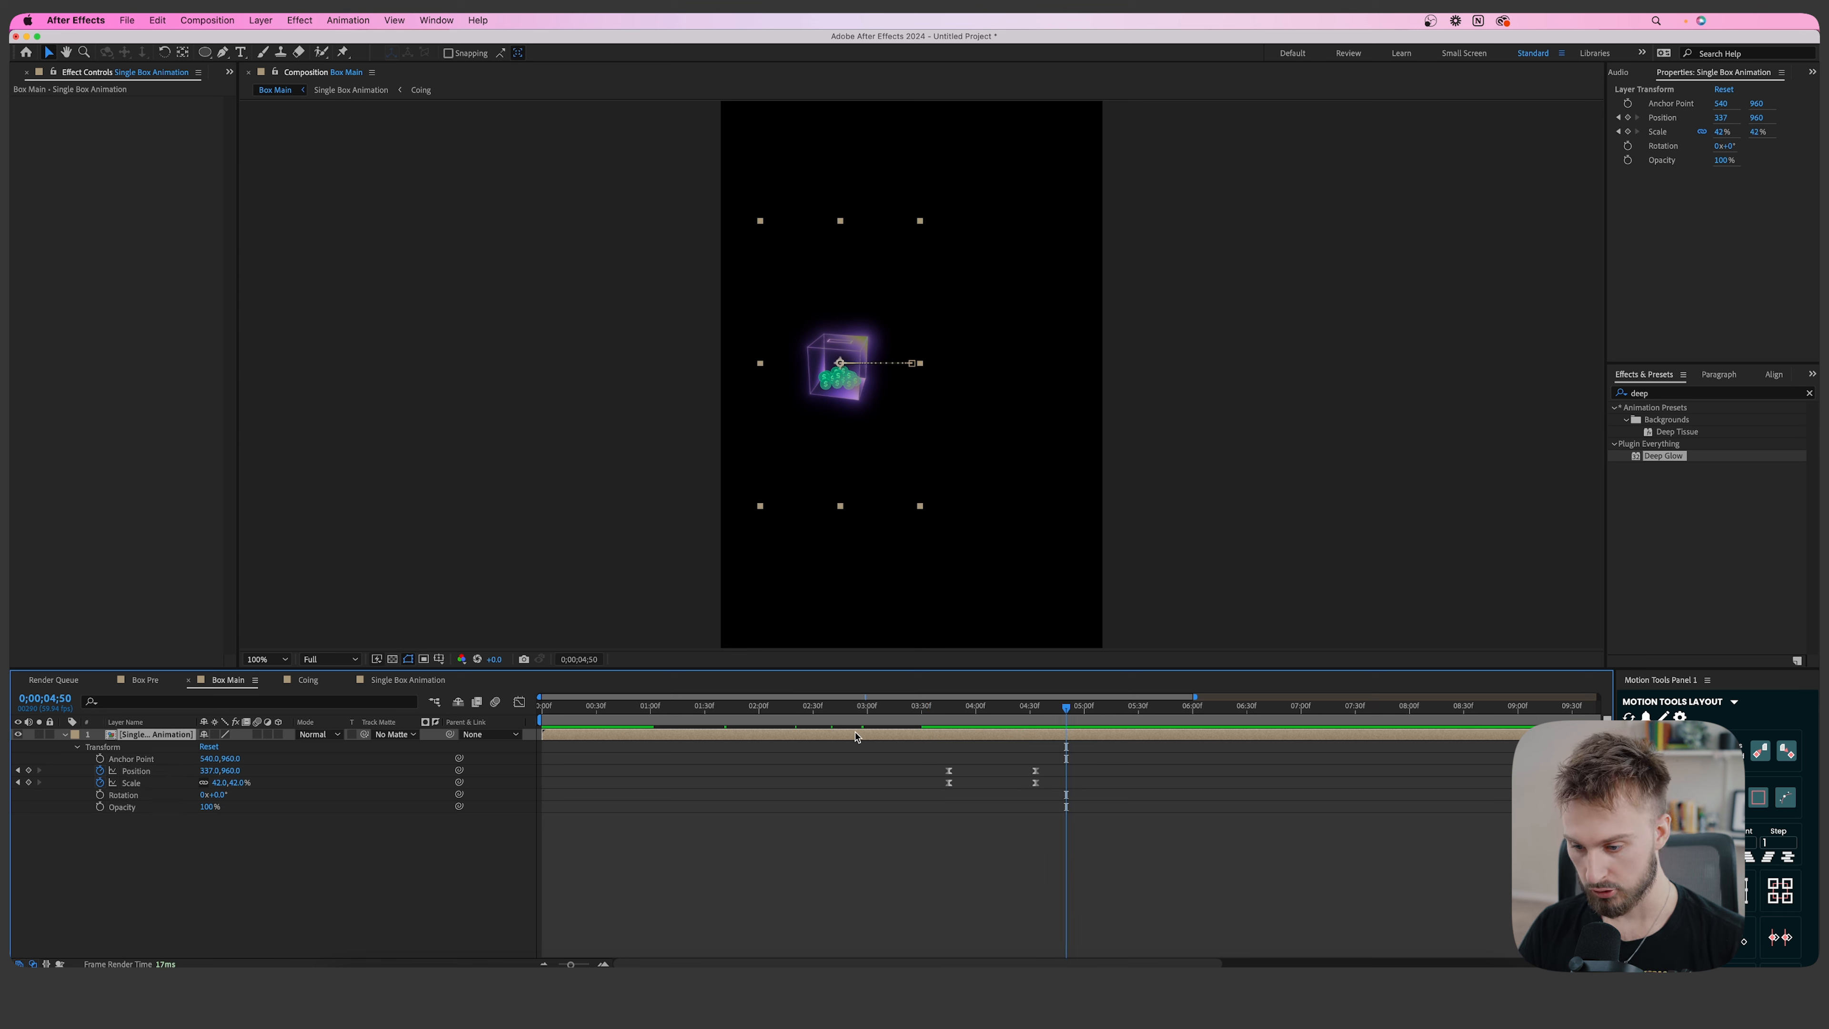
{"action": "key", "text": "ctrl+d"}
{"action": "left_click_drag", "start_coordinate": [952, 708], "coordinate": [959, 715]}
{"action": "left_click_drag", "start_coordinate": [684, 740], "coordinate": [977, 715]}
{"action": "key", "text": "F2"}
{"action": "left_click_drag", "start_coordinate": [959, 737], "coordinate": [974, 736]}
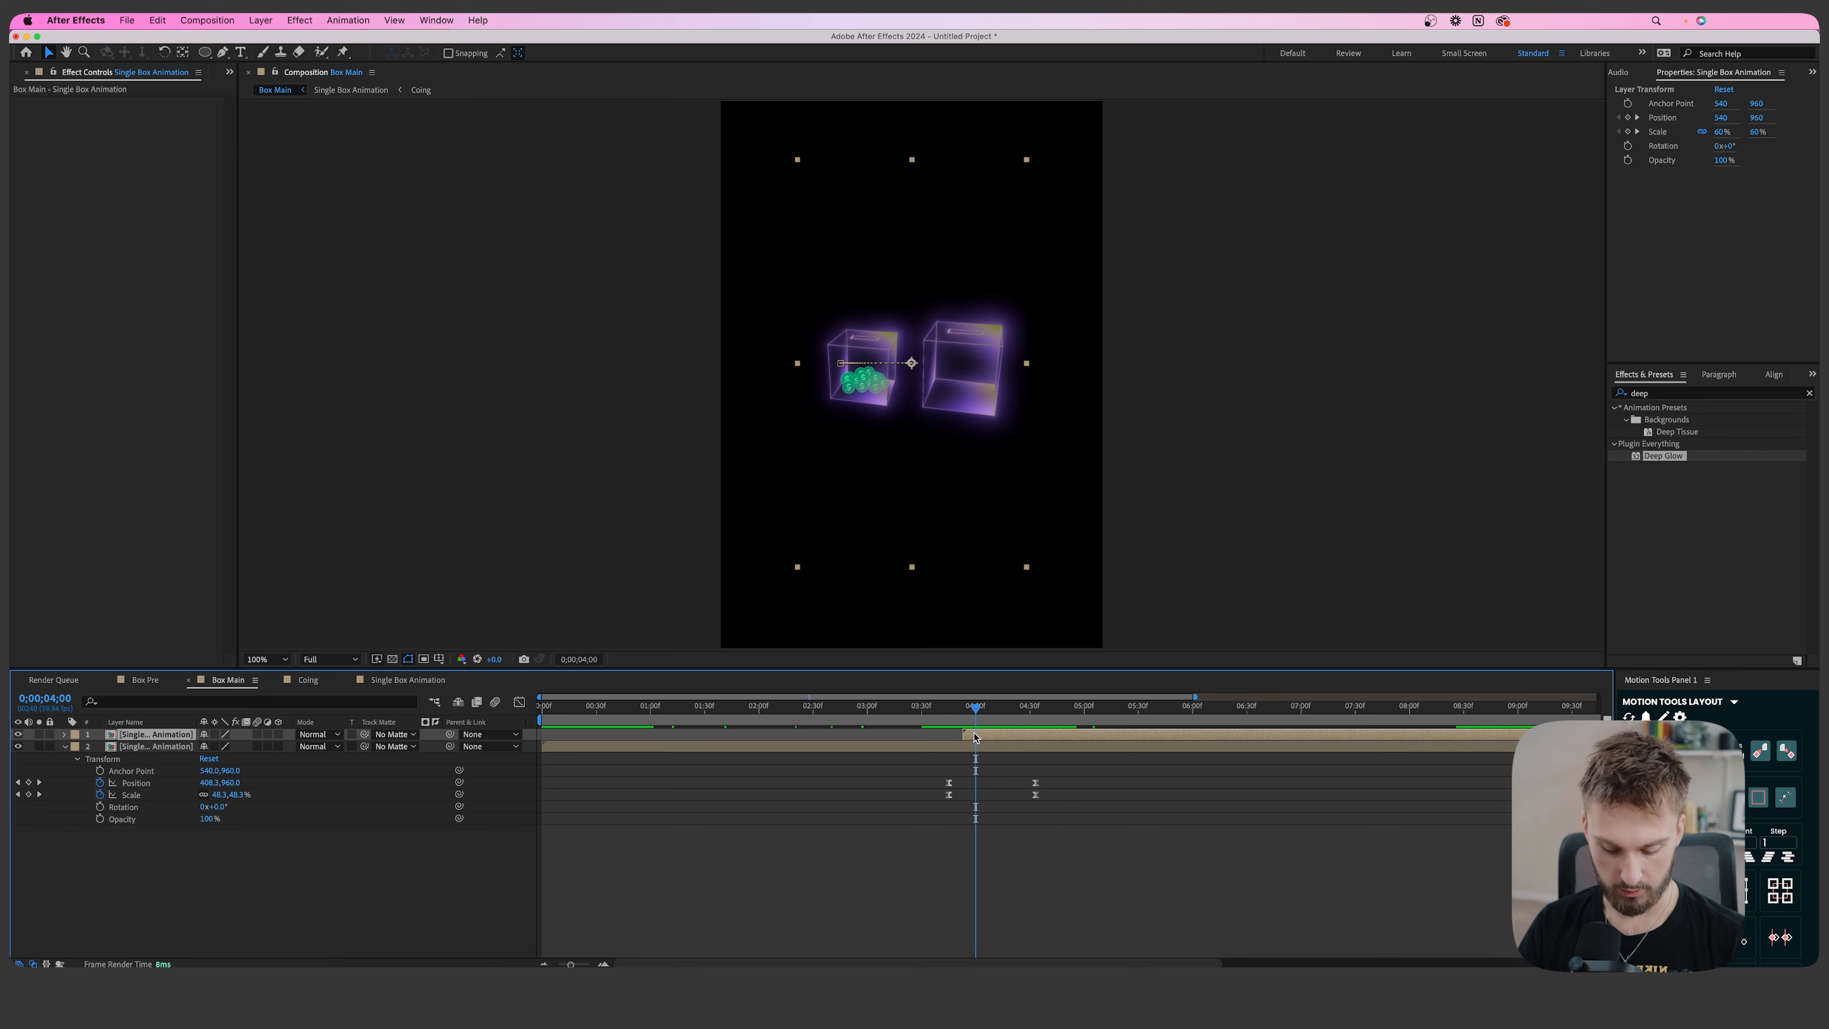
Keyframe the duplicated layer's opacity so it fades in to 100% from 0;00;03;53, and preview the fade.
{"action": "key", "text": "p"}
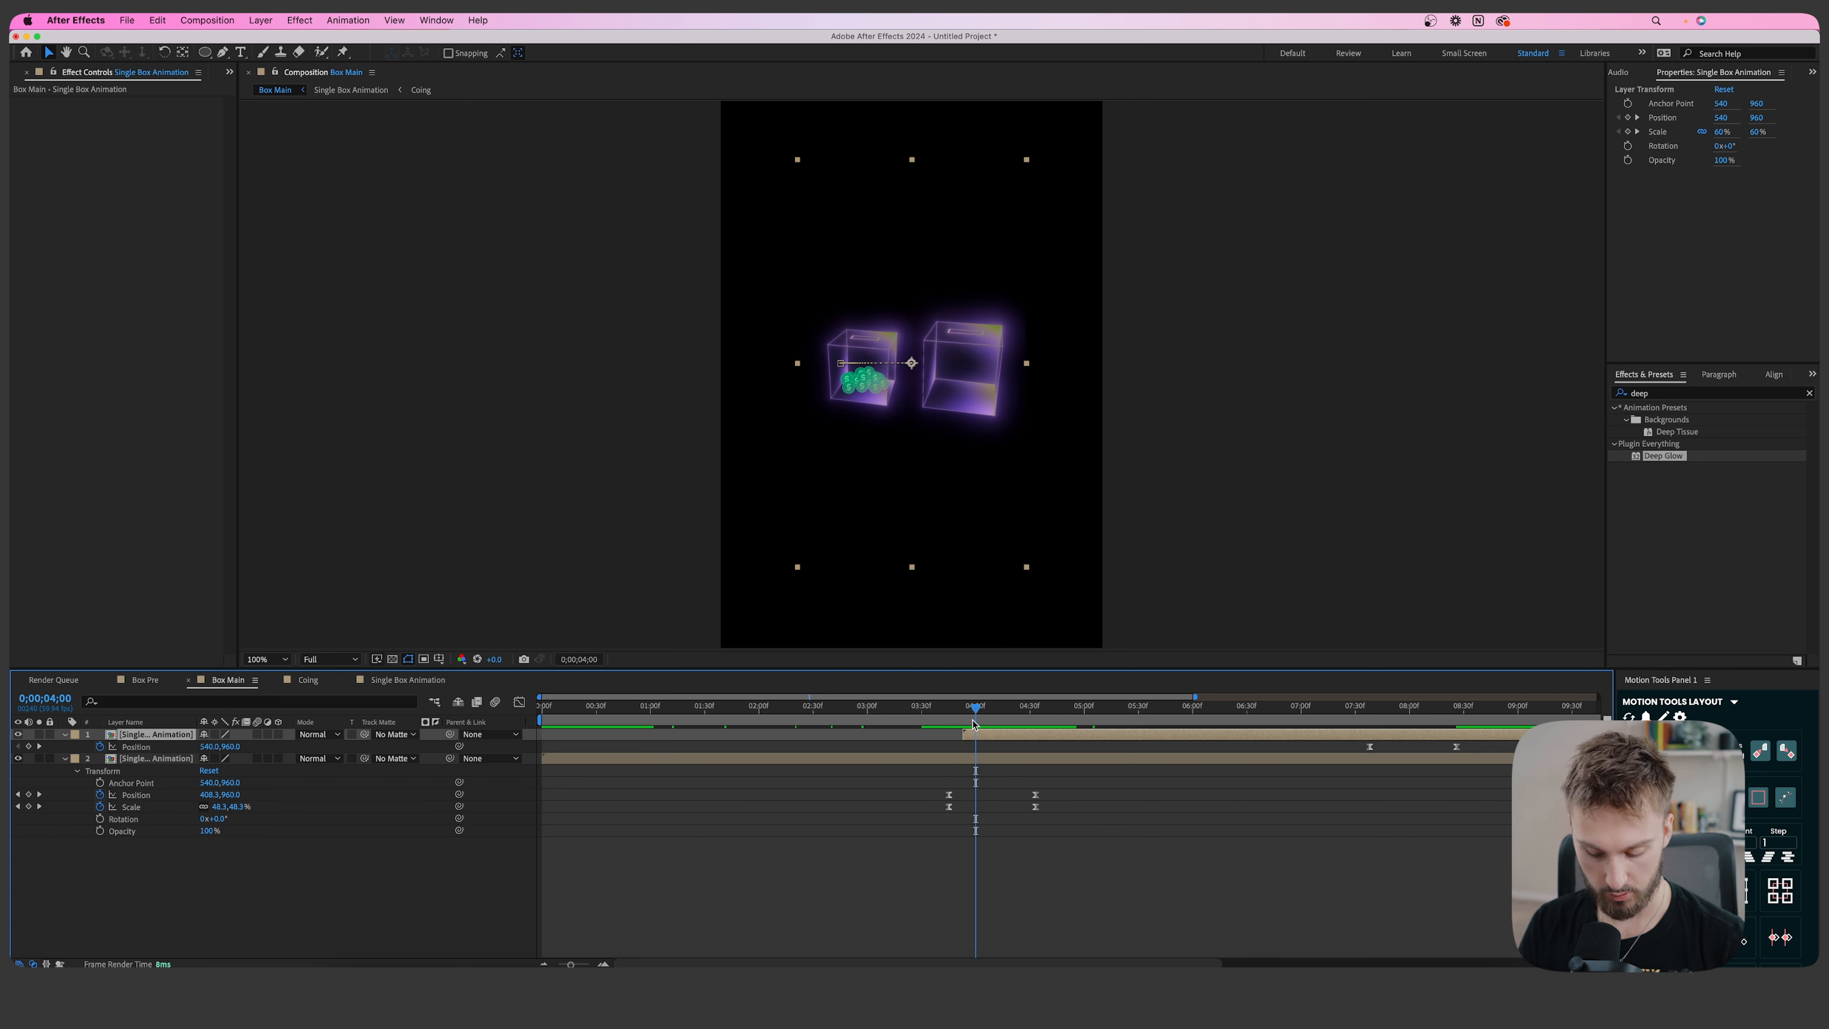
{"action": "left_click_drag", "start_coordinate": [972, 709], "coordinate": [966, 711]}
{"action": "left_click", "coordinate": [100, 747]}
{"action": "left_click_drag", "start_coordinate": [962, 747], "coordinate": [983, 748]}
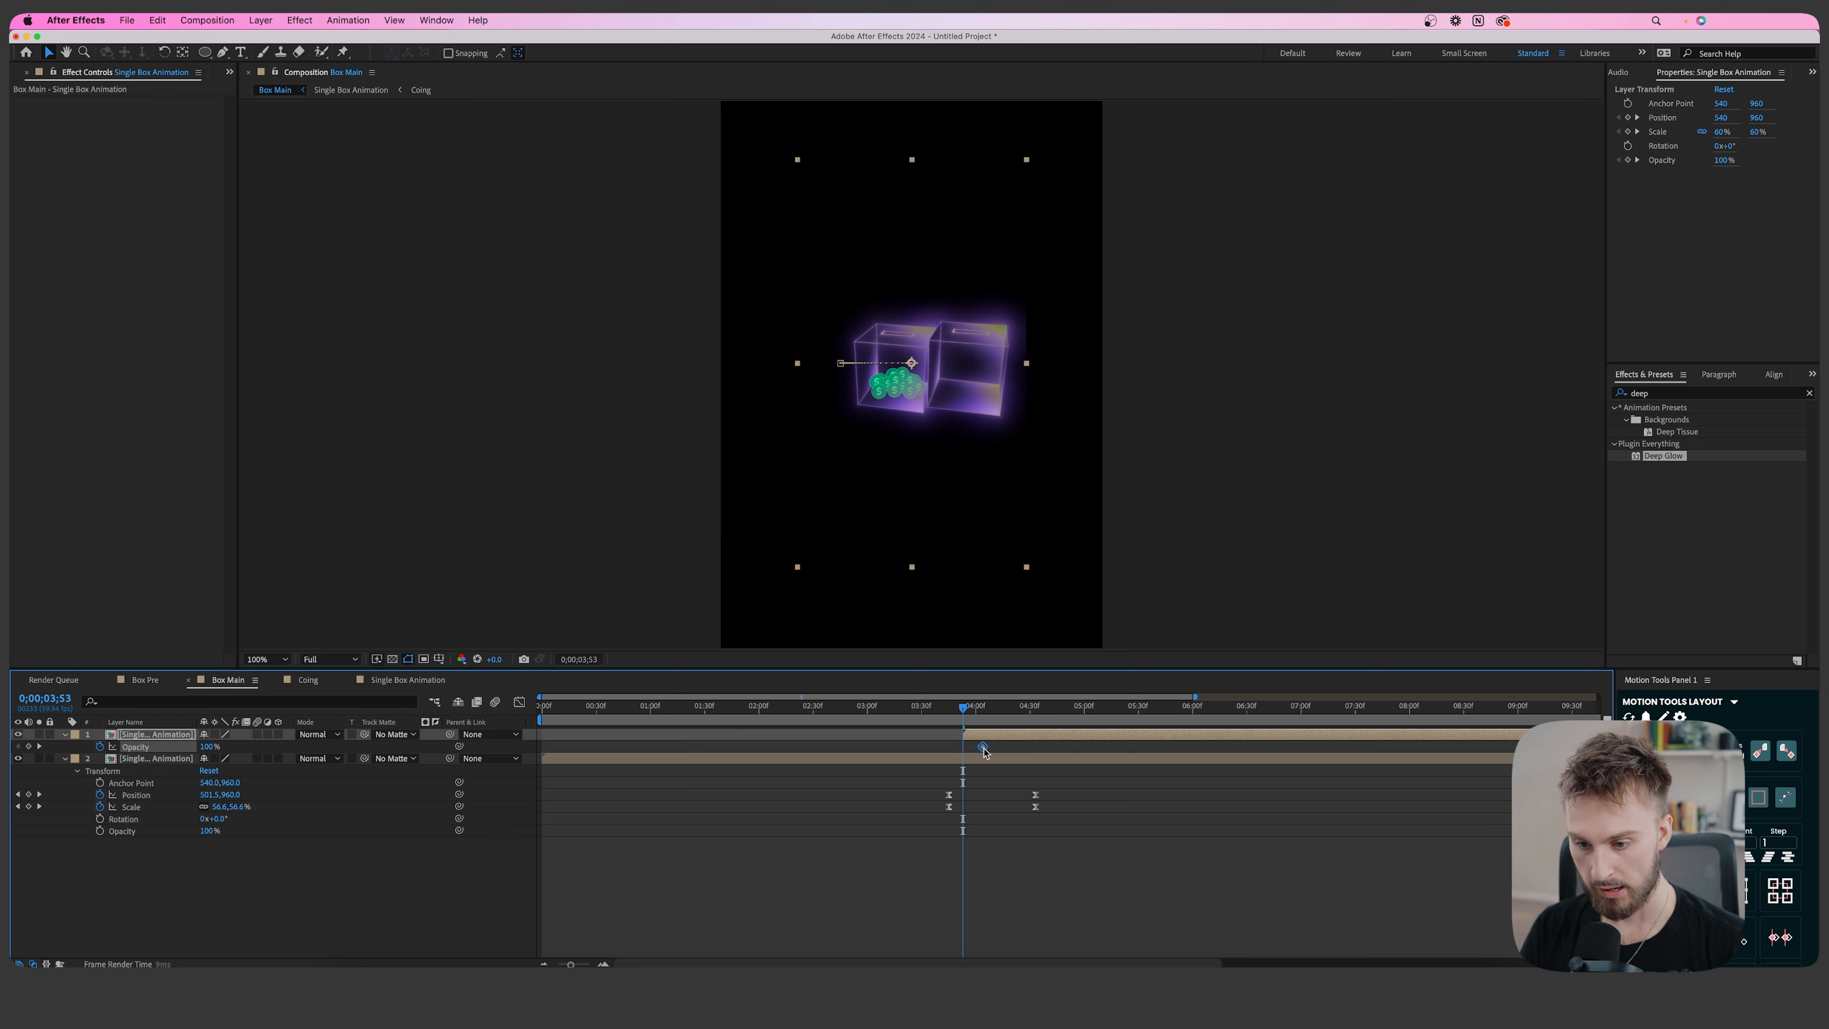
{"action": "left_click_drag", "start_coordinate": [204, 747], "coordinate": [119, 747]}
{"action": "key", "text": "space"}
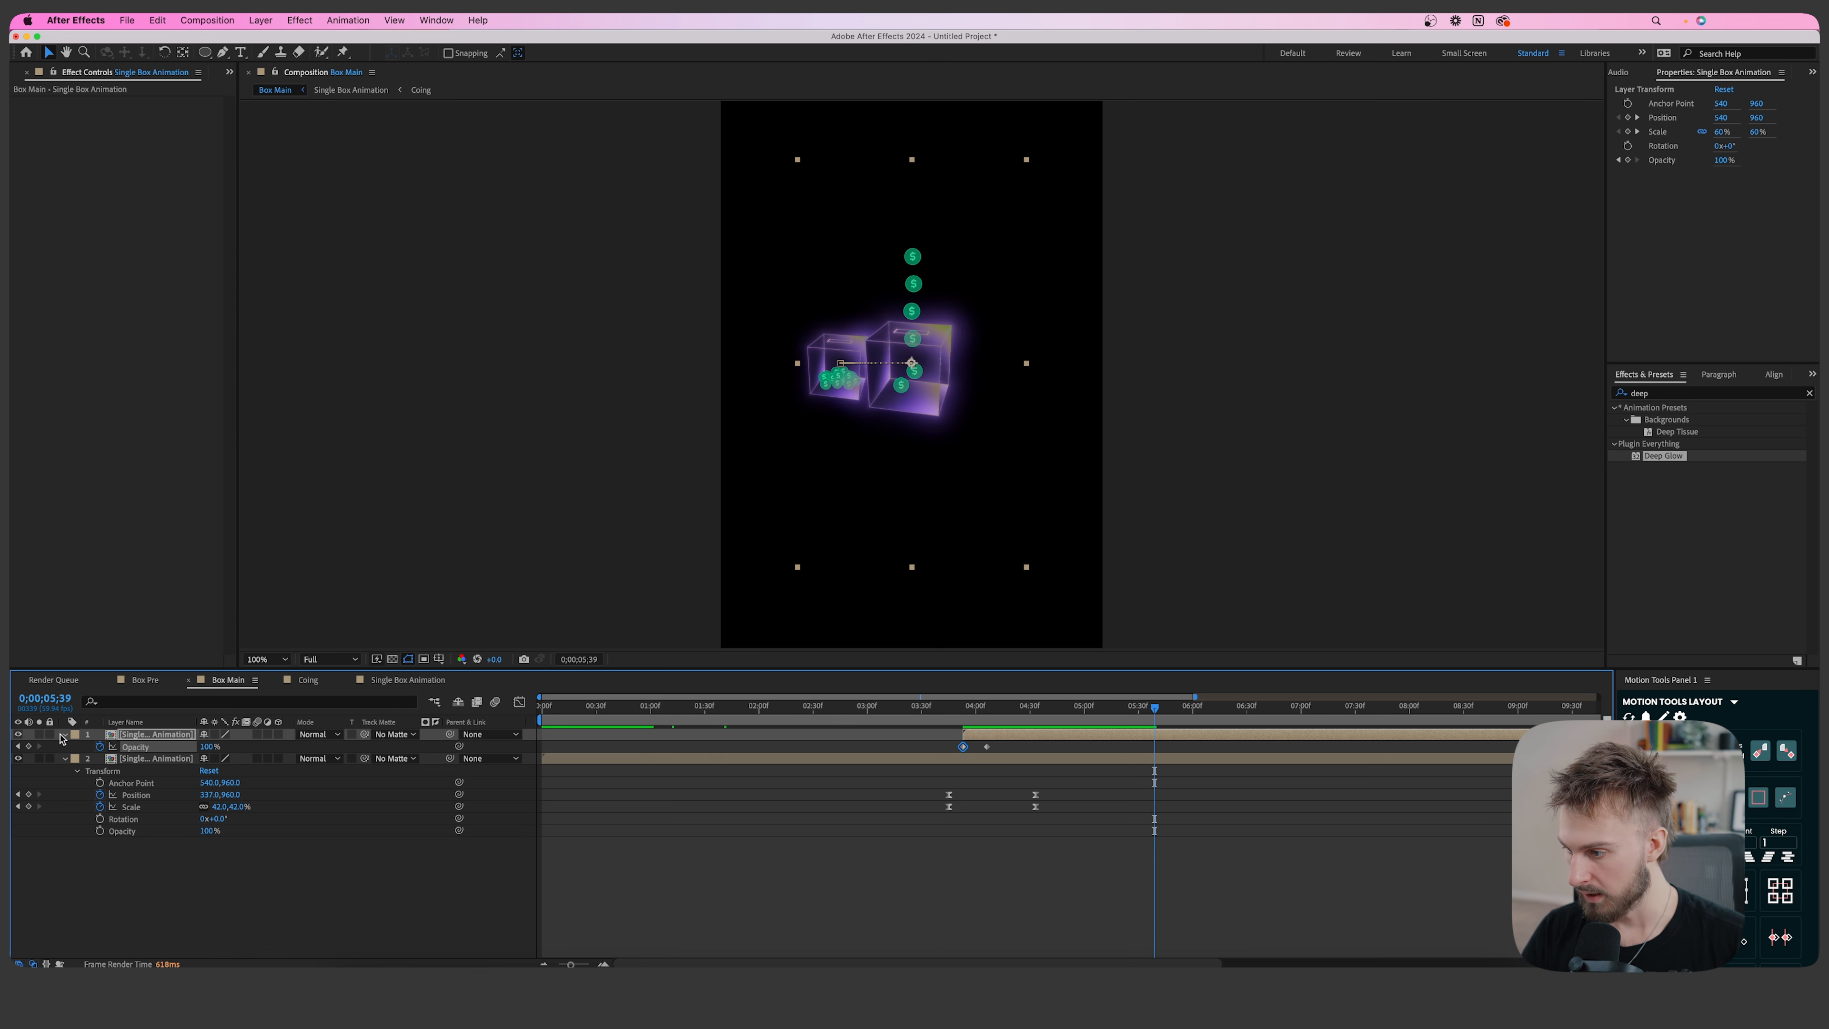
Remove the duplicated layer's position keyframes so it stays at 540, 960 while shrinking, and check the motion around 8 seconds.
{"action": "left_click", "coordinate": [65, 734]}
{"action": "left_click", "coordinate": [65, 734]}
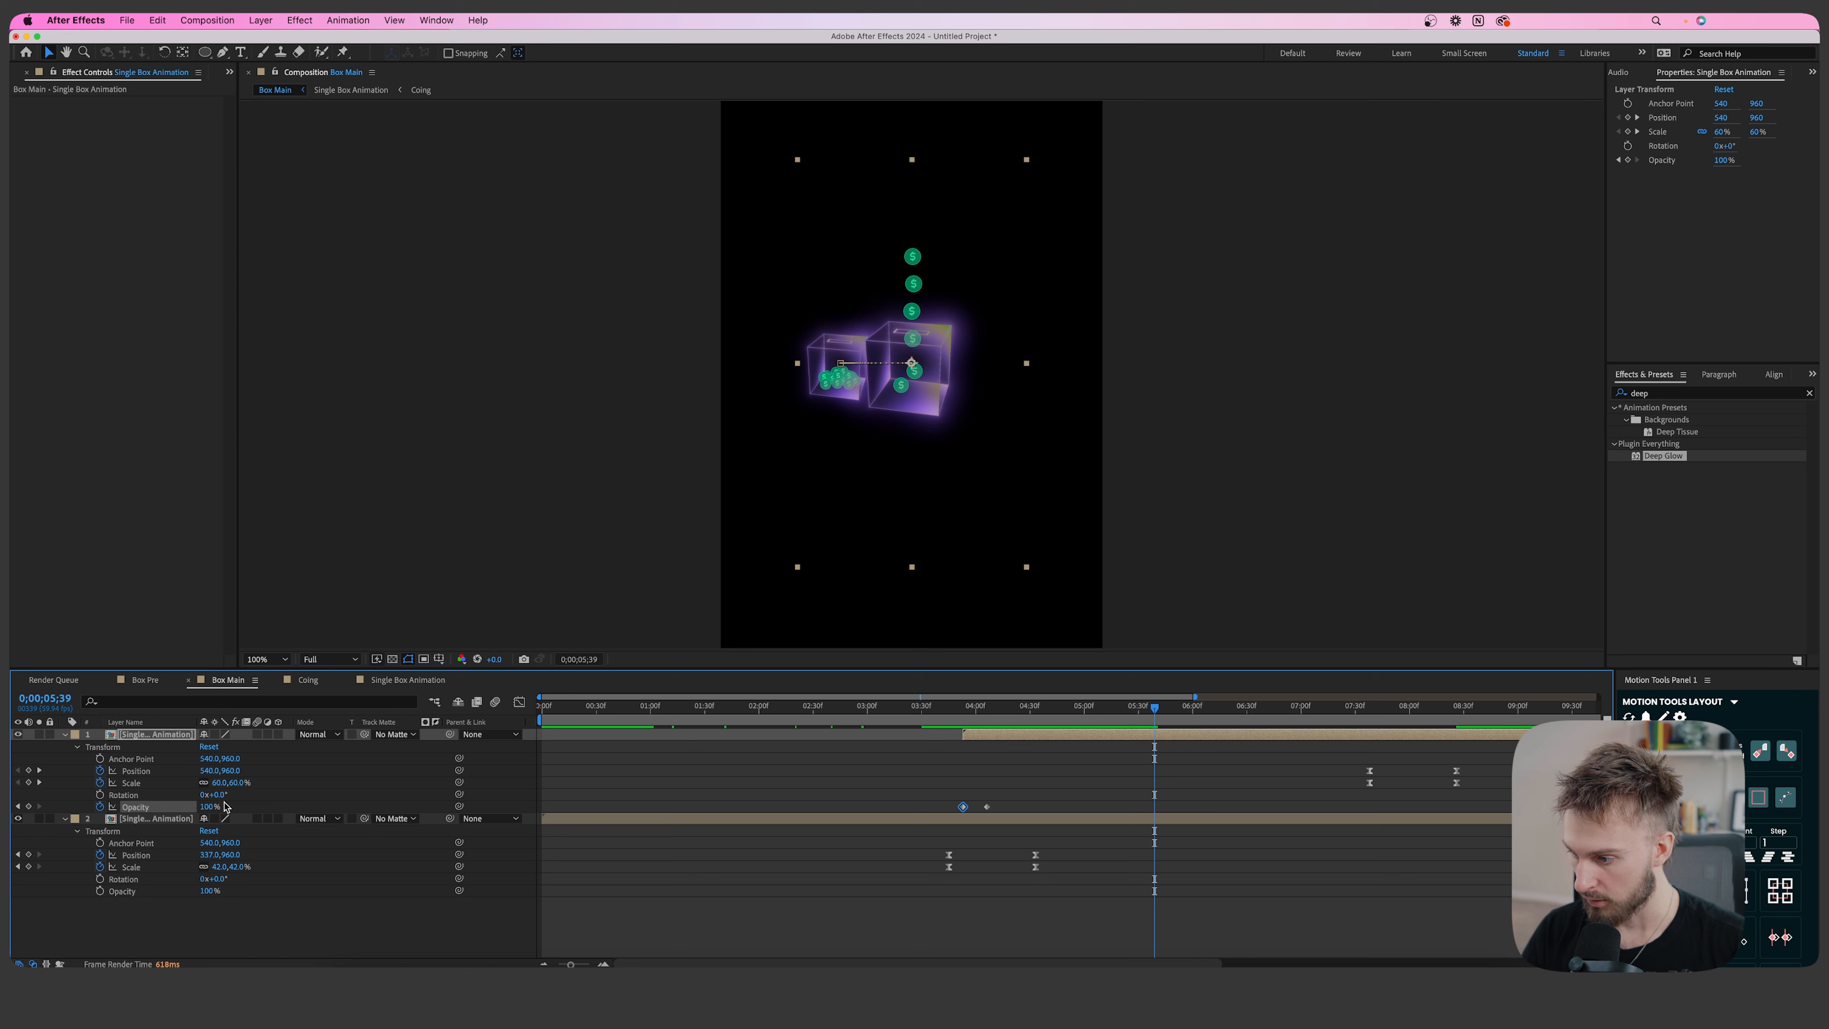
{"action": "left_click_drag", "start_coordinate": [1177, 724], "coordinate": [1332, 716]}
{"action": "left_click_drag", "start_coordinate": [1490, 756], "coordinate": [1424, 710]}
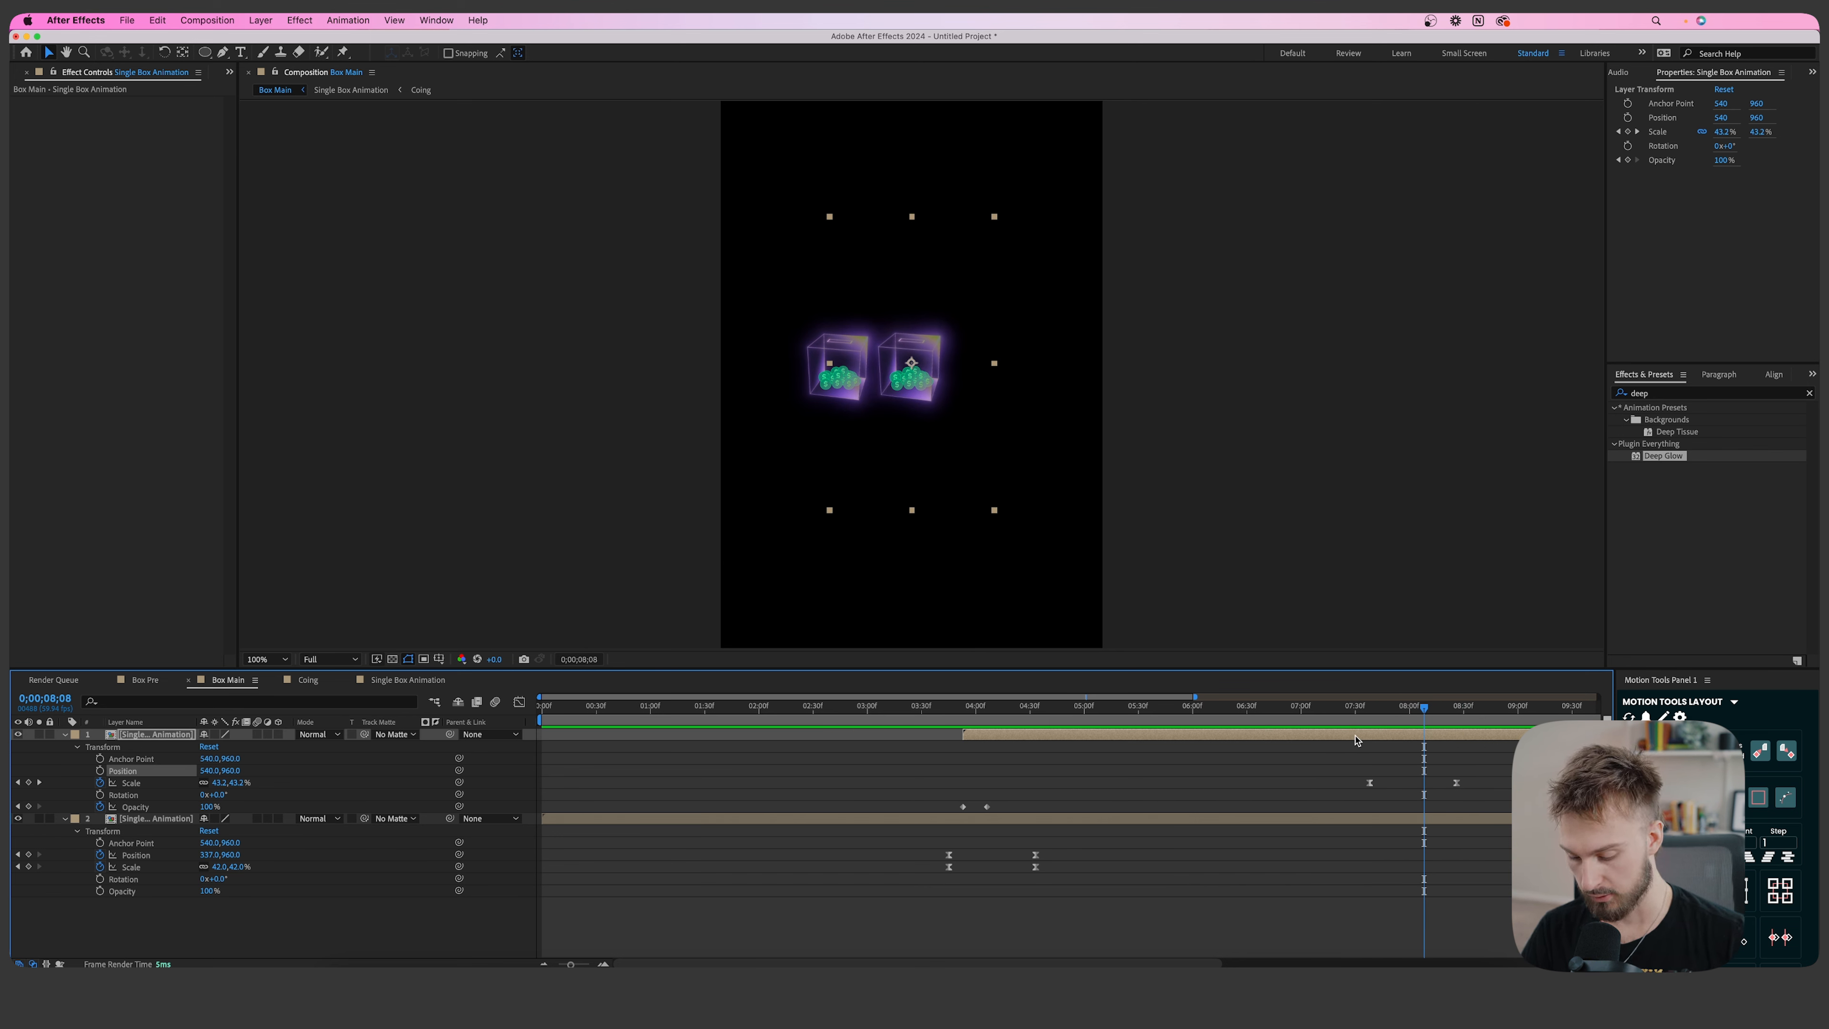
Duplicate the second box animation layer and shift the new copy later so it starts at about 7.6 seconds.
{"action": "key", "text": "super+d"}
{"action": "left_click_drag", "start_coordinate": [990, 737], "coordinate": [1403, 705]}
{"action": "key", "text": "minus"}
{"action": "mouse_move", "coordinate": [1072, 708]}
{"action": "left_mouse_down"}
{"action": "mouse_move", "coordinate": [1050, 707]}
{"action": "mouse_move", "coordinate": [1072, 707]}
{"action": "mouse_move", "coordinate": [1057, 730]}
{"action": "left_mouse_up"}
Set the third box layer's X position to 738 and check the row of three boxes at about 12 seconds.
{"action": "key", "text": "p"}
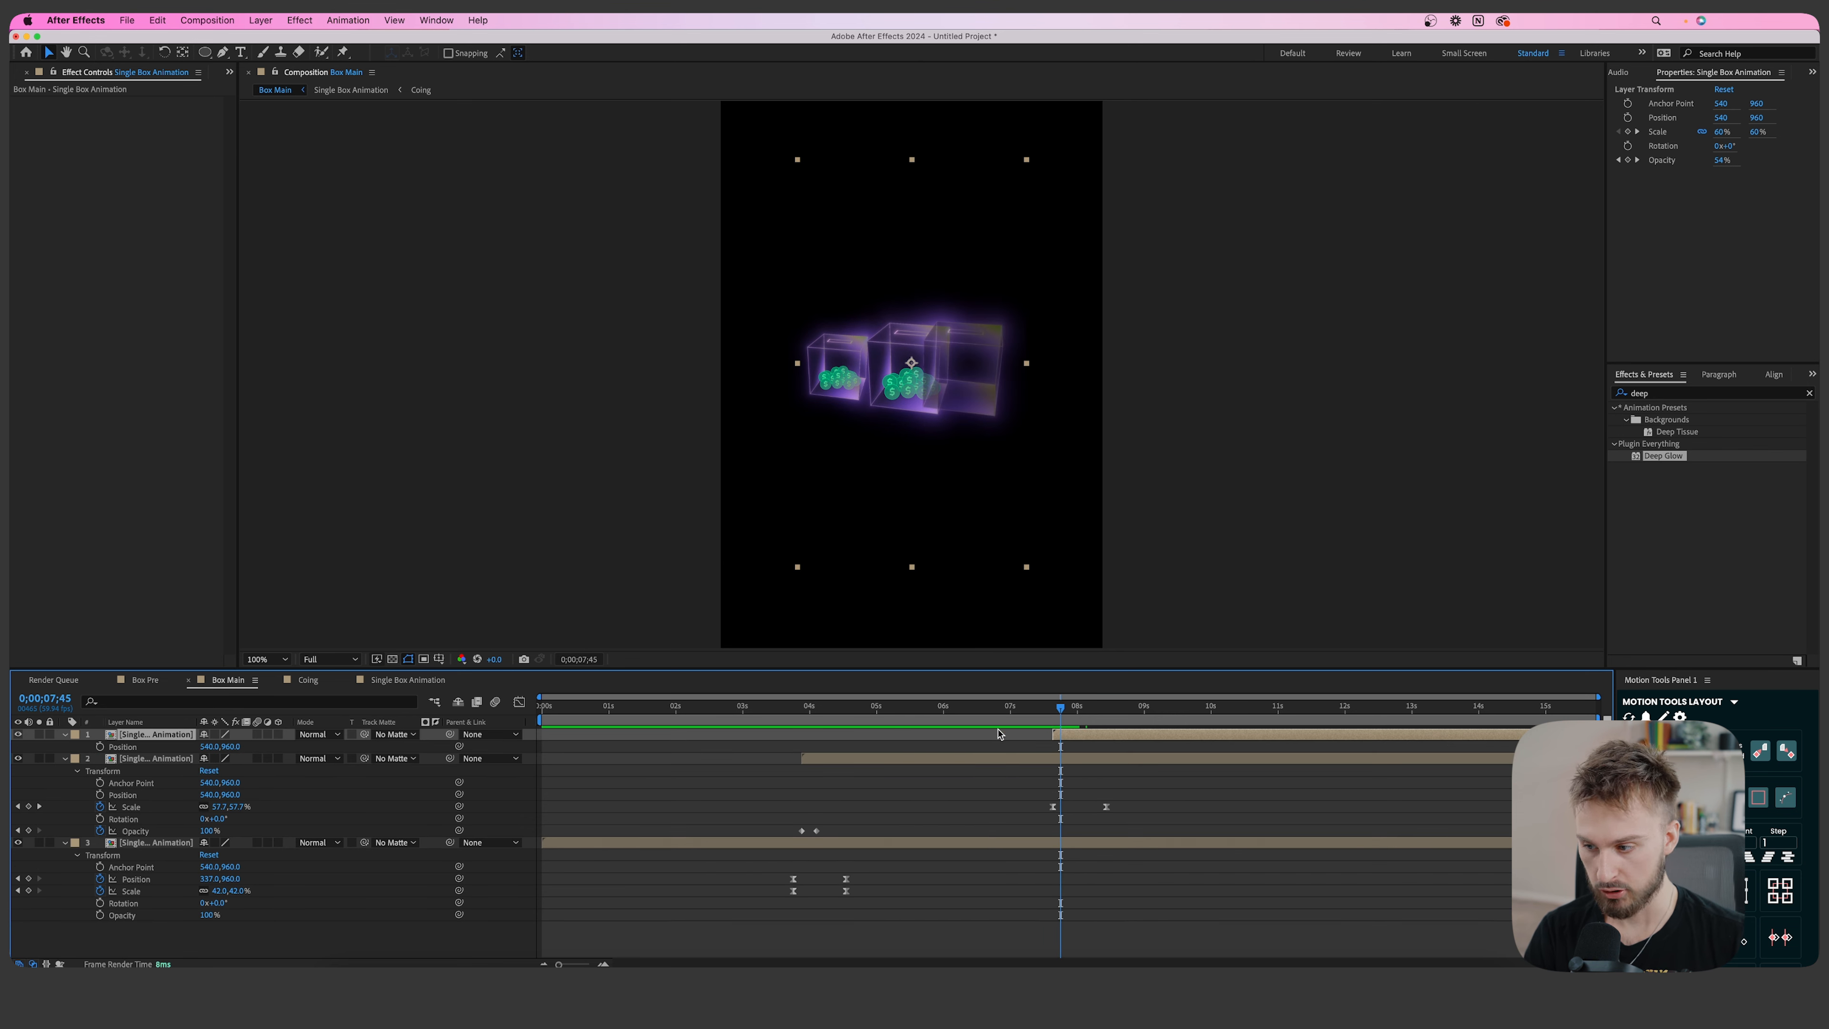
{"action": "key", "text": "Page_Down"}
{"action": "key", "text": "Page_Down"}
{"action": "key", "text": "Page_Down"}
{"action": "key", "text": "Page_Down"}
{"action": "left_click_drag", "start_coordinate": [213, 747], "coordinate": [356, 747]}
{"action": "left_click_drag", "start_coordinate": [1067, 704], "coordinate": [1225, 713]}
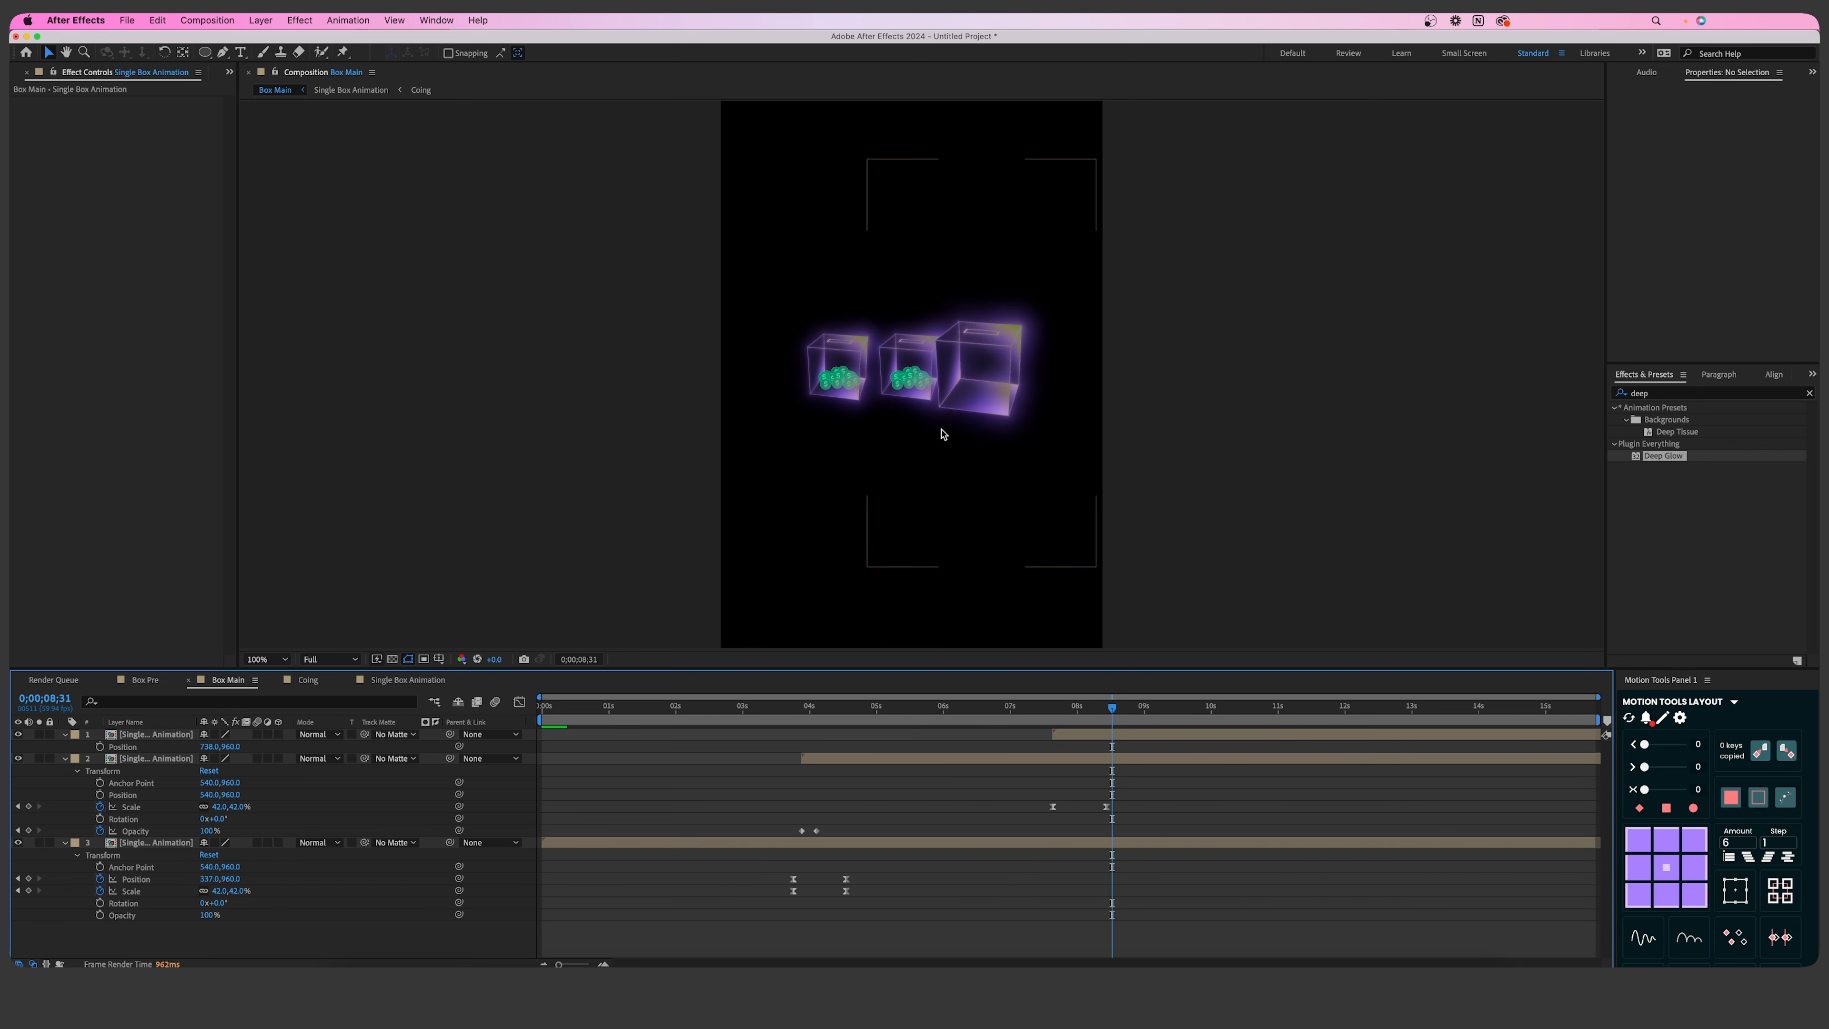
{"action": "left_click", "coordinate": [1307, 715]}
{"action": "left_click", "coordinate": [1353, 710]}
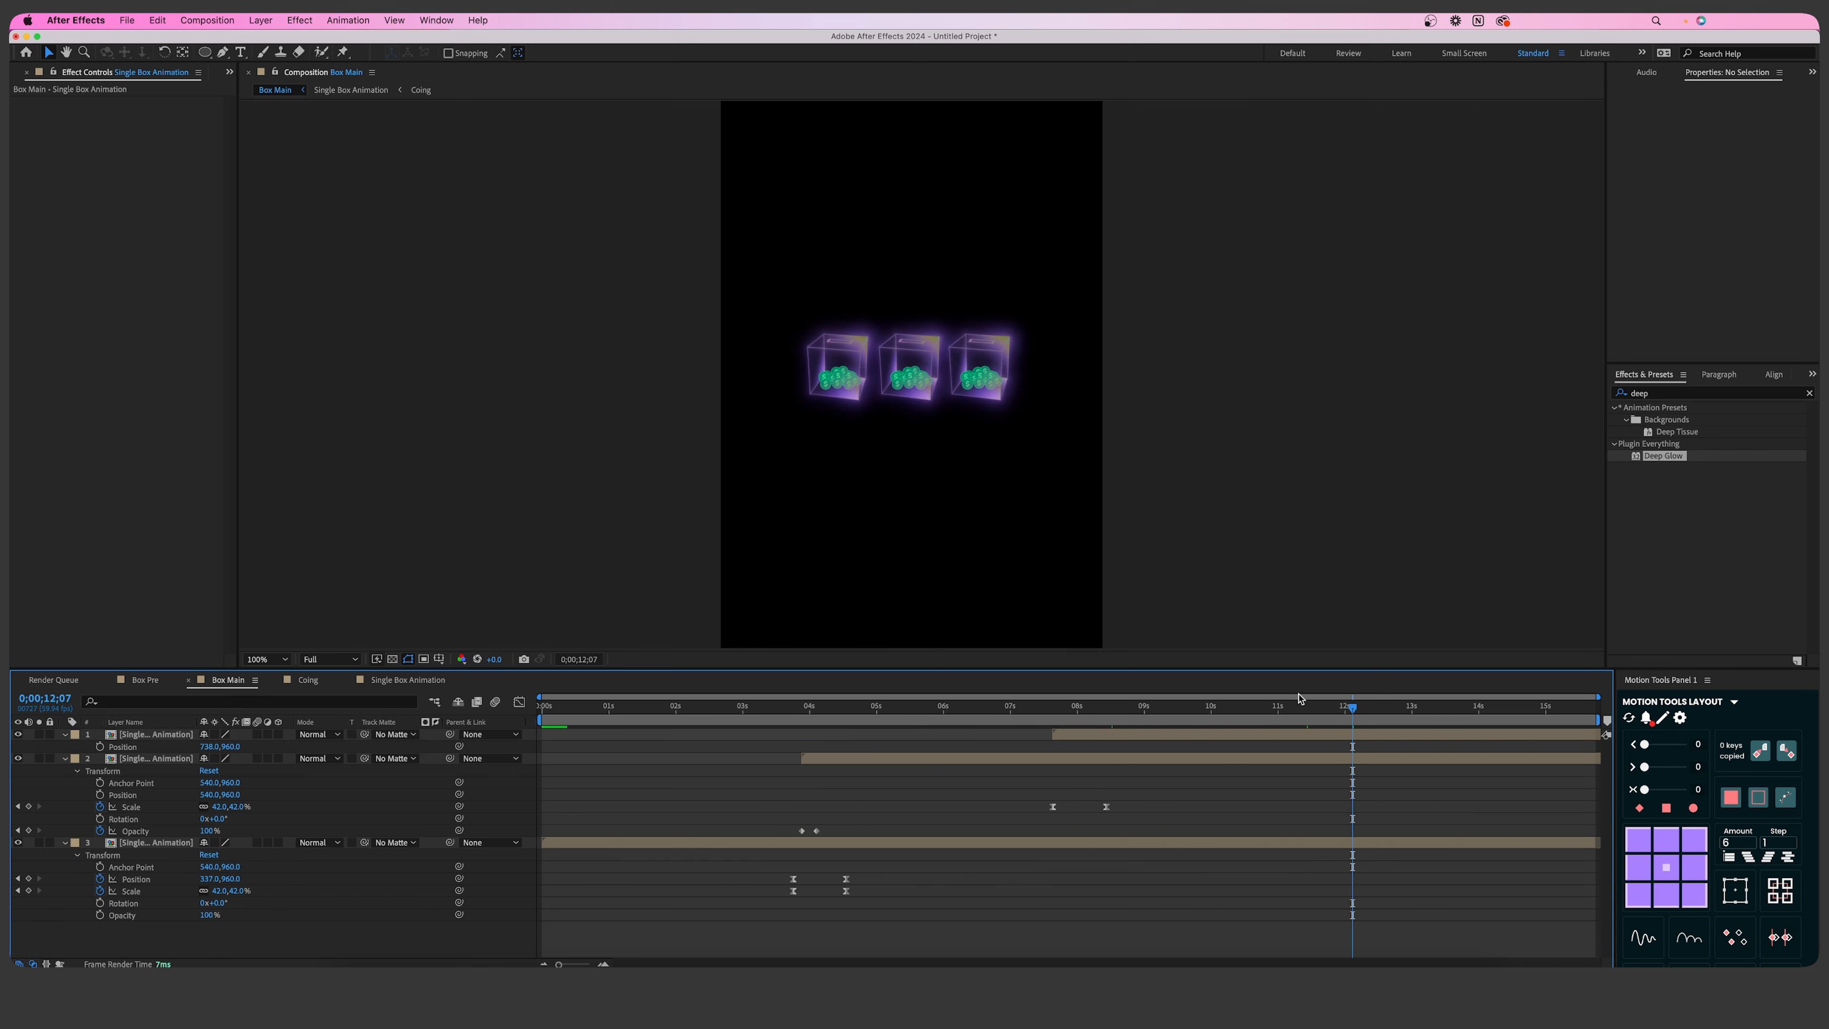
Collapse the properties of all box layers and add an adjustment layer above them.
{"action": "key", "text": "super+a"}
{"action": "key", "text": "p"}
{"action": "key", "text": "p"}
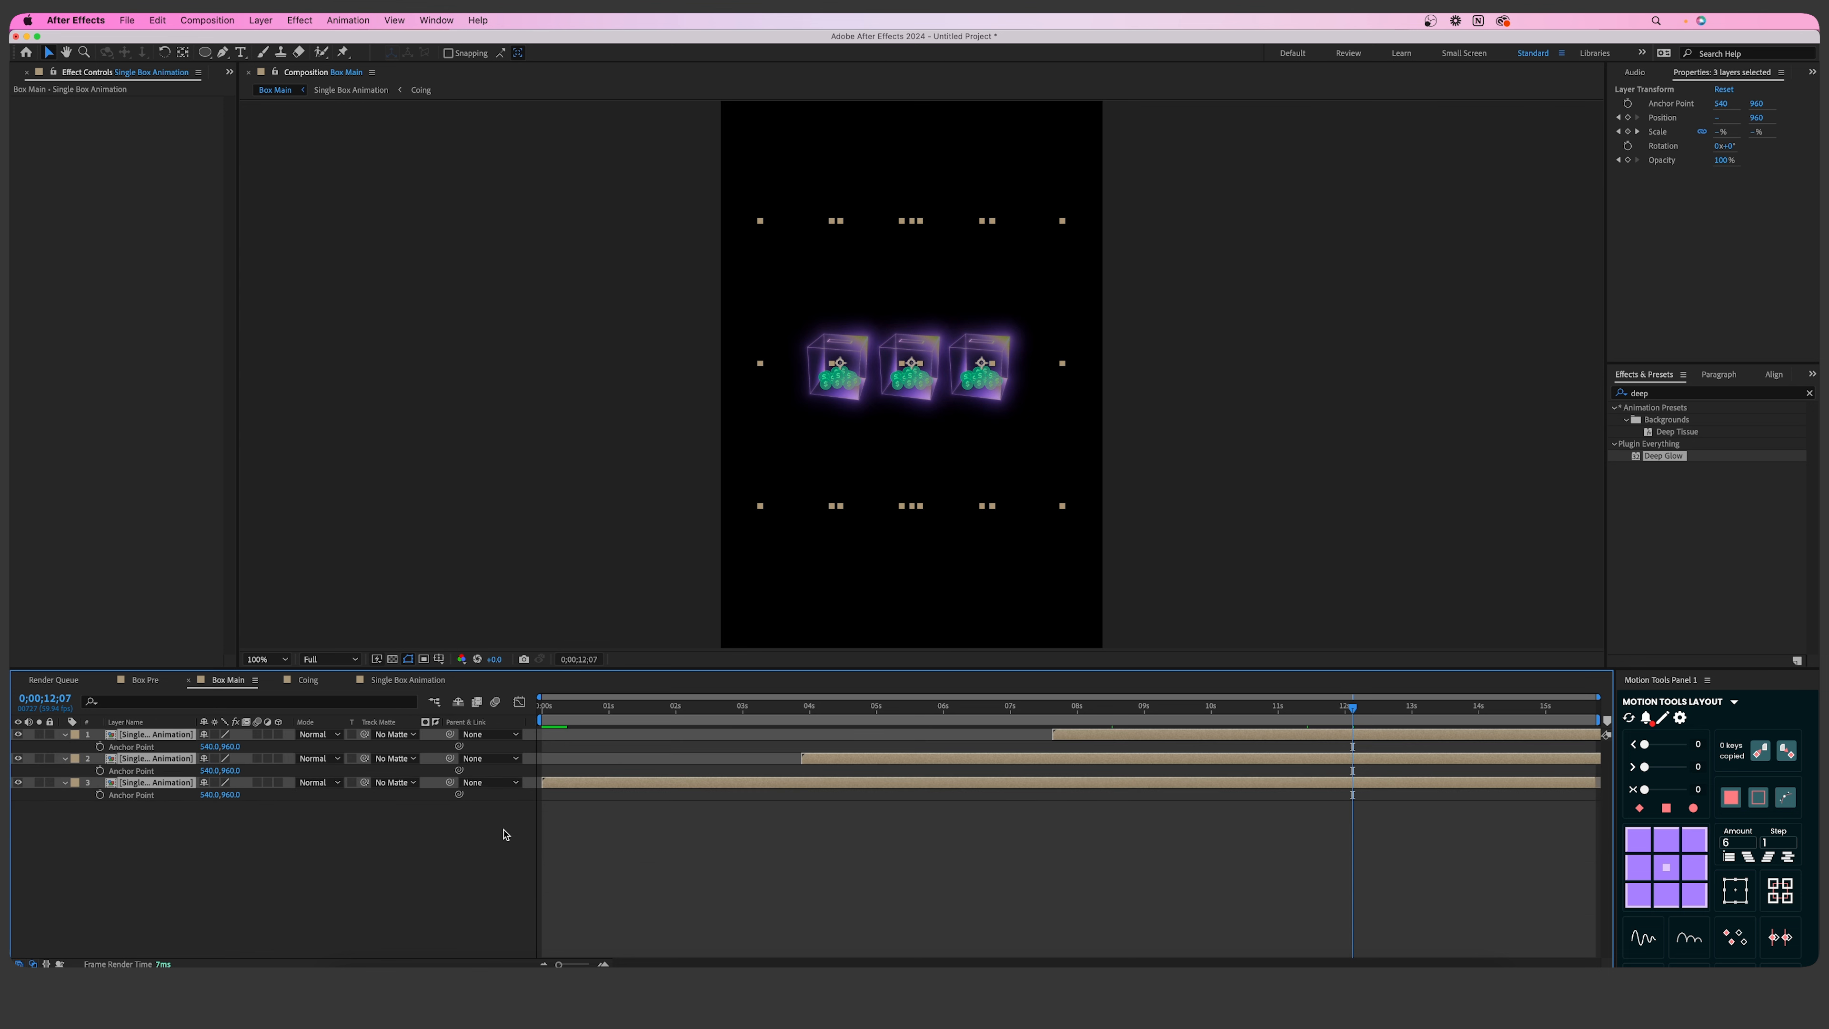
{"action": "right_click", "coordinate": [309, 829]}
{"action": "mouse_move", "coordinate": [366, 791]}
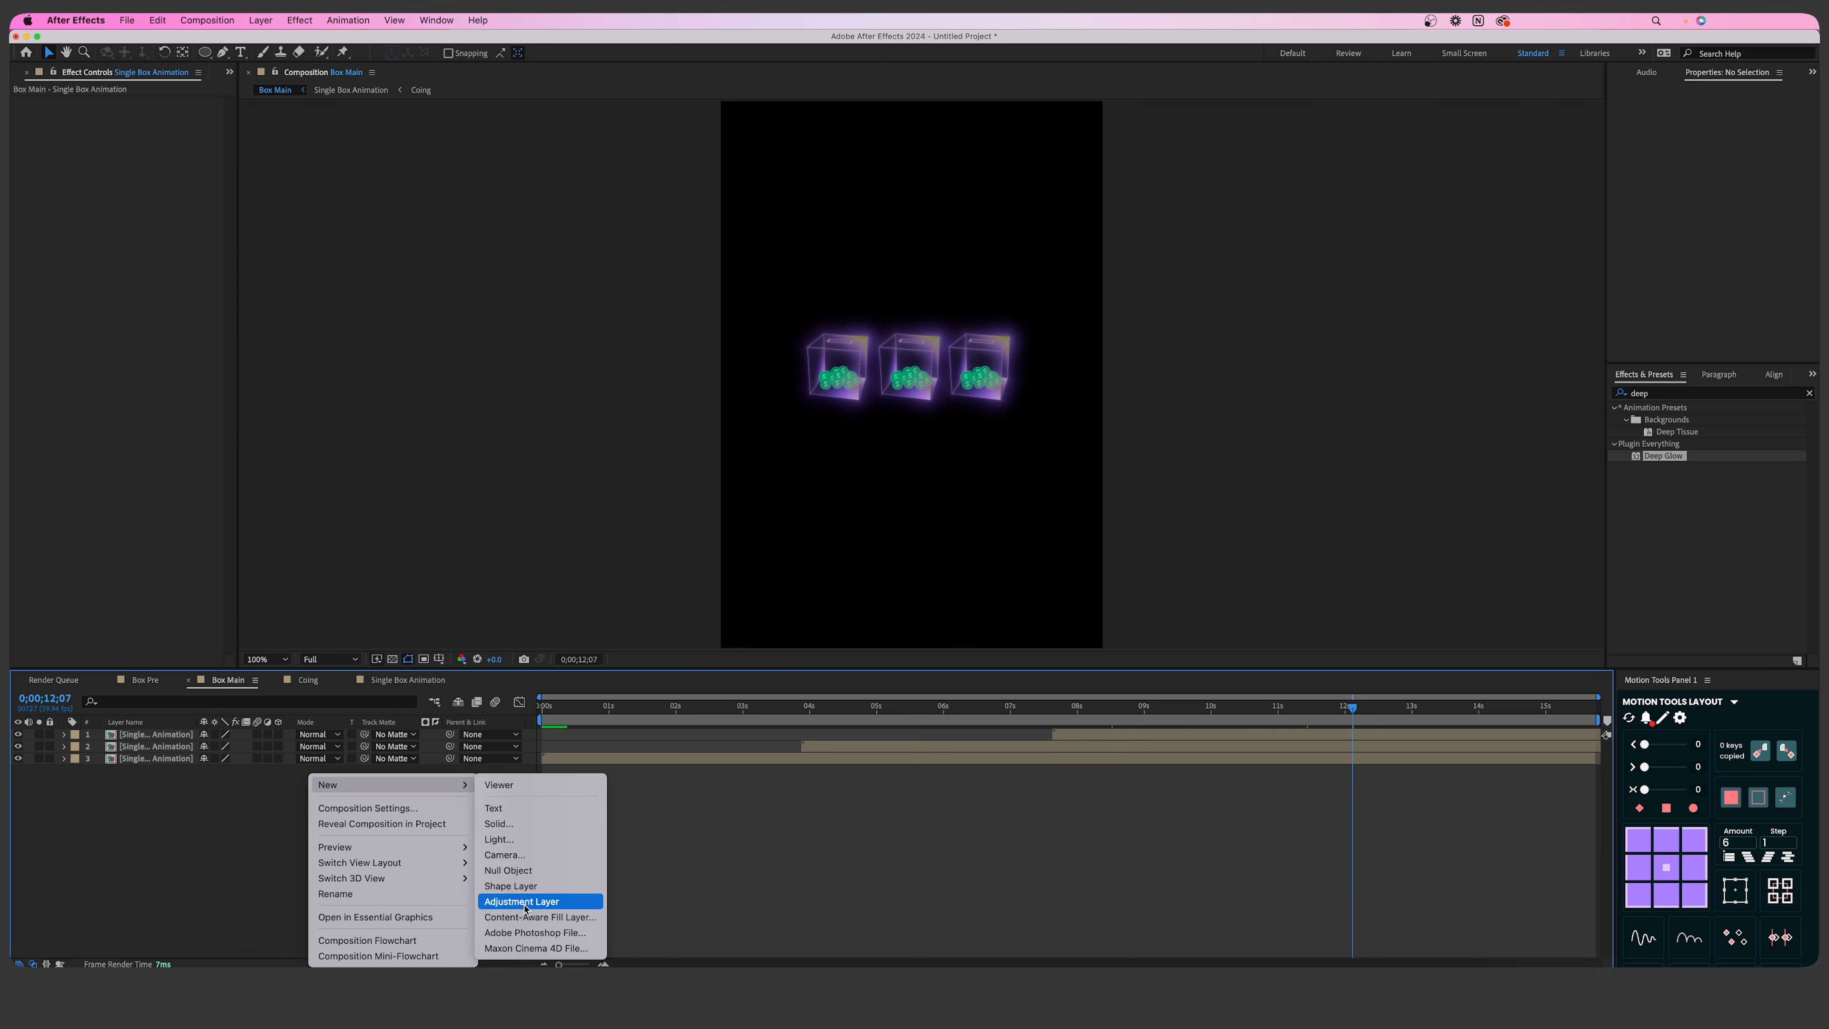
{"action": "left_click", "coordinate": [537, 903]}
Apply the Add Grain effect to the adjustment layer and set its viewing mode to Final Output.
{"action": "left_click", "coordinate": [1690, 408]}
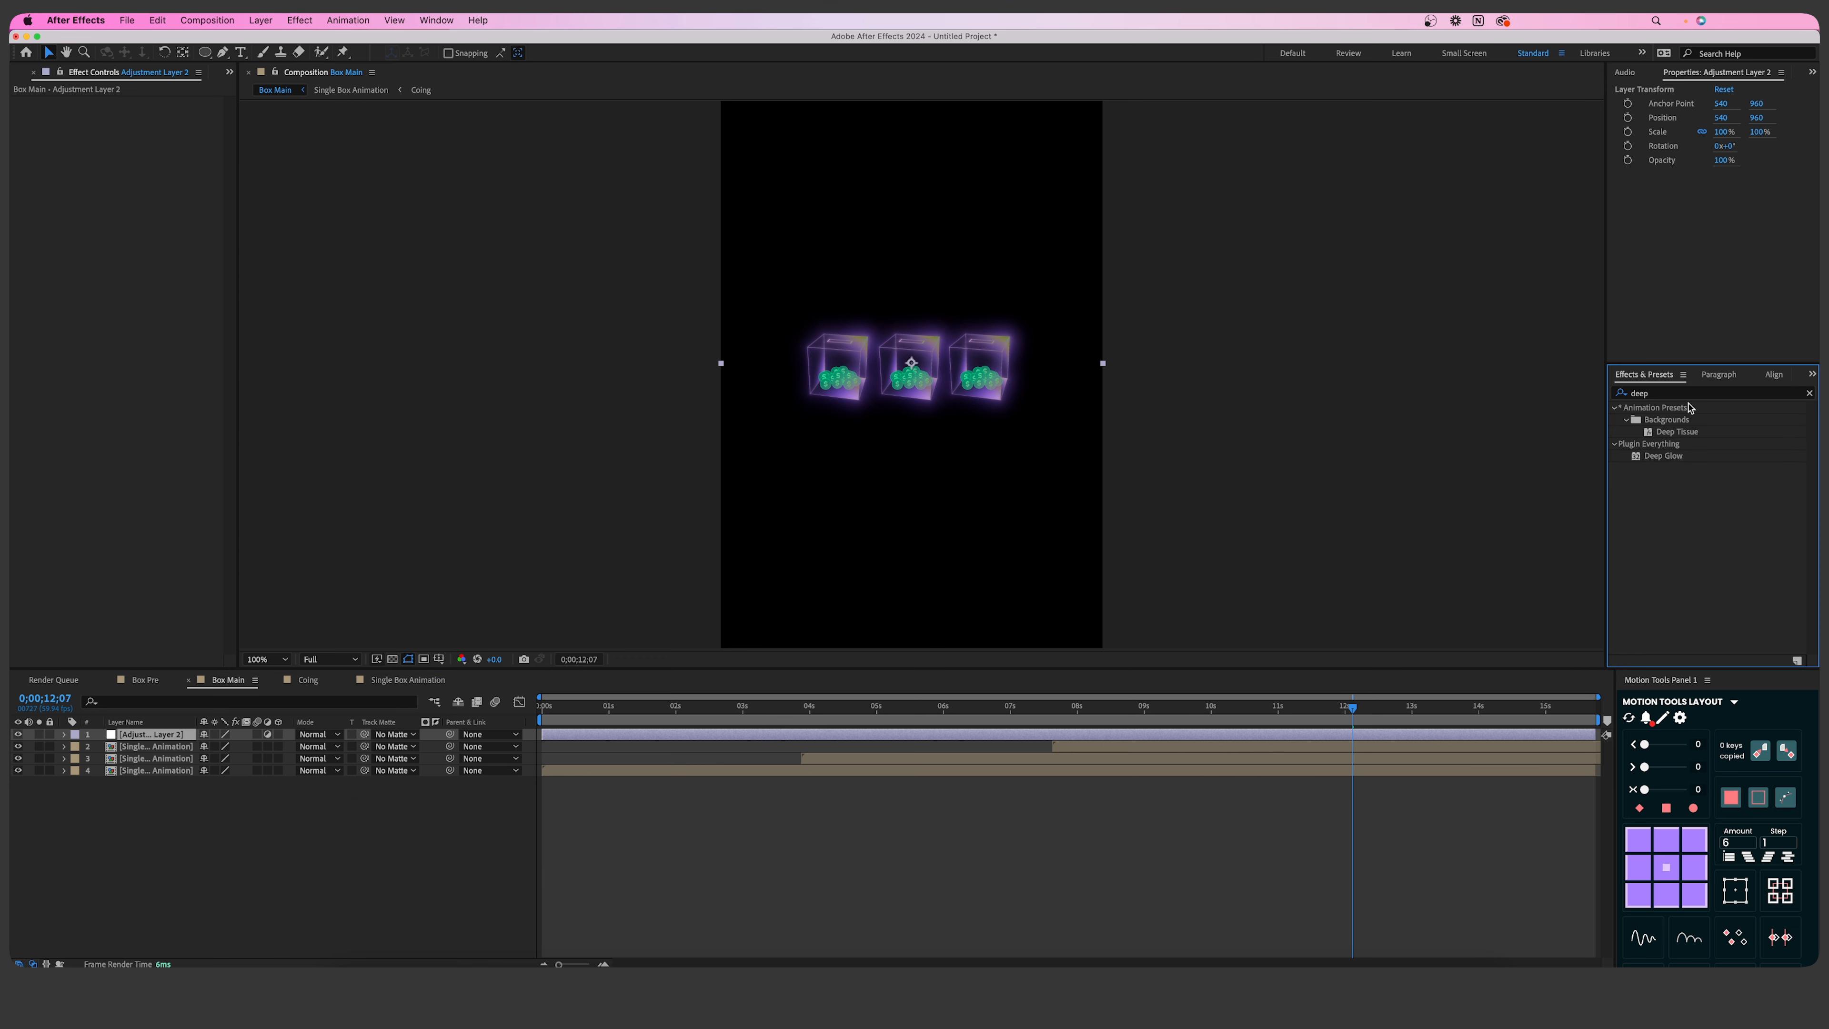
{"action": "left_click", "coordinate": [1689, 394]}
{"action": "left_click_drag", "start_coordinate": [1090, 489], "coordinate": [992, 739]}
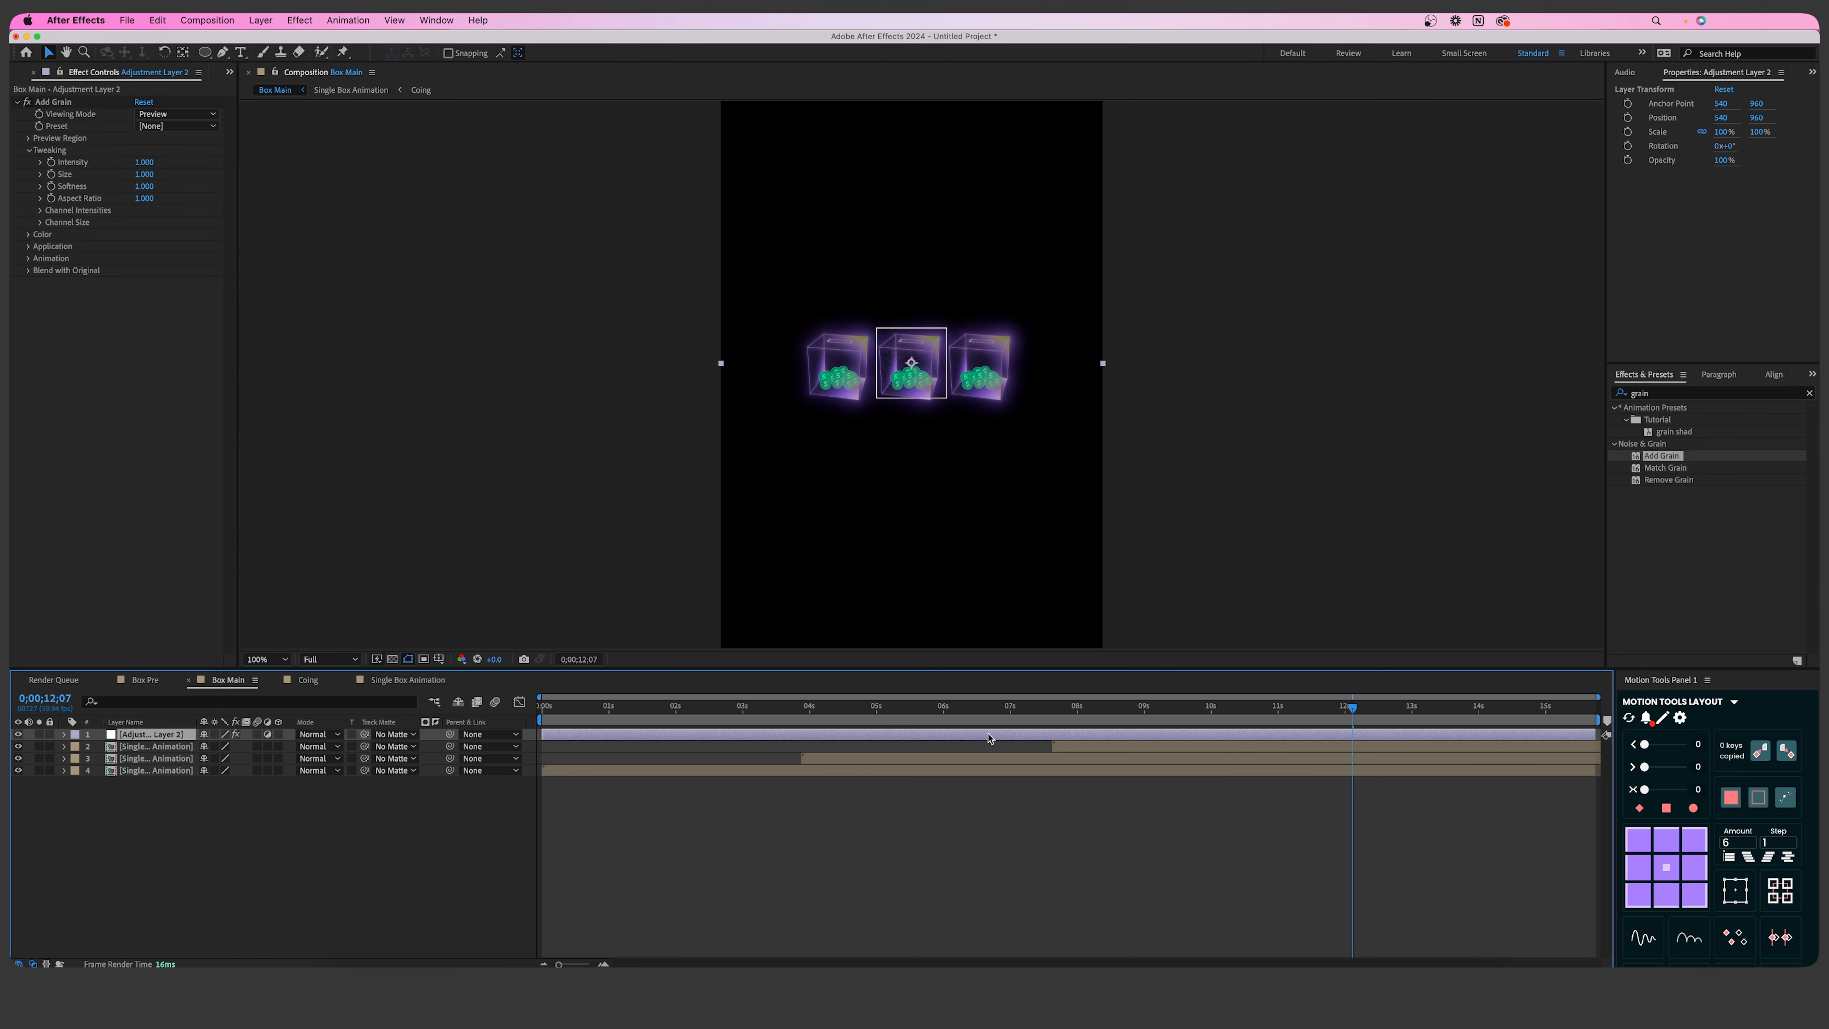
{"action": "left_click", "coordinate": [183, 118]}
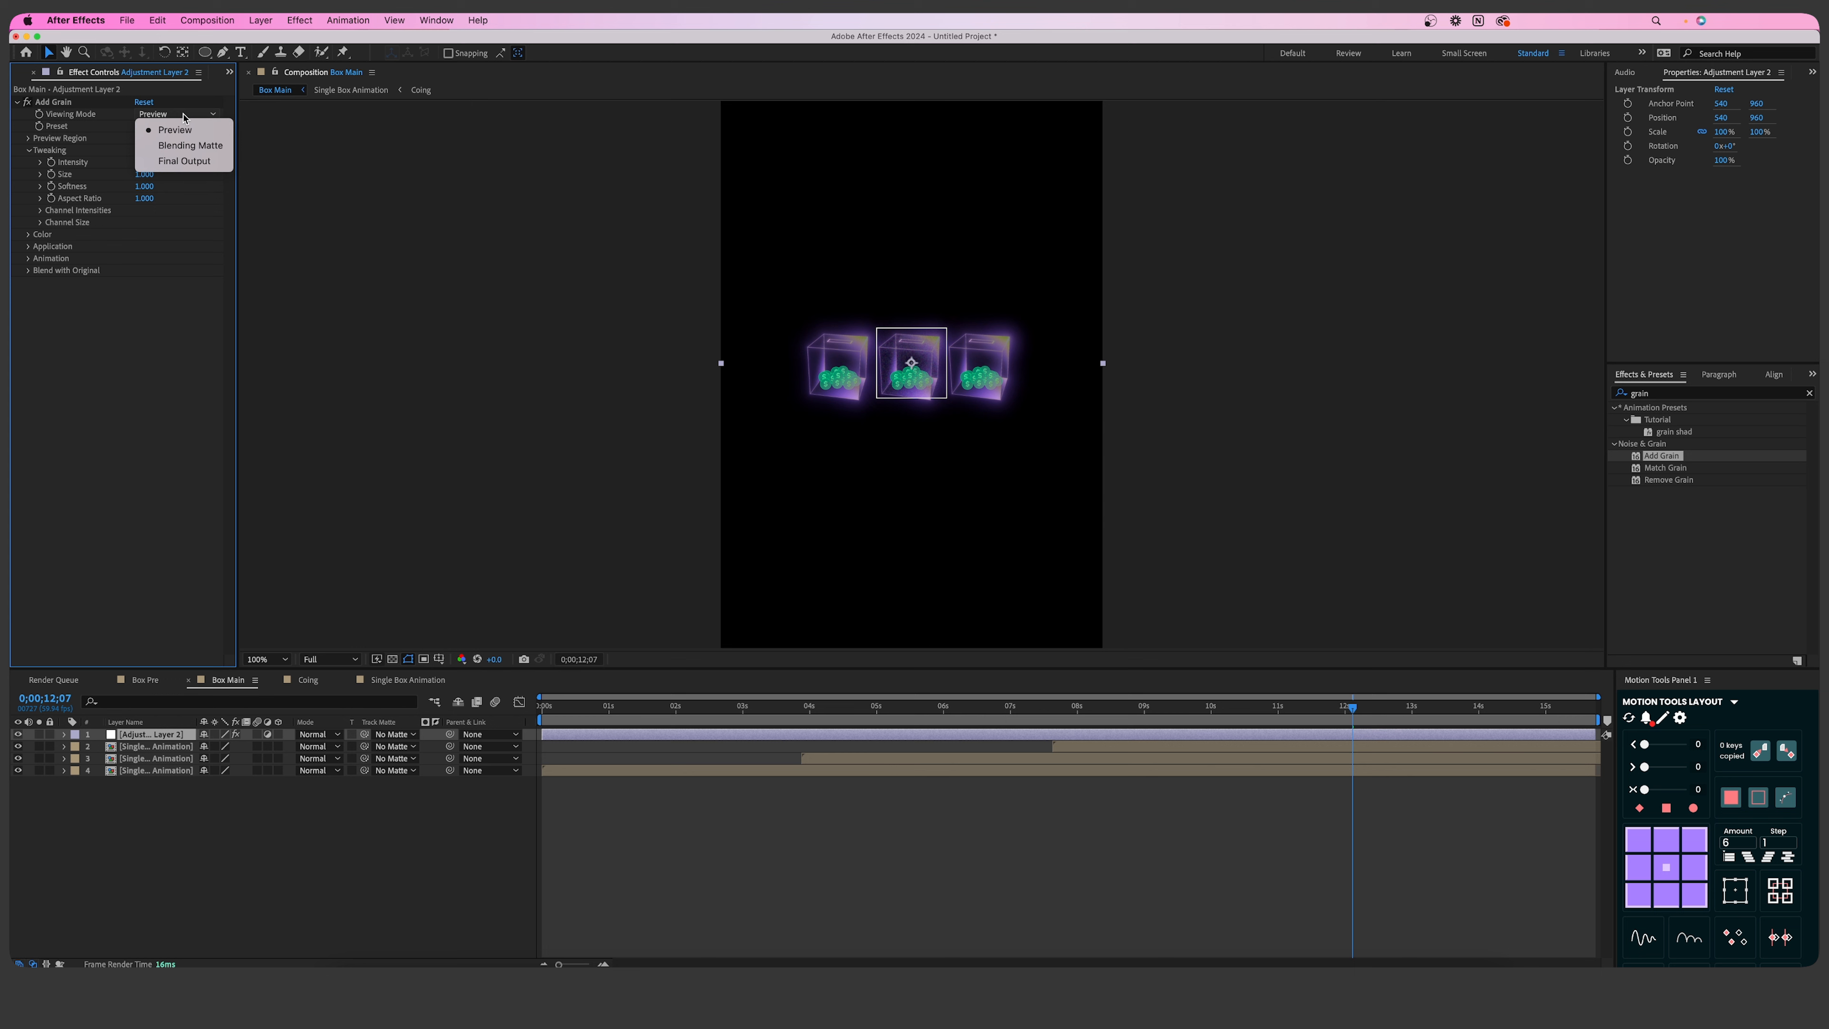
{"action": "left_click", "coordinate": [193, 161]}
Set the grain's size to 0.5 and its intensity to 0.8.
{"action": "left_click", "coordinate": [147, 175]}
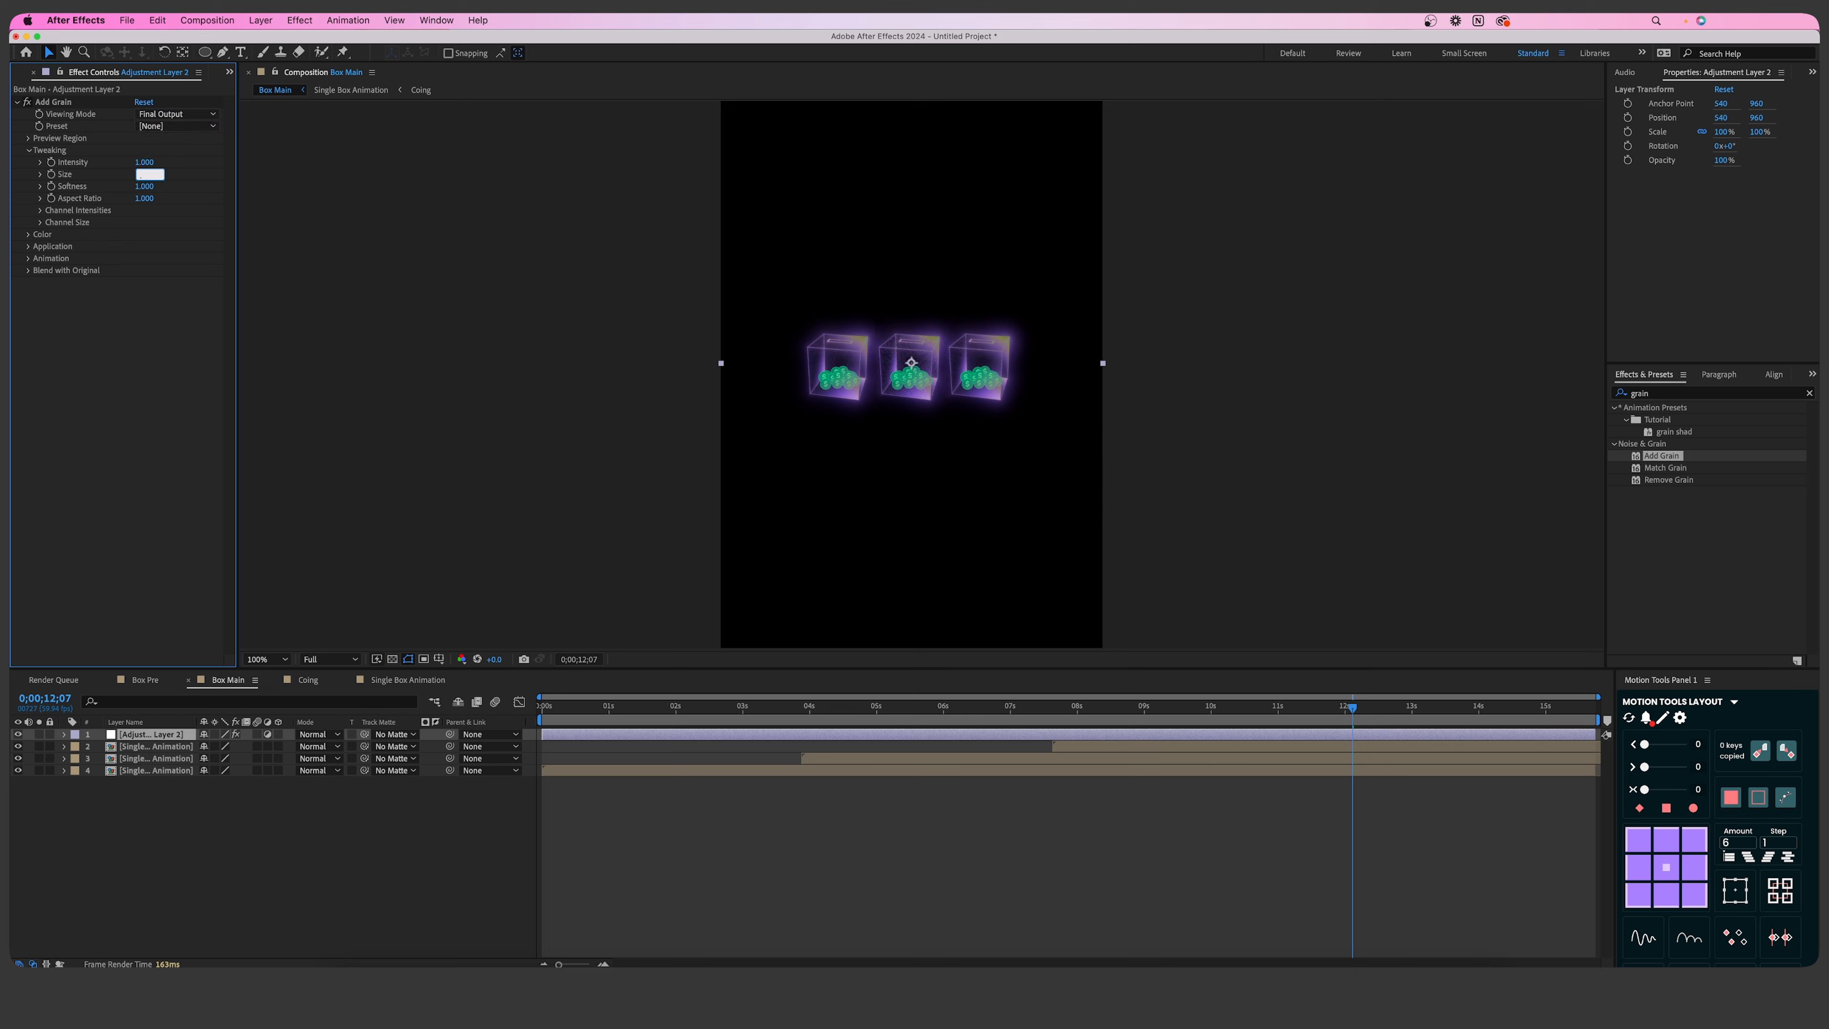
{"action": "key", "text": "shift+Tab"}
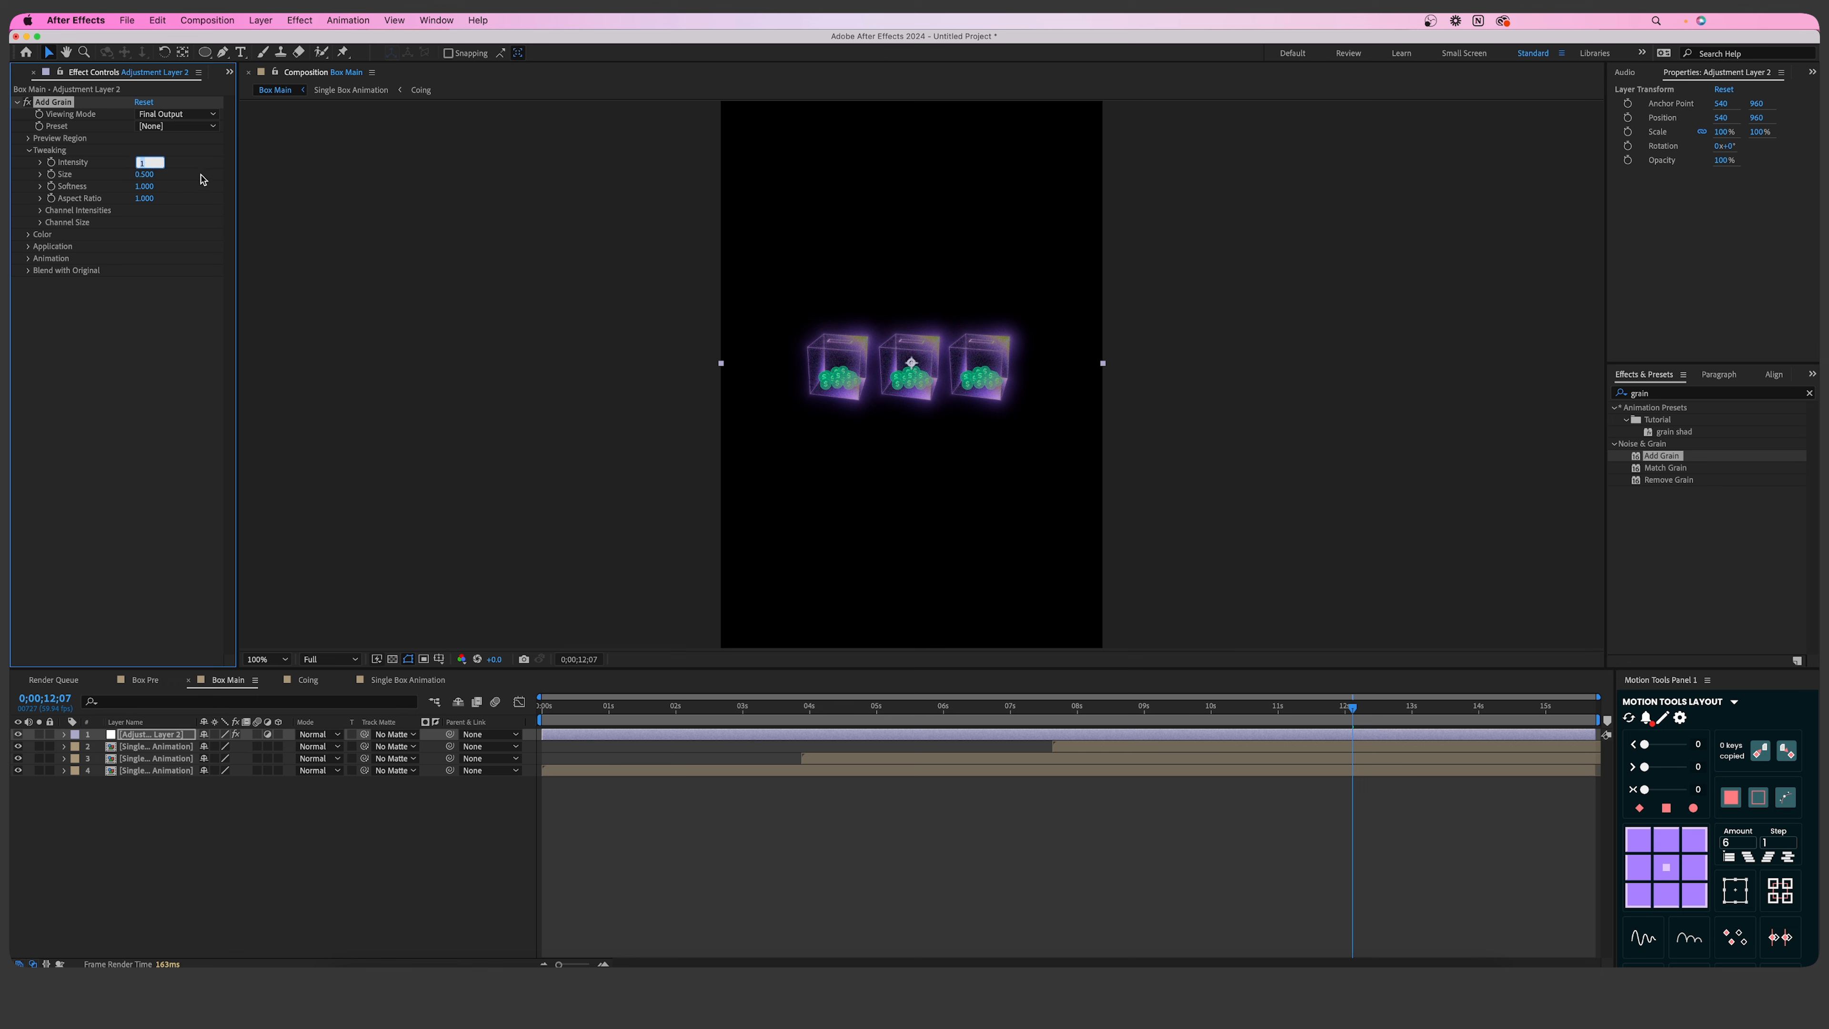
{"action": "type", "text": ".8"}
{"action": "key", "text": "Return"}
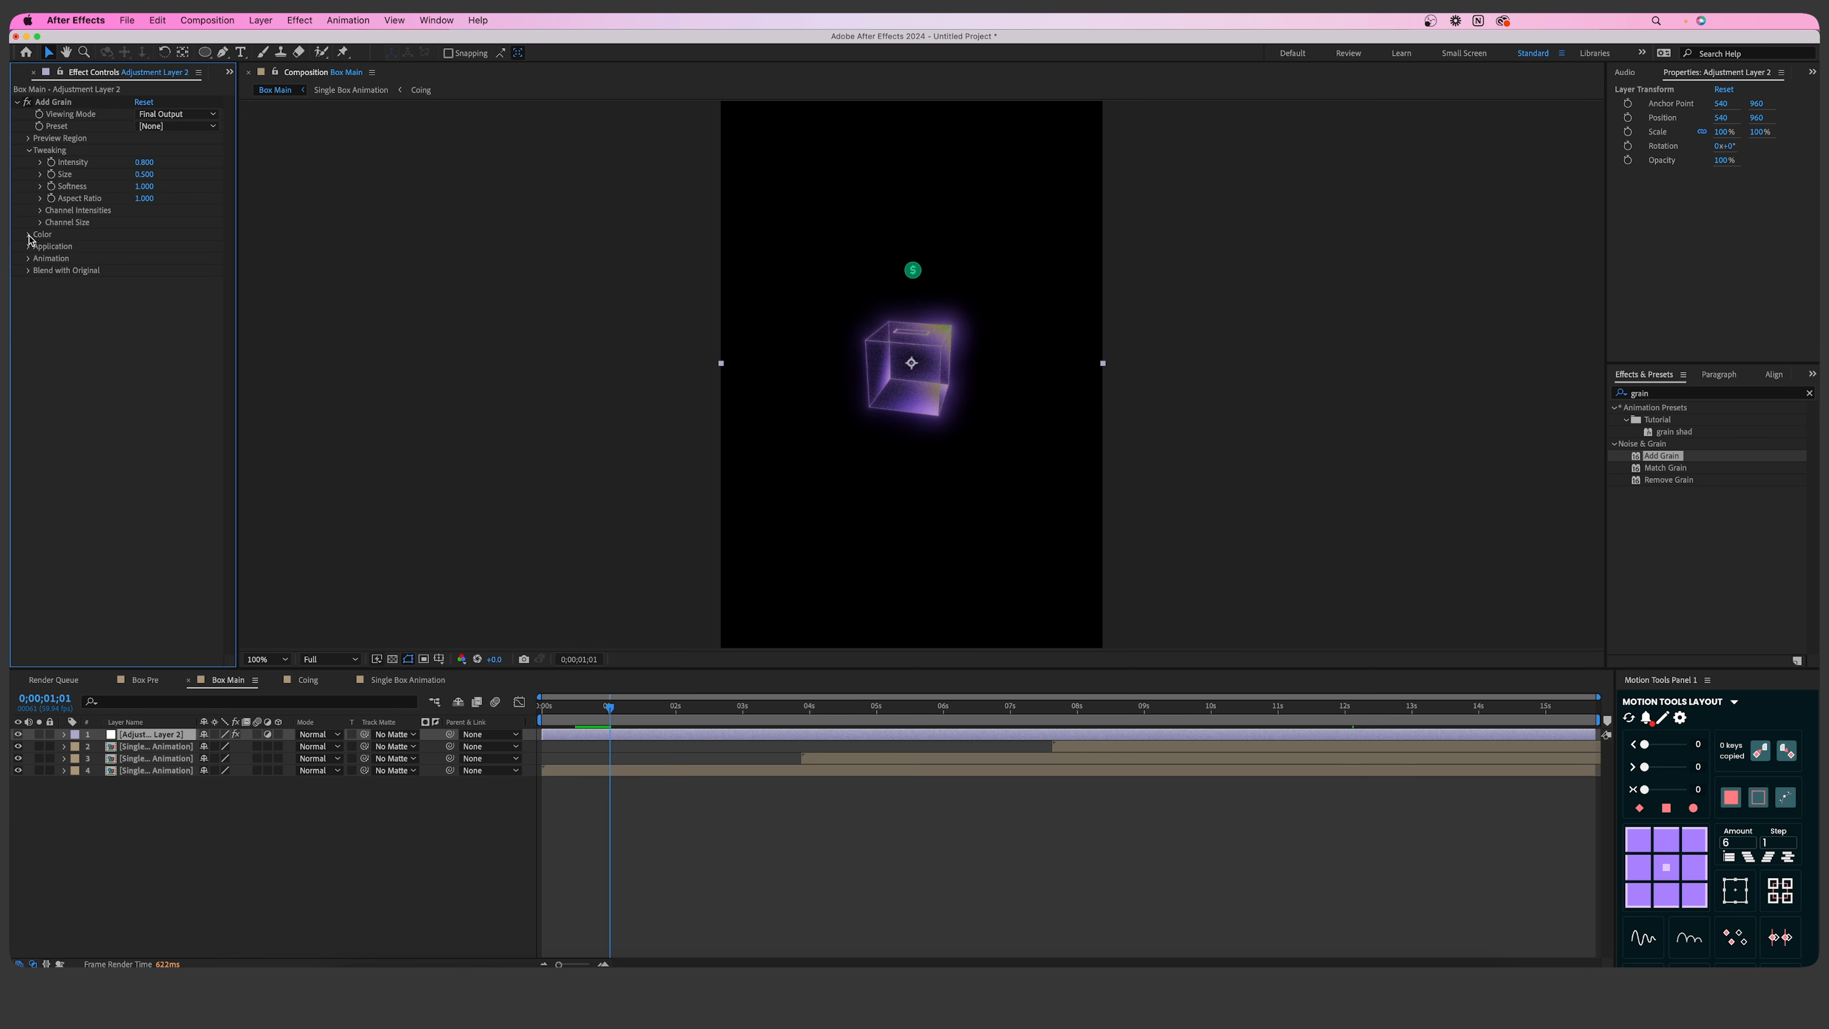
Make the added grain monochromatic and inspect it up close on the box at 0;00;00;34.
{"action": "left_click", "coordinate": [28, 235]}
{"action": "left_click", "coordinate": [138, 246]}
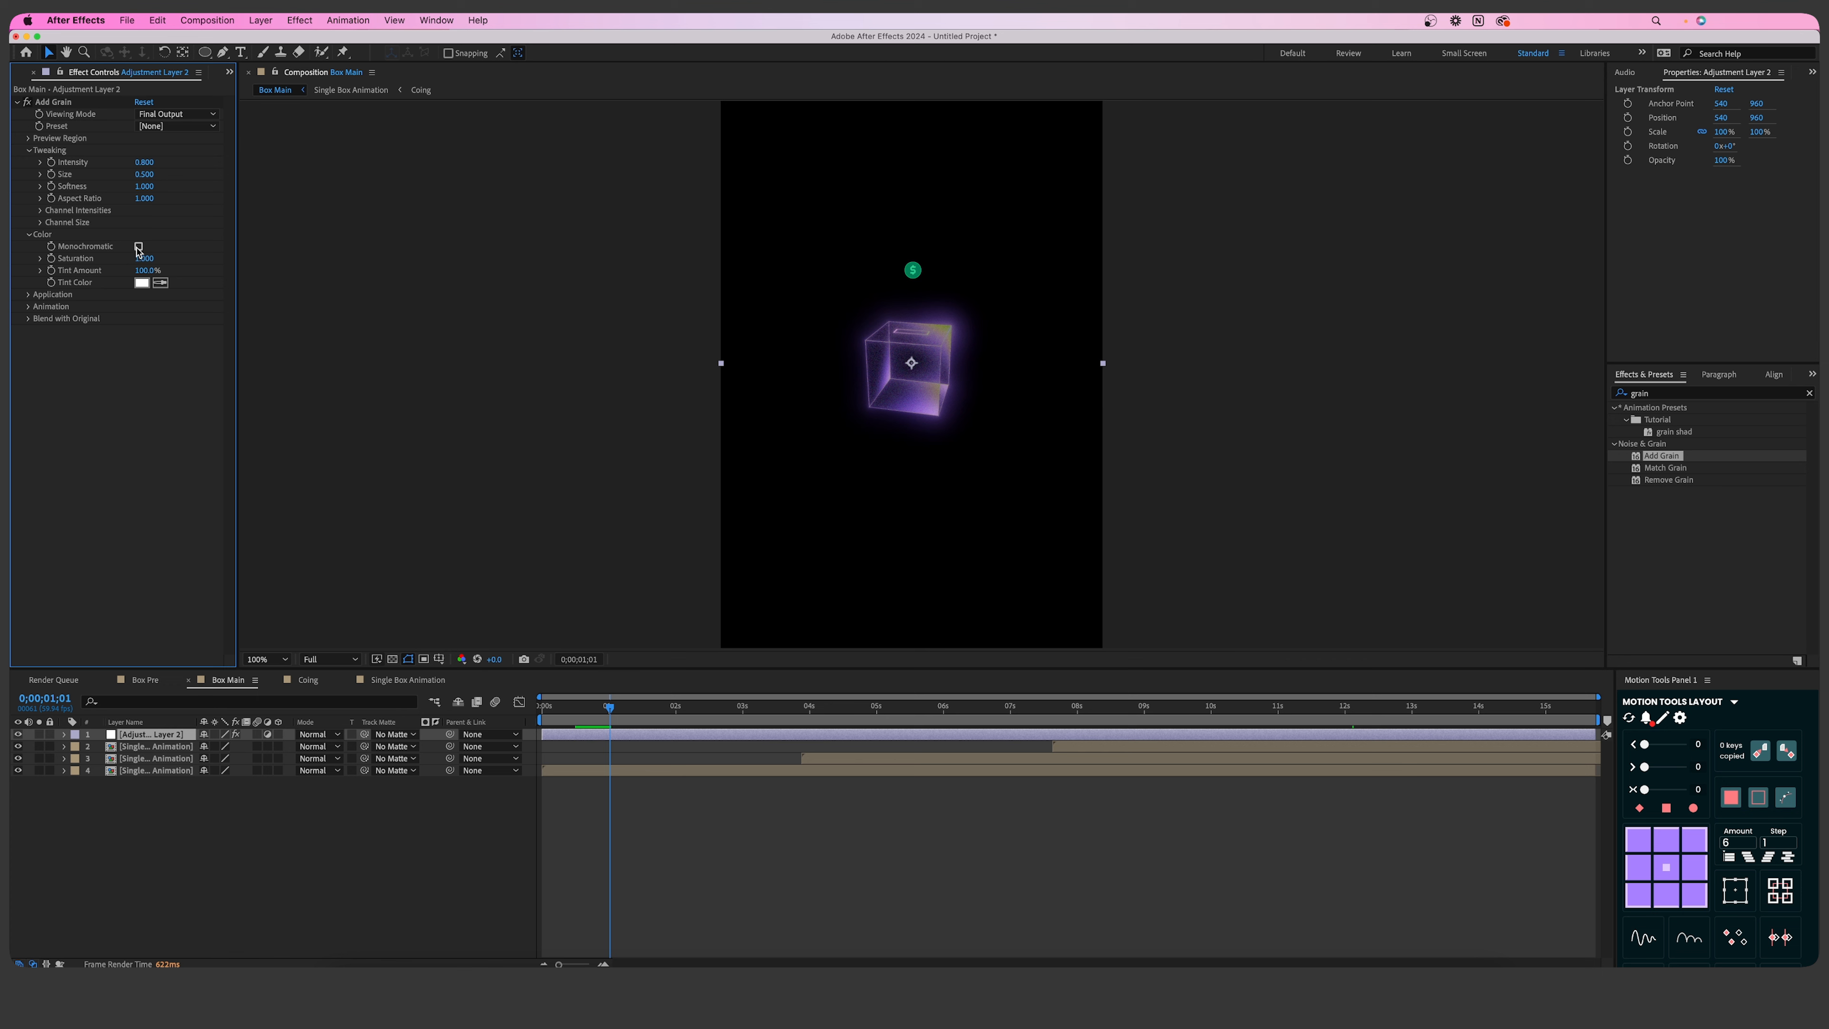
{"action": "key", "text": "h"}
{"action": "left_click_drag", "start_coordinate": [628, 708], "coordinate": [576, 707]}
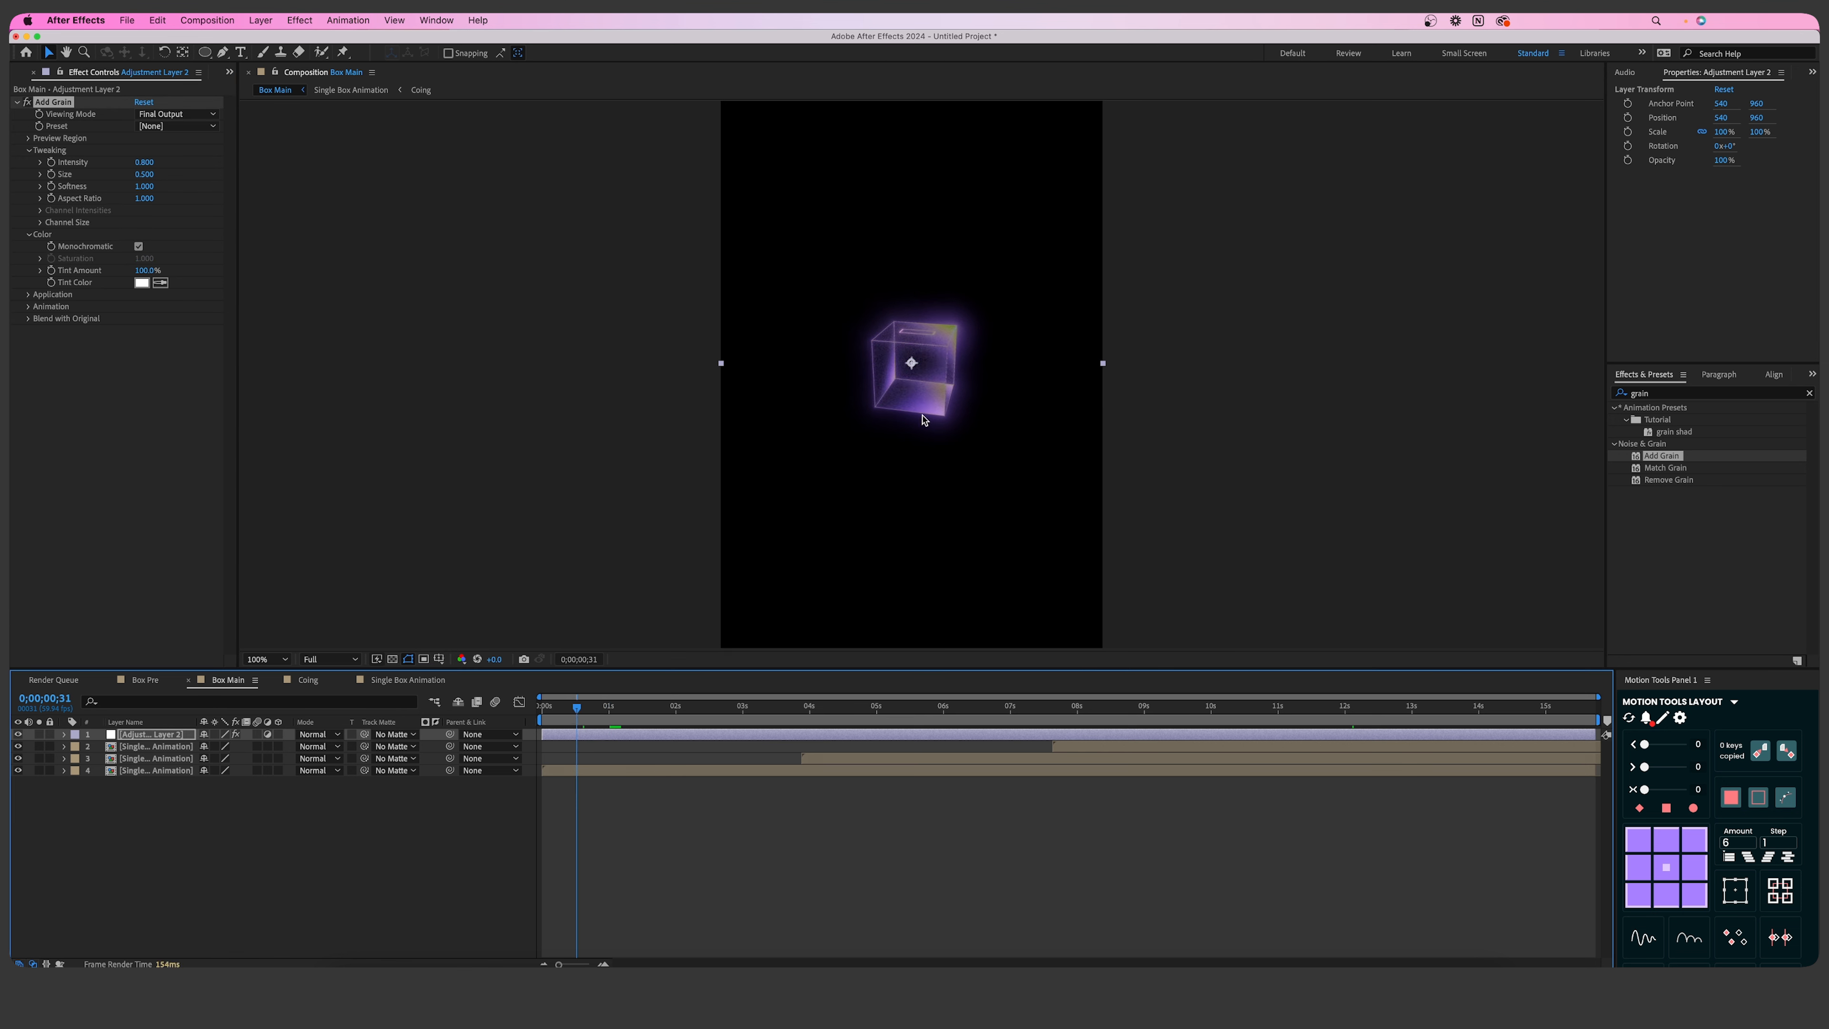
{"action": "left_click", "coordinate": [581, 709]}
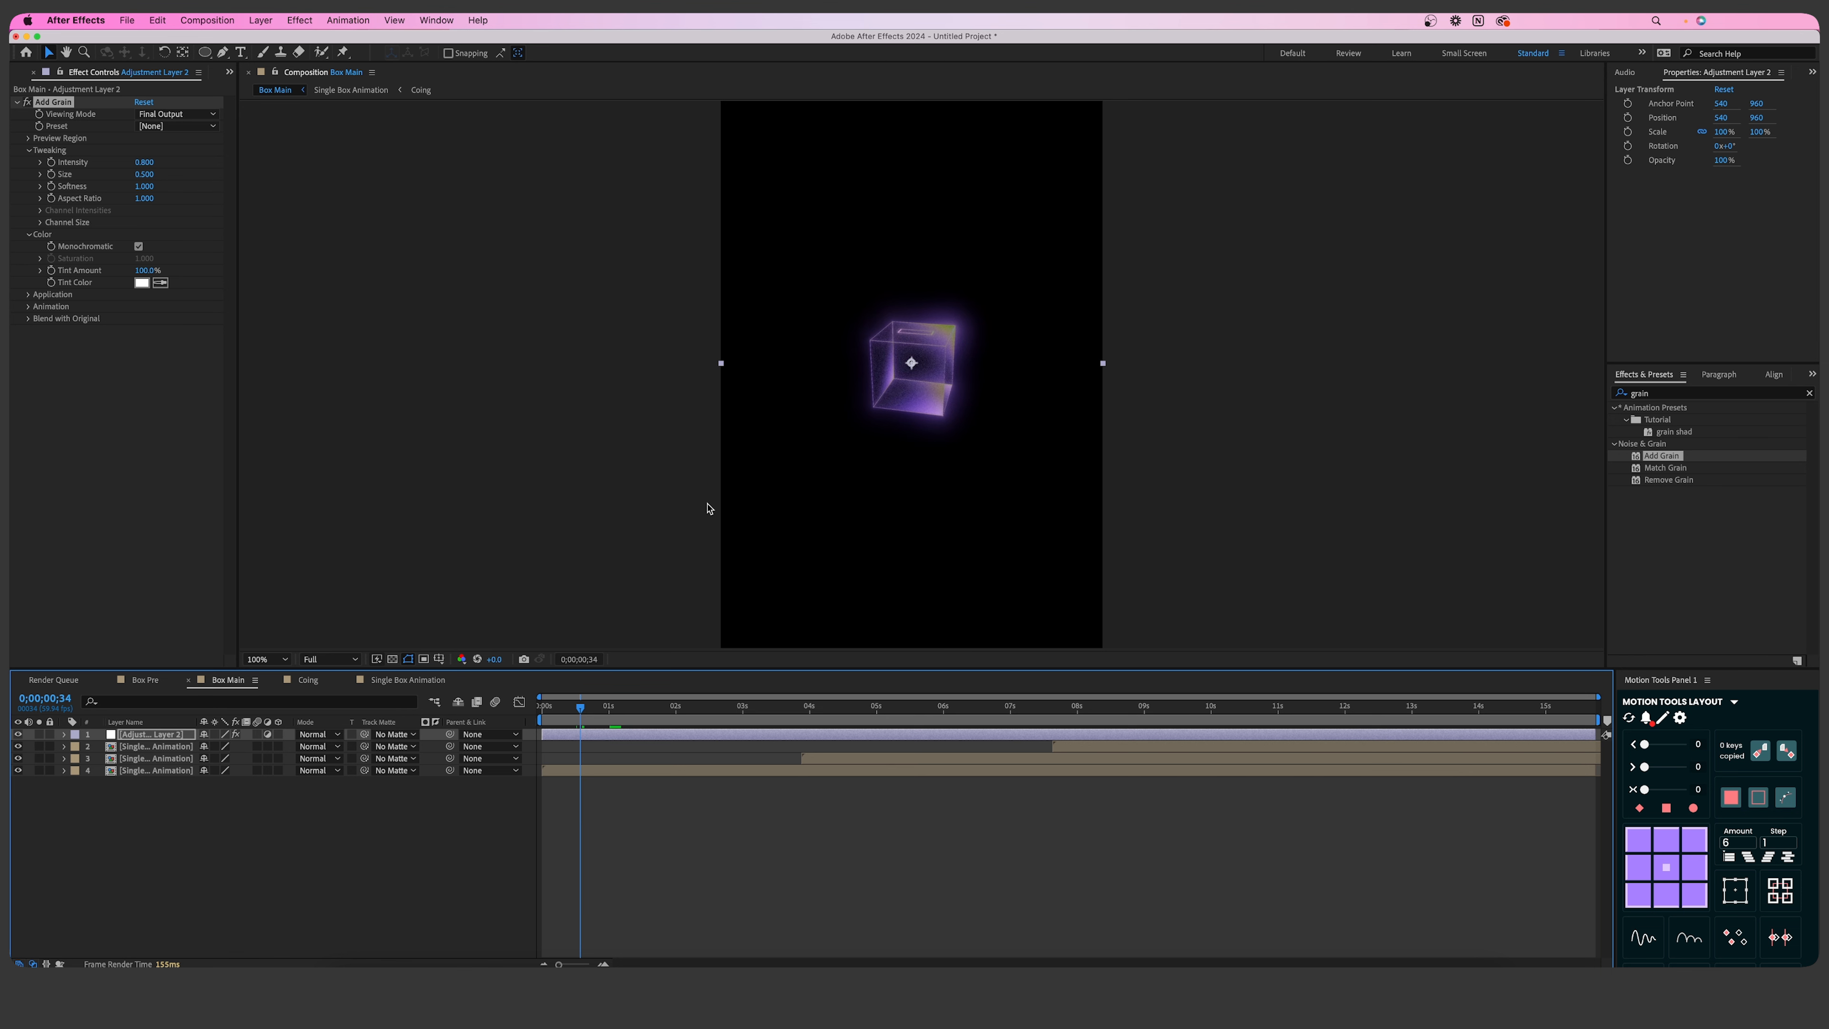
{"action": "scroll", "coordinate": [924, 349], "scroll_direction": "up", "scroll_amount": 1}
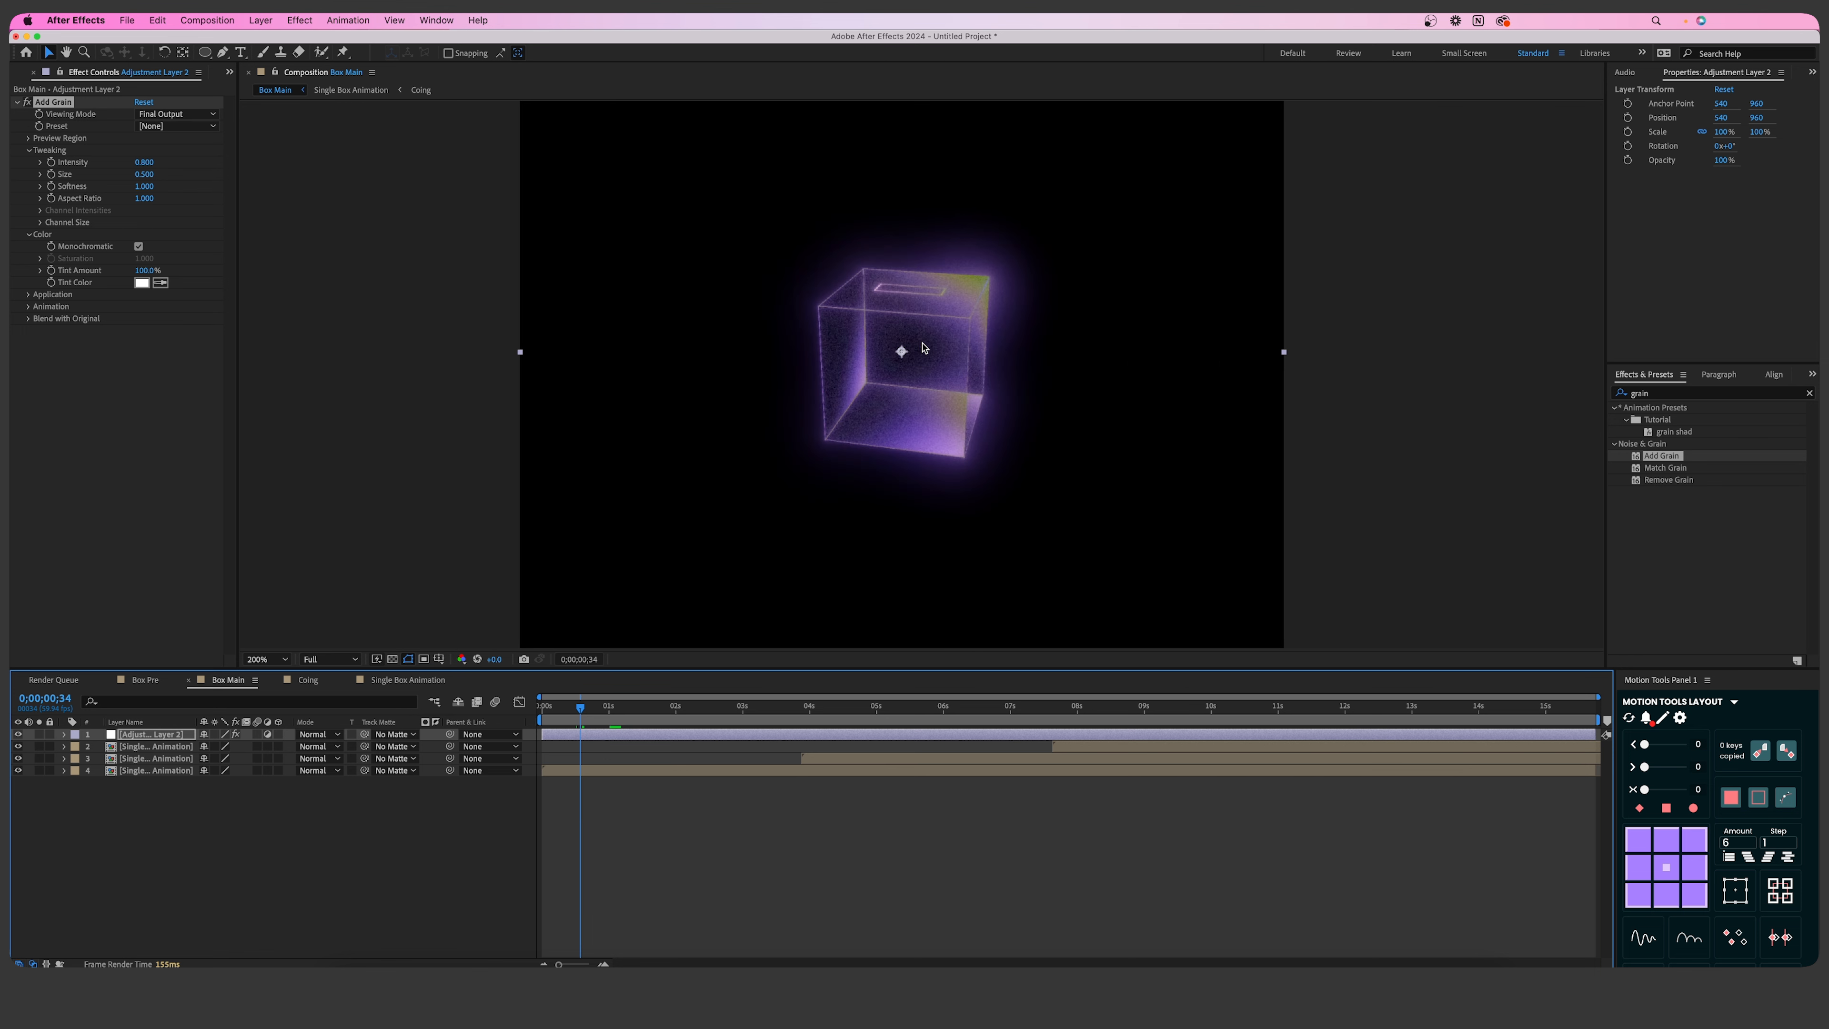
{"action": "scroll", "coordinate": [882, 328], "scroll_direction": "down", "scroll_amount": 1}
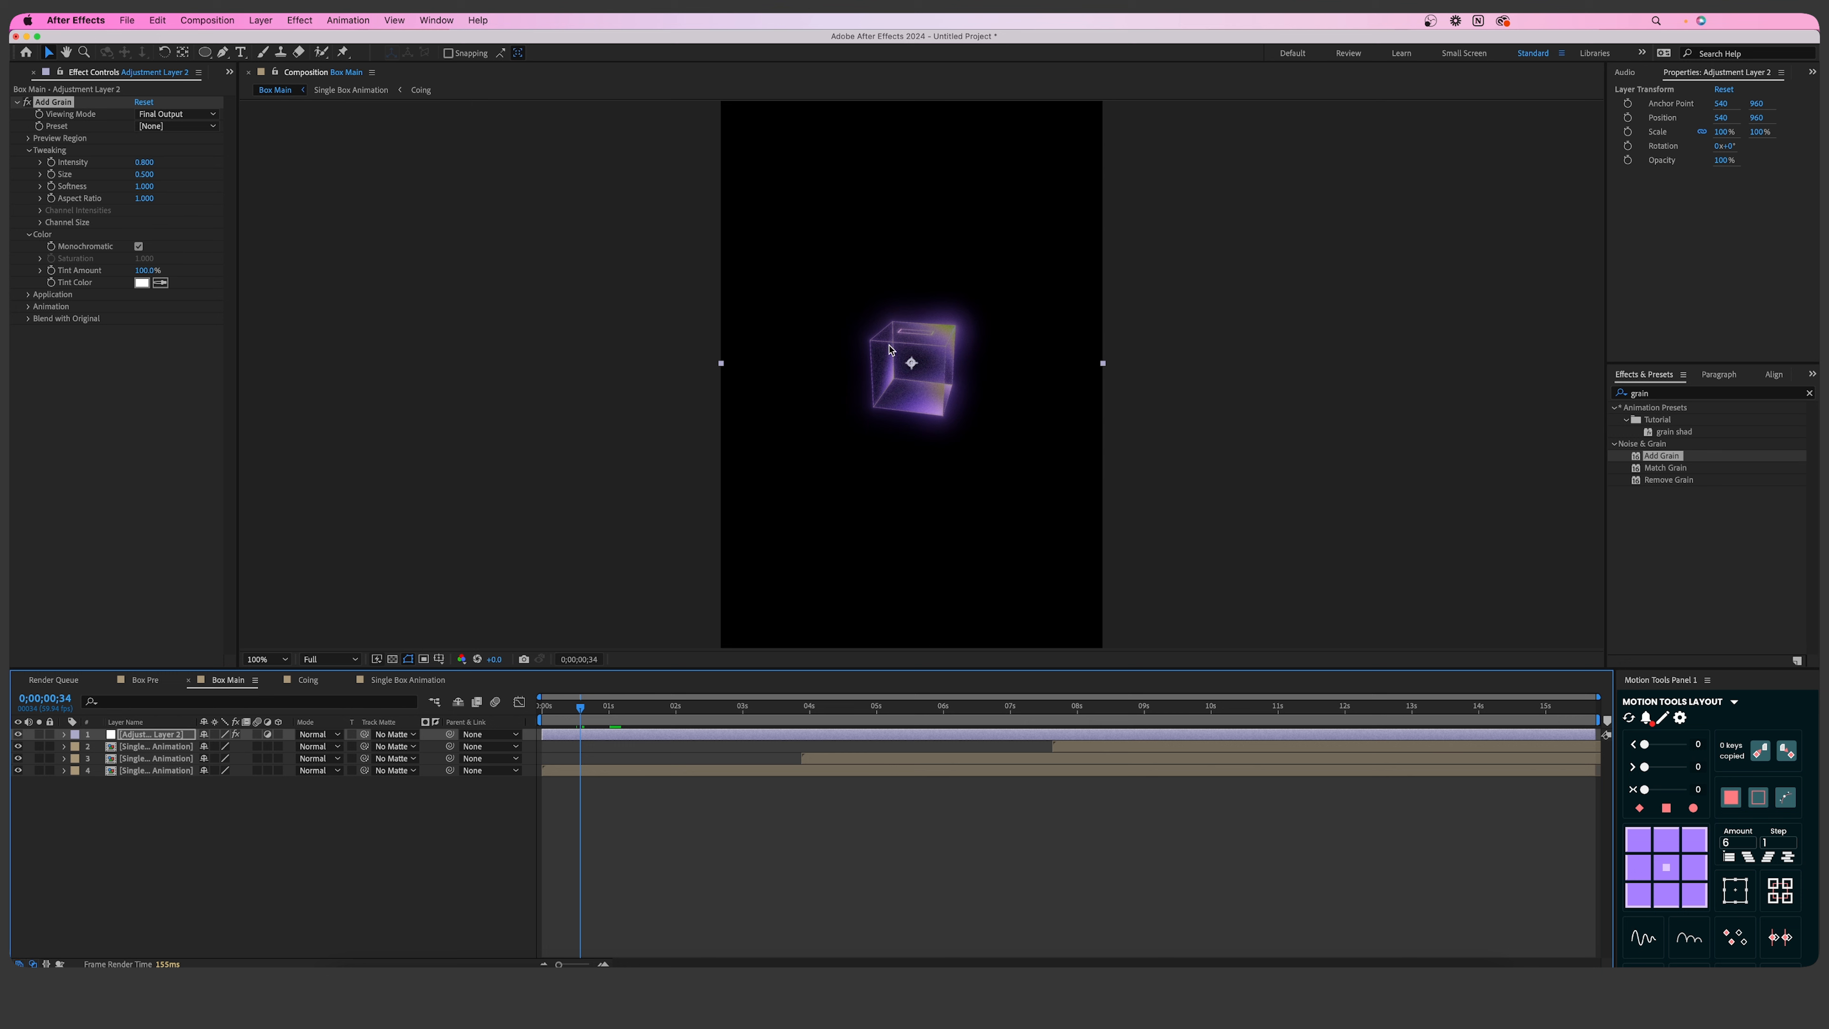